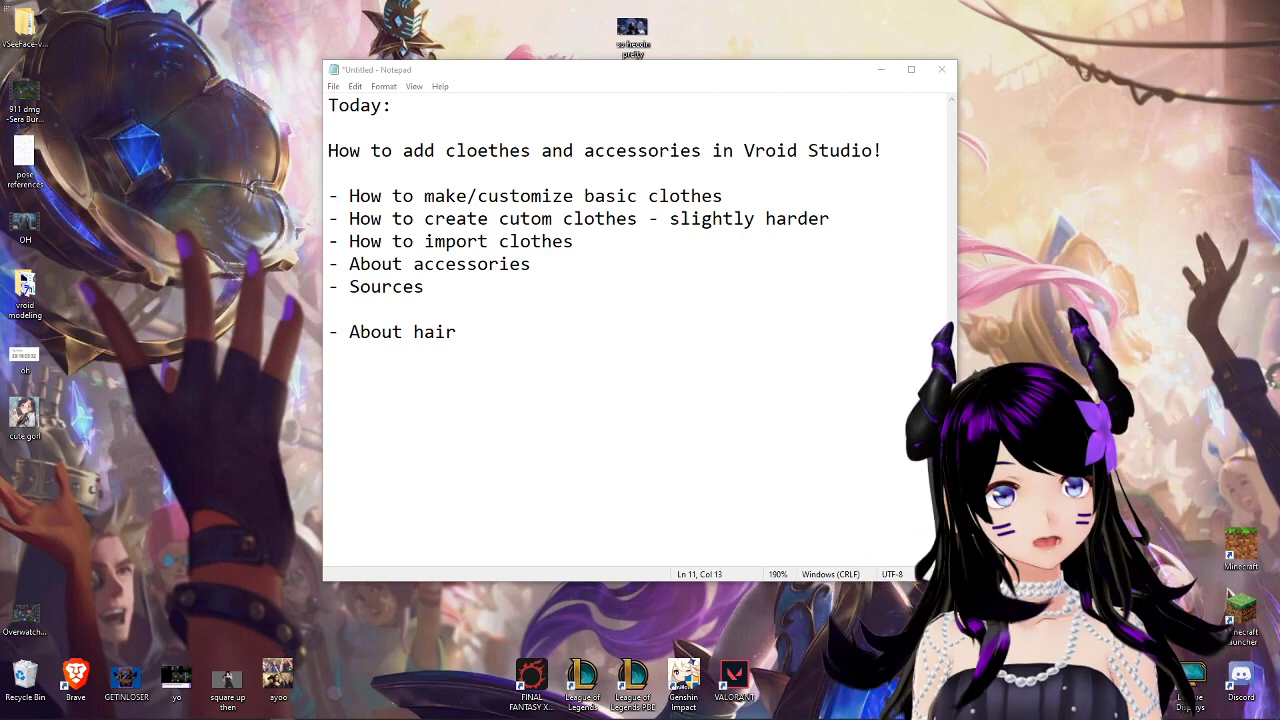
Correct the misspelled word "cloethes" to "clothes" in the tutorial heading of the note.
click(489, 150)
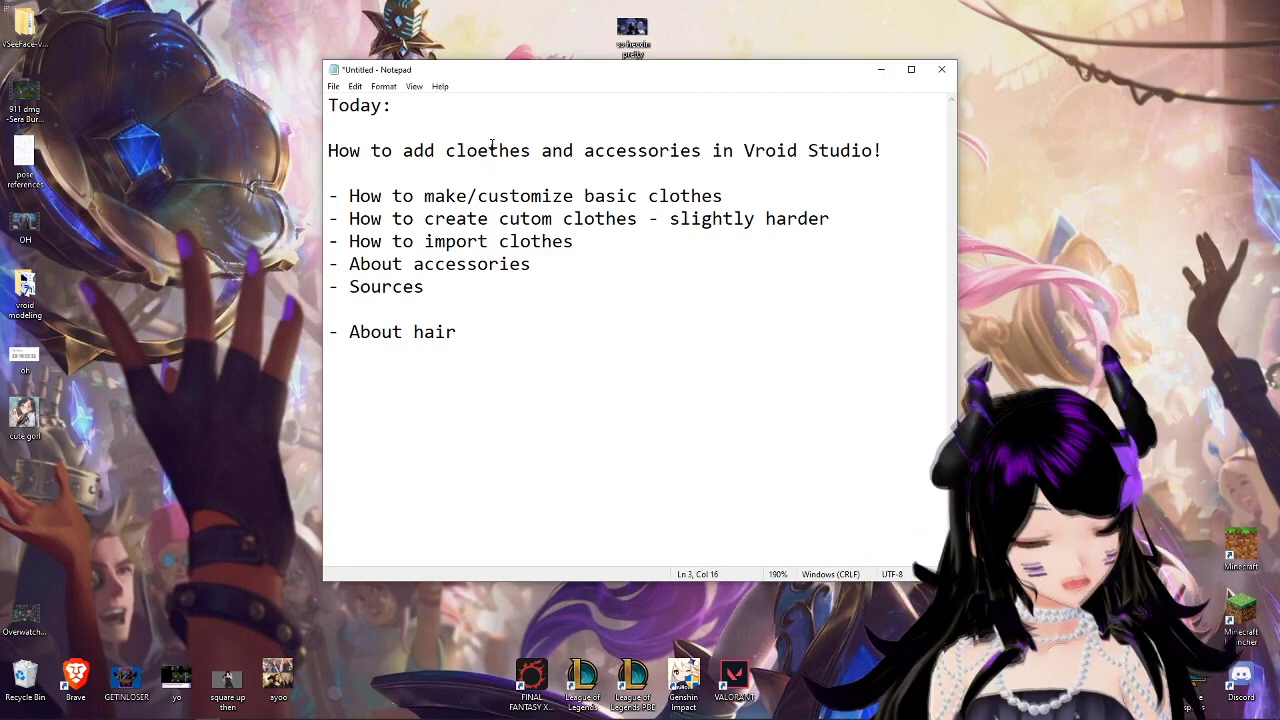
key(BackSpace)
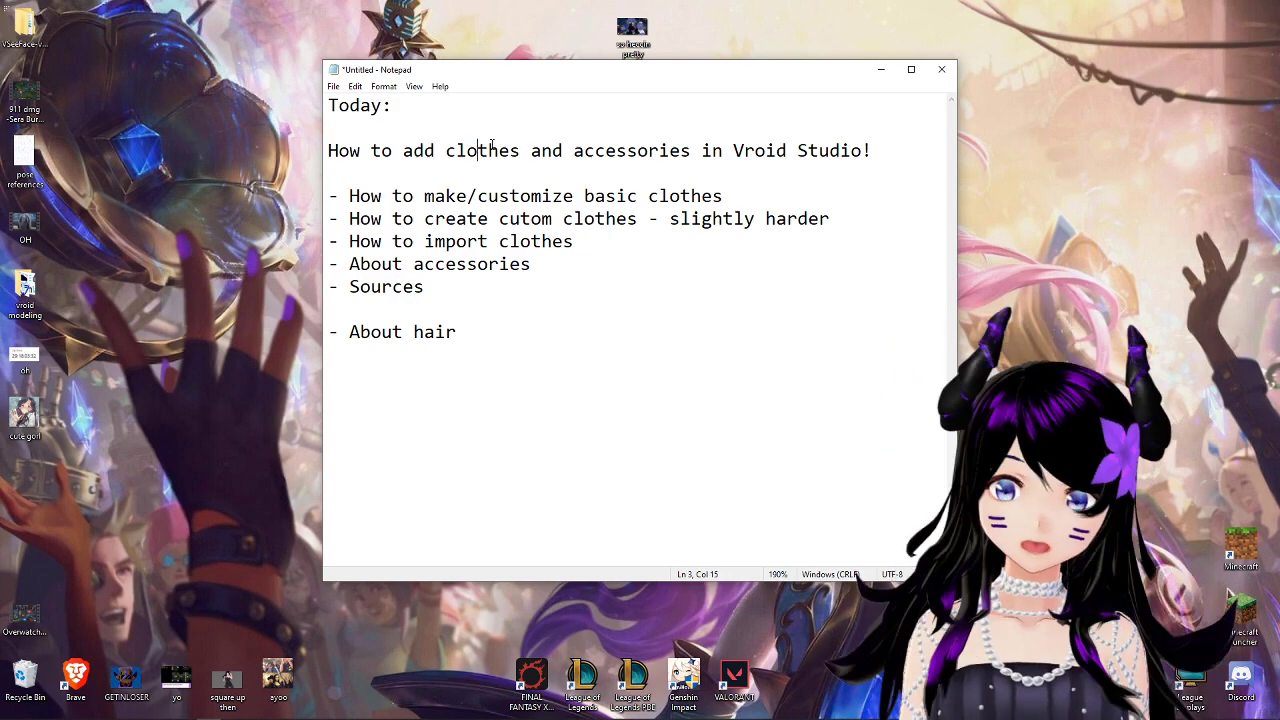
click(647, 377)
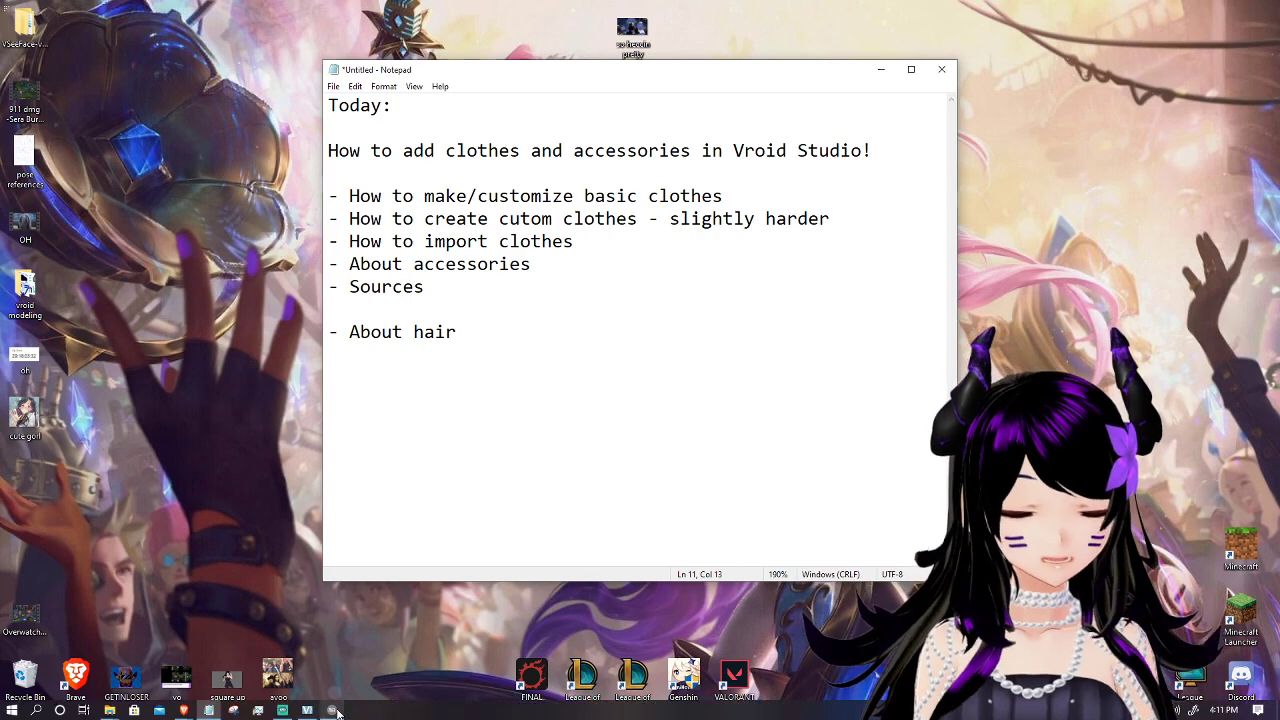
Switch to VRoid Studio and create a new avatar from the female base model.
key(alt+Tab)
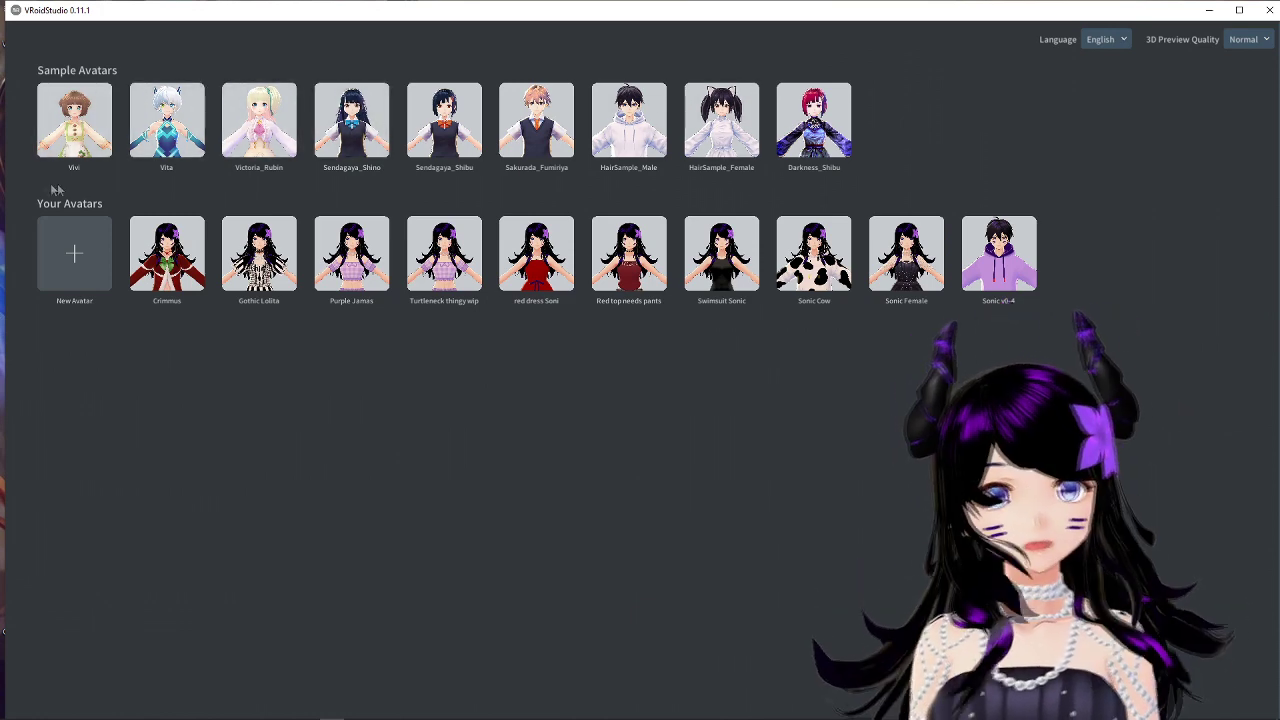
click(70, 254)
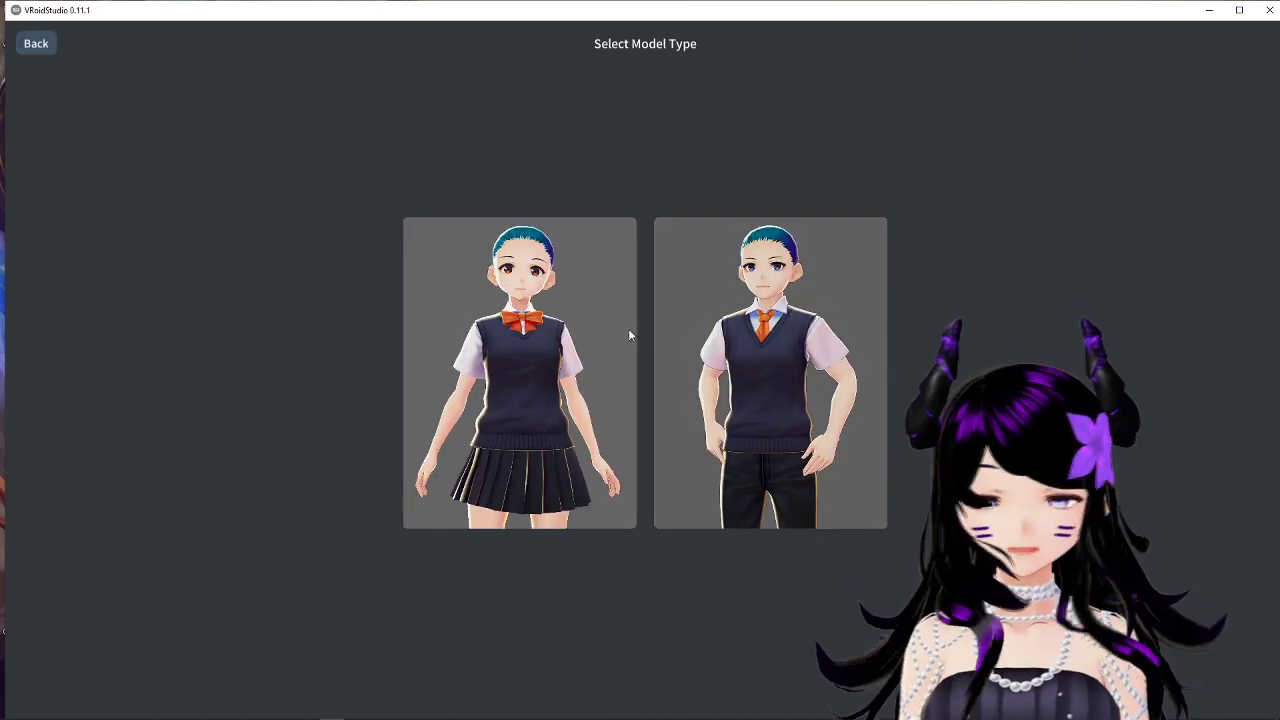
click(590, 328)
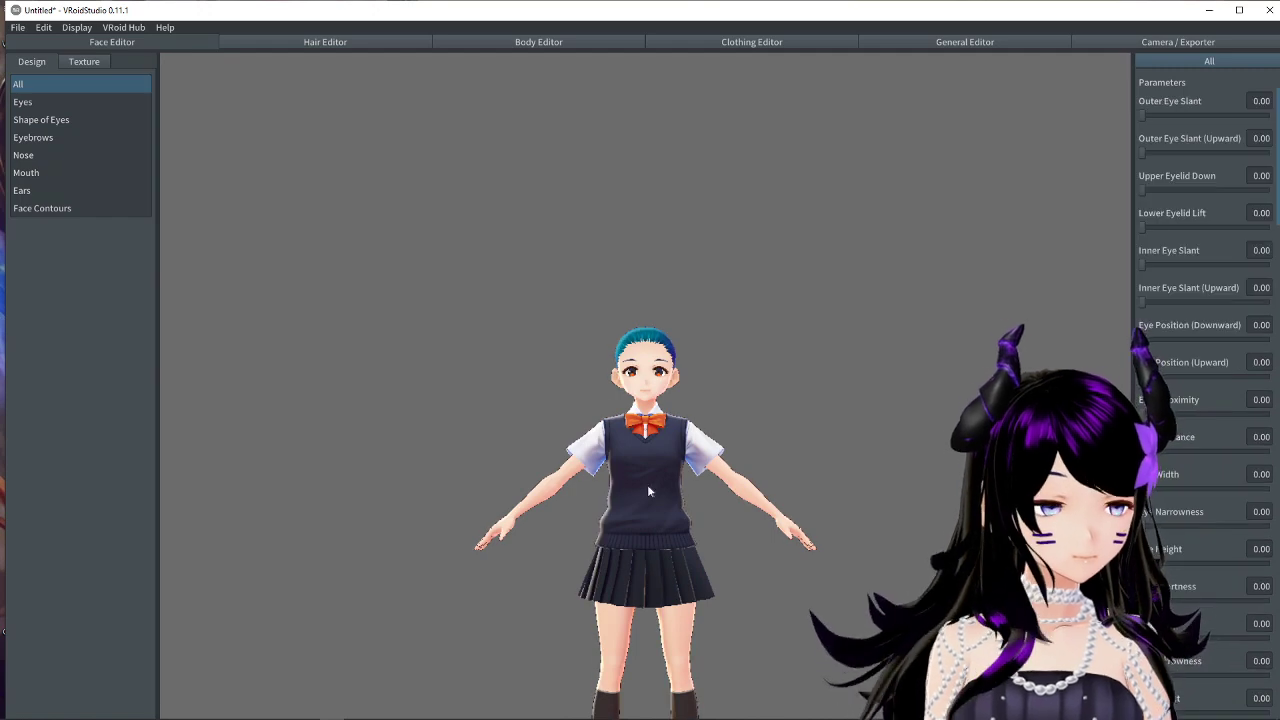
scroll(647, 484, up, 3)
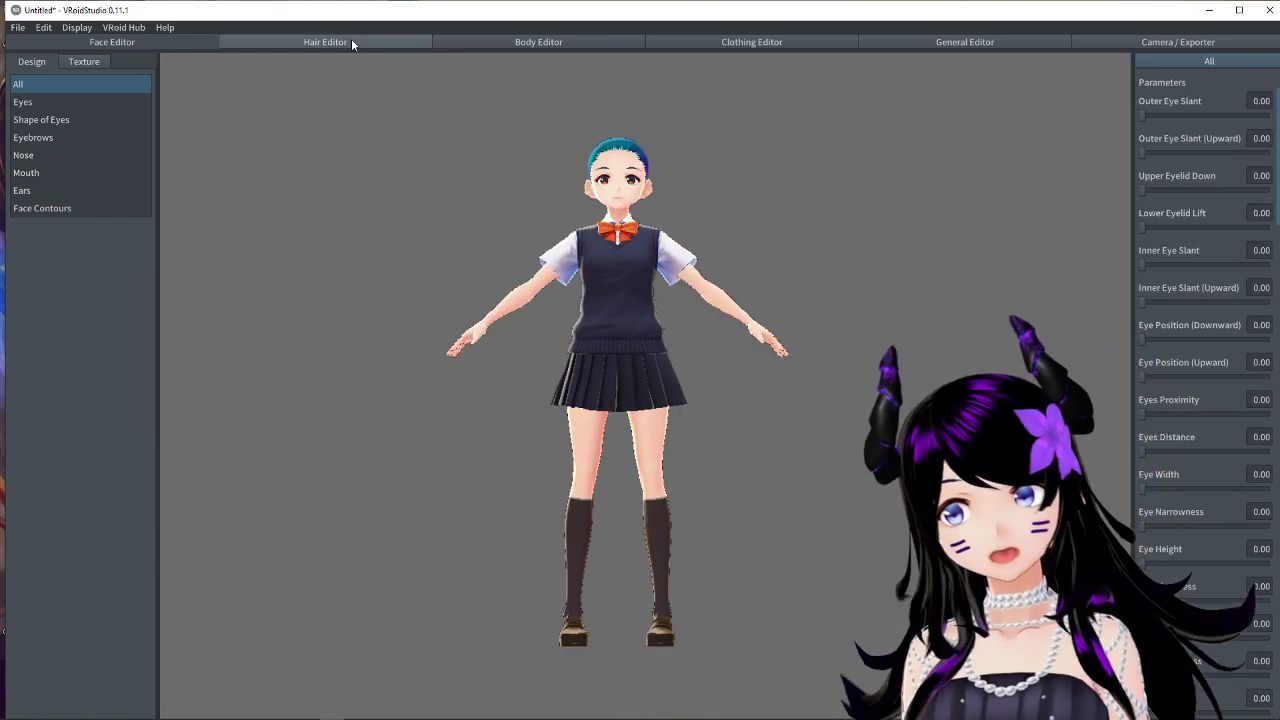
Try drawing a few freehand hair strands across the side of the avatar's head in the Hair Editor, and undo them.
click(351, 42)
right_drag(530, 243, 568, 407)
scroll(599, 254, up, 5)
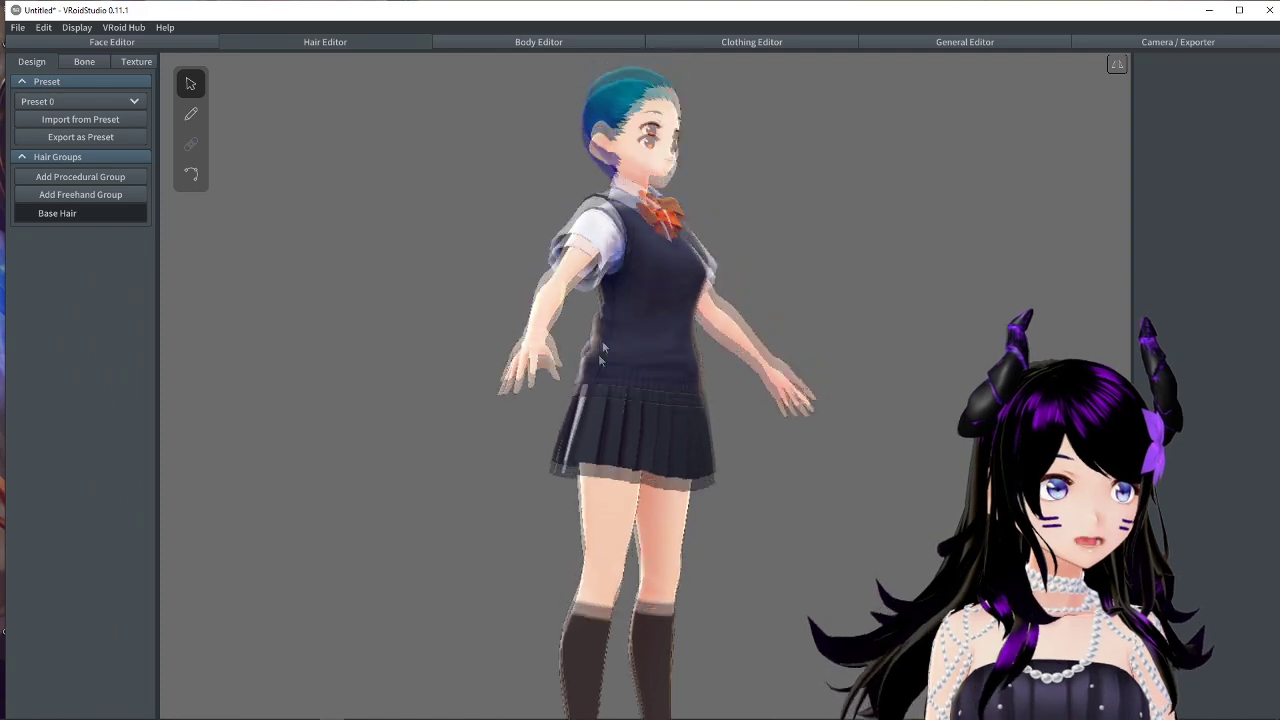
scroll(568, 407, up, 4)
scroll(568, 405, up, 2)
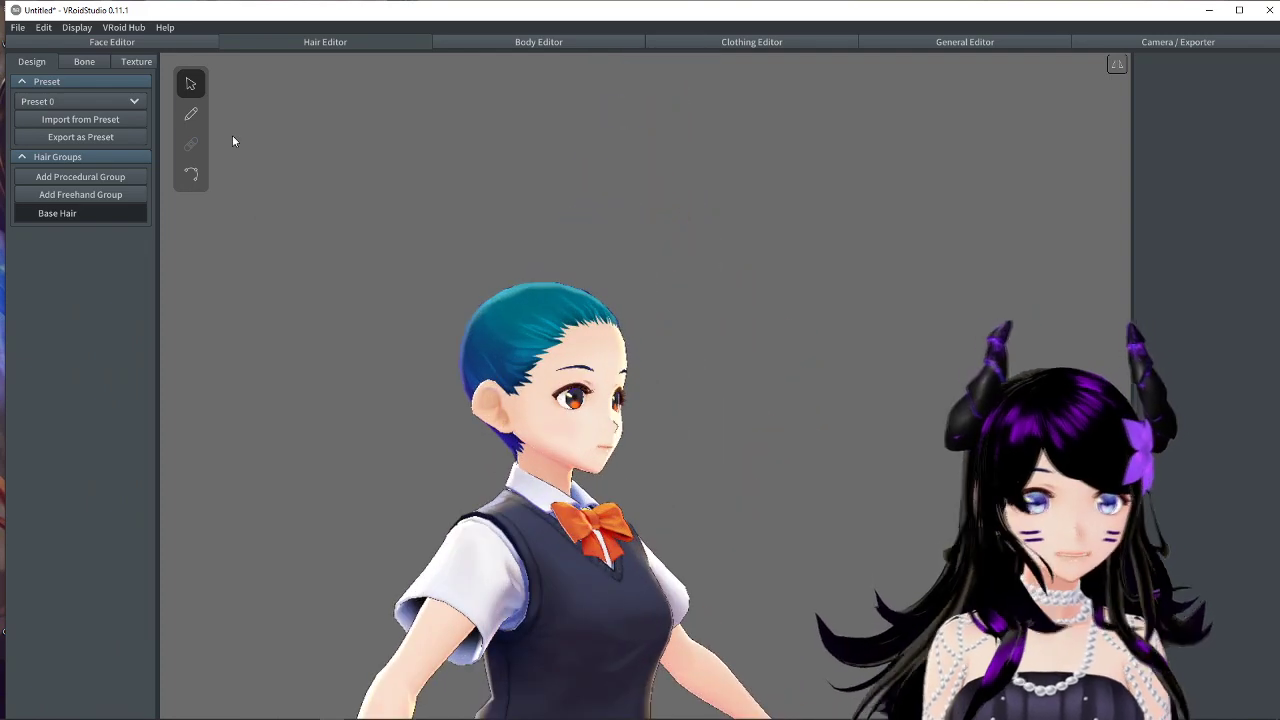
click(191, 114)
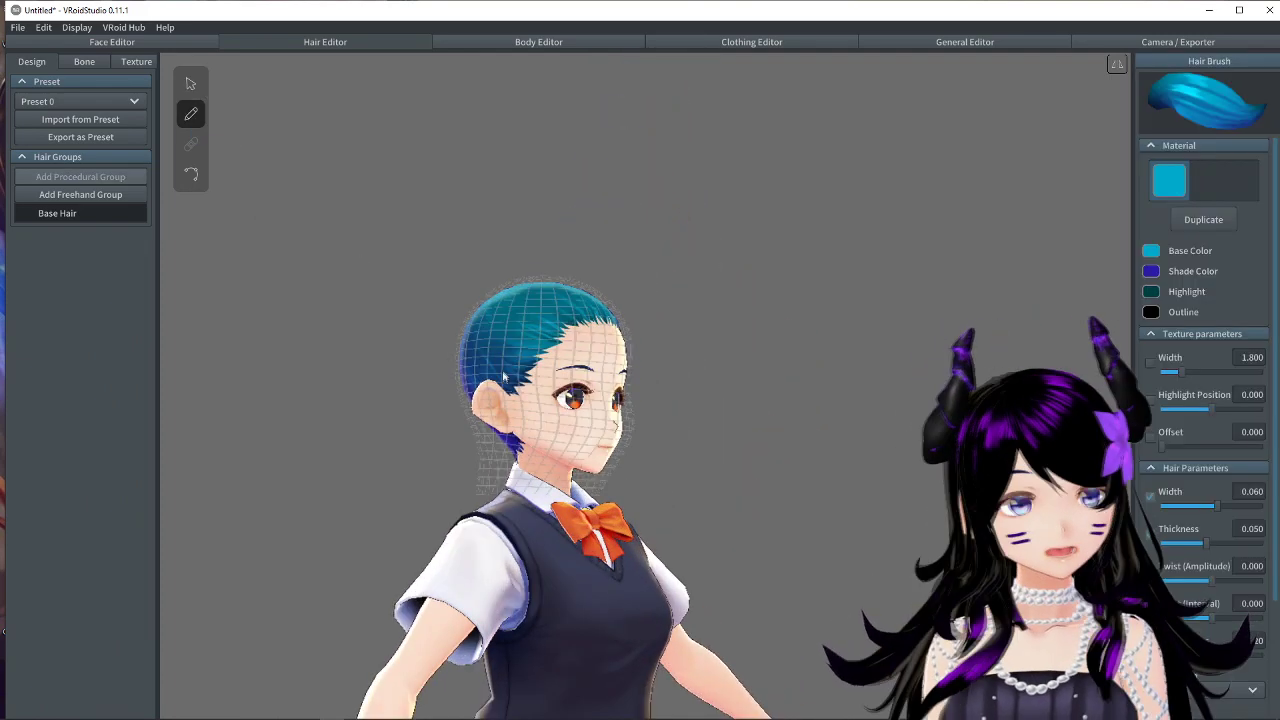
mouse_move(586, 330)
mouse_down()
mouse_move(525, 285)
mouse_move(490, 278)
mouse_move(473, 305)
mouse_move(470, 370)
mouse_up()
mouse_move(576, 340)
mouse_down()
mouse_move(510, 290)
mouse_move(464, 312)
mouse_move(452, 381)
mouse_up()
mouse_move(567, 345)
mouse_down()
mouse_move(530, 308)
mouse_move(488, 300)
mouse_move(462, 396)
mouse_up()
mouse_move(592, 367)
right_down()
mouse_move(530, 374)
mouse_move(587, 367)
right_up()
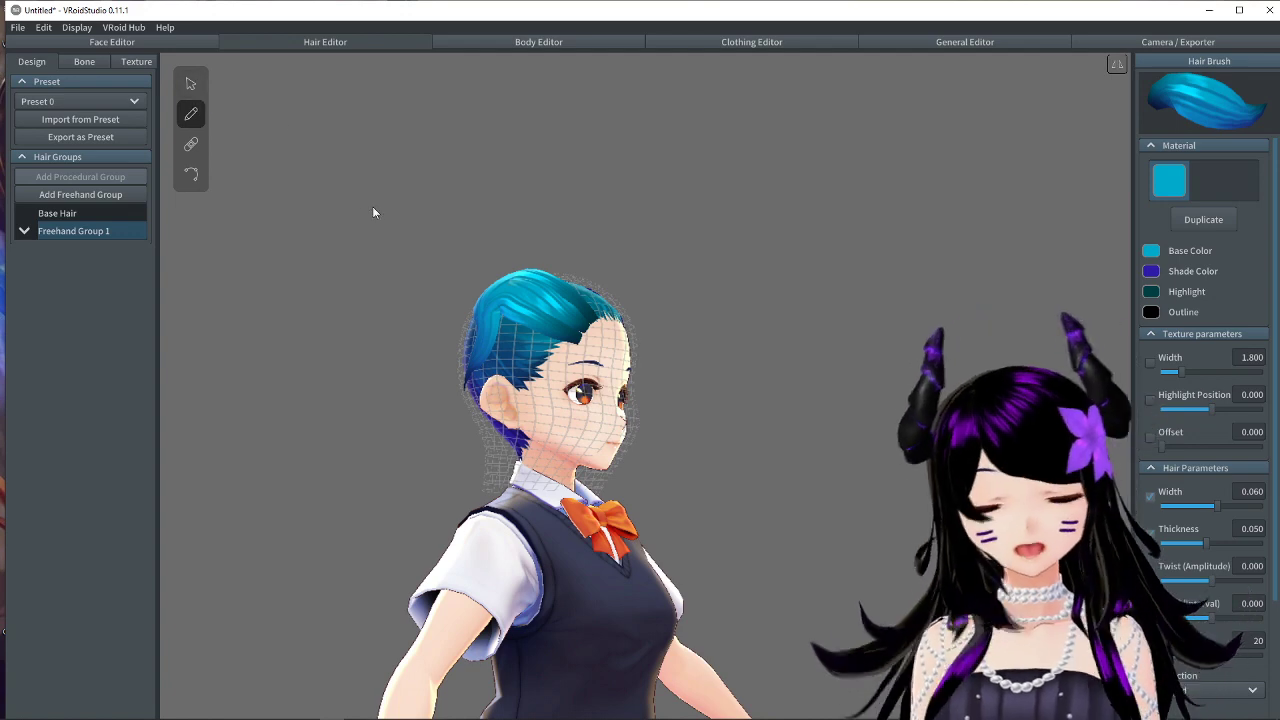
right_drag(591, 405, 660, 366)
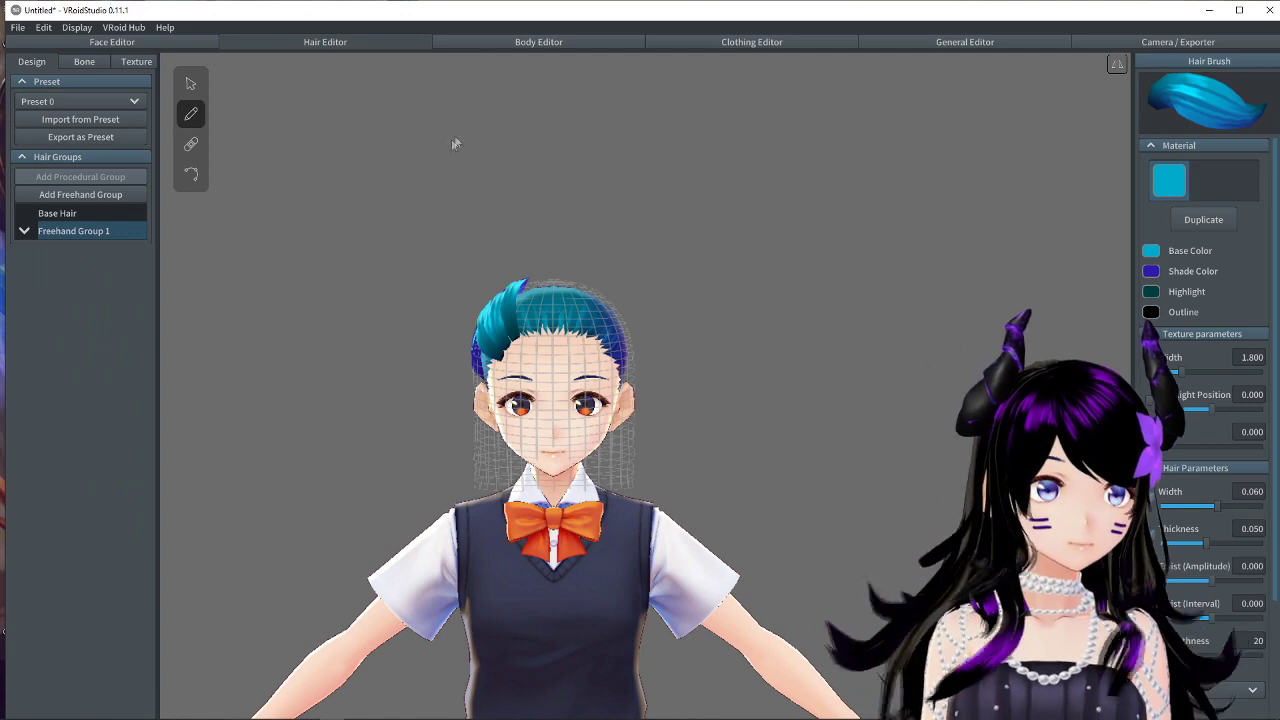
key(ctrl+z)
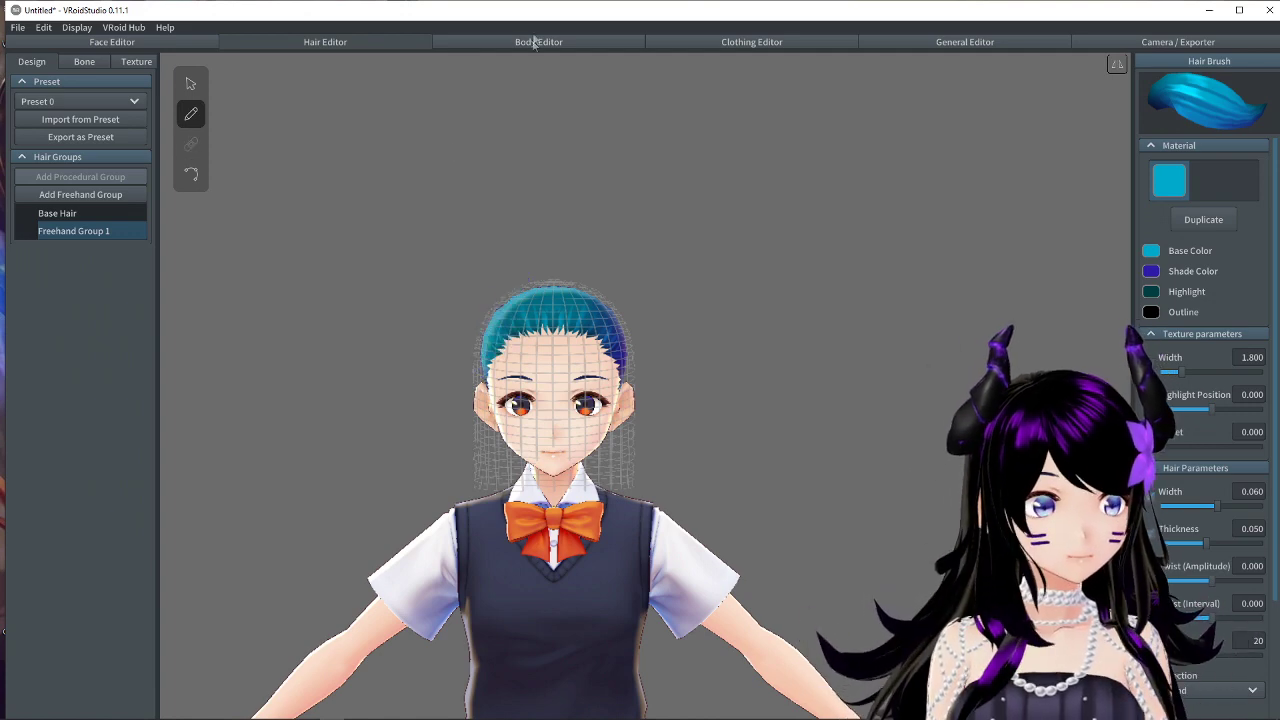
Open the Clothing Editor and apply the Base Model clothing preset to the avatar.
click(729, 46)
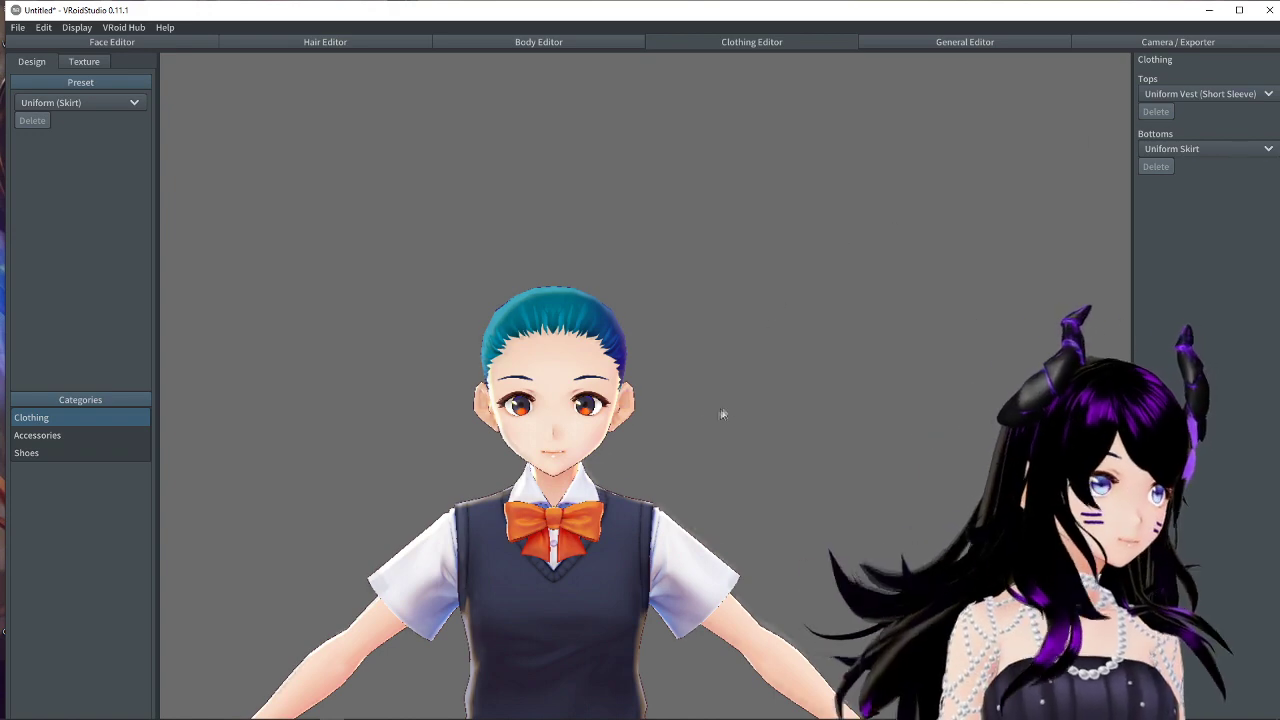
scroll(729, 403, down, 3)
right_drag(658, 505, 637, 276)
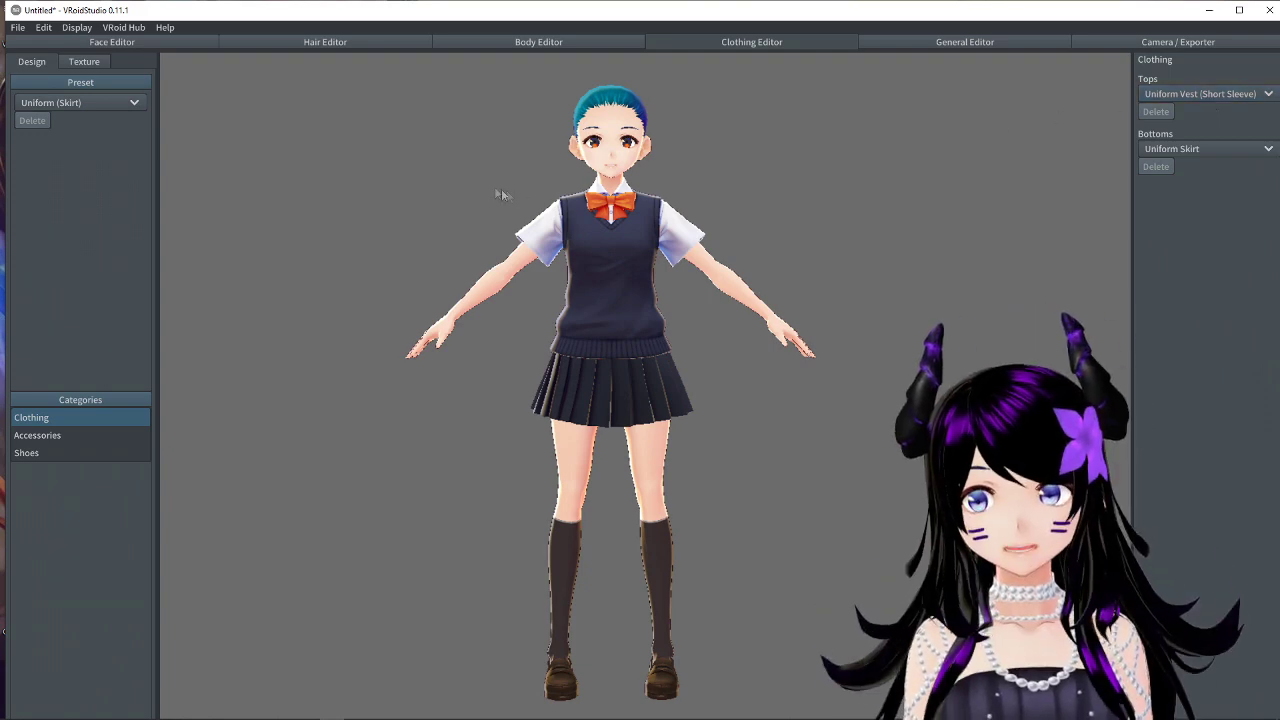
click(111, 102)
click(68, 122)
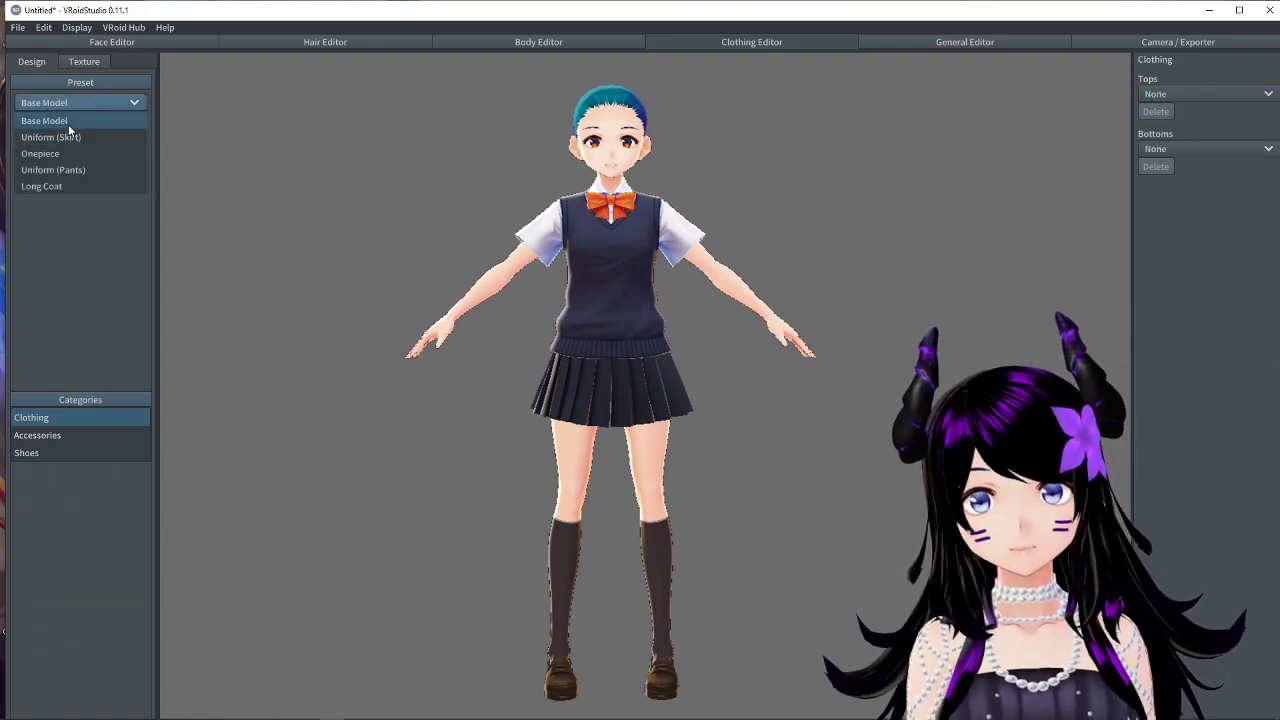
Try the Uniform (Skirt), Onepiece and Long Coat clothing presets, and return to Uniform (Skirt).
click(98, 97)
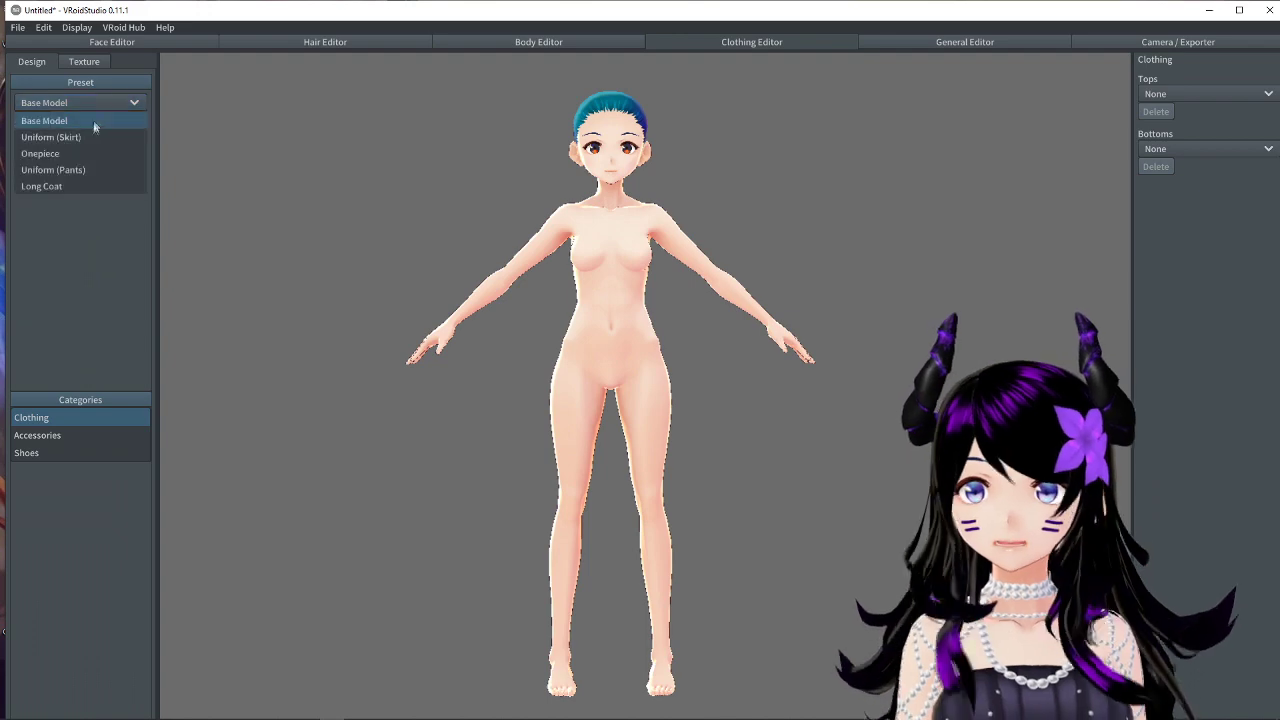
click(79, 137)
click(94, 99)
click(82, 155)
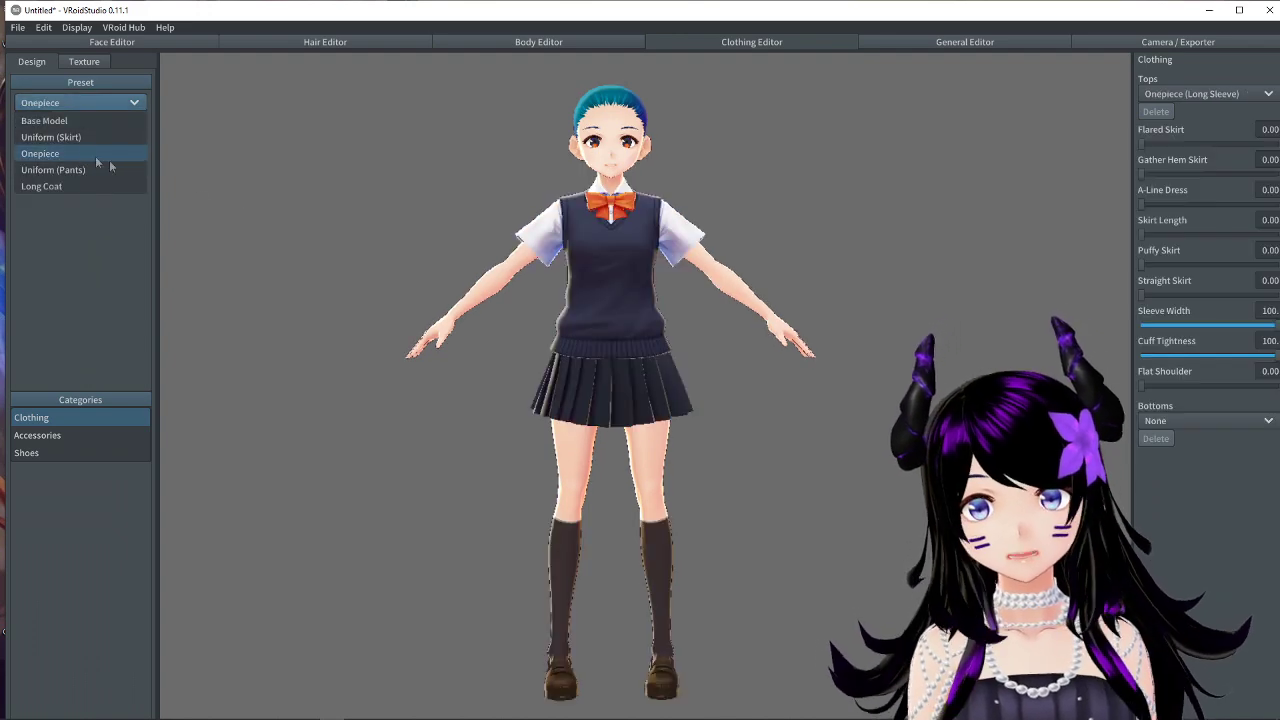
click(82, 102)
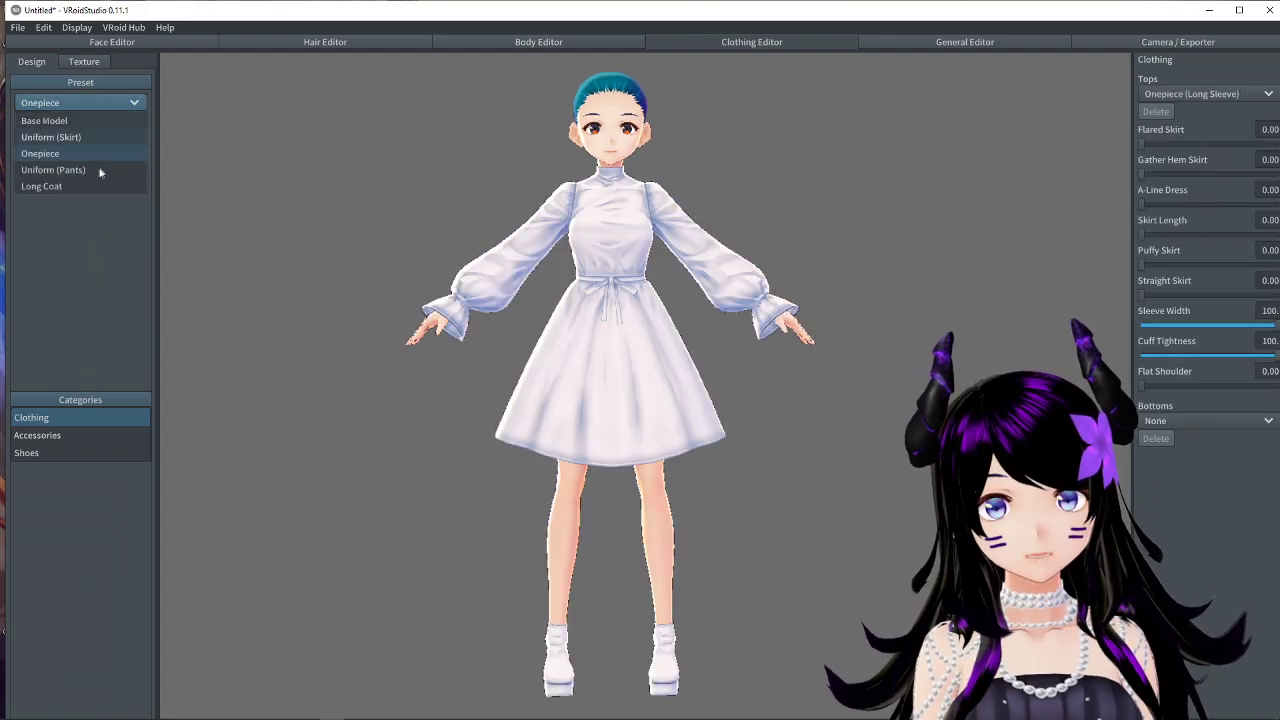
click(72, 183)
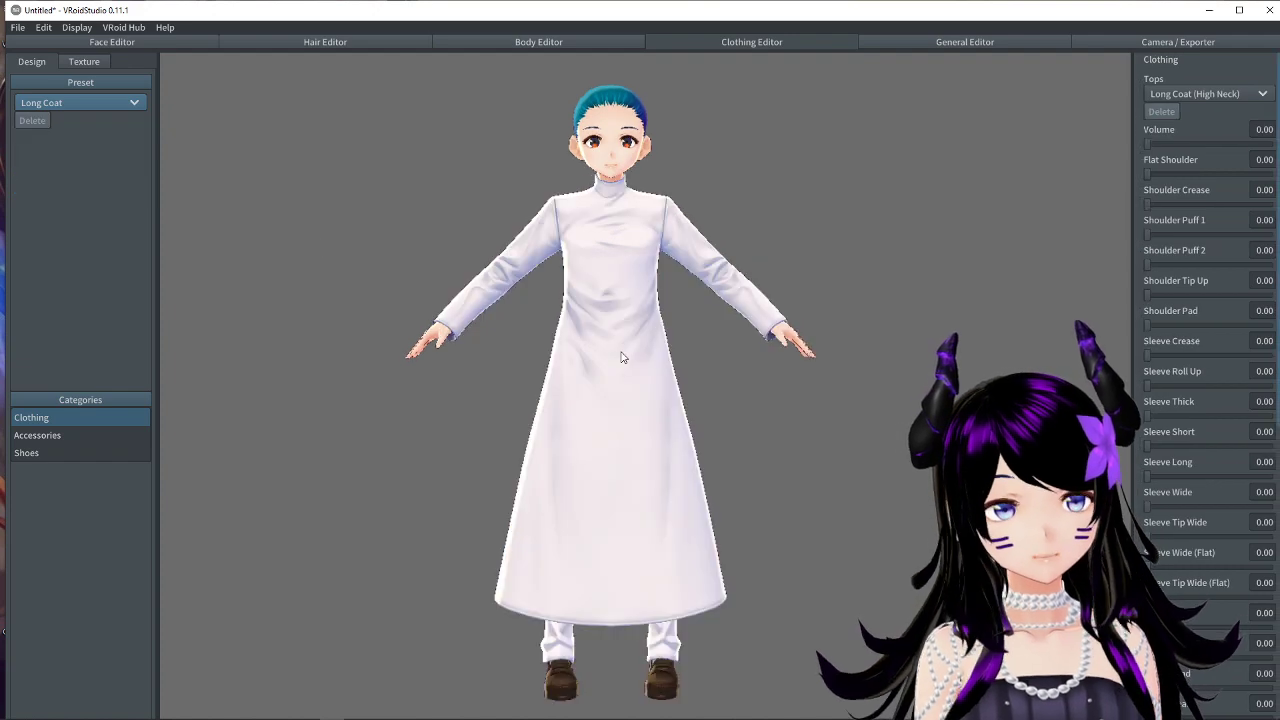
click(100, 102)
click(51, 138)
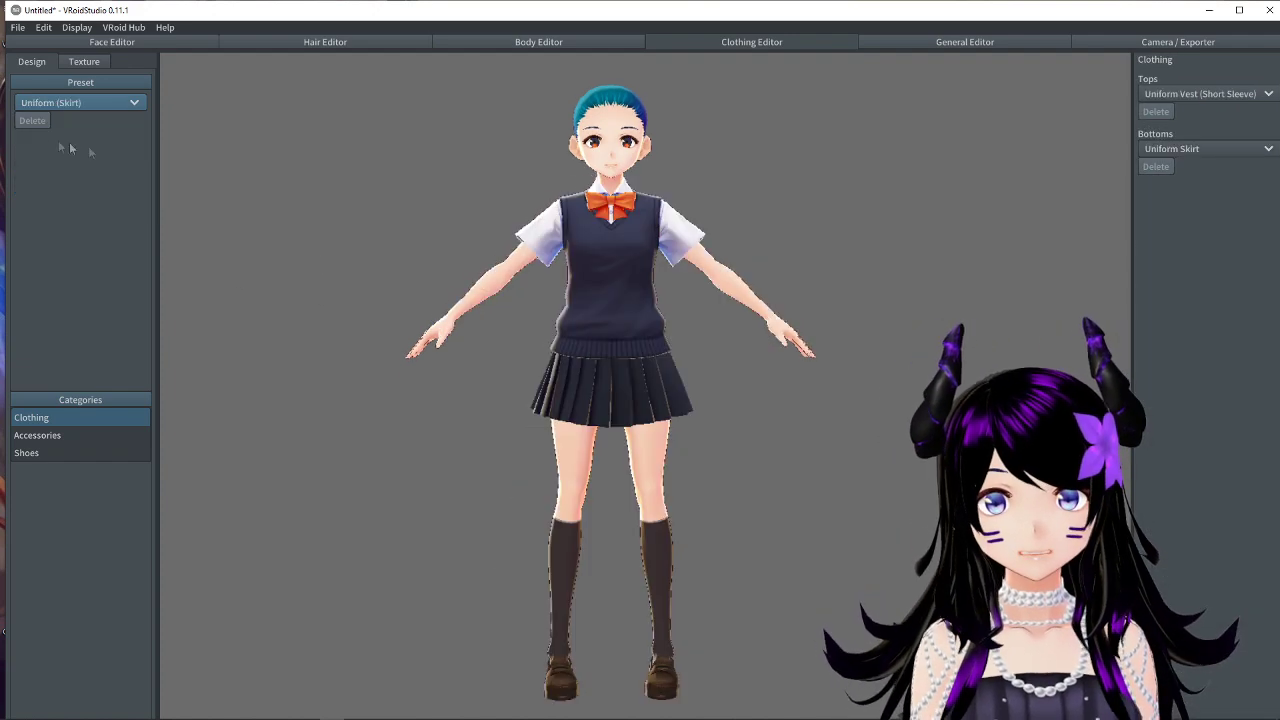
Try replacing the avatar's top with Onepiece (Pencil Skirt) while keeping the Uniform Skirt.
click(1201, 93)
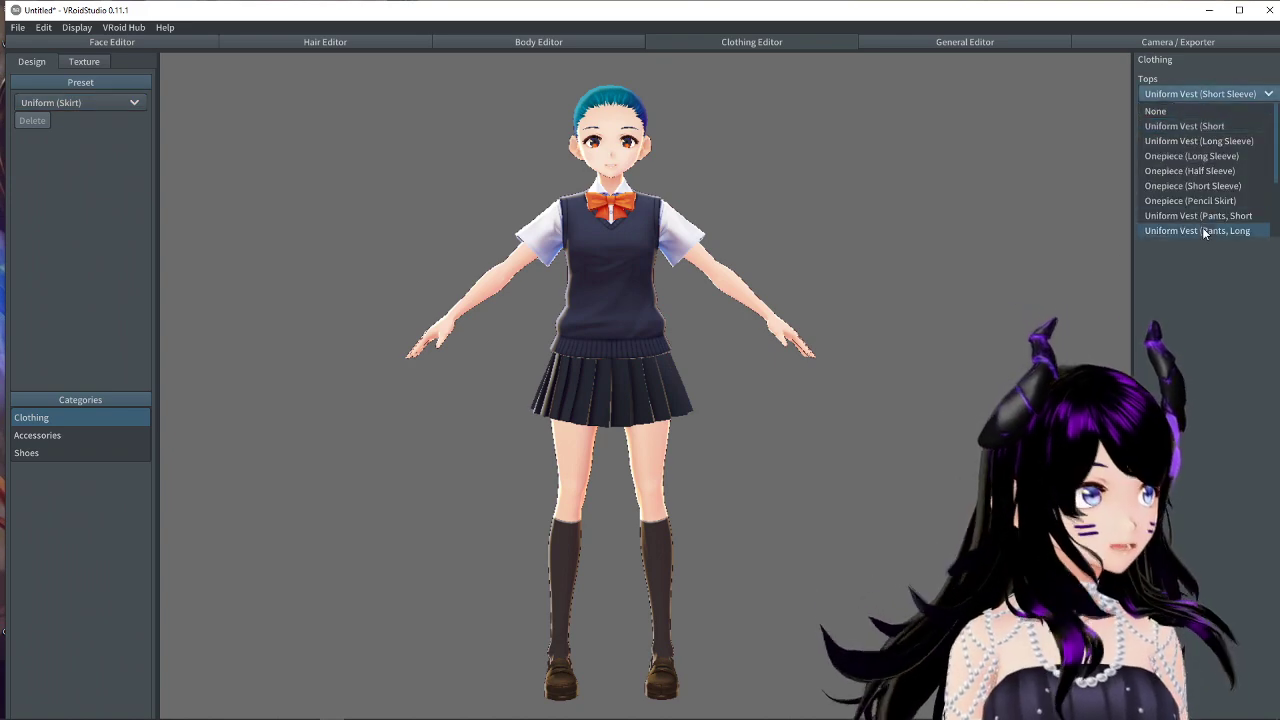
click(1204, 201)
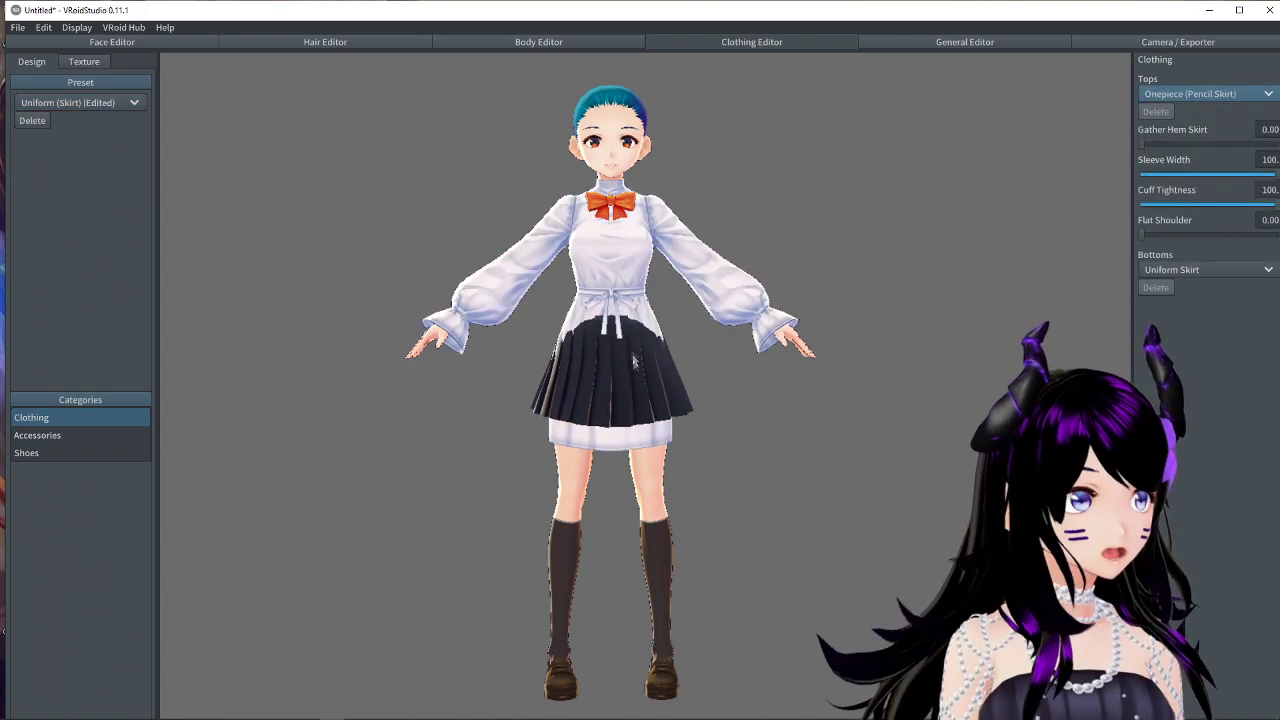
scroll(624, 385, up, 2)
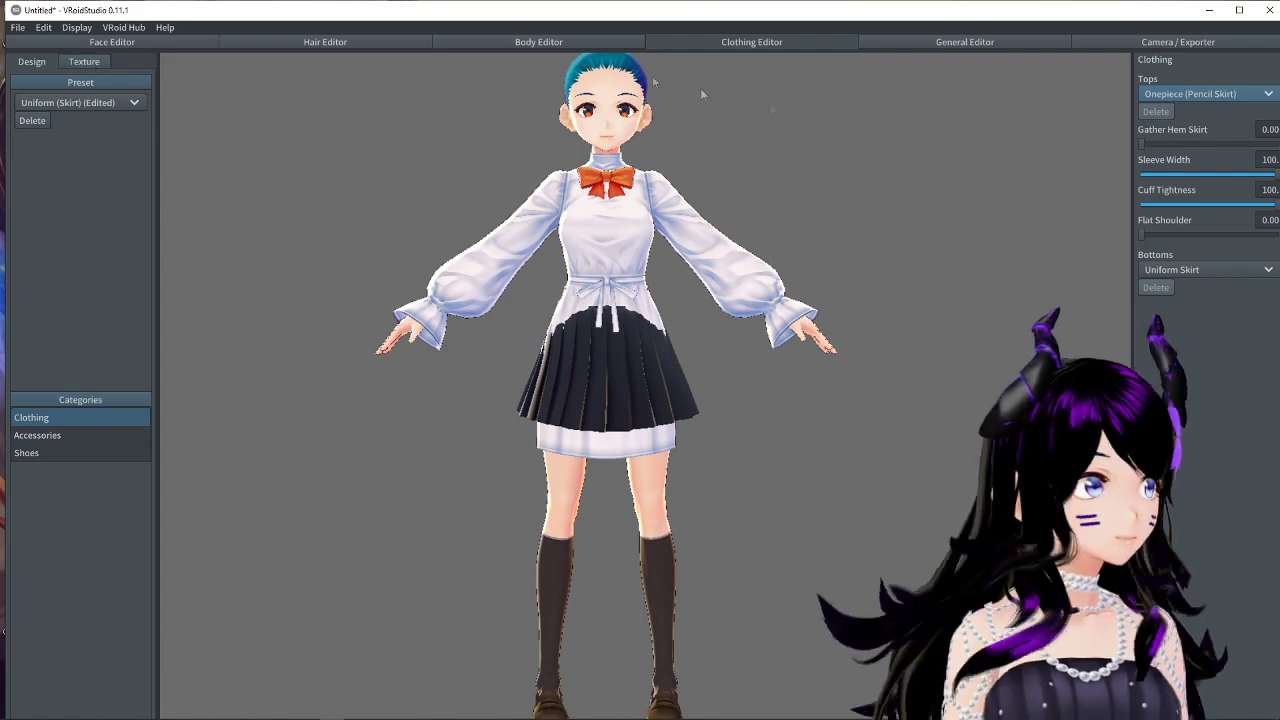
Apply the Onepiece clothing preset and open the dress textures for editing.
click(48, 106)
click(100, 151)
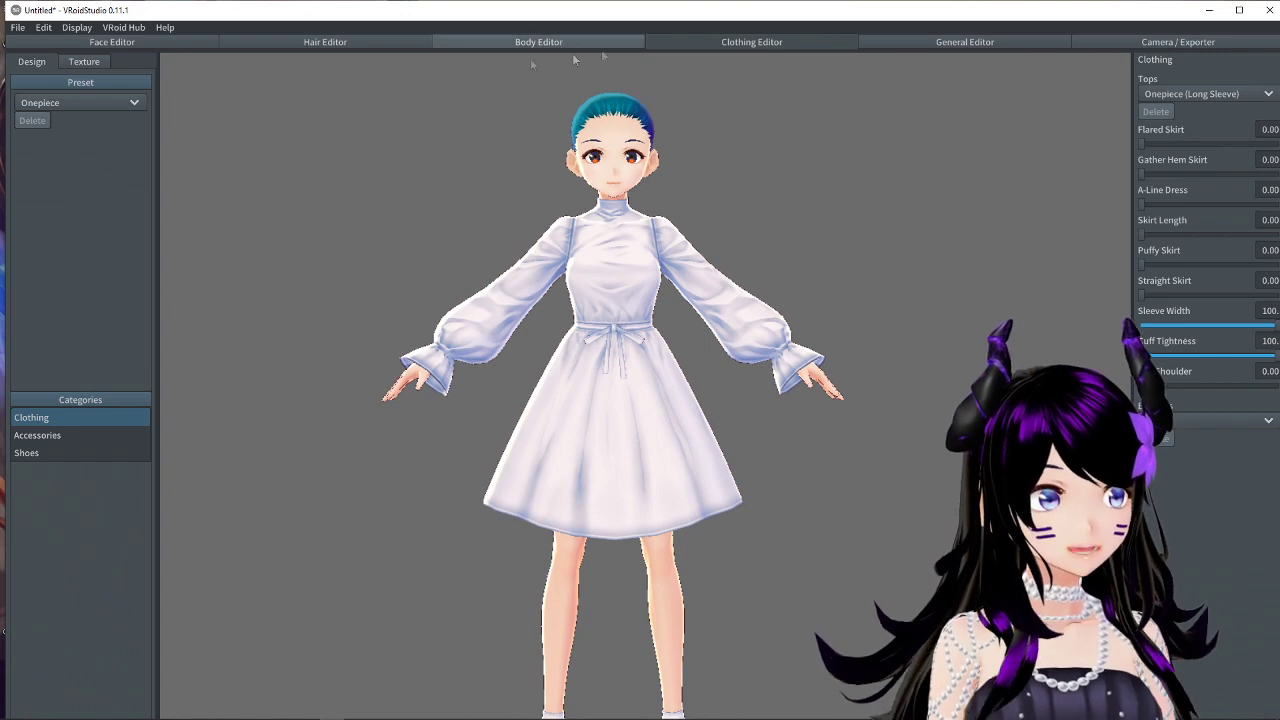
click(81, 61)
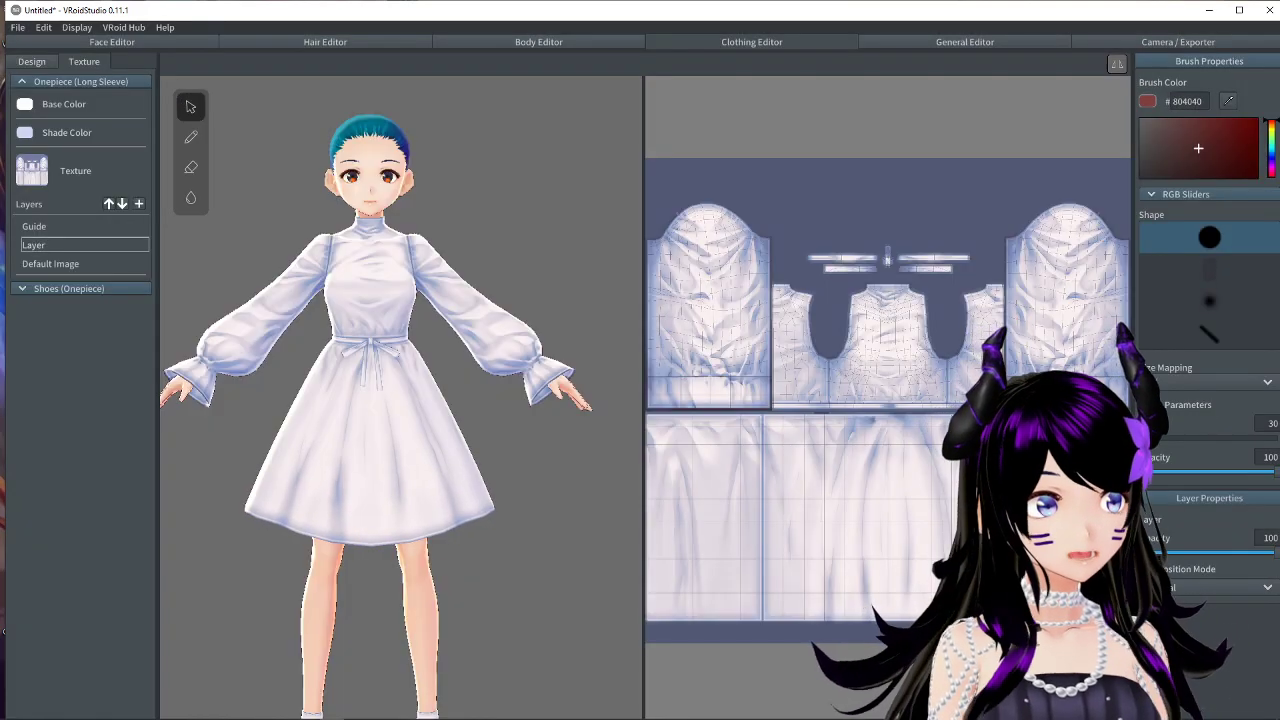
right_drag(567, 284, 588, 265)
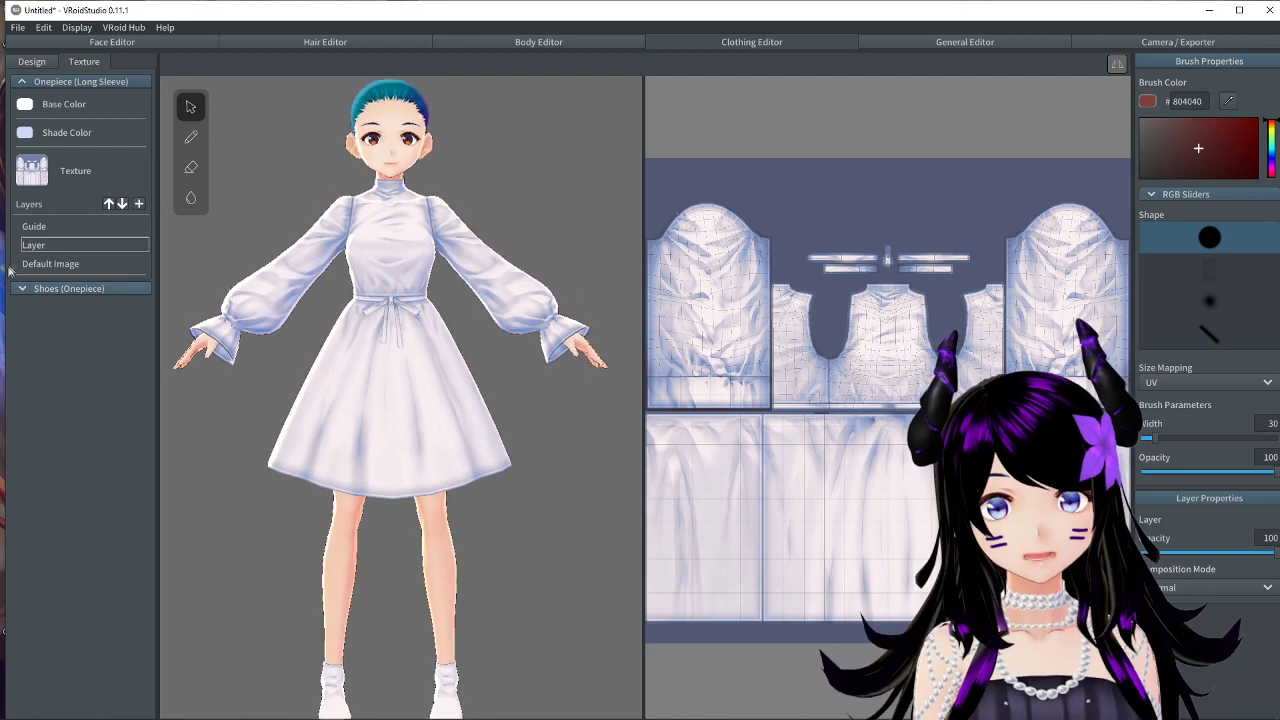
Select the dress texture's editable Layer and set the brush color to CD1010 and the brush width to 116.
click(44, 263)
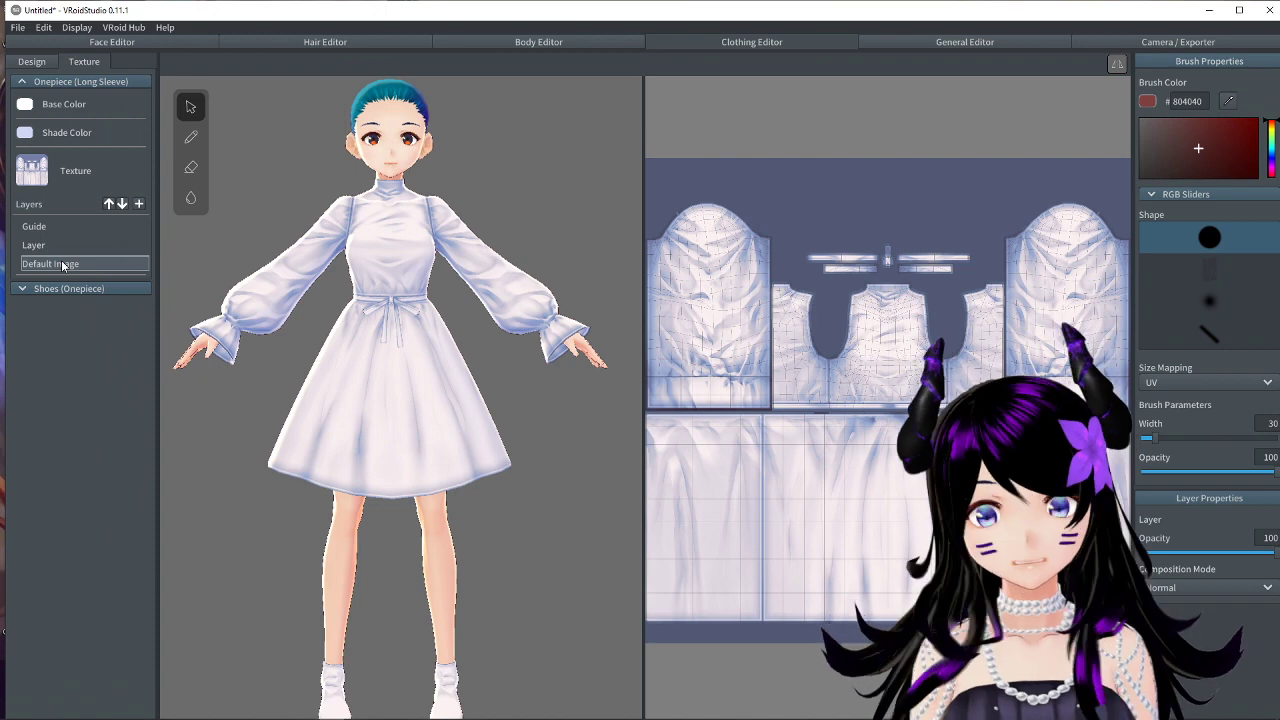
click(47, 245)
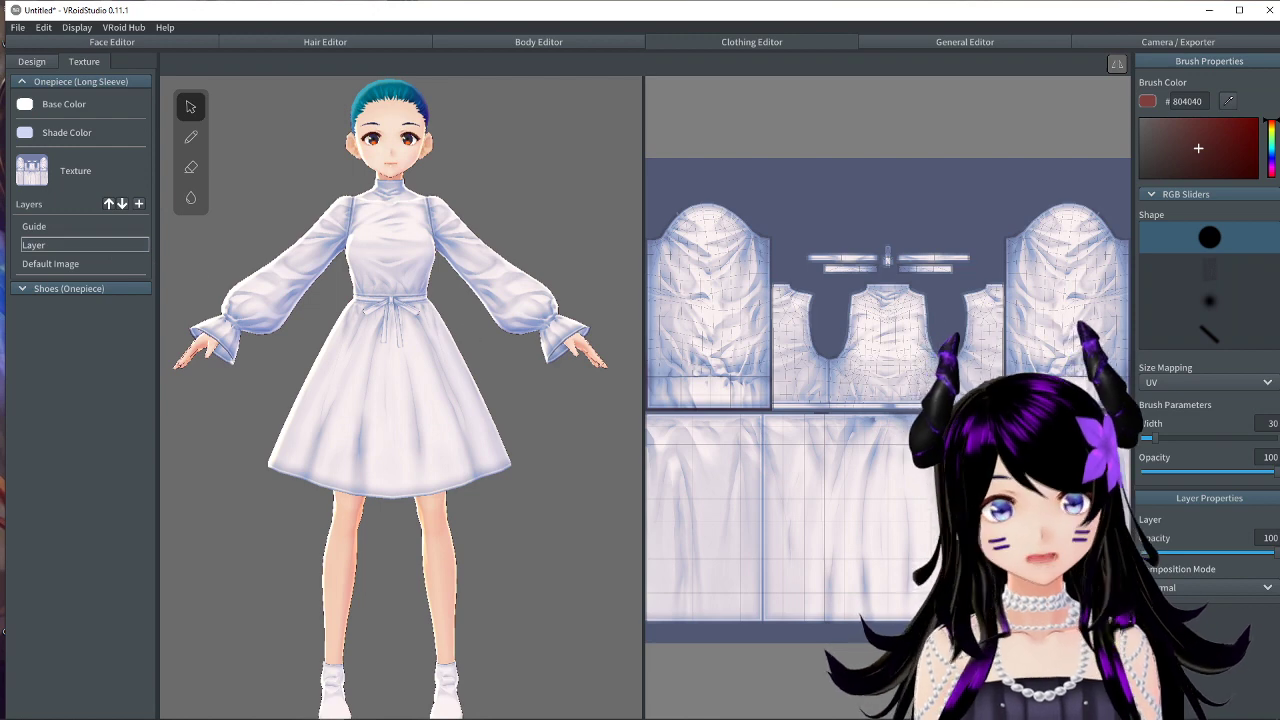
click(1248, 130)
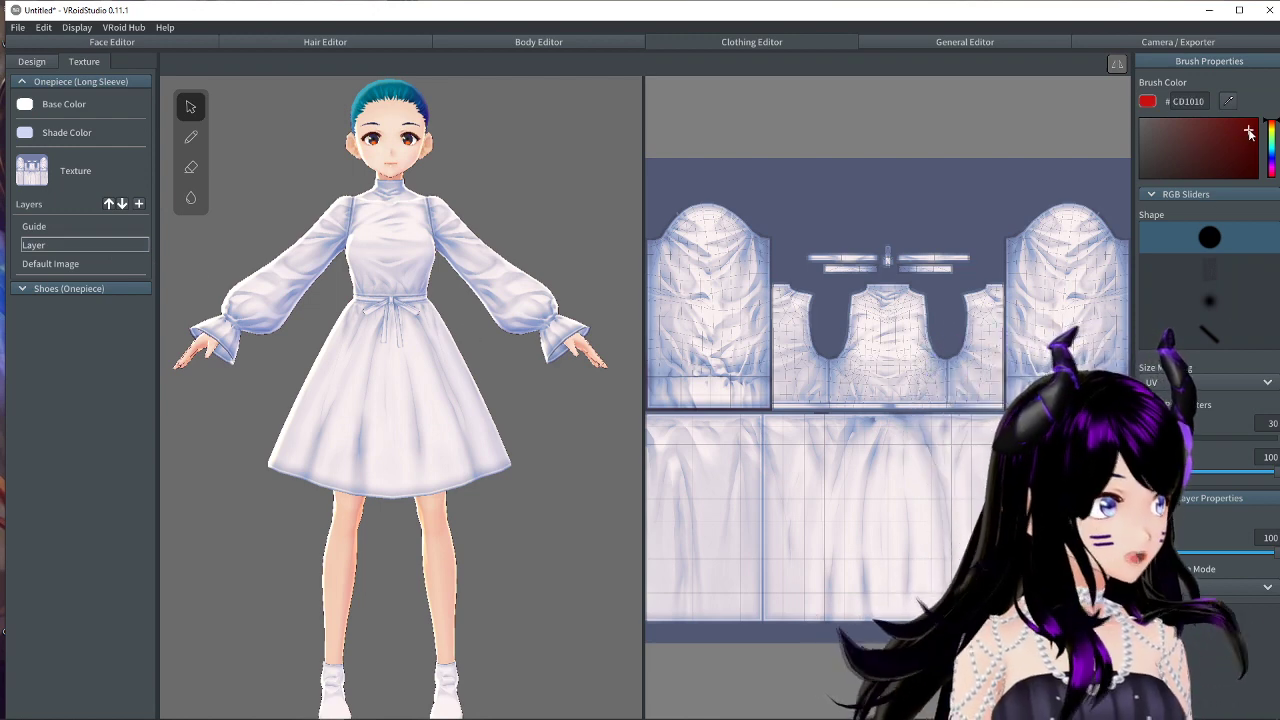
drag(1150, 437, 1188, 437)
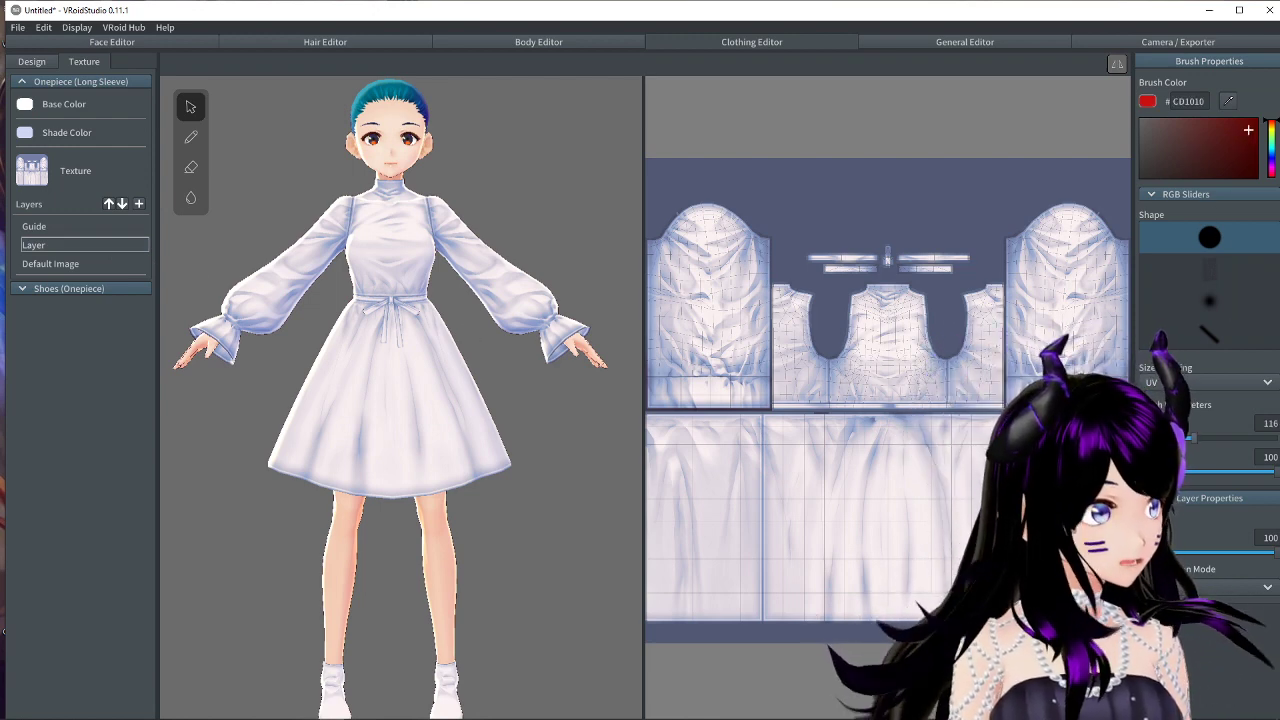
Try painting red strokes on the sleeve and bodice of the dress texture, and undo both.
click(695, 314)
drag(695, 314, 740, 257)
drag(783, 334, 911, 314)
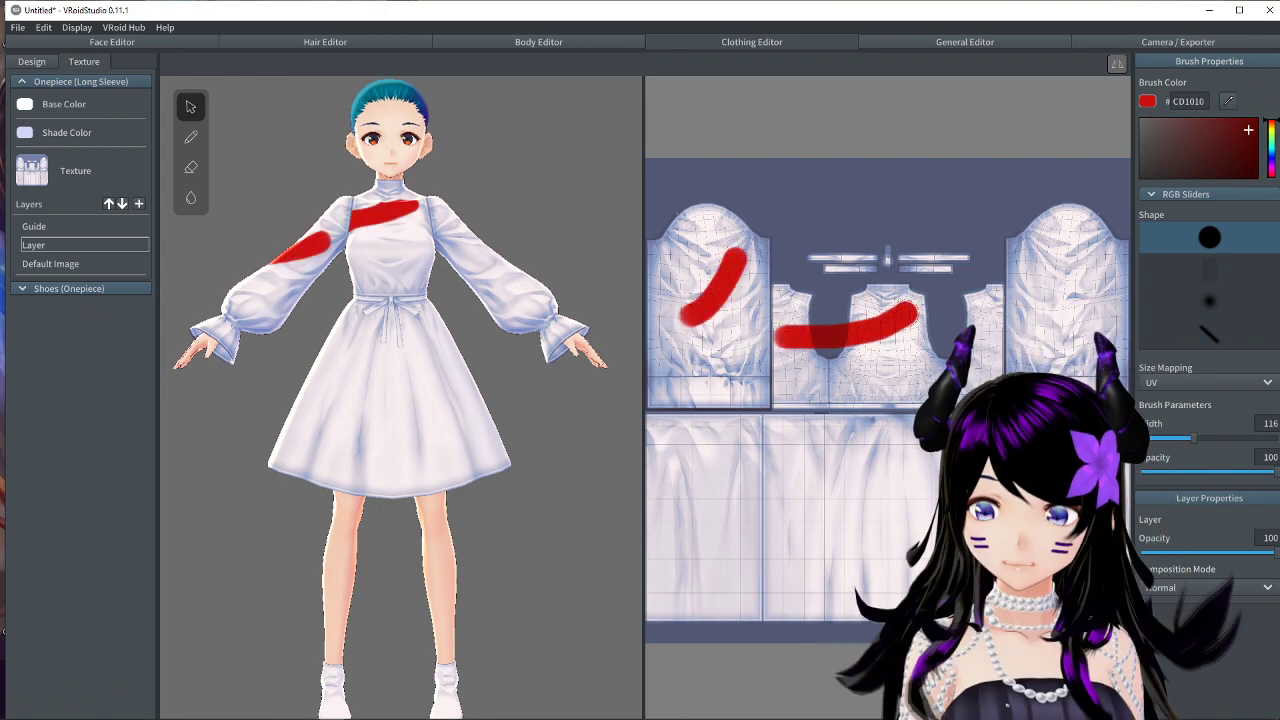
key(ctrl+z)
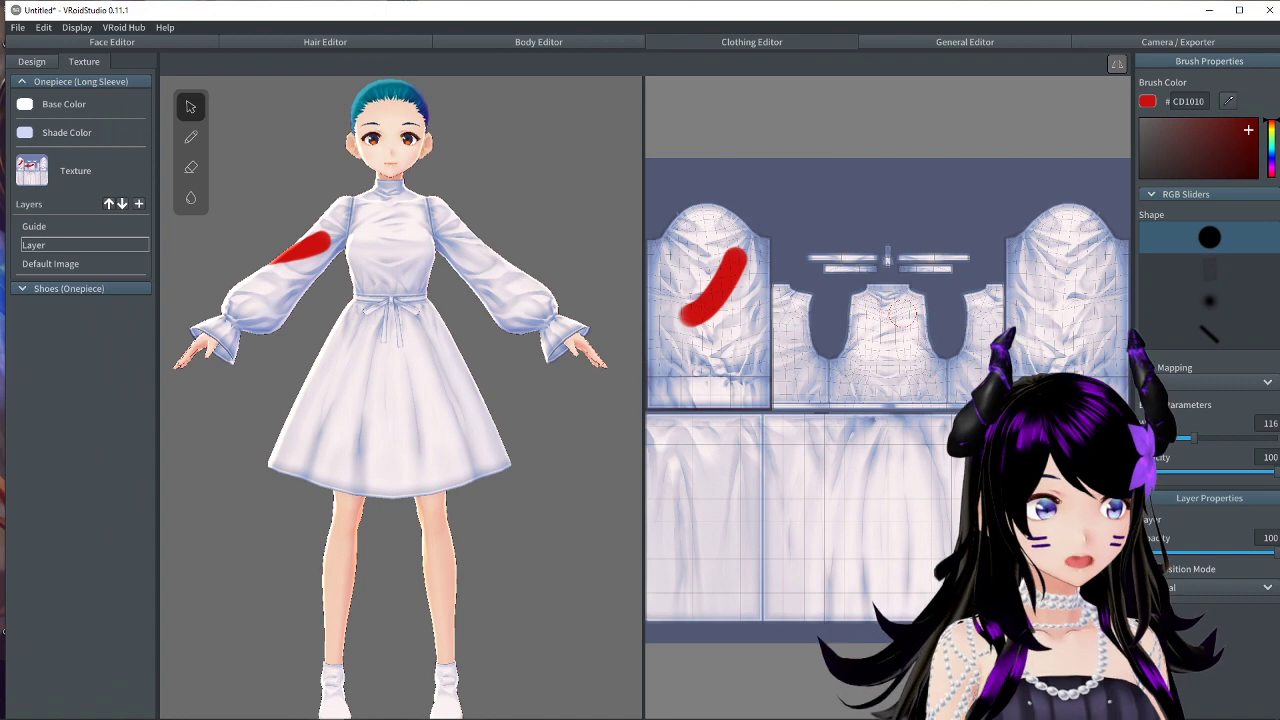
key(ctrl+z)
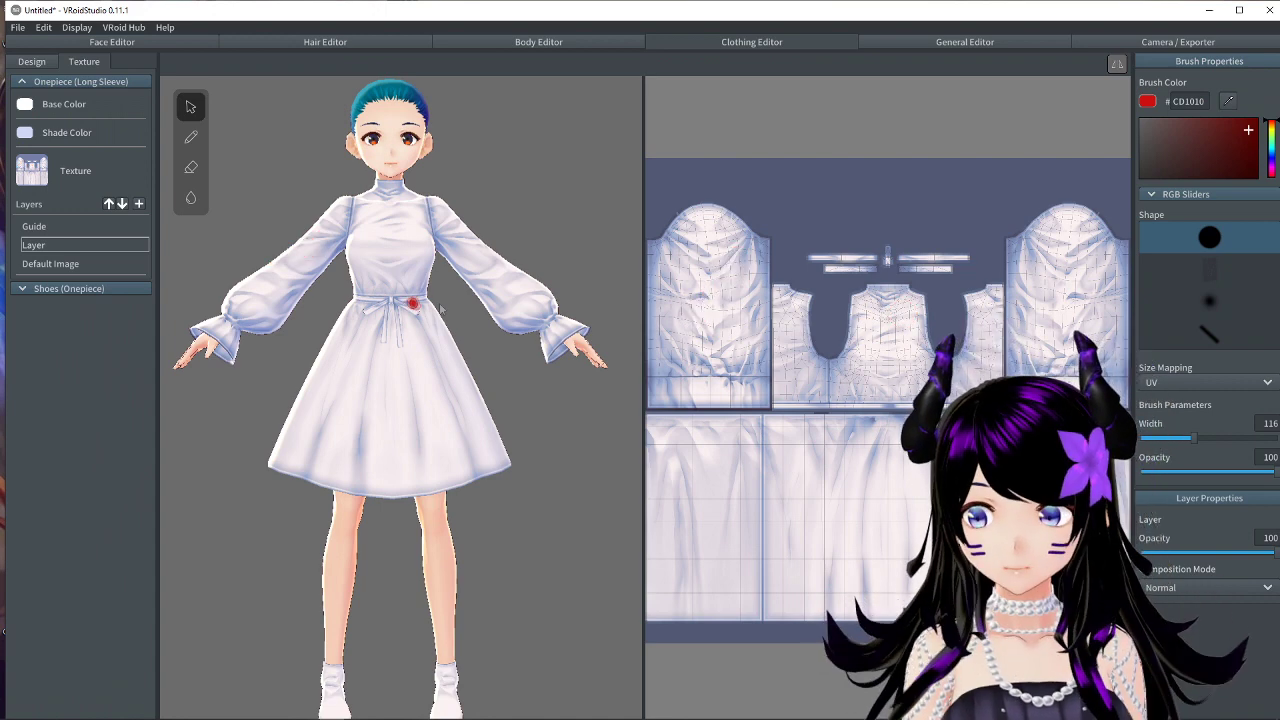
Erase both sleeves from the dress's Default Image layer using mirrored eraser strokes.
click(68, 263)
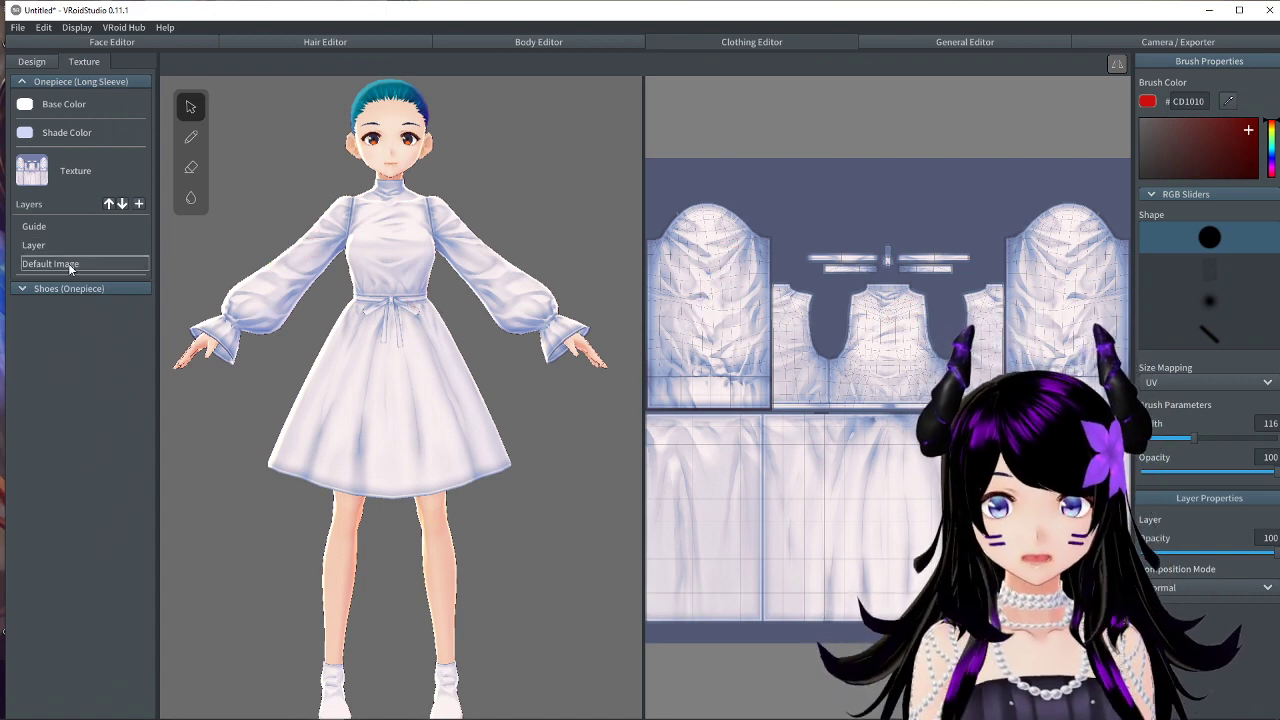
click(191, 170)
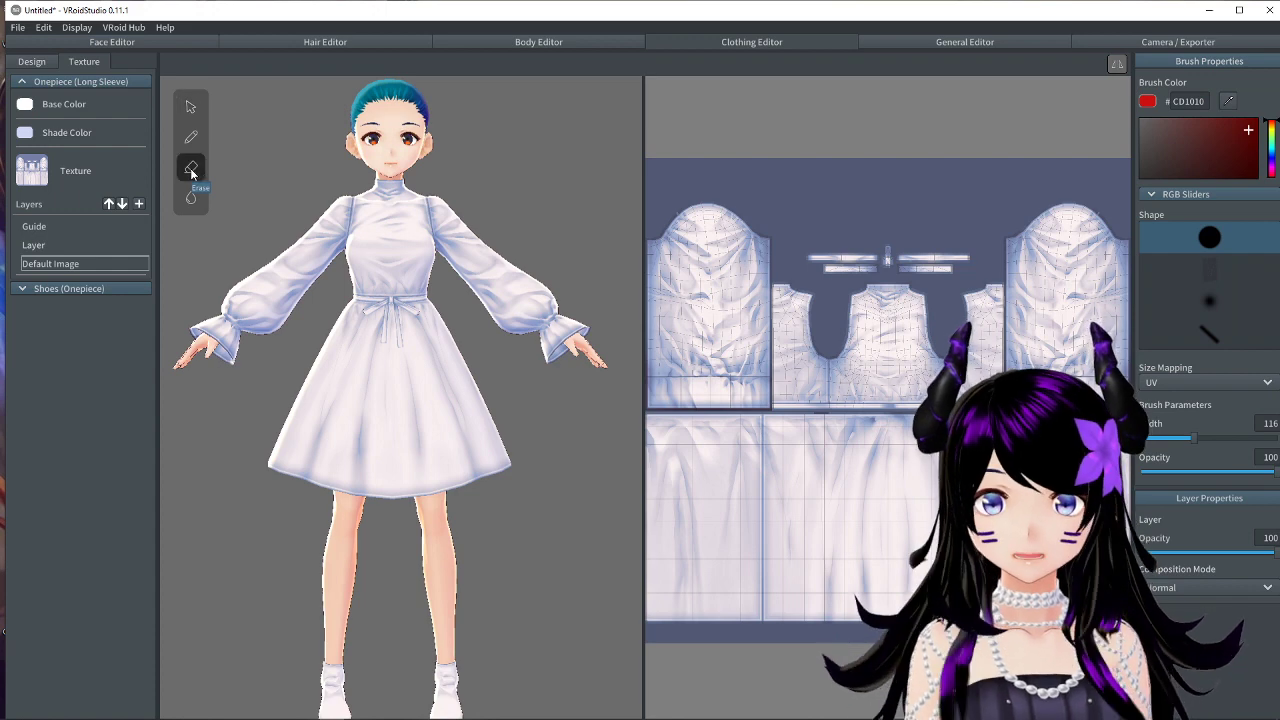
mouse_move(766, 232)
mouse_down()
mouse_move(700, 250)
mouse_move(766, 232)
mouse_move(690, 220)
mouse_move(730, 210)
mouse_move(700, 207)
mouse_move(660, 270)
mouse_move(652, 232)
mouse_move(654, 330)
mouse_move(755, 250)
mouse_move(745, 245)
mouse_move(755, 288)
mouse_up()
key(ctrl+z)
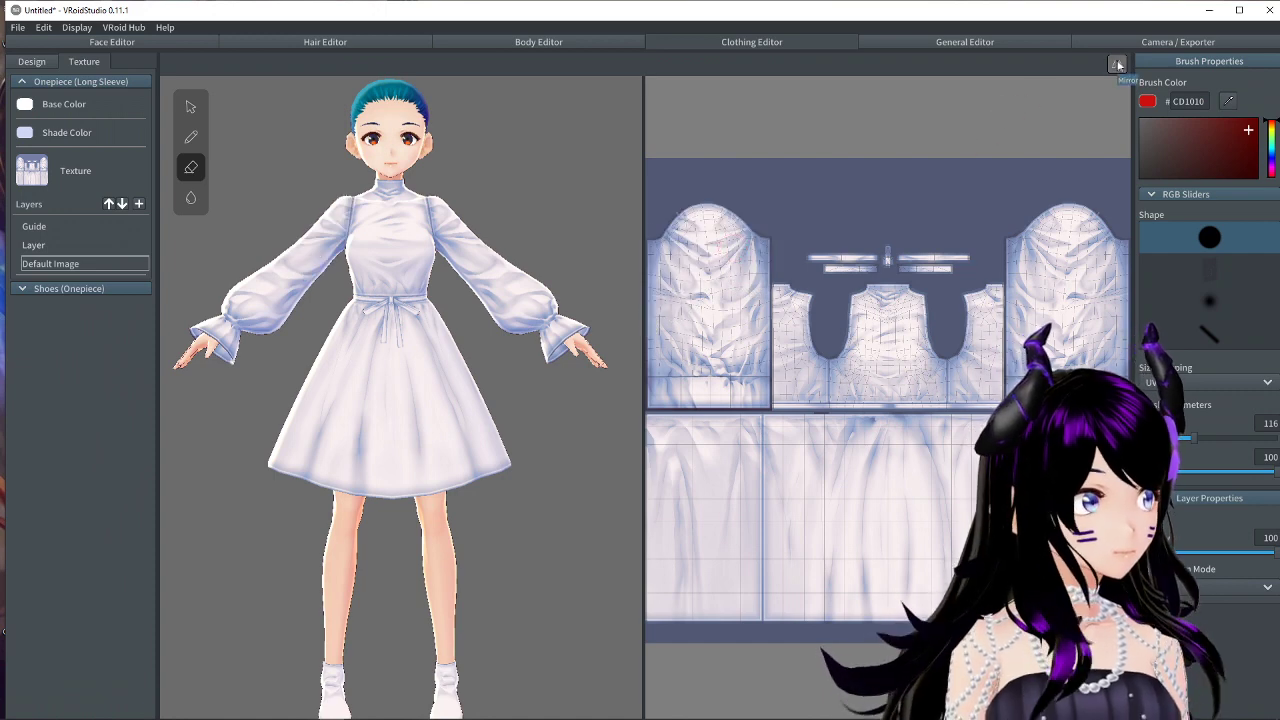
mouse_move(710, 215)
mouse_down()
mouse_move(714, 355)
mouse_move(737, 190)
mouse_up()
mouse_move(770, 222)
mouse_down()
mouse_move(758, 408)
mouse_move(650, 398)
mouse_move(662, 215)
mouse_move(730, 180)
mouse_move(685, 262)
mouse_move(694, 322)
mouse_up()
mouse_move(703, 220)
mouse_down()
mouse_move(690, 355)
mouse_move(675, 358)
mouse_move(738, 380)
mouse_up()
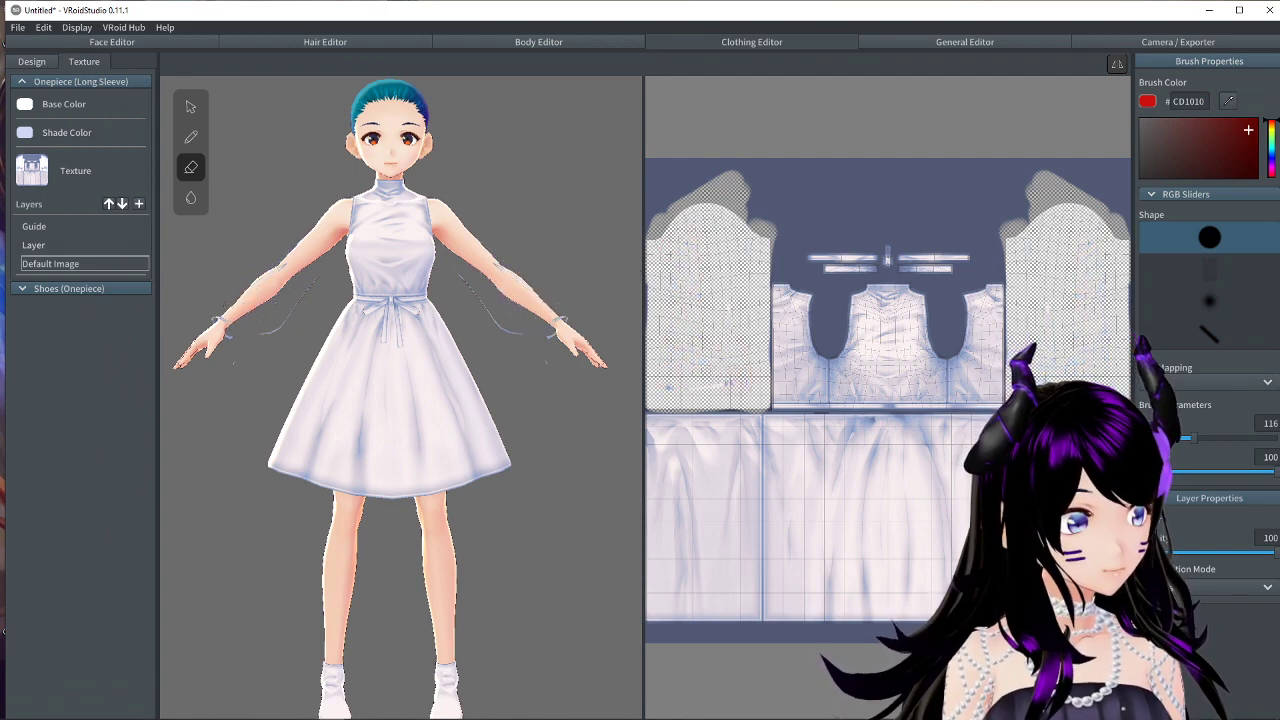
Erase the waist bow and ribbon strips above the bodice in the dress texture and check the avatar from several angles.
drag(785, 258, 888, 254)
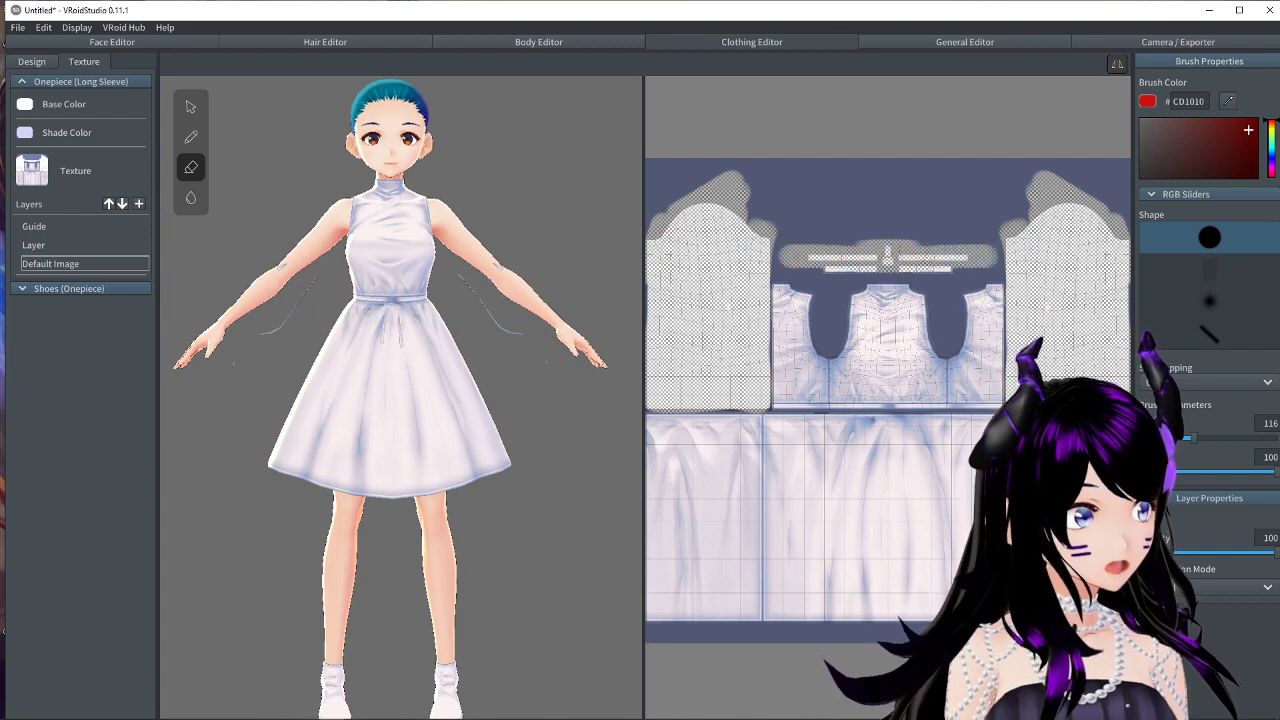
drag(812, 271, 860, 272)
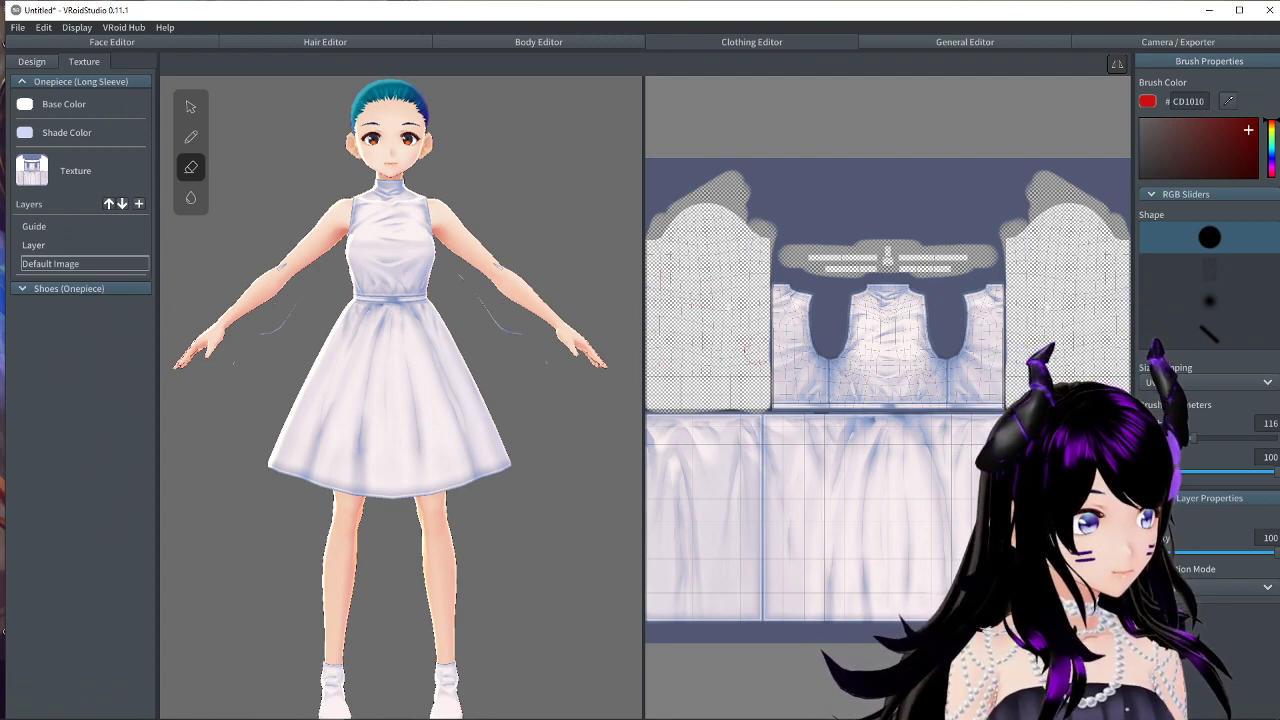
right_drag(495, 352, 438, 354)
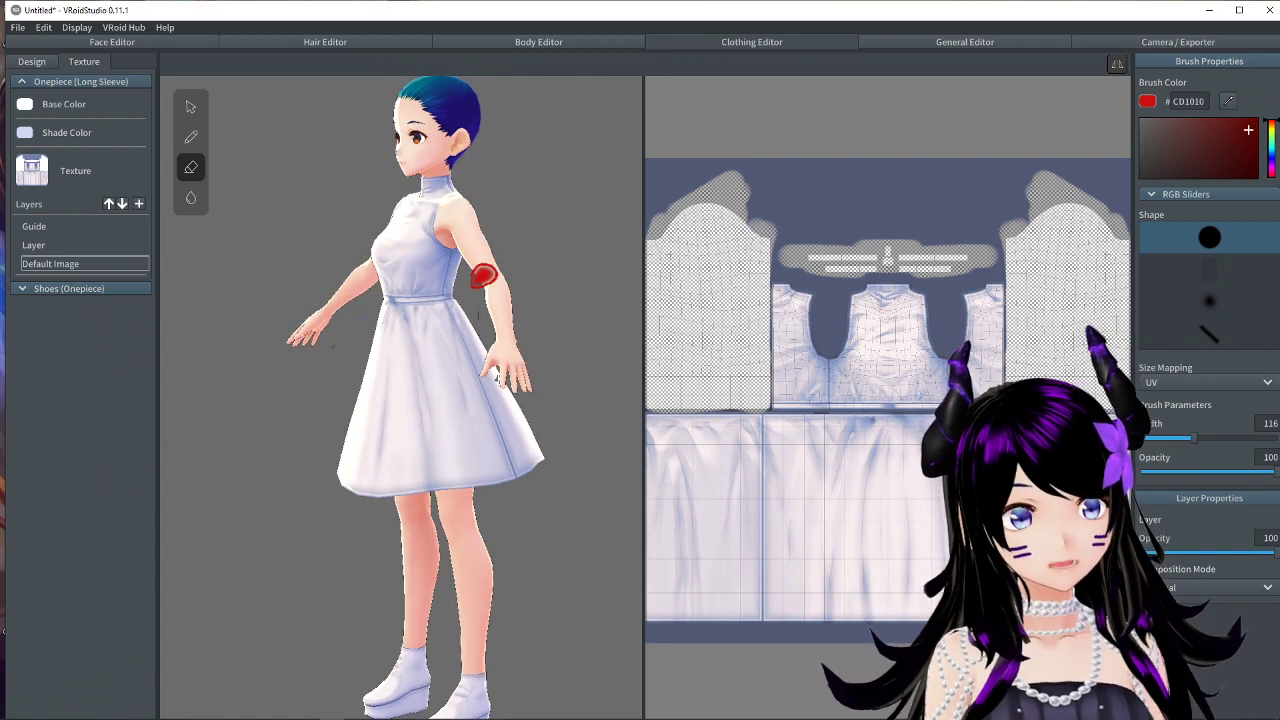
right_drag(491, 309, 540, 293)
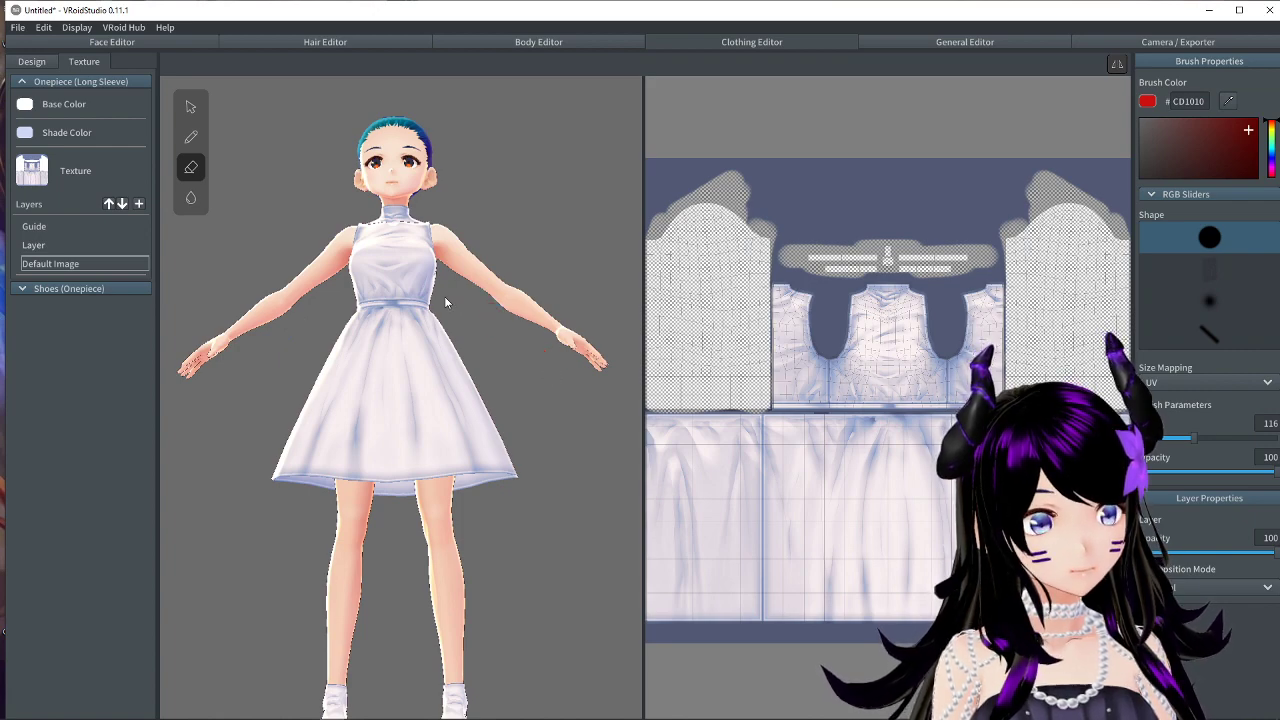
mouse_move(446, 302)
right_down()
mouse_move(494, 329)
mouse_move(537, 320)
mouse_move(449, 322)
right_up()
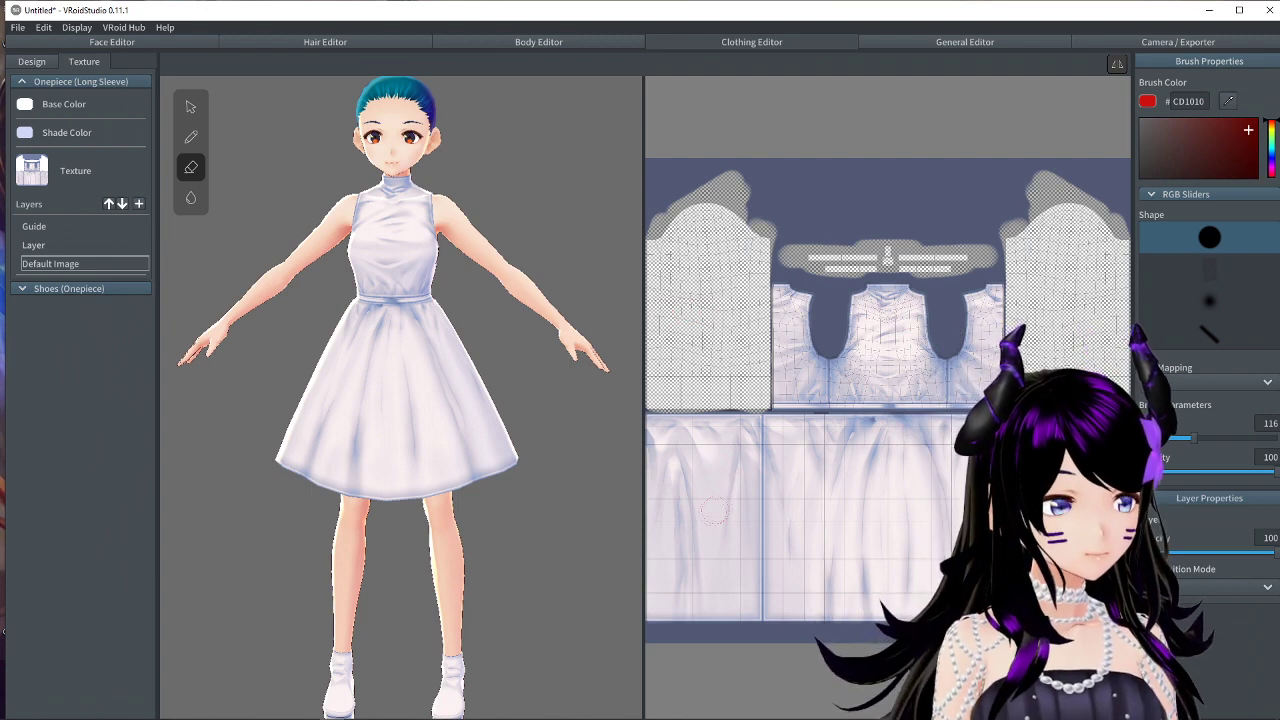
Shorten the skirt by erasing the band along its lower hem in the texture, and check the result around the avatar.
drag(660, 522, 890, 521)
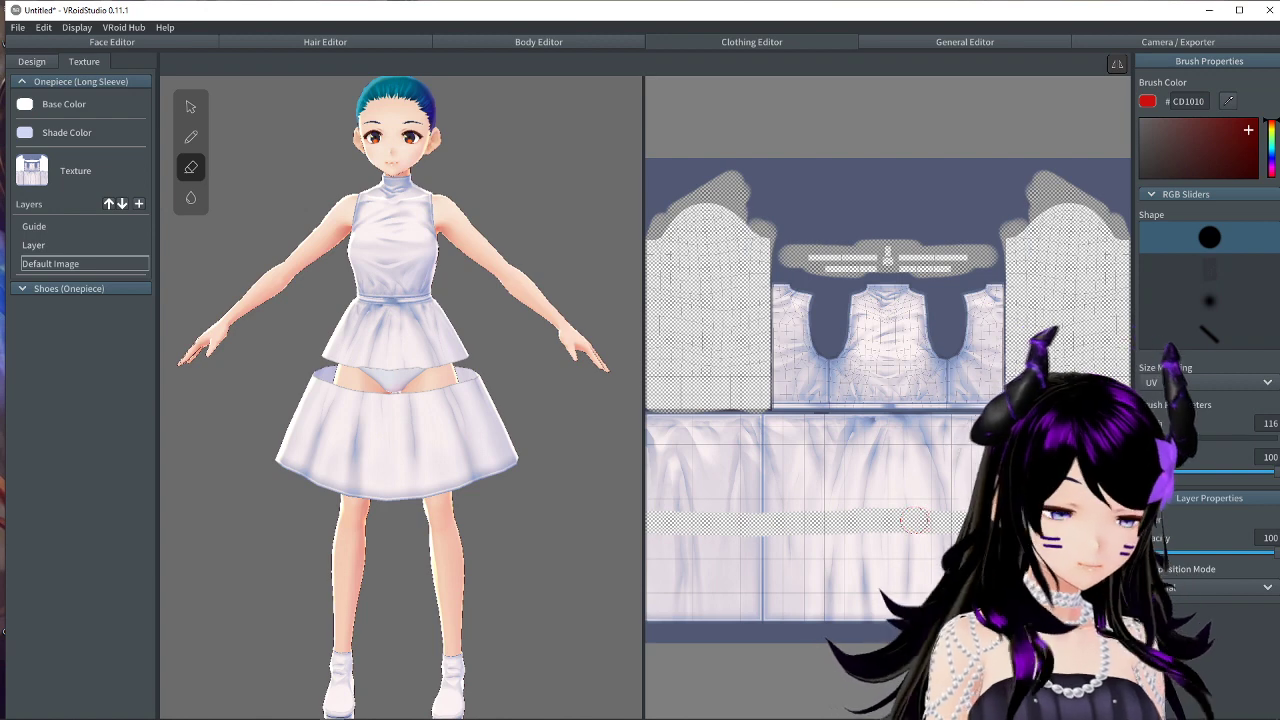
key(ctrl+z)
drag(647, 587, 890, 583)
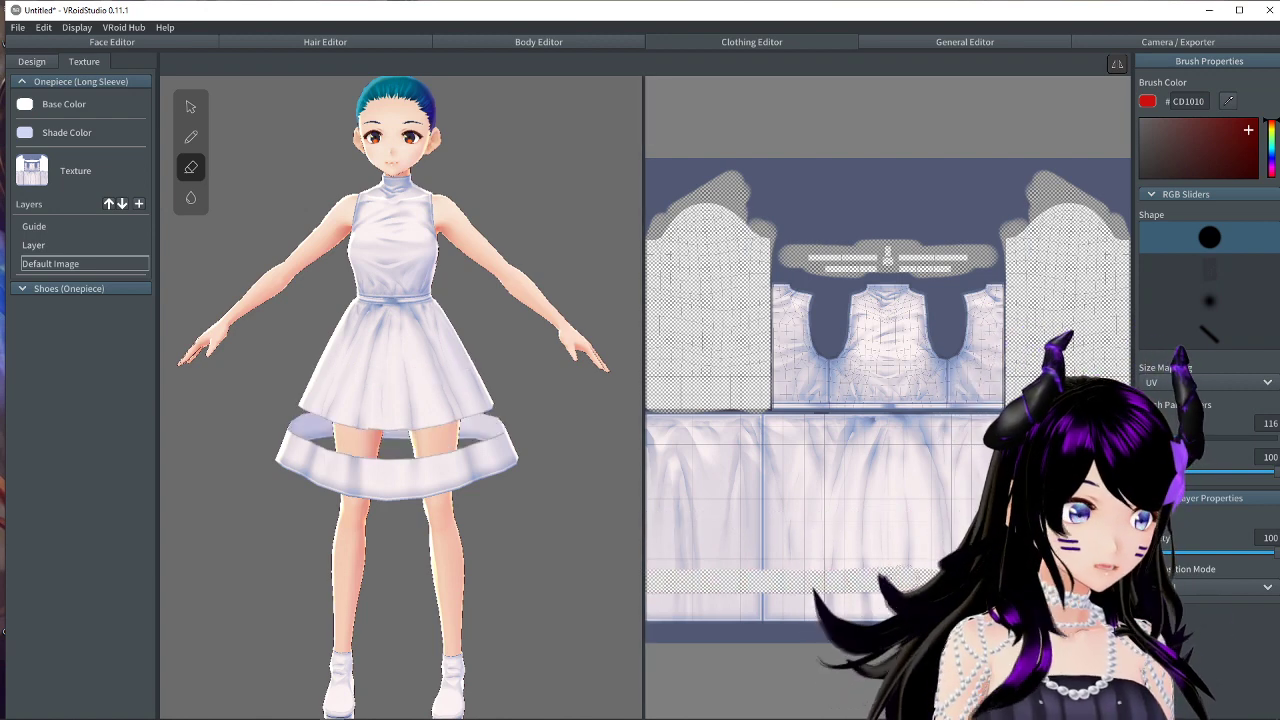
mouse_move(760, 598)
mouse_down()
mouse_move(652, 600)
mouse_move(768, 615)
mouse_move(648, 616)
mouse_move(768, 624)
mouse_up()
mouse_move(636, 622)
mouse_down()
mouse_move(768, 632)
mouse_move(652, 638)
mouse_up()
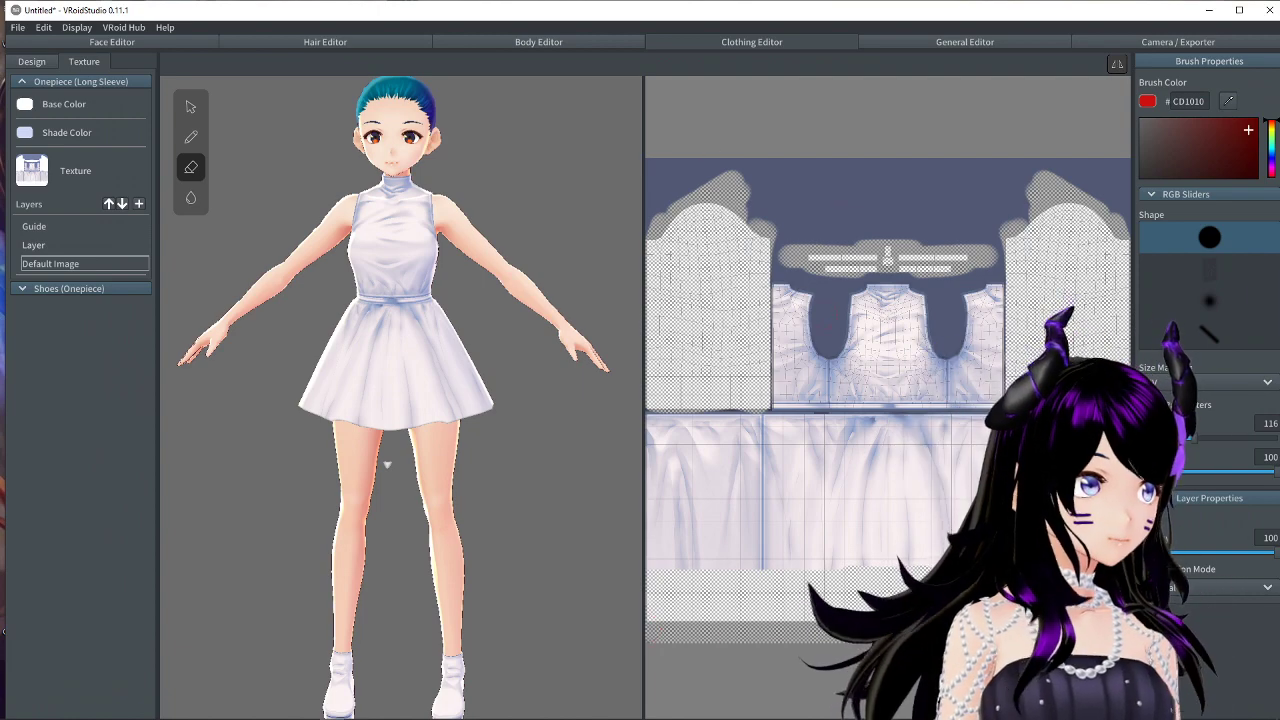
mouse_move(387, 464)
right_down()
mouse_move(540, 460)
mouse_move(400, 466)
right_up()
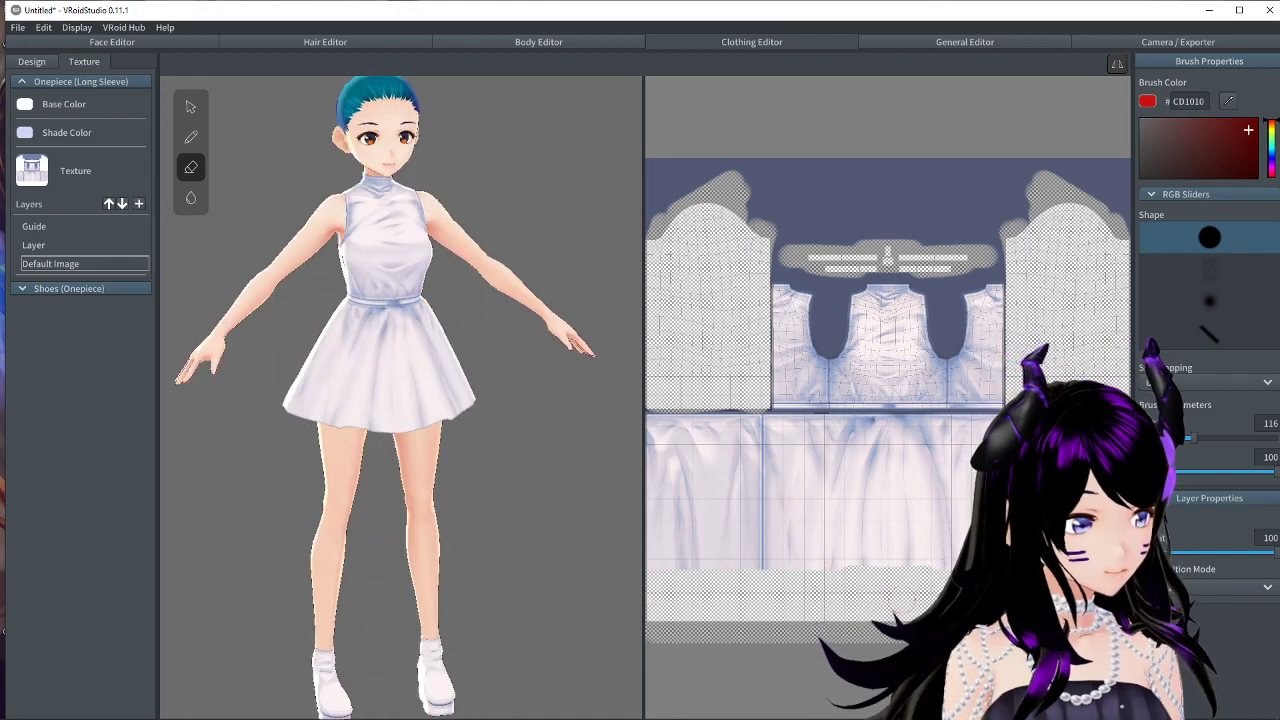
right_drag(411, 504, 337, 489)
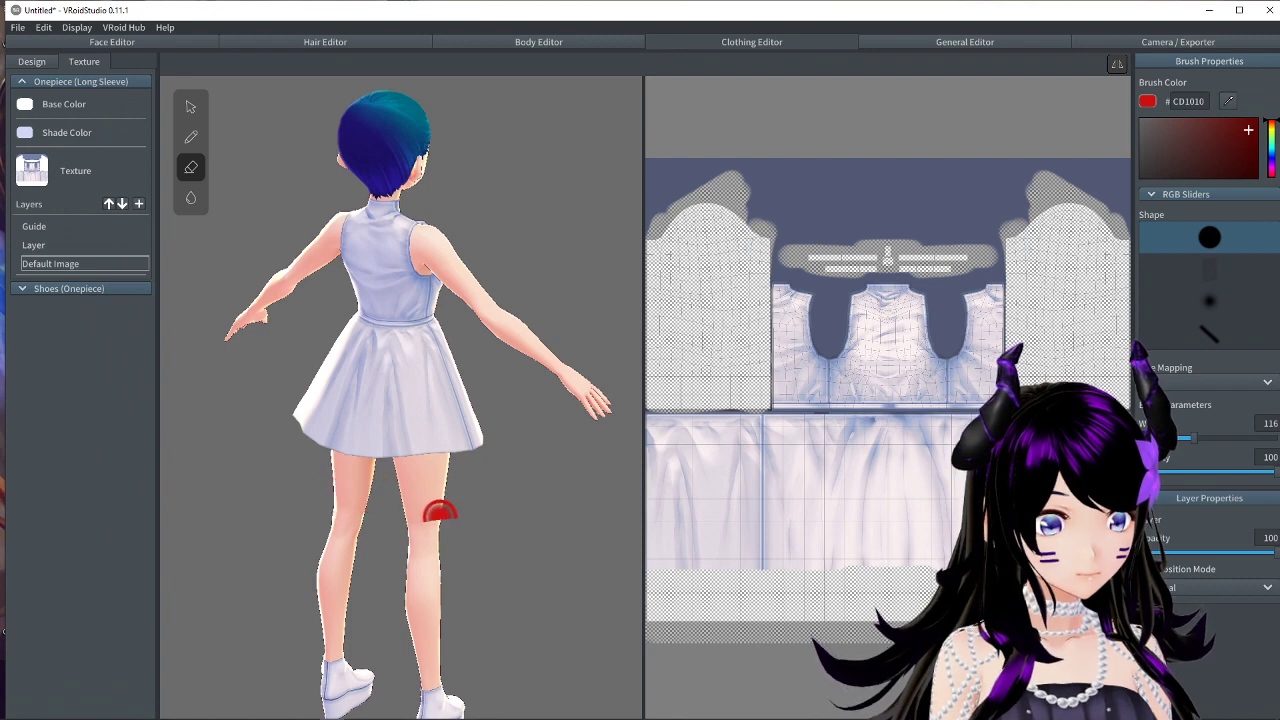
right_drag(429, 514, 255, 458)
right_drag(502, 506, 445, 500)
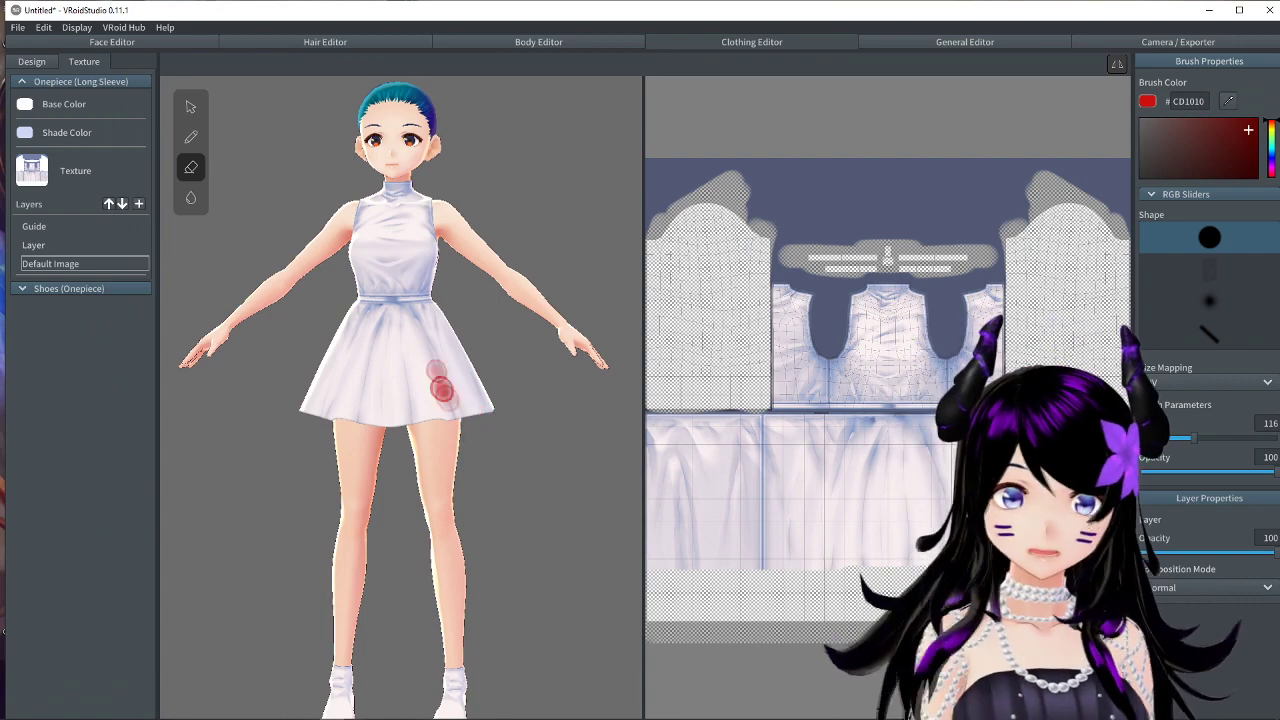
Erase the high collar and cut a V-shaped neckline into the front bodice, reducing the eraser width to 60.
scroll(880, 286, up, 5)
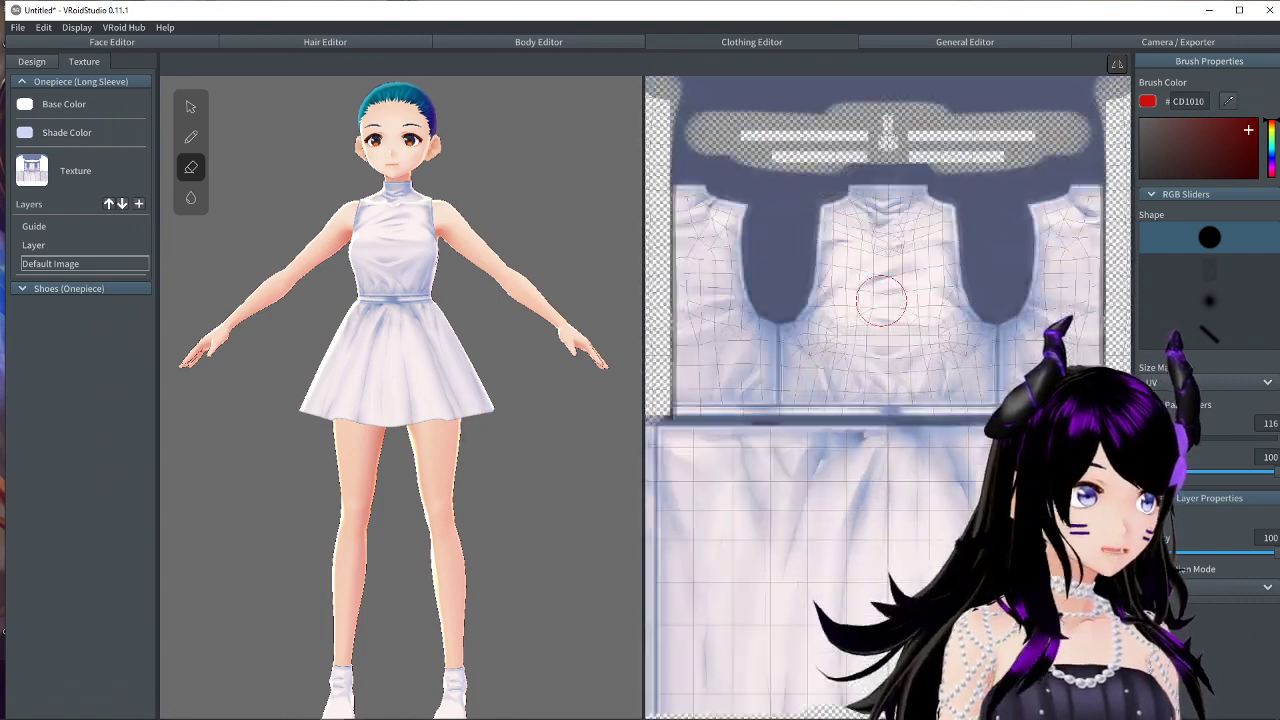
scroll(855, 183, down, 3)
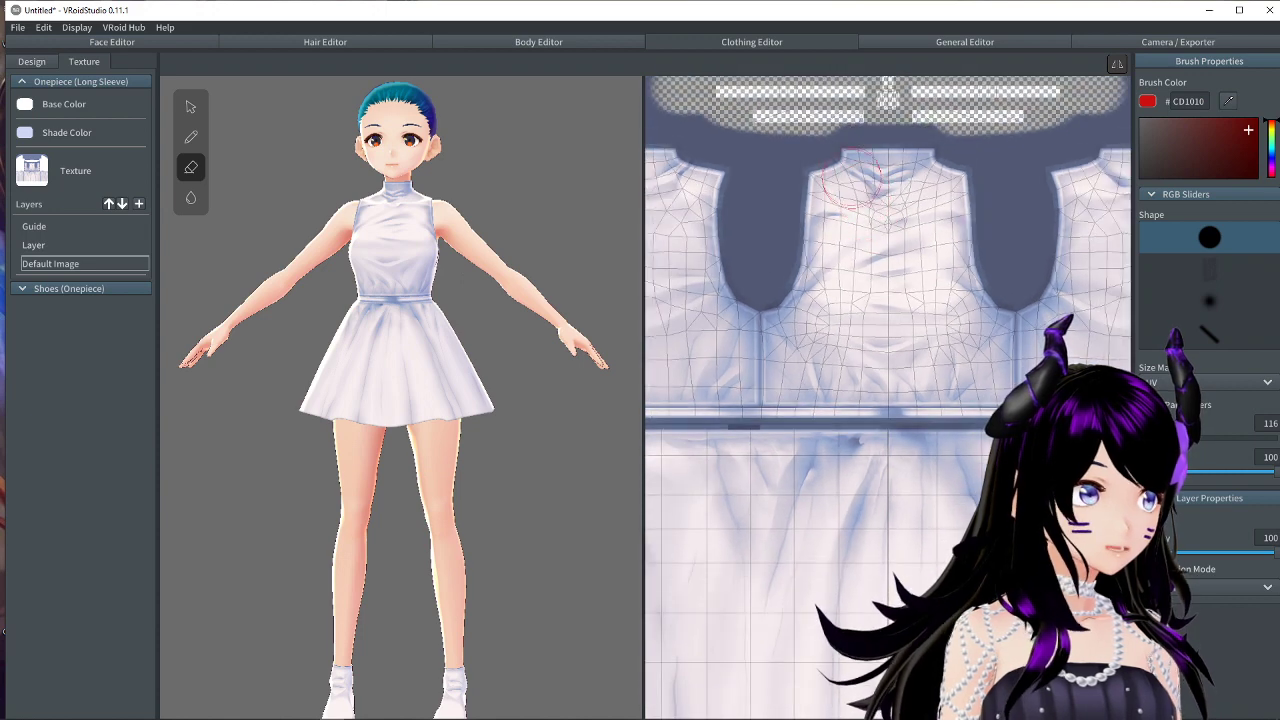
mouse_move(826, 147)
mouse_down()
mouse_move(901, 146)
mouse_move(854, 145)
mouse_move(880, 178)
mouse_up()
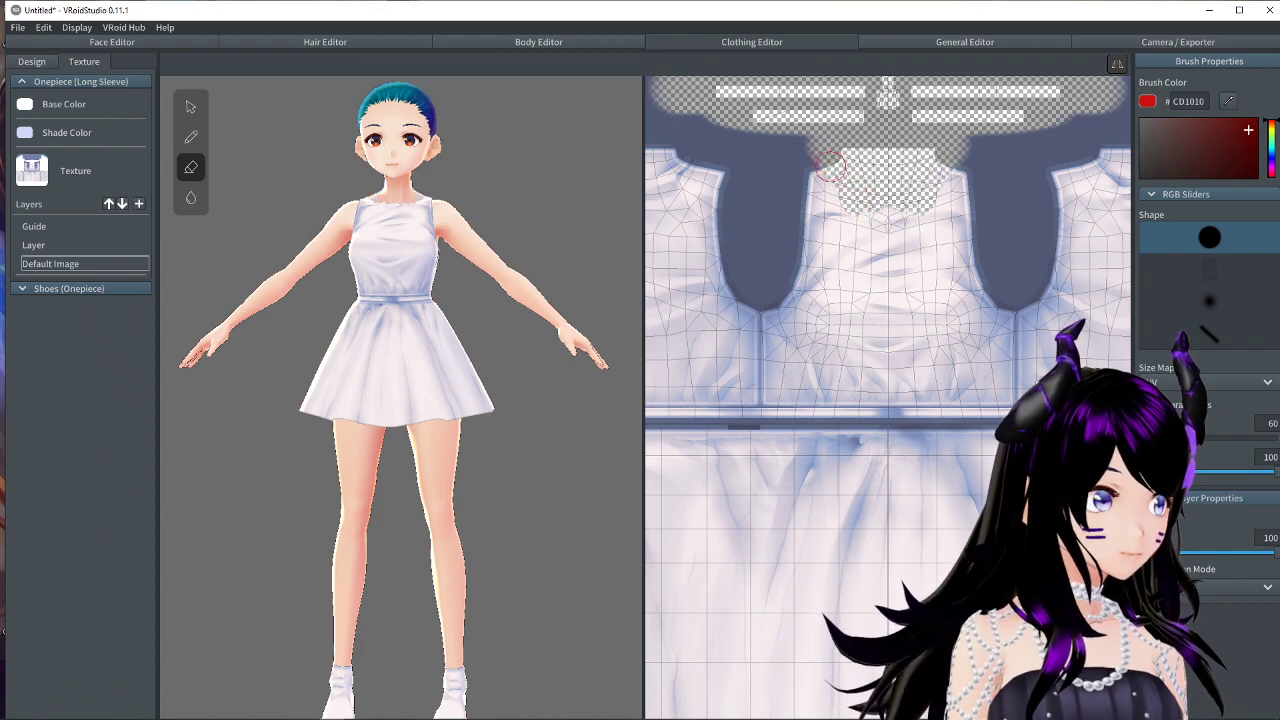
mouse_move(848, 205)
mouse_down()
mouse_move(880, 212)
mouse_move(887, 240)
mouse_move(872, 229)
mouse_up()
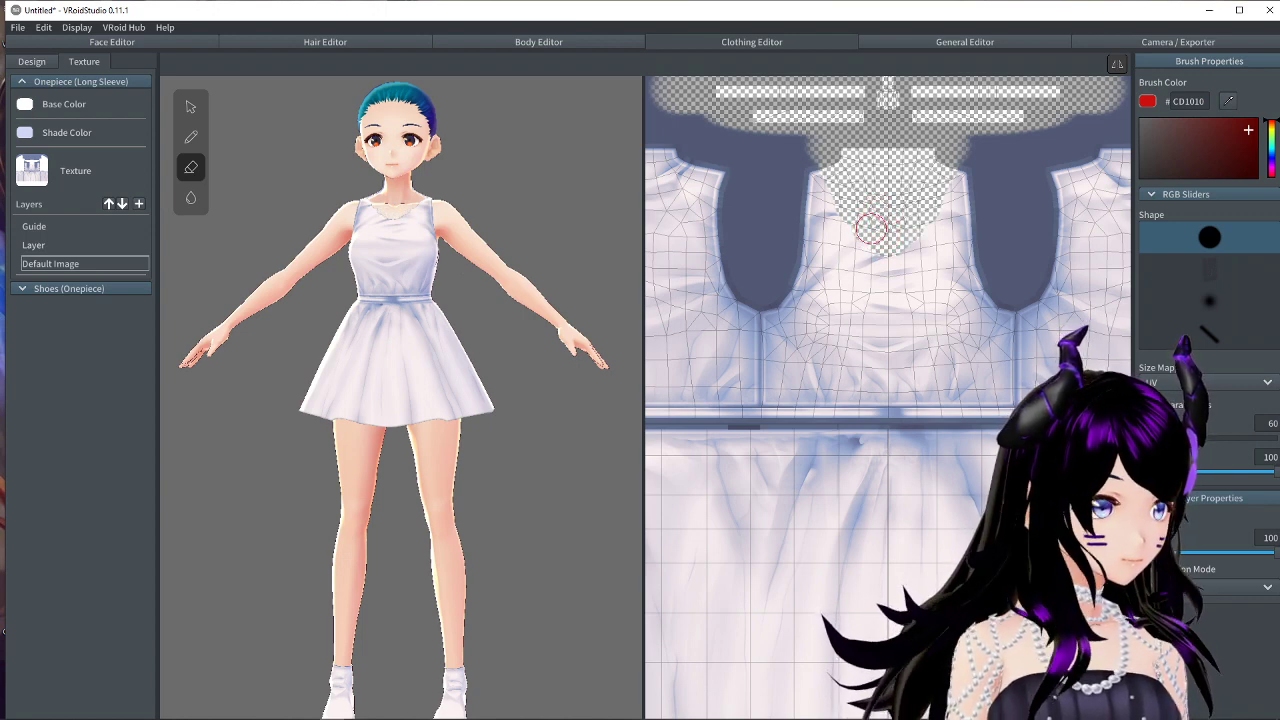
Erase the upper back of the bodice texture to make an open back, and check the dress from behind and in front.
right_drag(400, 450, 540, 450)
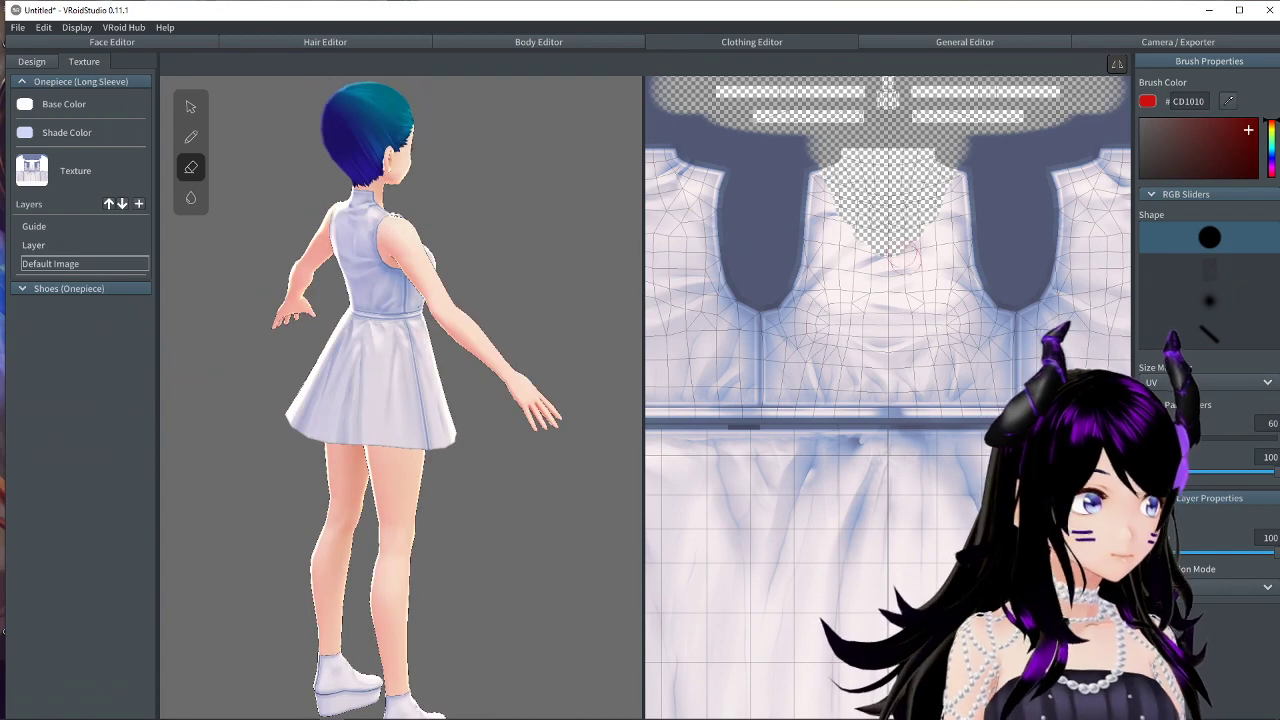
scroll(890, 238, down, 3)
mouse_move(730, 218)
mouse_down()
mouse_move(712, 218)
mouse_move(762, 218)
mouse_move(733, 250)
mouse_move(740, 305)
mouse_up()
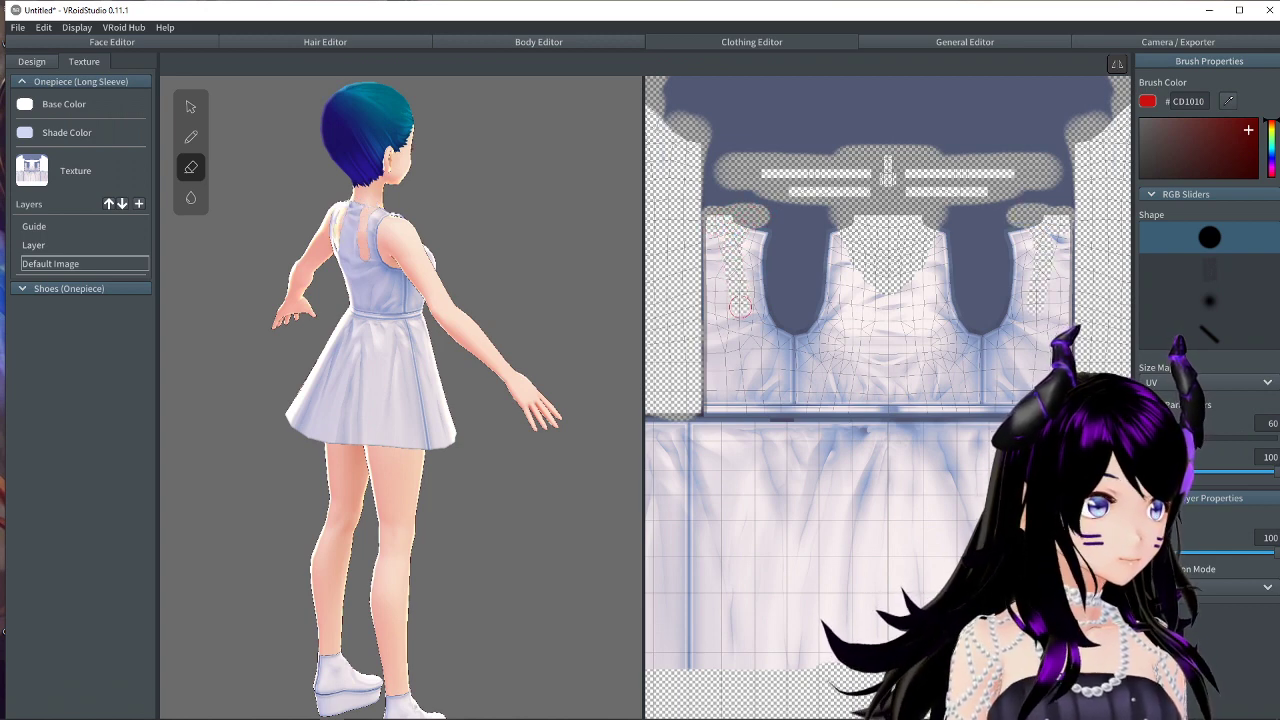
mouse_move(709, 318)
mouse_down()
mouse_move(712, 240)
mouse_move(724, 290)
mouse_up()
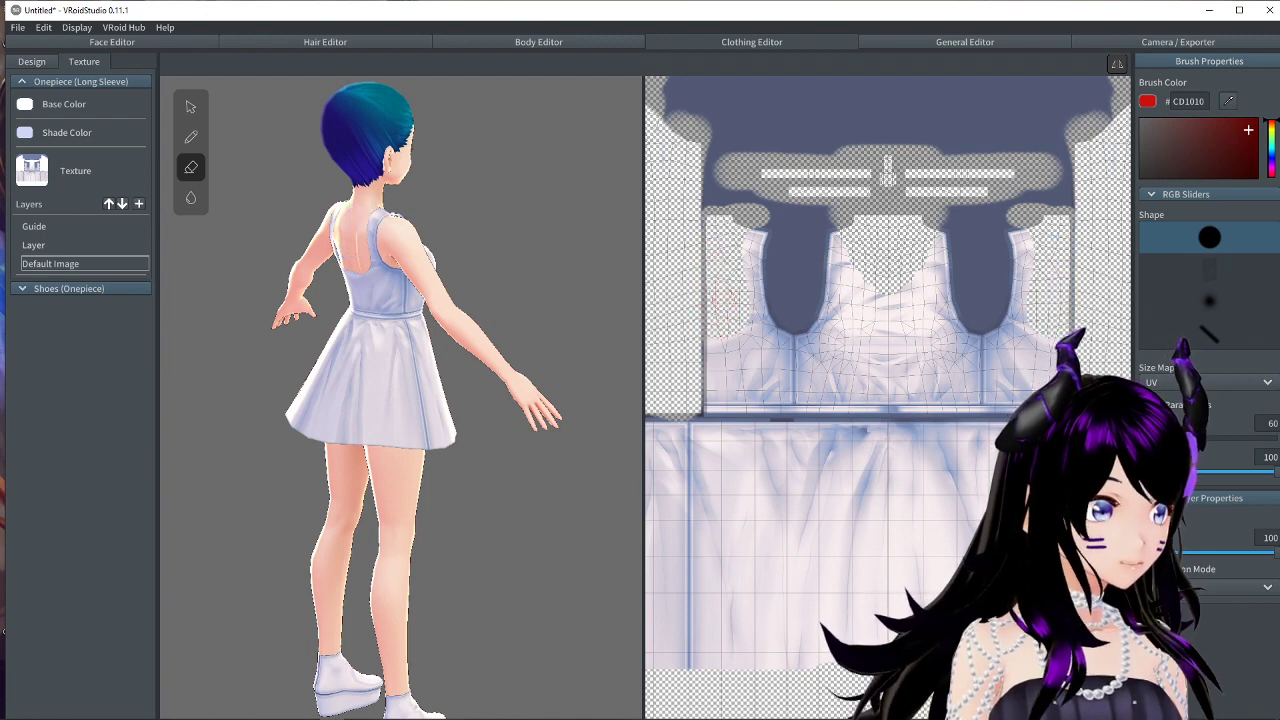
right_drag(478, 268, 380, 268)
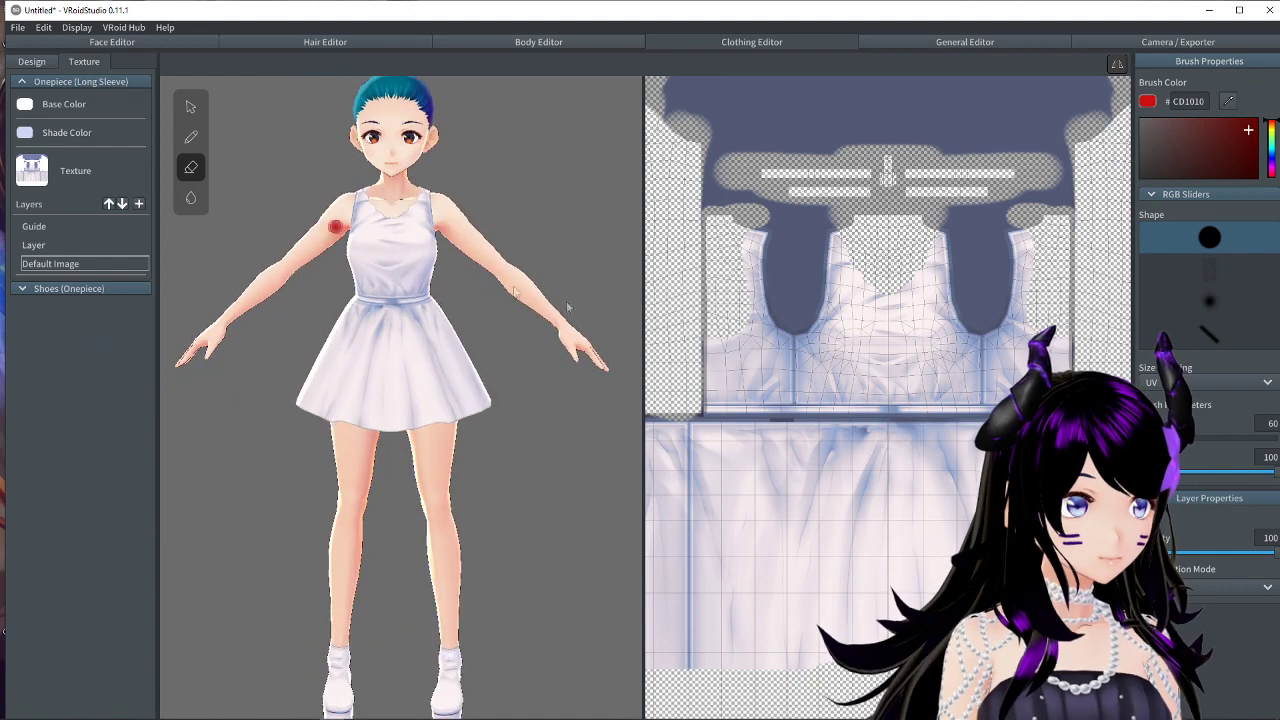
Remove the existing Layer from the dress texture and add a new layer above Default Image for painting.
click(193, 137)
click(44, 245)
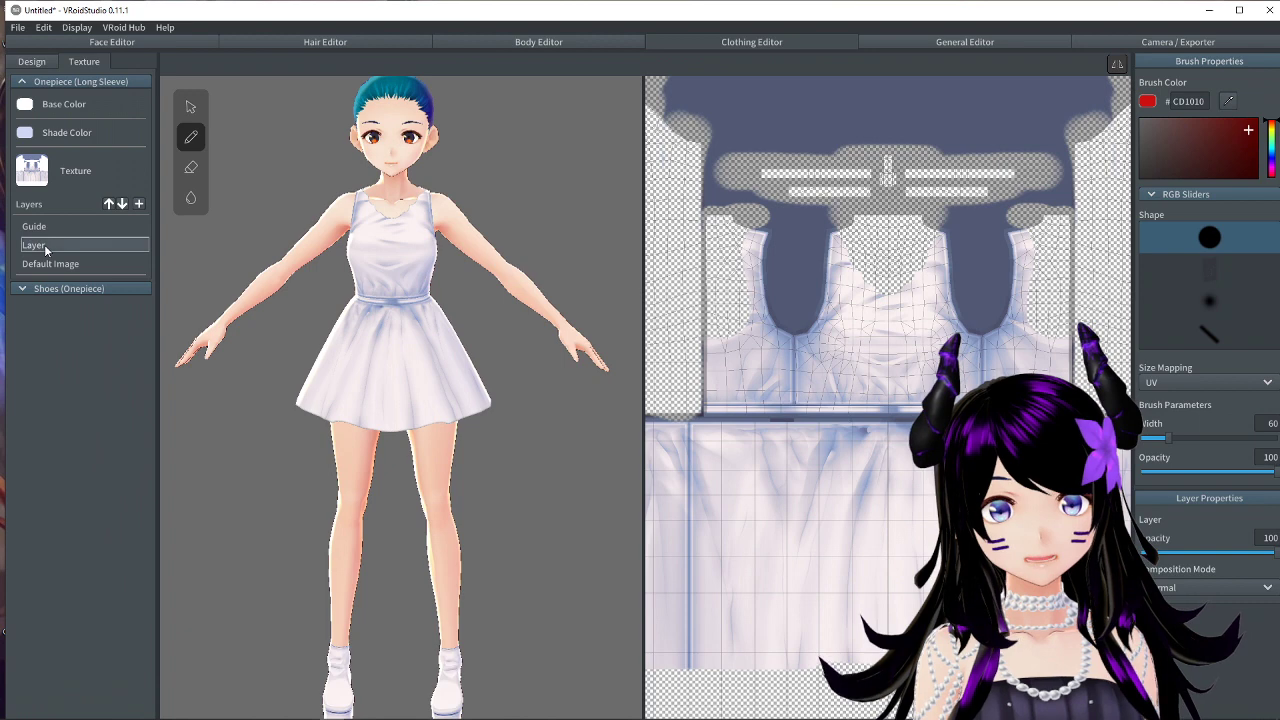
click(413, 318)
mouse_move(413, 318)
right_down()
mouse_move(445, 316)
mouse_move(446, 296)
right_up()
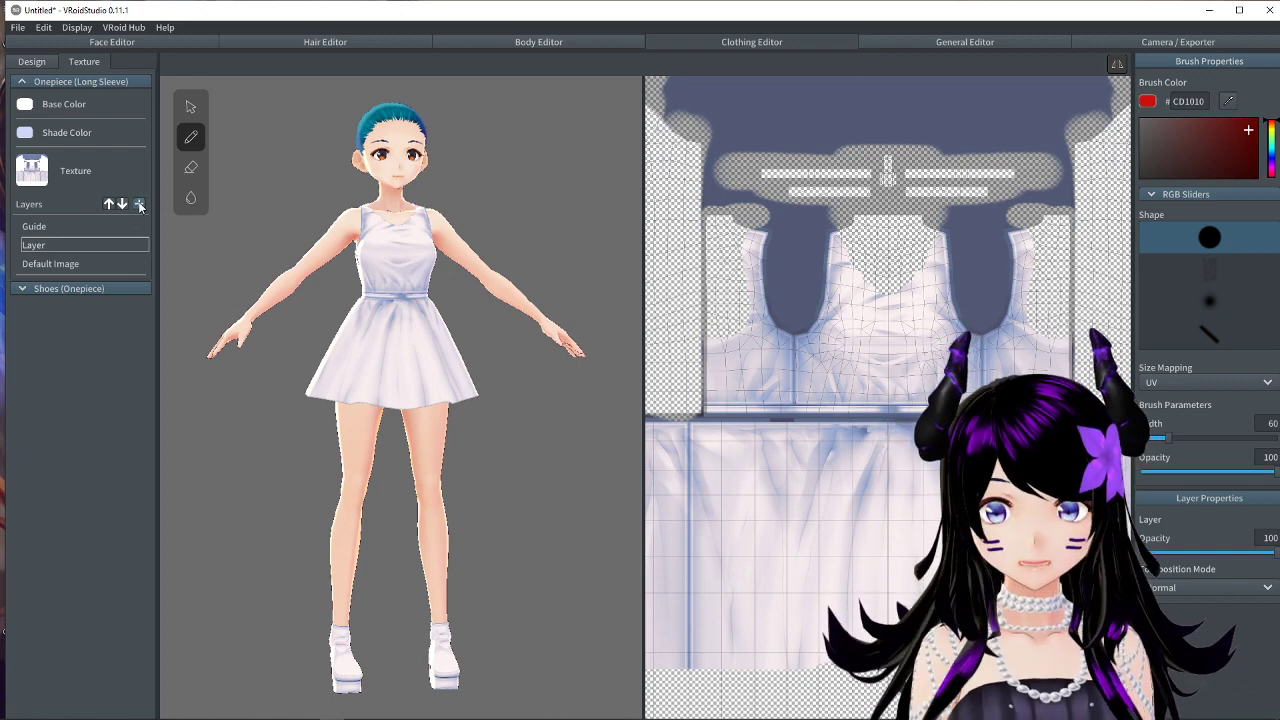
right_click(61, 246)
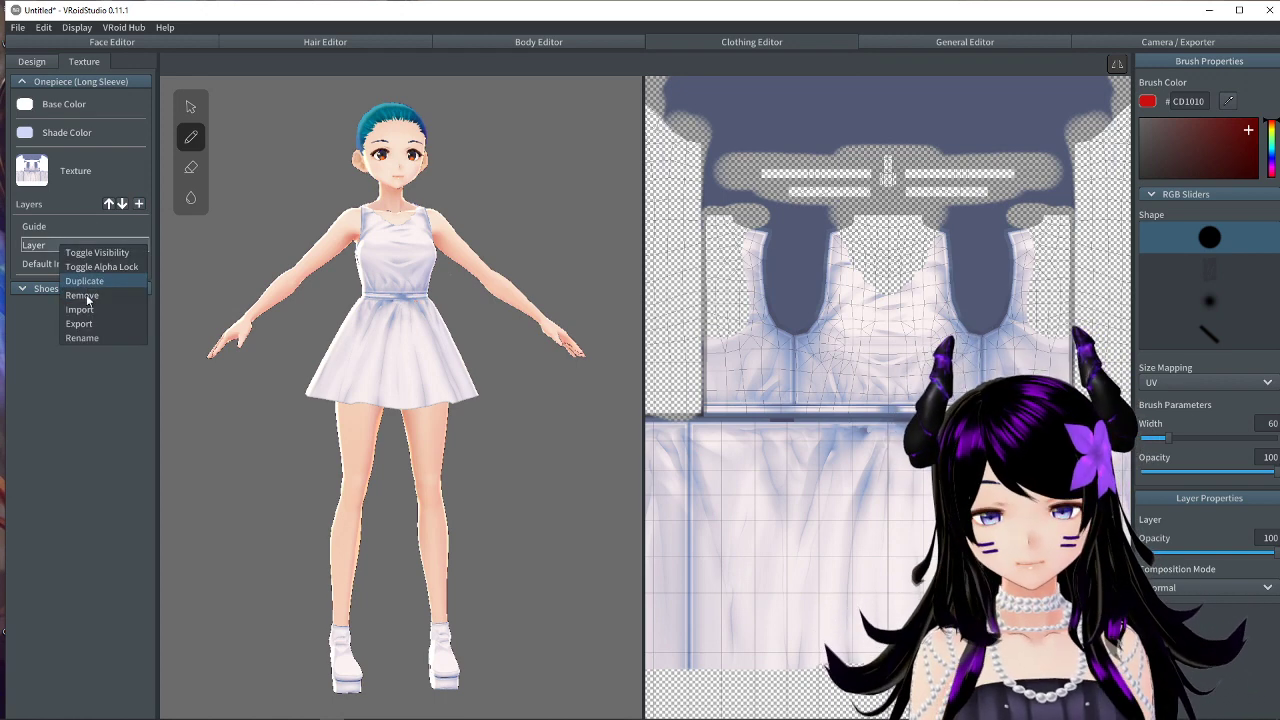
click(83, 296)
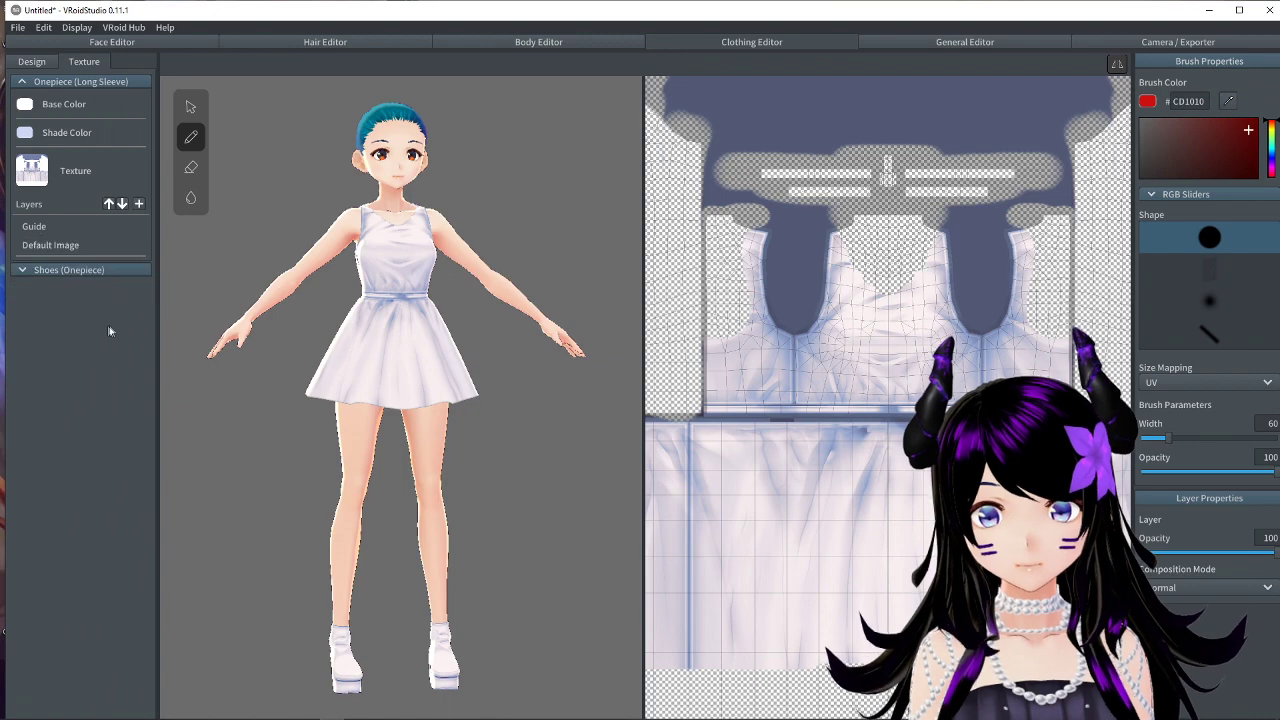
click(139, 204)
click(115, 245)
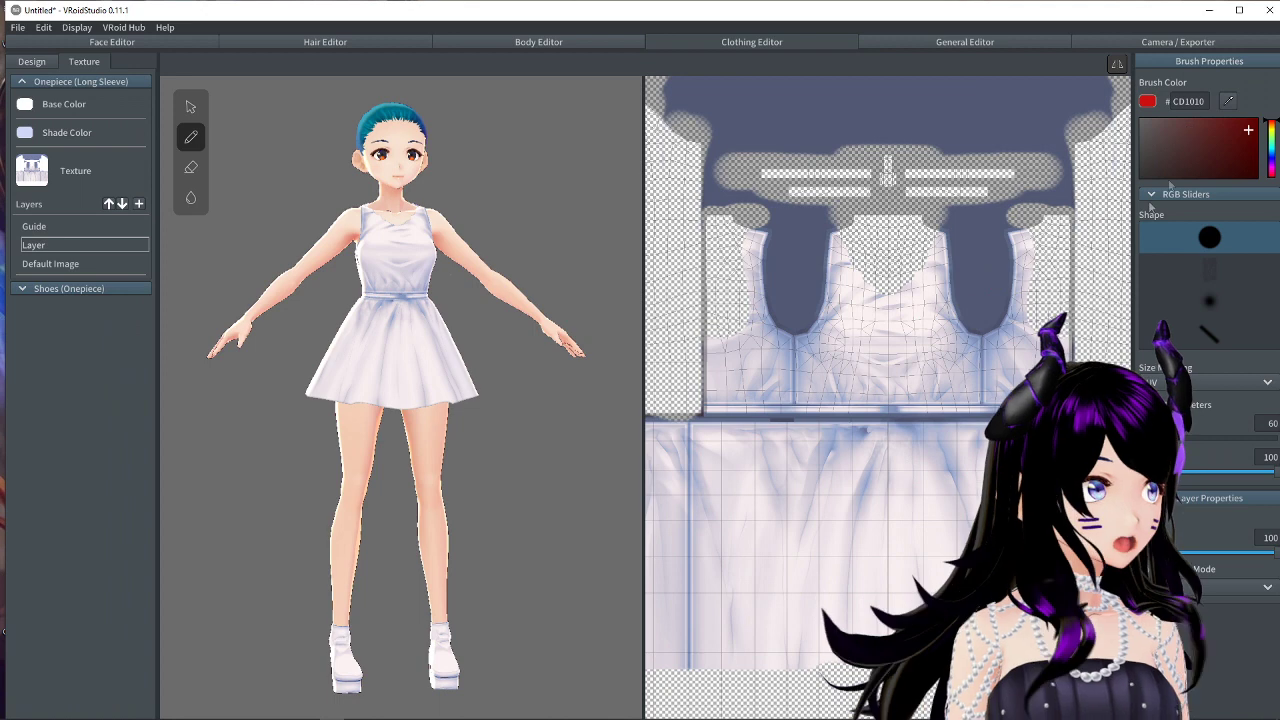
Try painting a mirrored red heart outline on the front bodice on the new Layer, and undo it.
mouse_move(822, 272)
mouse_down()
mouse_move(950, 277)
mouse_move(884, 346)
mouse_up()
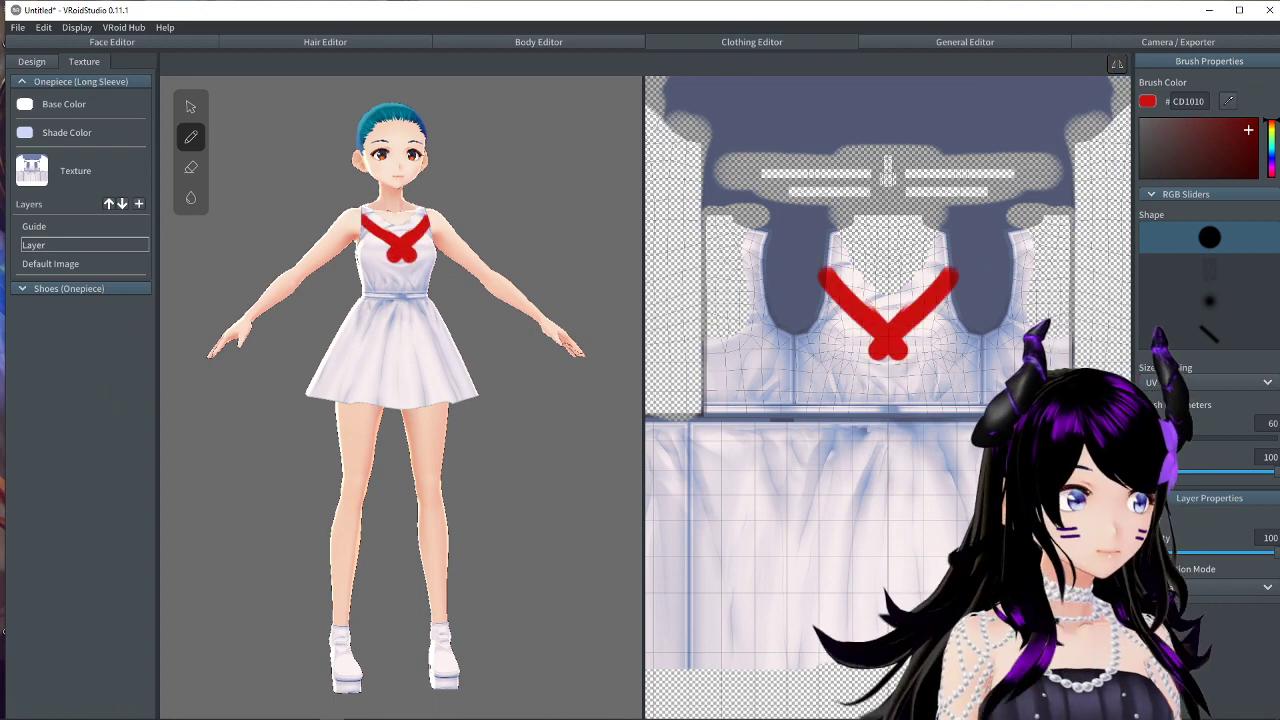
mouse_move(834, 272)
mouse_down()
mouse_move(856, 252)
mouse_move(880, 260)
mouse_move(884, 290)
mouse_move(846, 248)
mouse_up()
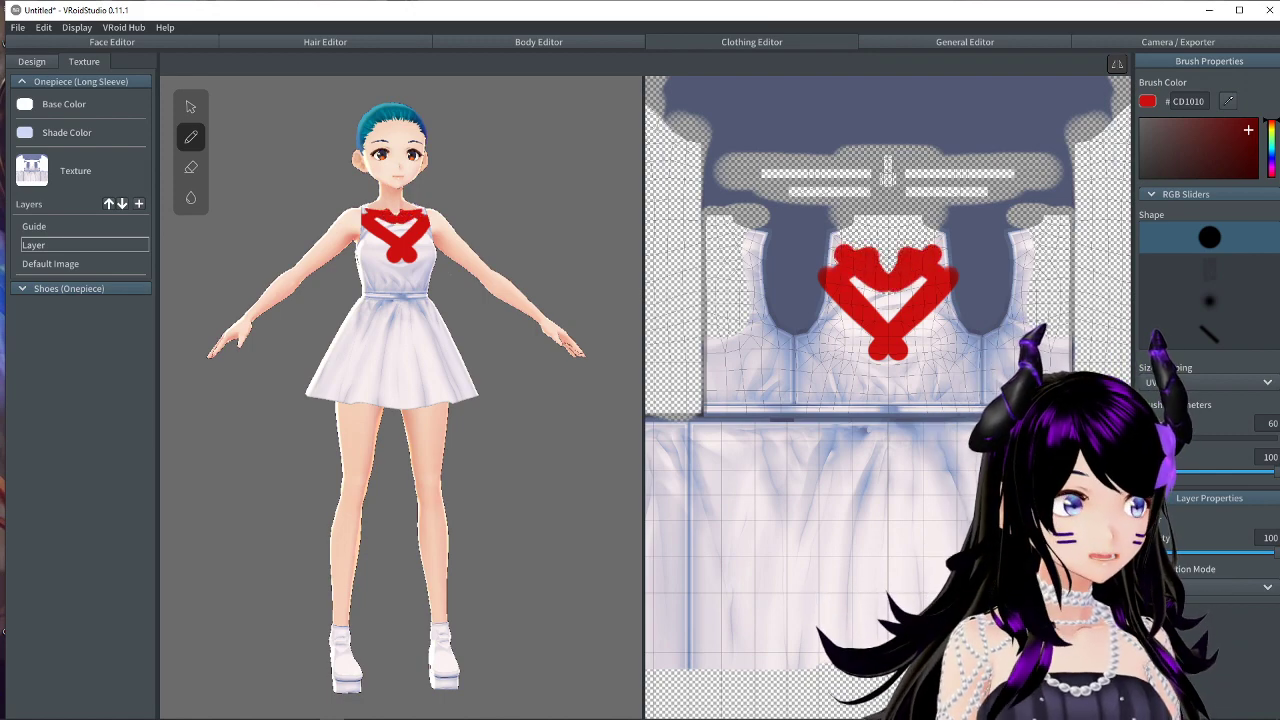
key(ctrl+z)
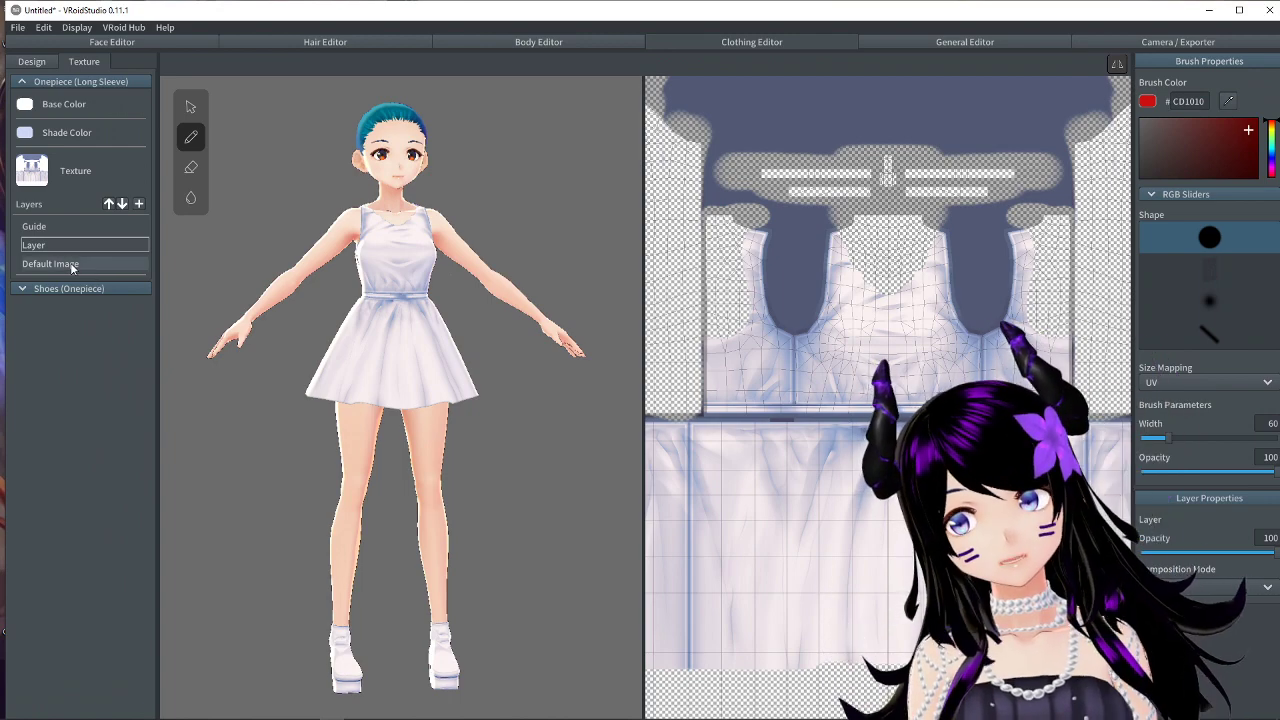
Try painting a mirrored red V along the neckline directly on the Default Image layer, and undo it.
click(70, 262)
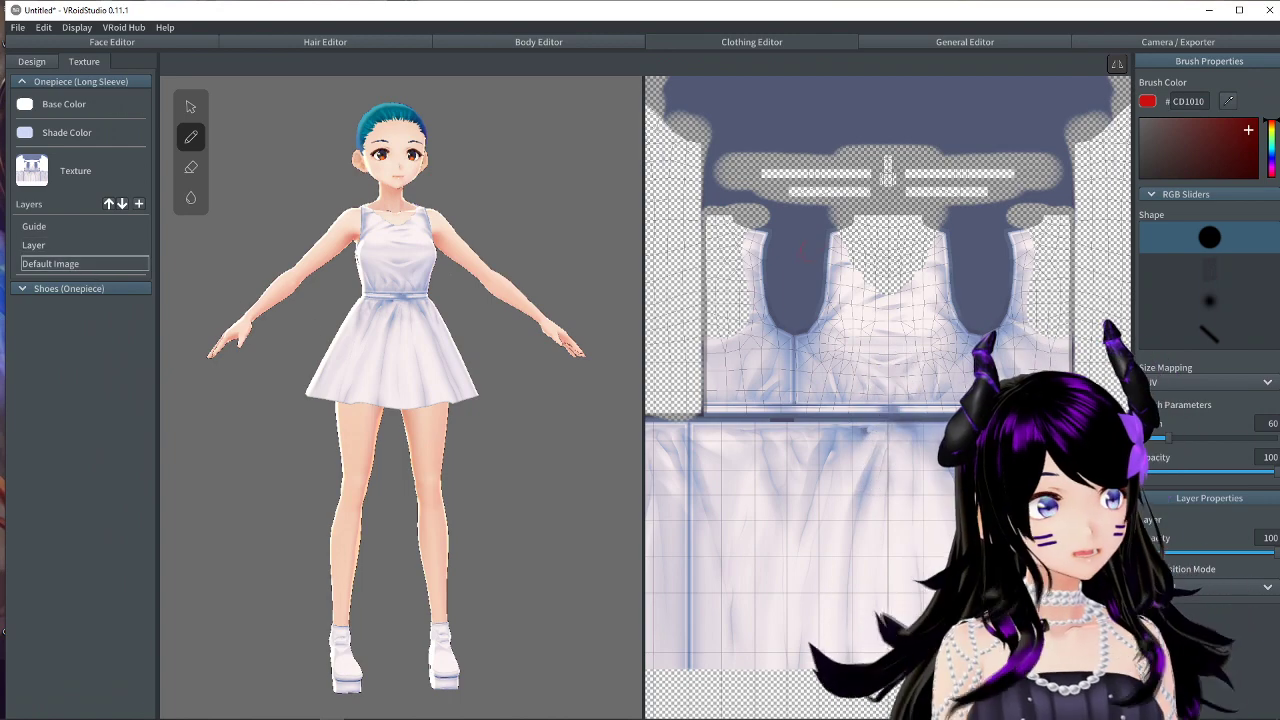
click(834, 228)
drag(834, 228, 887, 294)
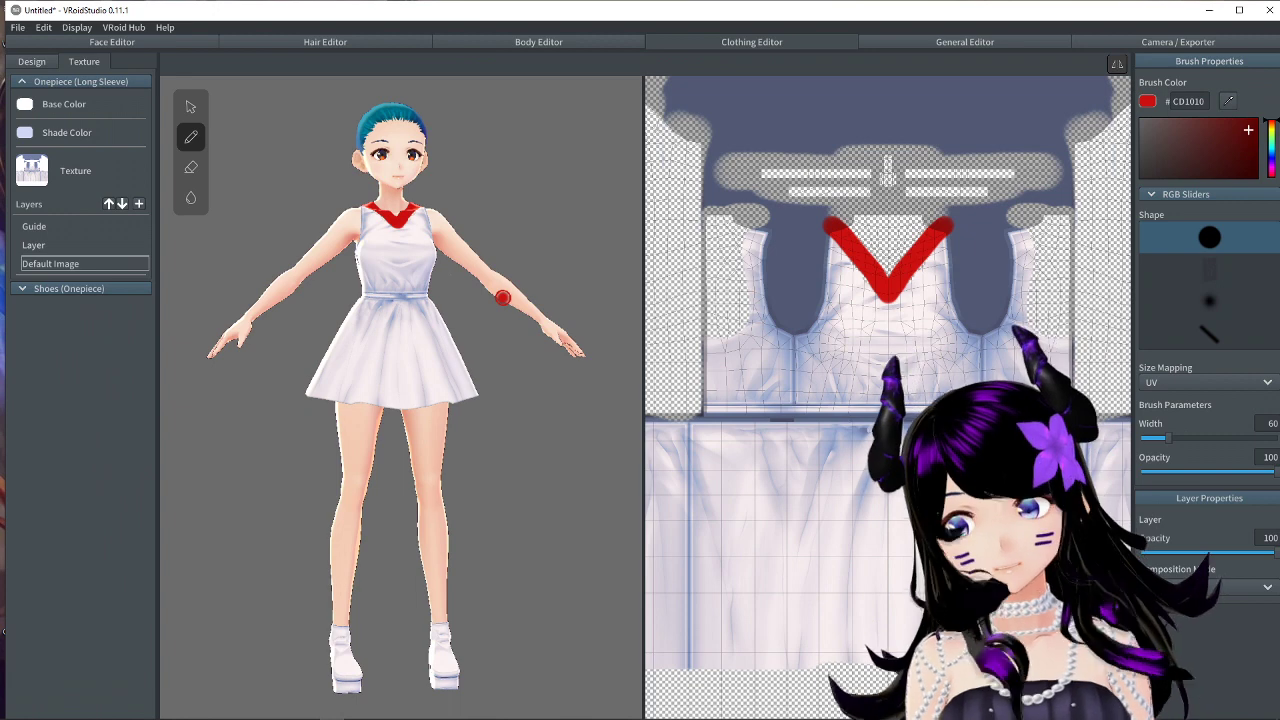
key(ctrl+z)
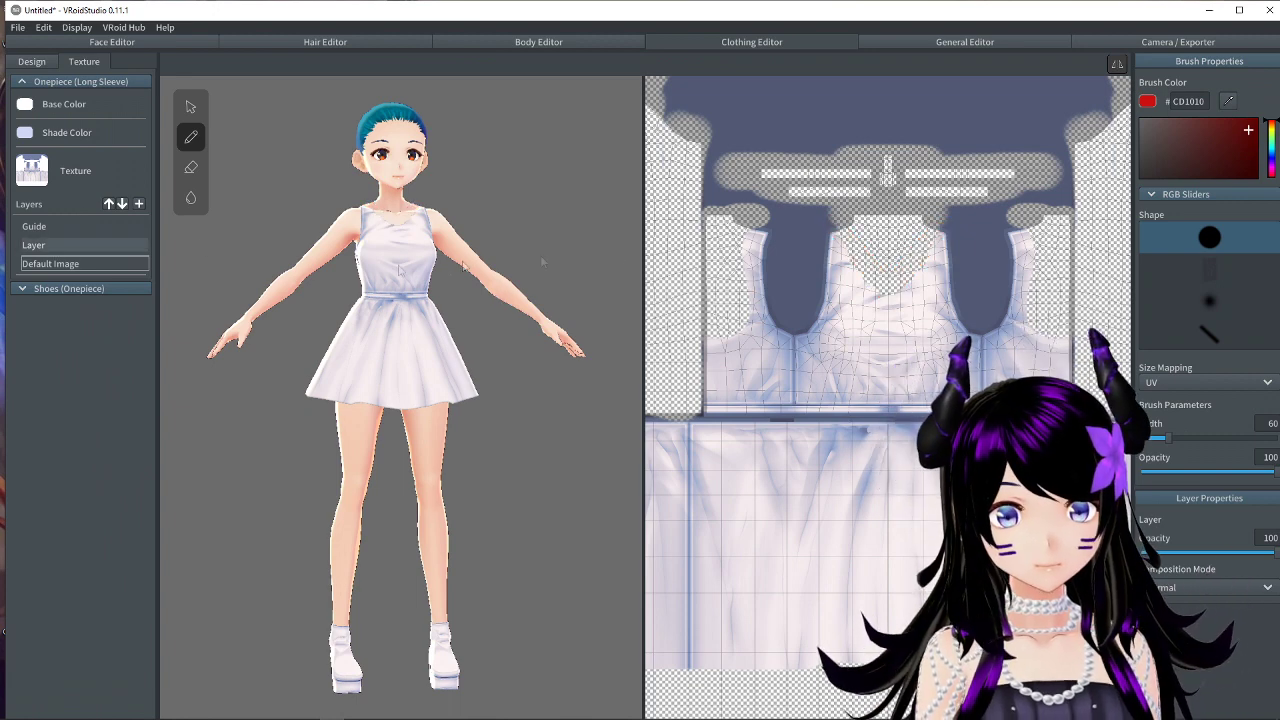
Set the brush color to purple 6E10CD and paint mirrored trim around the armholes and neckline on the new Layer.
click(67, 245)
drag(1272, 150, 1274, 164)
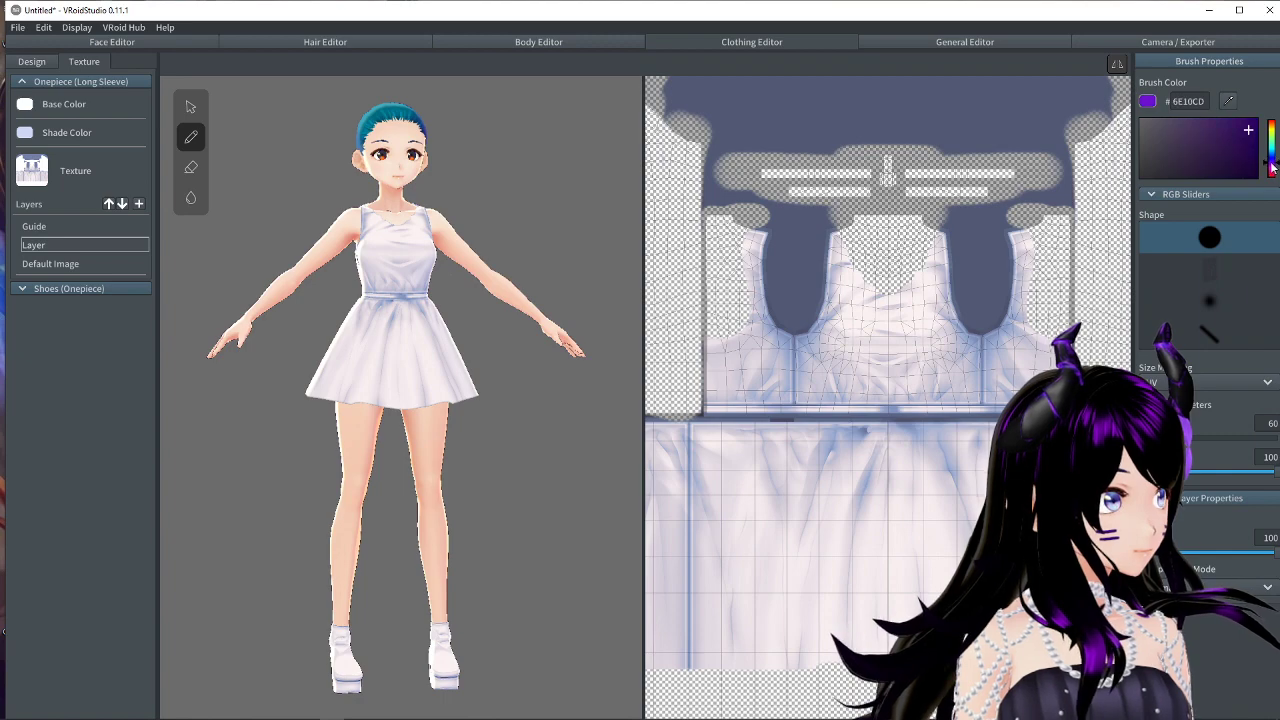
scroll(887, 398, down, 2)
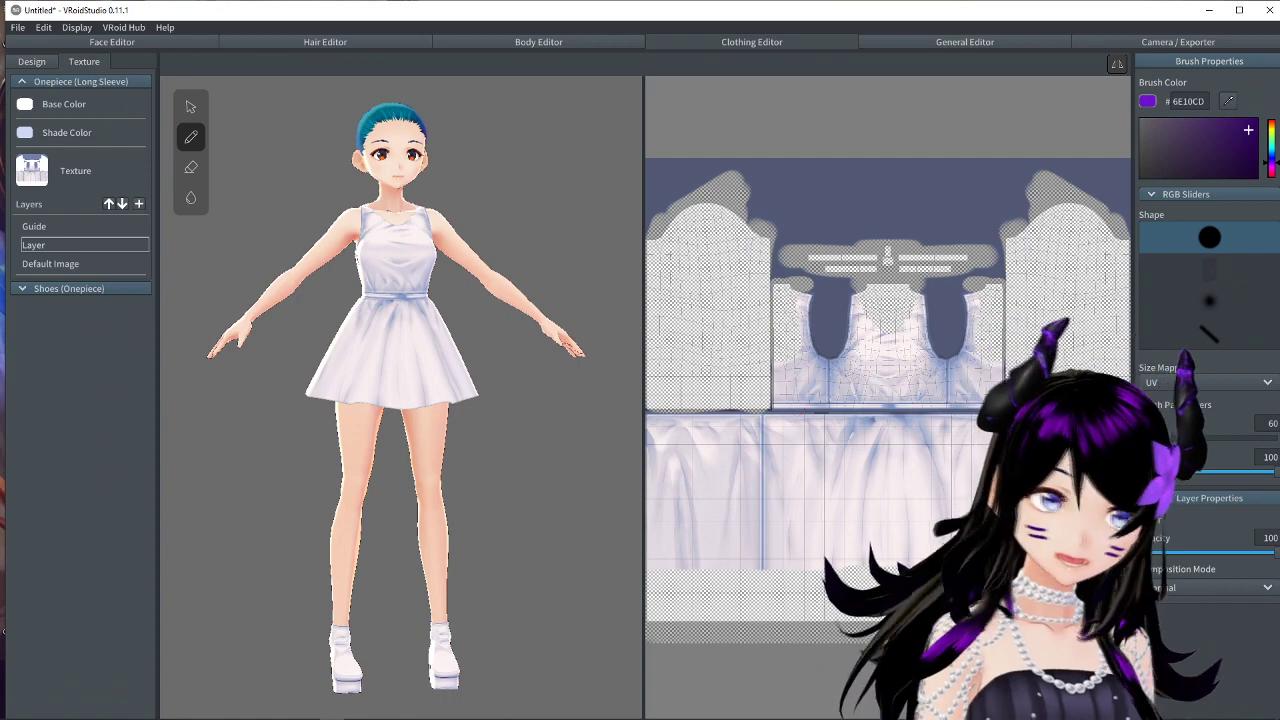
scroll(802, 422, up, 3)
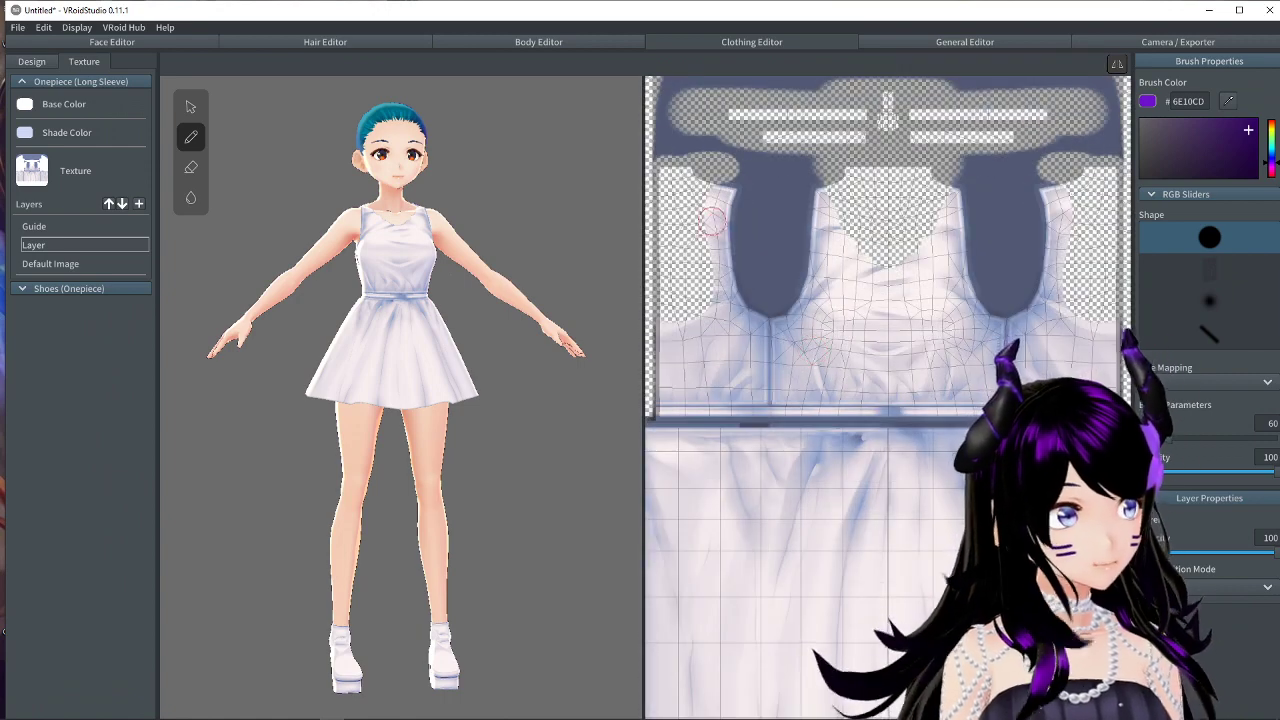
drag(728, 190, 740, 315)
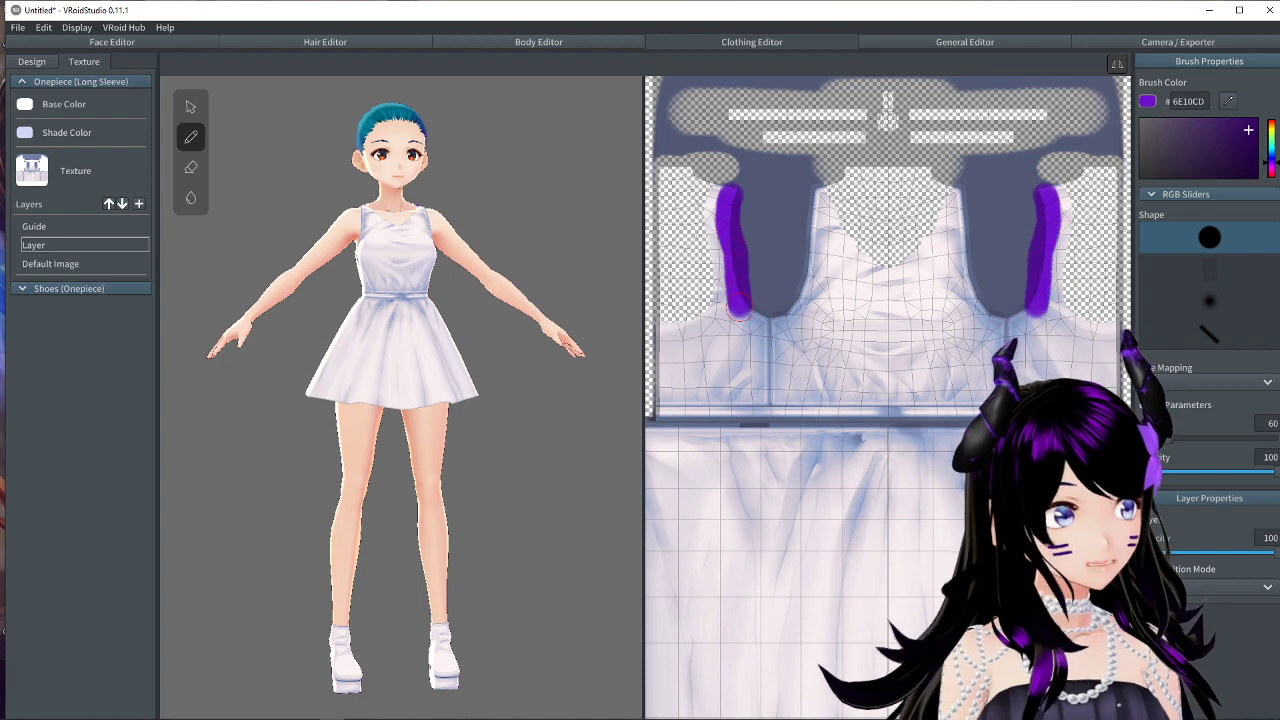
mouse_move(712, 190)
mouse_down()
mouse_move(715, 305)
mouse_move(728, 319)
mouse_up()
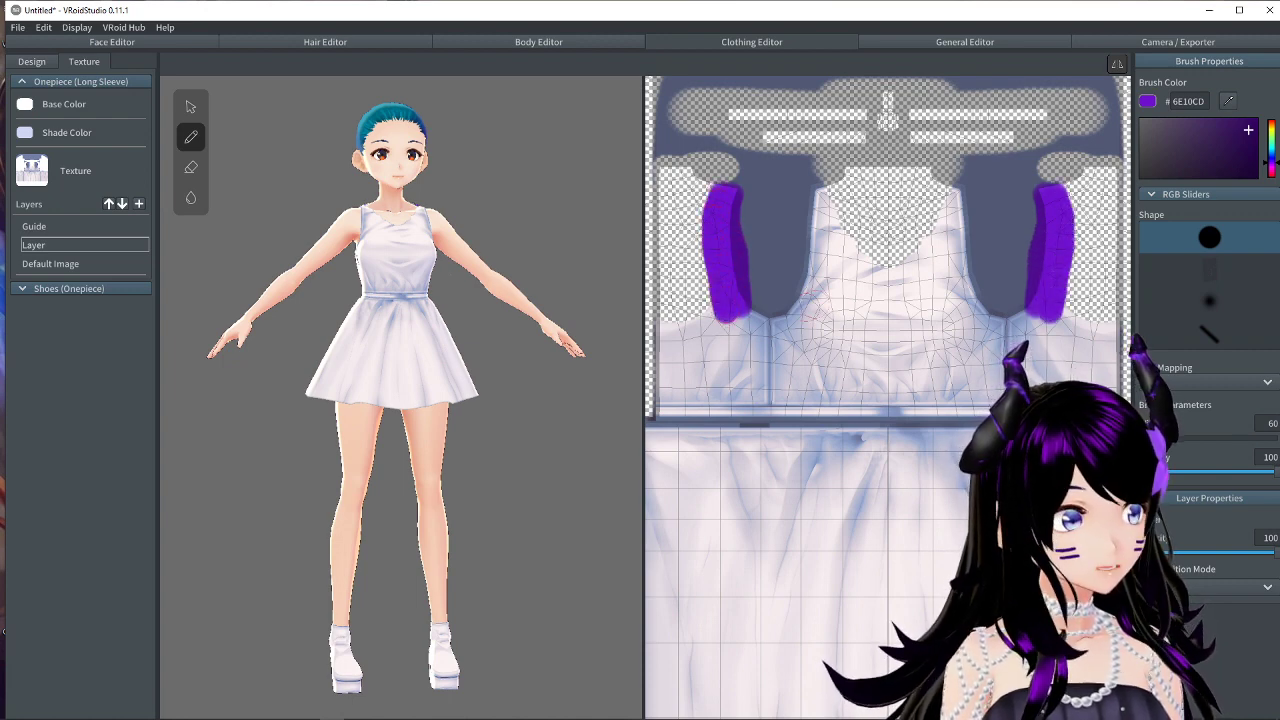
mouse_move(818, 190)
mouse_down()
mouse_move(842, 245)
mouse_move(885, 276)
mouse_up()
mouse_move(812, 200)
mouse_down()
mouse_move(812, 272)
mouse_move(790, 318)
mouse_move(745, 318)
mouse_up()
scroll(1004, 382, down, 4)
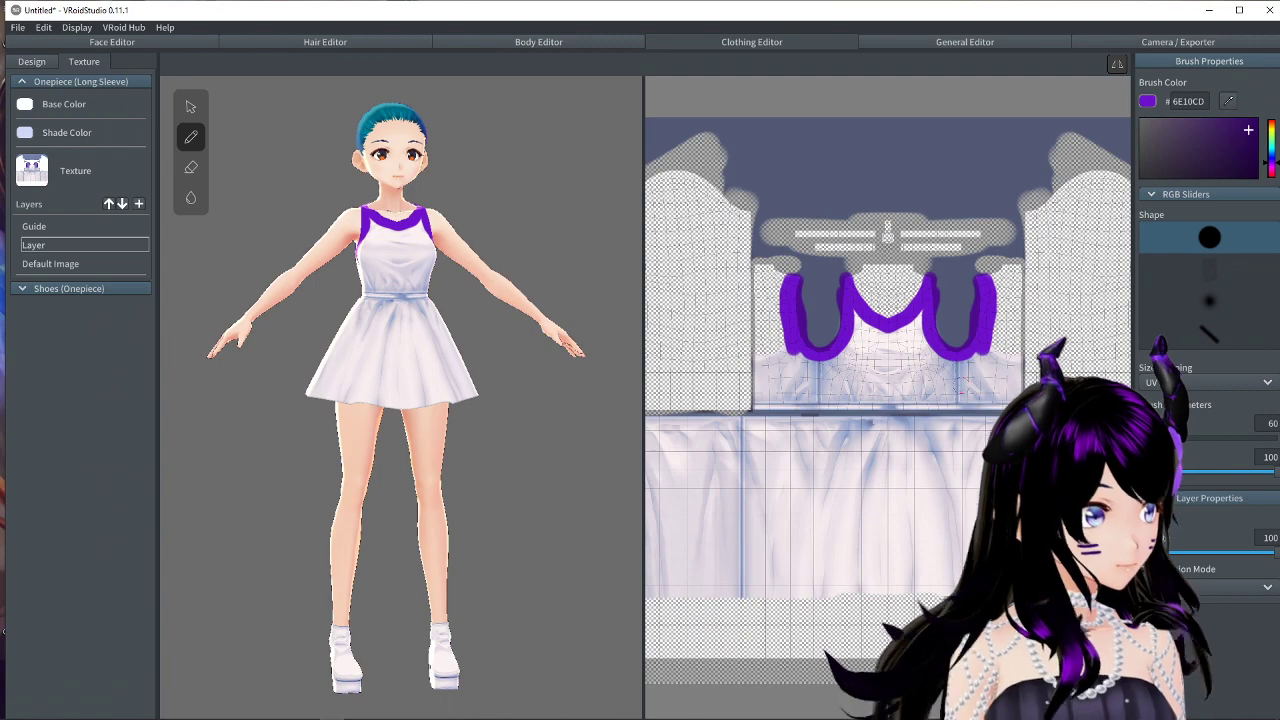
Extend the purple trim along the open-back edges of the bodice and across the waist seam.
scroll(720, 355, up, 6)
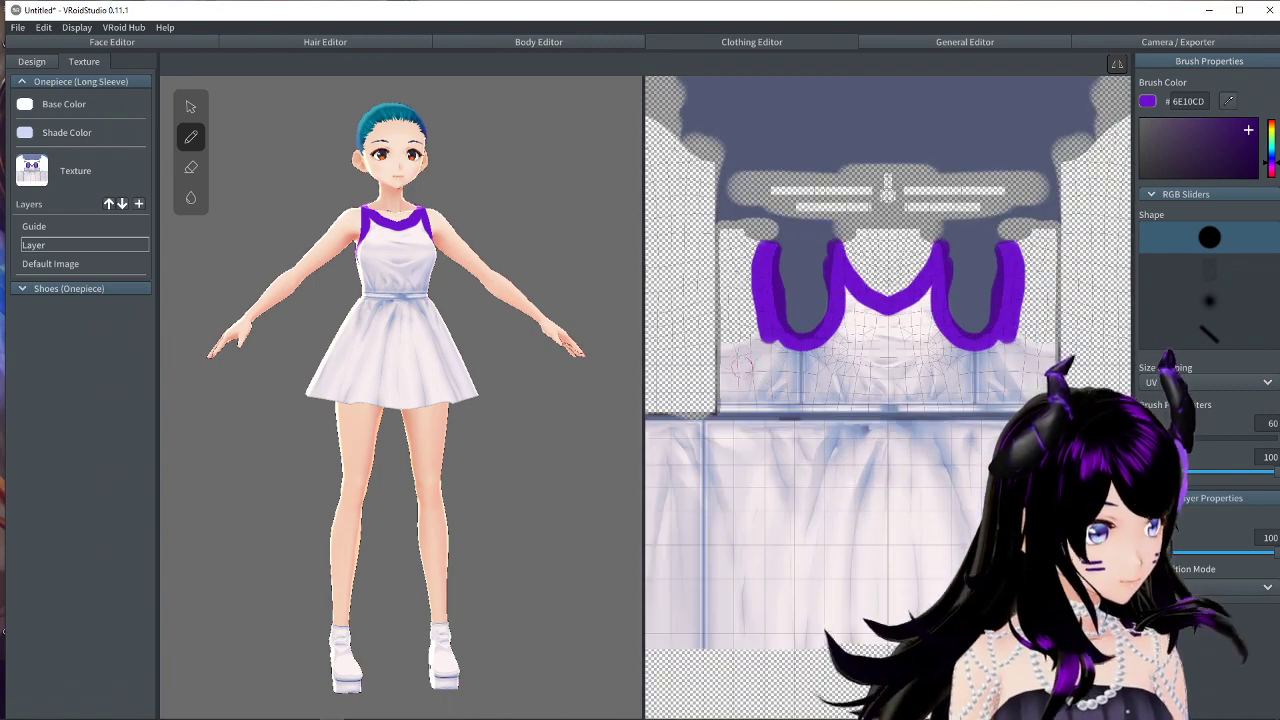
scroll(712, 348, down, 2)
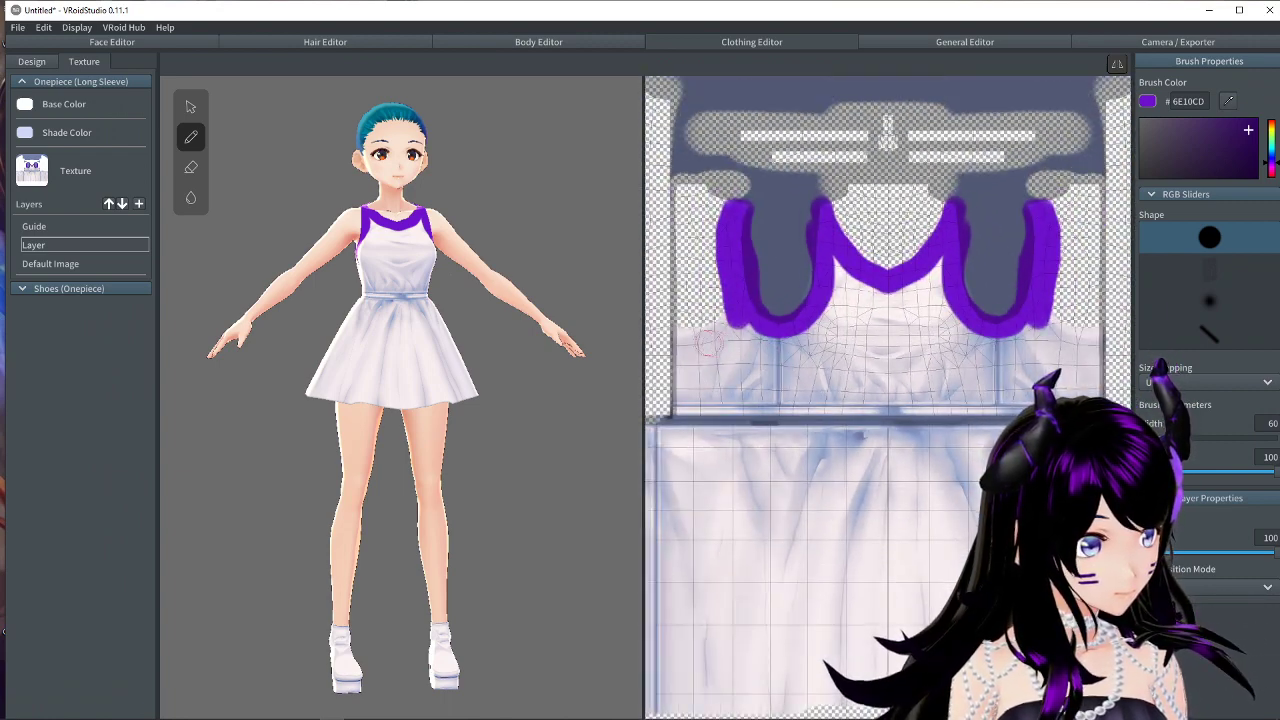
mouse_move(683, 340)
mouse_down()
mouse_move(728, 318)
mouse_move(716, 312)
mouse_move(678, 352)
mouse_move(679, 424)
mouse_up()
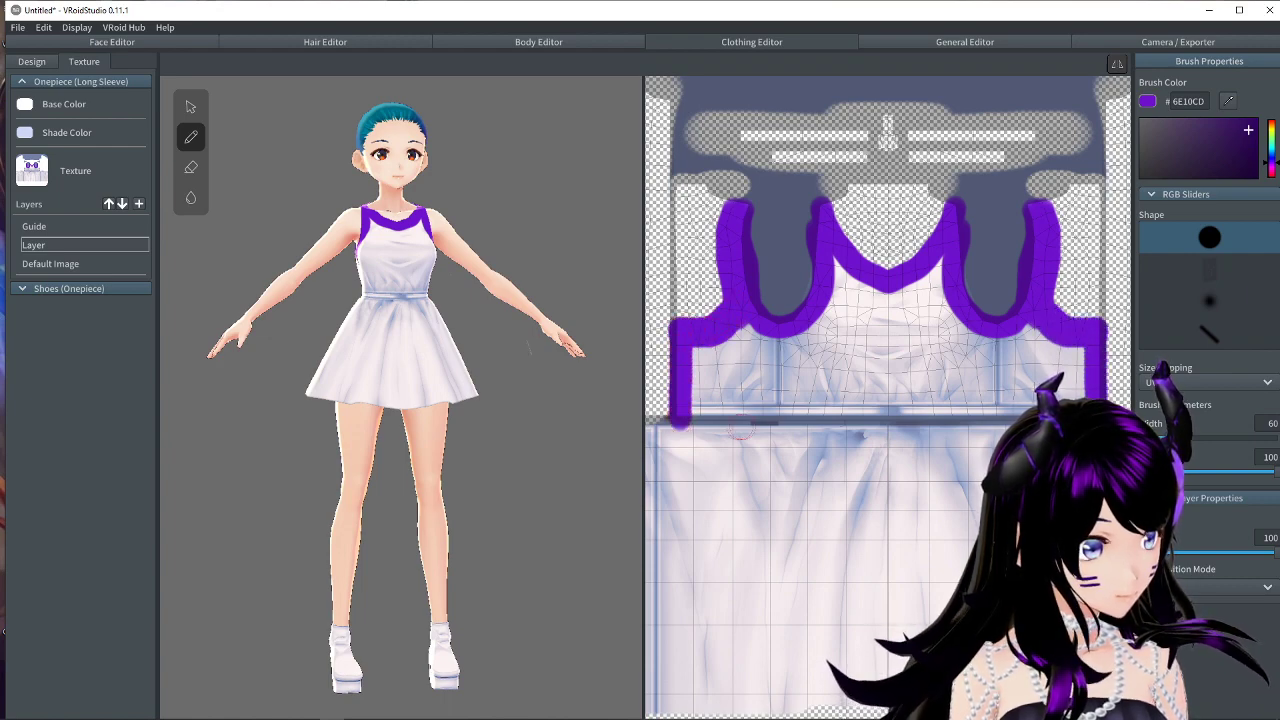
scroll(740, 431, down, 3)
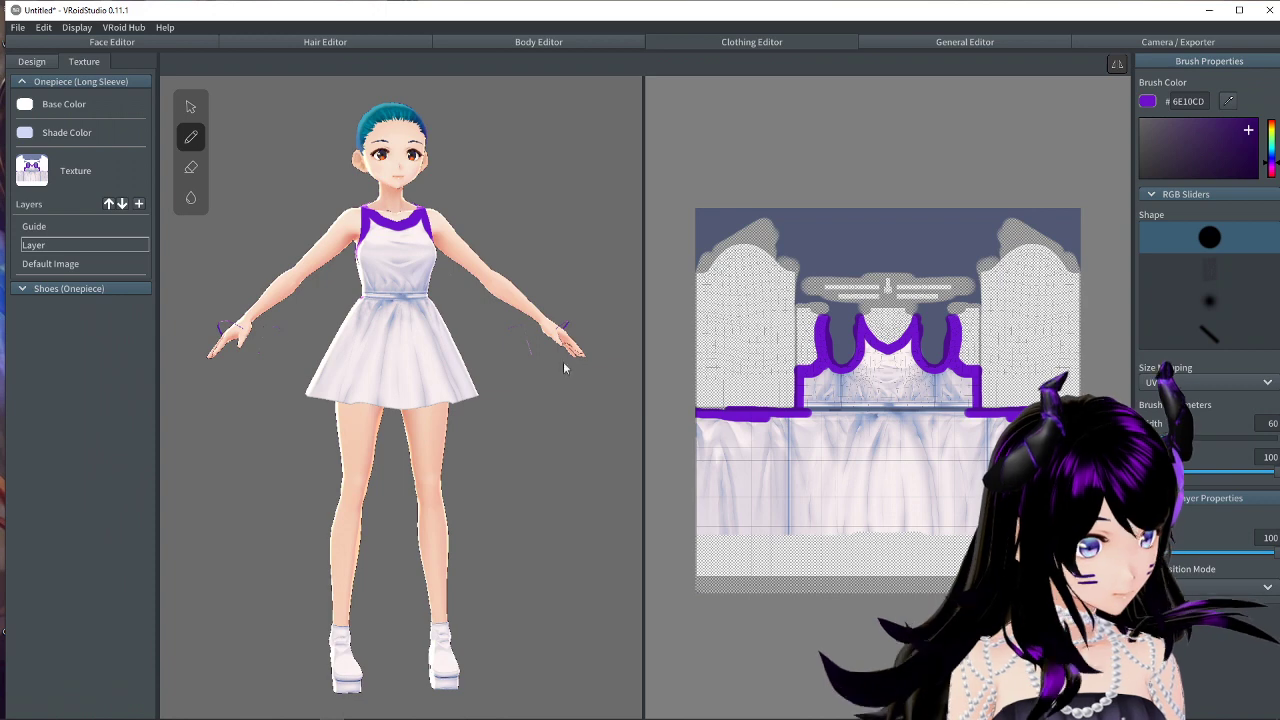
Erase the stray purple marks around the avatar's wrists and check the dress from the side and front.
right_drag(357, 332, 387, 335)
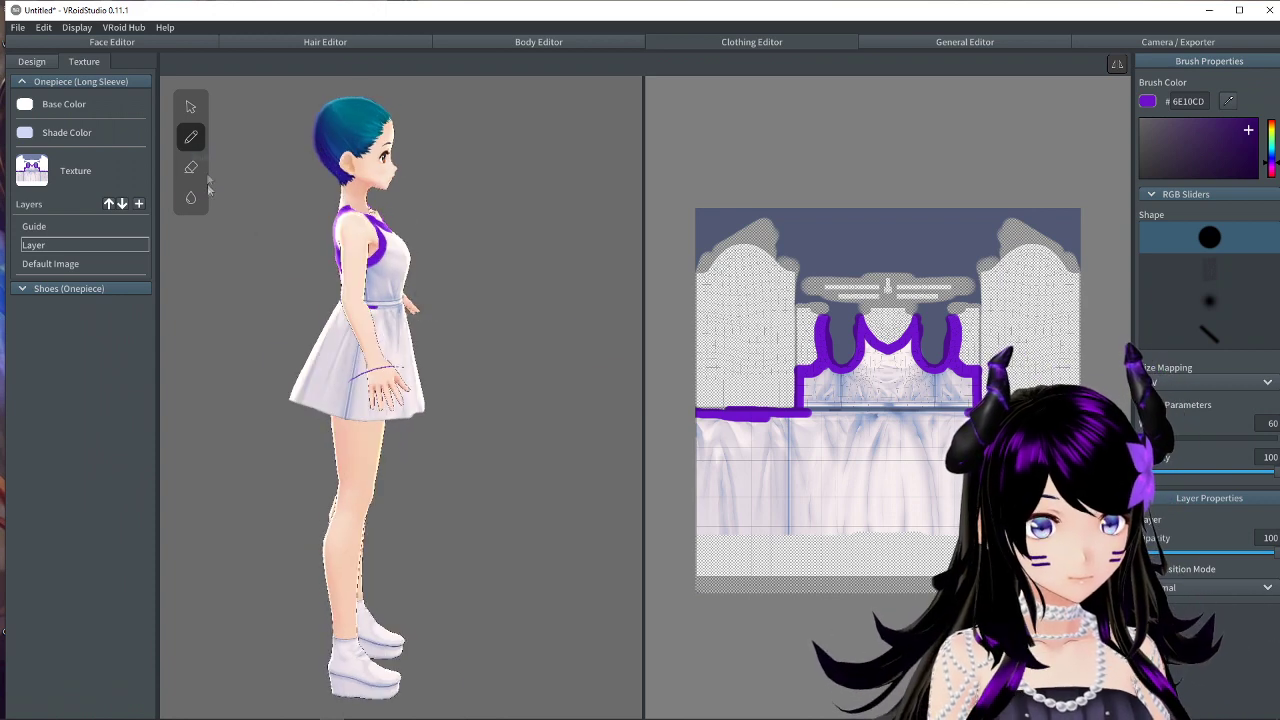
key(e)
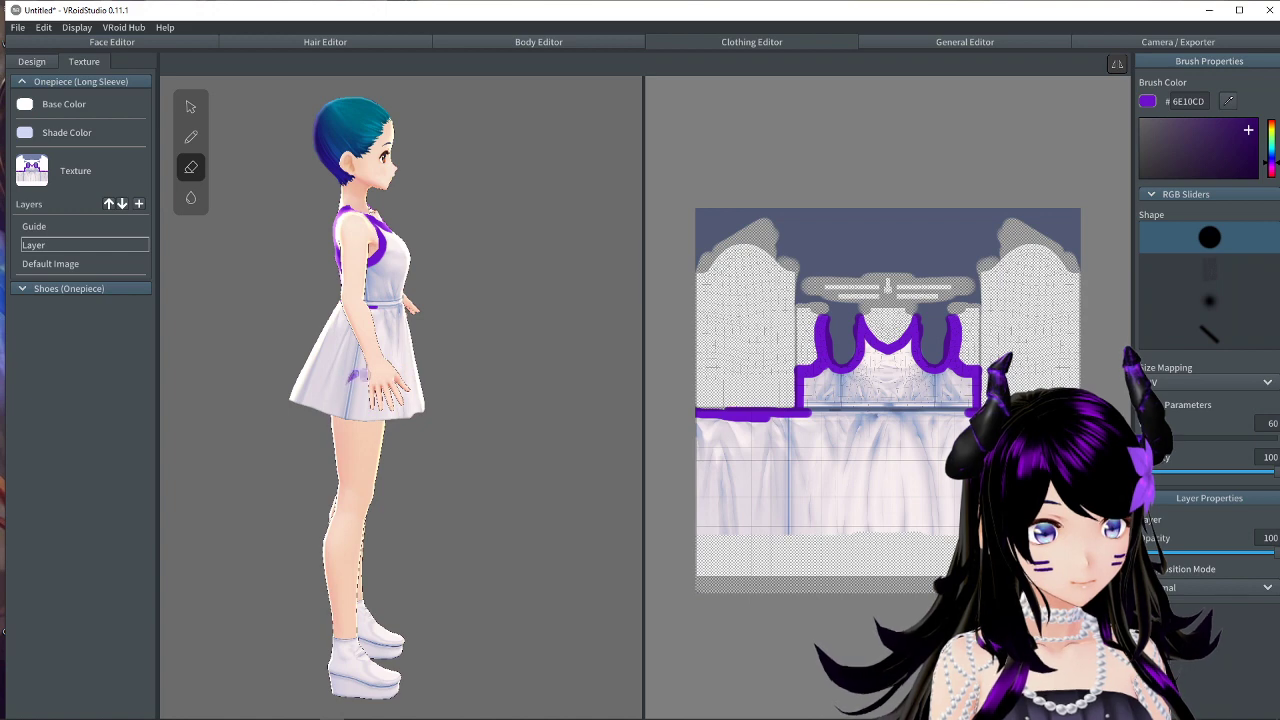
mouse_move(358, 378)
right_down()
mouse_move(226, 333)
mouse_move(367, 359)
right_up()
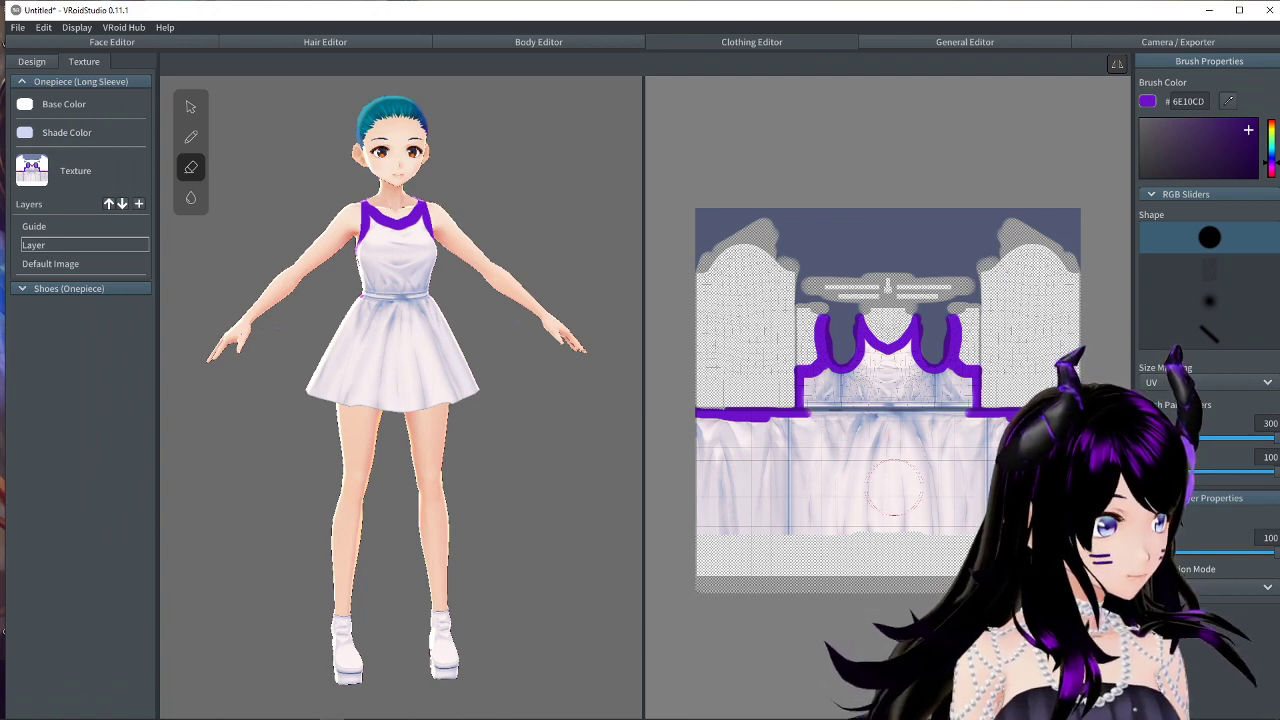
Paint the skirt and waist solid purple with the brush at width 300.
click(190, 137)
mouse_move(380, 335)
mouse_down()
mouse_move(335, 330)
mouse_move(340, 345)
mouse_move(375, 285)
mouse_move(420, 282)
mouse_up()
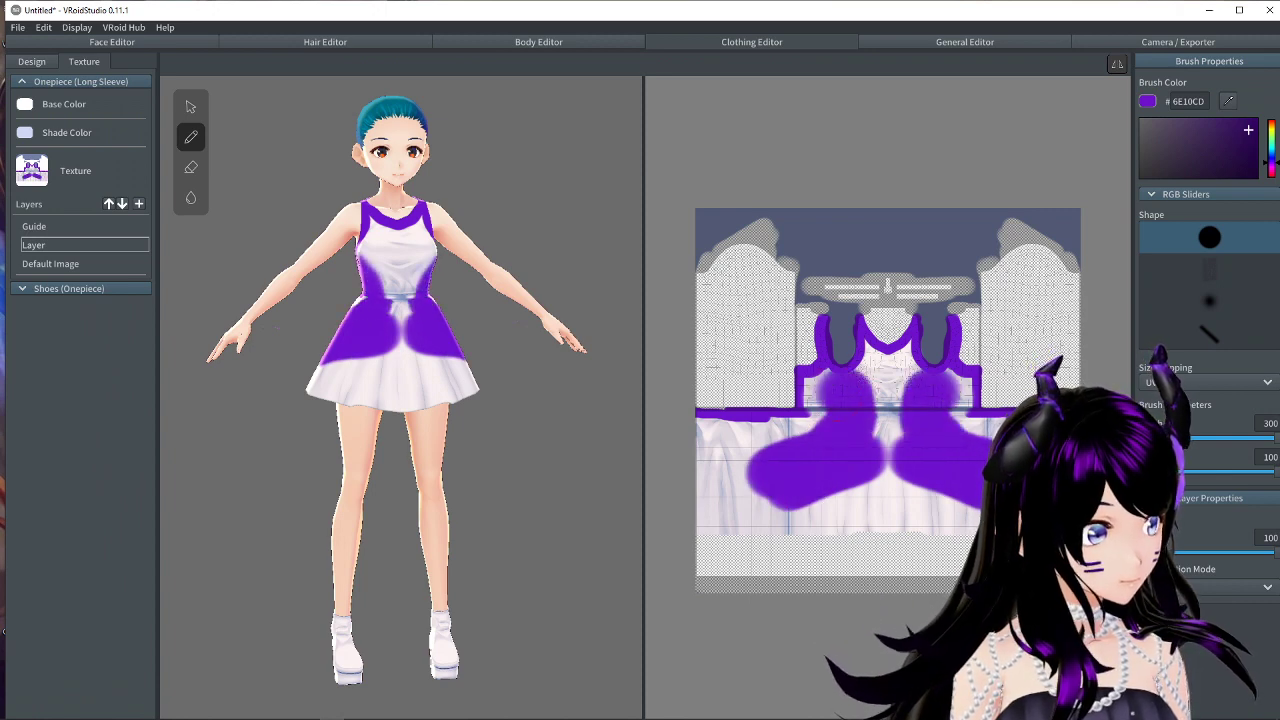
mouse_move(335, 368)
mouse_down()
mouse_move(322, 380)
mouse_move(450, 395)
mouse_up()
mouse_move(330, 395)
mouse_down()
mouse_move(470, 410)
mouse_move(310, 410)
mouse_up()
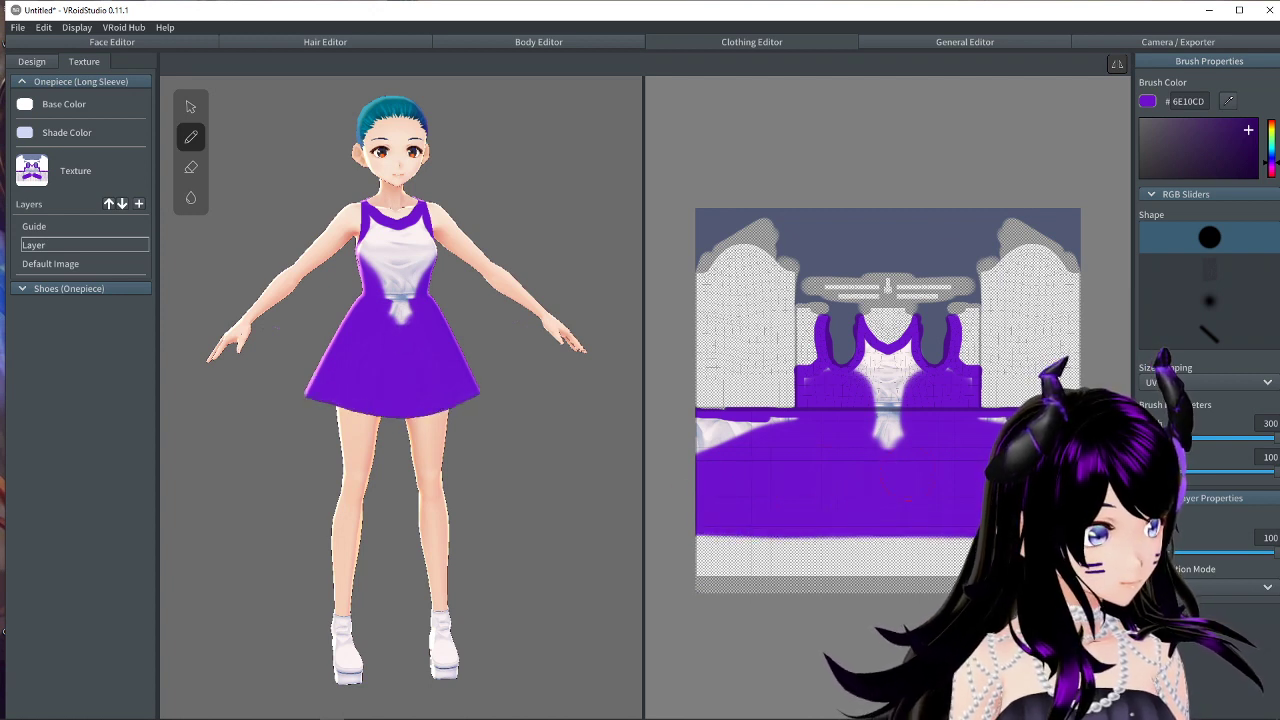
drag(400, 318, 400, 292)
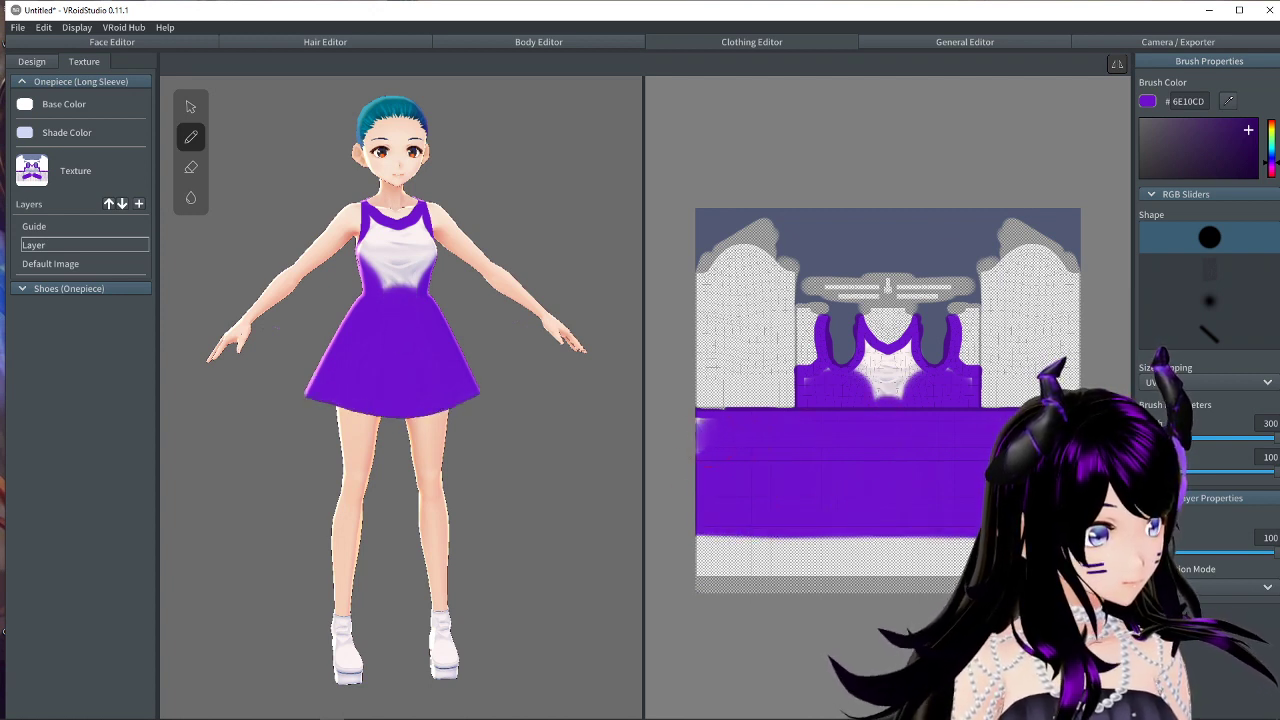
Fill the rest of the bodice with purple, using brush width 104 near the neckline and armholes, and check the dress from several angles.
drag(400, 275, 398, 240)
scroll(888, 400, up, 5)
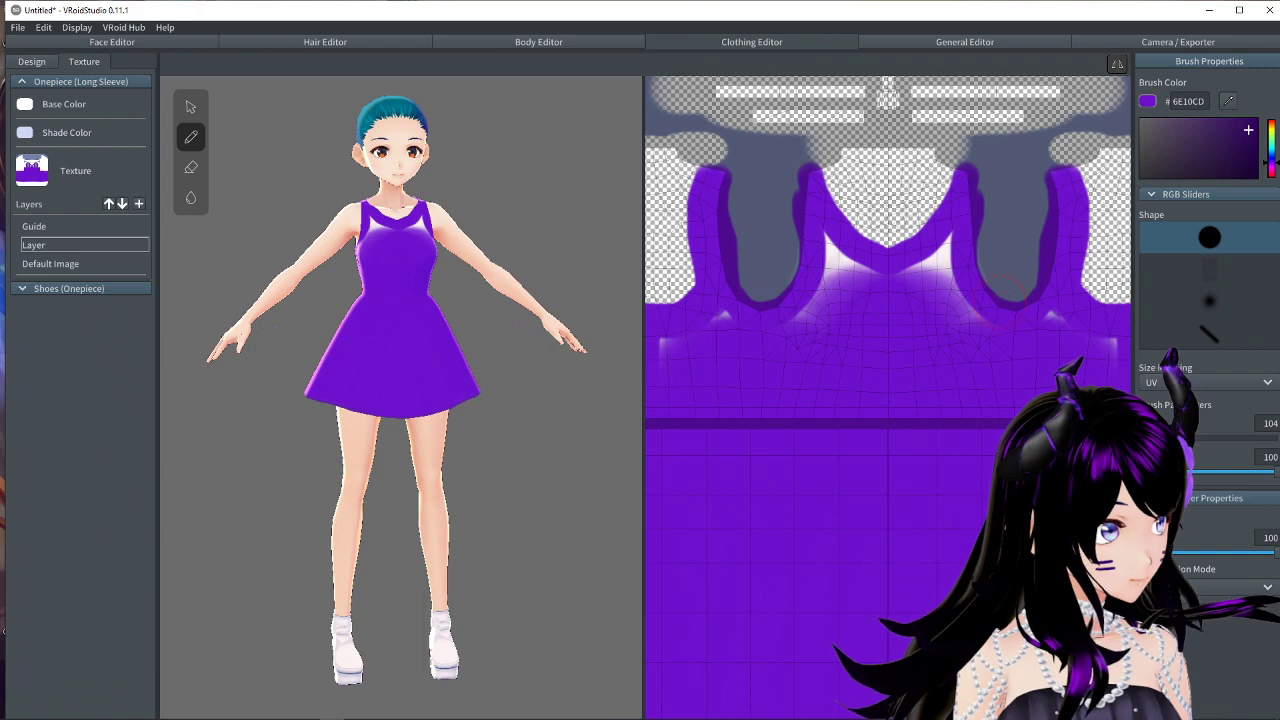
drag(935, 256, 968, 323)
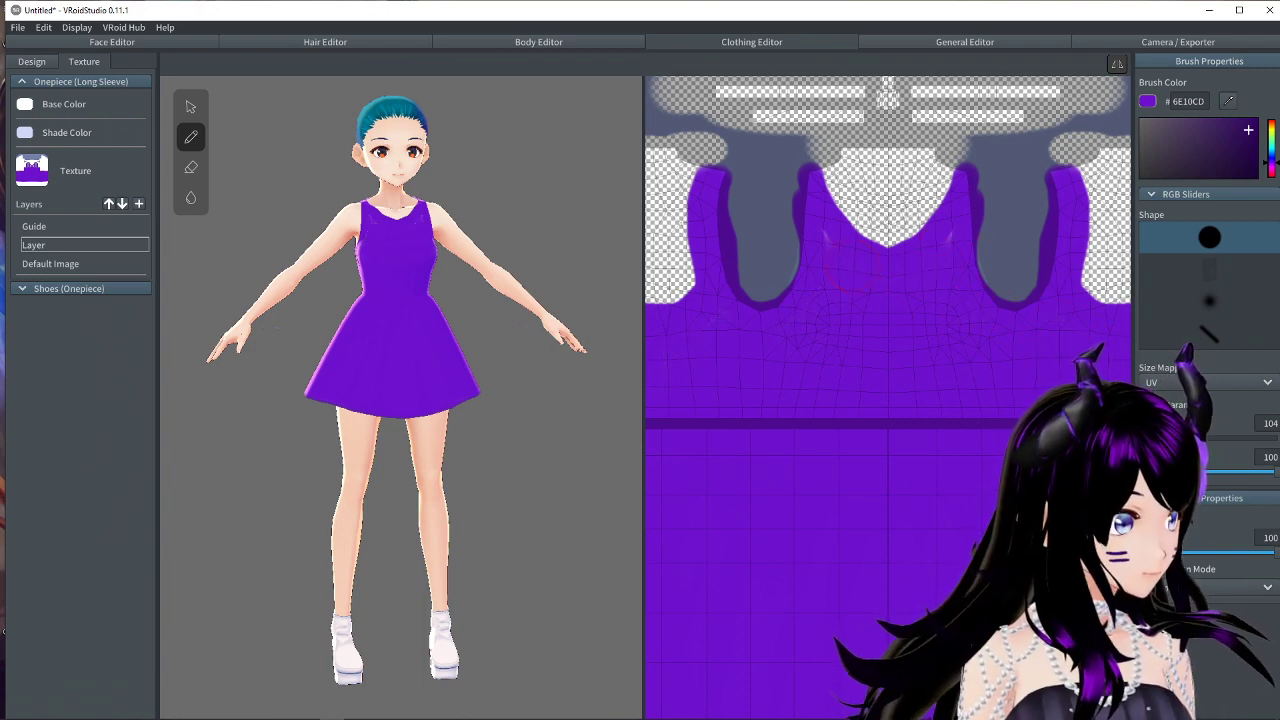
right_drag(300, 400, 600, 400)
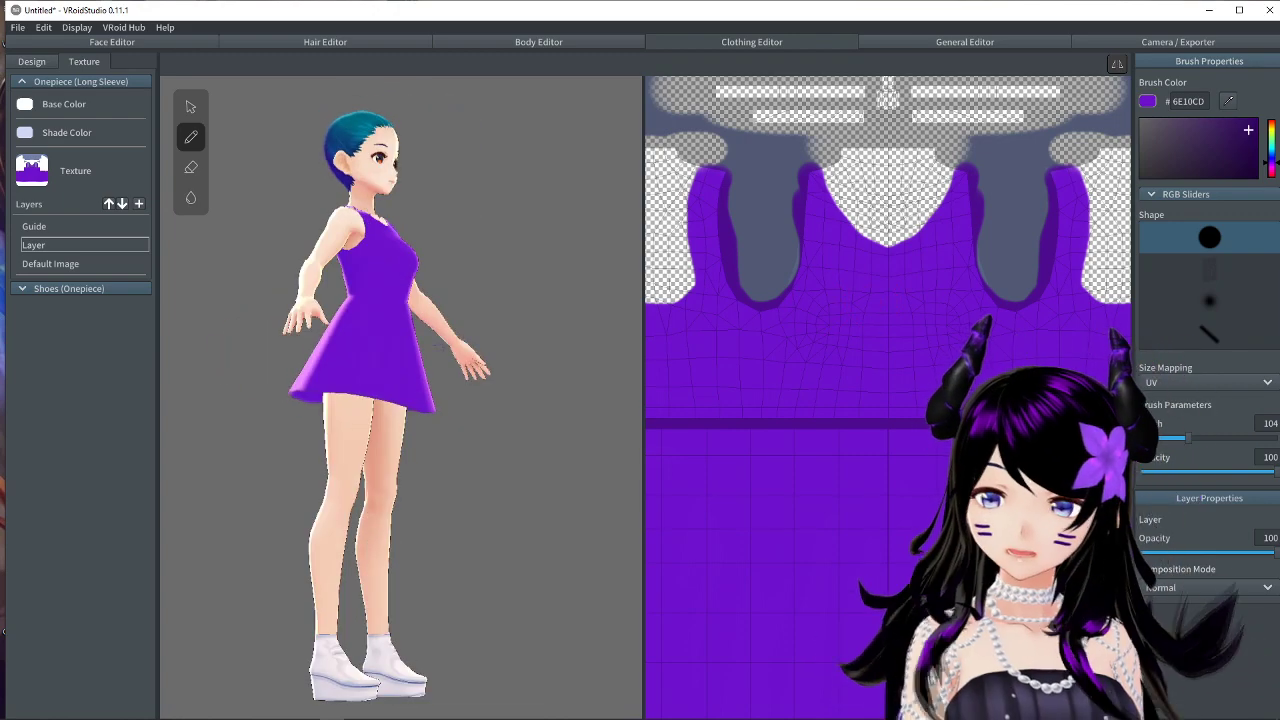
right_drag(400, 400, 498, 349)
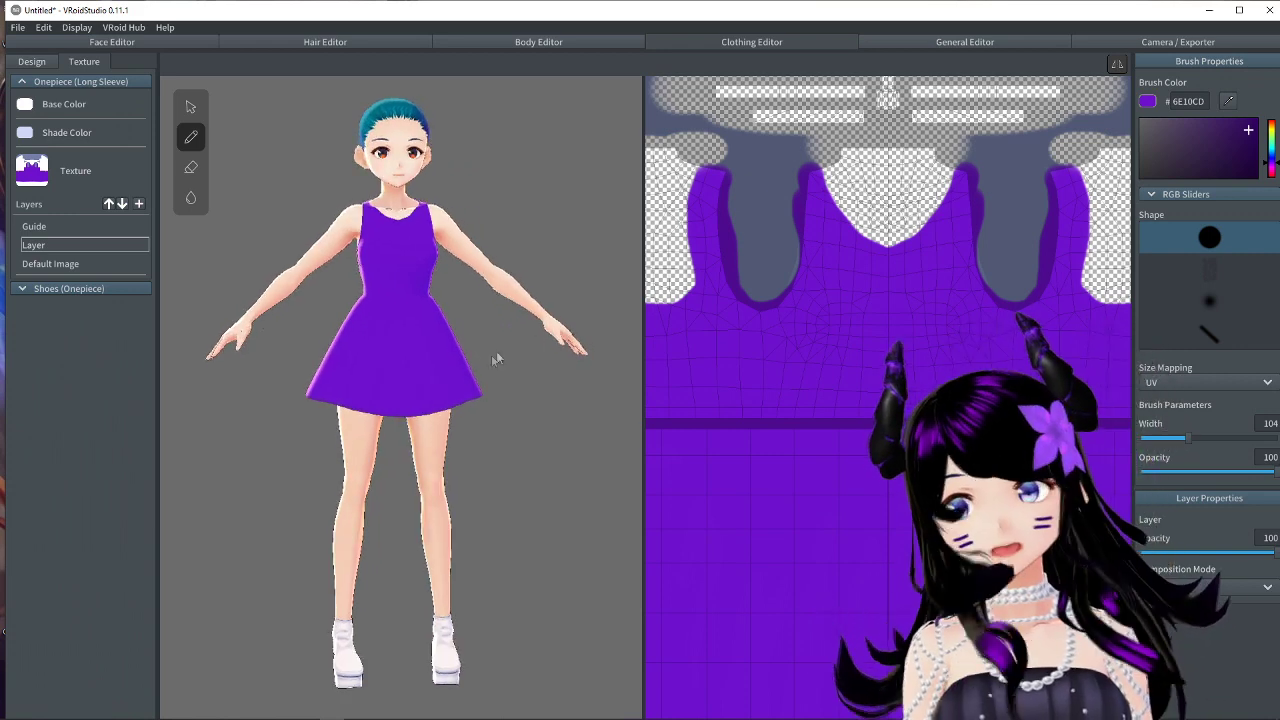
Try erasing a mirrored band of purple across the upper front bodice, and undo it.
scroll(500, 348, down, 2)
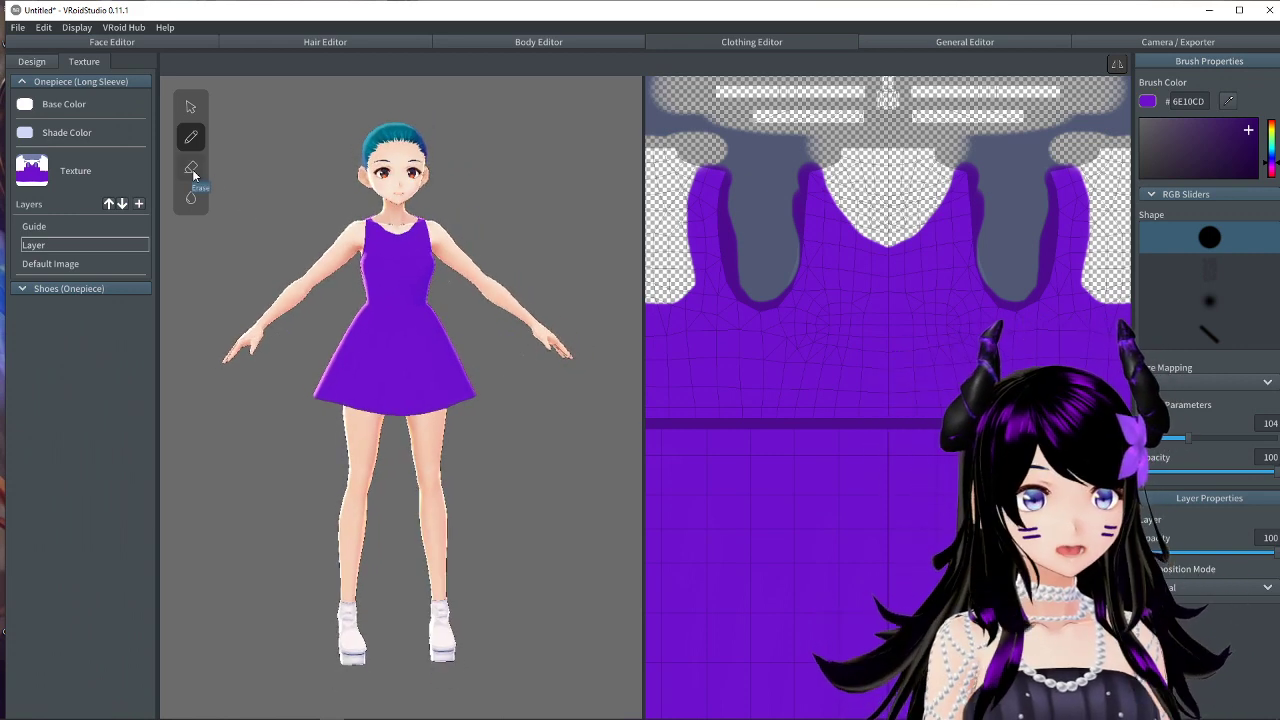
click(192, 169)
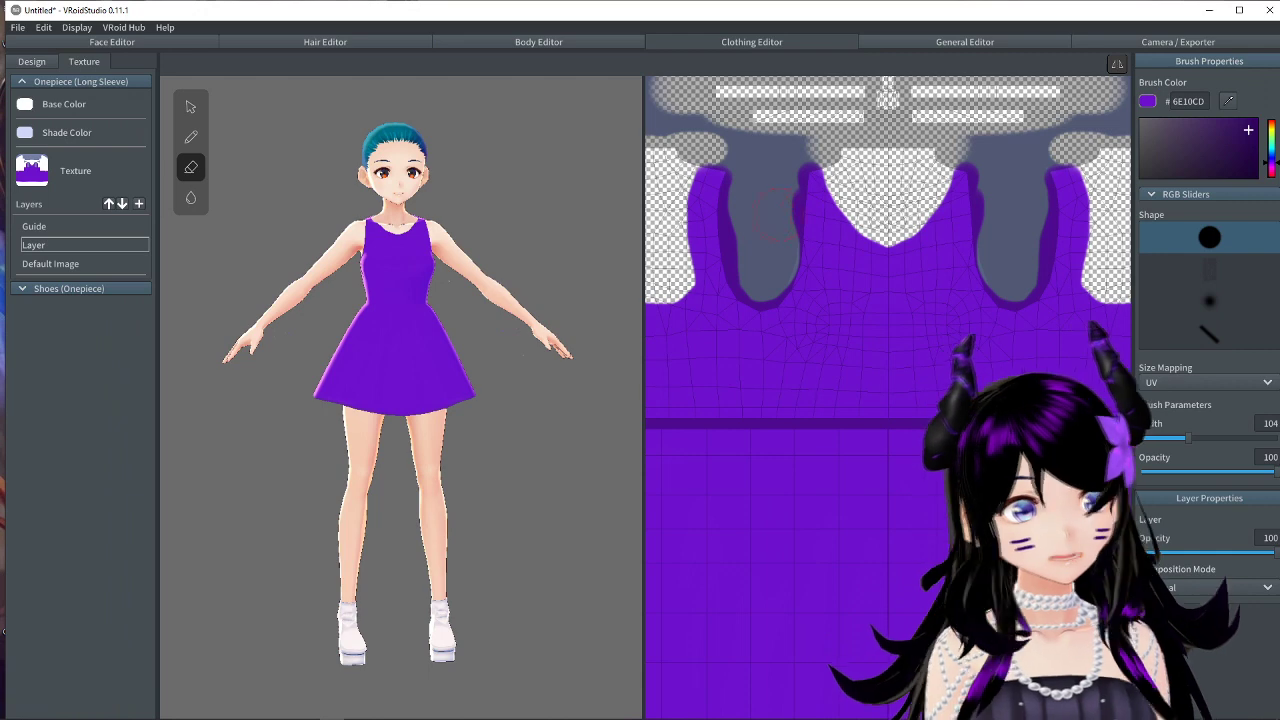
drag(885, 213, 815, 256)
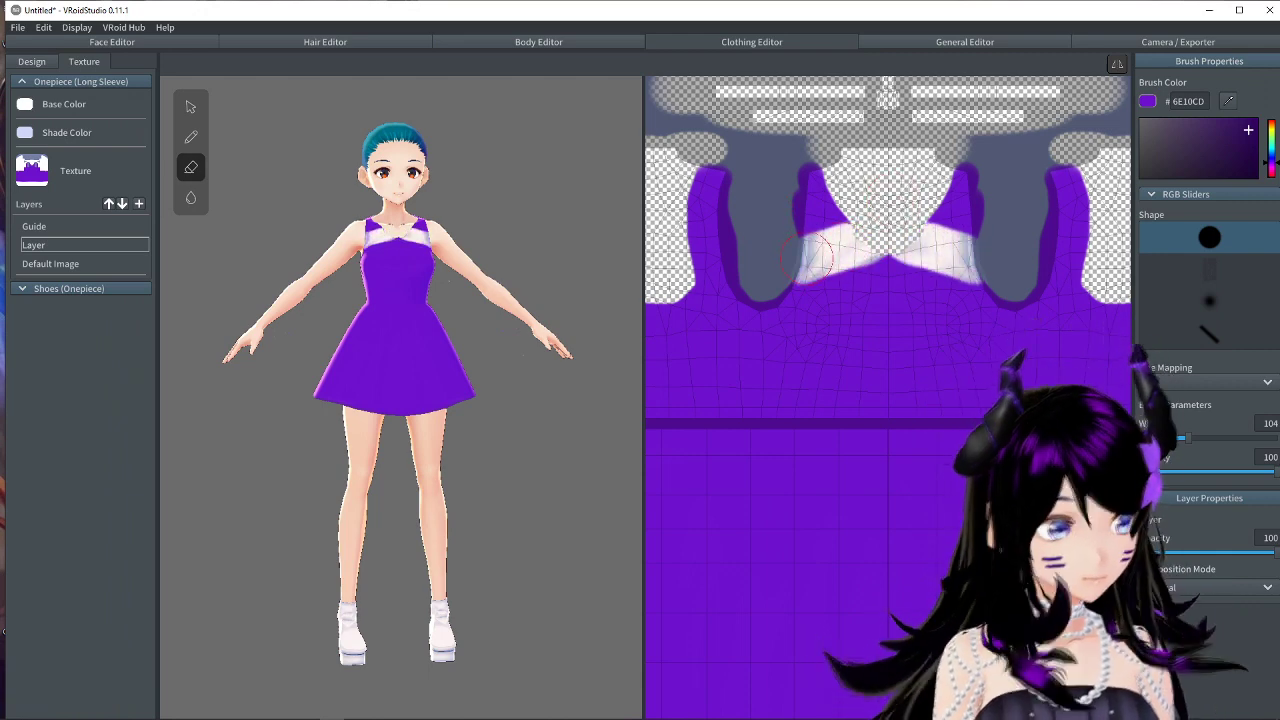
key(ctrl+z)
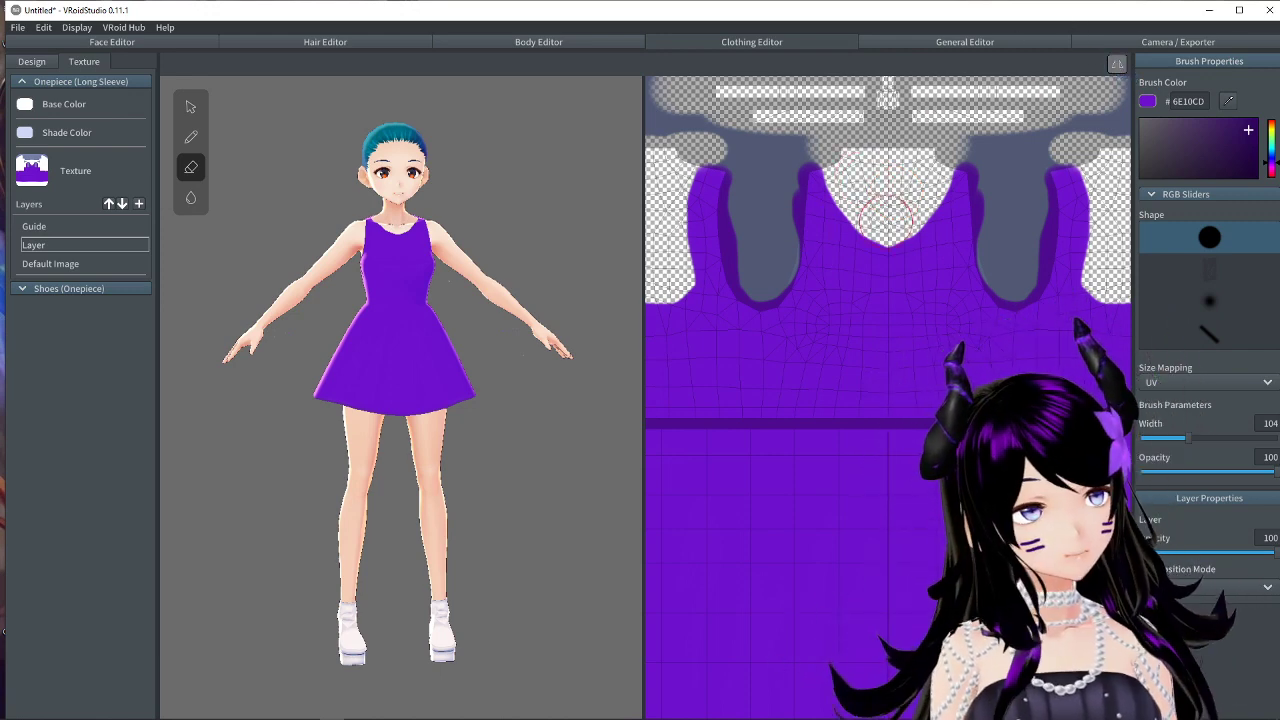
With mirroring off, erase one shoulder strap, front and back, from both Layer and Default Image to make a one-shoulder dress.
drag(885, 215, 812, 238)
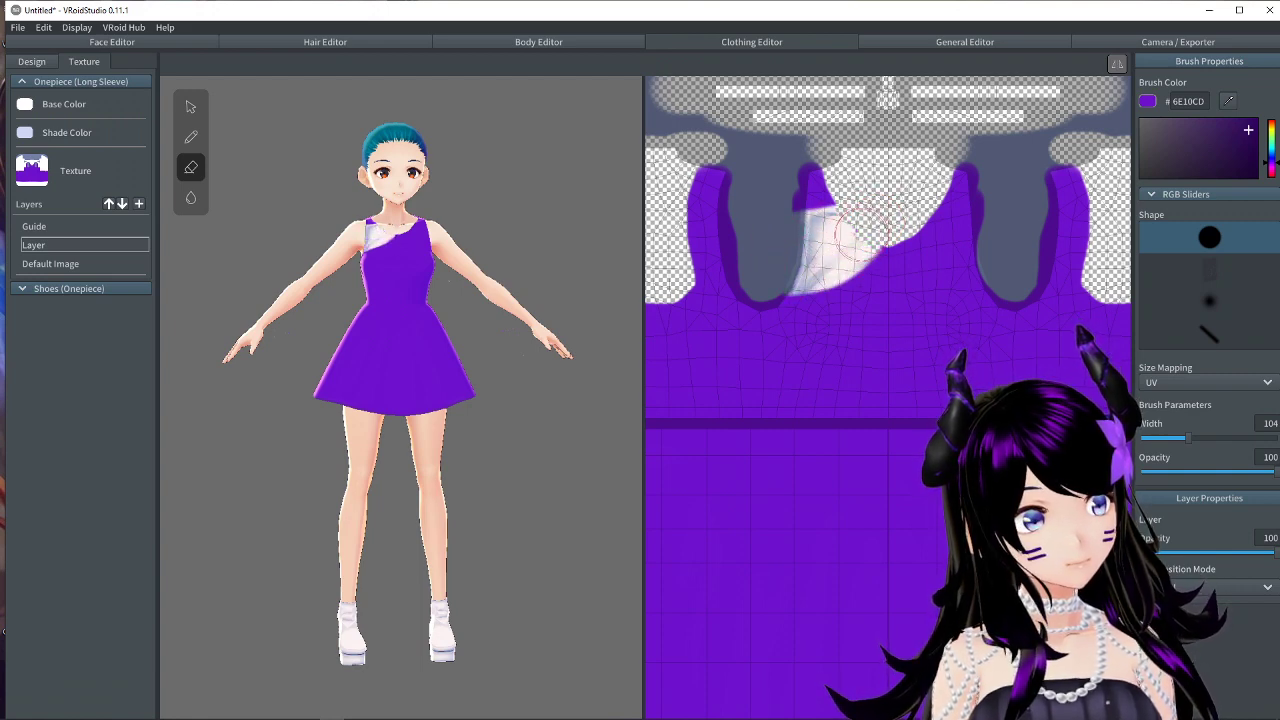
click(68, 264)
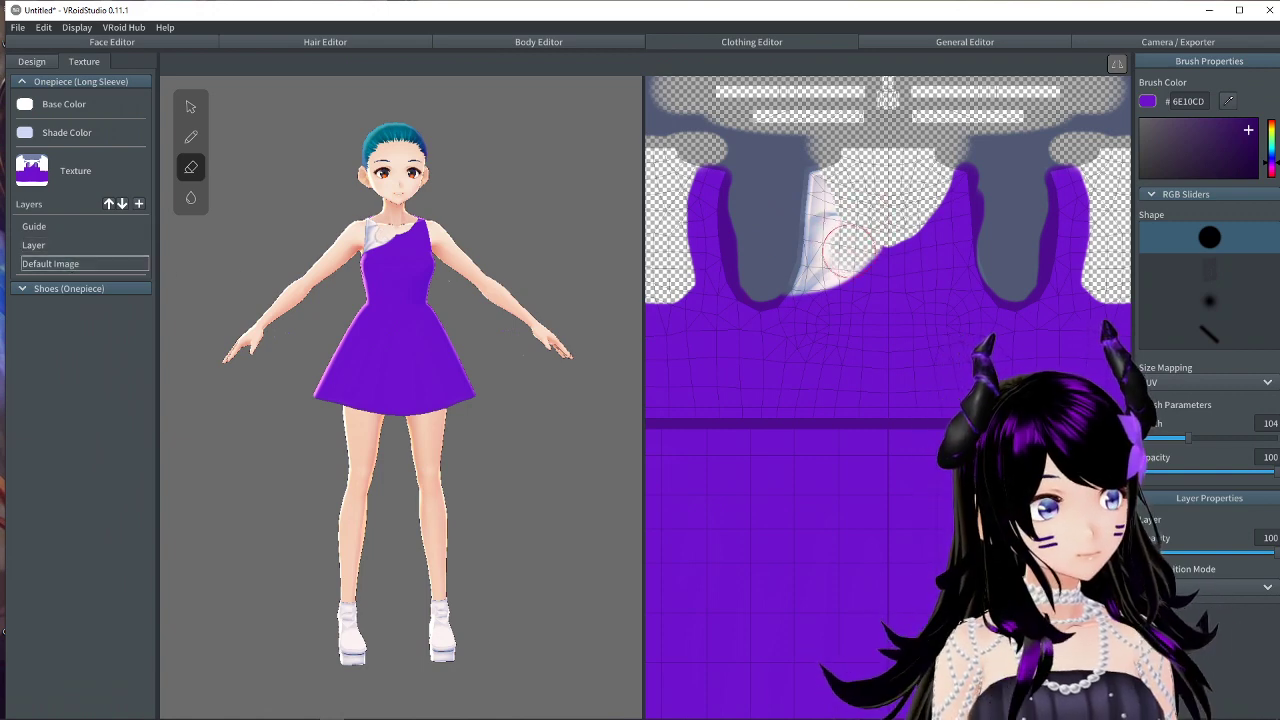
mouse_move(797, 270)
mouse_down()
mouse_move(840, 185)
mouse_move(819, 175)
mouse_up()
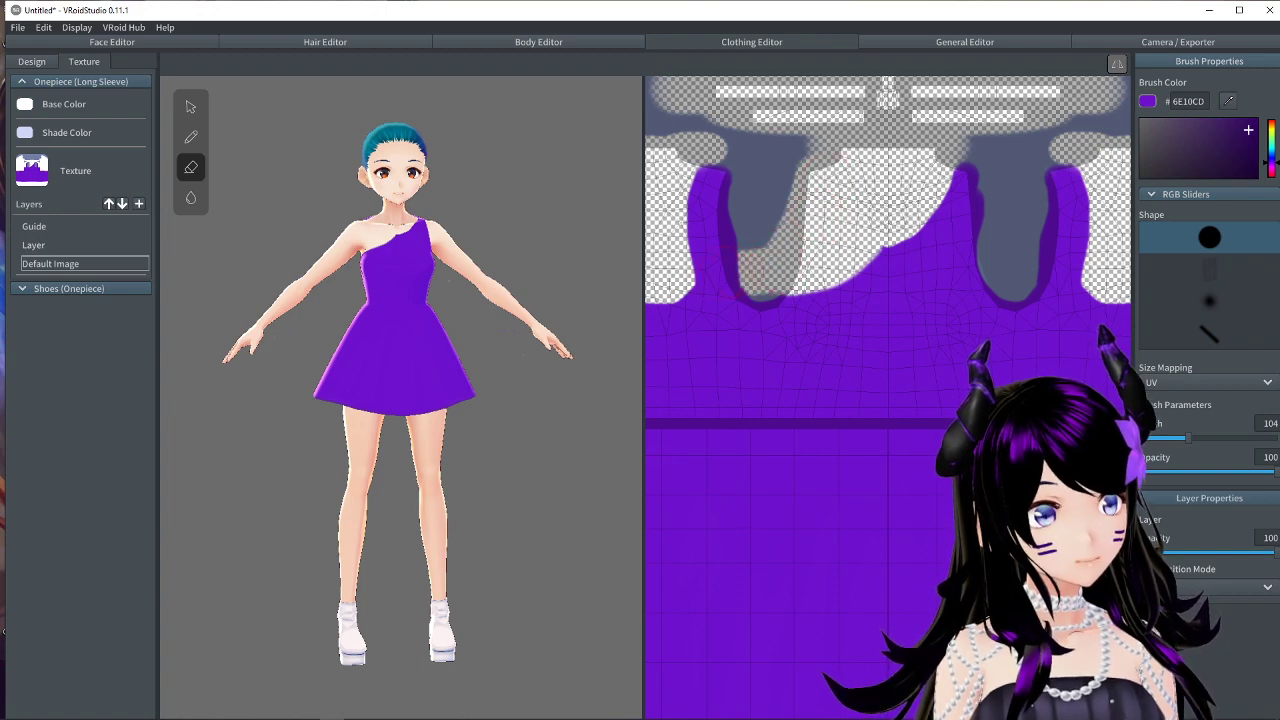
drag(686, 205, 681, 180)
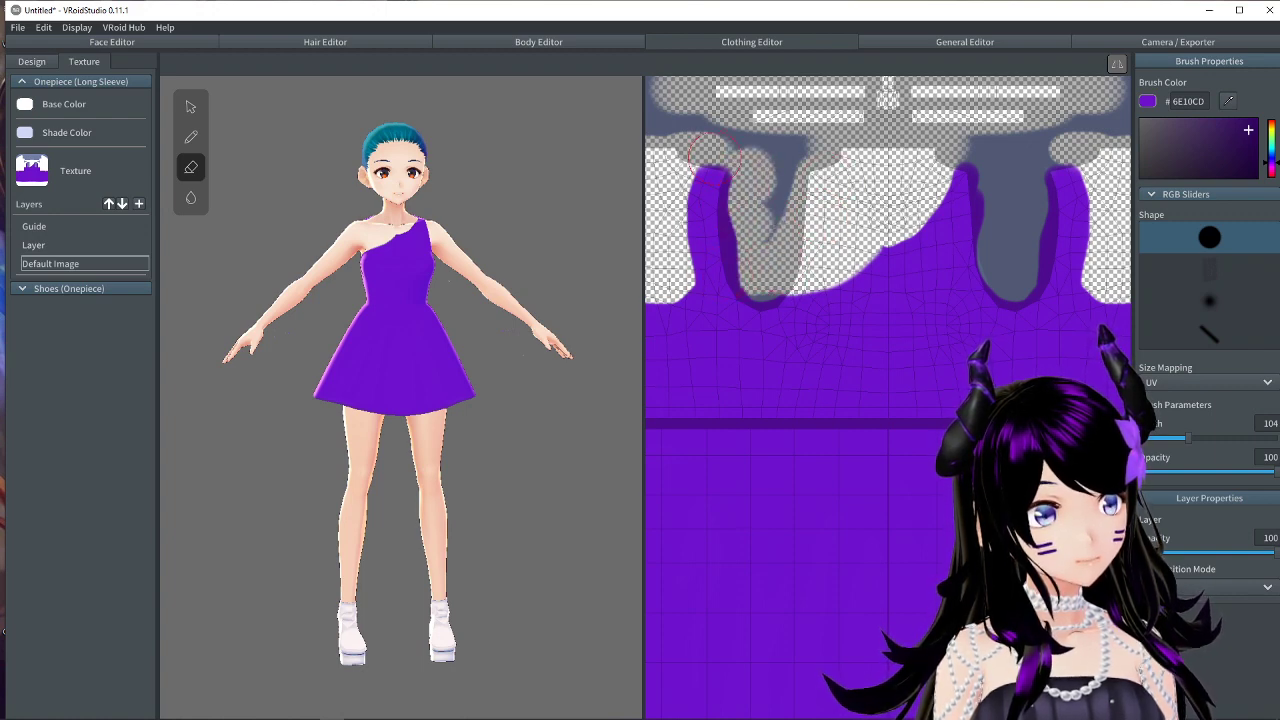
click(34, 245)
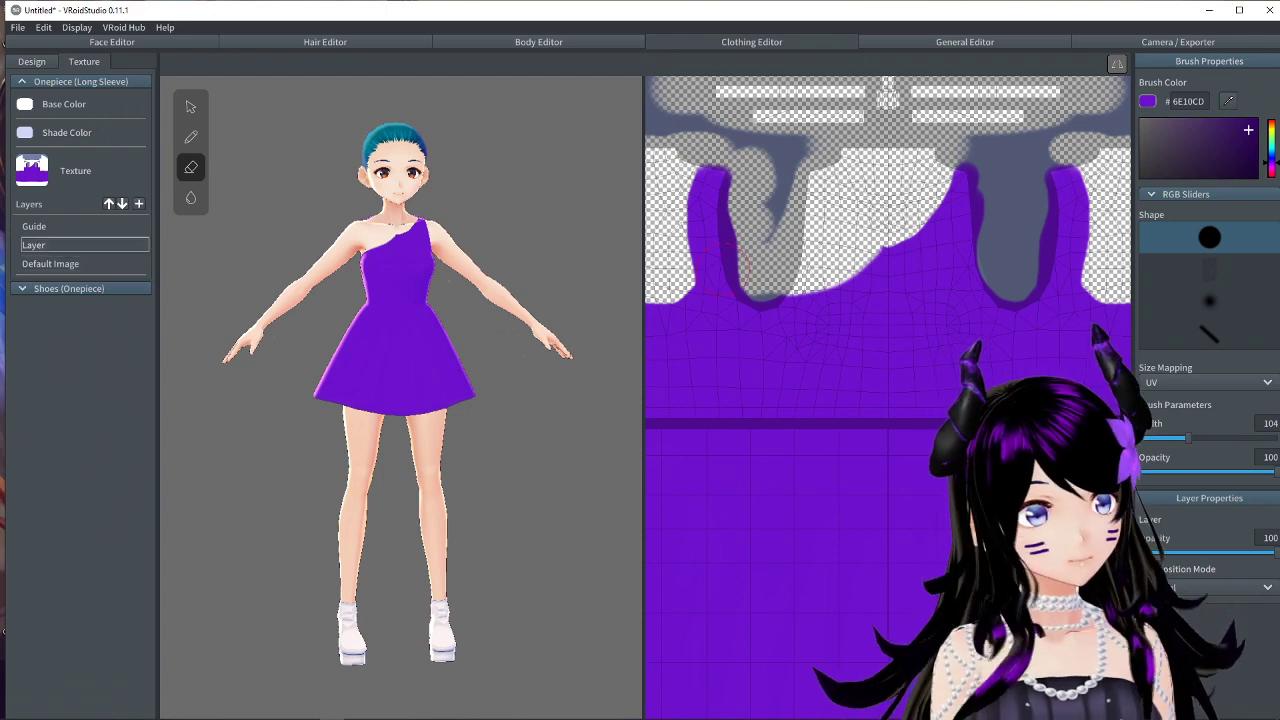
mouse_move(743, 269)
mouse_down()
mouse_move(718, 248)
mouse_move(775, 217)
mouse_up()
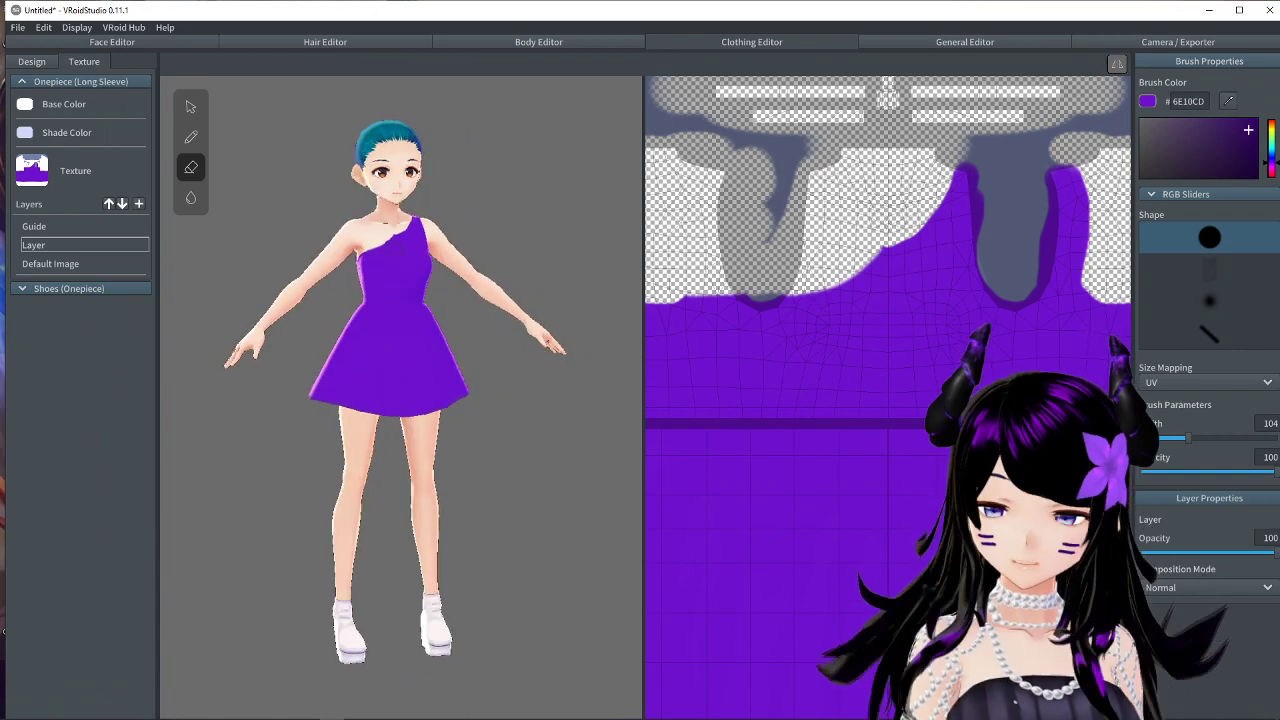
Try the A-Line Dress setting at 100 in the dress design, and reset it to 0.
click(31, 61)
drag(1141, 204, 1228, 204)
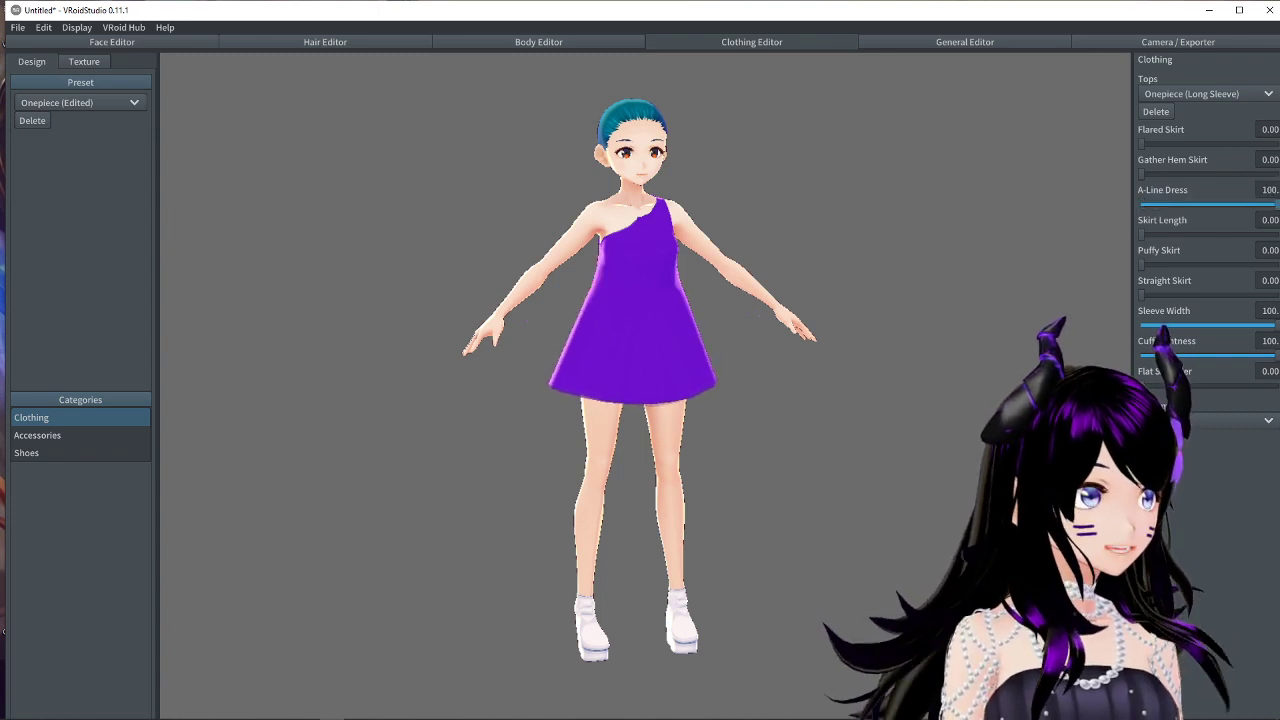
click(1141, 204)
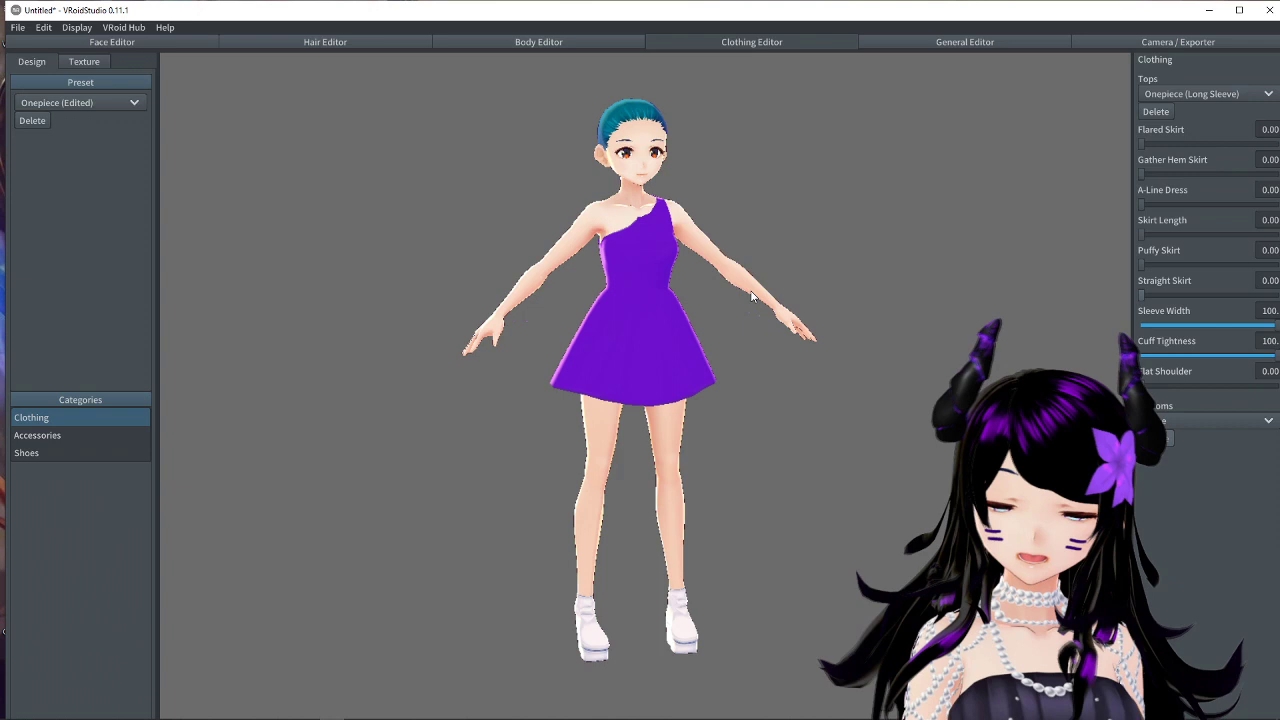
drag(663, 318, 660, 313)
mouse_move(1144, 176)
mouse_down()
mouse_move(1278, 175)
mouse_move(1142, 175)
mouse_up()
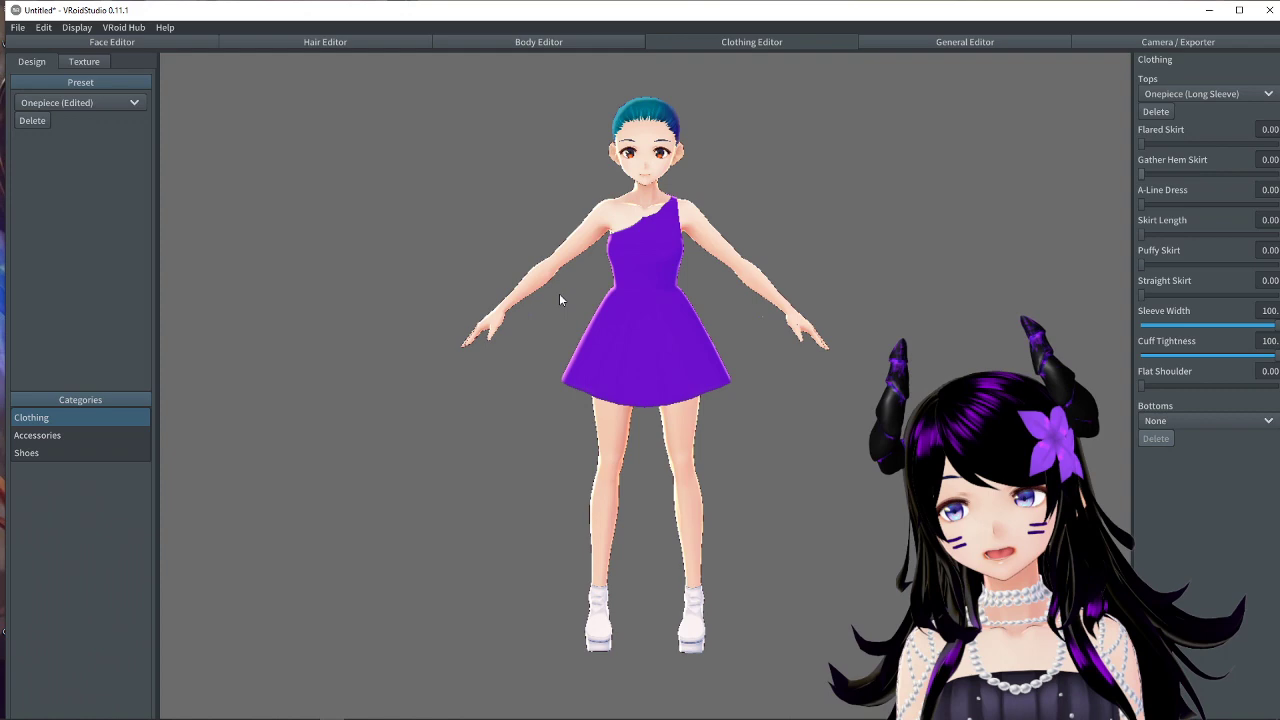
Try the Pencil Skirt as the avatar's bottoms under the purple dress, and check it from an angle.
drag(586, 289, 376, 296)
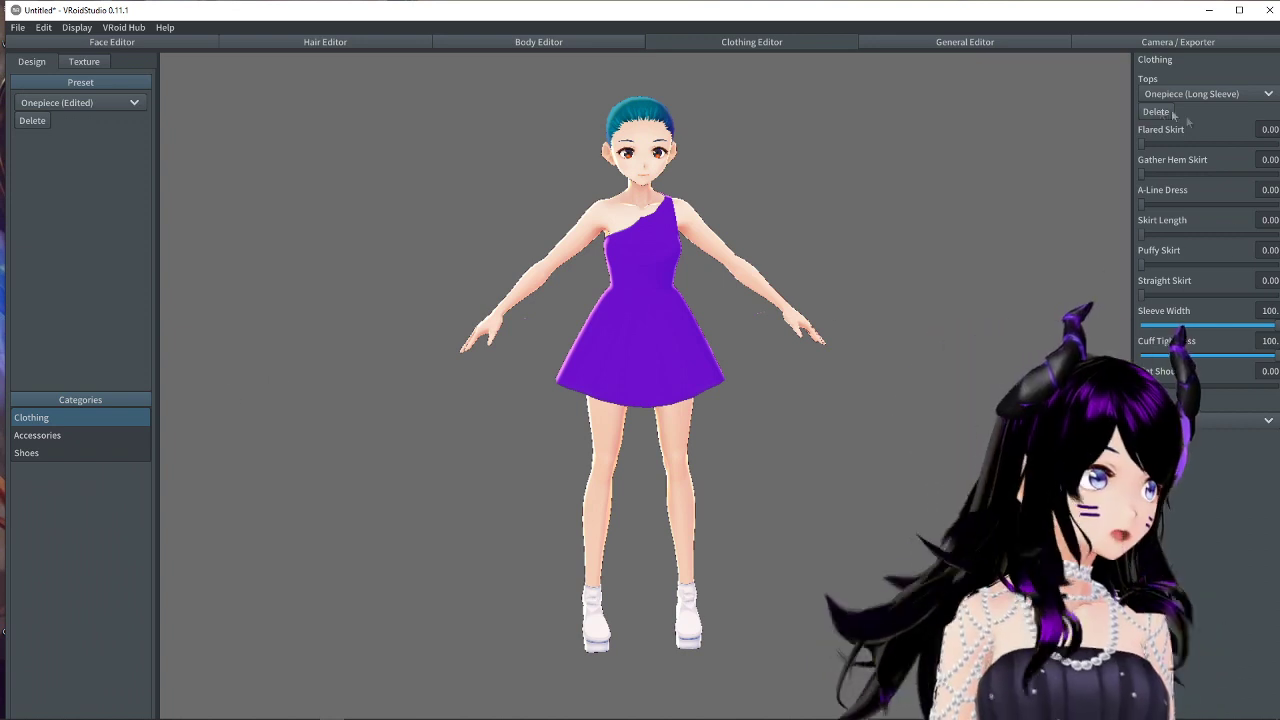
click(1210, 420)
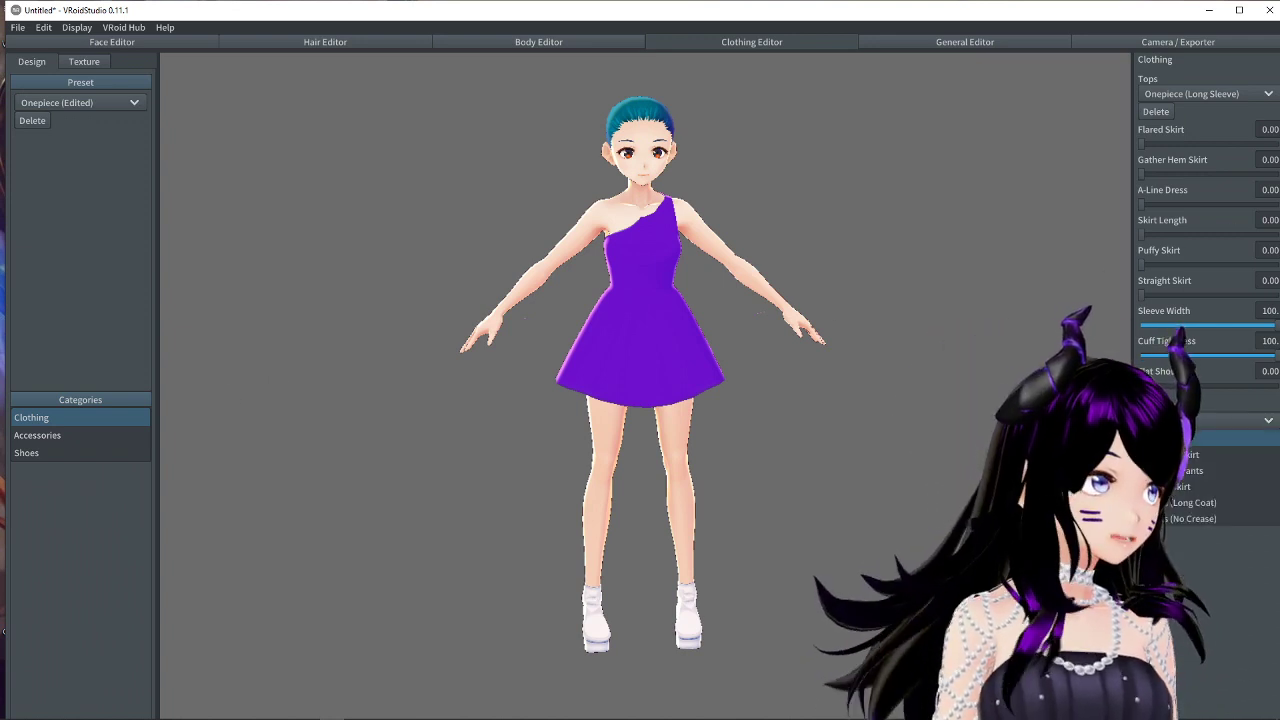
click(1190, 486)
mouse_move(794, 451)
right_down()
mouse_move(900, 450)
mouse_move(770, 449)
right_up()
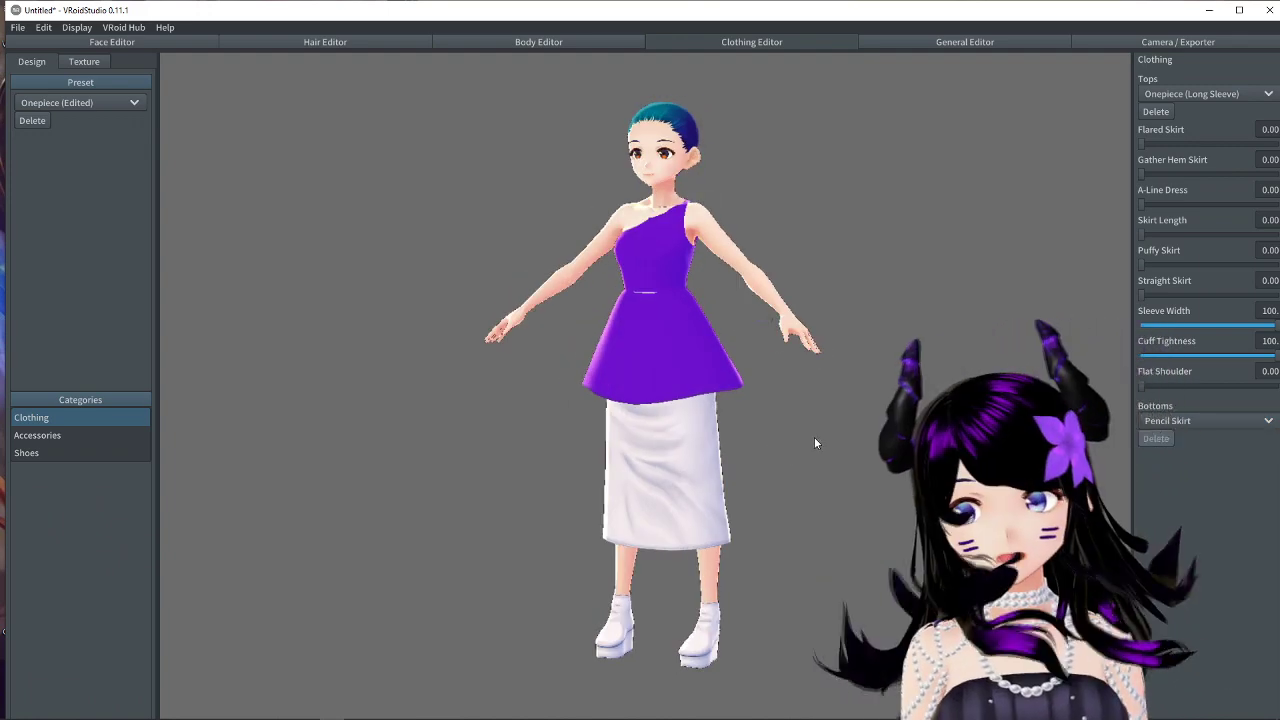
Try Uniform Pants as the bottoms in place of the skirt, and view them from the front.
click(1211, 421)
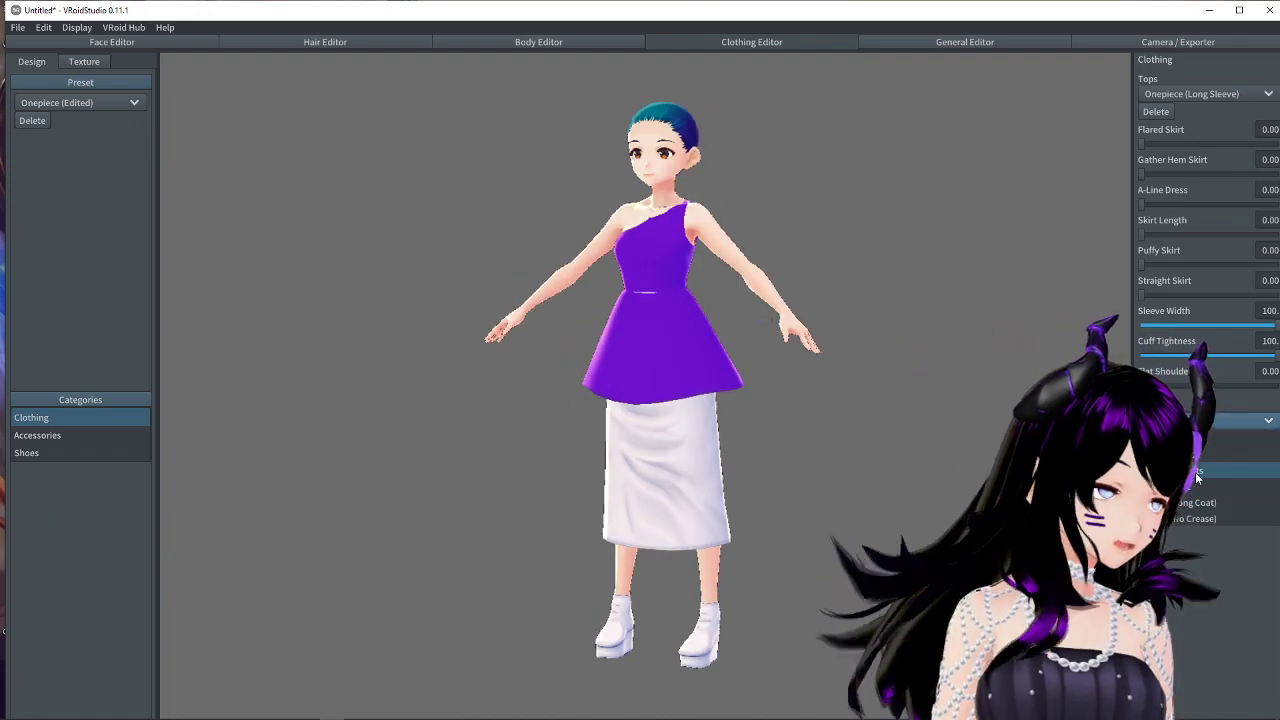
click(1195, 518)
right_drag(800, 470, 704, 475)
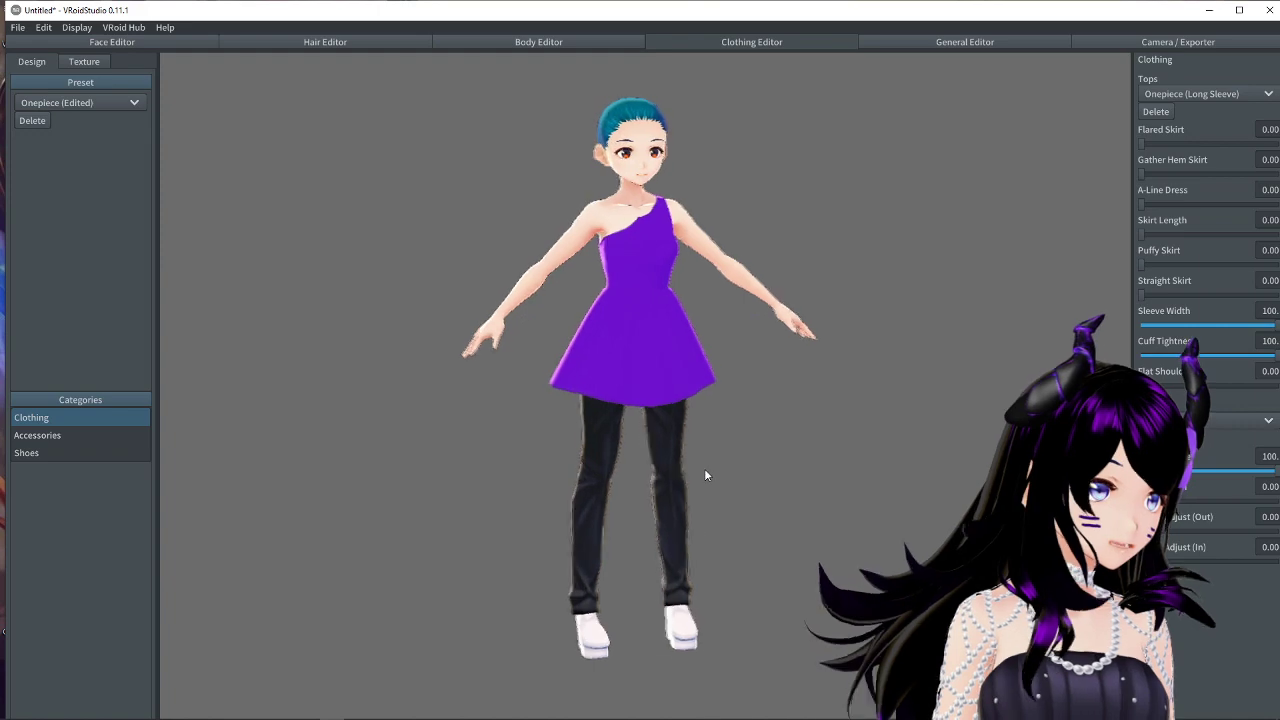
Try erasing bands across the legs on the Default Image layer of the pants texture, and undo the erasing.
click(86, 63)
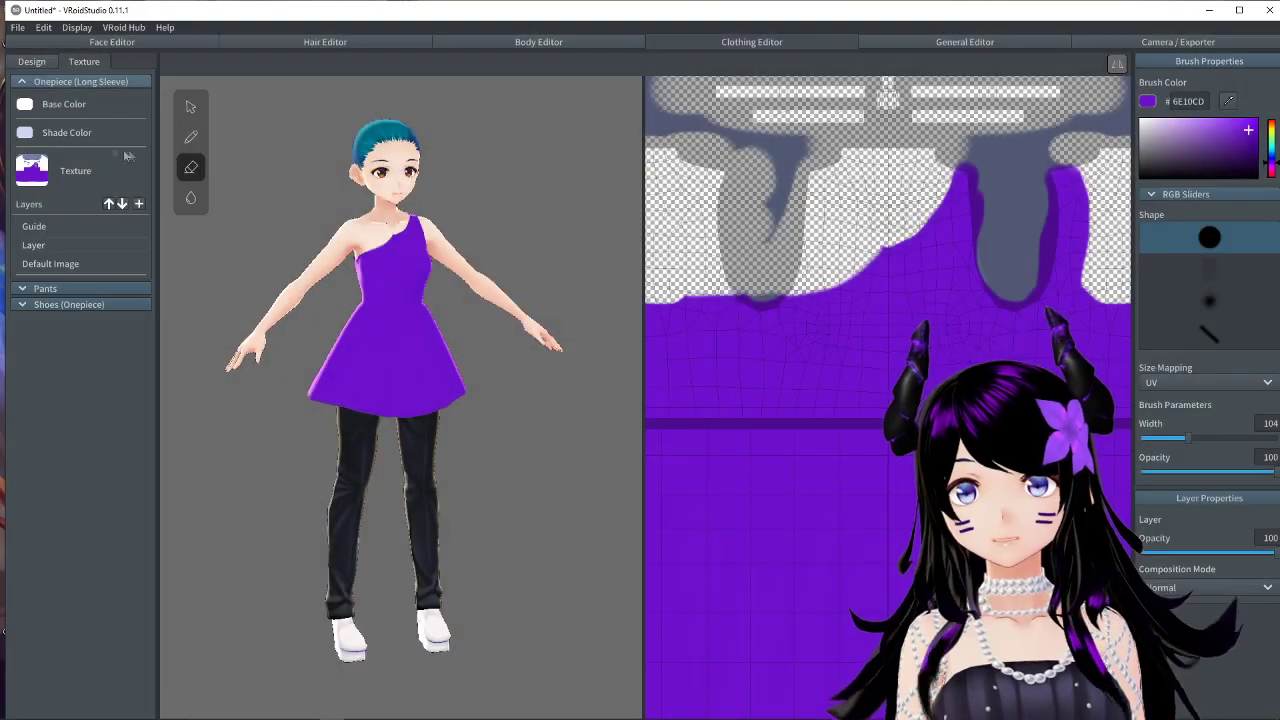
click(80, 81)
click(35, 98)
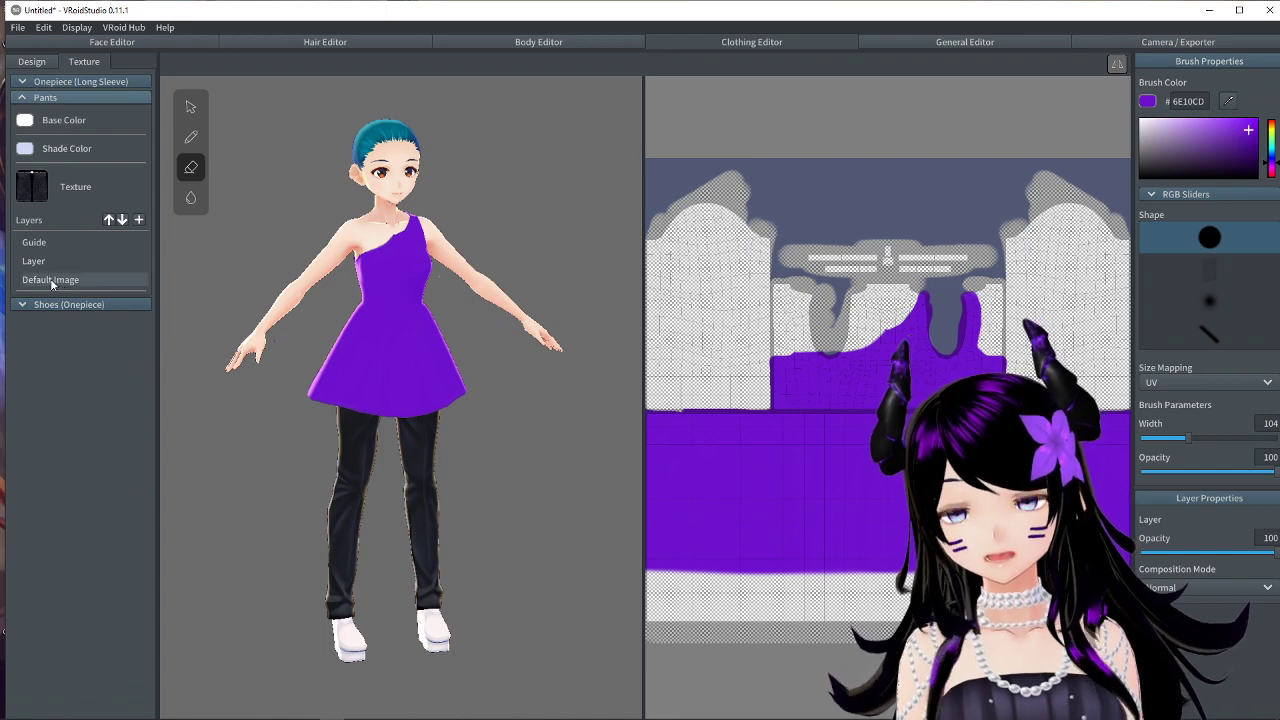
click(50, 279)
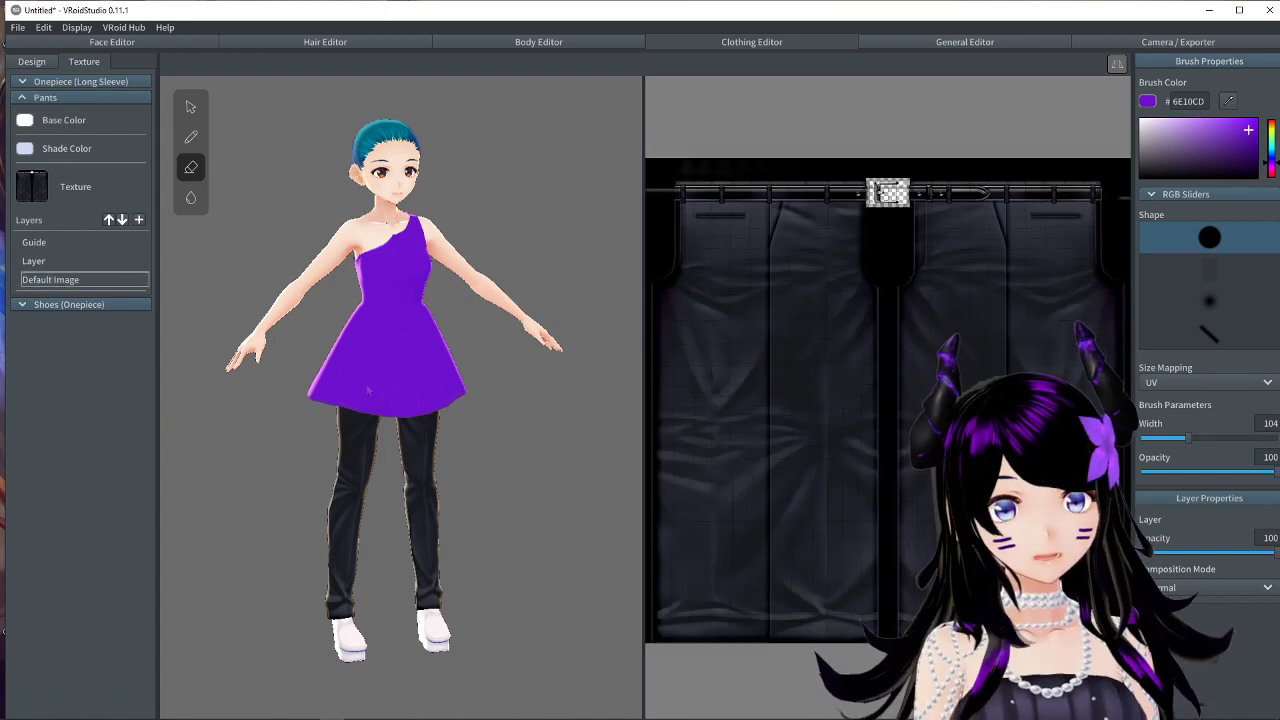
mouse_move(755, 390)
mouse_down()
mouse_move(925, 410)
mouse_move(760, 505)
mouse_move(715, 550)
mouse_move(860, 570)
mouse_move(888, 448)
mouse_up()
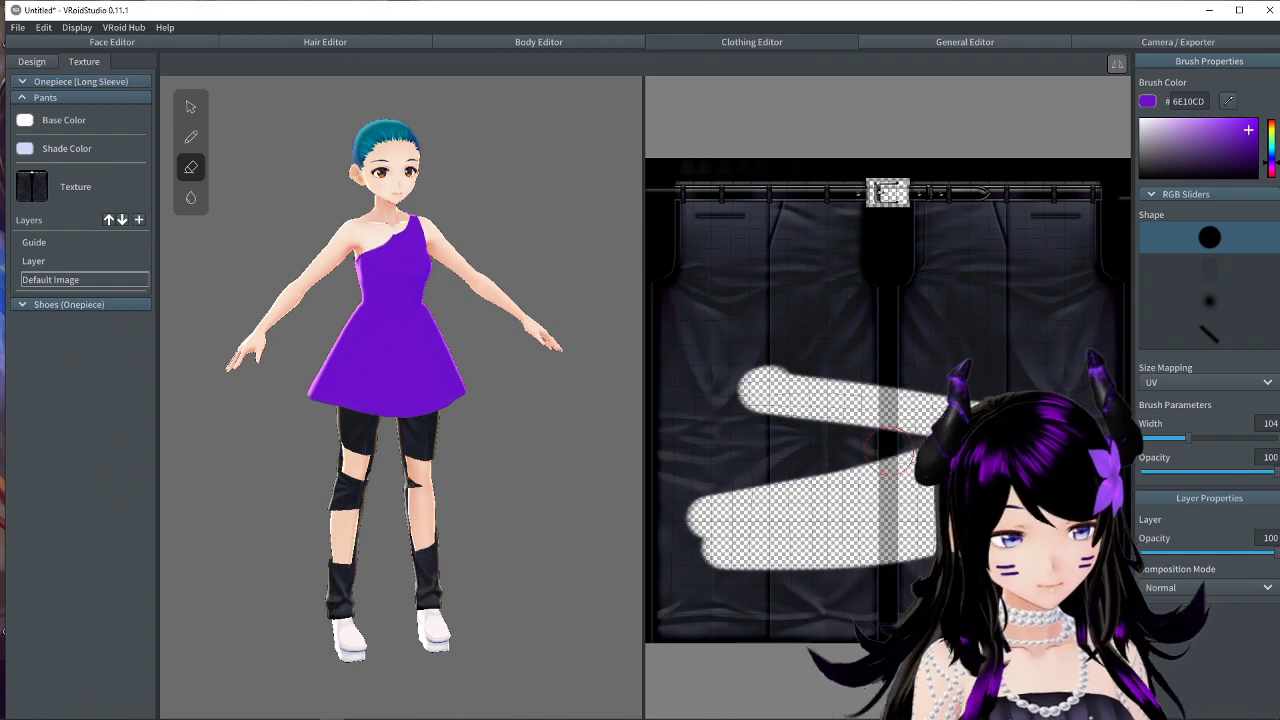
key(ctrl+z)
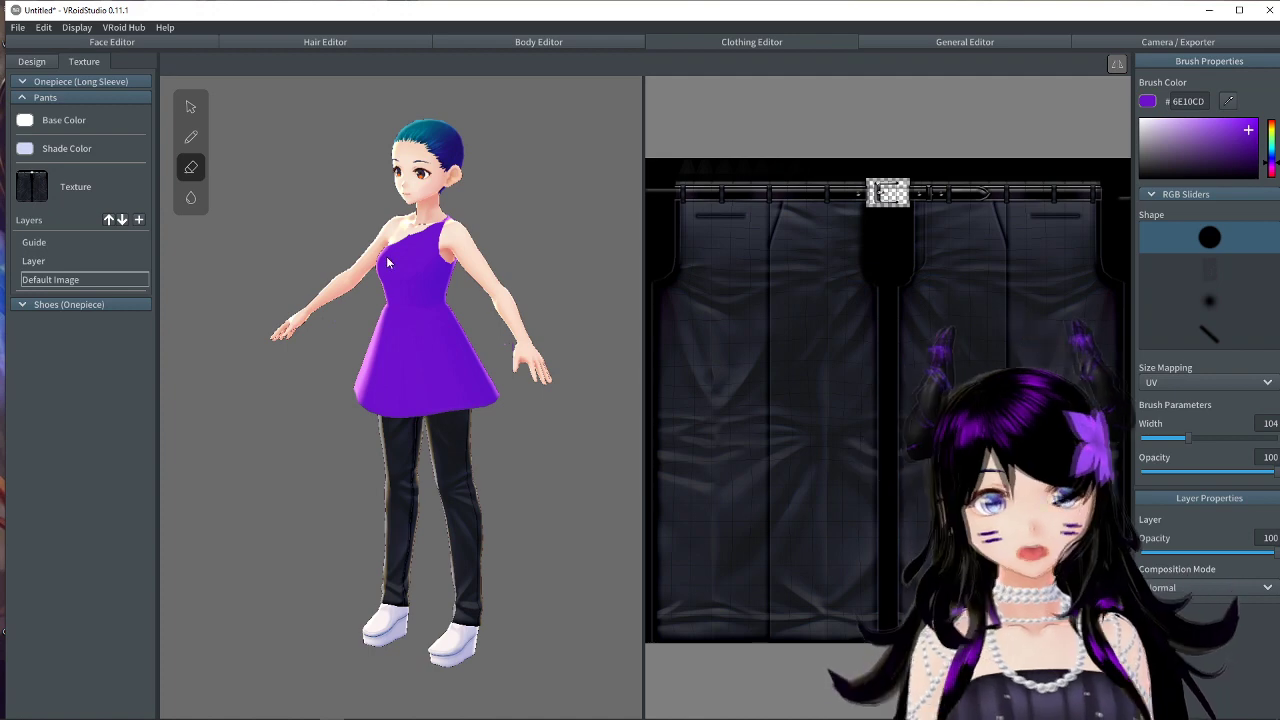
Return to the clothing design and set the bottoms back to None.
click(38, 64)
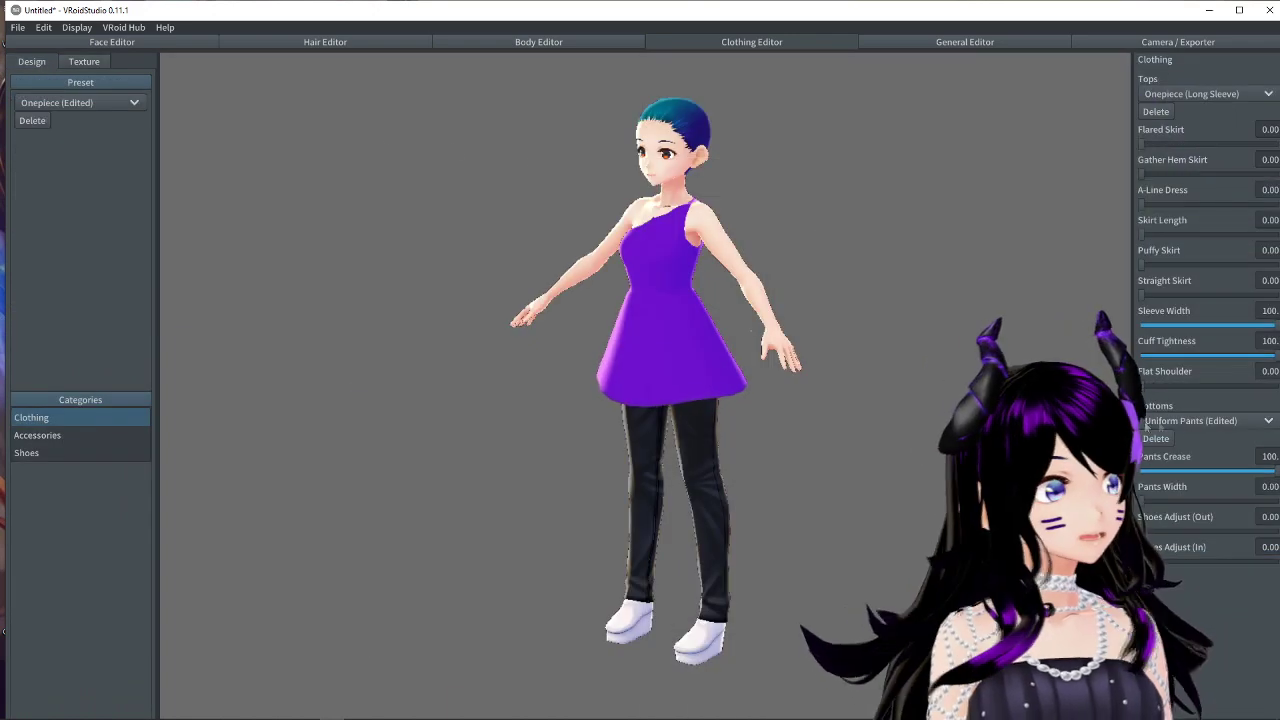
click(1179, 421)
click(1176, 447)
mouse_move(583, 356)
right_down()
mouse_move(679, 372)
mouse_move(600, 362)
right_up()
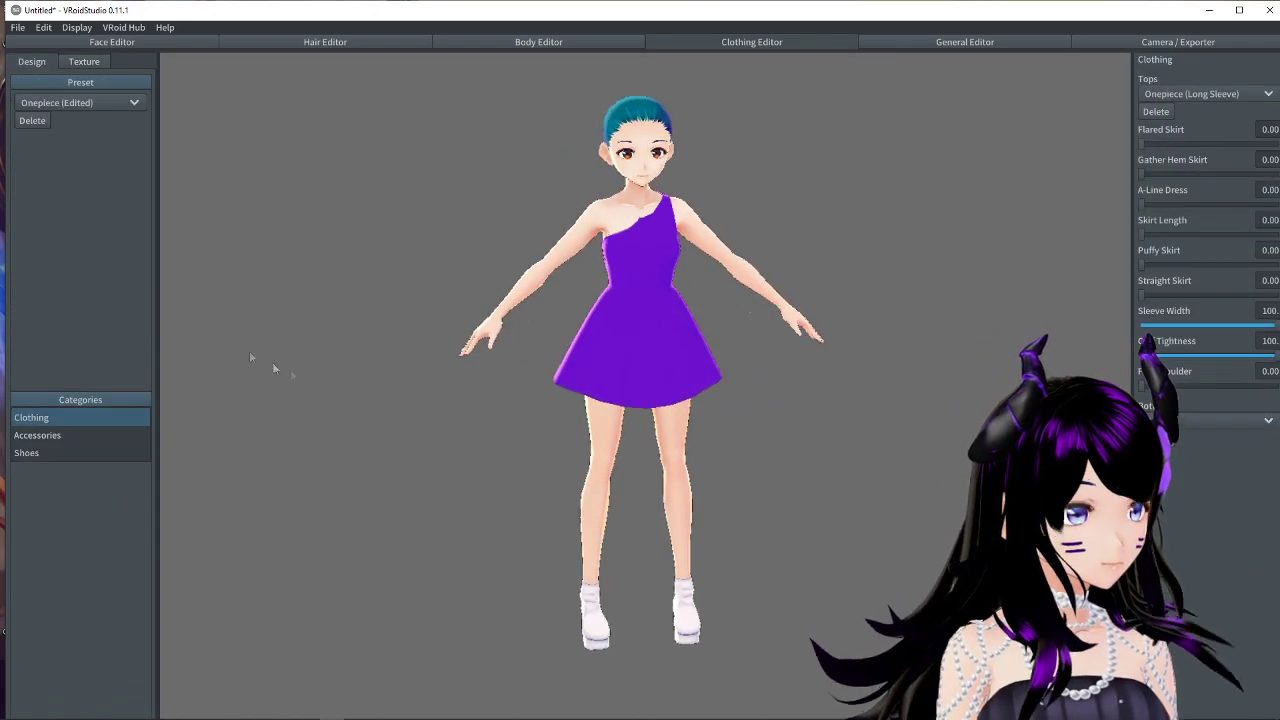
Try painting the shoe texture purple on its Layer, using brush color 6511BA at width 104.
click(98, 61)
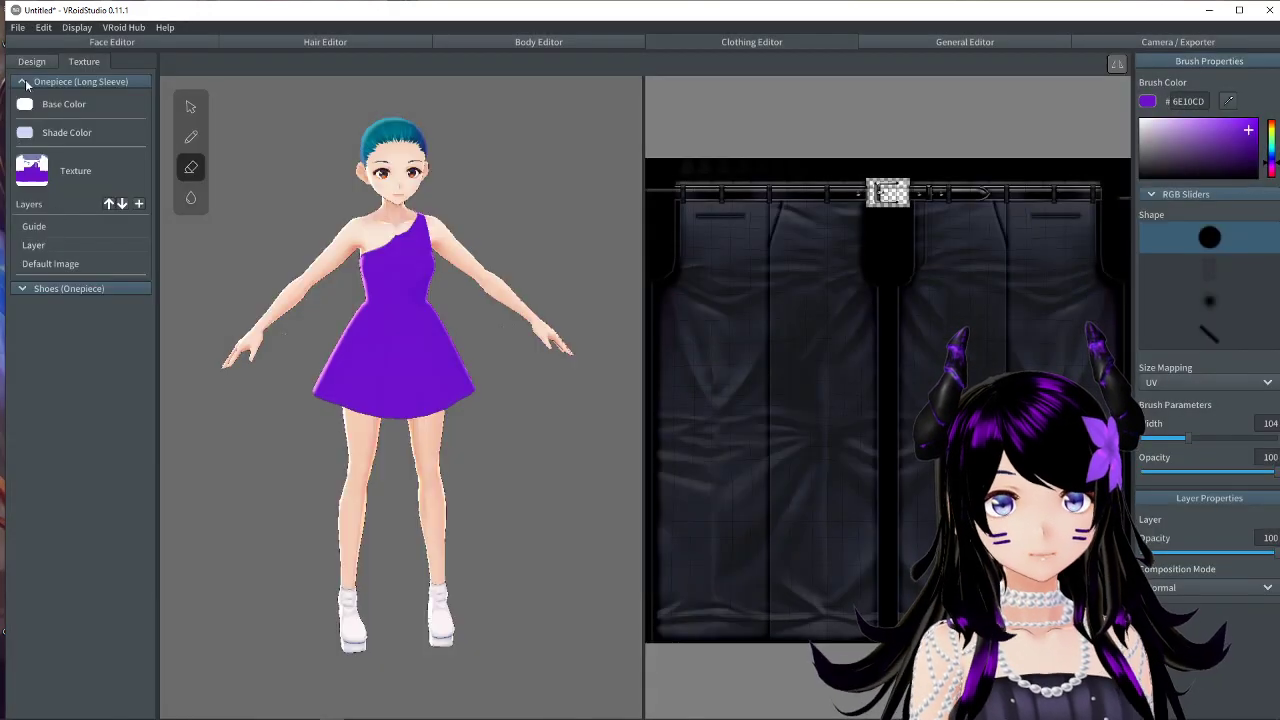
click(27, 100)
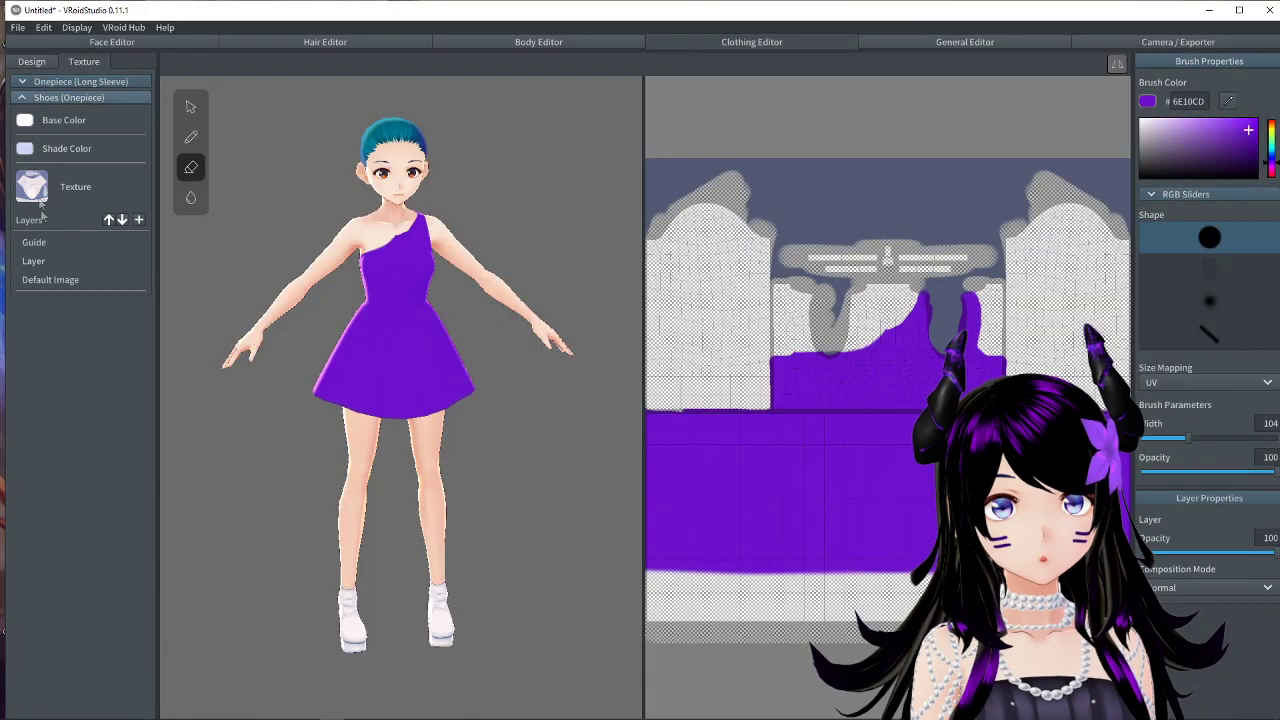
click(40, 279)
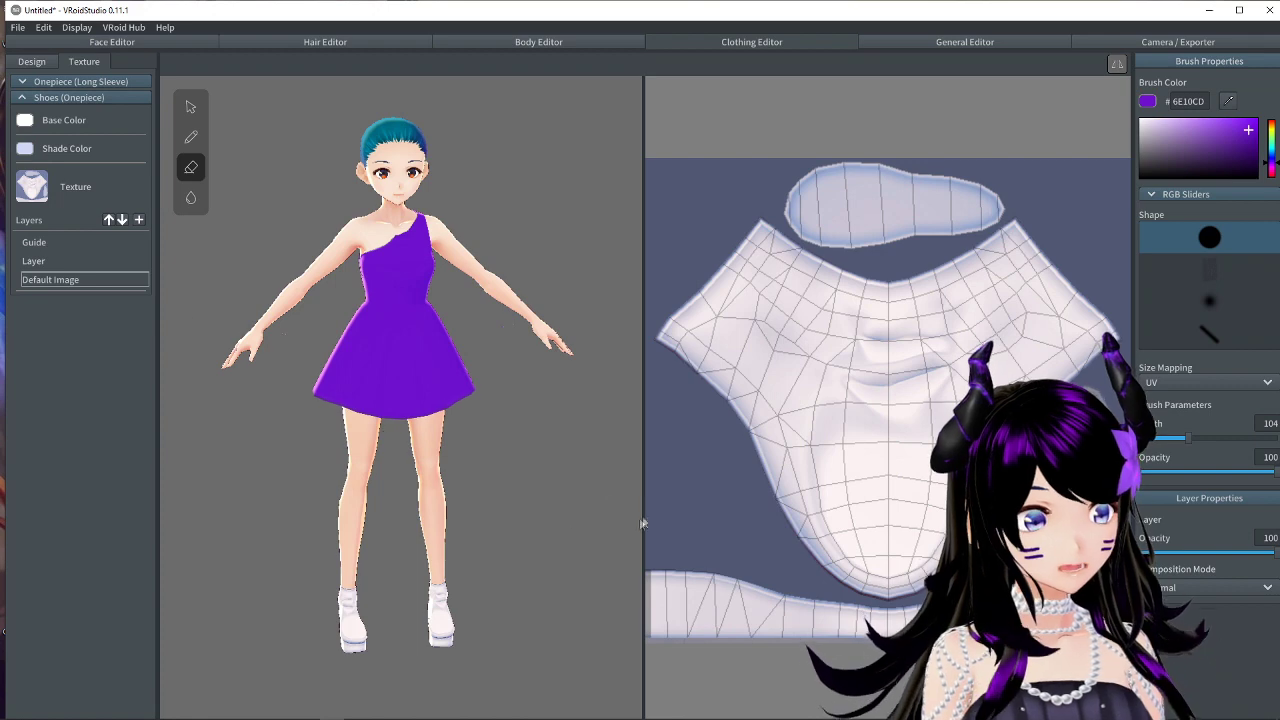
click(34, 260)
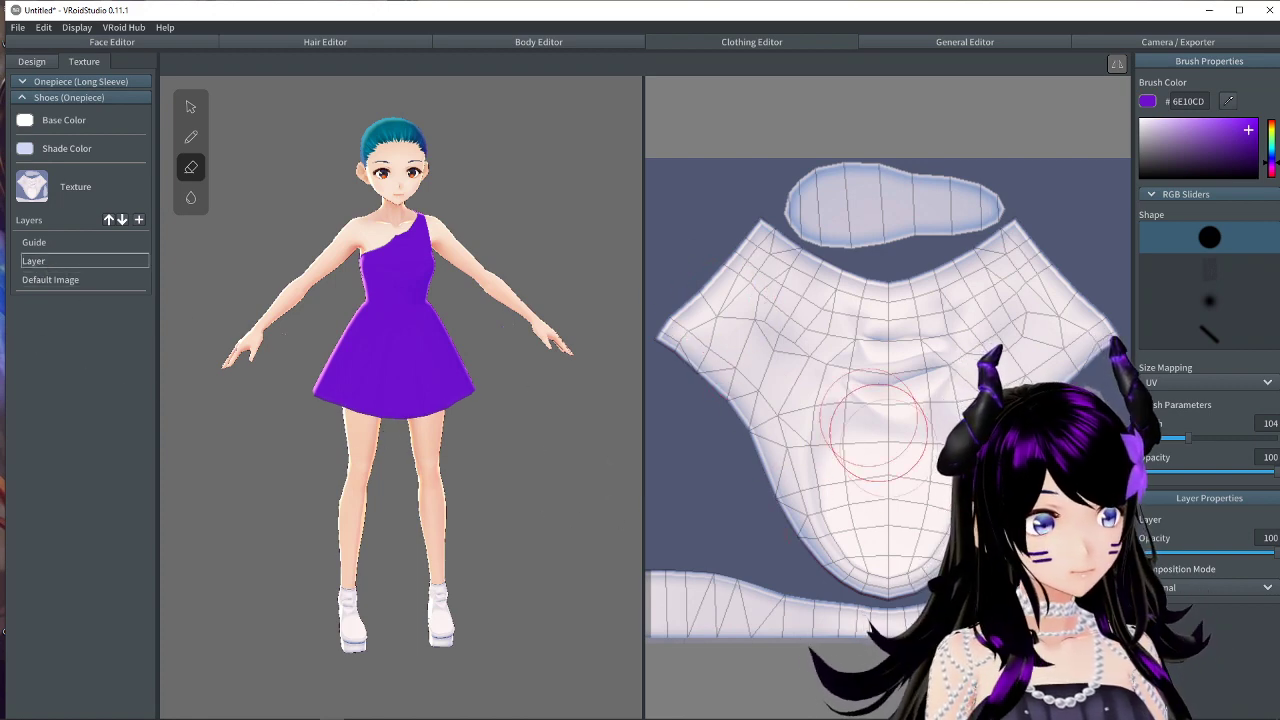
click(1246, 134)
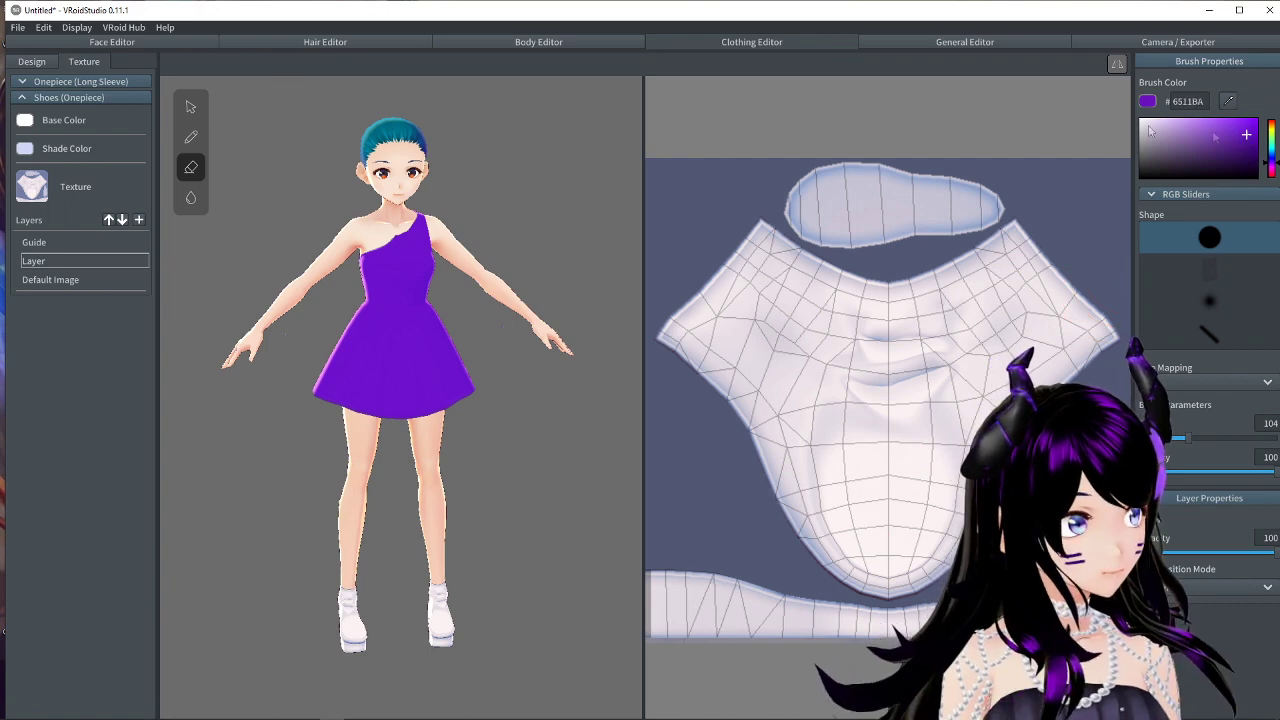
mouse_move(716, 271)
mouse_down()
mouse_move(923, 369)
mouse_move(971, 293)
mouse_move(921, 268)
mouse_move(991, 255)
mouse_move(706, 218)
mouse_move(959, 195)
mouse_move(896, 225)
mouse_move(856, 370)
mouse_move(794, 496)
mouse_move(691, 490)
mouse_move(876, 528)
mouse_move(886, 550)
mouse_move(741, 615)
mouse_move(897, 579)
mouse_up()
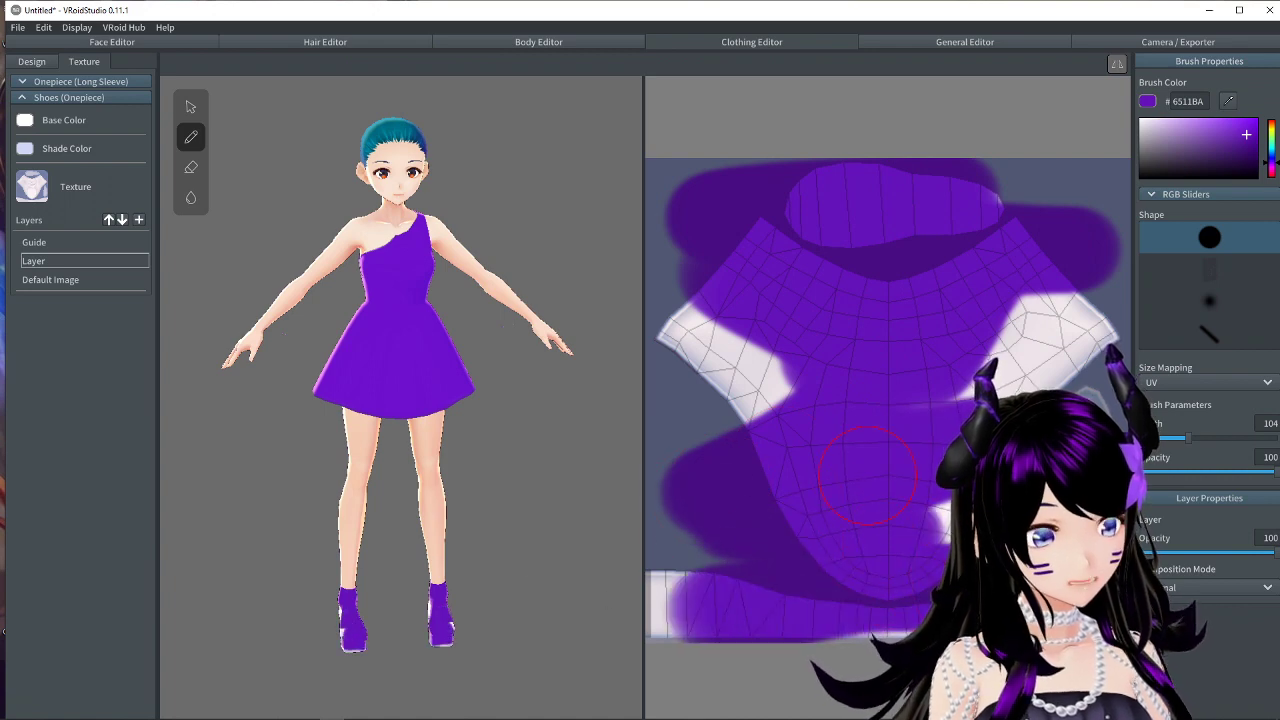
Undo all the purple brush strokes on the shoe texture.
key(ctrl+z)
key(ctrl+z)
key(ctrl+z)
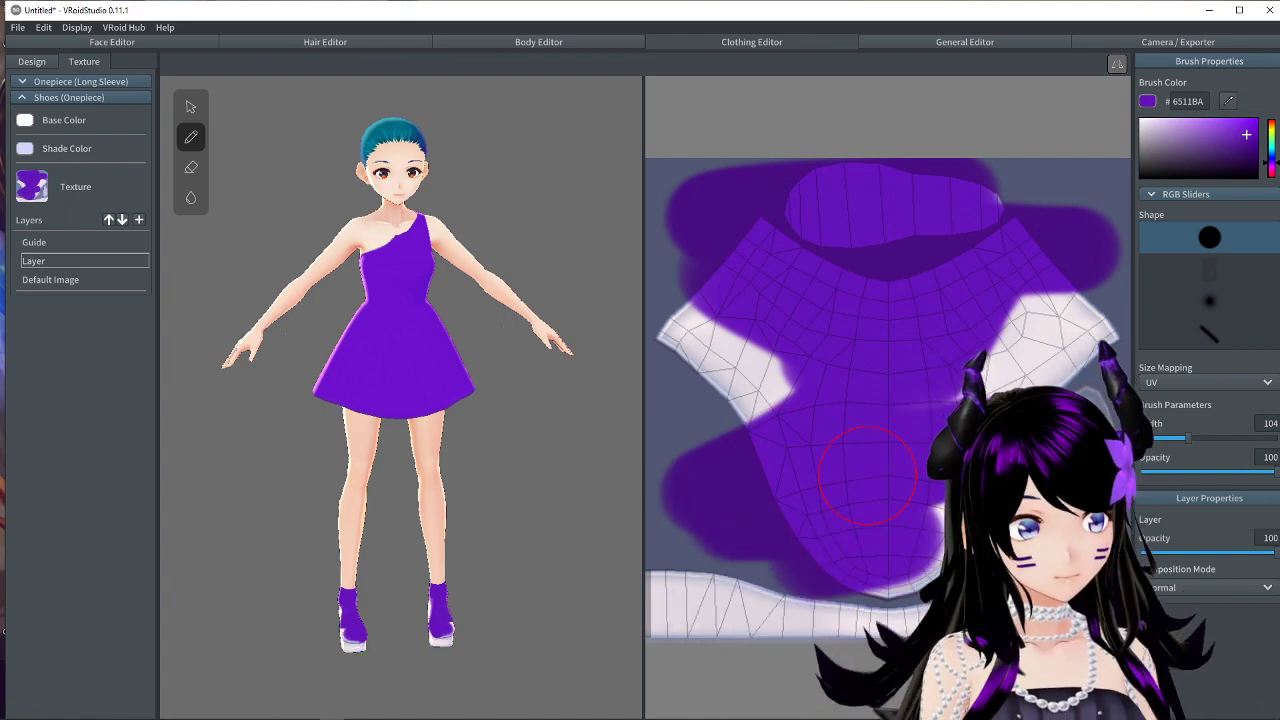
key(ctrl+z)
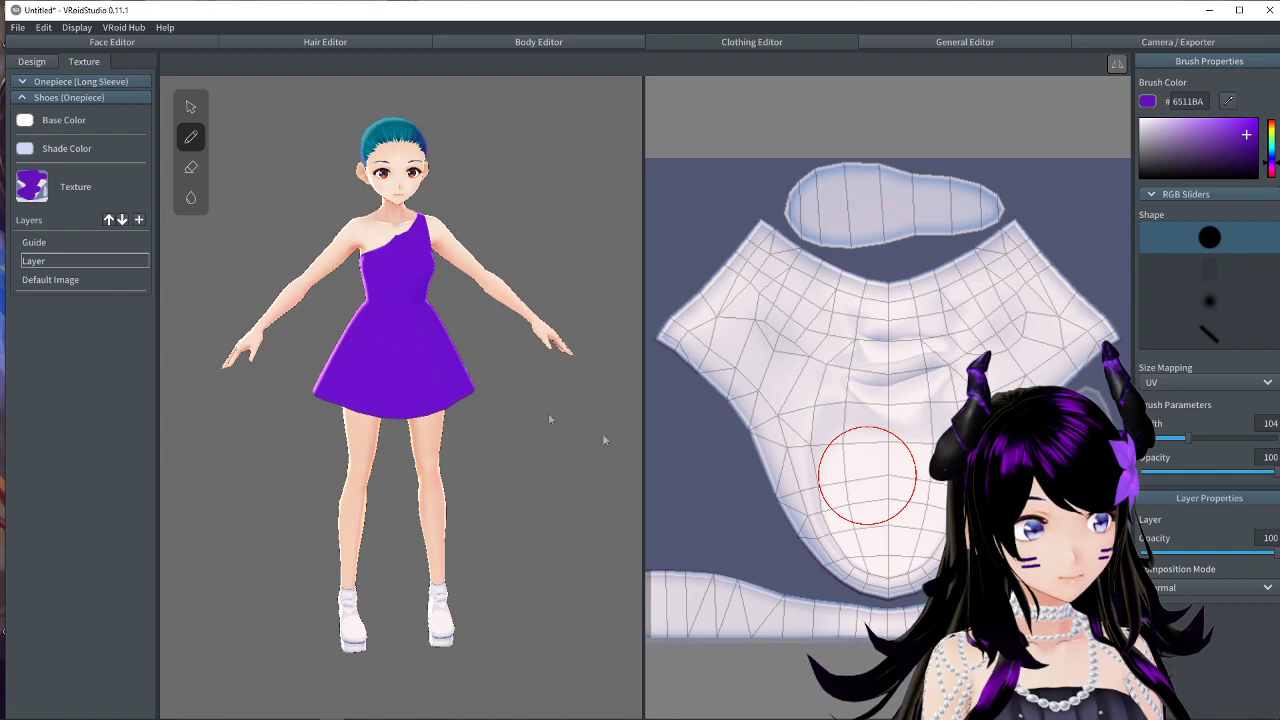
Export the painted Layer of the Onepiece (Long Sleeve) texture to the Desktop as a PNG named Purple Dress.
click(24, 97)
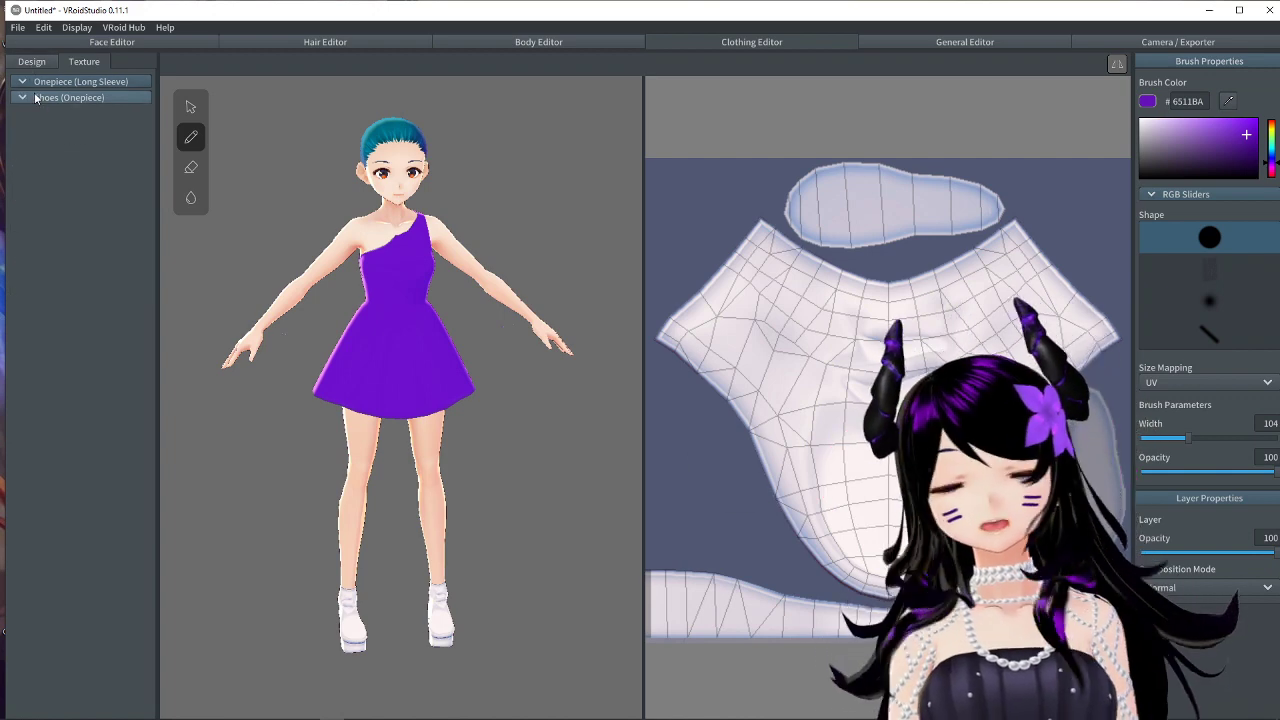
click(24, 97)
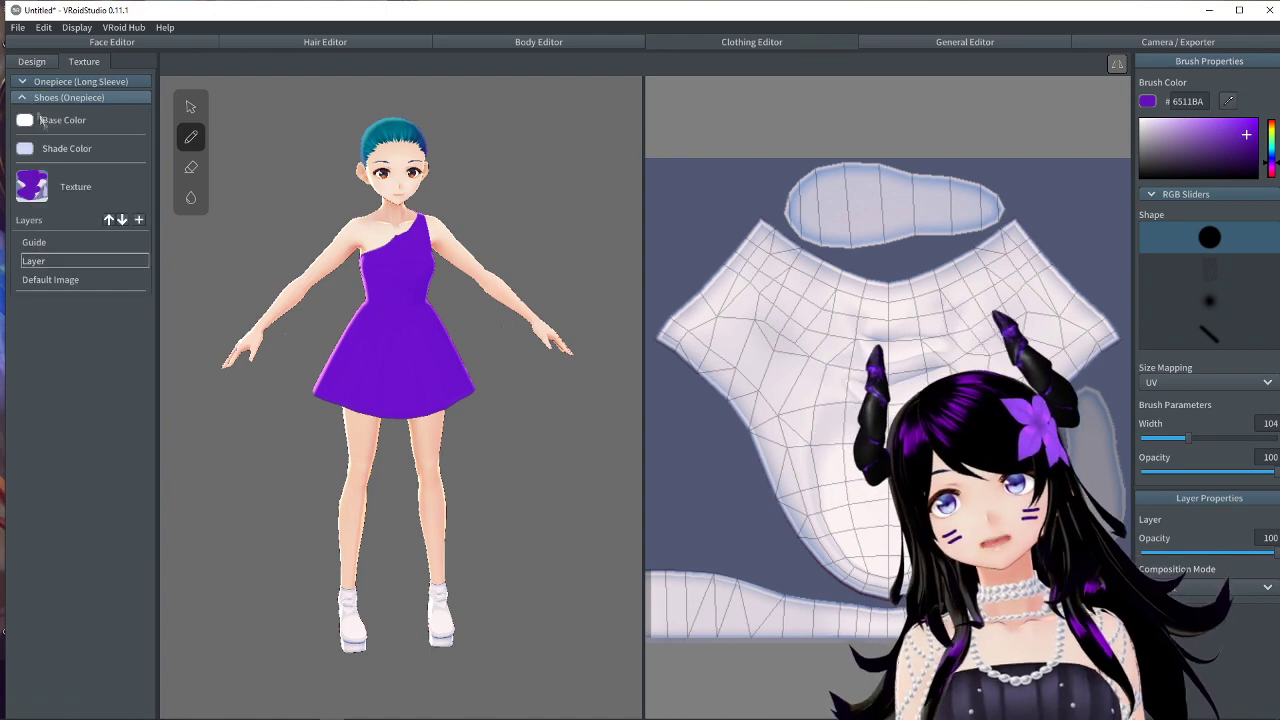
click(22, 82)
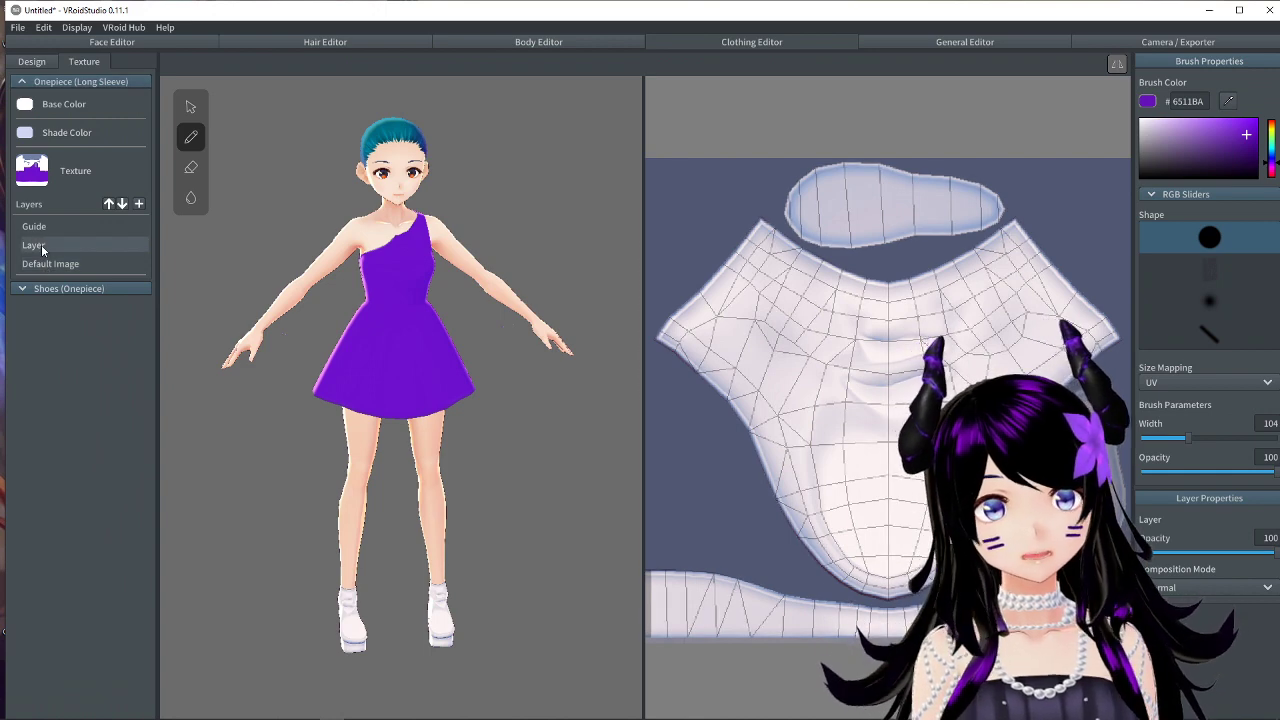
click(41, 244)
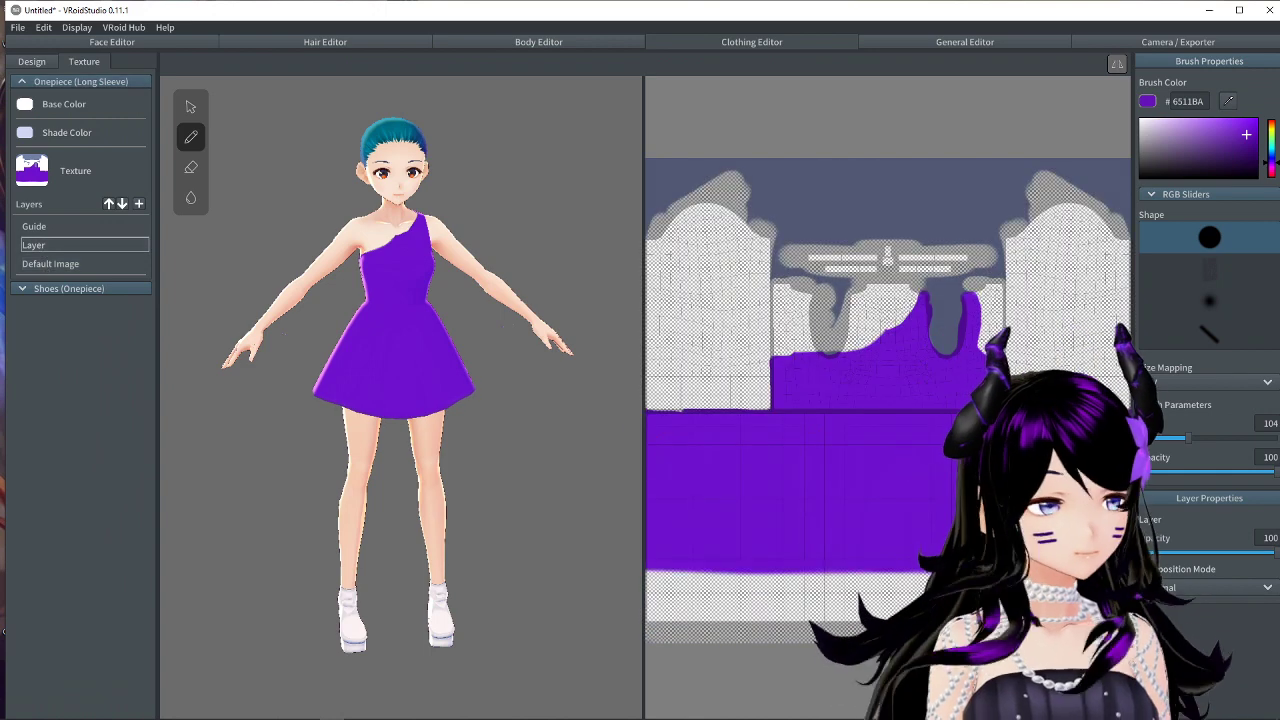
right_click(39, 250)
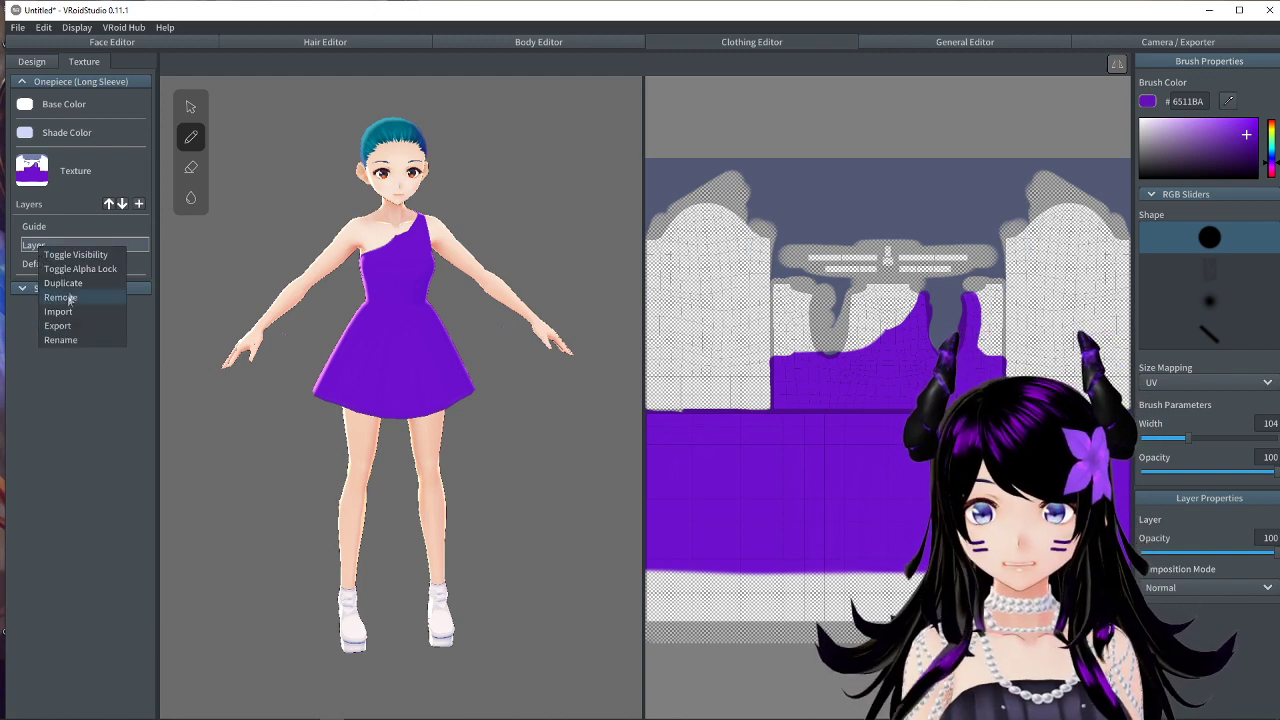
click(60, 326)
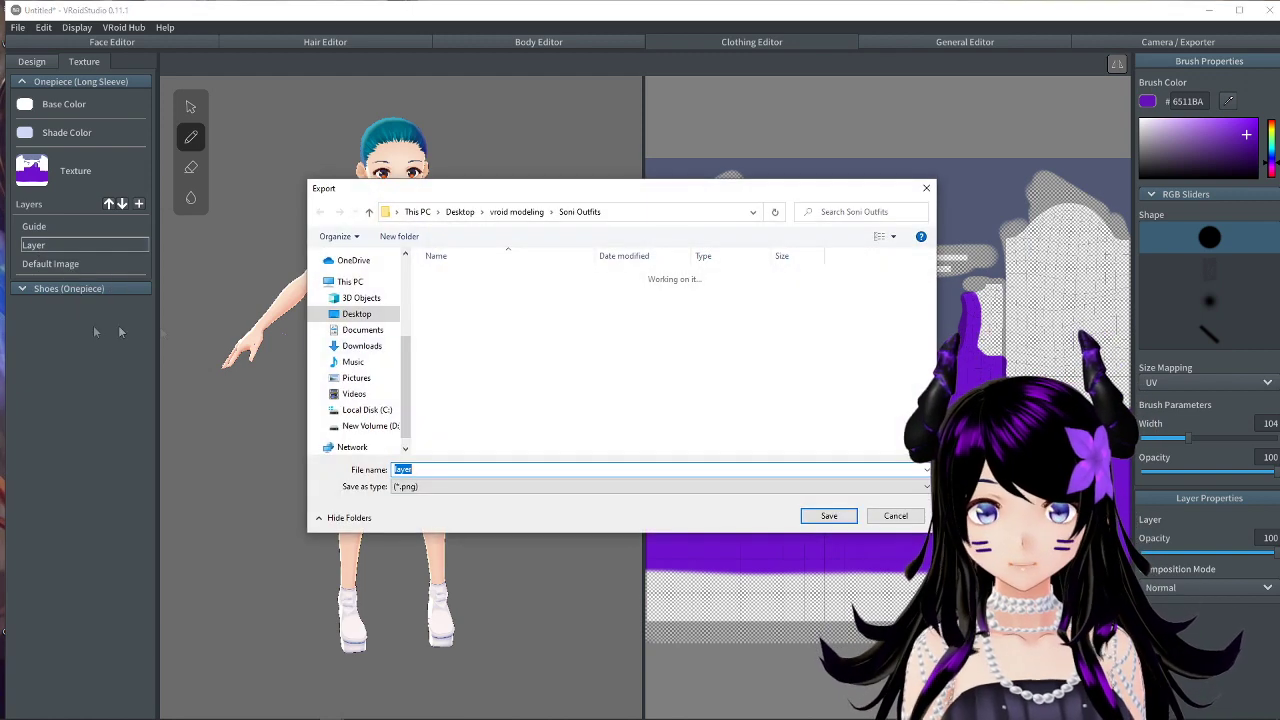
click(460, 212)
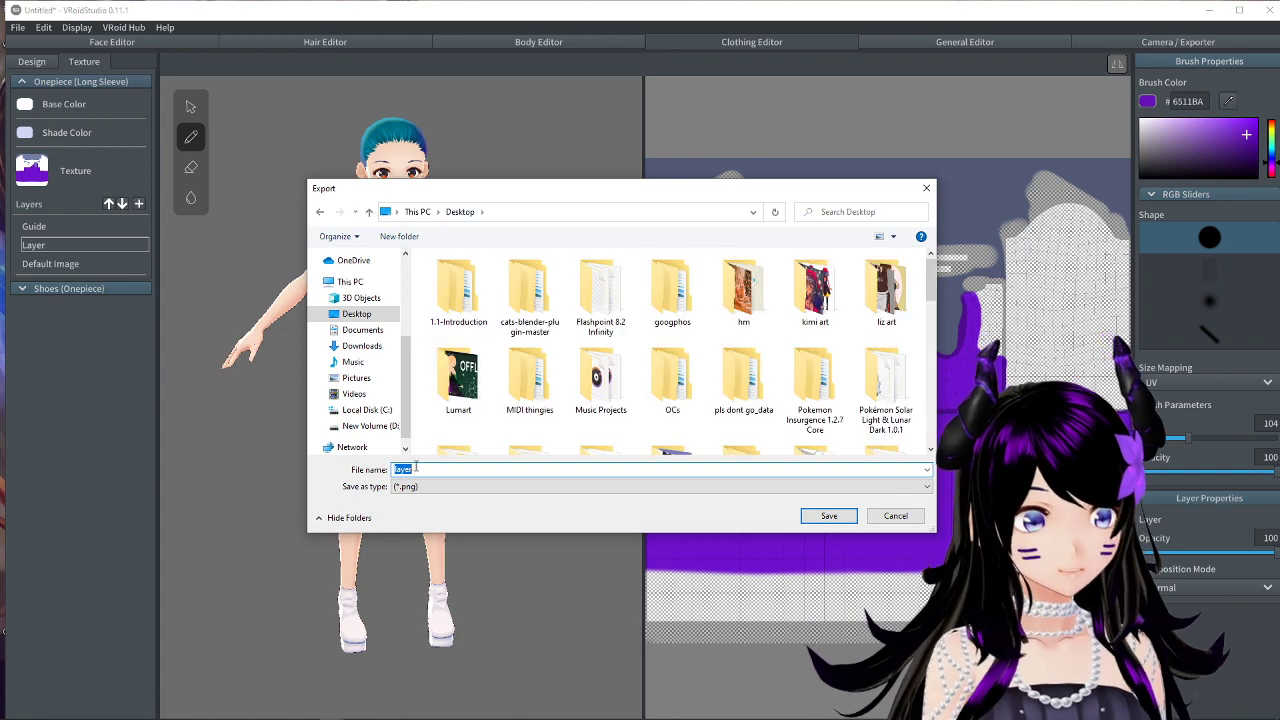
text(Purple Dress)
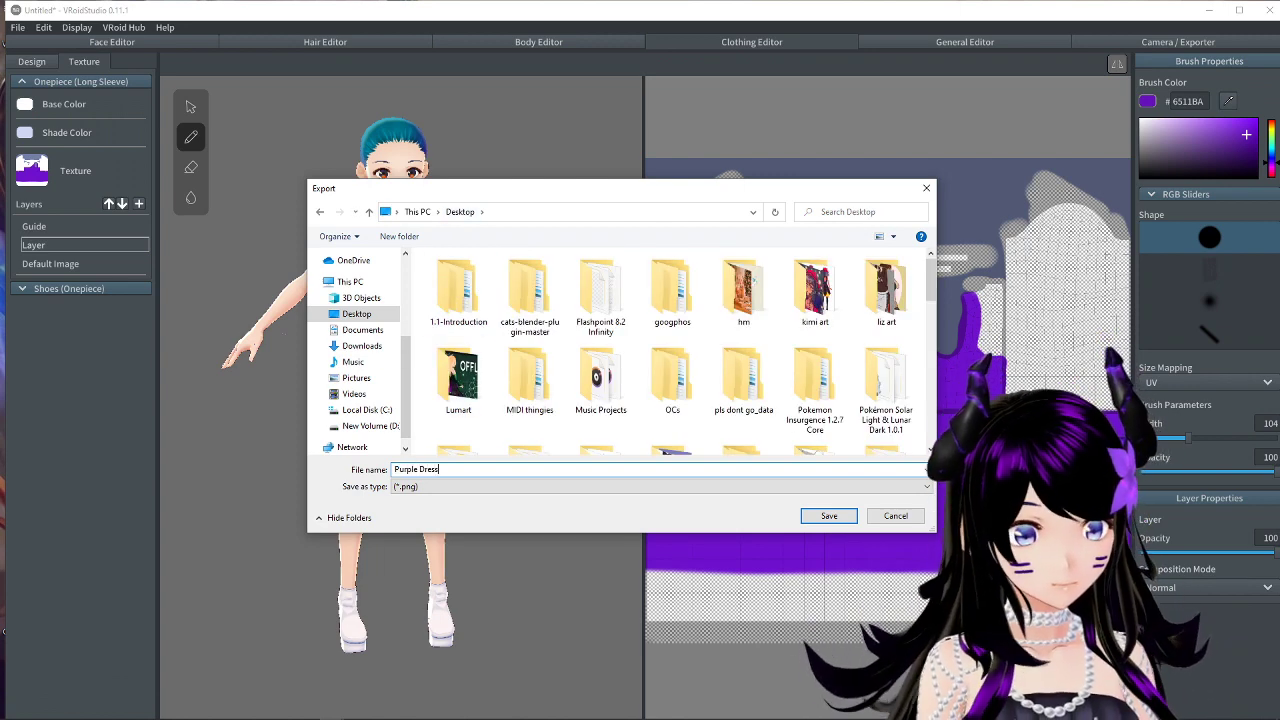
click(828, 518)
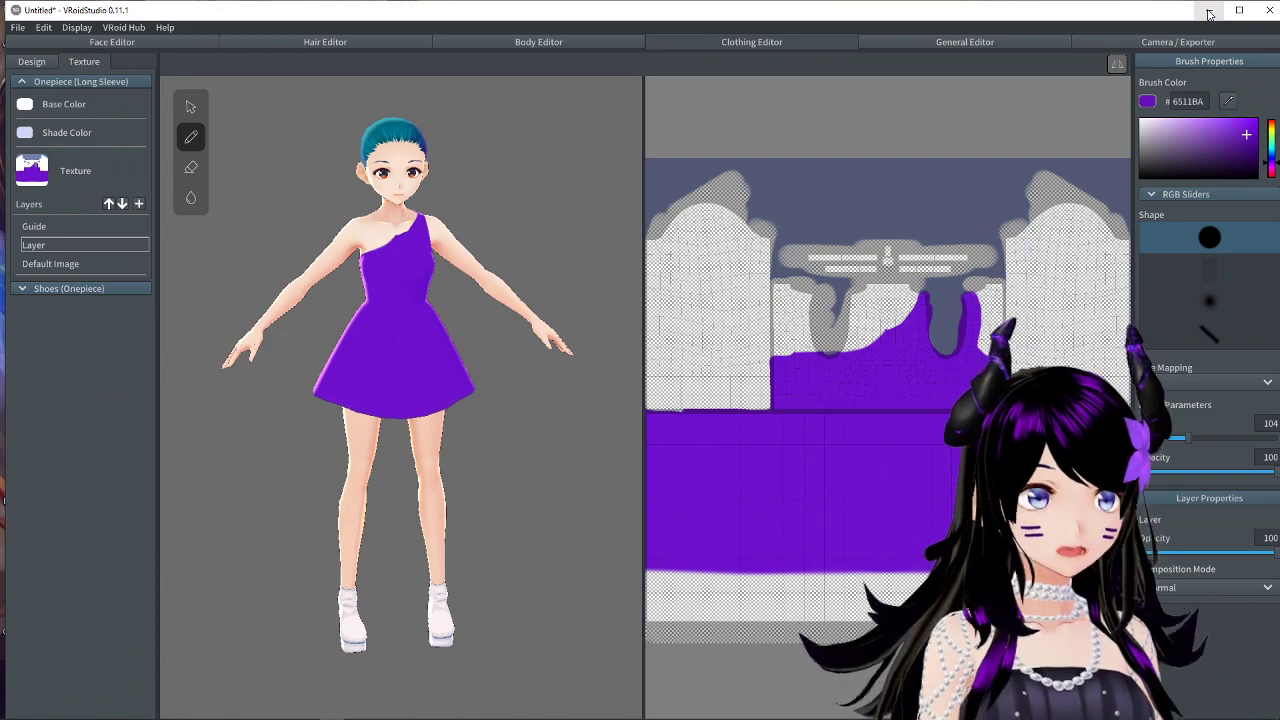
Minimize the avatar editor to reveal the desktop, and move the exported Purple Dress image into the open area beside the notes.
click(1209, 12)
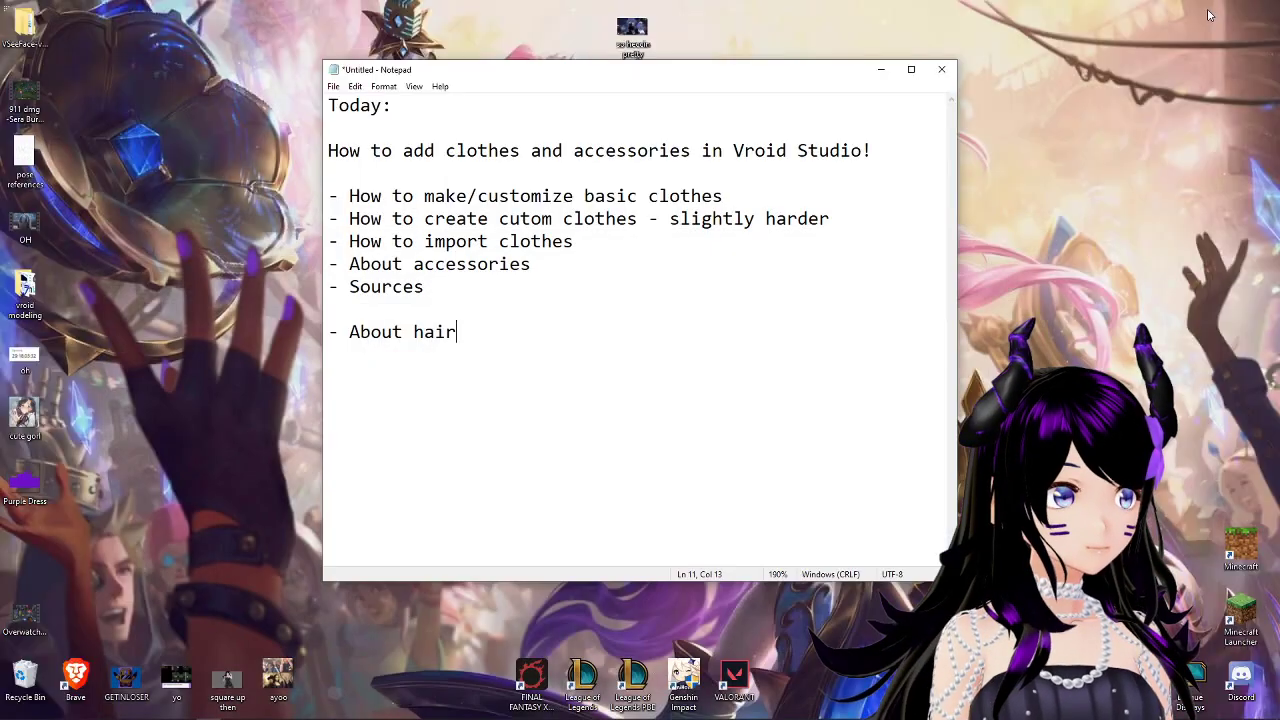
drag(25, 483, 228, 287)
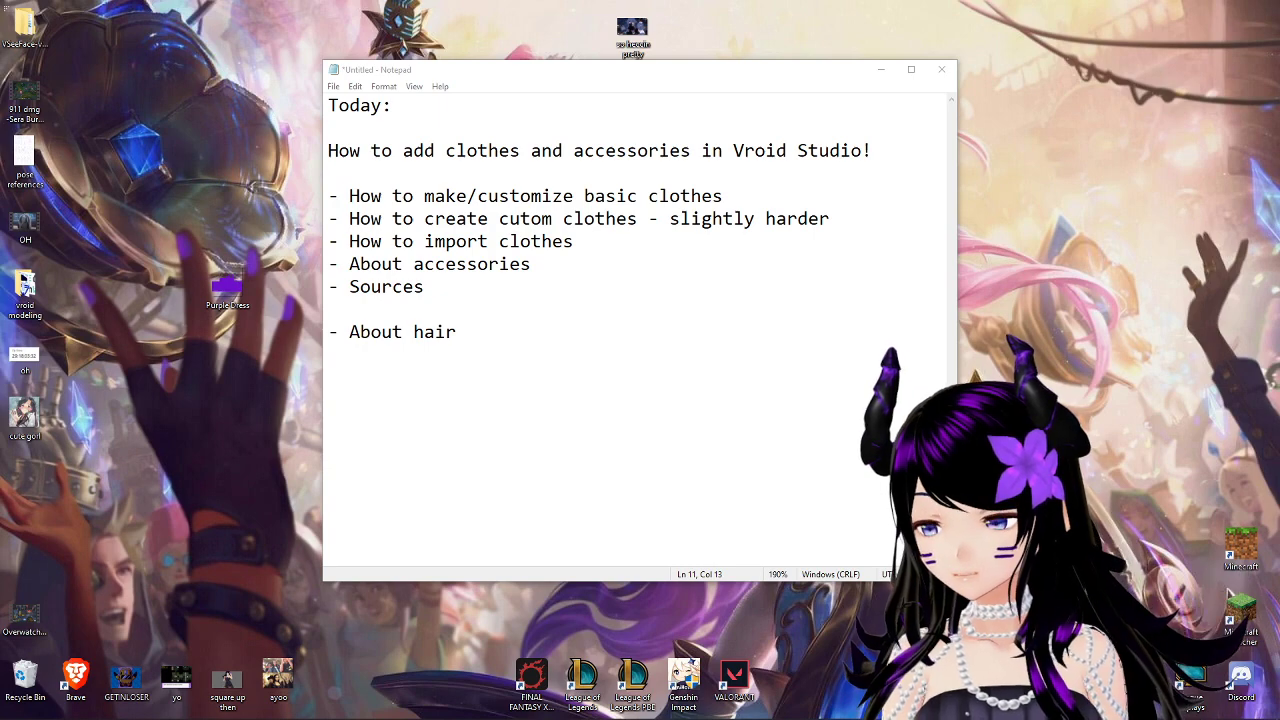
key(super+d)
key(super+d)
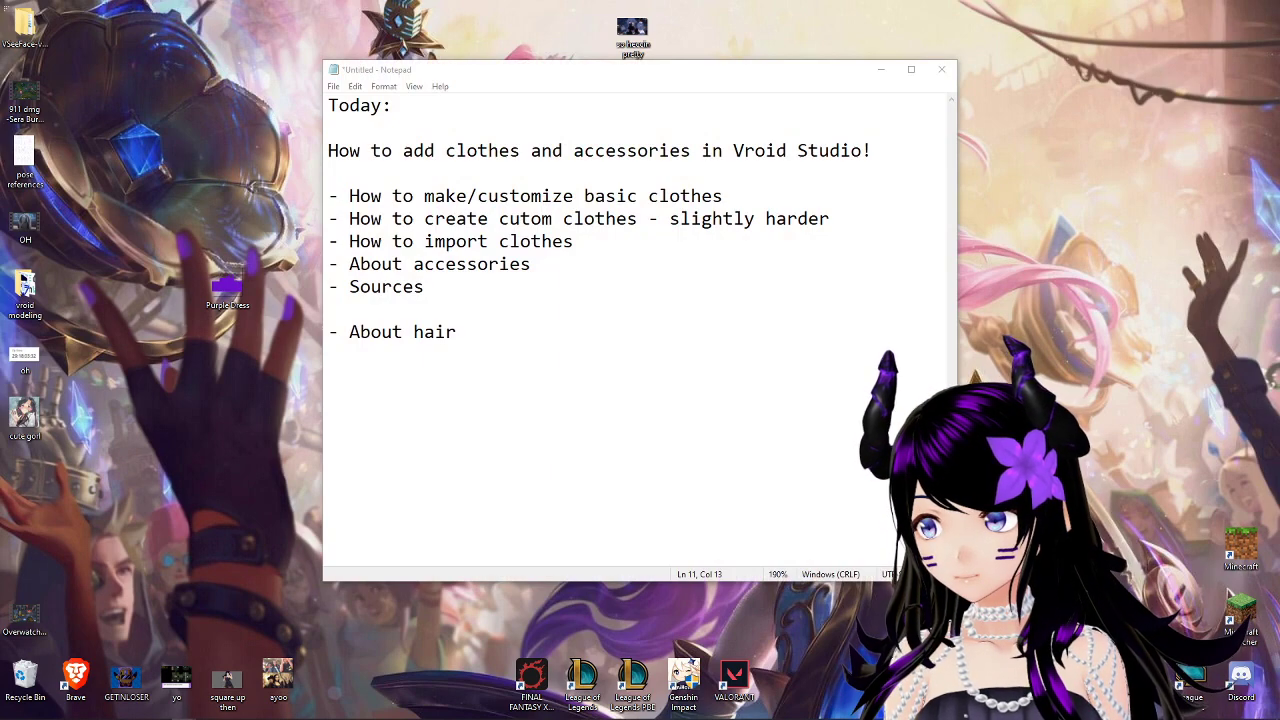
Switch to the Brave browser and run a web search for pink flowers.
key(alt+Tab)
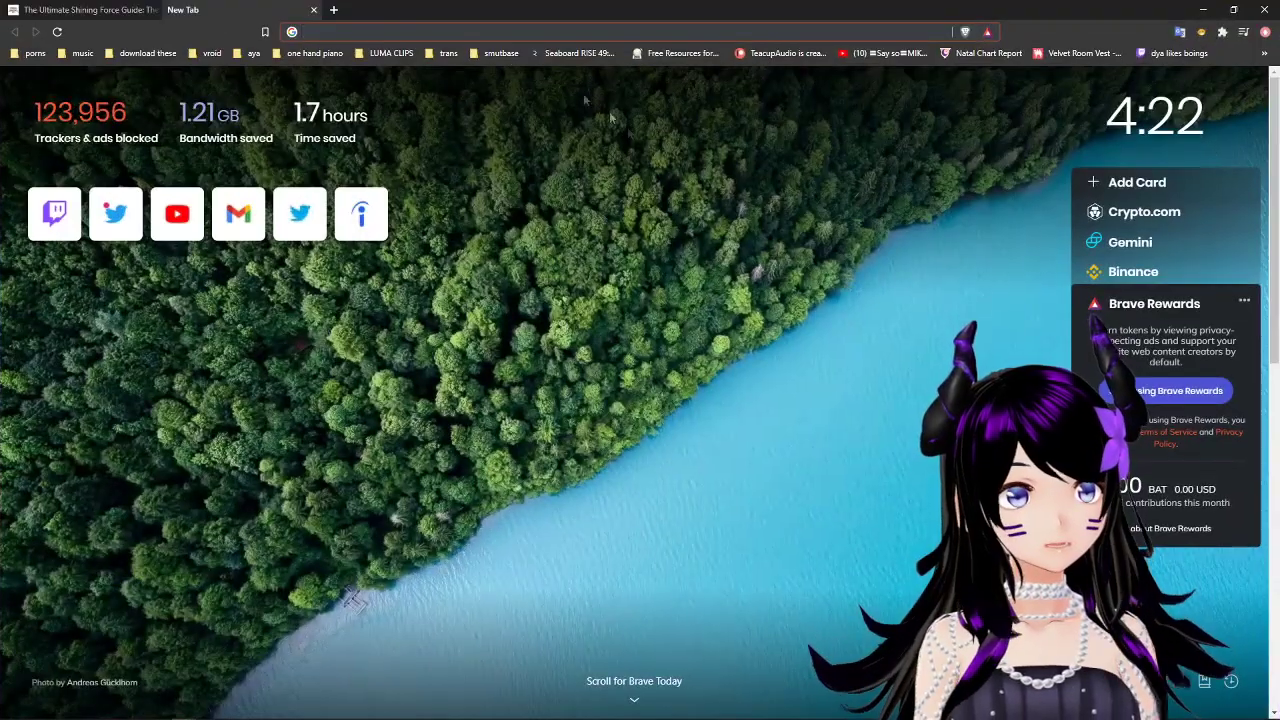
click(503, 31)
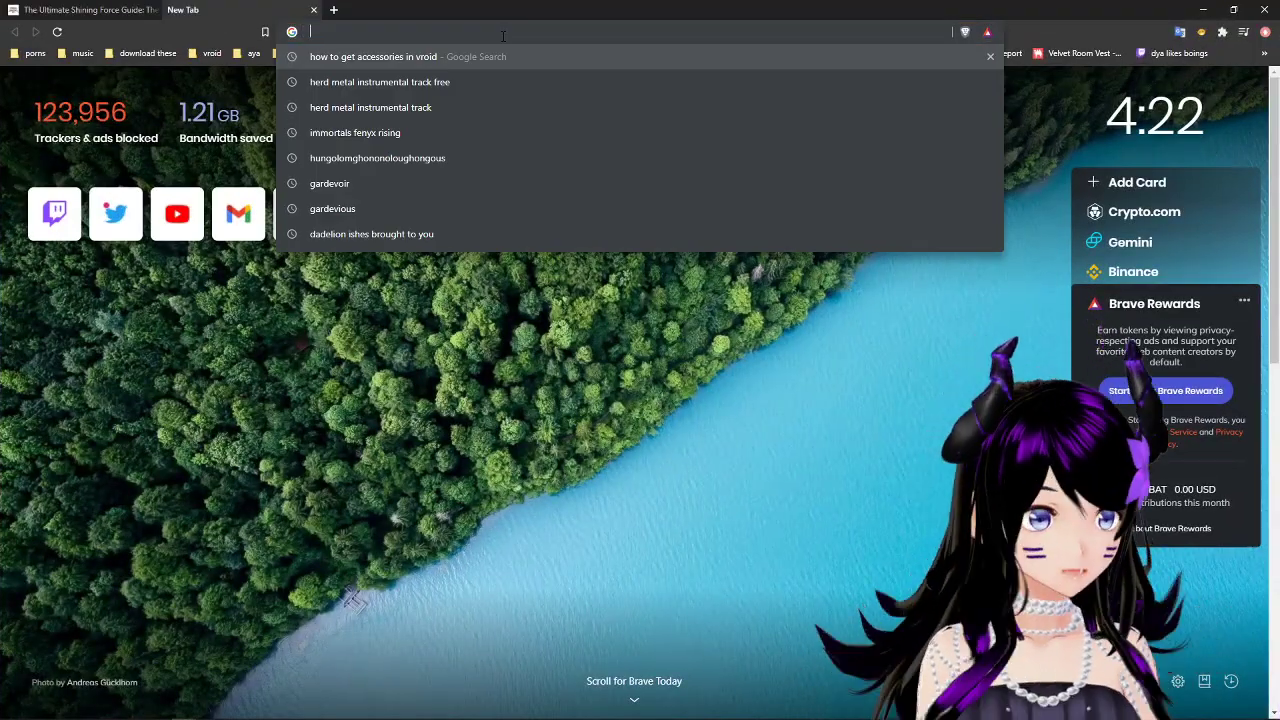
text(goo)
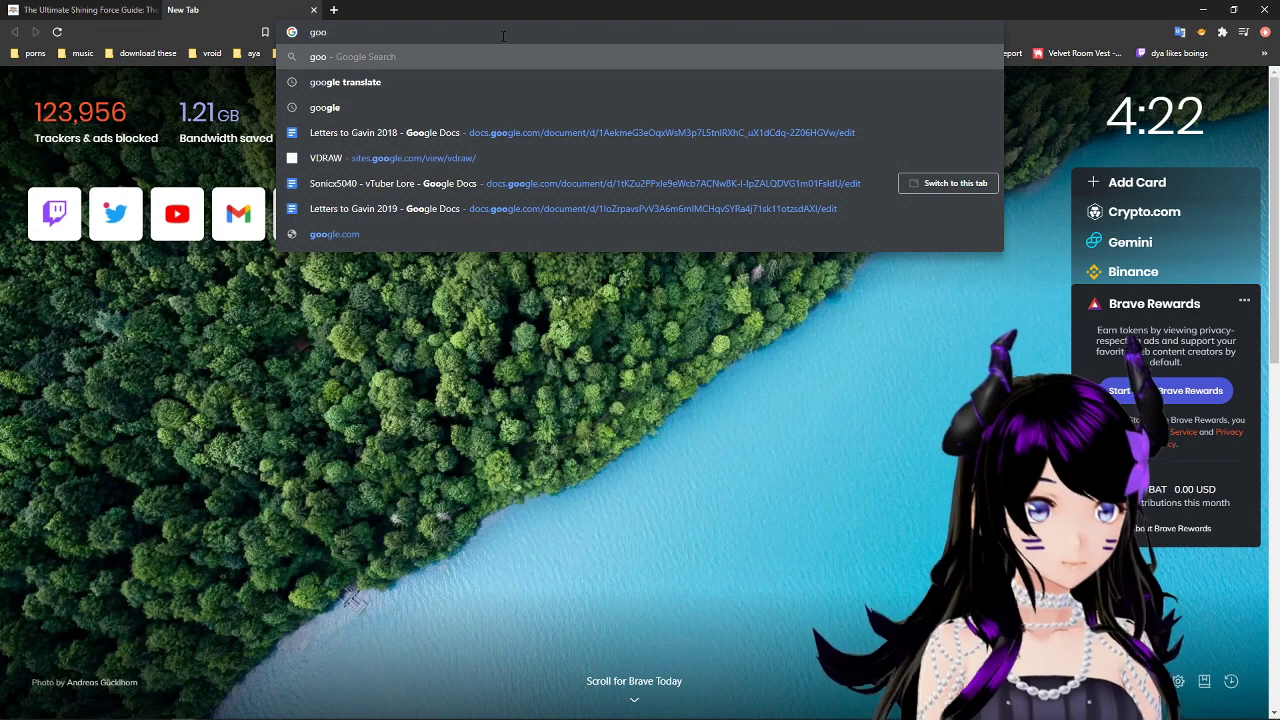
key(BackSpace)
key(BackSpace)
key(BackSpace)
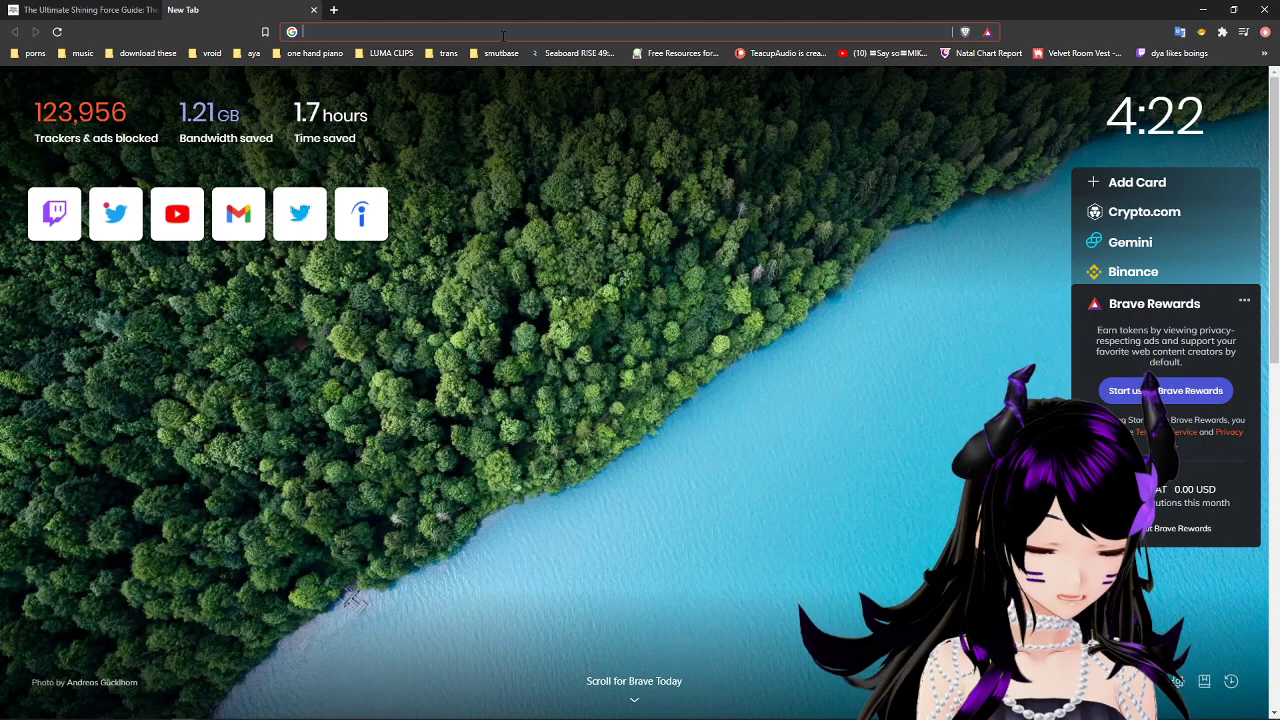
text(pink flowe)
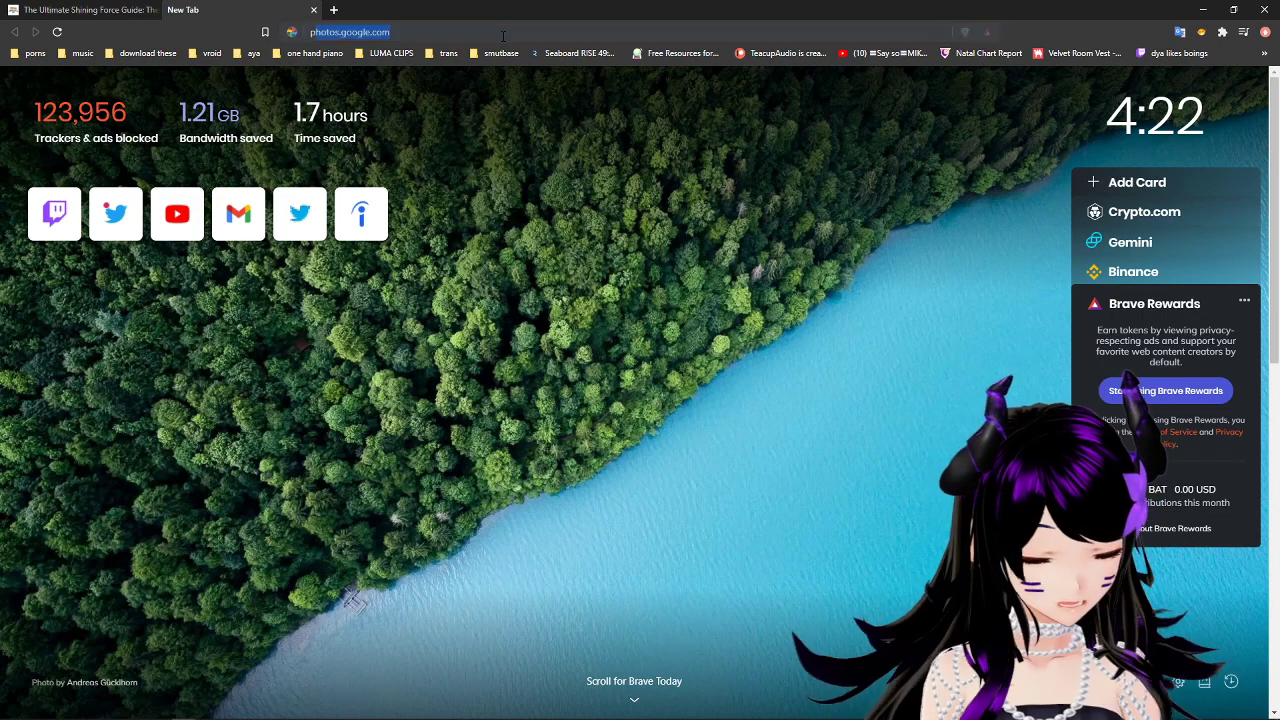
text(rs)
key(Return)
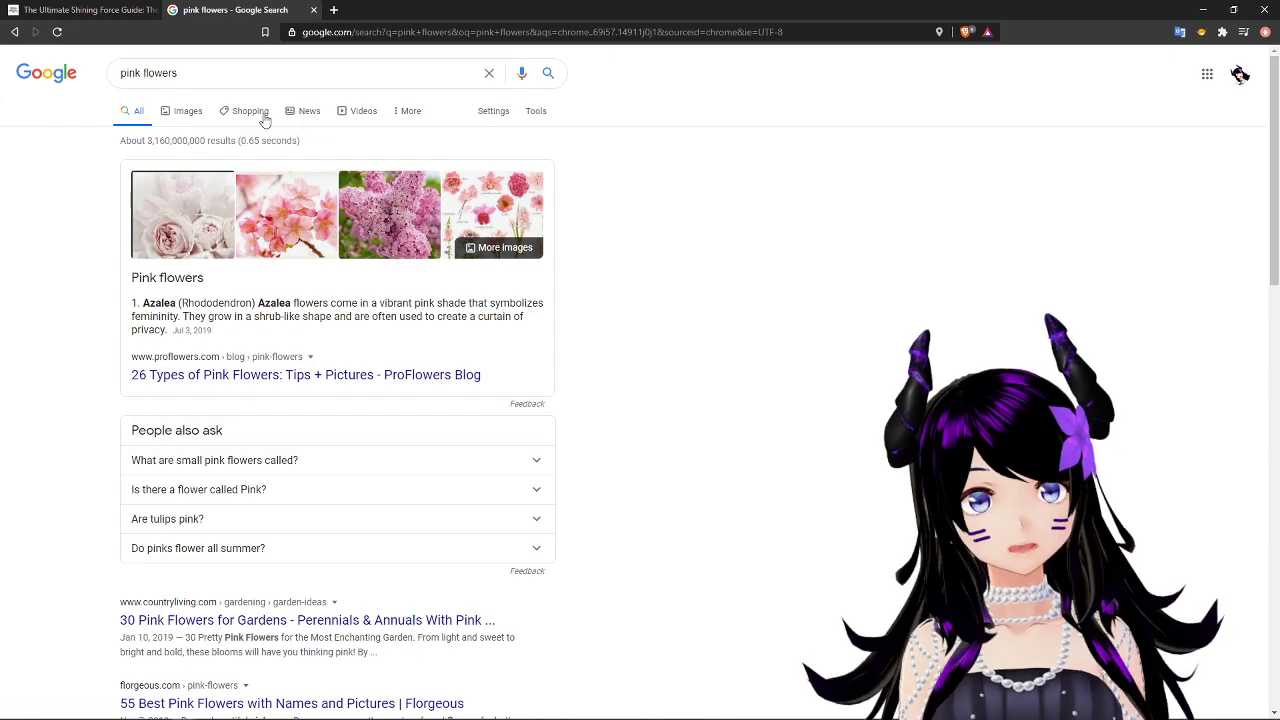
Show the image results for pink flowers and open the 1940s vintage wallpaper picture with pink flowers on gray.
click(190, 114)
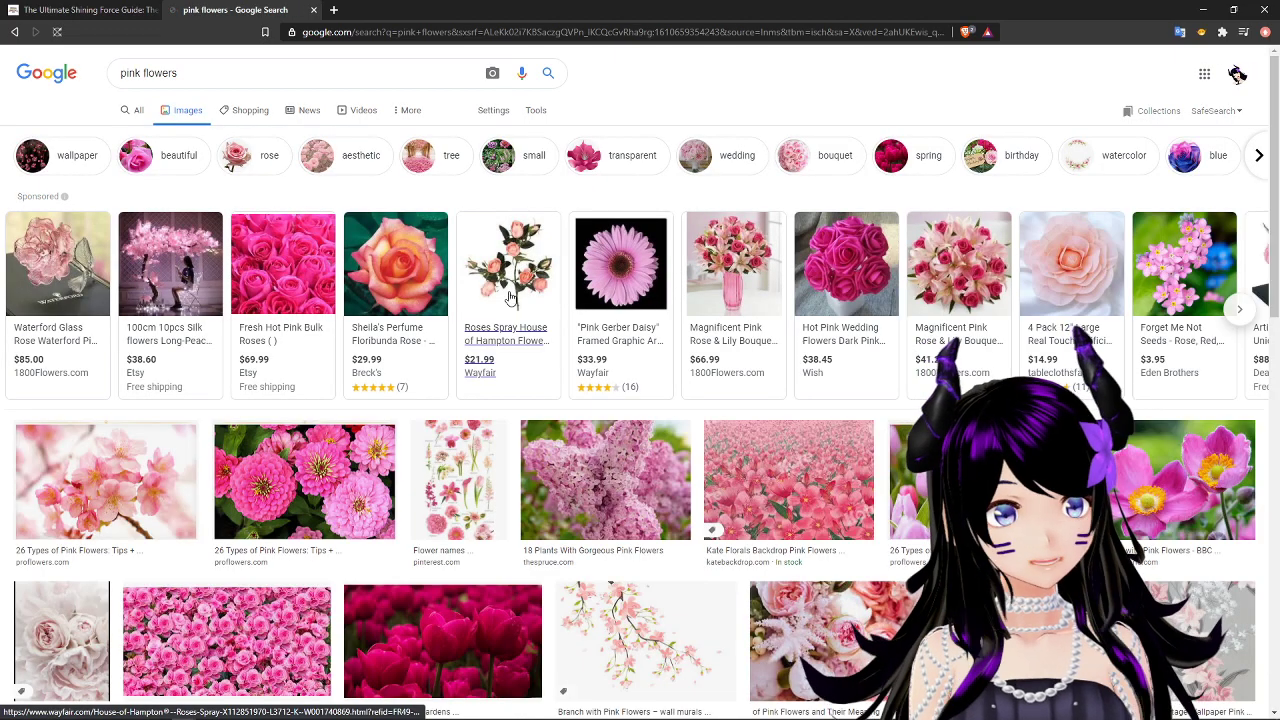
scroll(517, 291, down, 2)
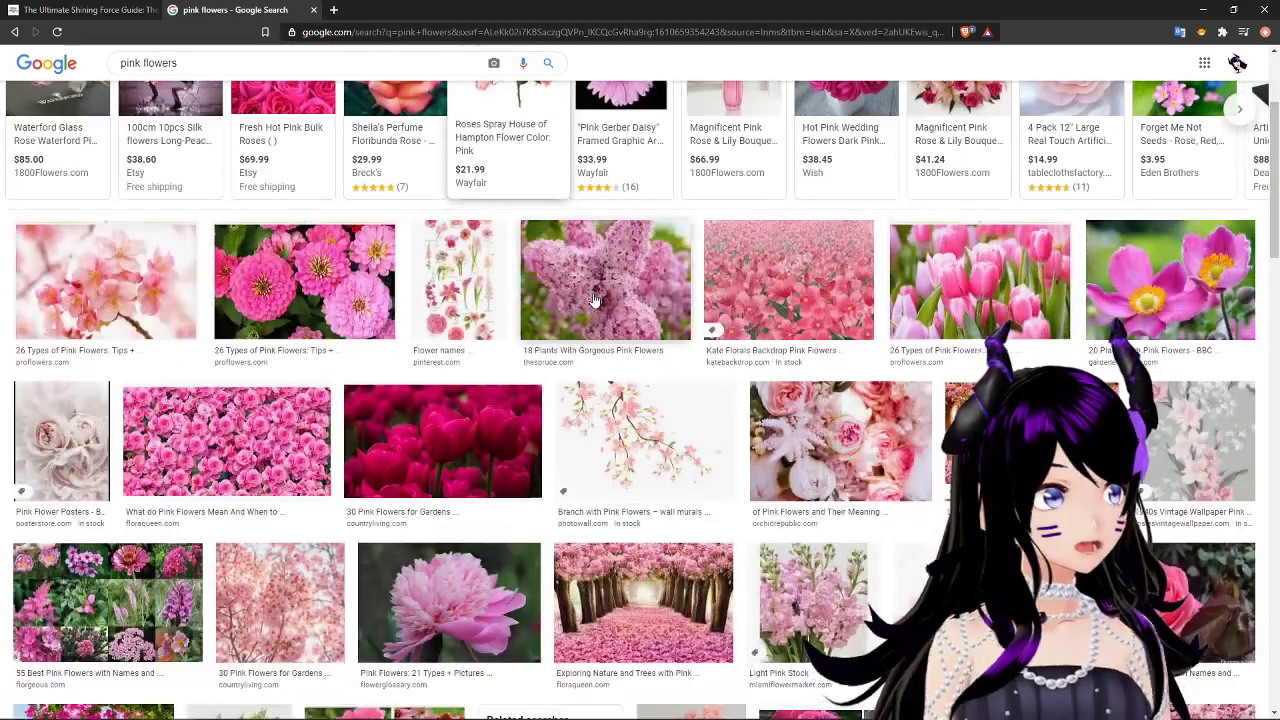
scroll(593, 300, down, 3)
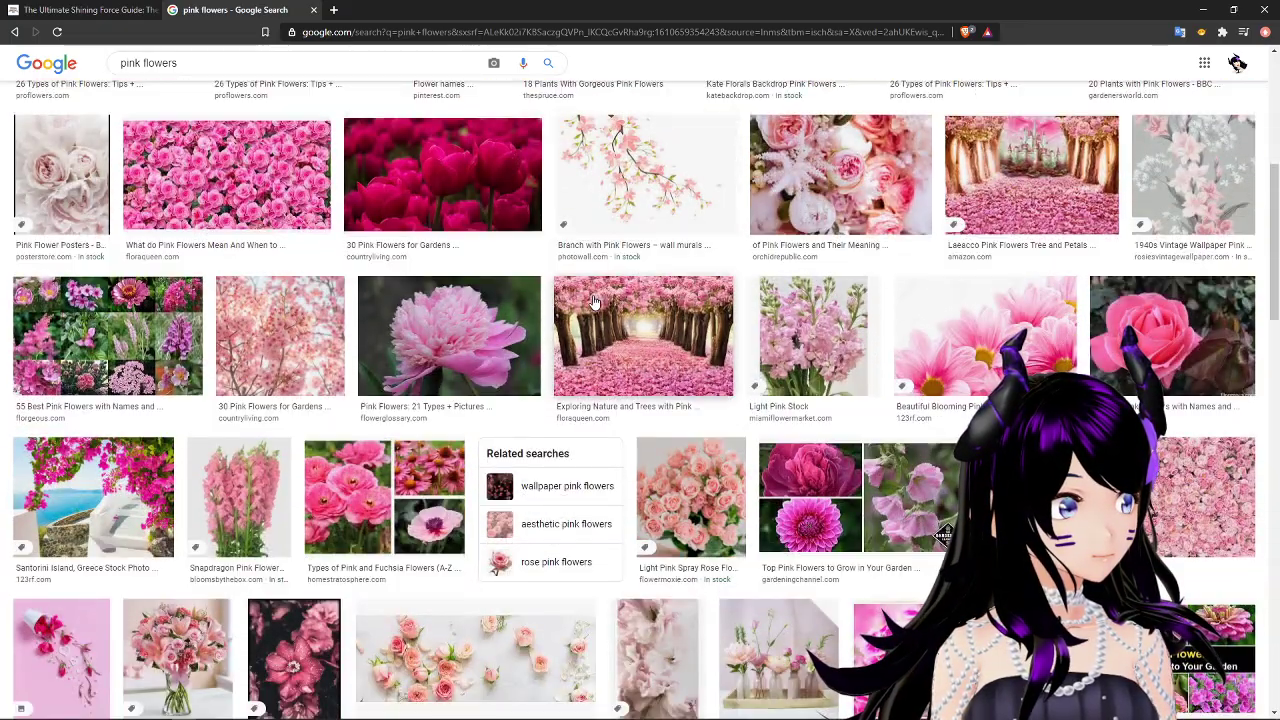
click(1180, 178)
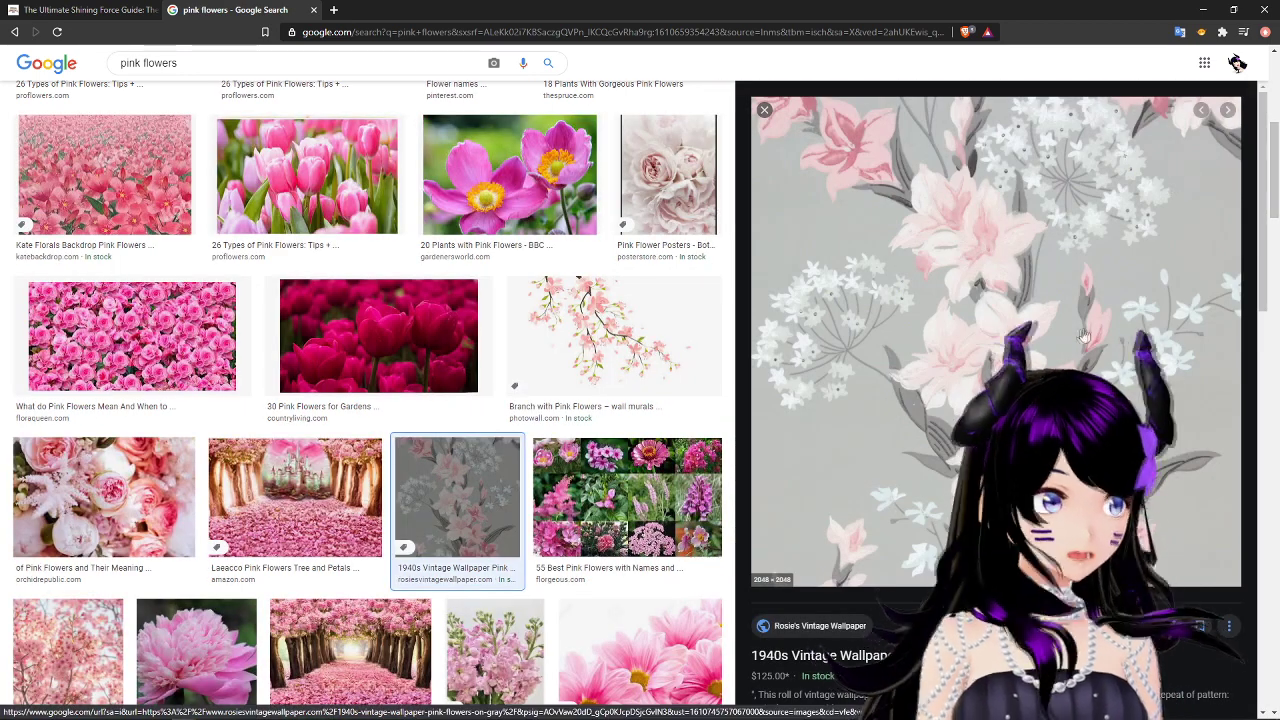
Save the vintage wallpaper picture to the Desktop under the name Pink Flour.
right_click(978, 316)
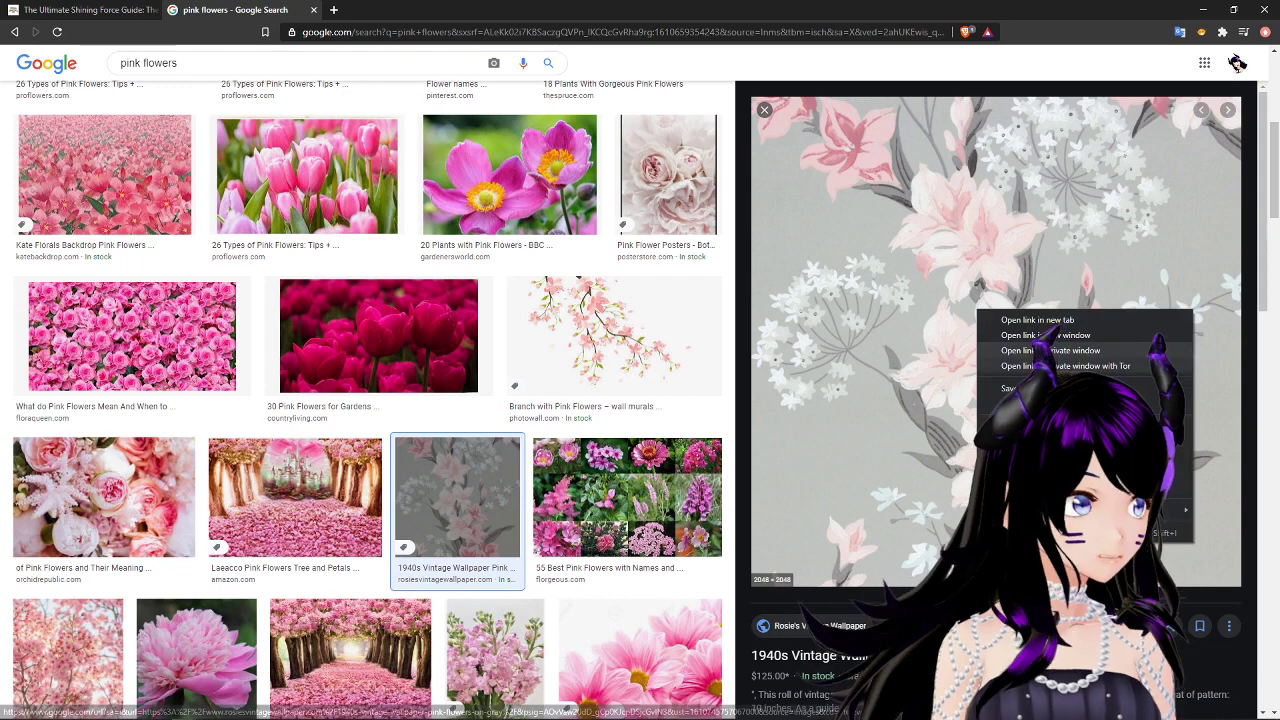
click(1014, 362)
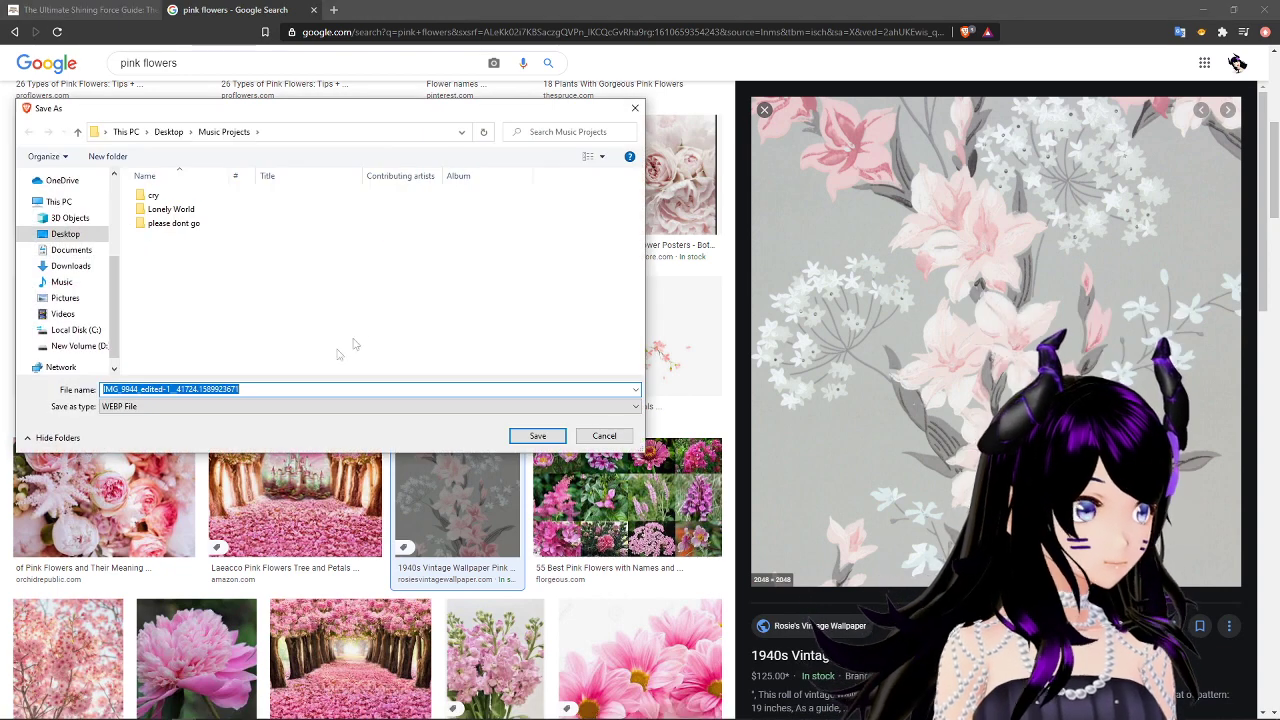
click(168, 131)
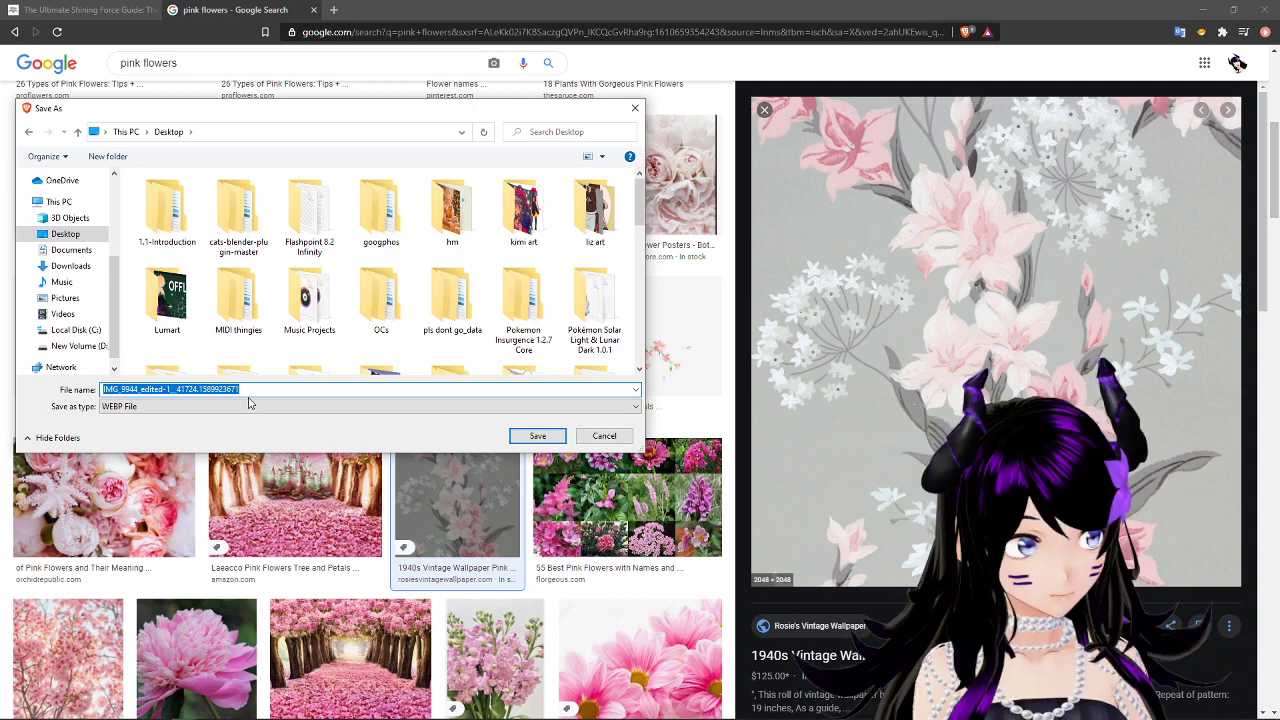
text(Pink Fl)
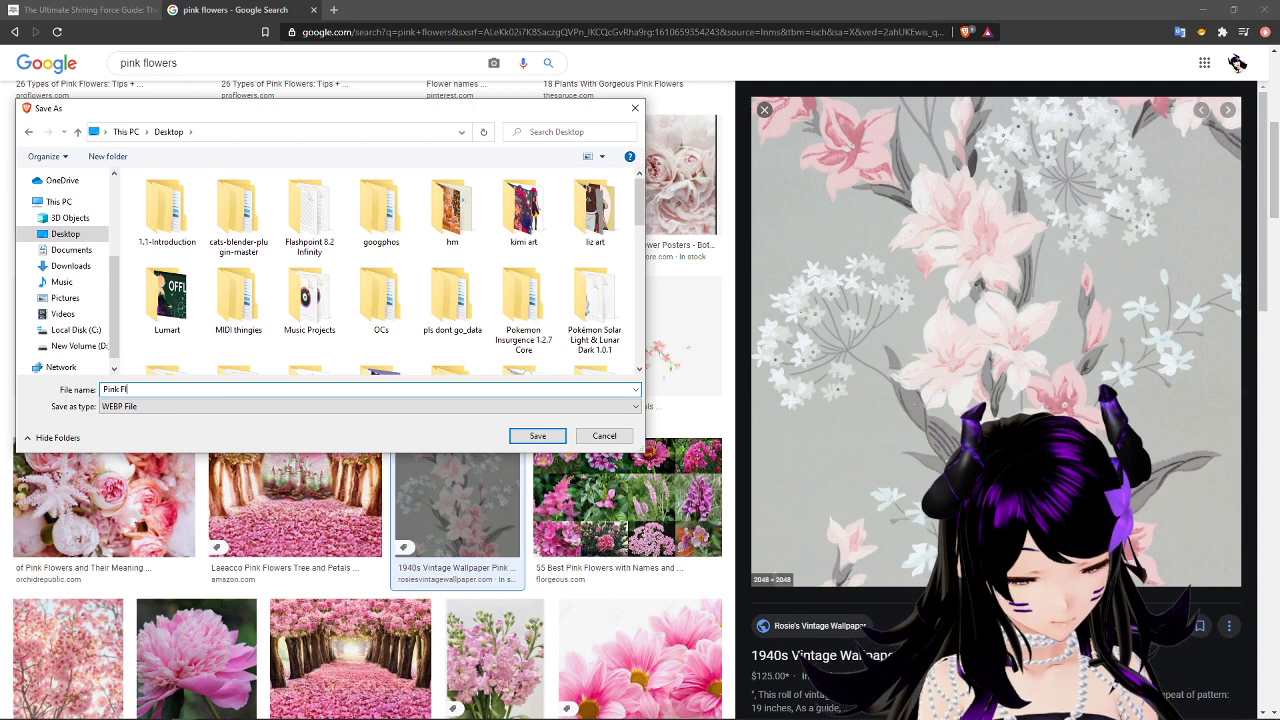
text(our)
key(Return)
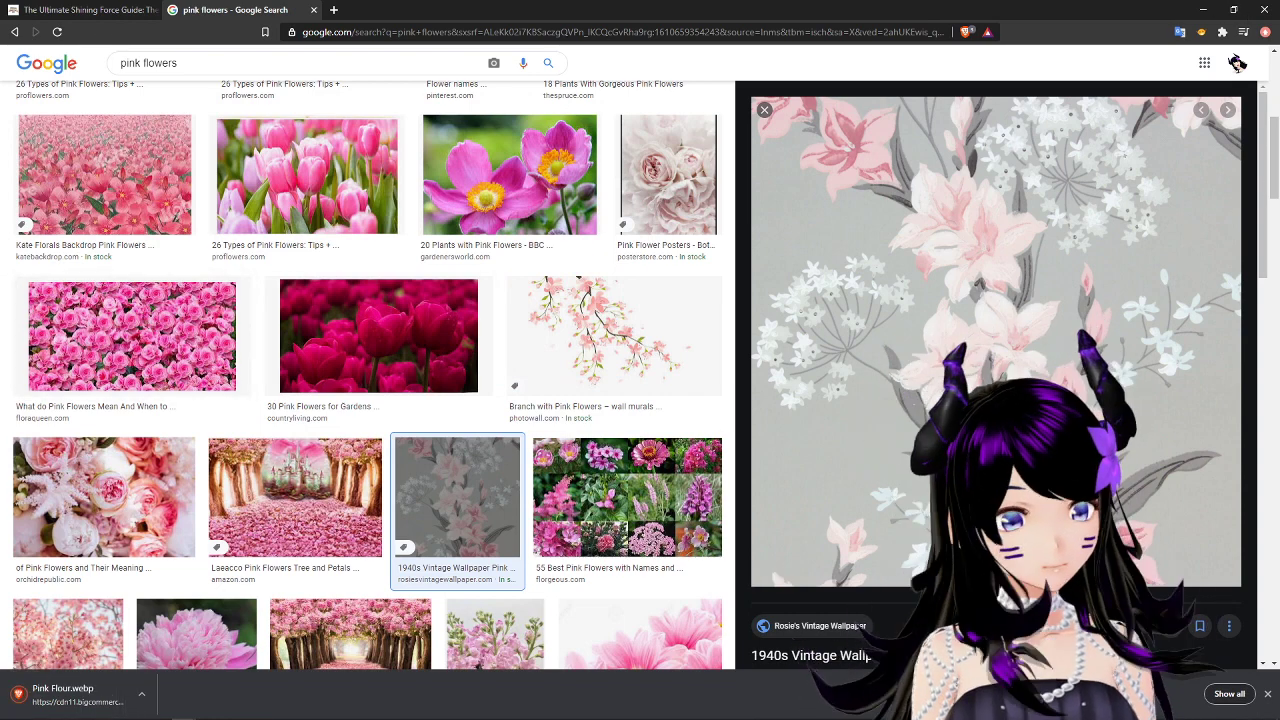
Minimize the browser and move the downloaded Pink Flour image directly below Purple Dress on the desktop.
click(1203, 9)
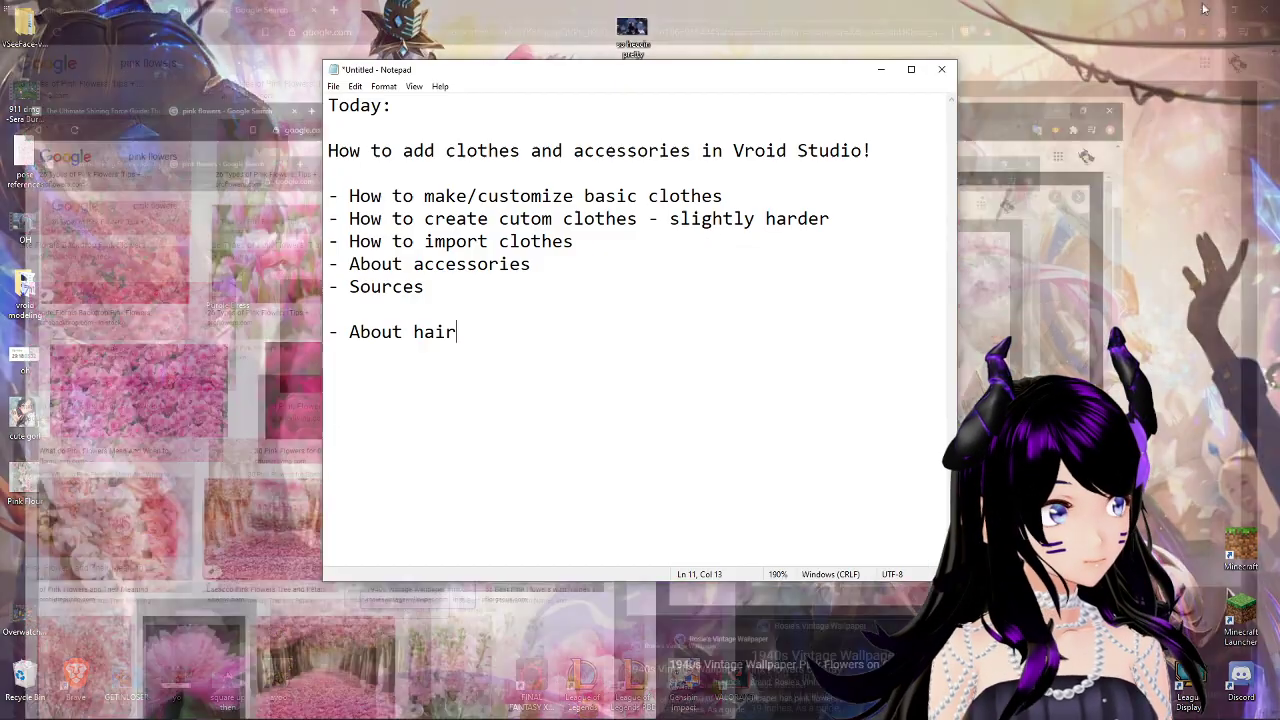
drag(165, 390, 226, 350)
drag(182, 250, 256, 445)
click(256, 444)
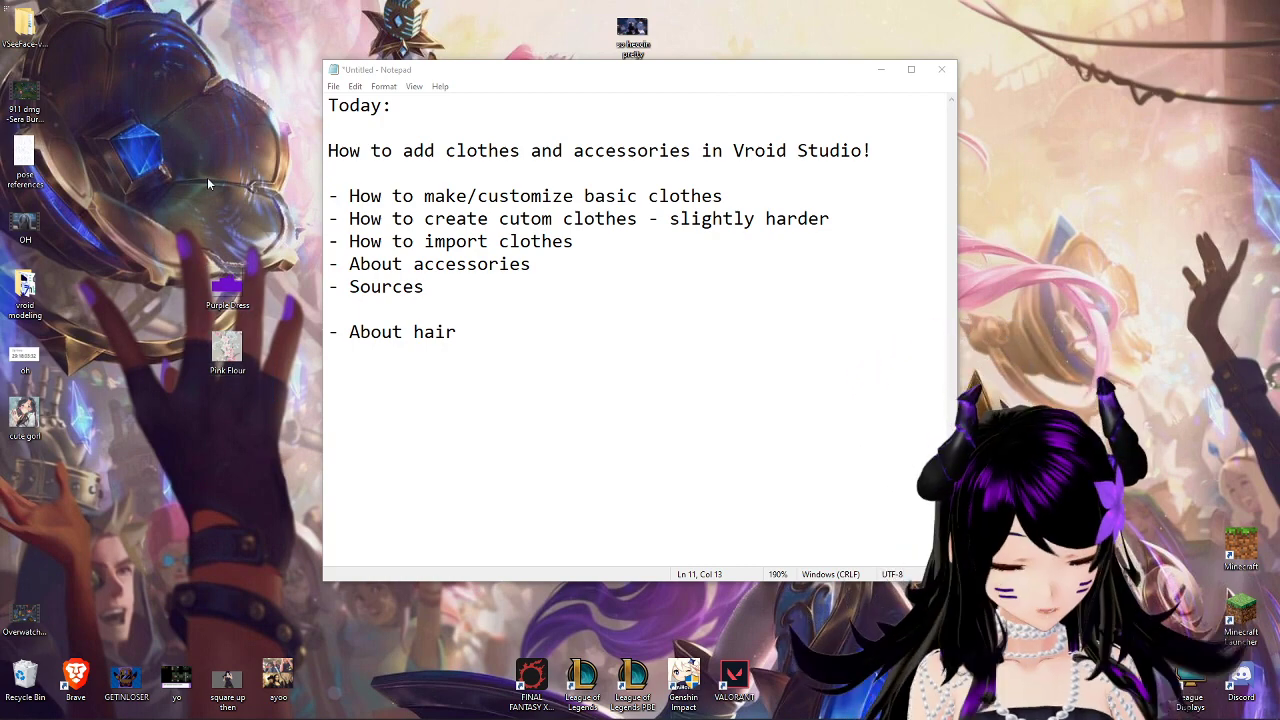
Launch GIMP and move its startup window aside.
key(super)
text(gimp)
key(Return)
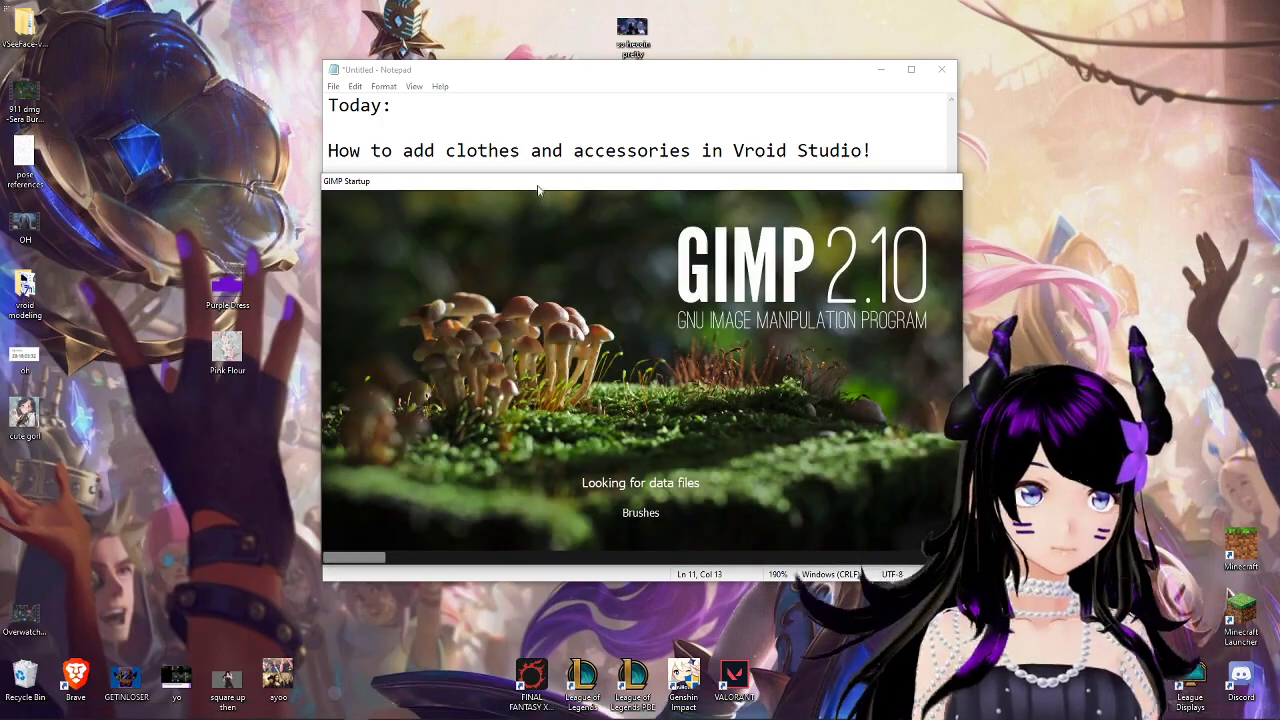
drag(537, 184, 726, 109)
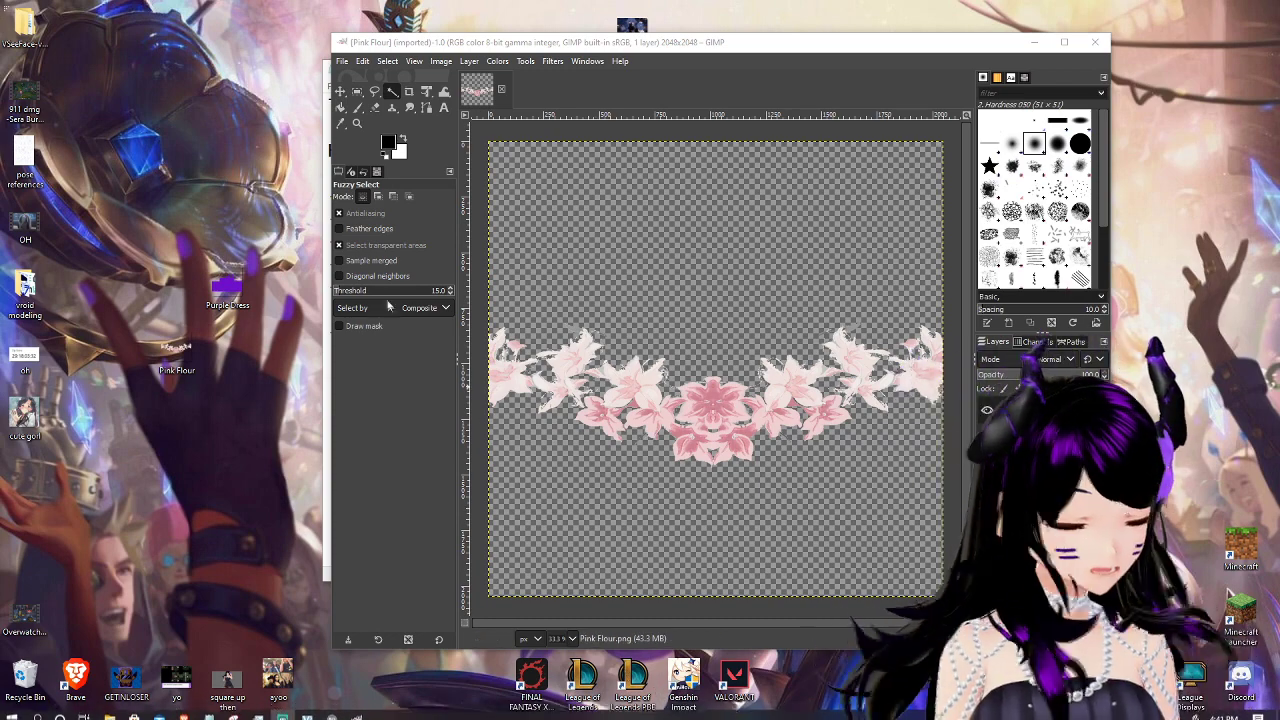
Delete the existing flower layer from the image, then add Purple Dress and Pink Flour from the desktop as layers, flowers on top.
click(334, 76)
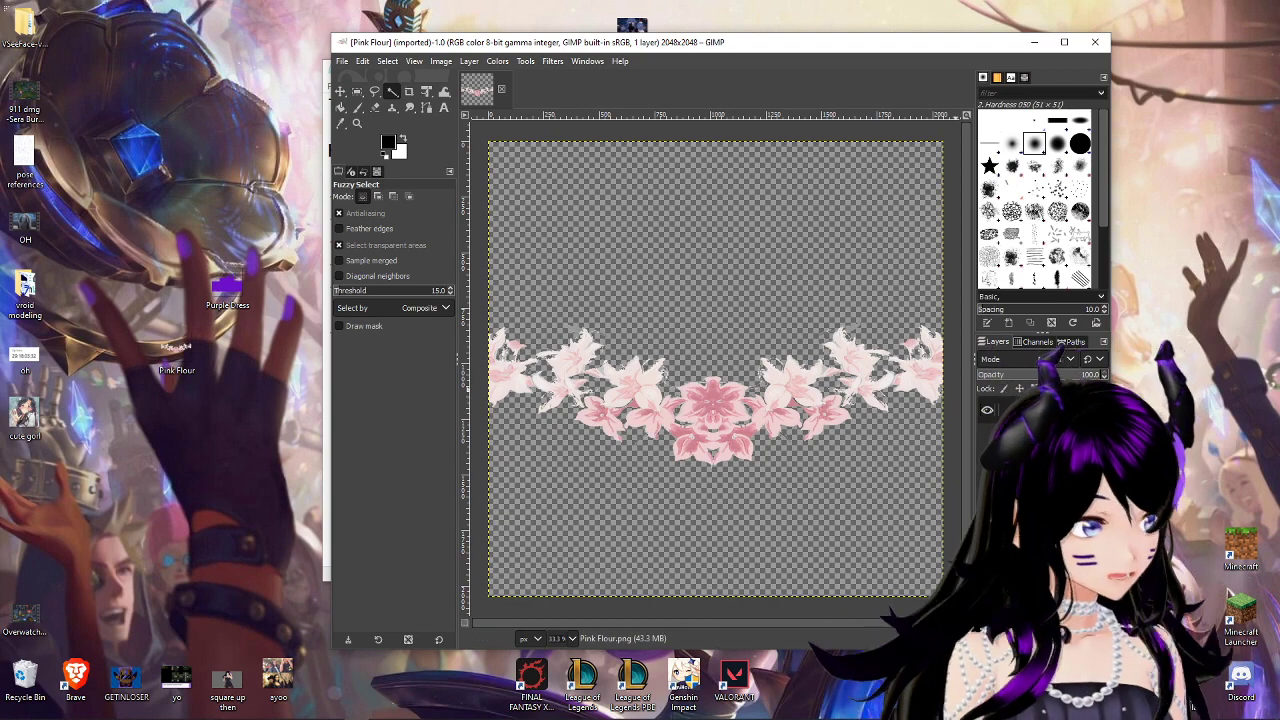
right_click(1084, 410)
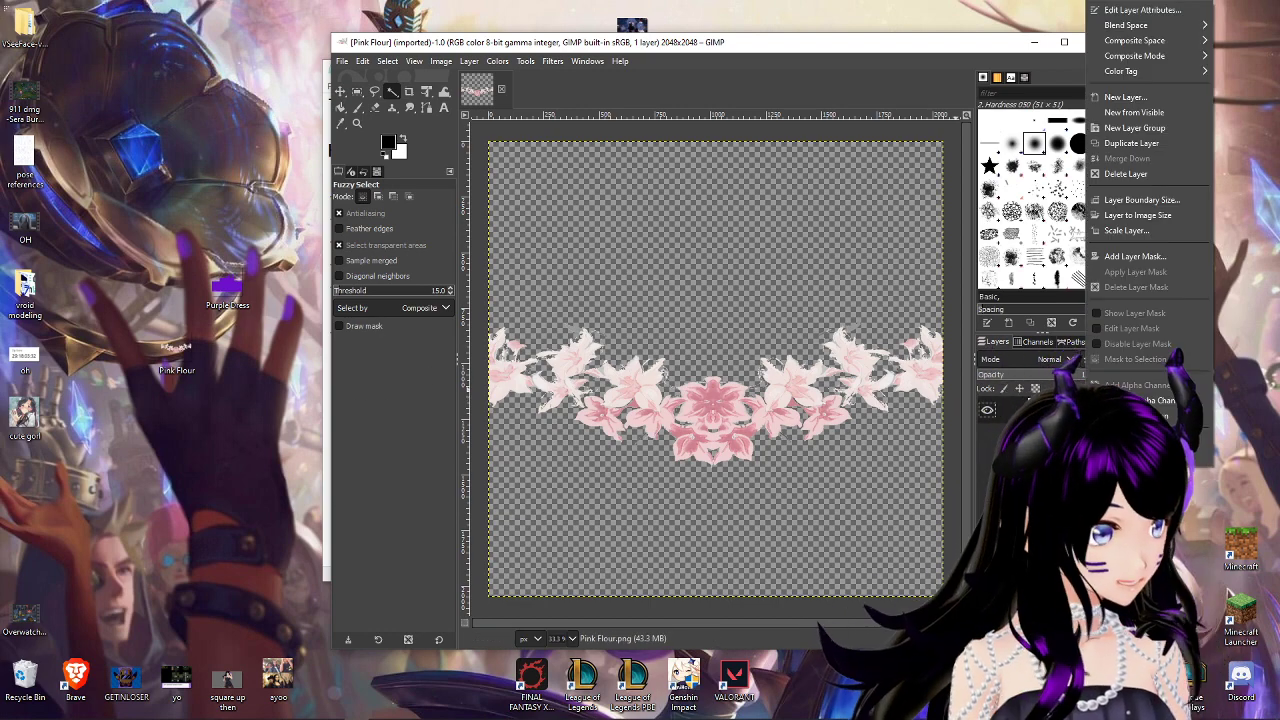
click(1125, 174)
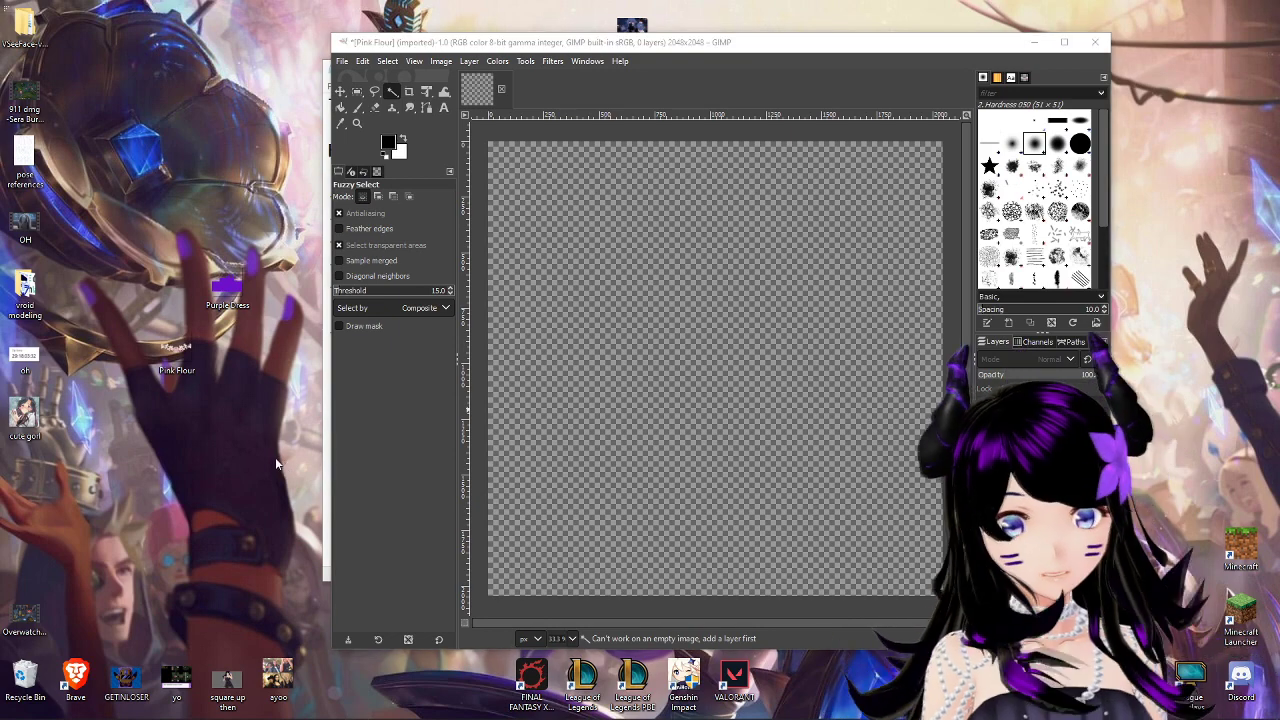
drag(227, 288, 643, 343)
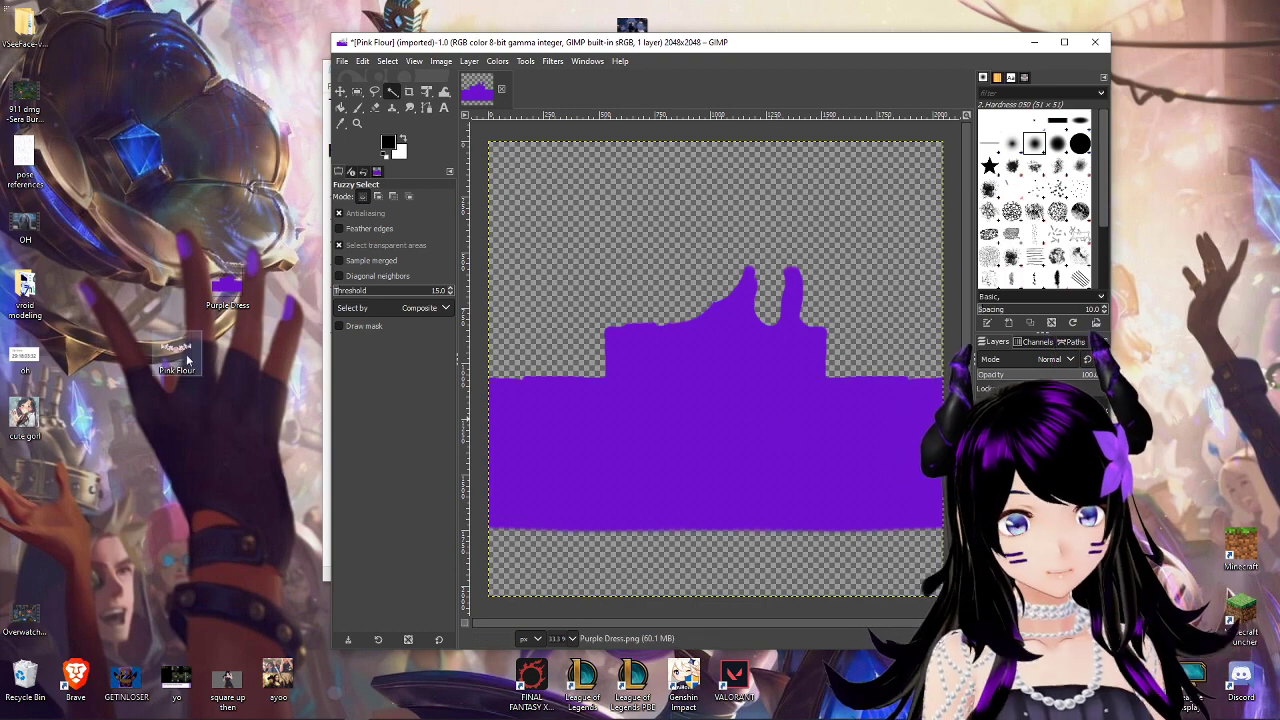
drag(202, 358, 699, 361)
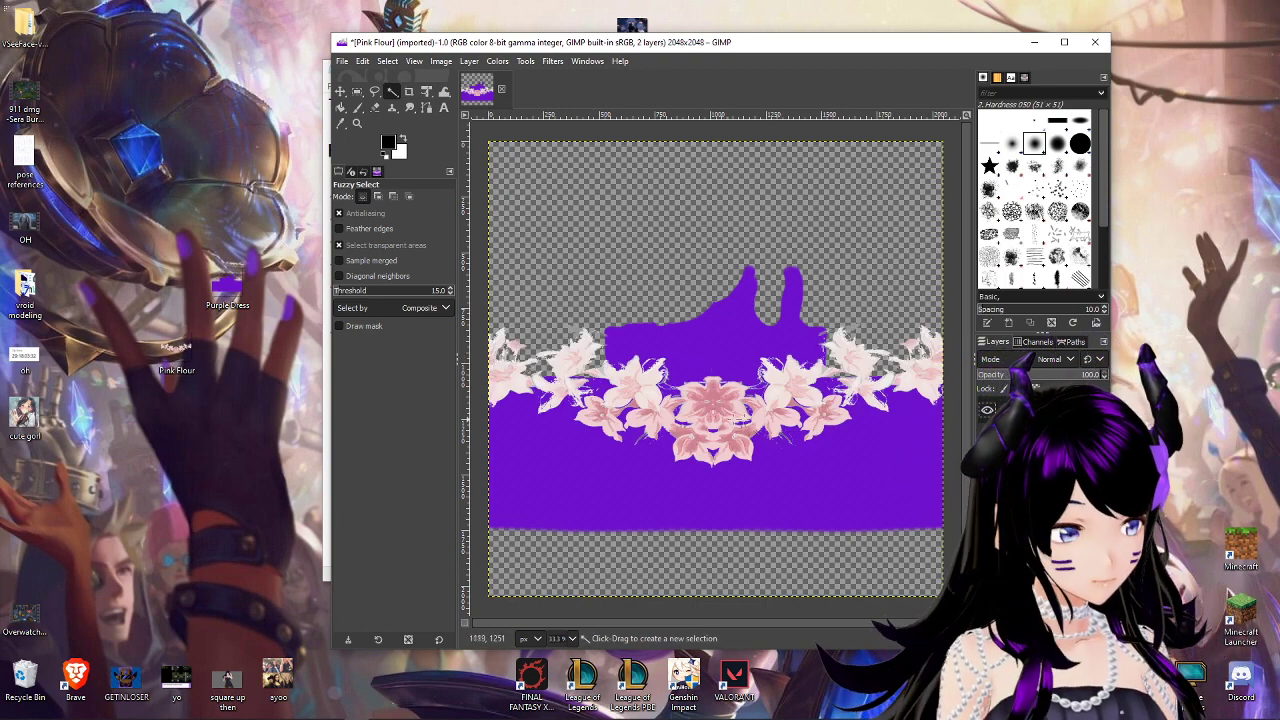
Move the pink flower layer straight down so the garland runs along the lower hem of the purple dress.
click(341, 91)
drag(726, 401, 741, 527)
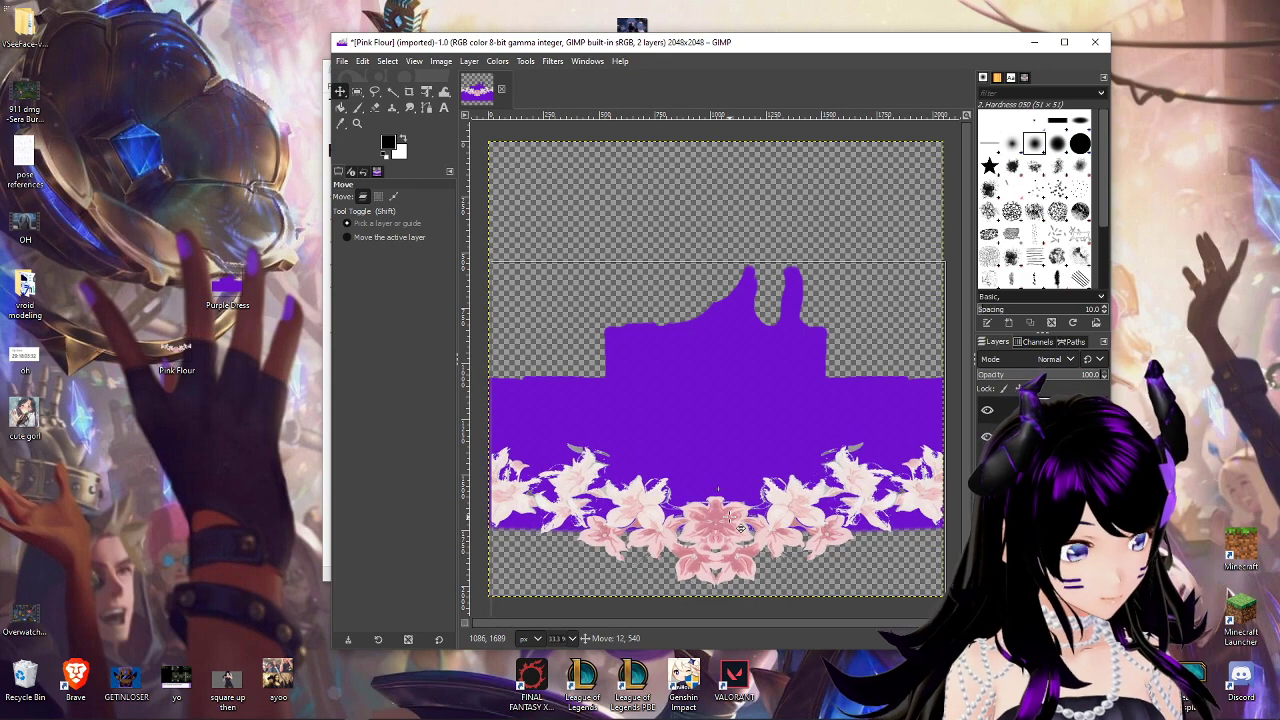
mouse_move(741, 527)
mouse_down()
mouse_move(739, 544)
mouse_move(728, 531)
mouse_up()
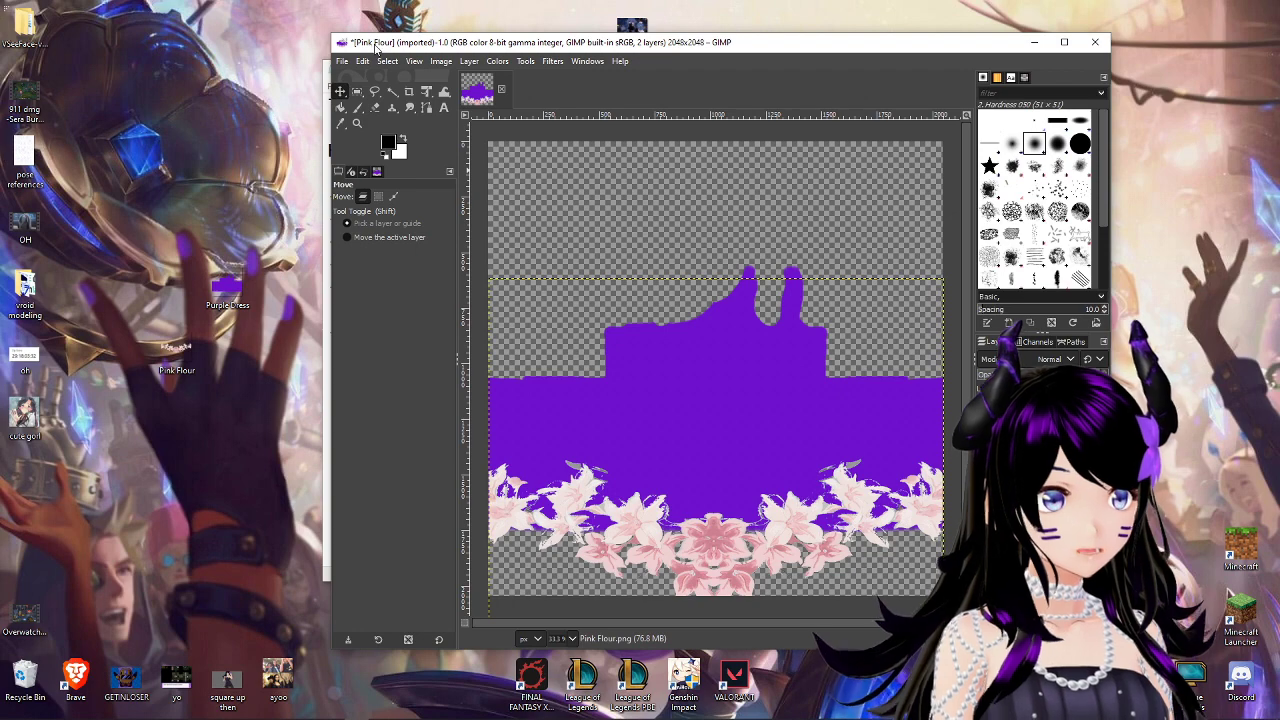
Export the combined image to the Desktop as Purple Flour Dress.png, keeping the PNG export options at compression level 9.
click(342, 61)
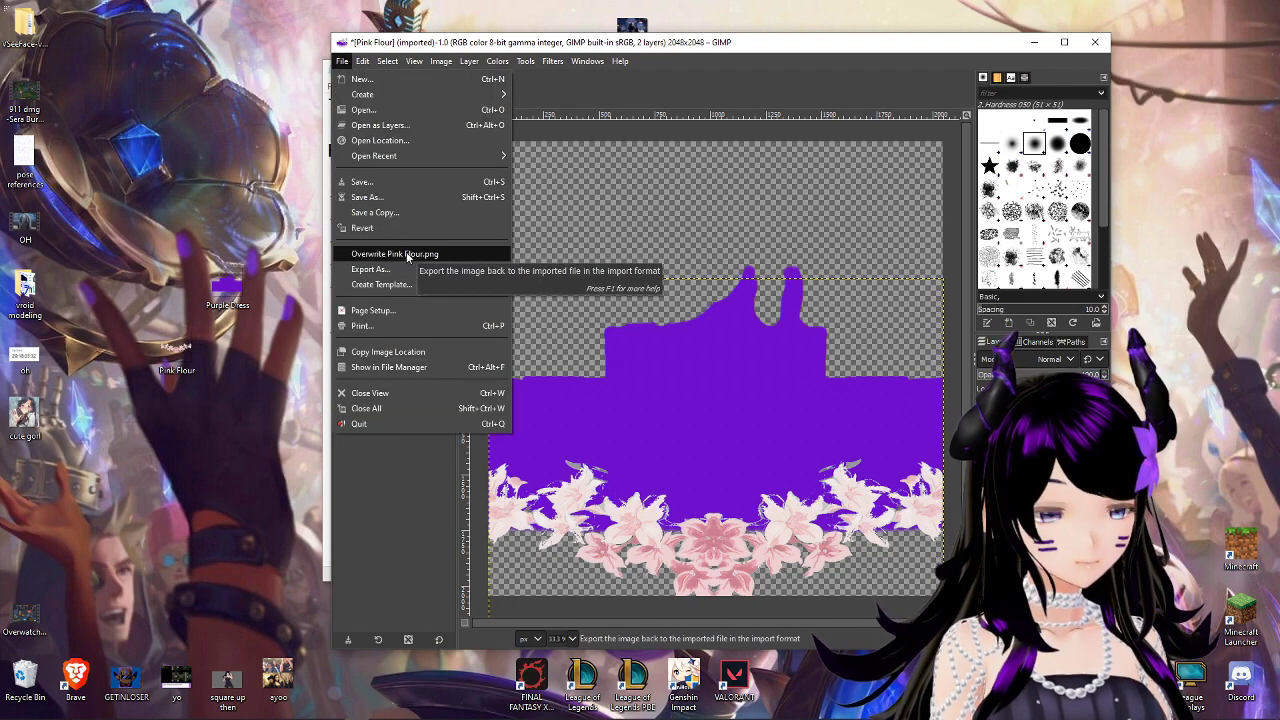
click(441, 271)
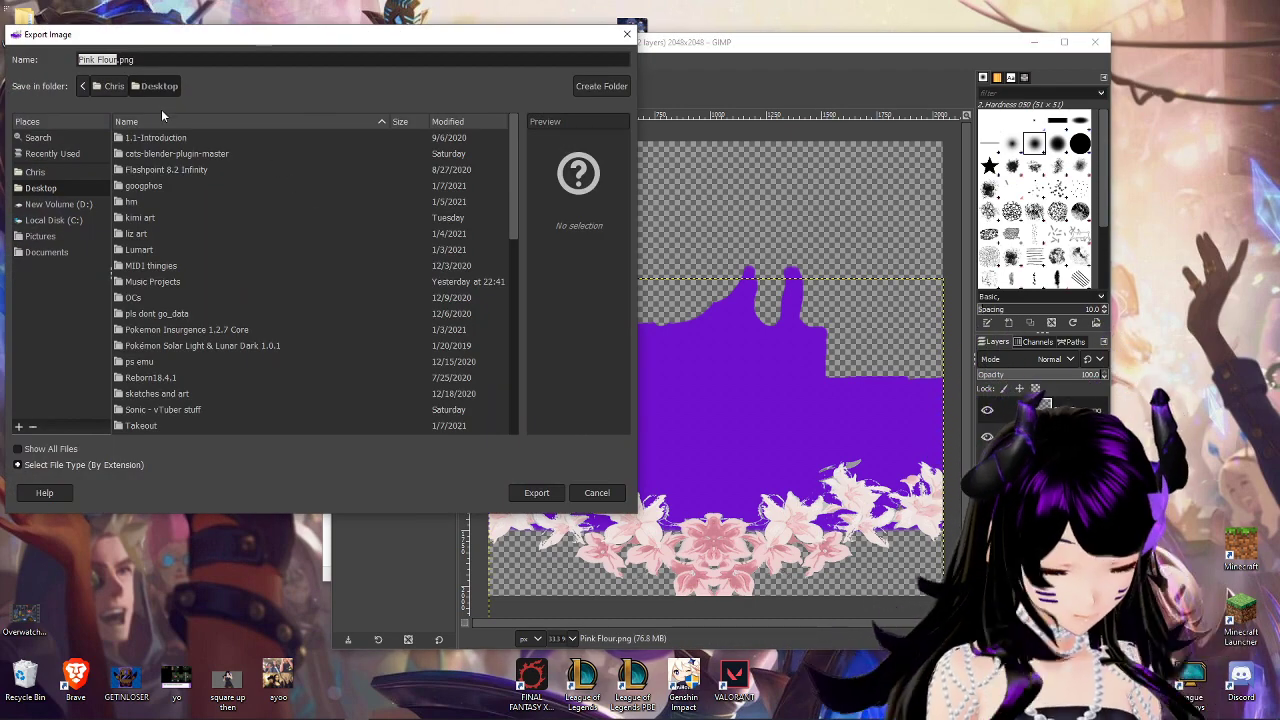
text(Purple)
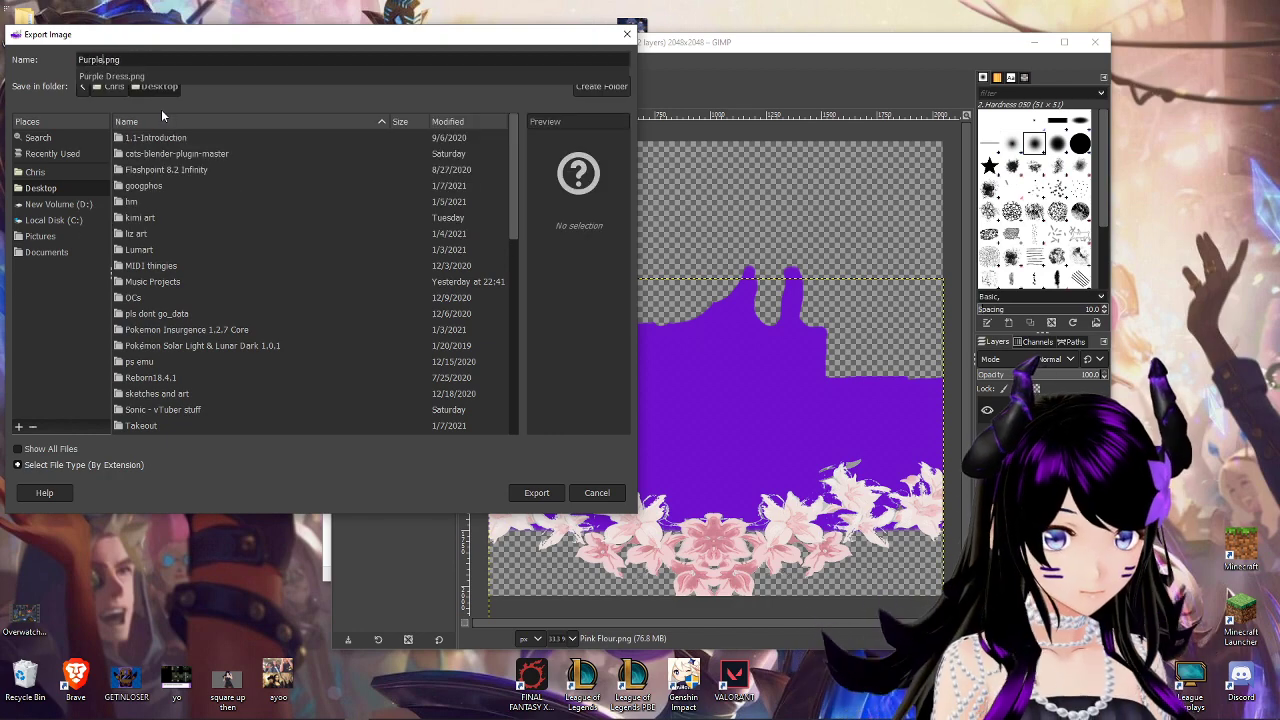
text( Flour Dress)
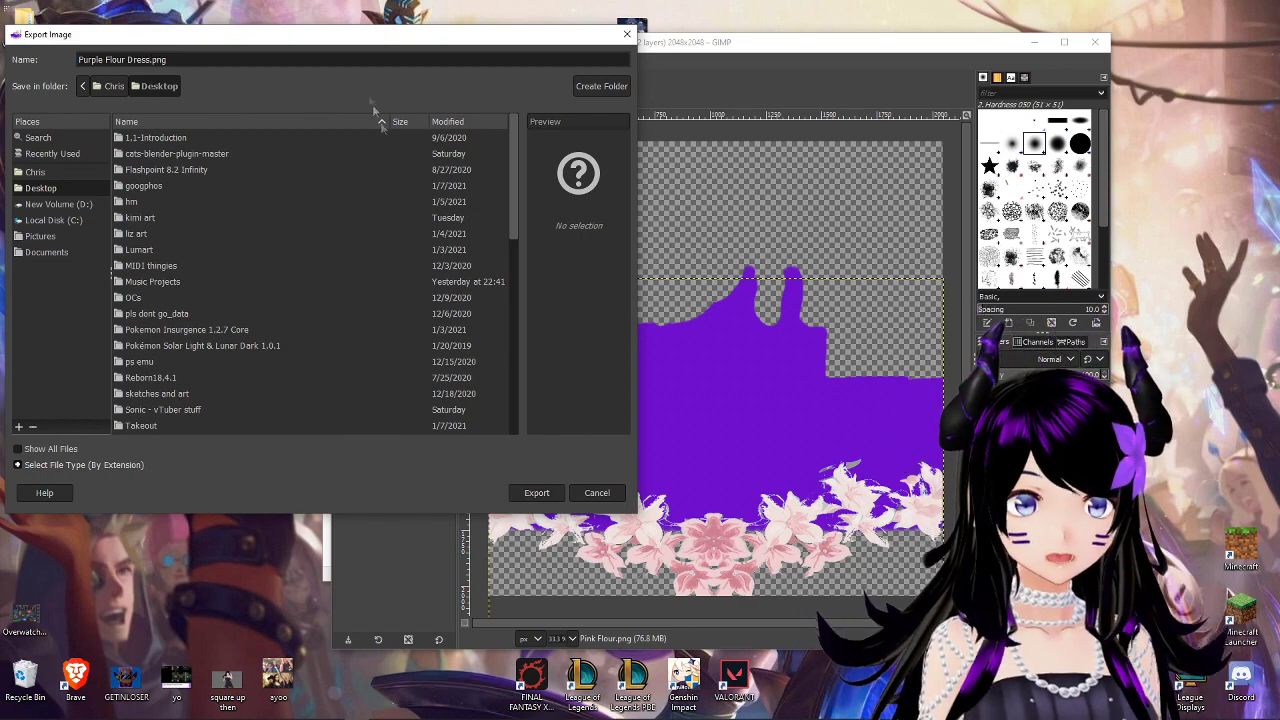
click(536, 493)
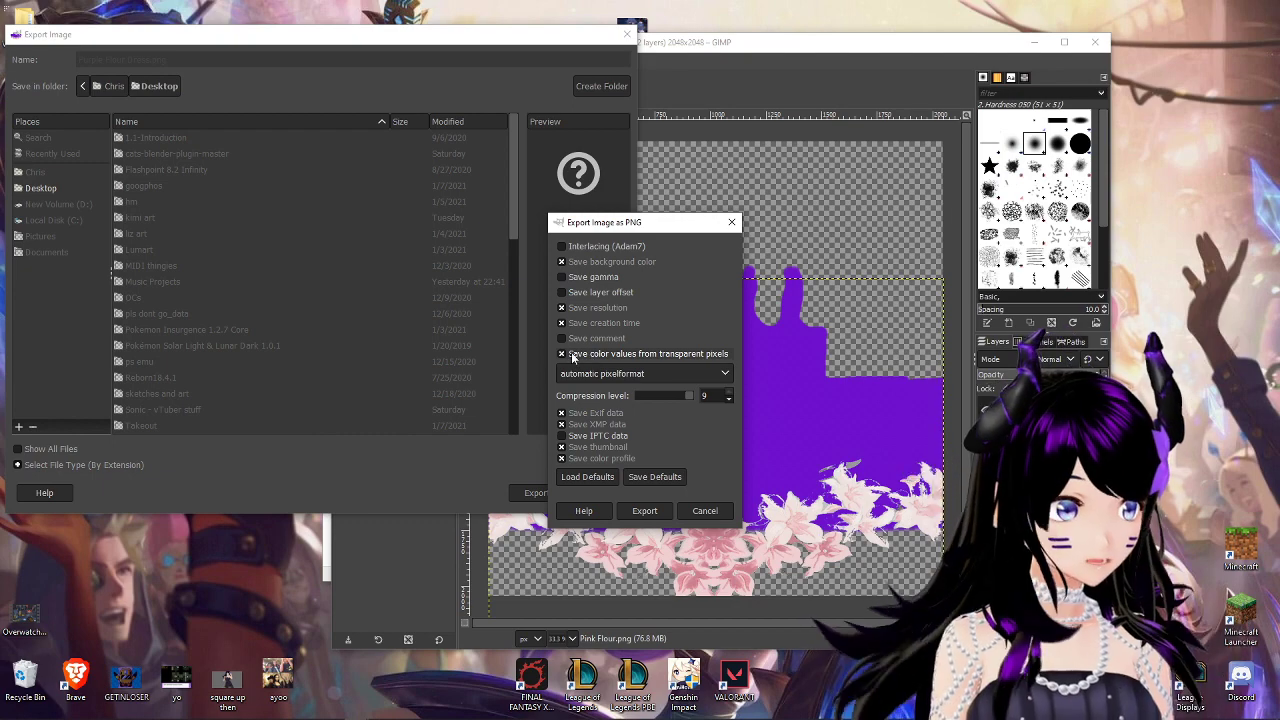
click(644, 510)
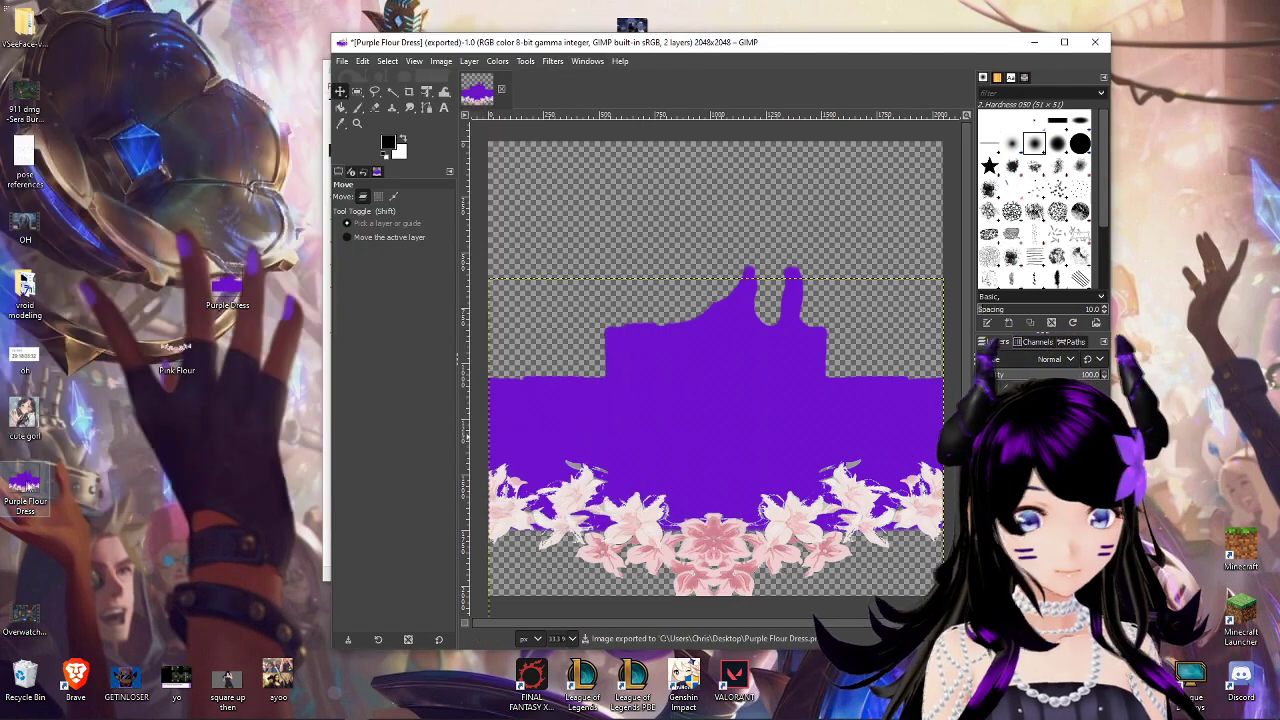
Move the exported Purple Flour Dress image below Pink Flour on the desktop and close GIMP.
drag(24, 485, 228, 420)
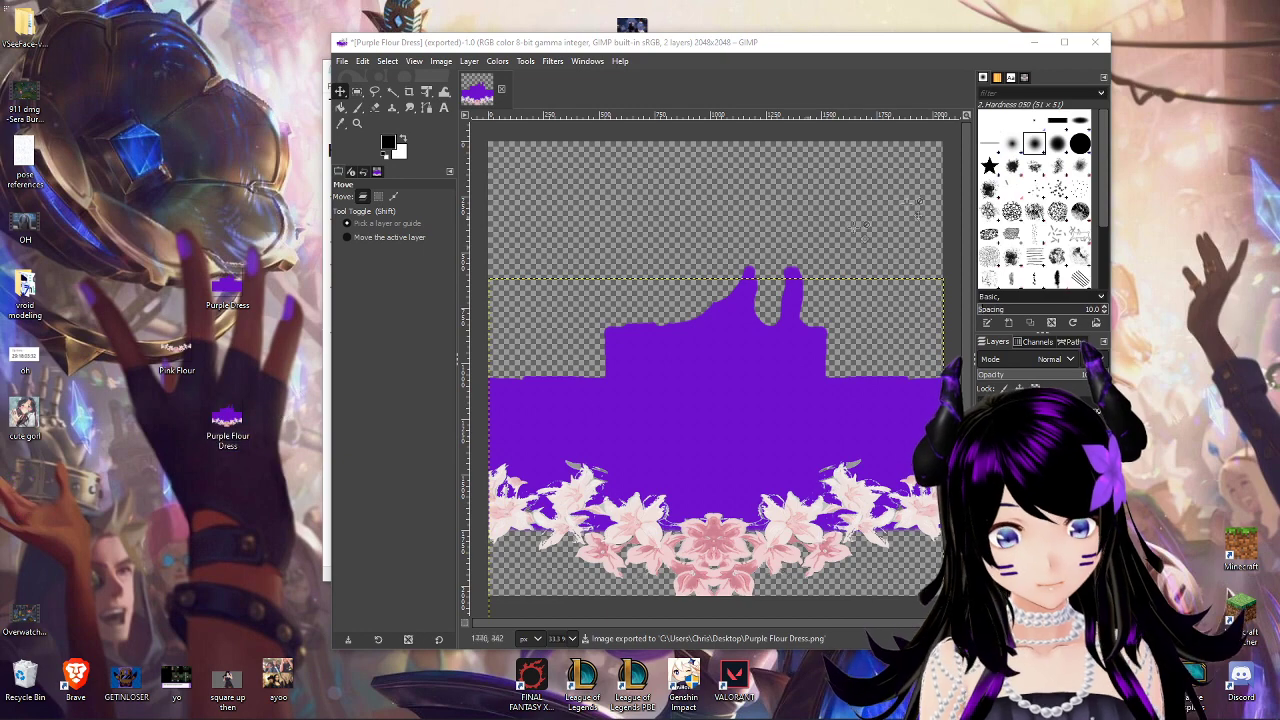
click(1095, 44)
click(274, 284)
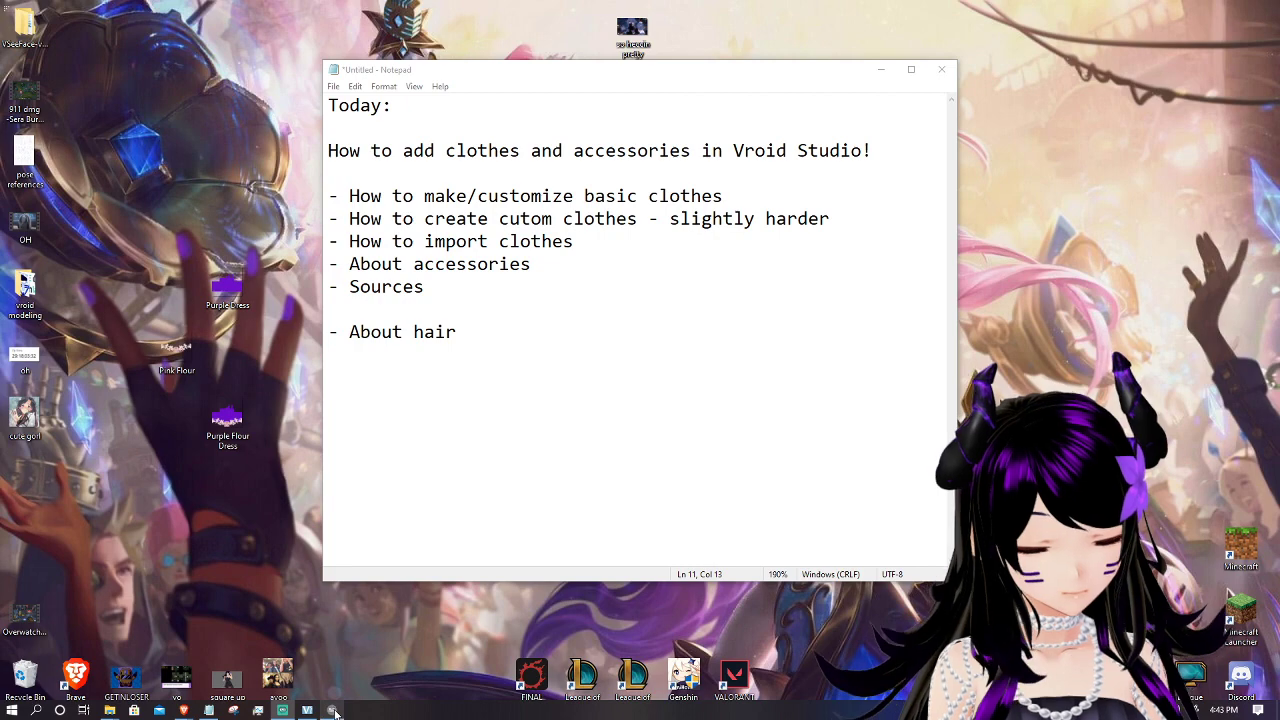
Switch to VRoid Studio and add a new layer above the purple paint layer in the one-piece dress texture.
click(334, 710)
click(38, 246)
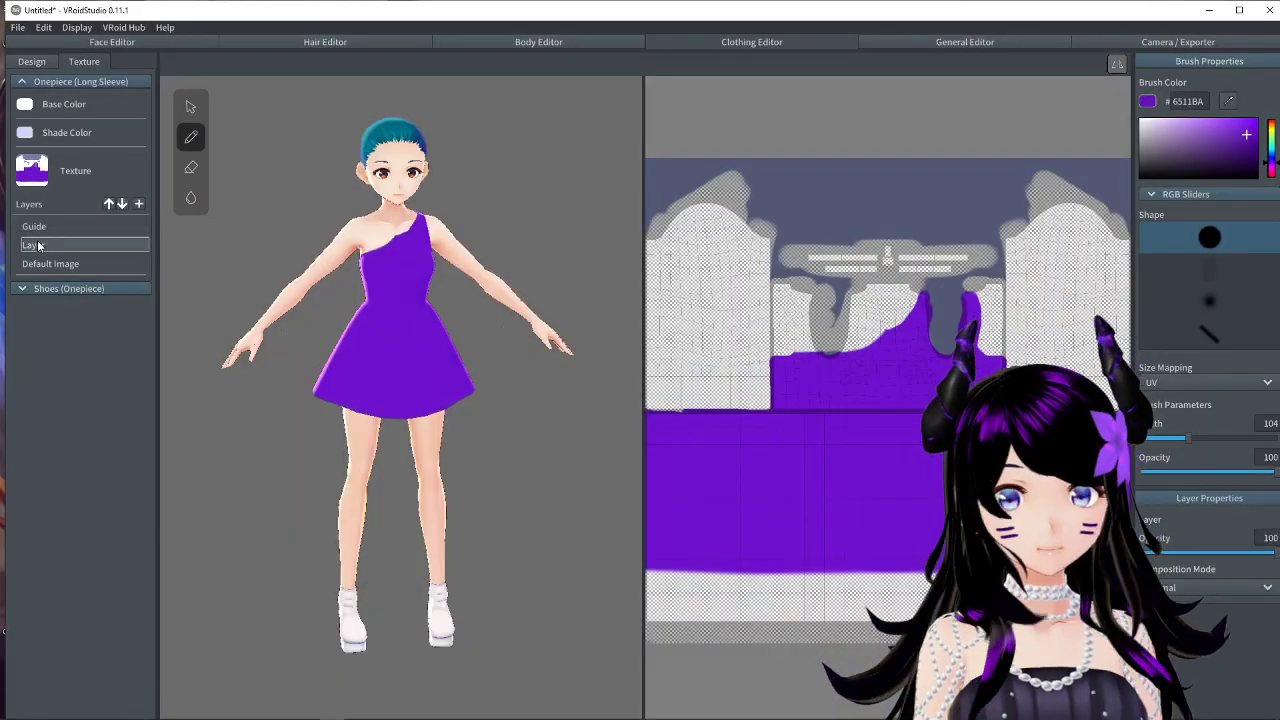
click(139, 204)
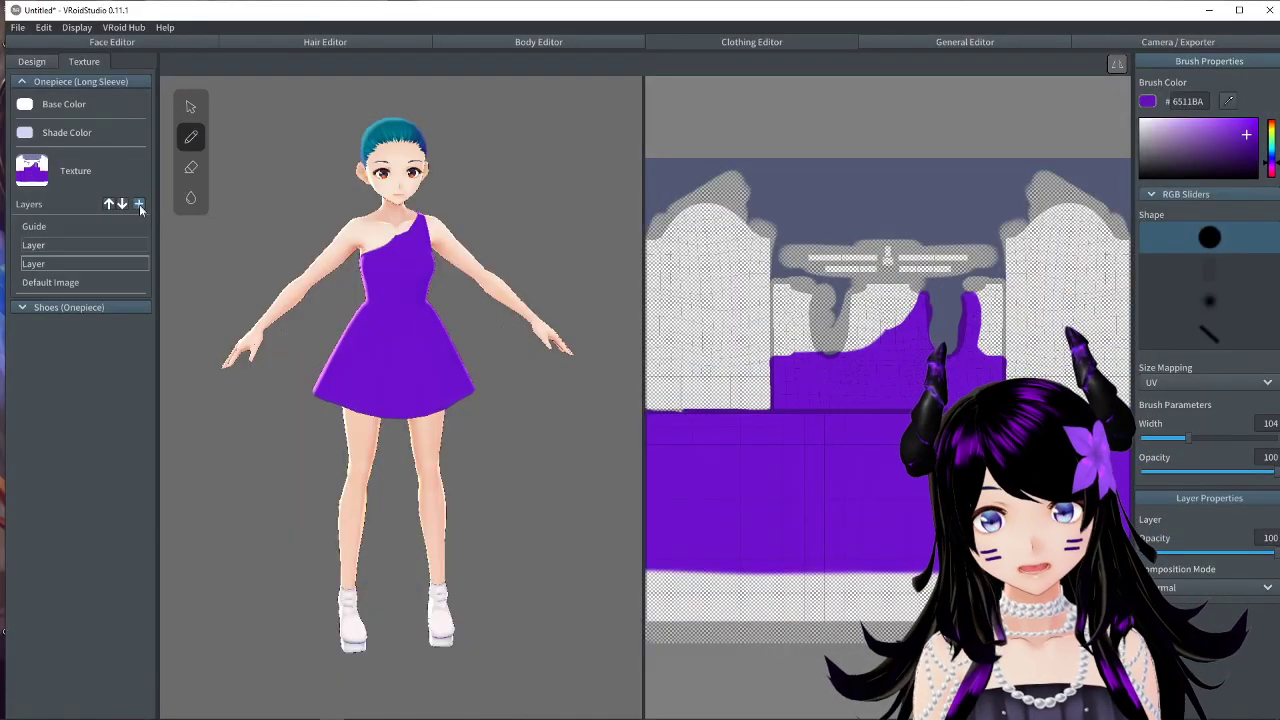
click(49, 248)
Hide the original purple paint layer and the Default Image layer of the dress texture.
right_click(46, 262)
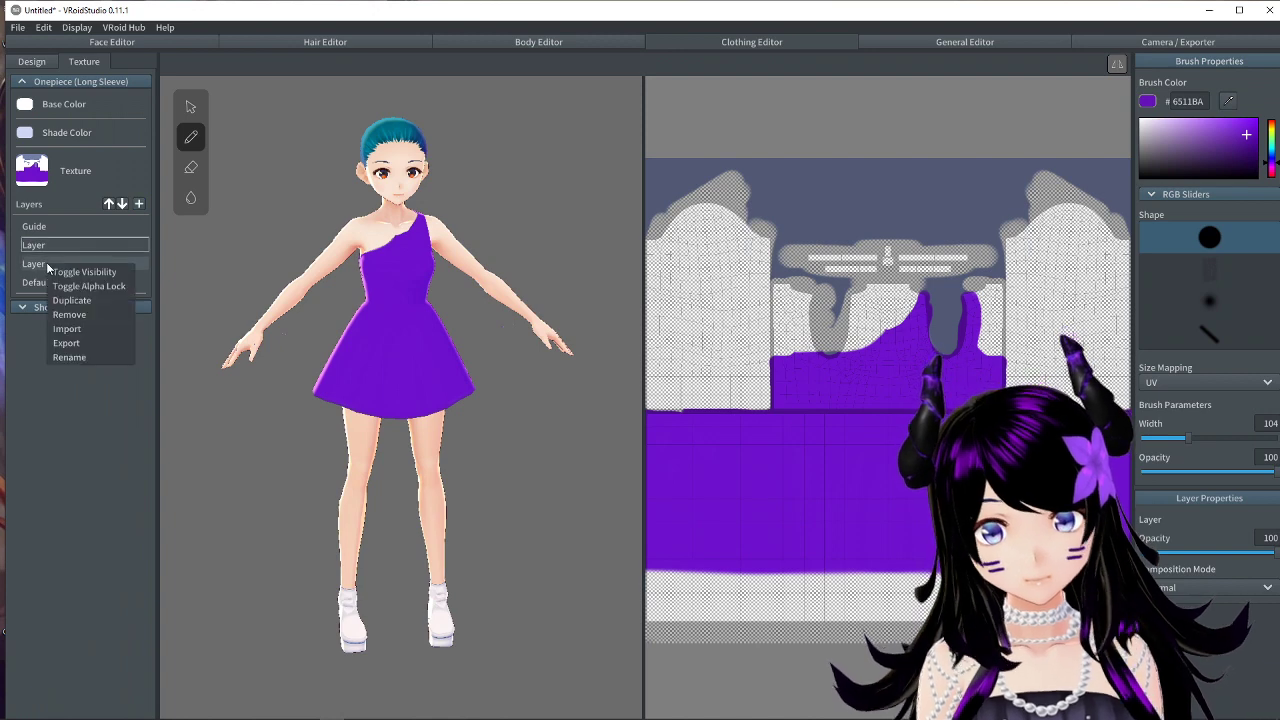
click(66, 272)
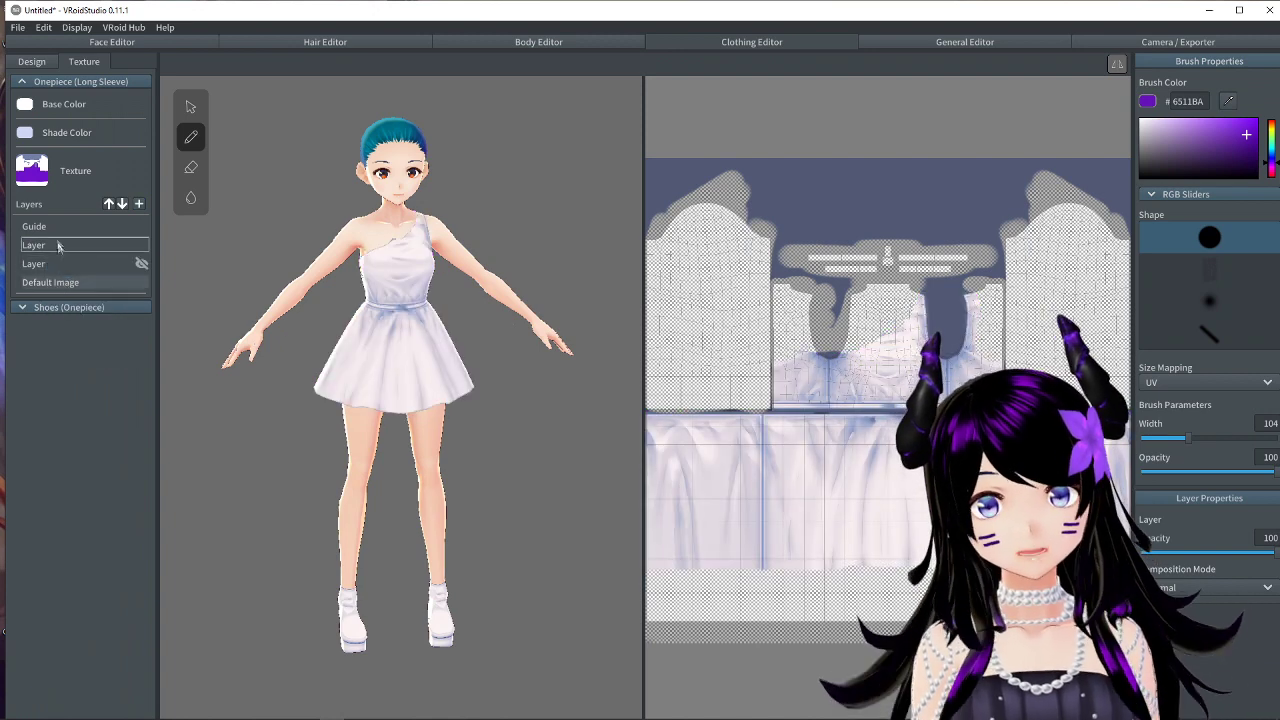
right_click(56, 281)
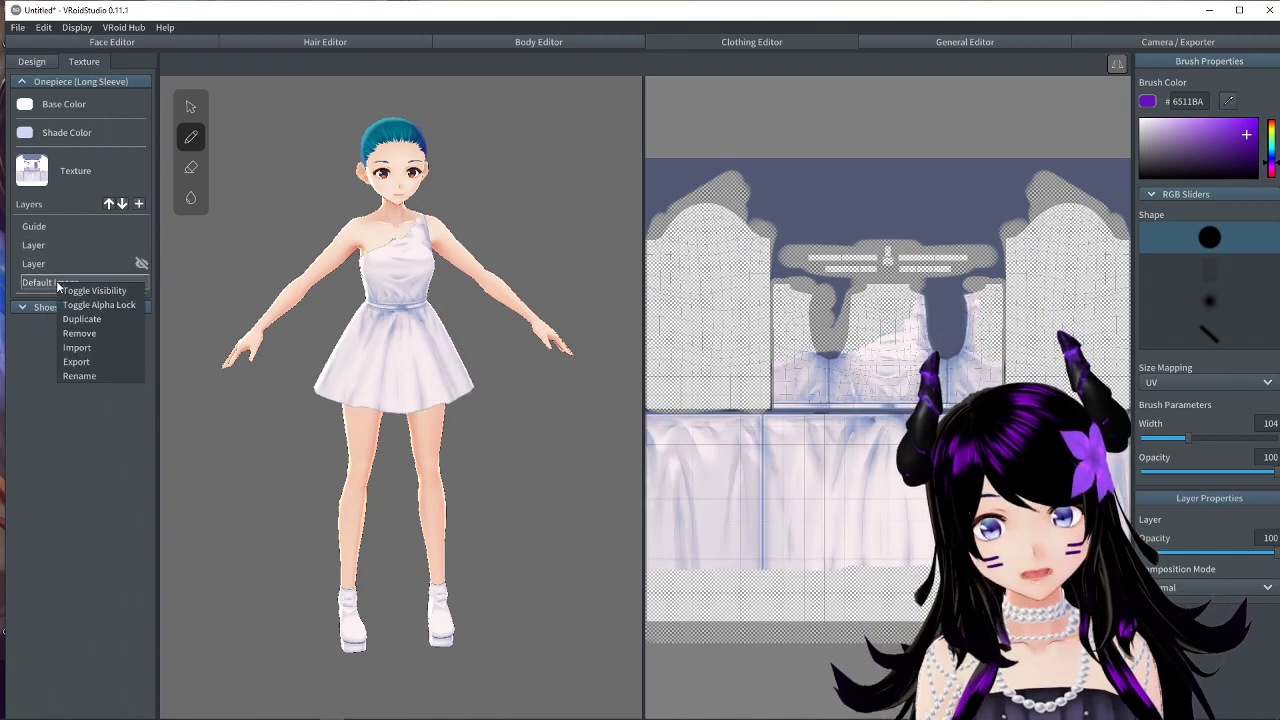
click(78, 291)
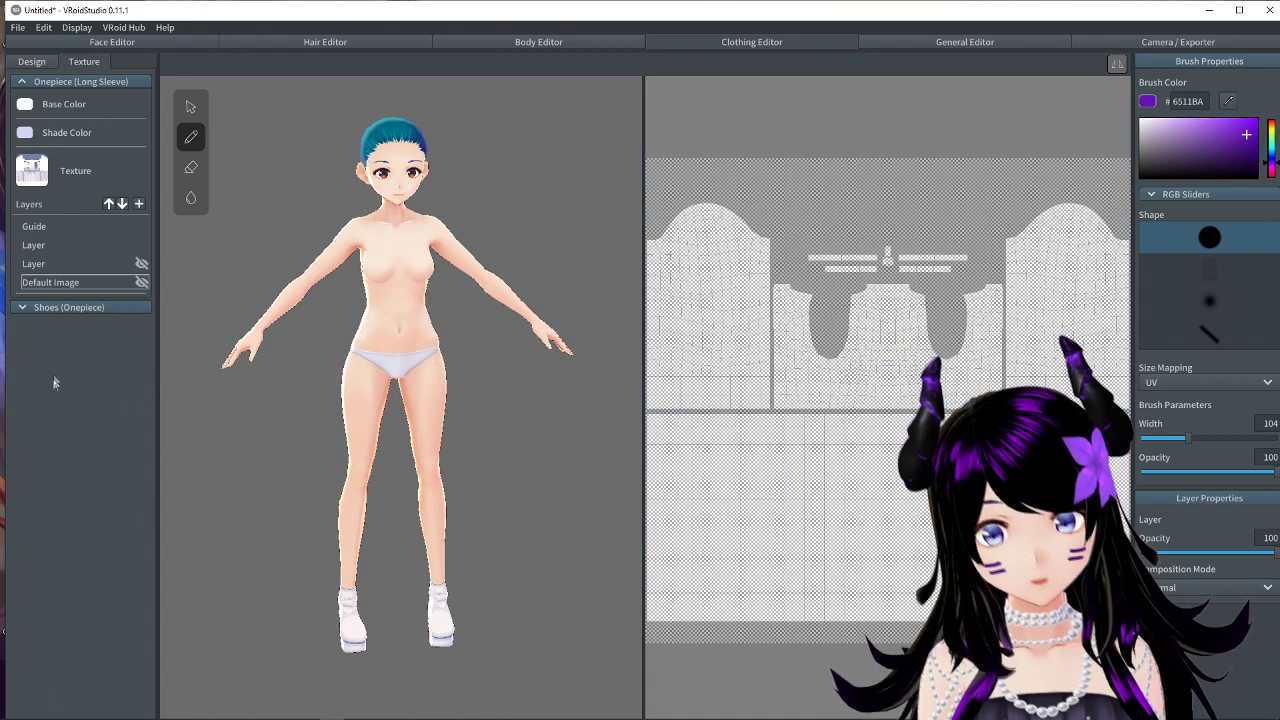
Import the Purple Flour Dress image from the Desktop into the new top layer and check it on the avatar.
right_click(42, 247)
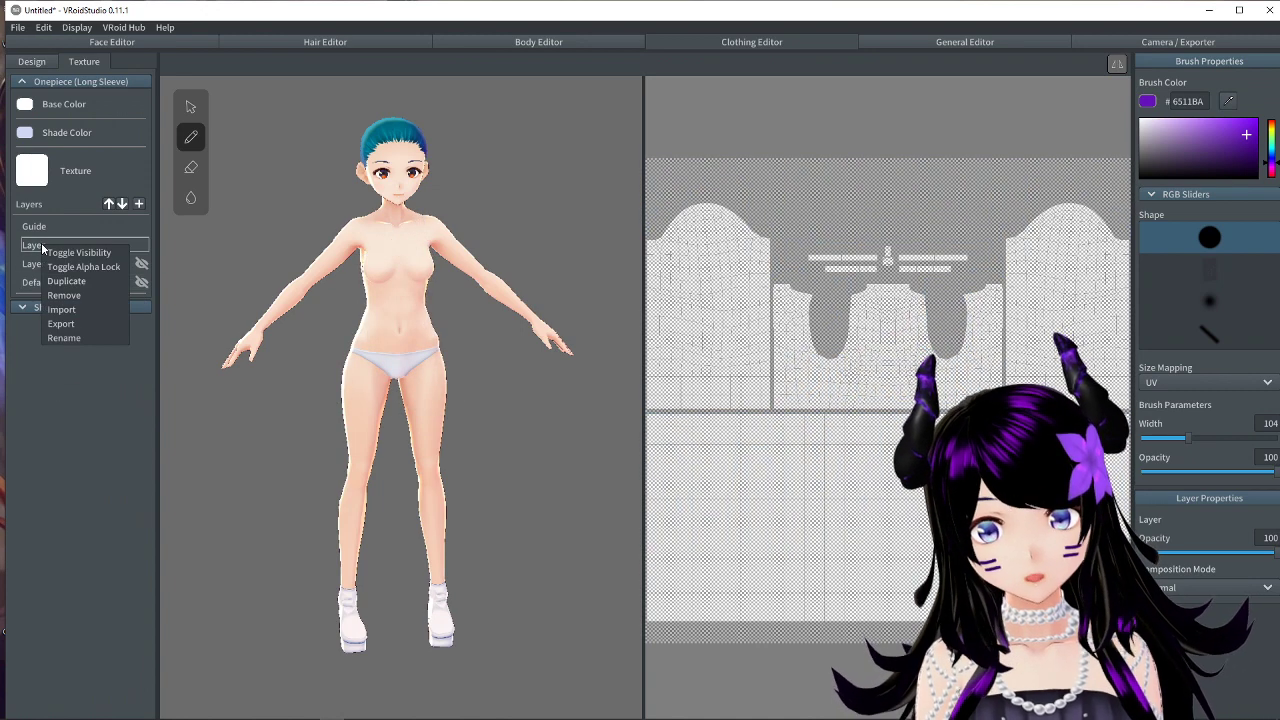
click(62, 310)
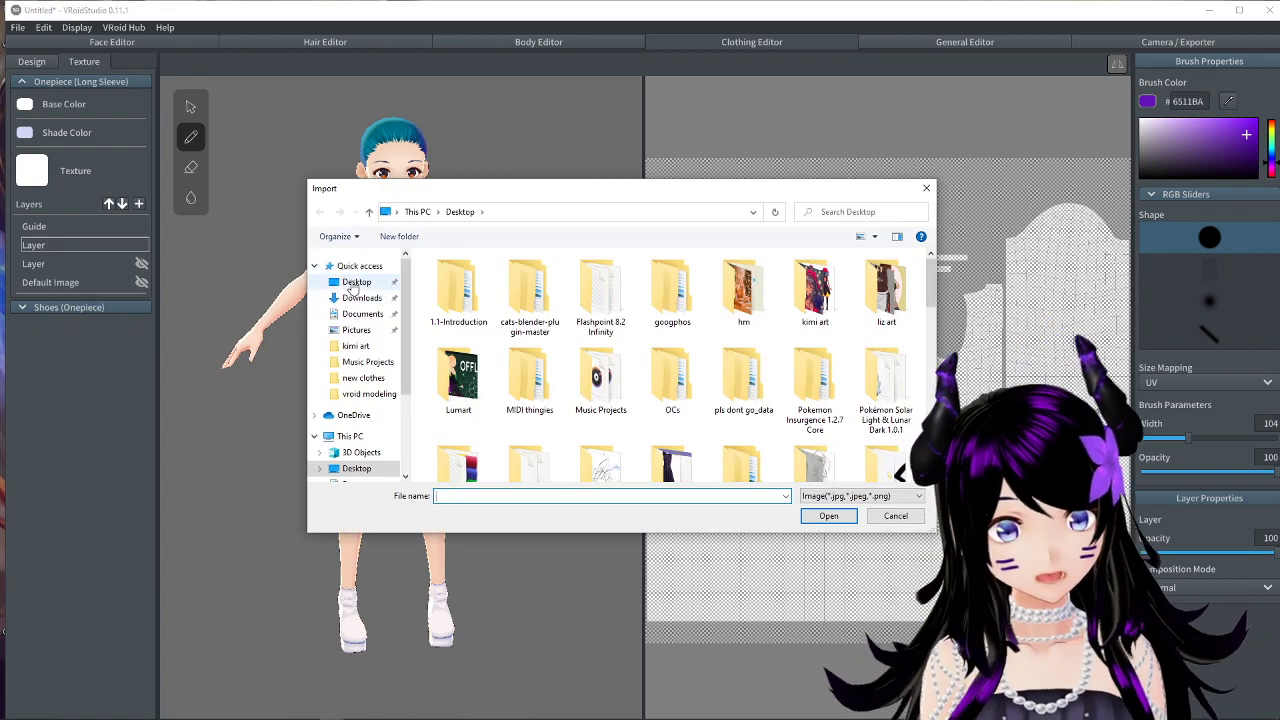
scroll(692, 397, down, 10)
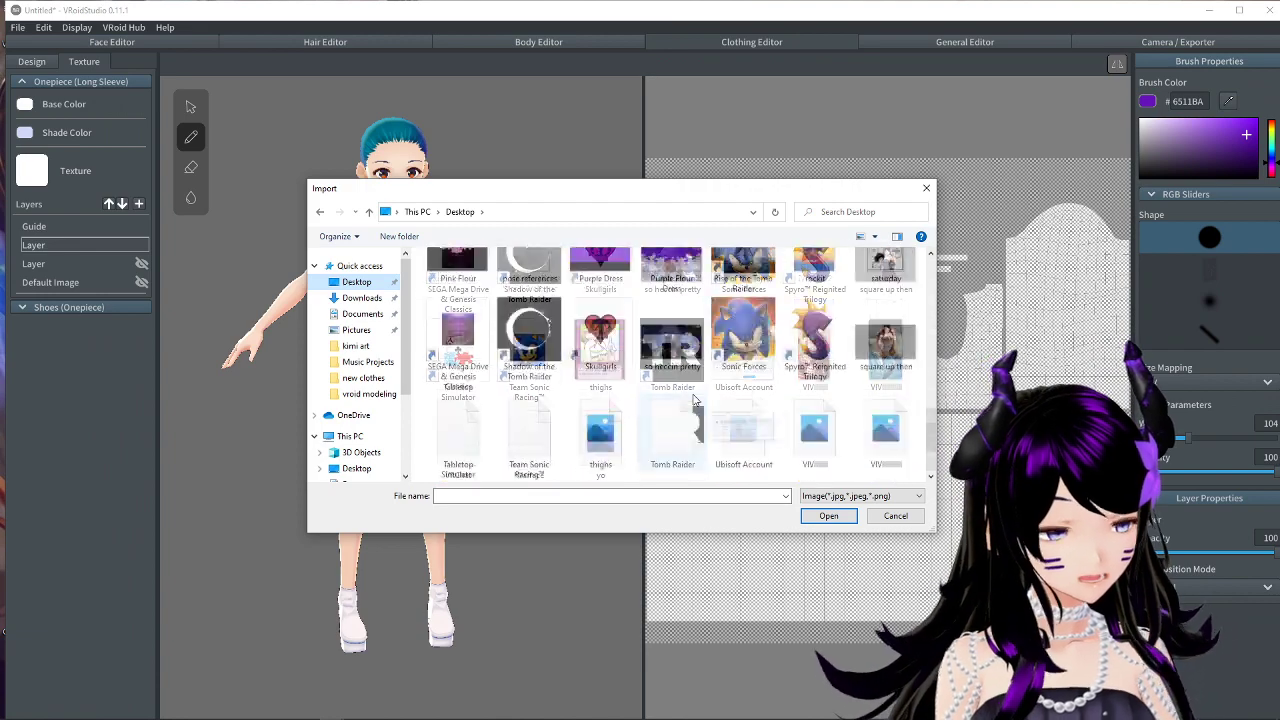
scroll(692, 397, up, 1)
double_click(680, 383)
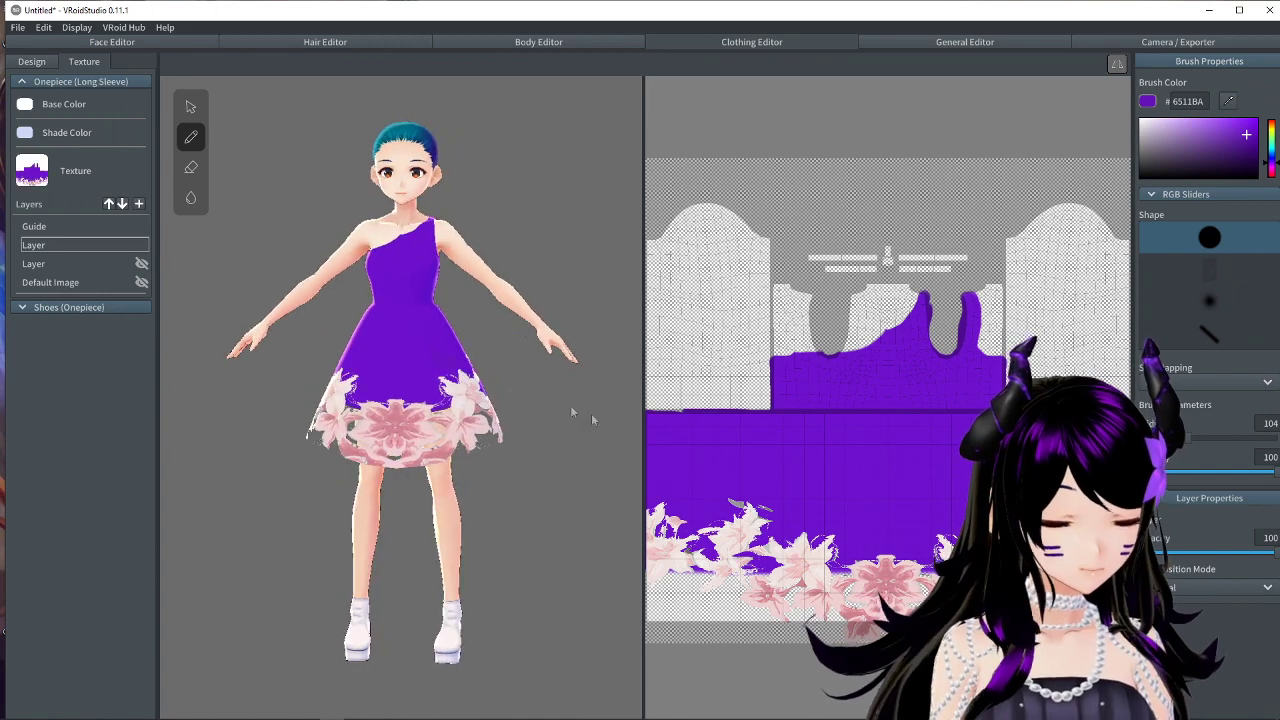
right_drag(469, 435, 410, 442)
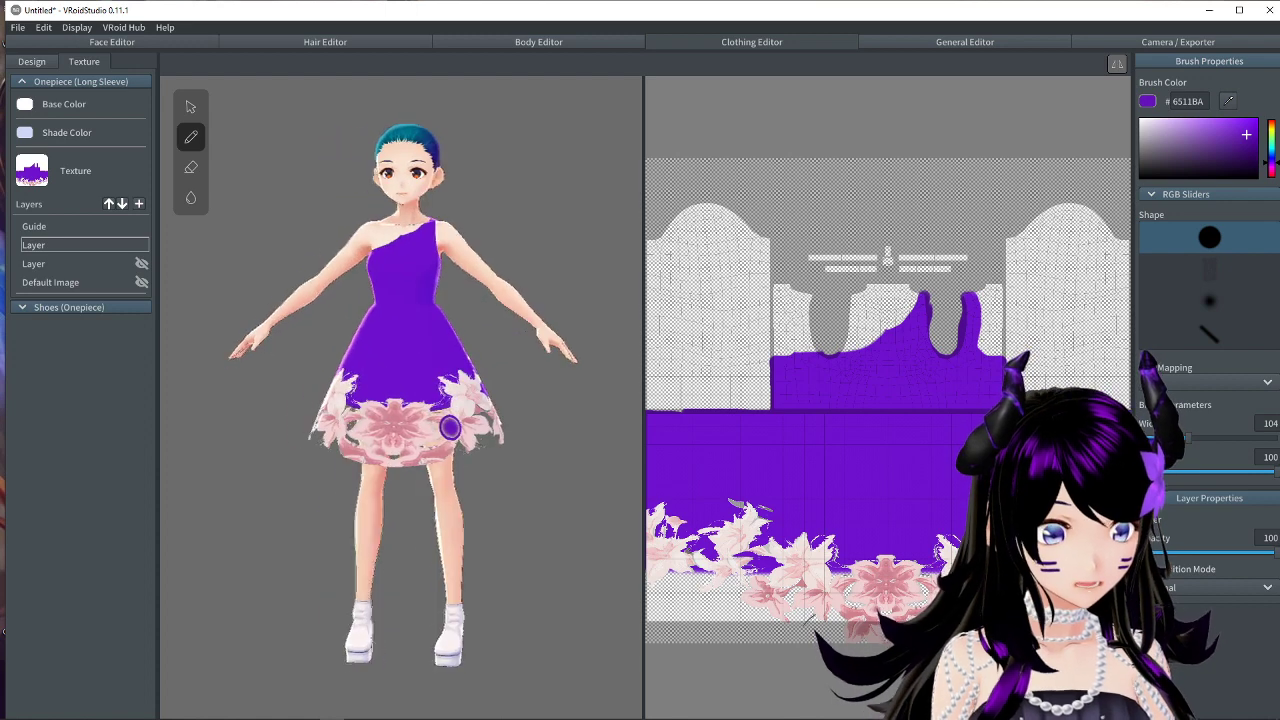
Show the lower purple paint layer again and paint it purple along the hem to fill the gaps behind the flowers.
click(60, 263)
right_click(107, 261)
click(132, 270)
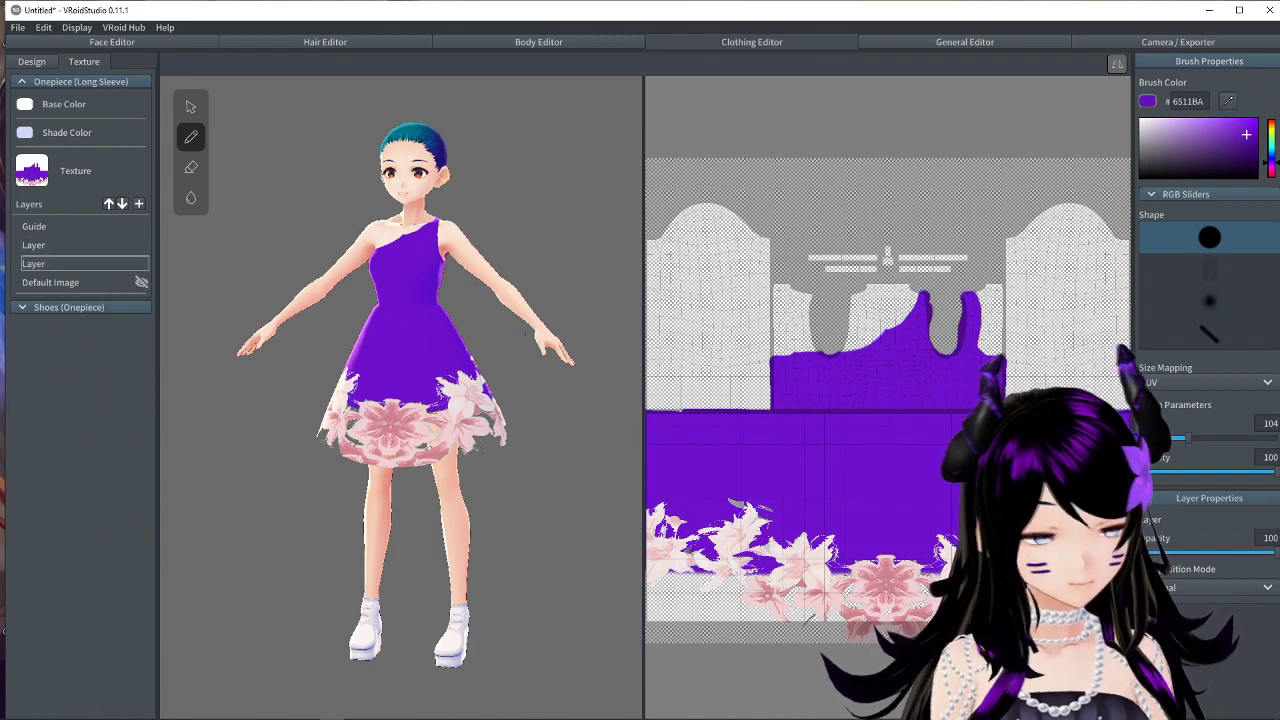
mouse_move(664, 577)
mouse_down()
mouse_move(800, 590)
mouse_move(629, 580)
mouse_move(800, 600)
mouse_move(634, 610)
mouse_move(652, 604)
mouse_move(656, 626)
mouse_move(766, 626)
mouse_up()
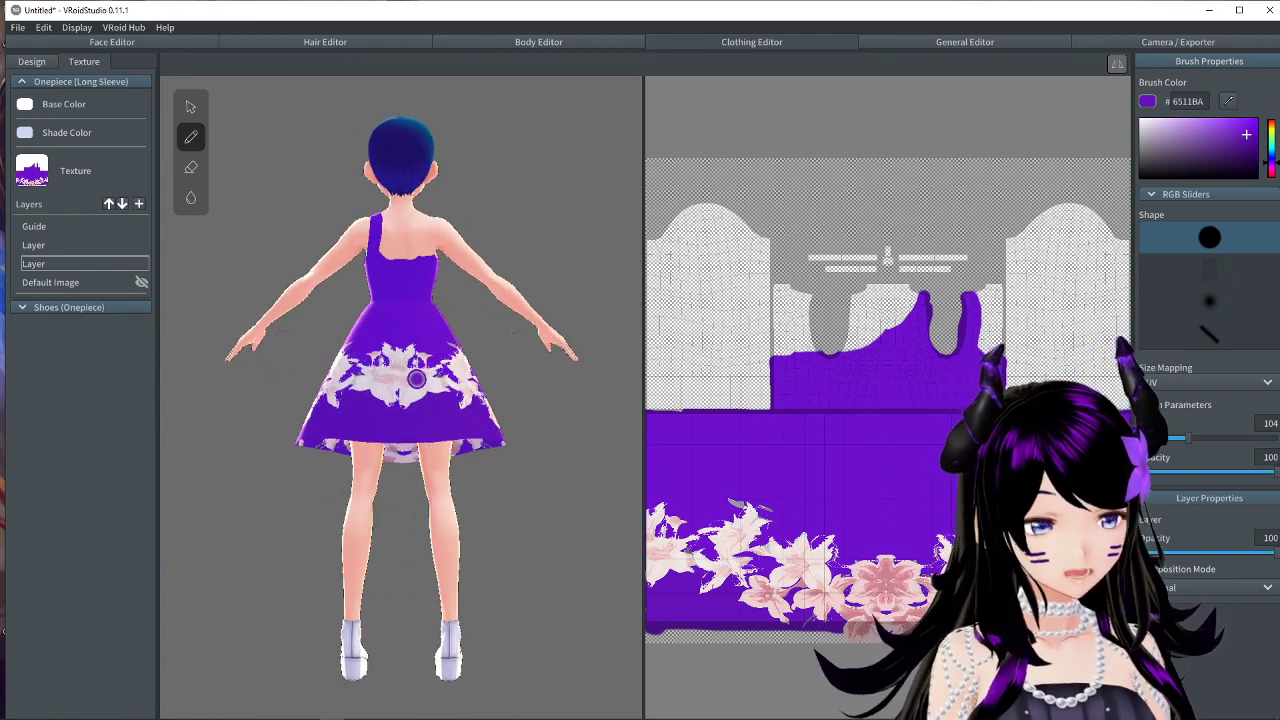
right_drag(411, 378, 600, 390)
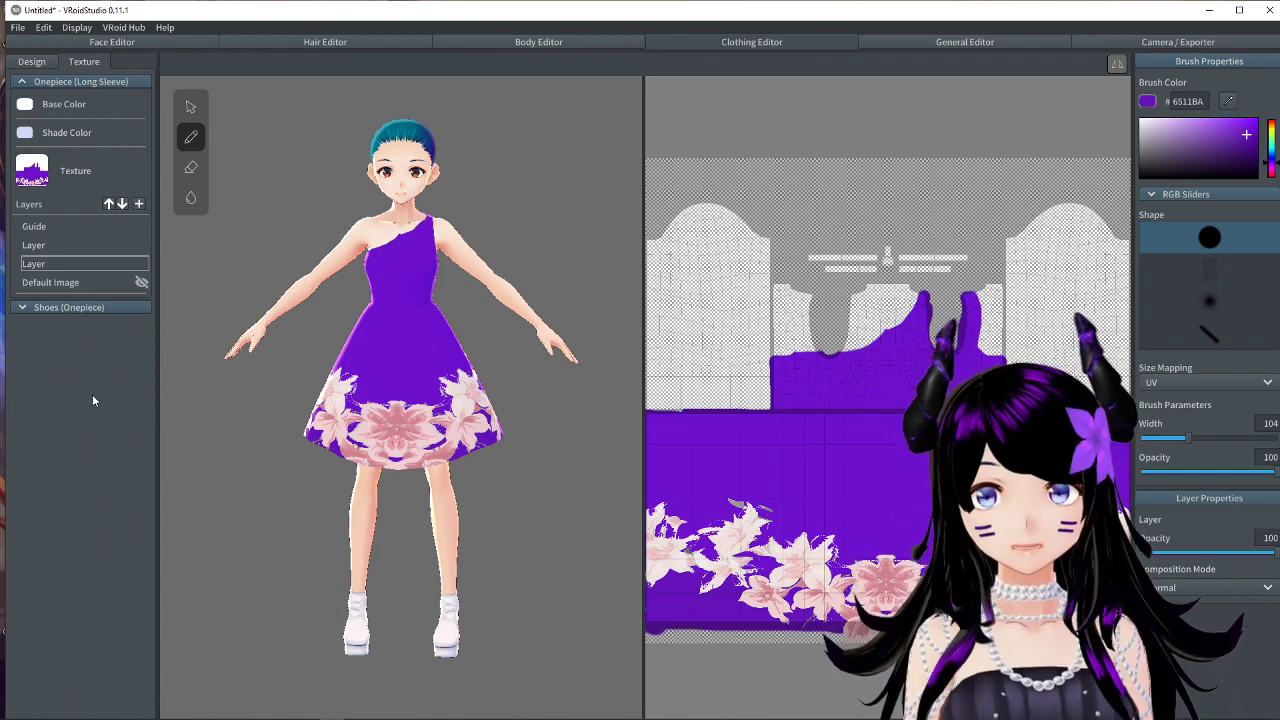
Switch to the Brave browser, open booth.pm and look through the Hot New Arrivals.
mouse_move(203, 707)
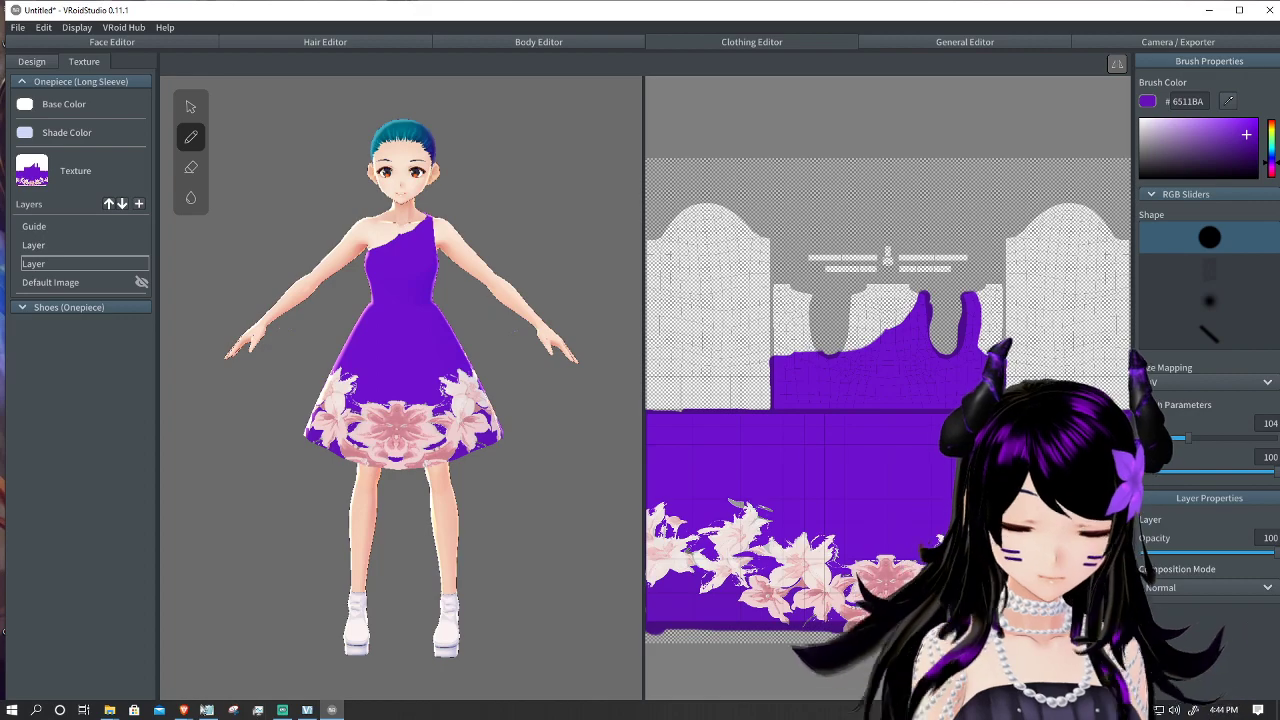
click(214, 650)
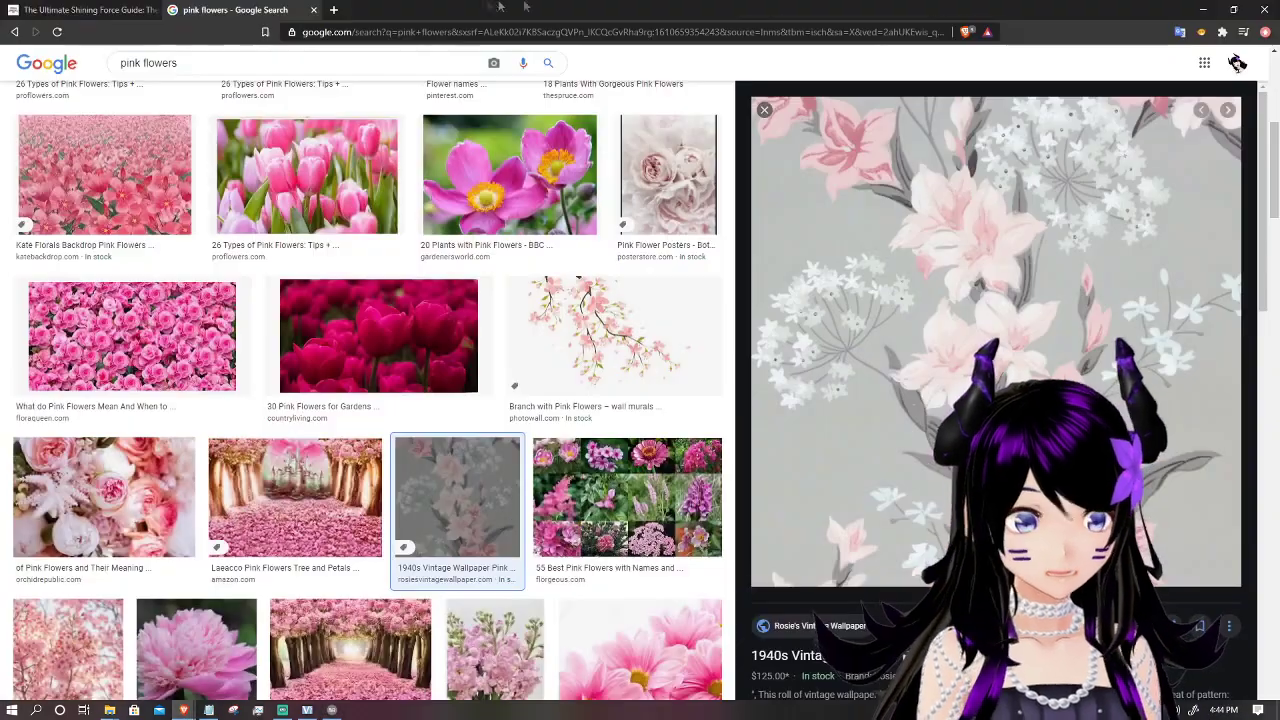
click(390, 33)
text(booth.pm)
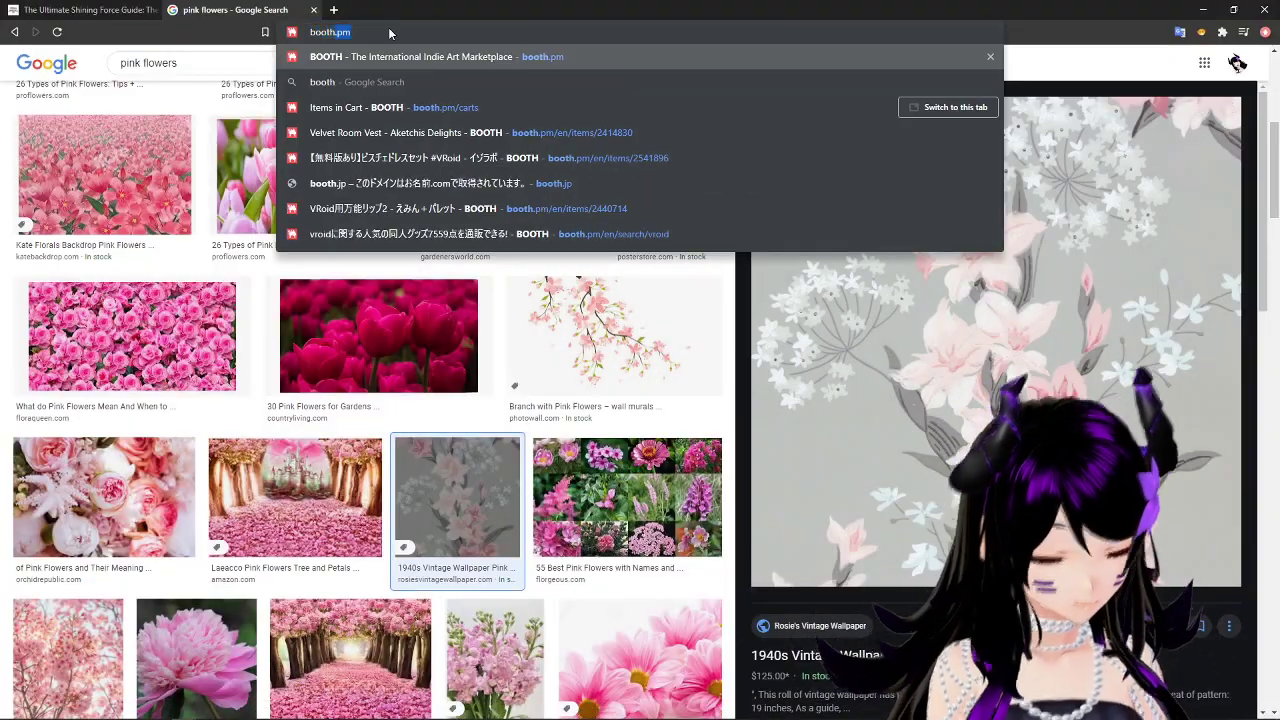
key(Return)
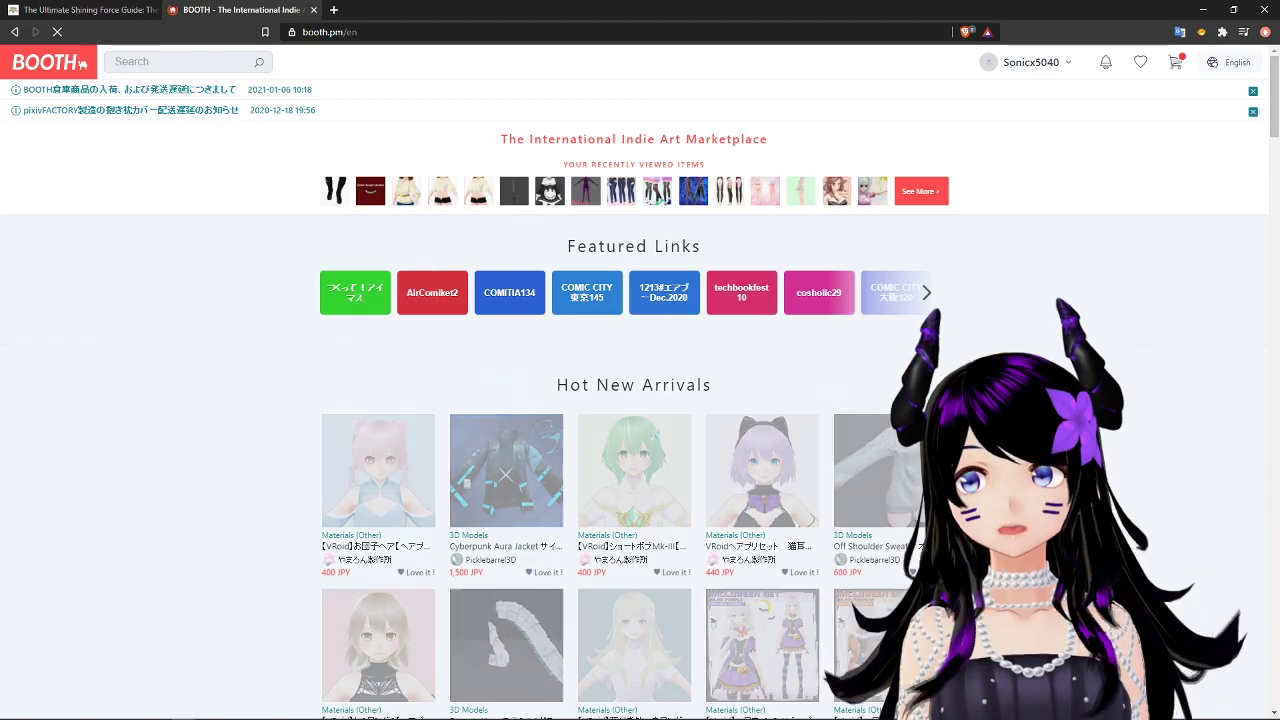
scroll(640, 400, down, 2)
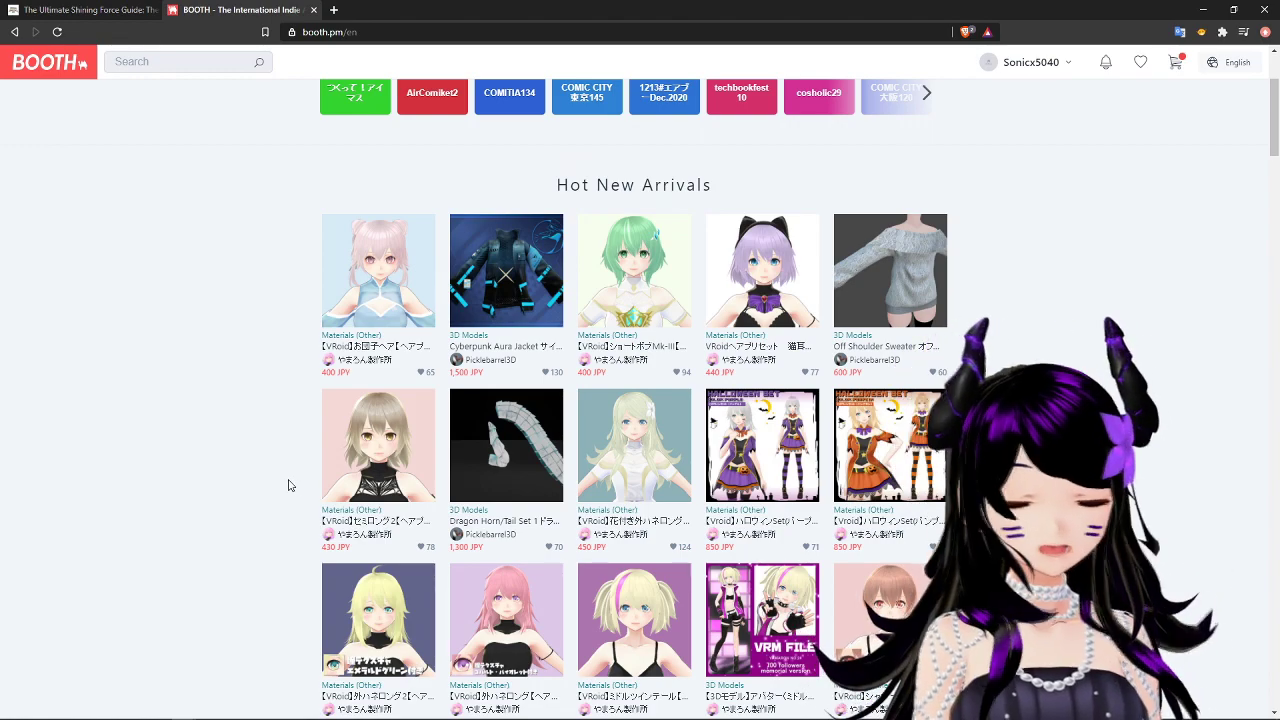
scroll(313, 365, down, 2)
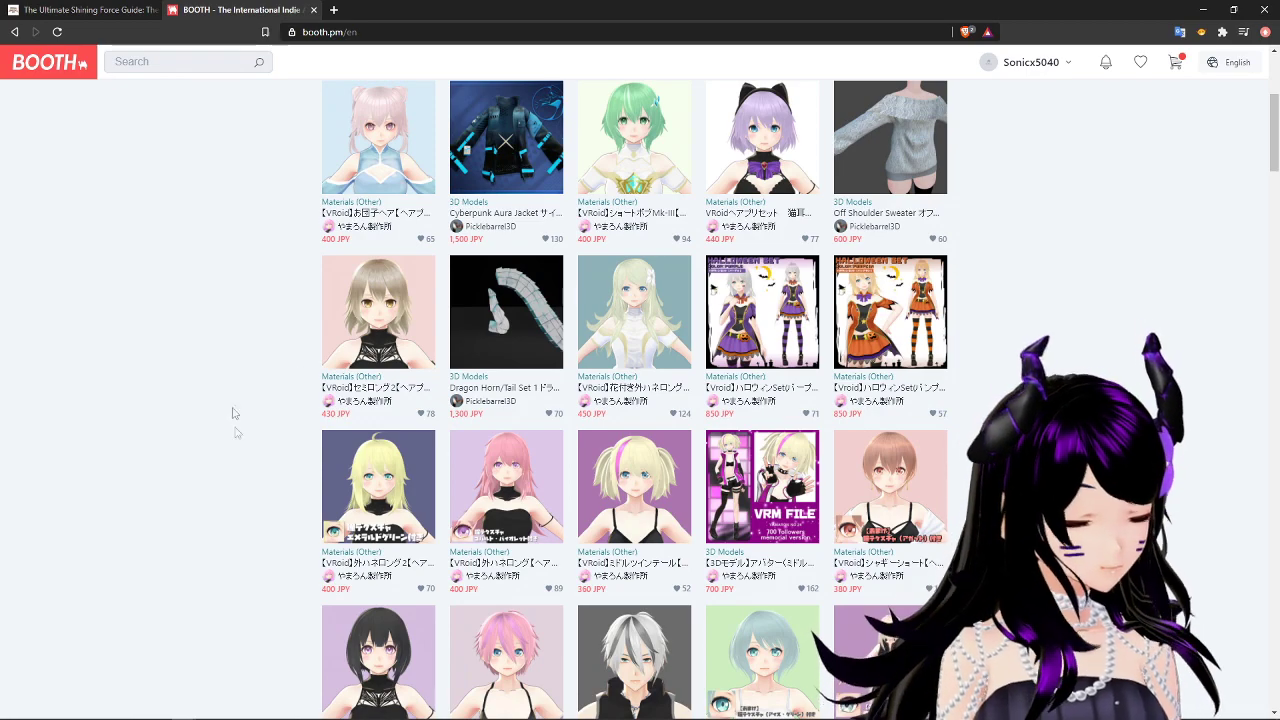
scroll(576, 543, down, 2)
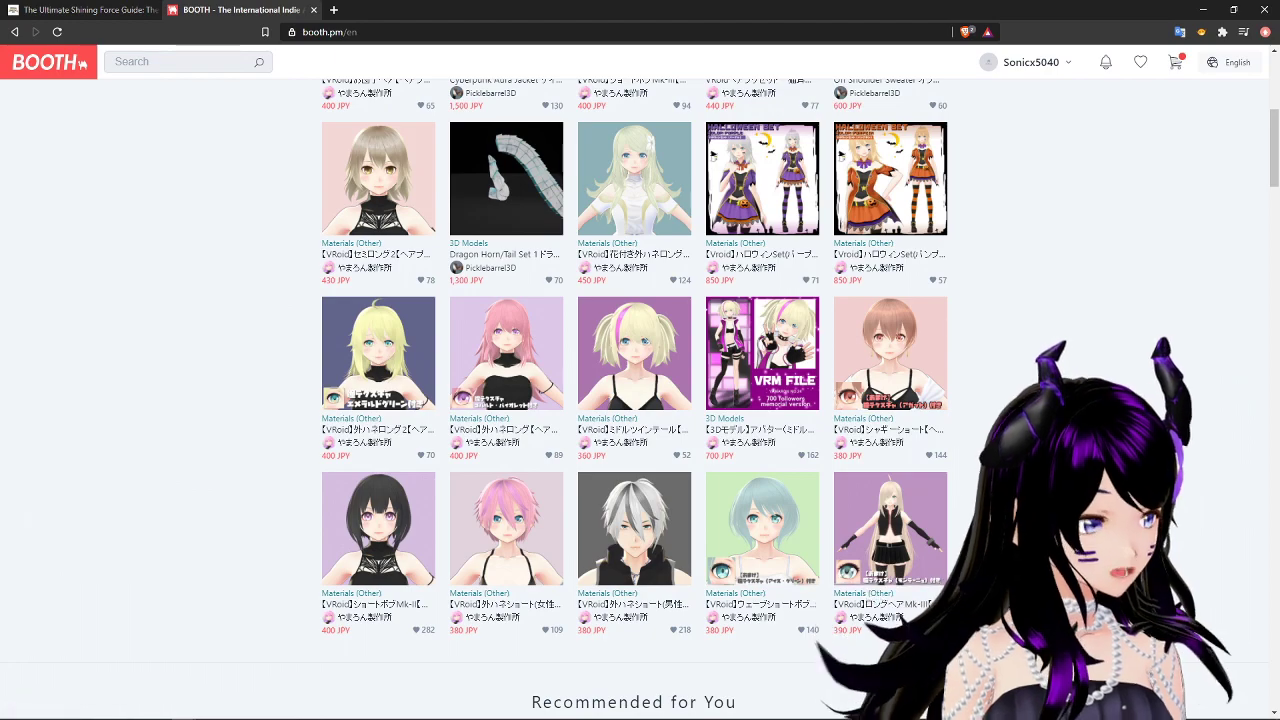
scroll(634, 400, up, 2)
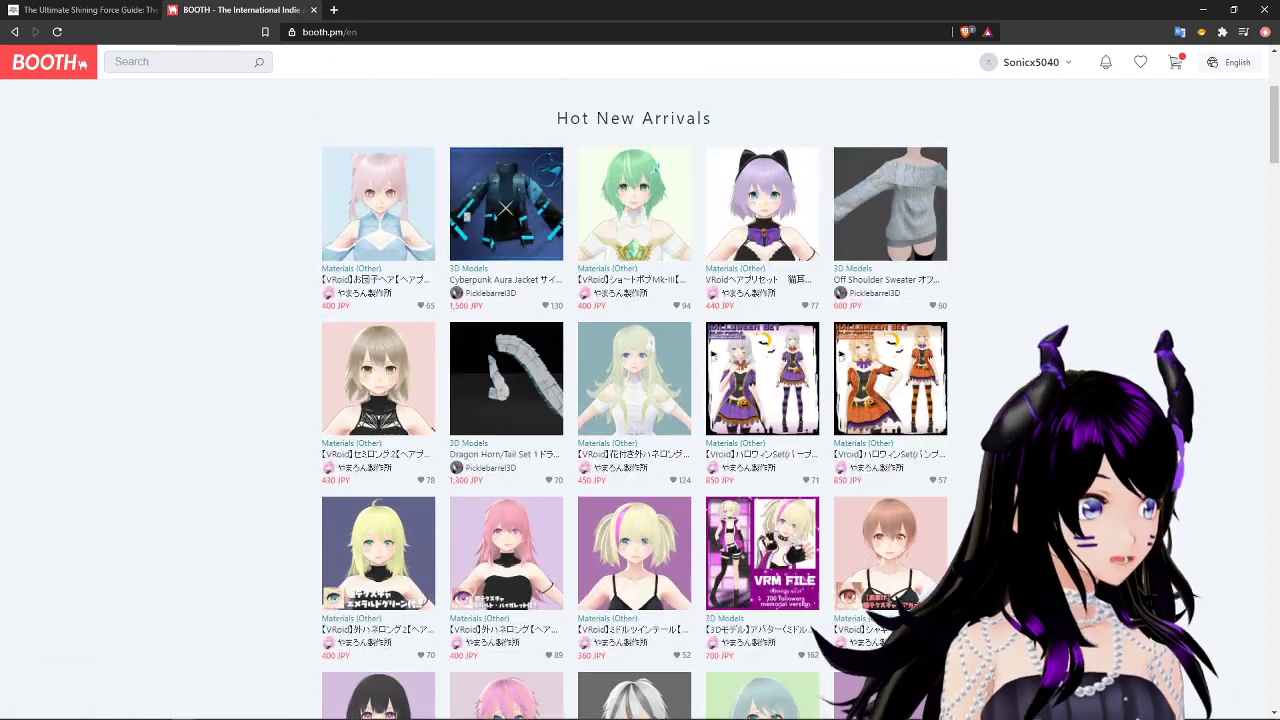
scroll(634, 400, up, 3)
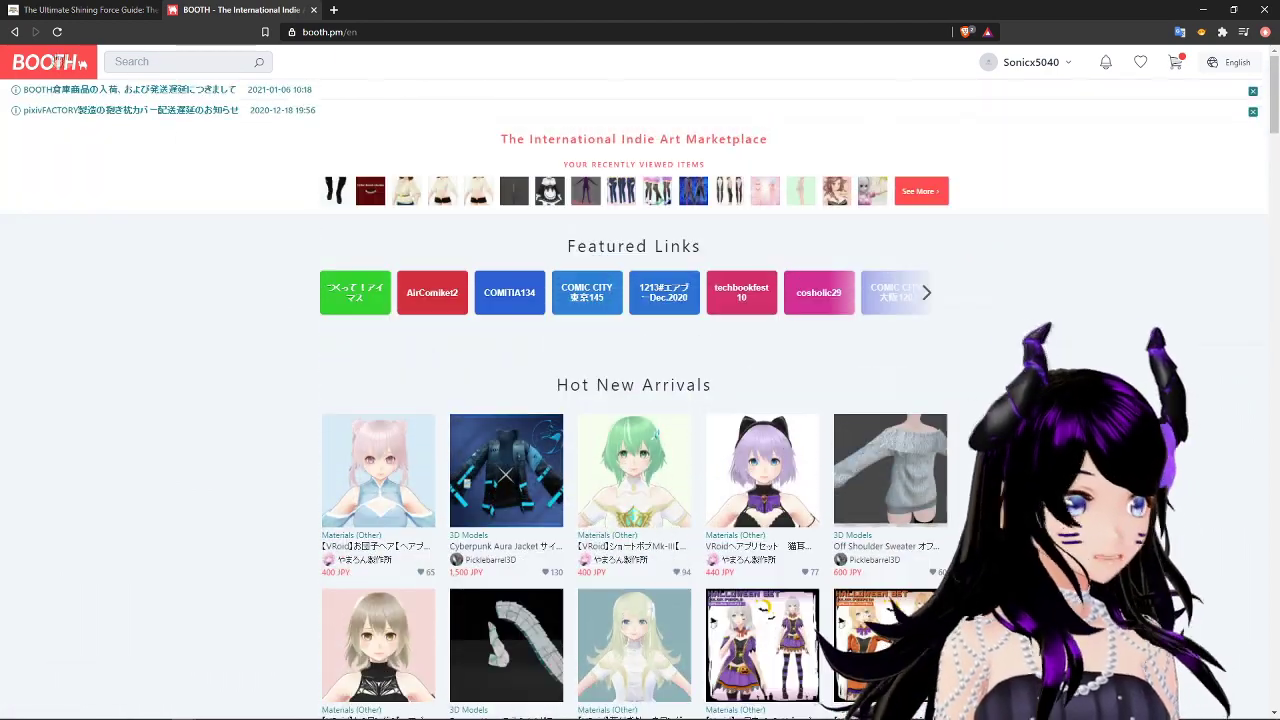
Search the BOOTH marketplace for "vroid dress".
click(160, 63)
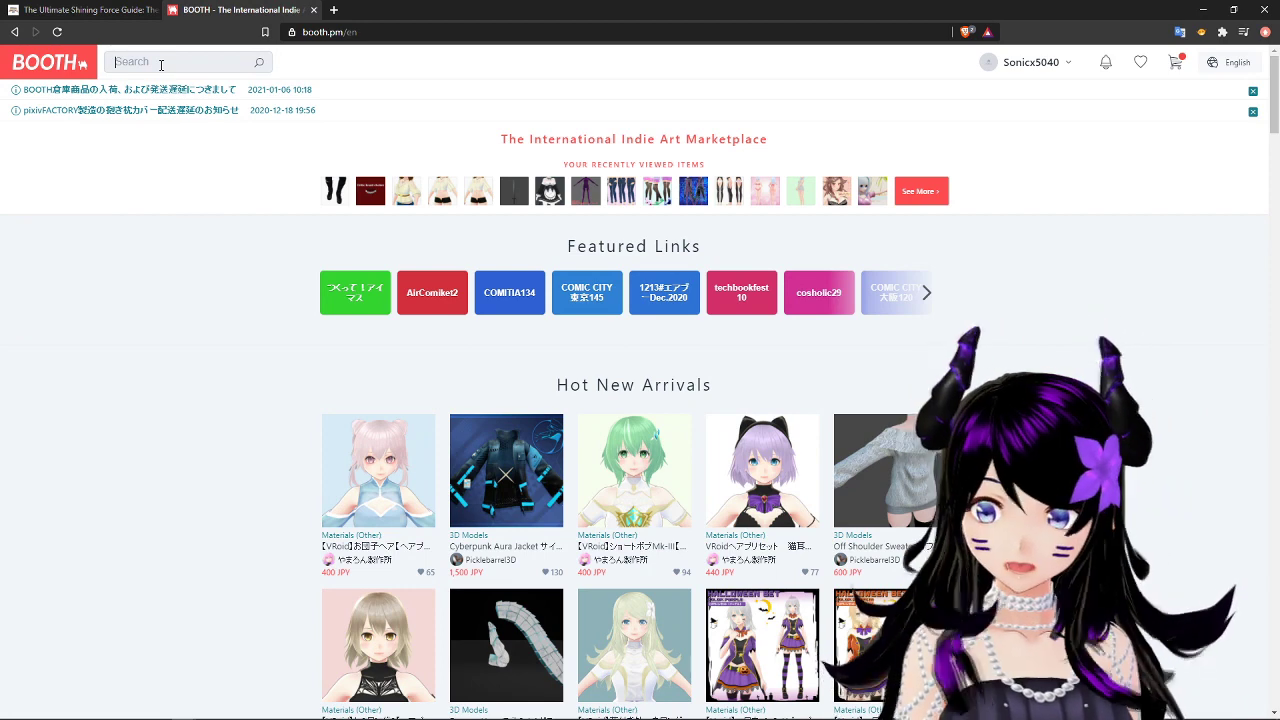
text(vroid)
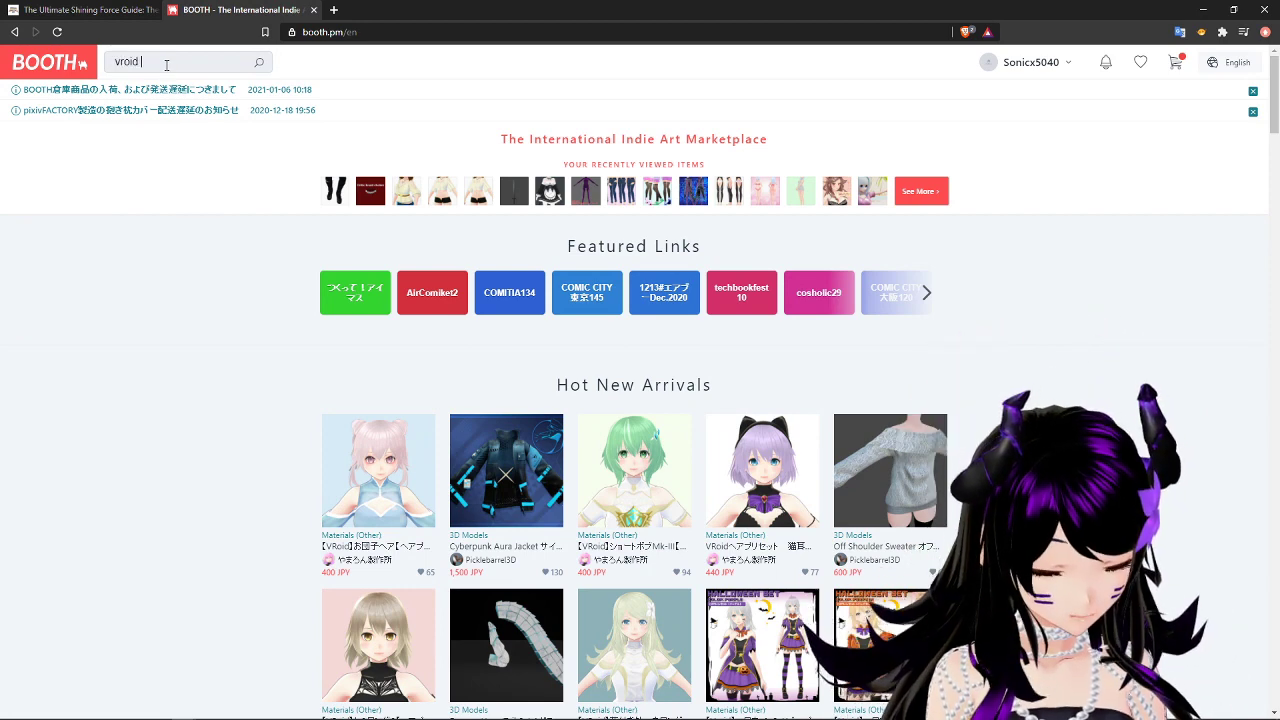
text( d)
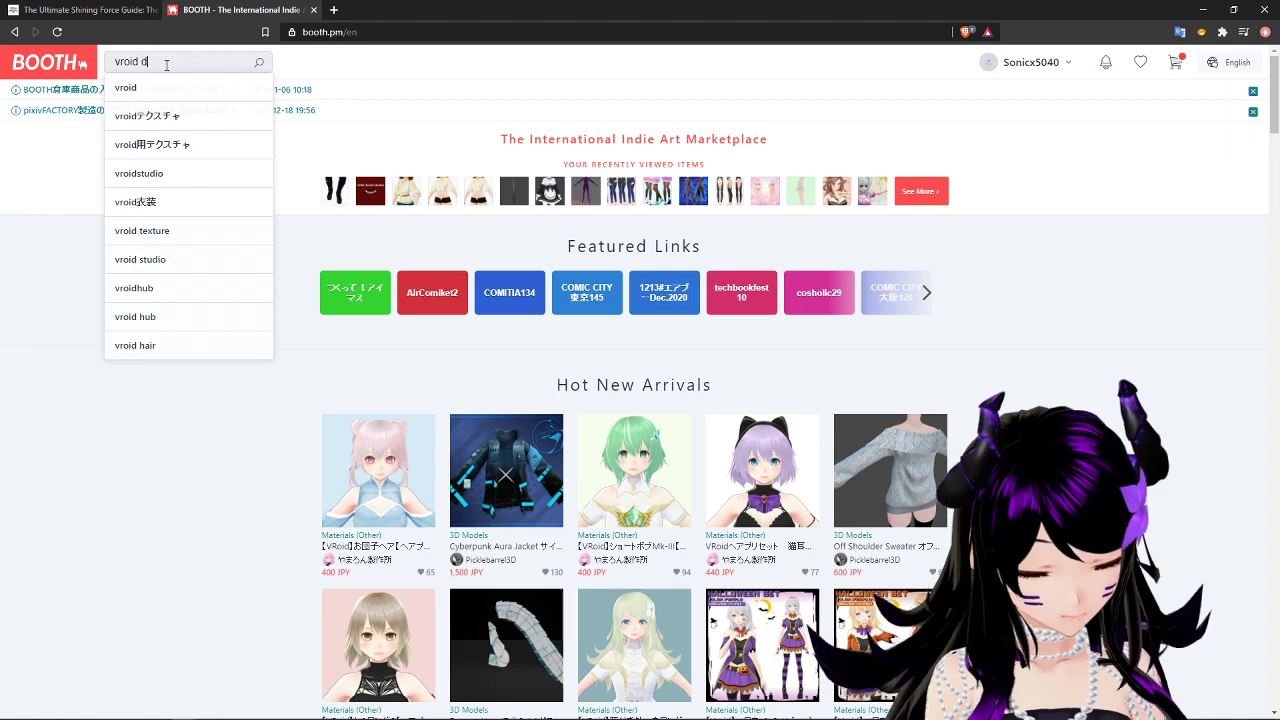
text(ress)
key(Return)
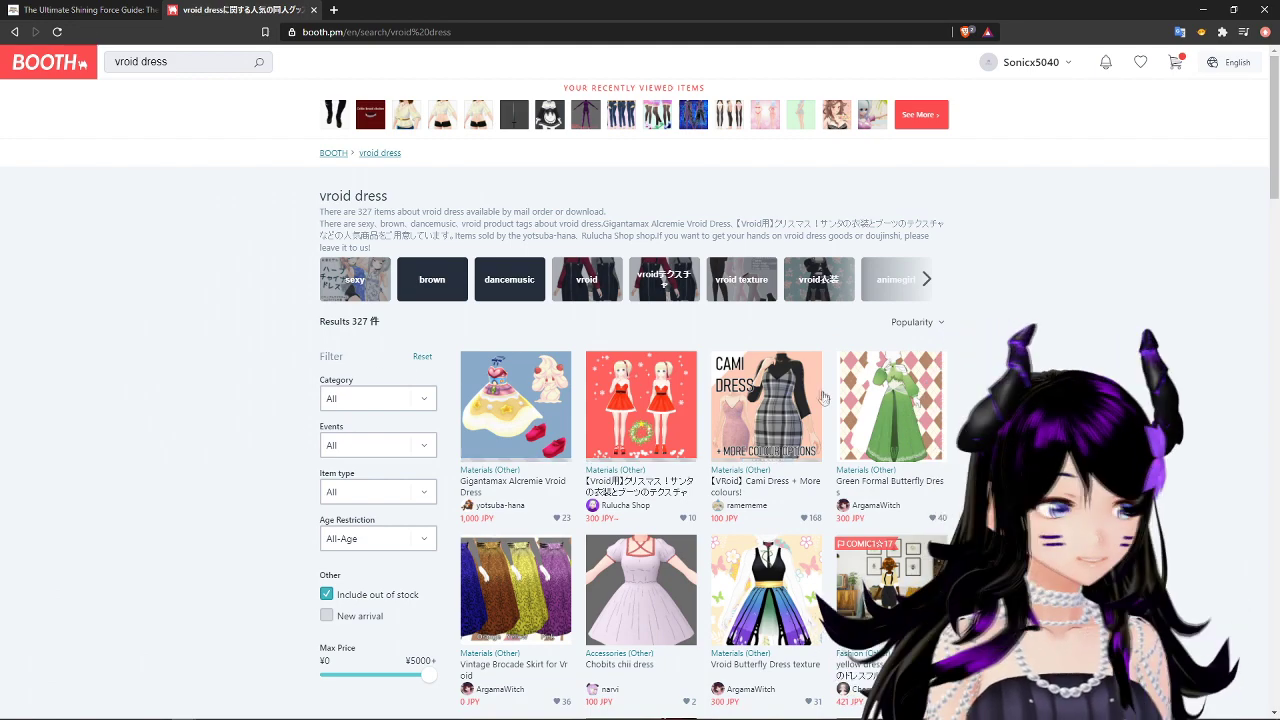
Open the shop selling the Vroid Christmas Dresses in a new tab and look through its items.
scroll(822, 412, down, 3)
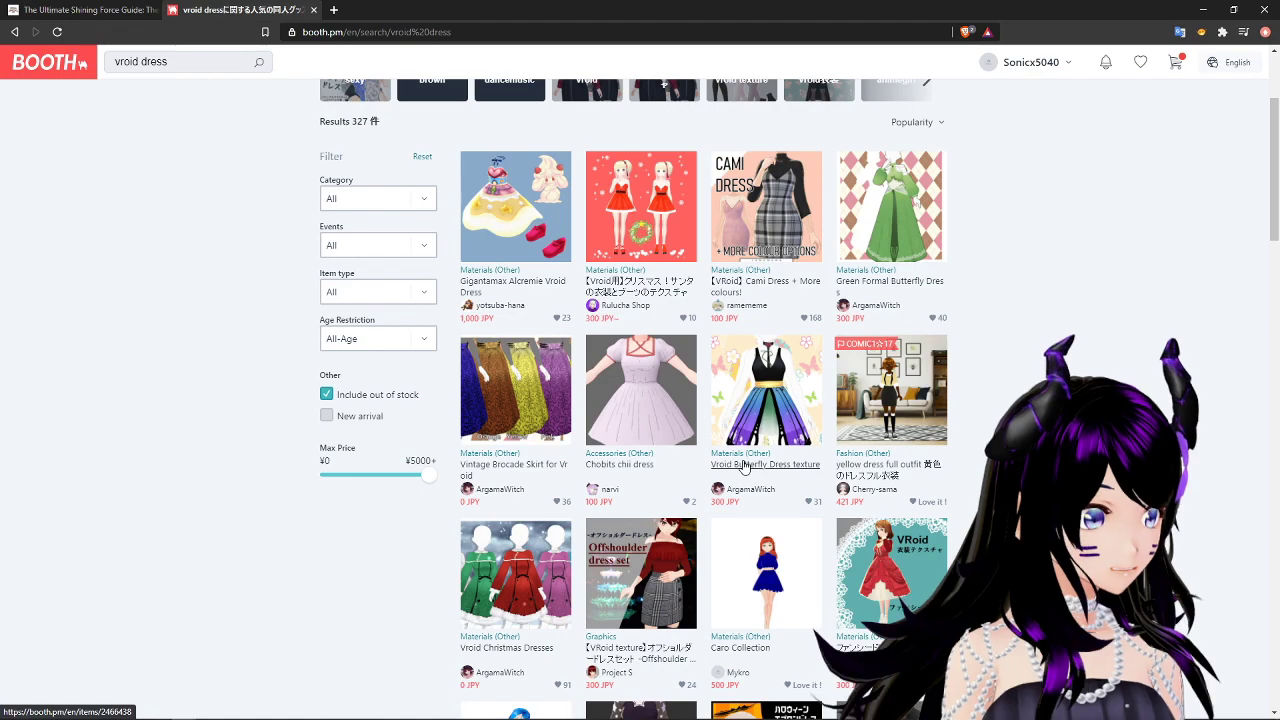
scroll(743, 466, down, 2)
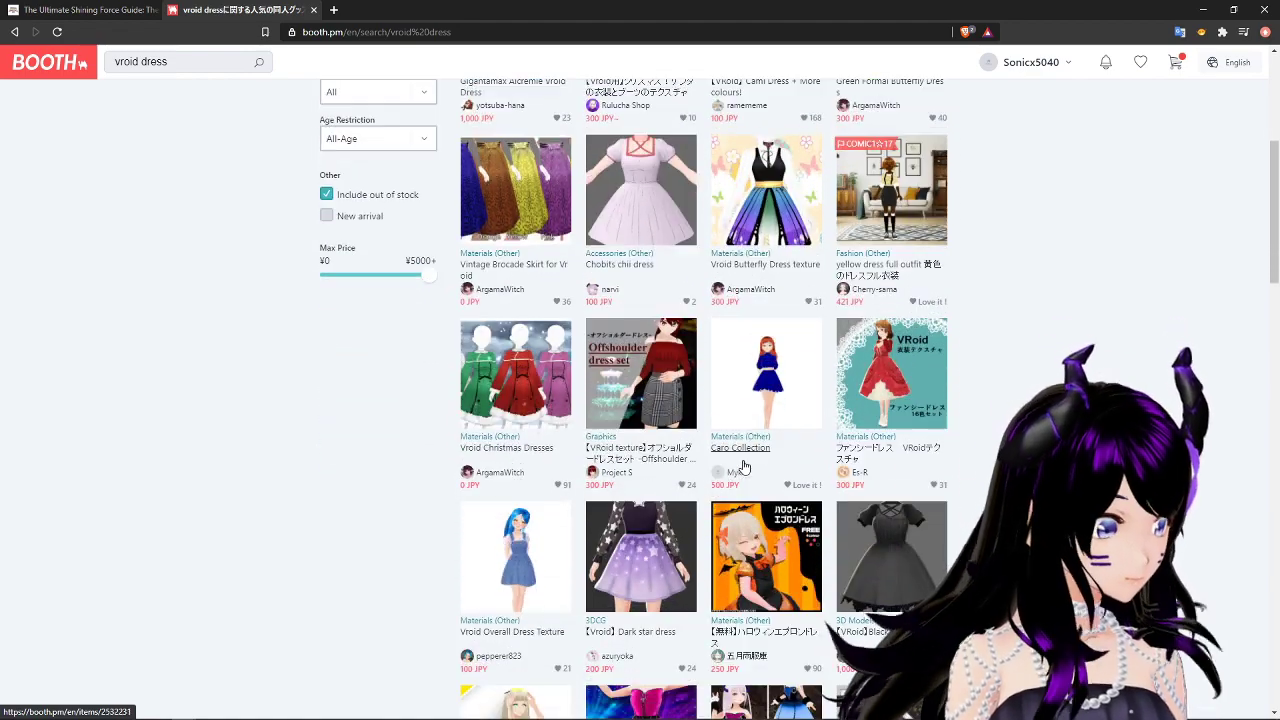
right_click(501, 474)
click(530, 481)
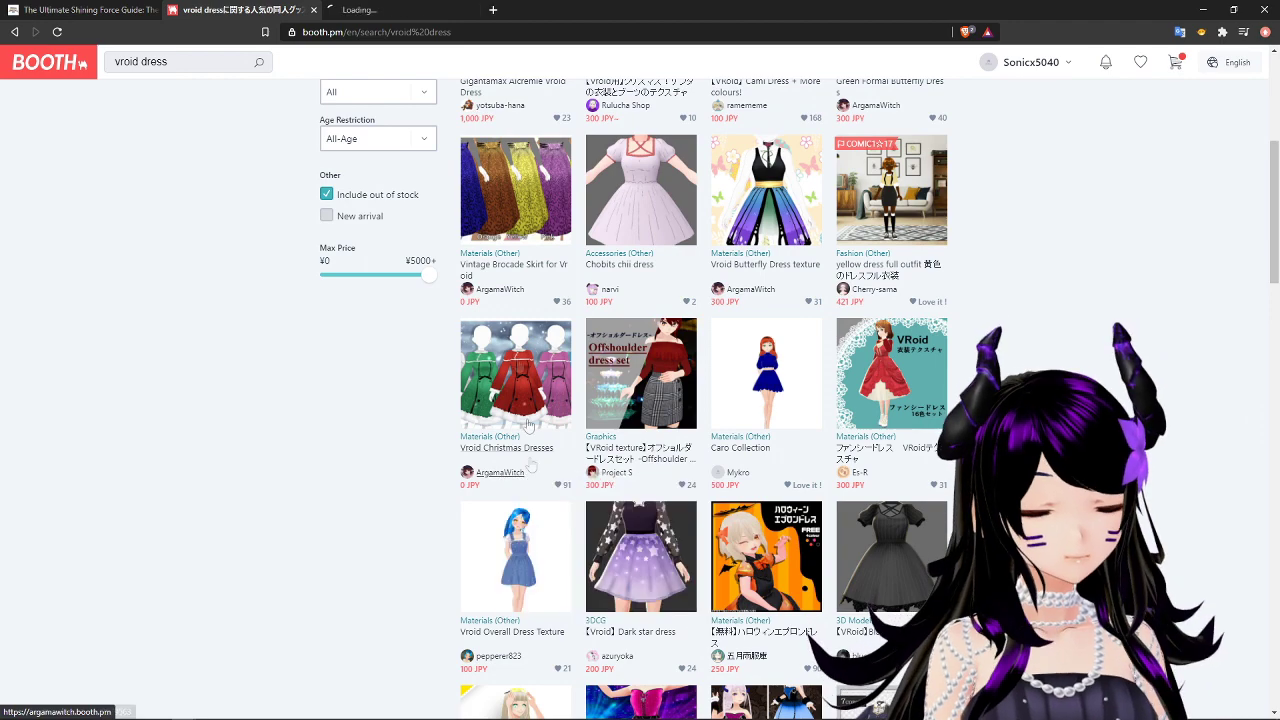
click(383, 8)
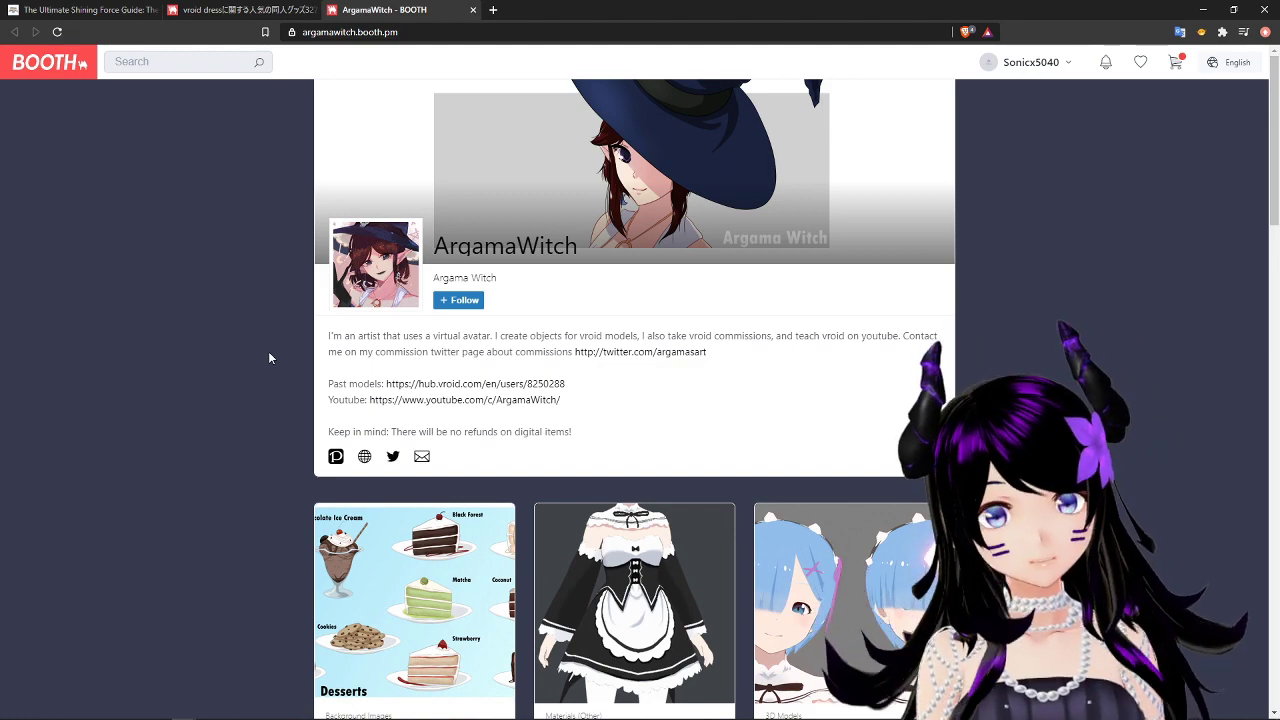
scroll(268, 357, down, 2)
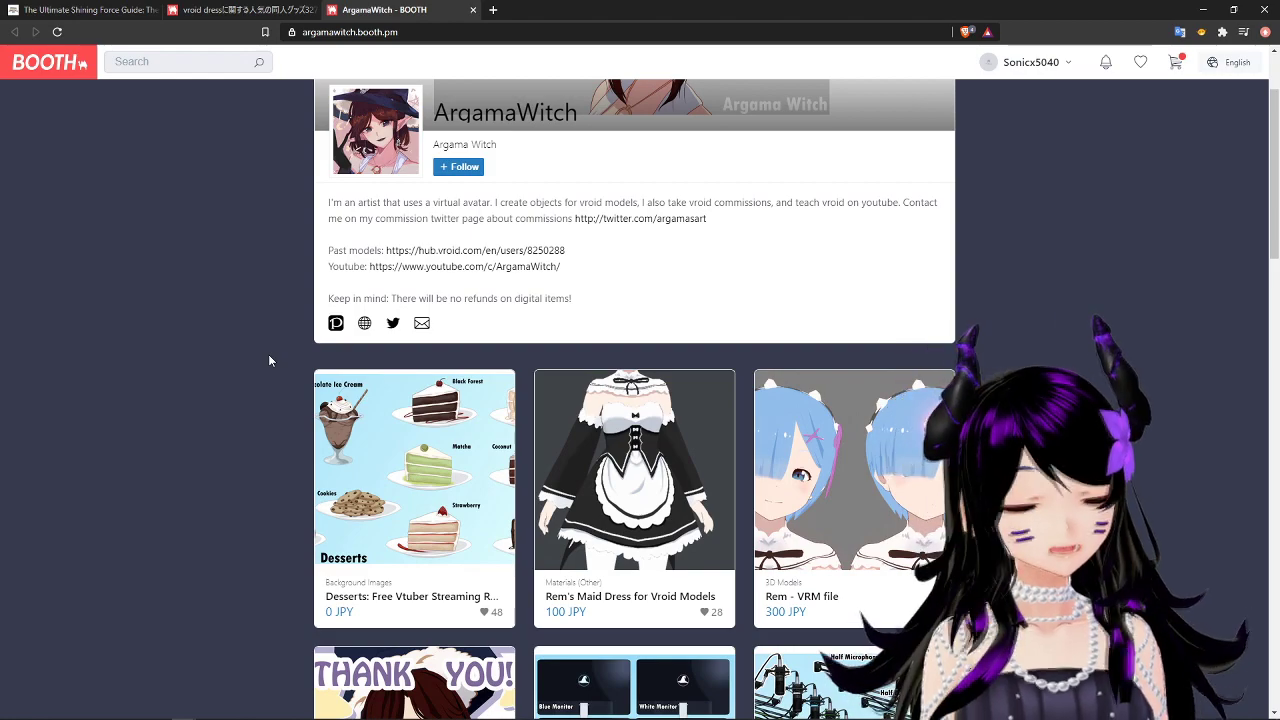
scroll(268, 360, down, 3)
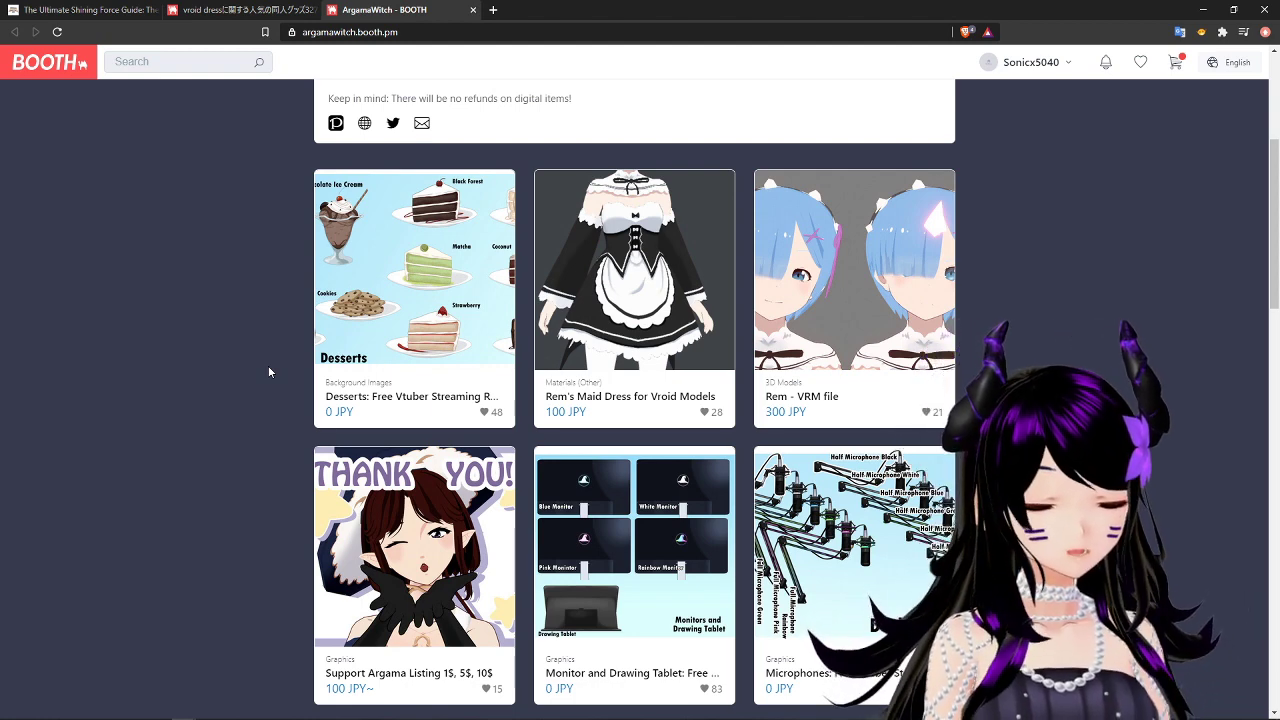
scroll(268, 372, down, 6)
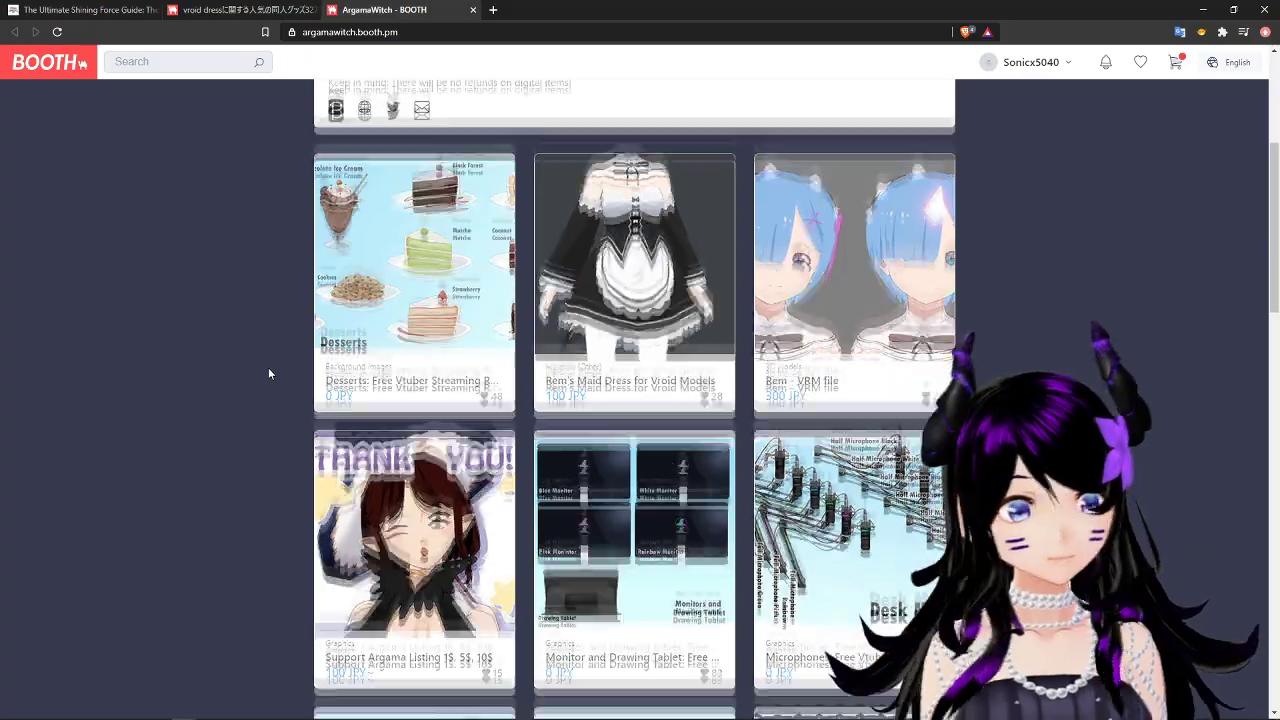
scroll(268, 386, down, 3)
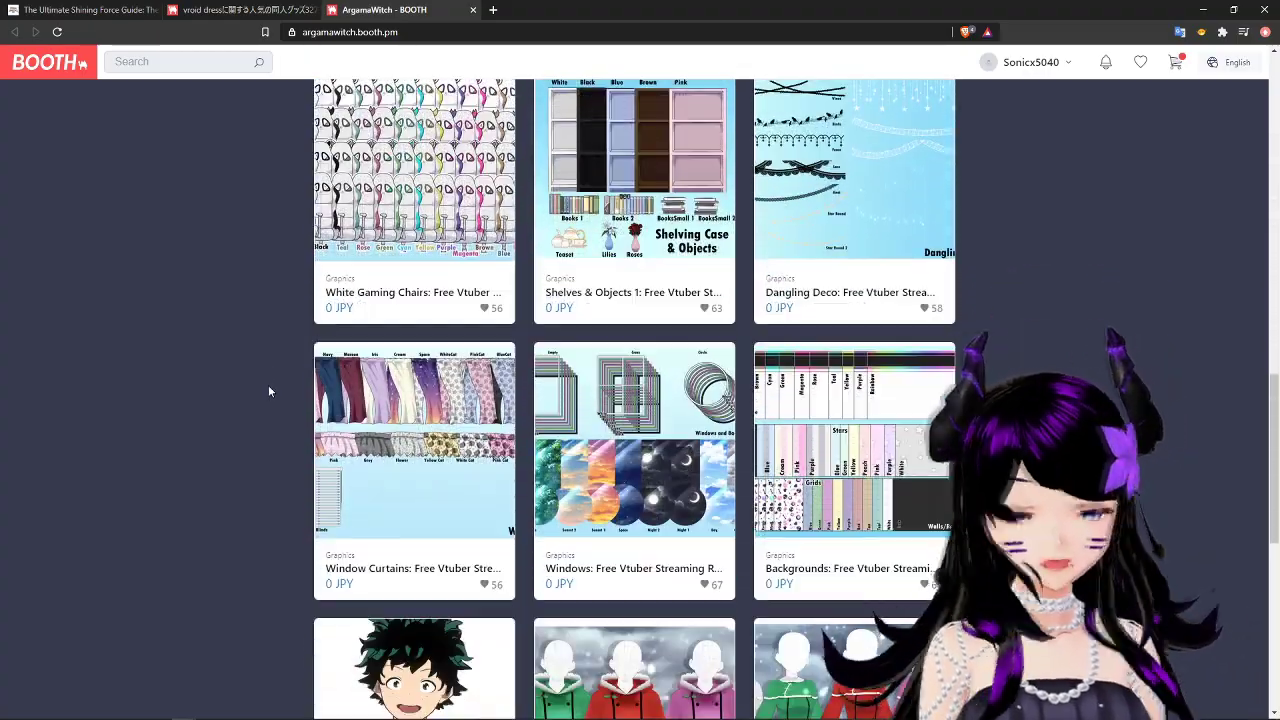
Look through the remaining listings on the first page of the ArgamaWitch shop for VRoid clothes and other free assets.
scroll(268, 391, down, 2)
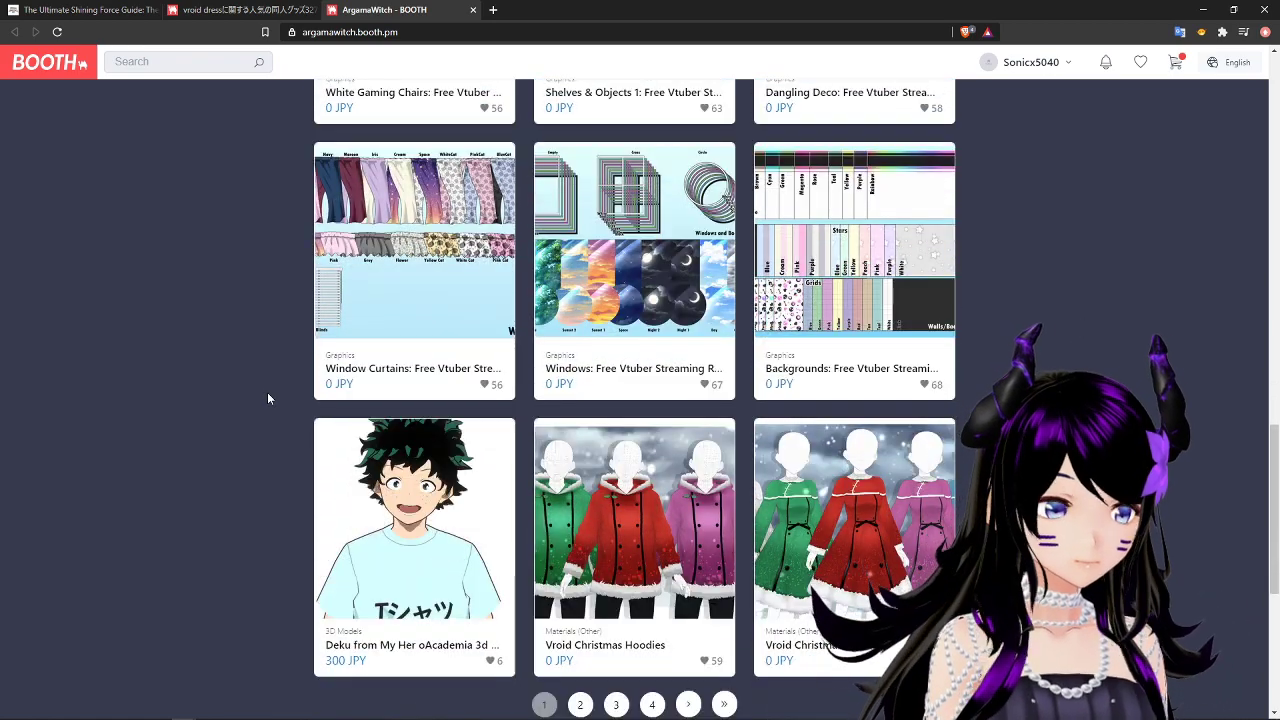
scroll(268, 393, down, 1)
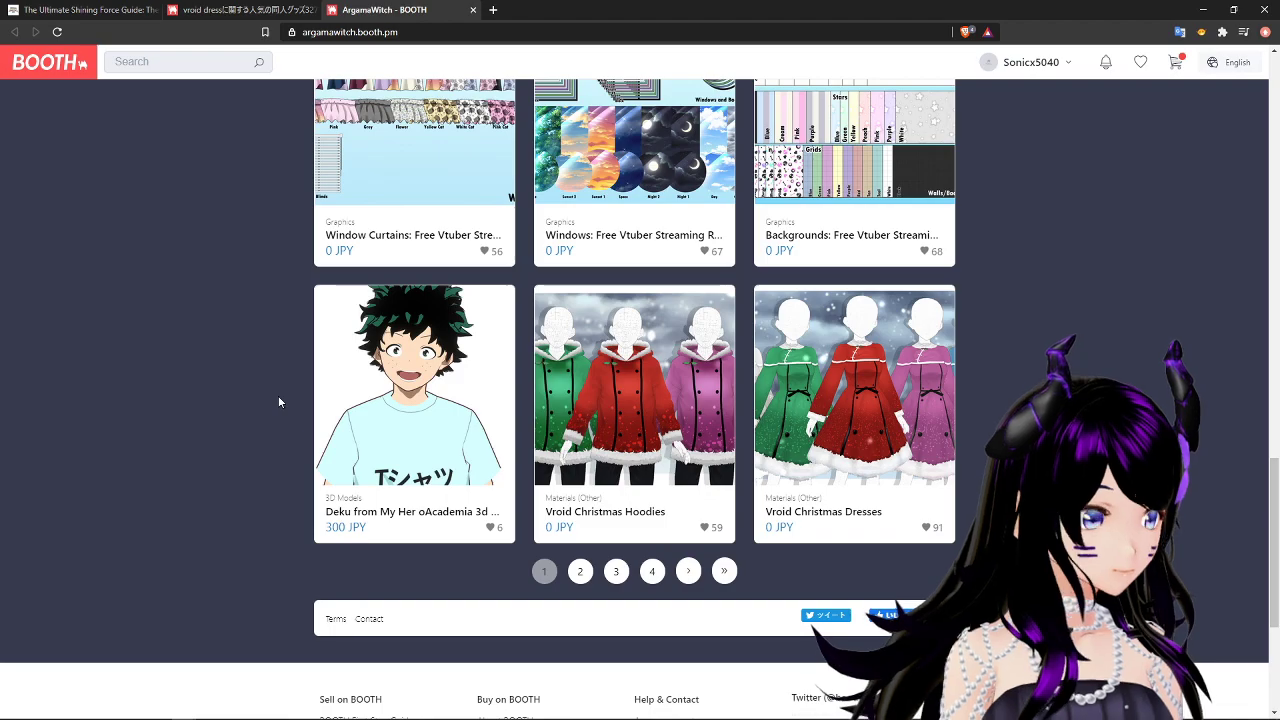
scroll(885, 500, up, 6)
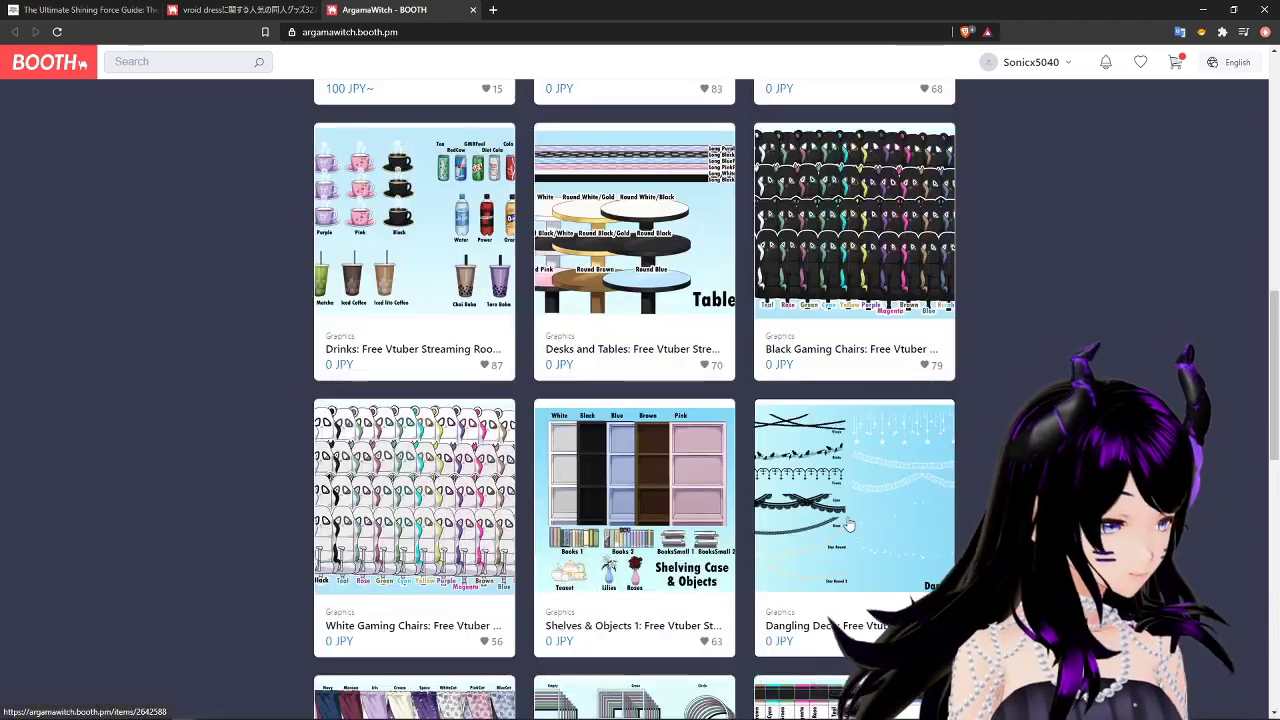
scroll(848, 515, up, 1)
scroll(848, 515, up, 3)
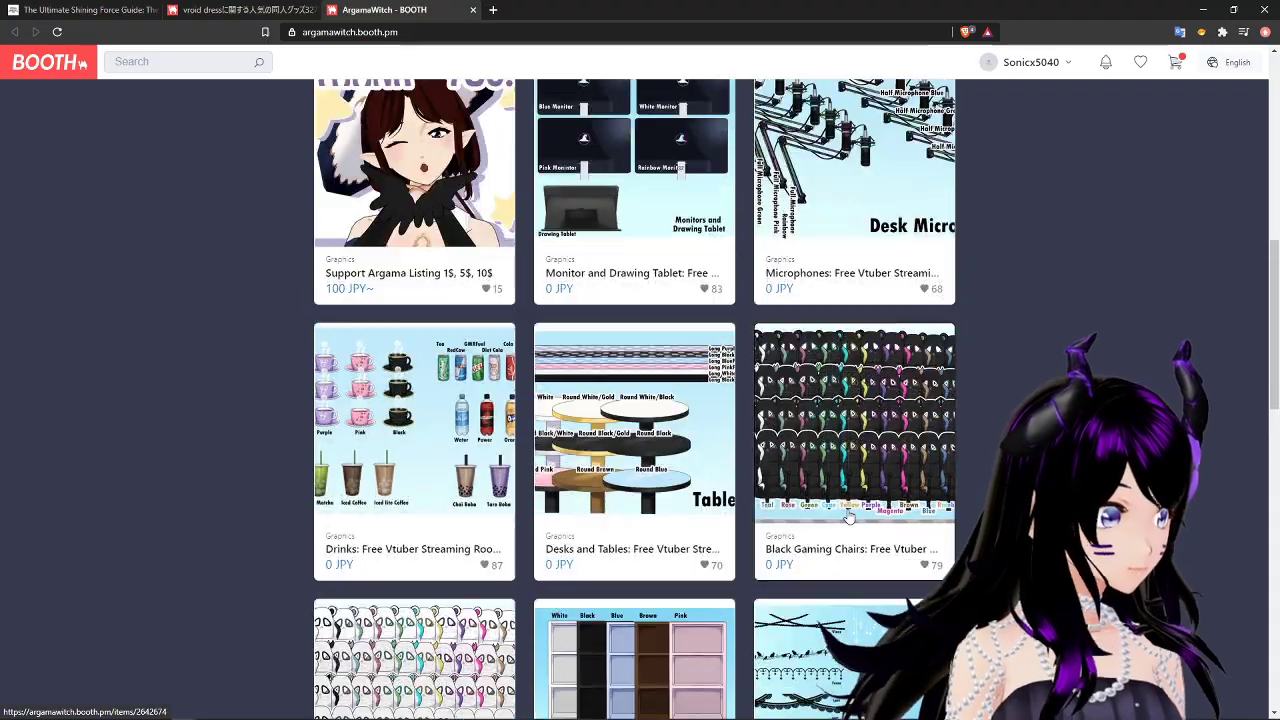
scroll(883, 530, up, 2)
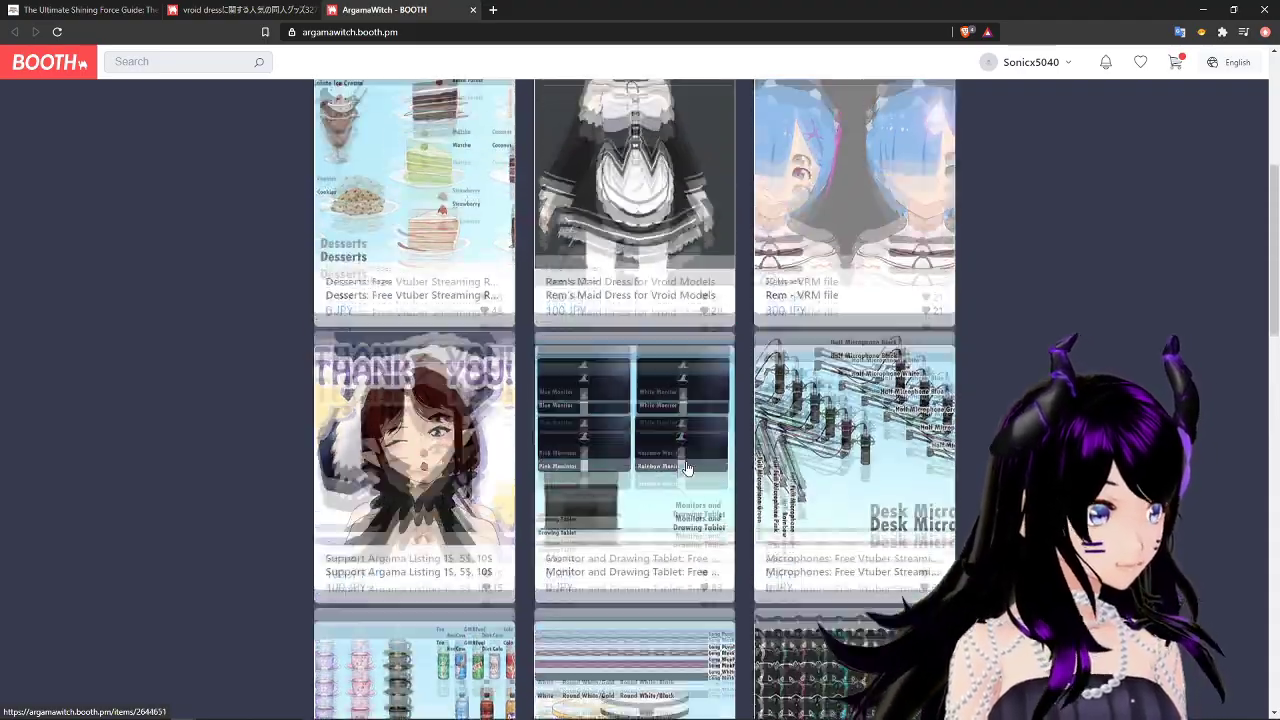
Open page 2 of the shop's item list and look at its first VRoid listings.
scroll(625, 400, down, 10)
scroll(625, 400, down, 4)
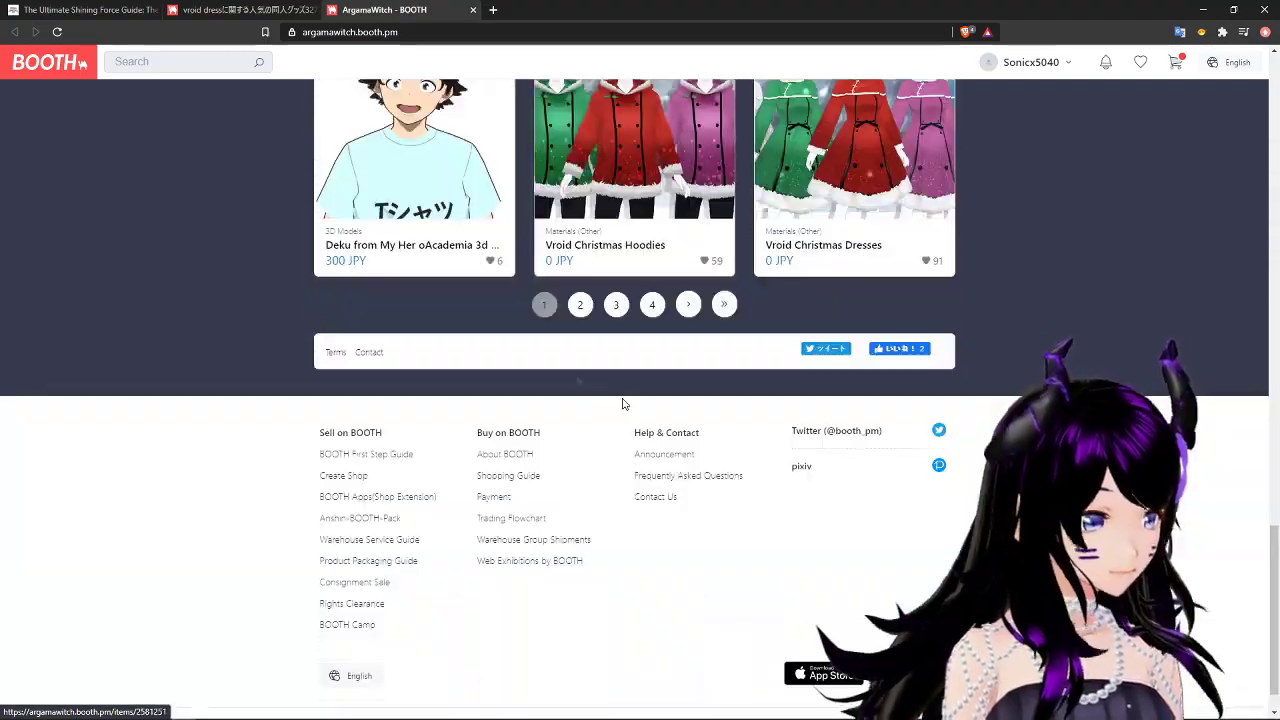
click(582, 309)
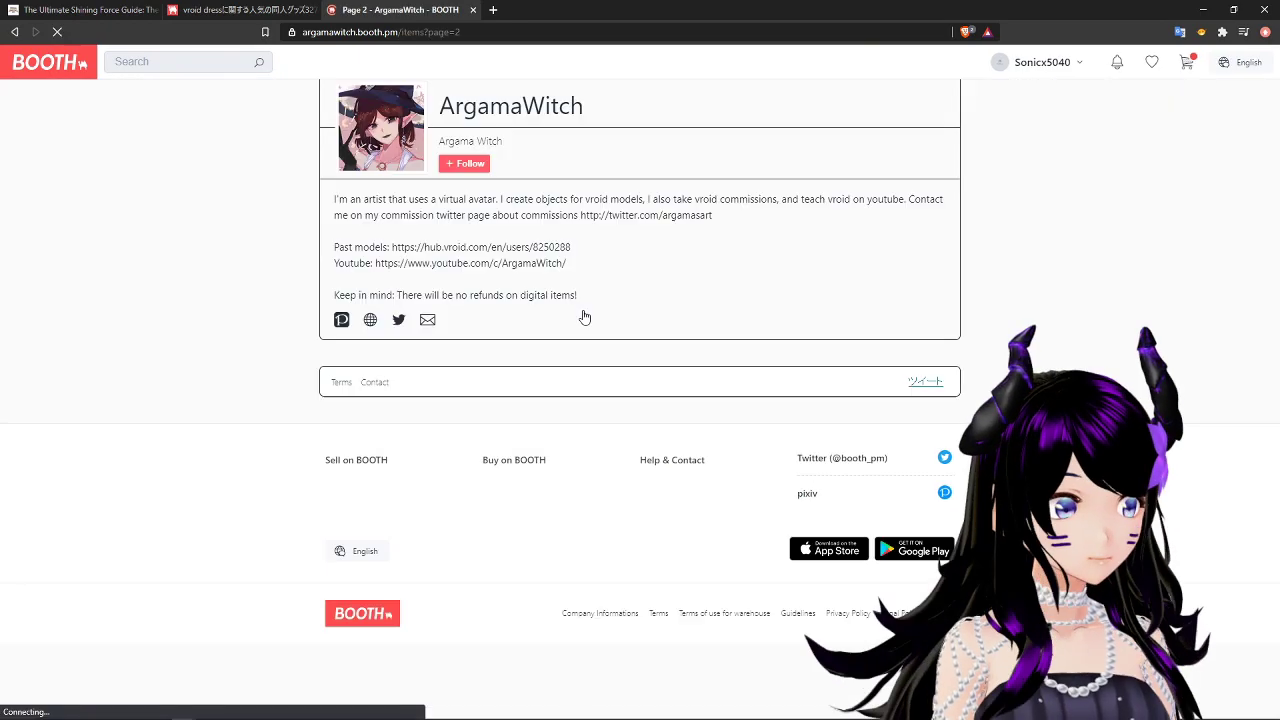
scroll(266, 425, down, 2)
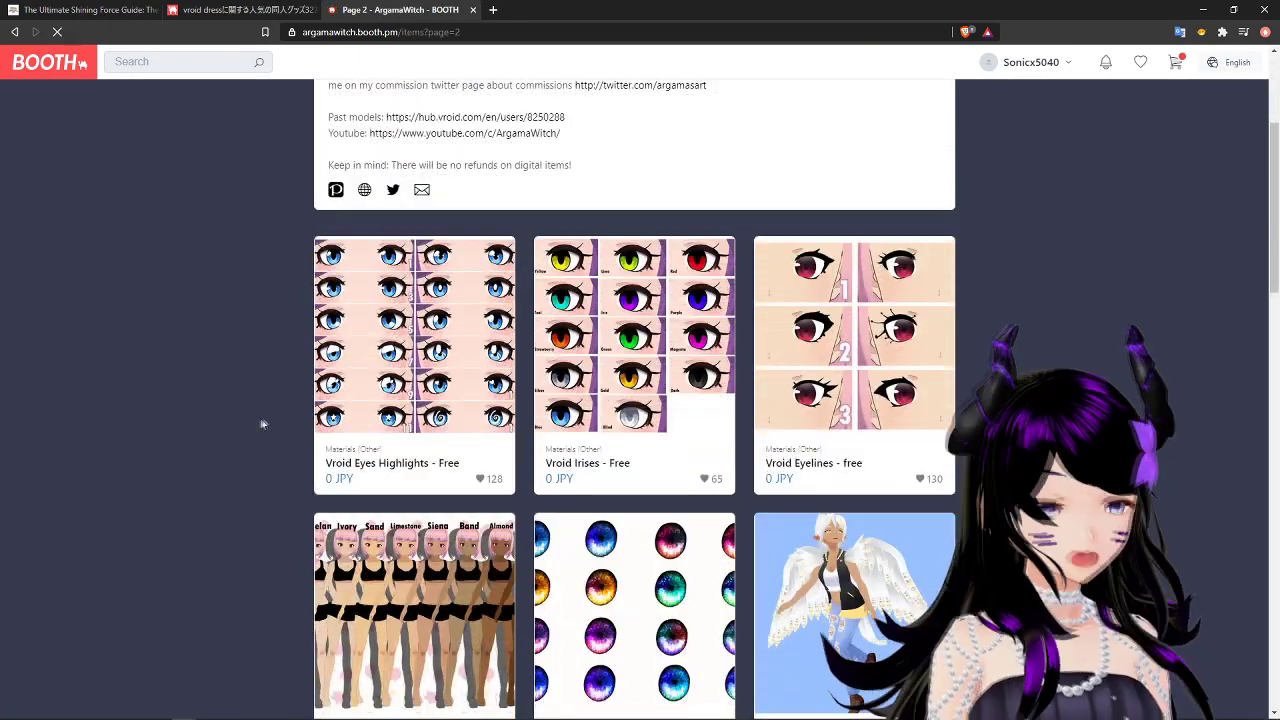
Look through the VRoid hair presets, clothing textures and avatars on pages 2 and 3 of the shop.
scroll(535, 405, down, 1)
scroll(530, 412, down, 2)
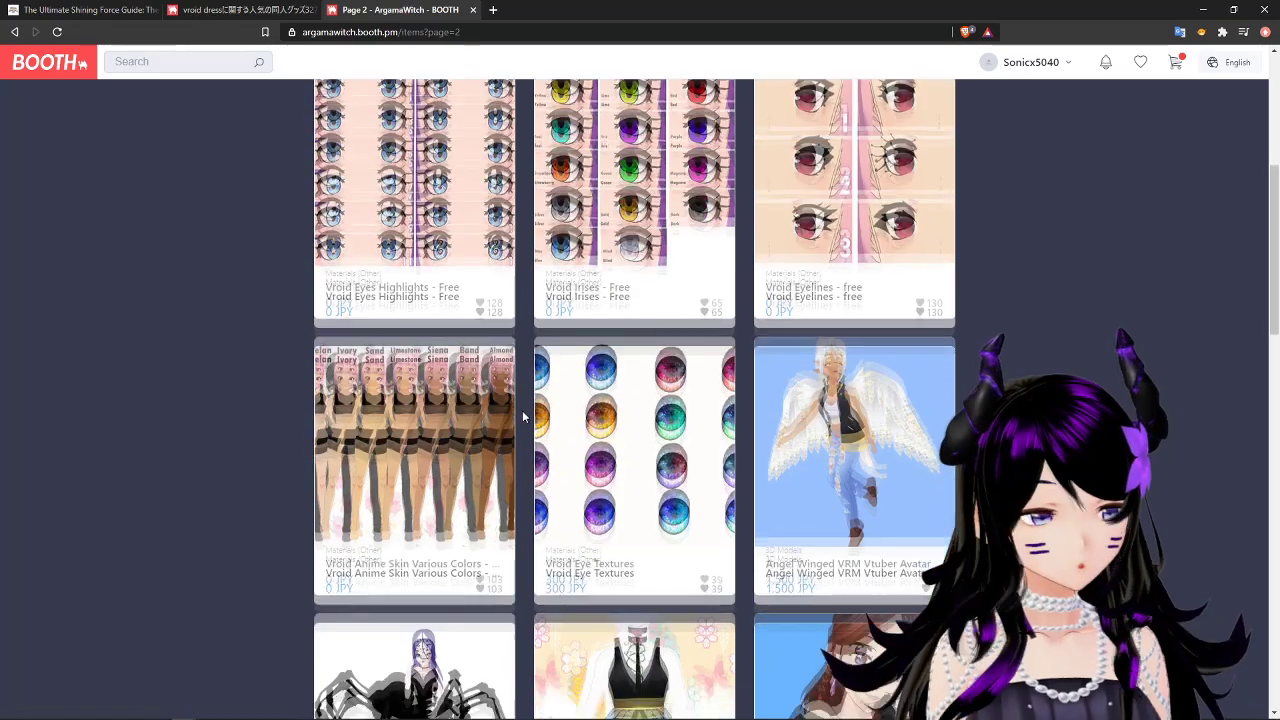
scroll(522, 417, down, 2)
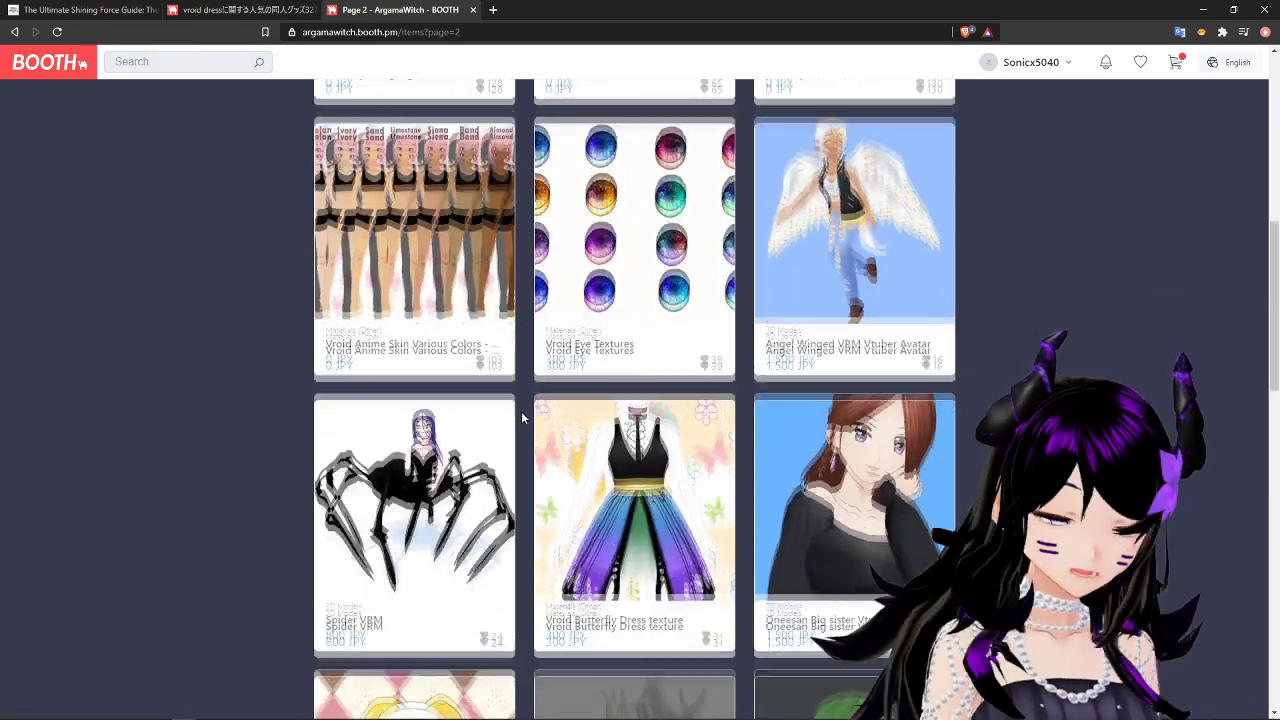
scroll(521, 417, down, 1)
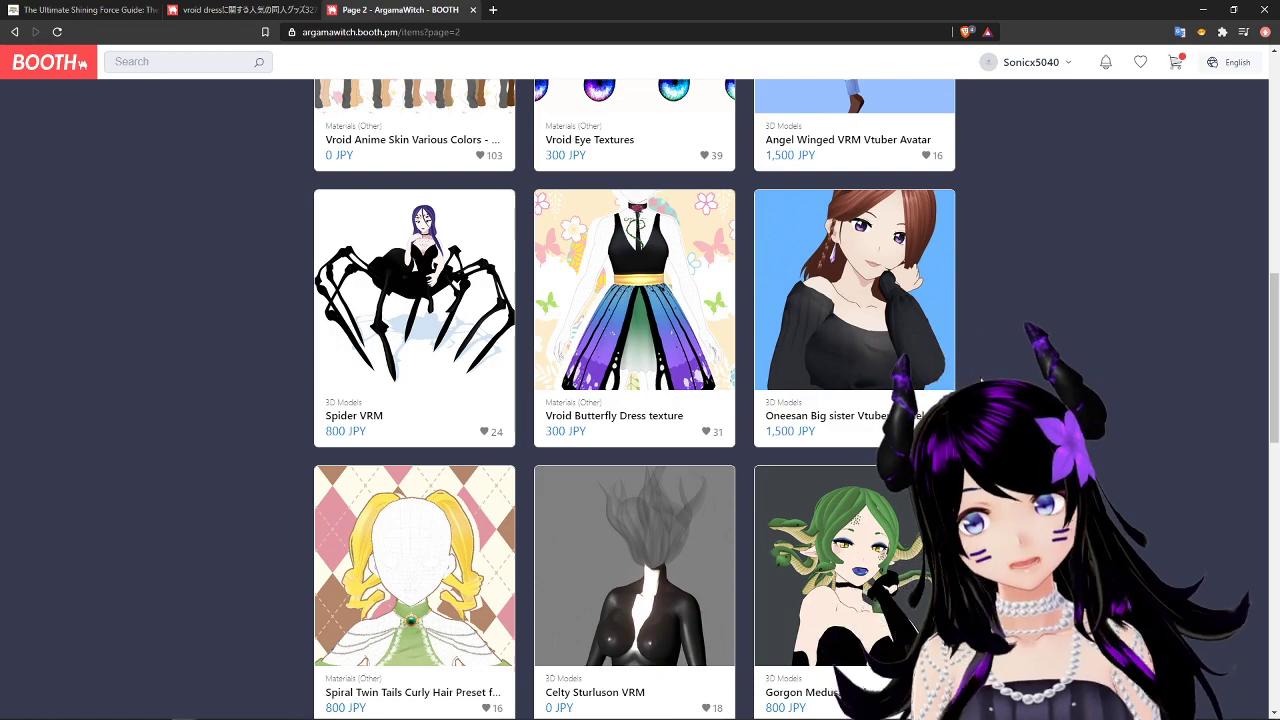
scroll(979, 384, down, 2)
scroll(979, 380, down, 3)
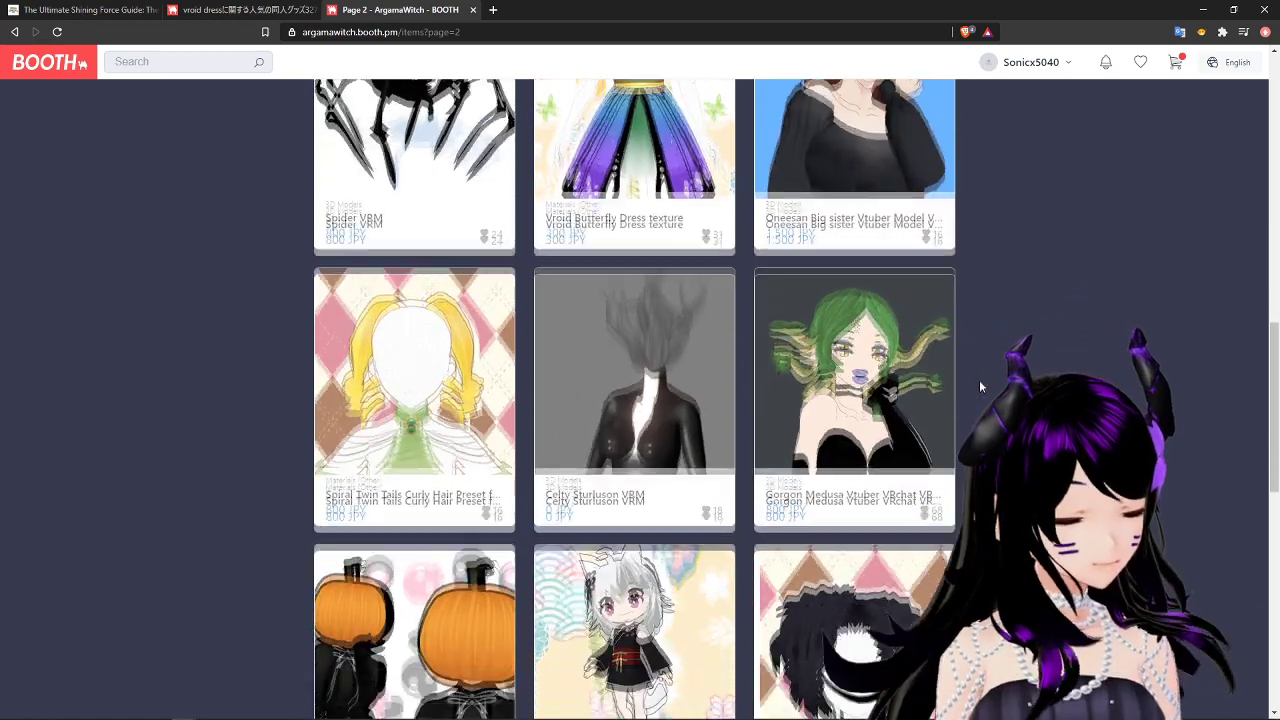
scroll(548, 285, down, 8)
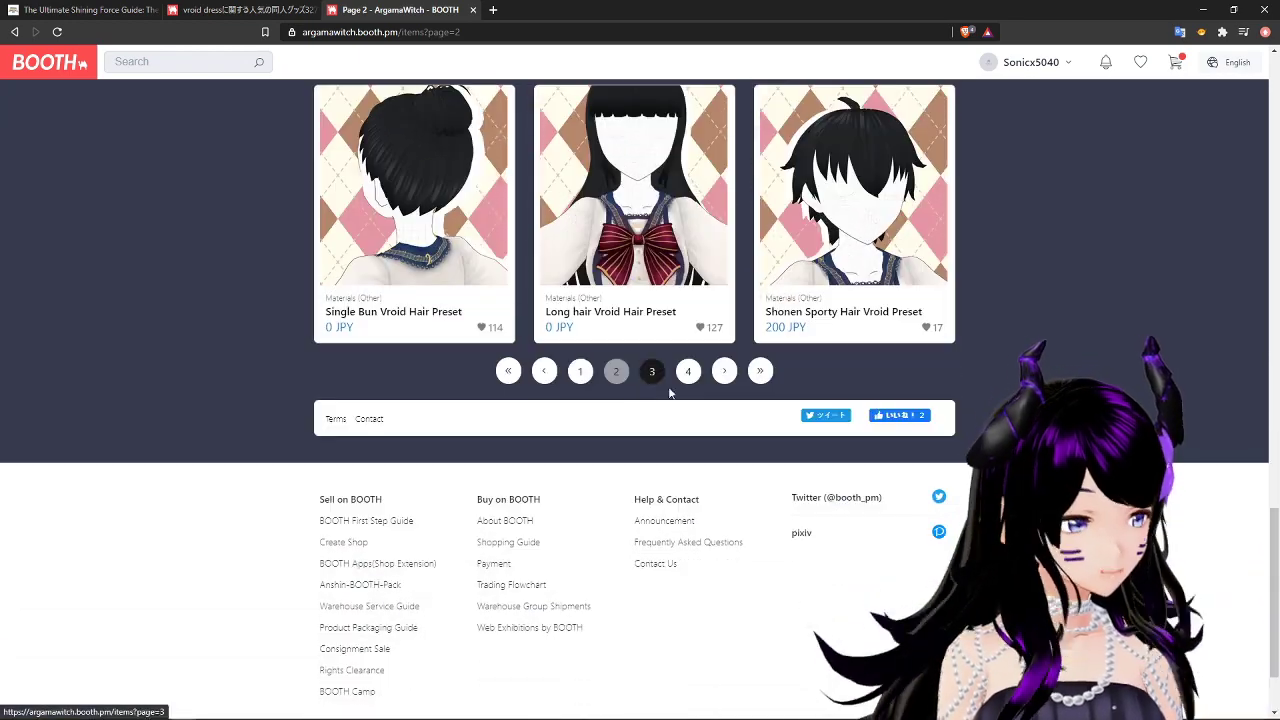
click(652, 371)
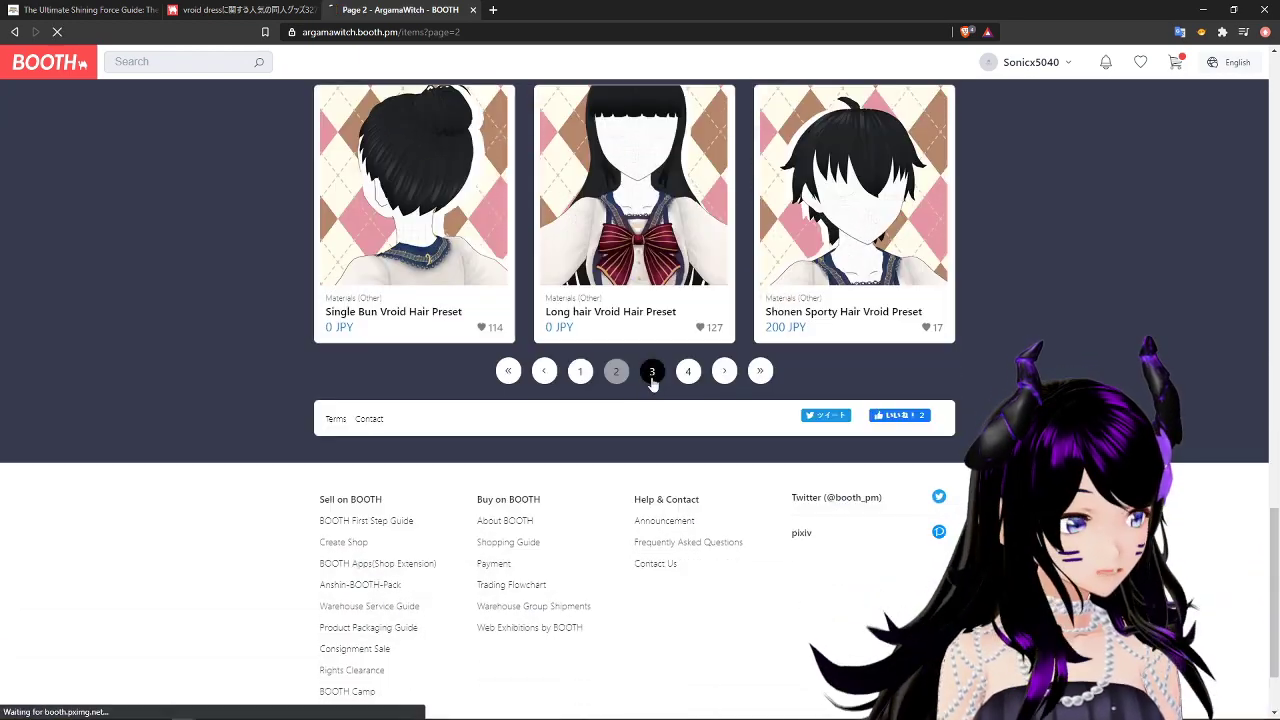
scroll(653, 385, down, 5)
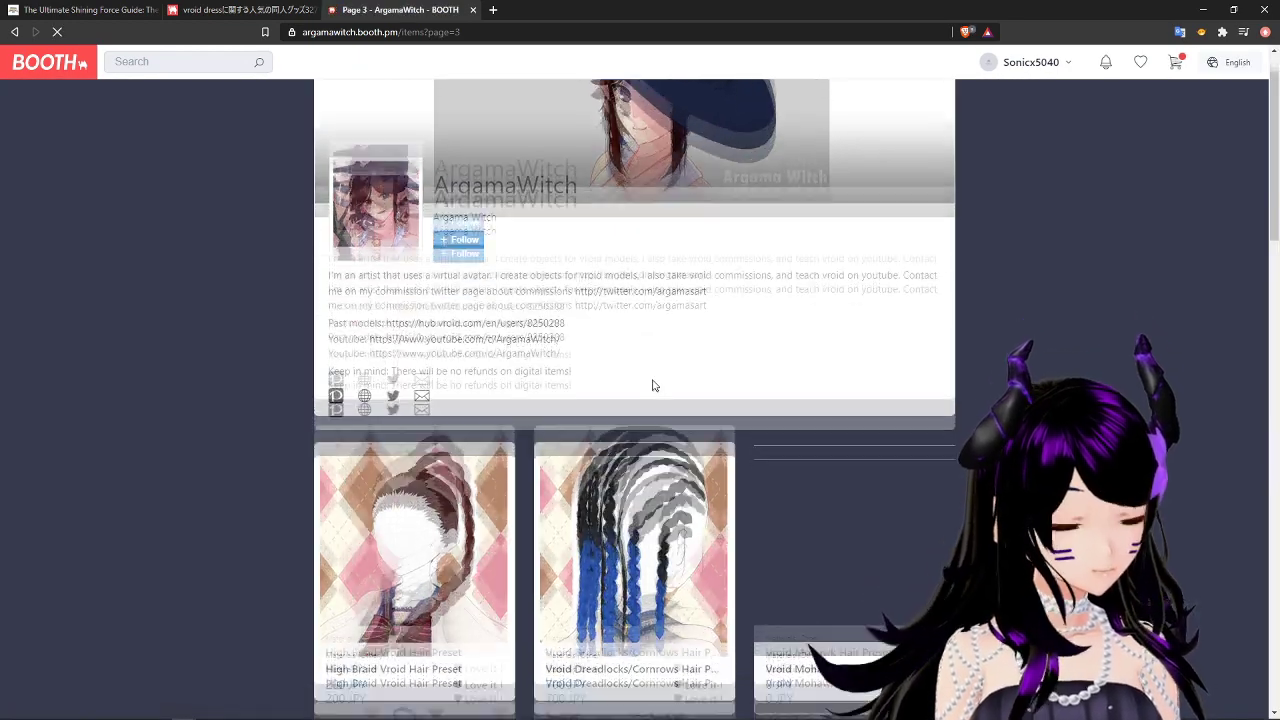
scroll(653, 385, up, 2)
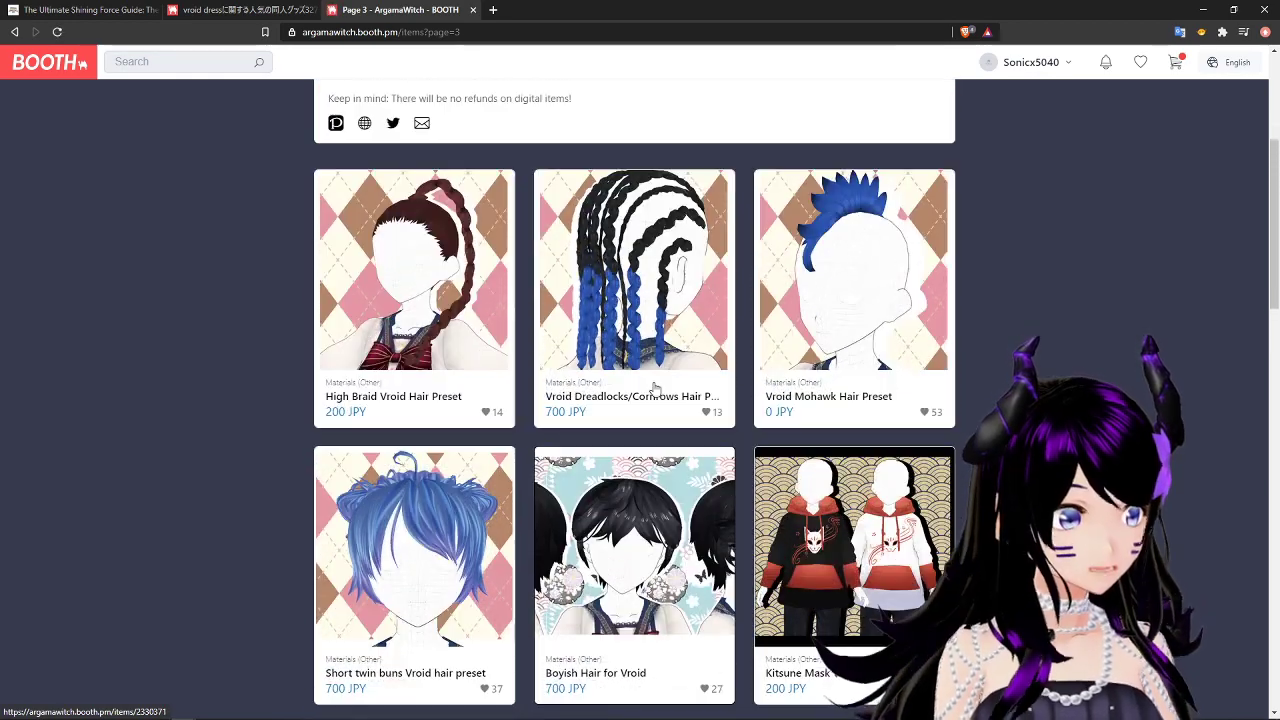
scroll(655, 387, down, 4)
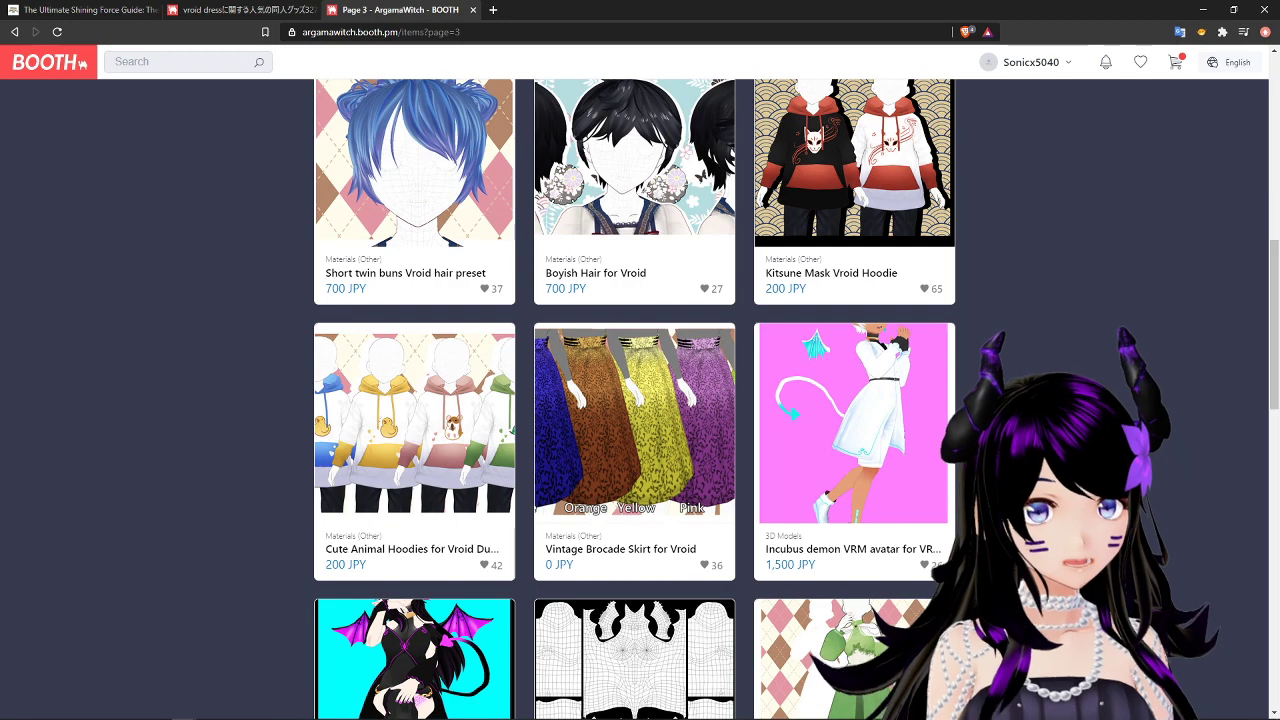
Return to the Long hair Vroid Hair Preset and save its free download simplelonghair.zip to the Desktop.
key(alt+Left)
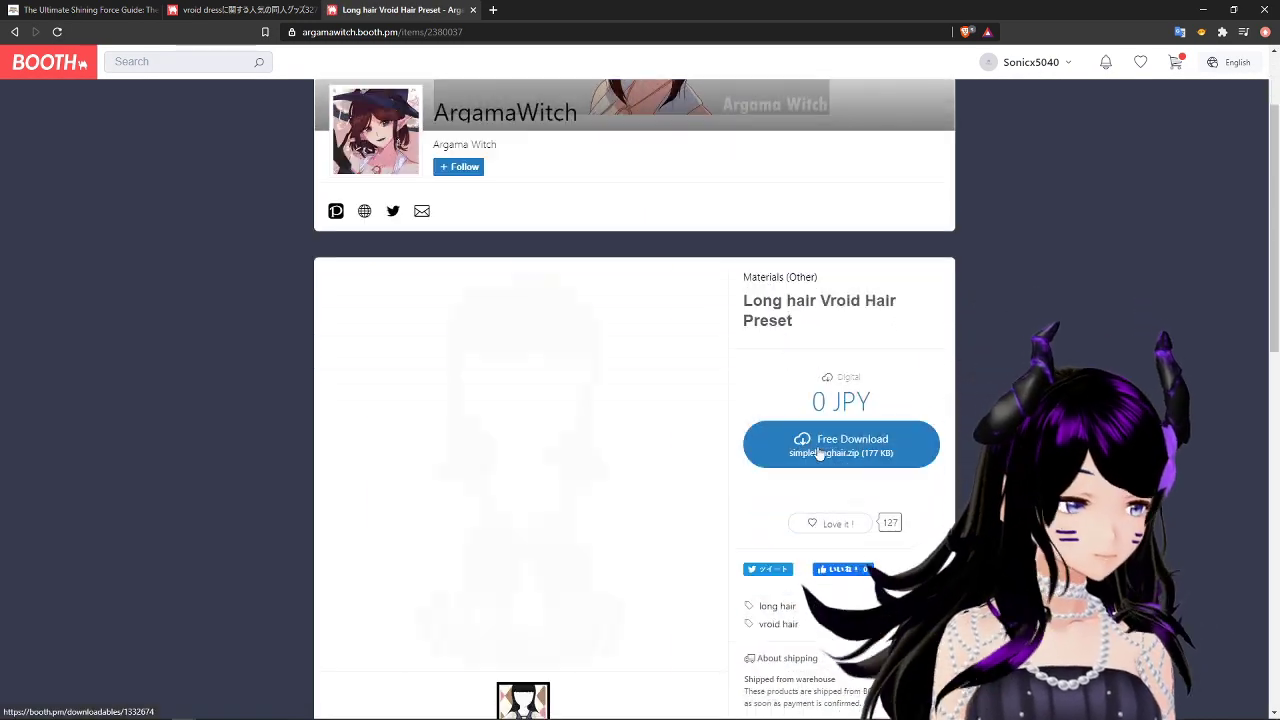
click(818, 452)
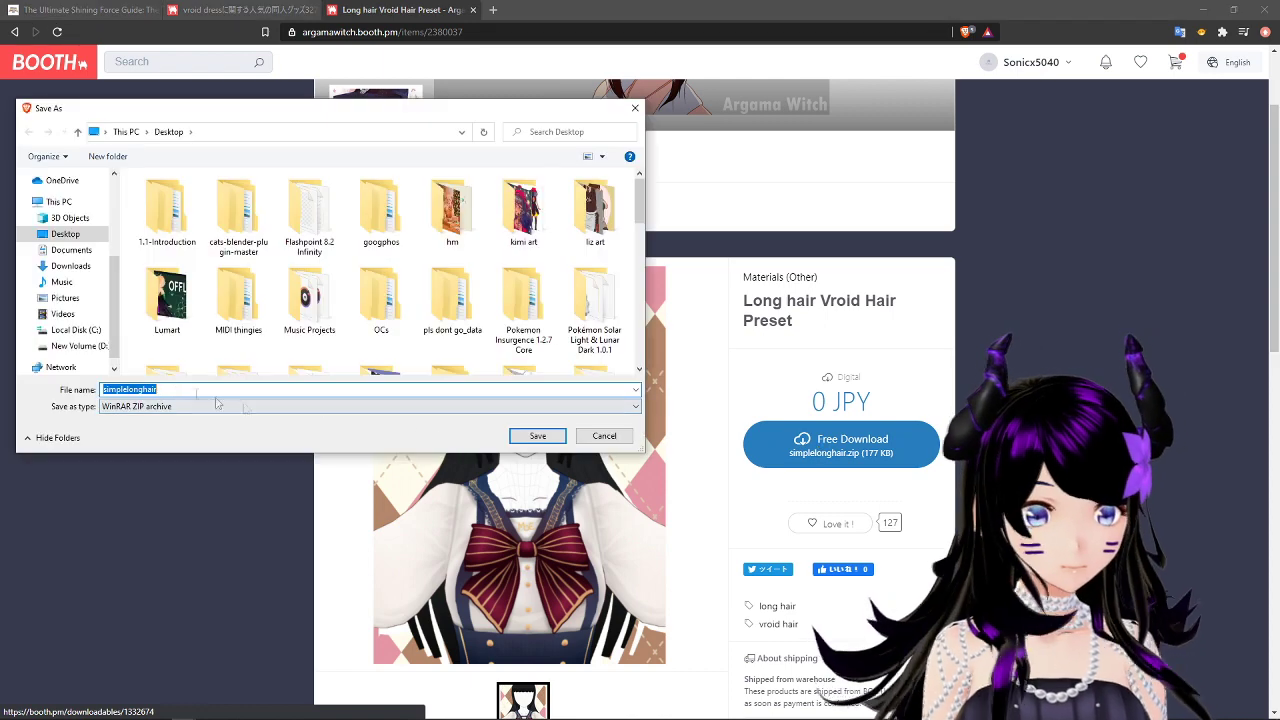
click(536, 437)
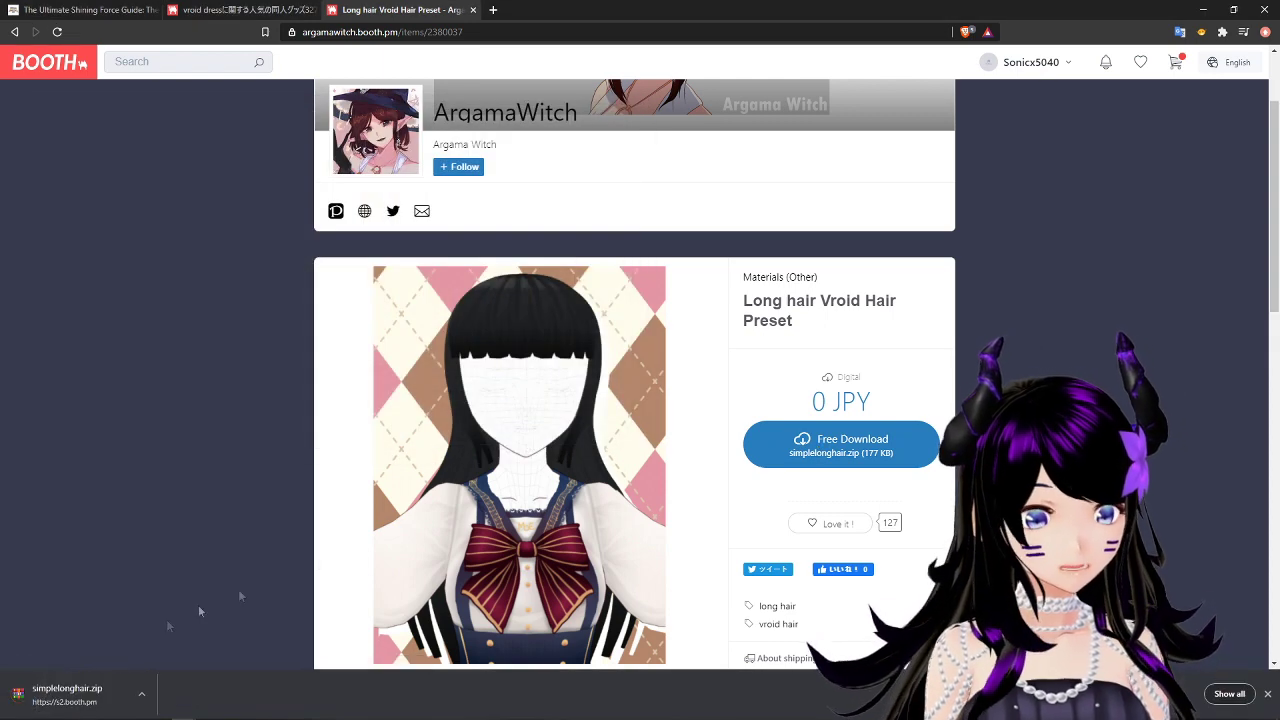
Go back to the shop listing, move on to page 3 and open the free Fancy Dress item.
click(15, 33)
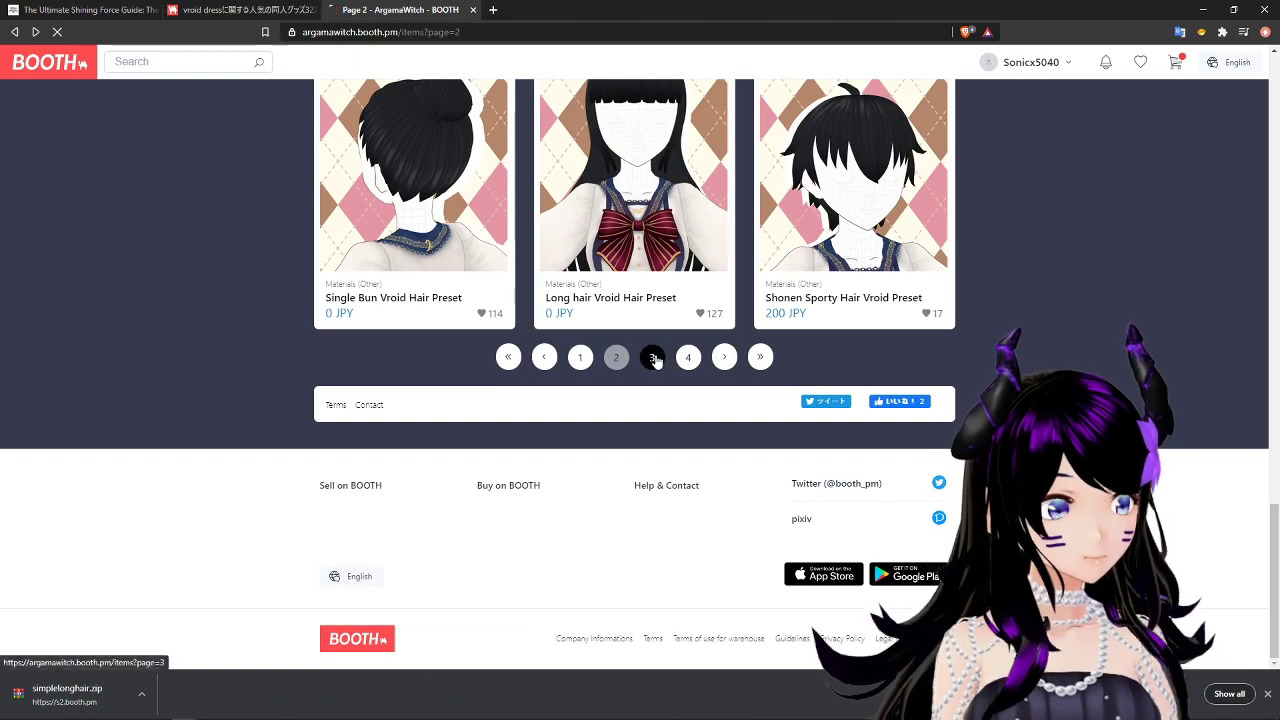
click(652, 357)
scroll(545, 435, down, 7)
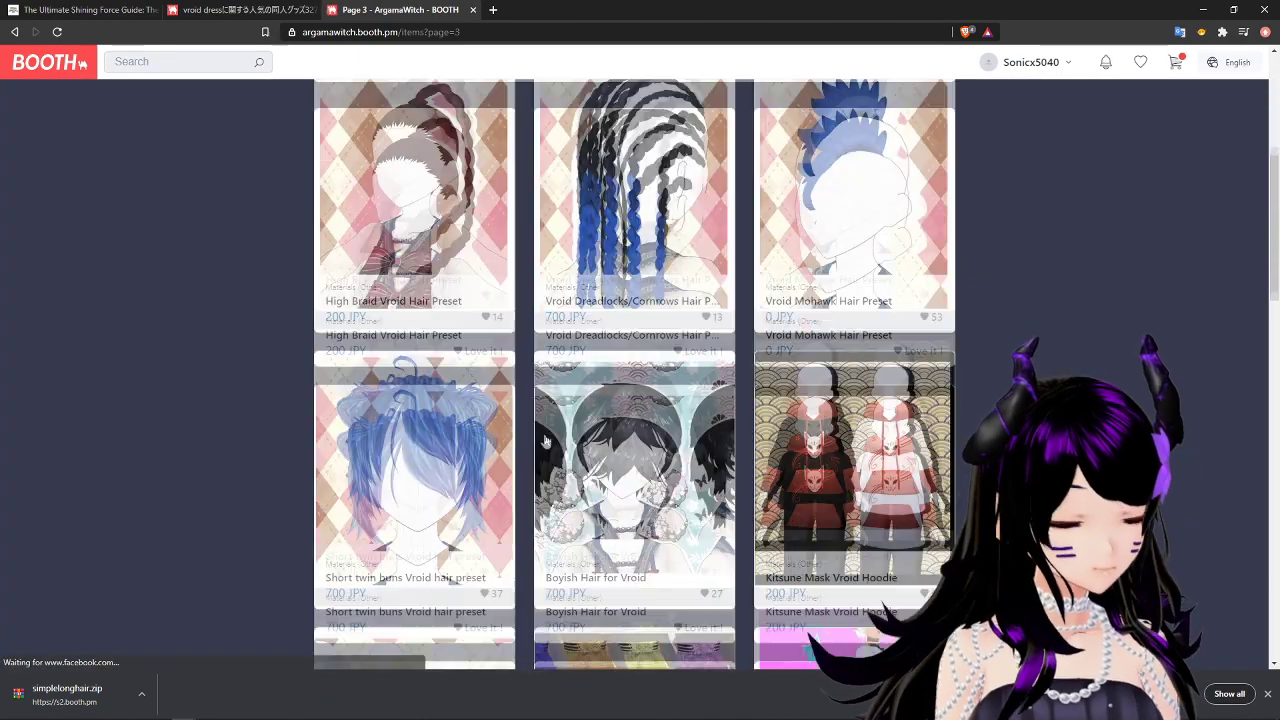
scroll(545, 443, down, 3)
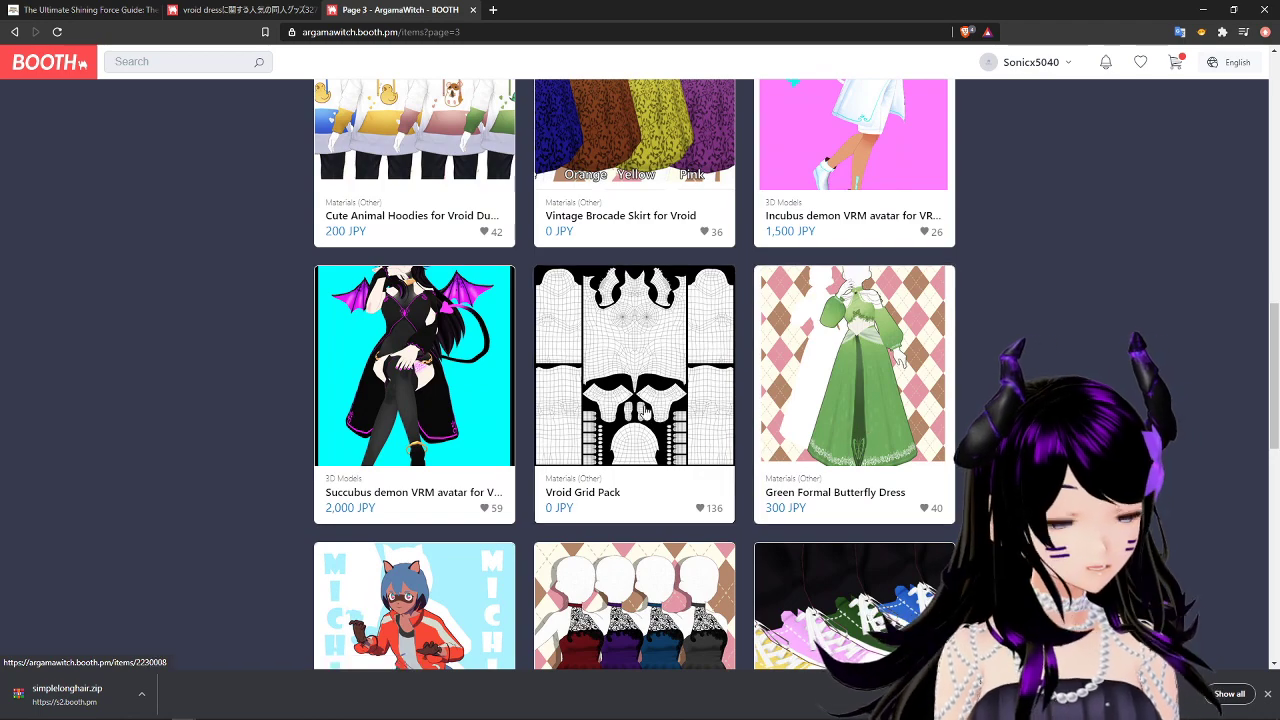
scroll(616, 397, down, 3)
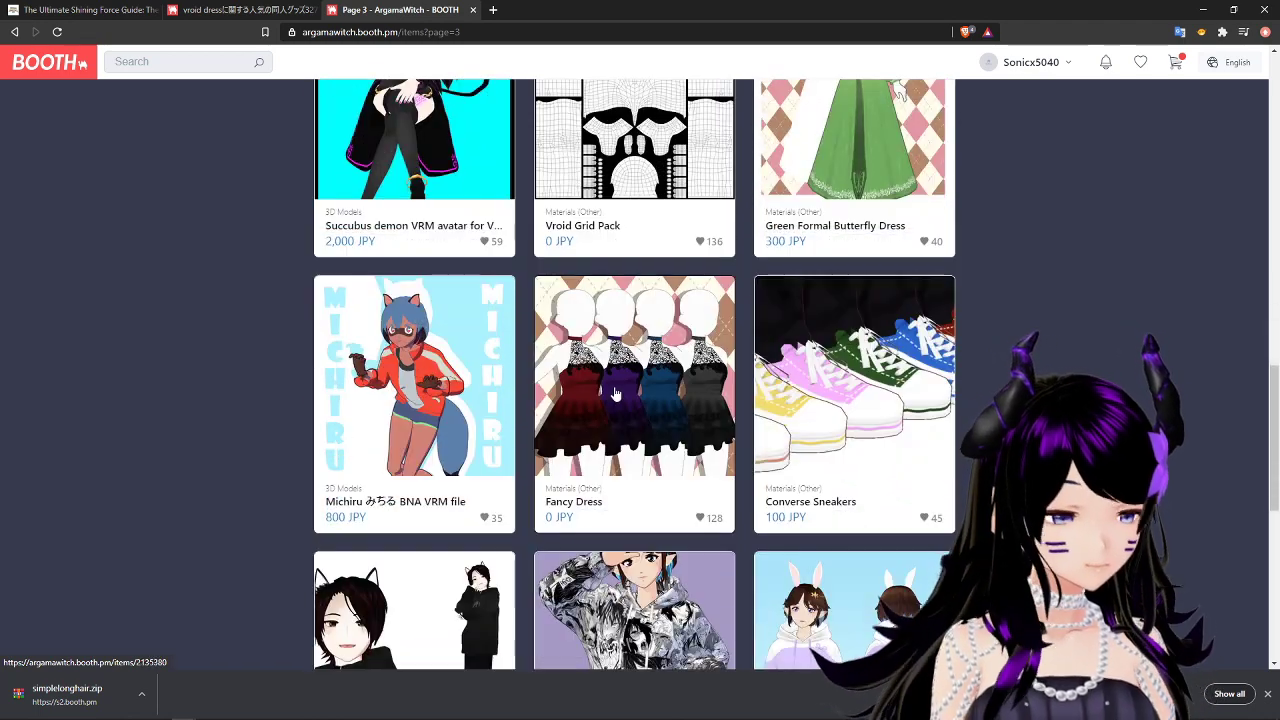
click(636, 390)
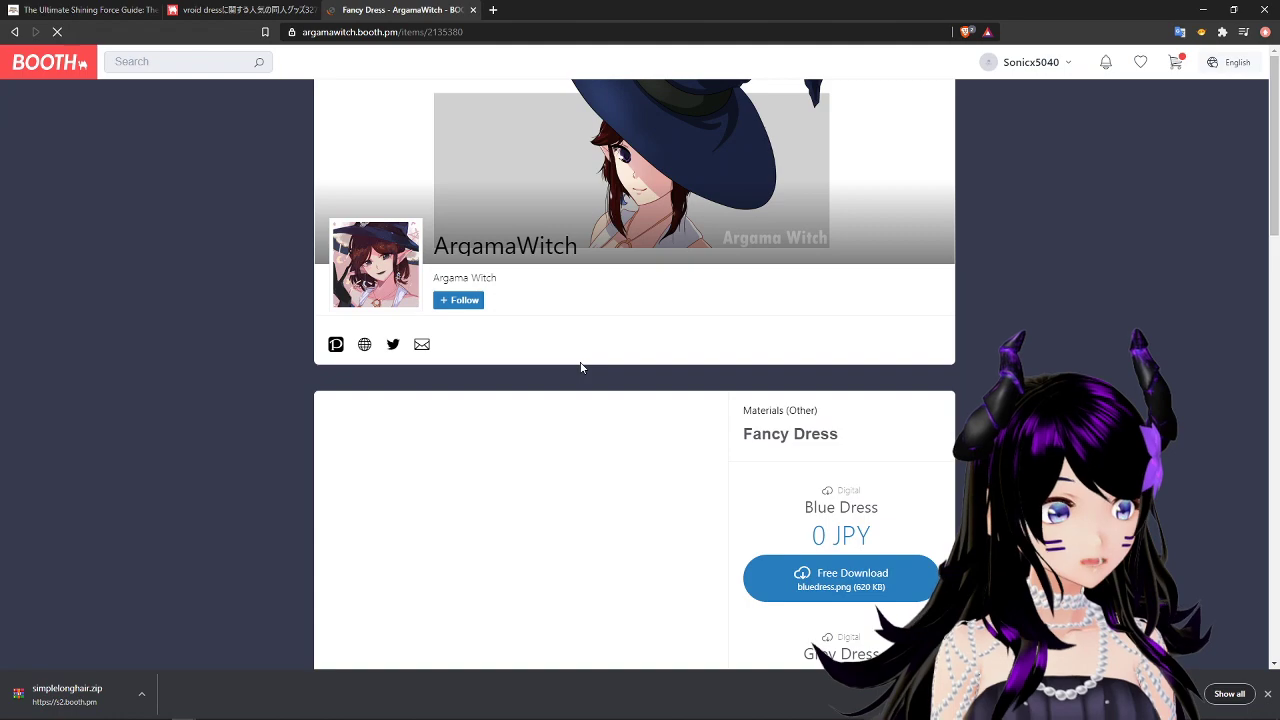
Save the free Purple Dress texture purple_dress.png to the Desktop.
scroll(700, 390, down, 2)
scroll(900, 378, down, 2)
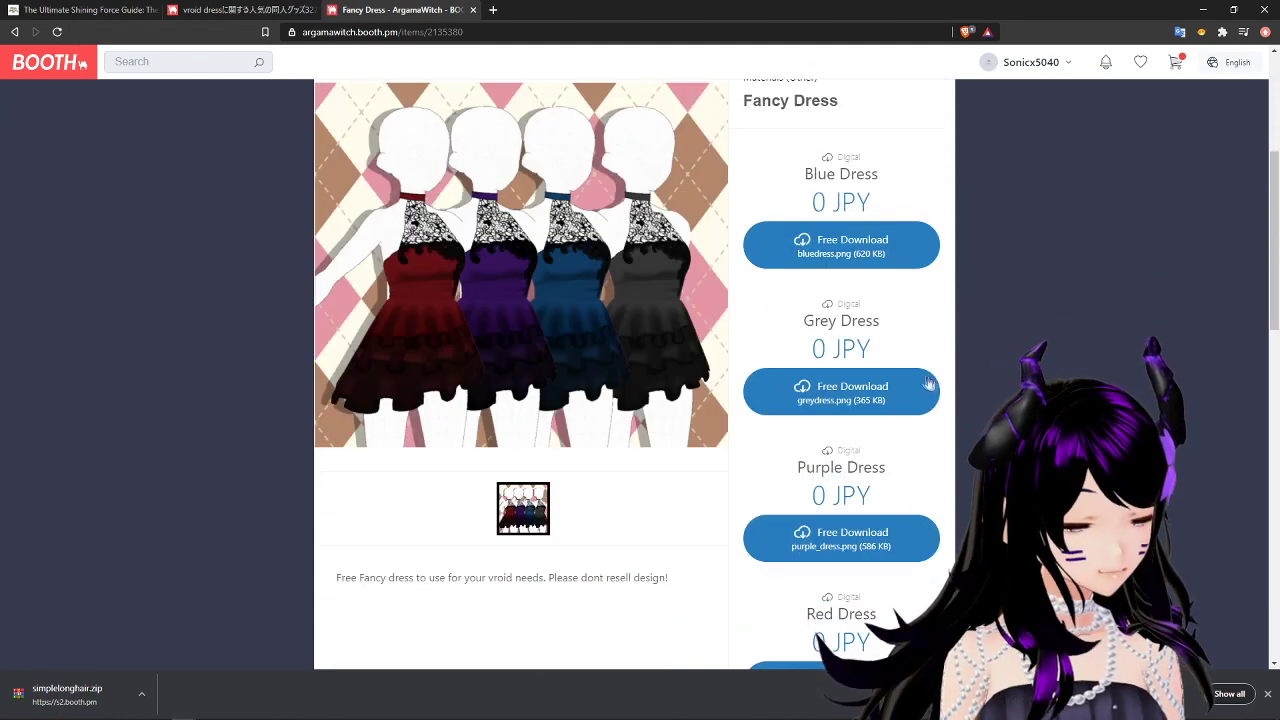
click(855, 545)
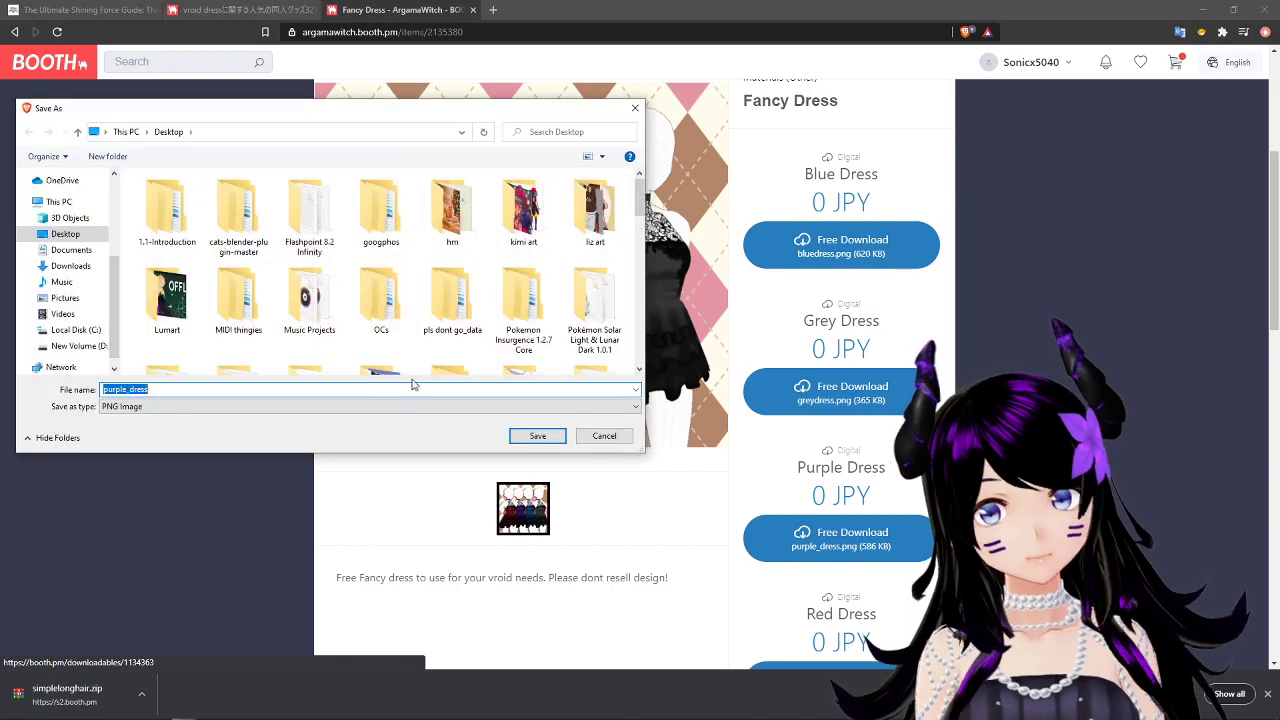
click(516, 437)
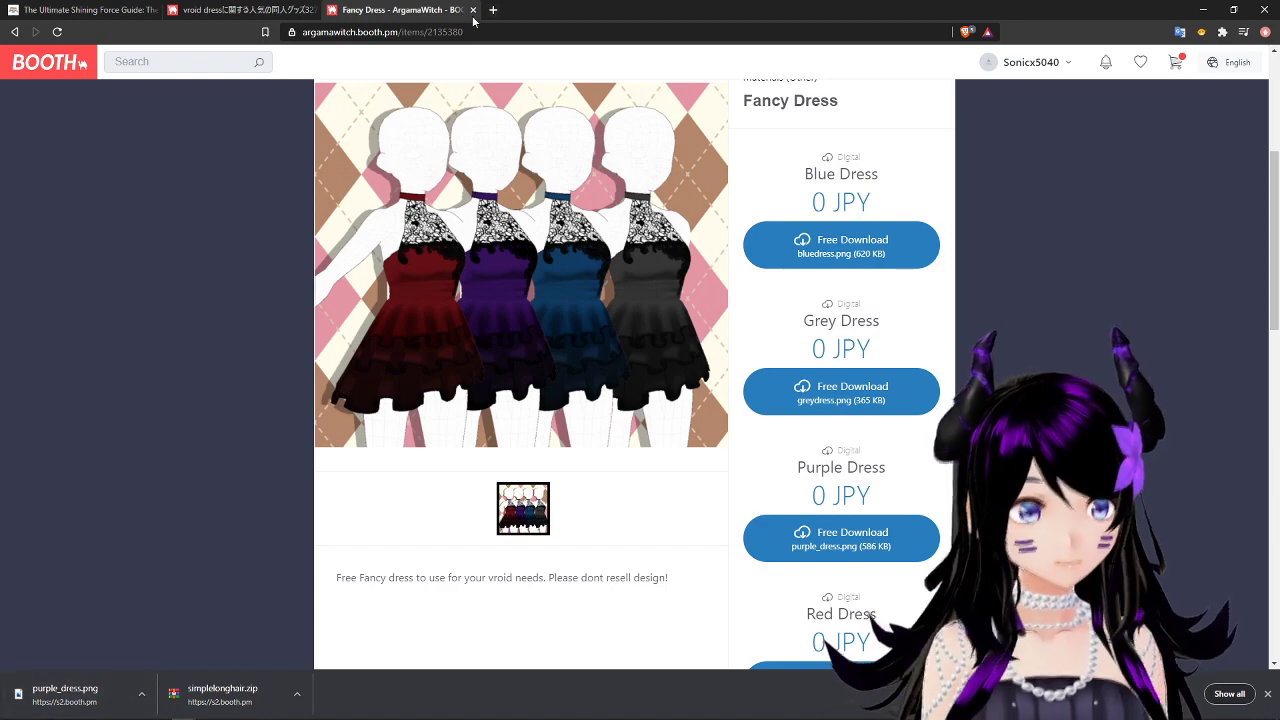
Switch to VRoid Studio, hide both painted layers of the one-piece dress texture and add a new layer above them.
click(1204, 10)
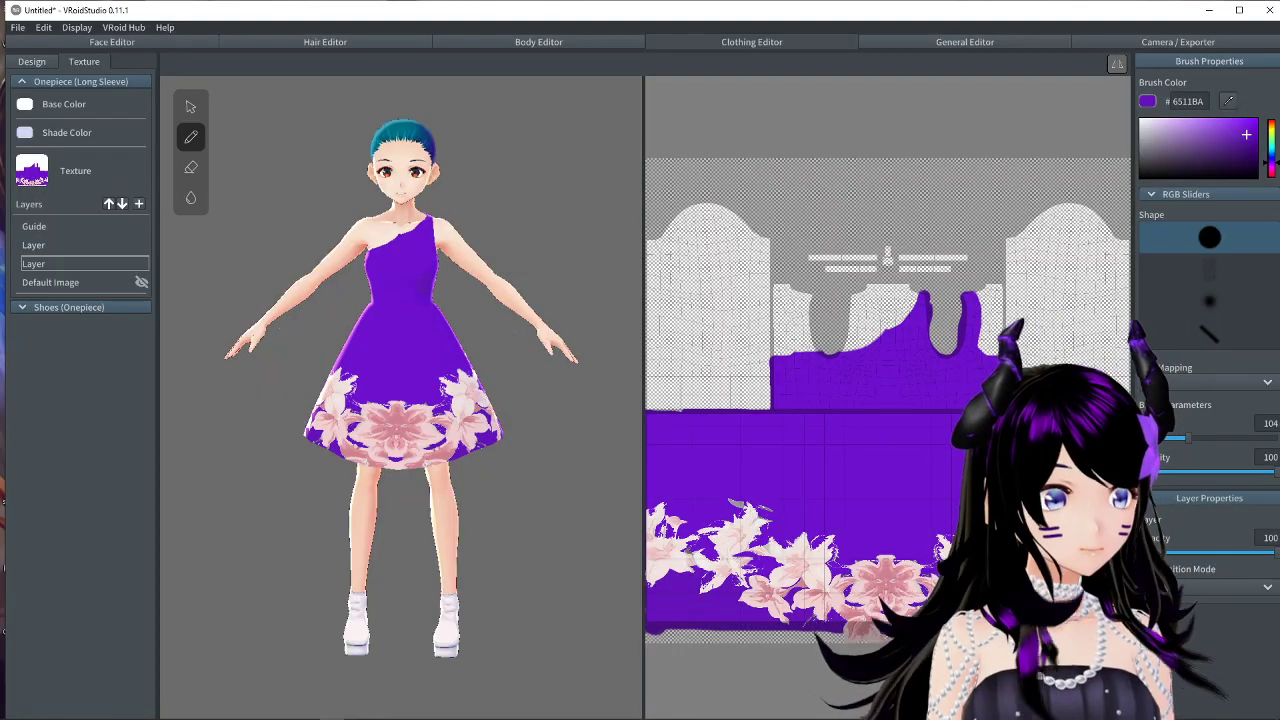
right_drag(190, 320, 210, 306)
right_click(32, 265)
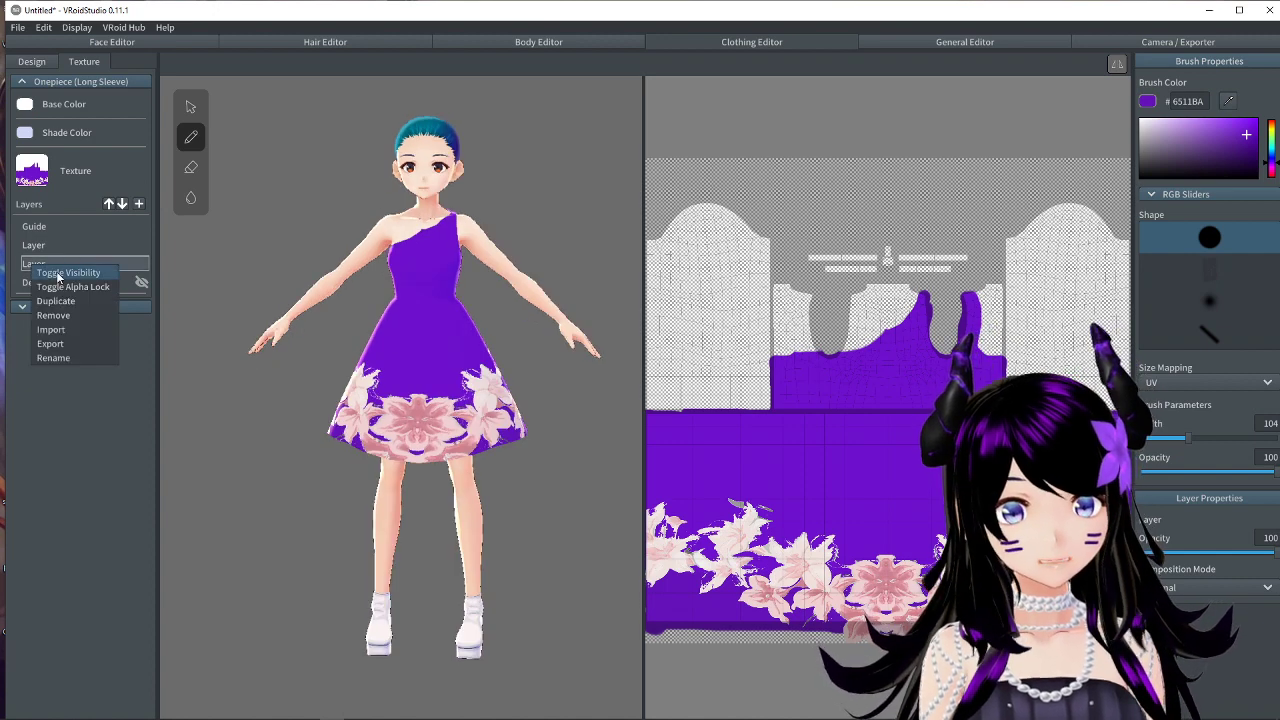
click(58, 275)
right_click(44, 249)
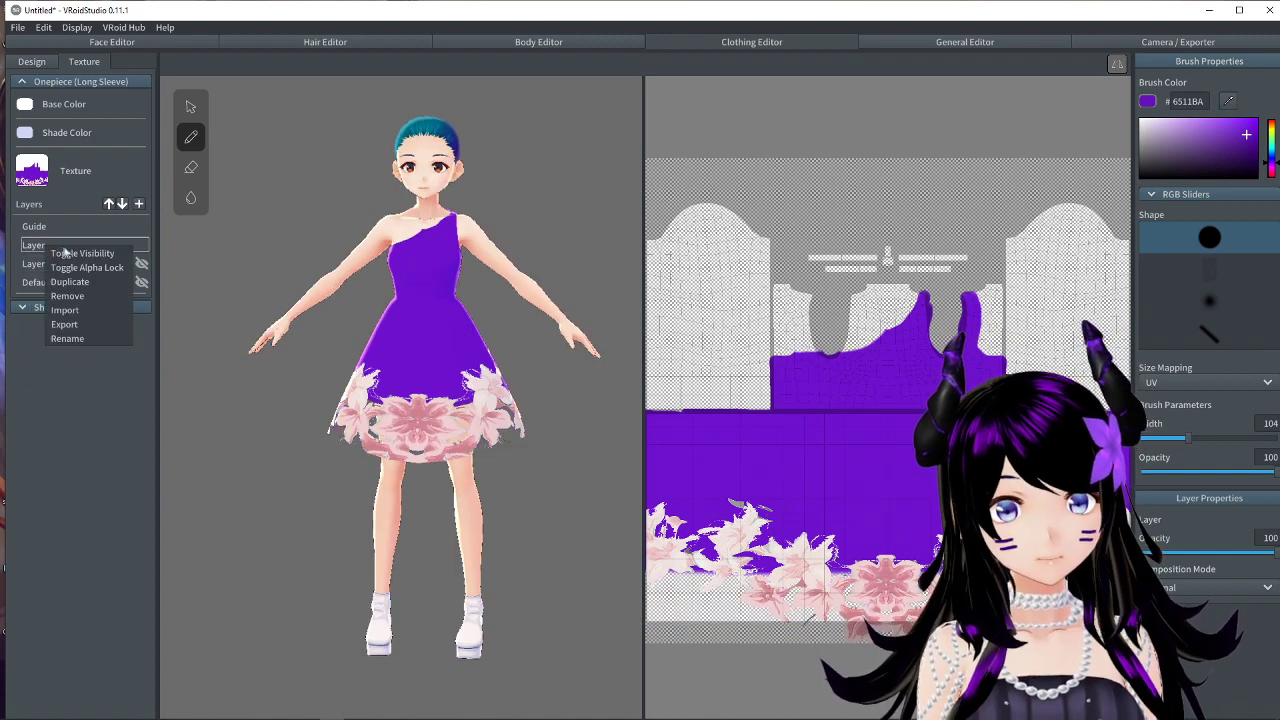
click(86, 257)
click(139, 205)
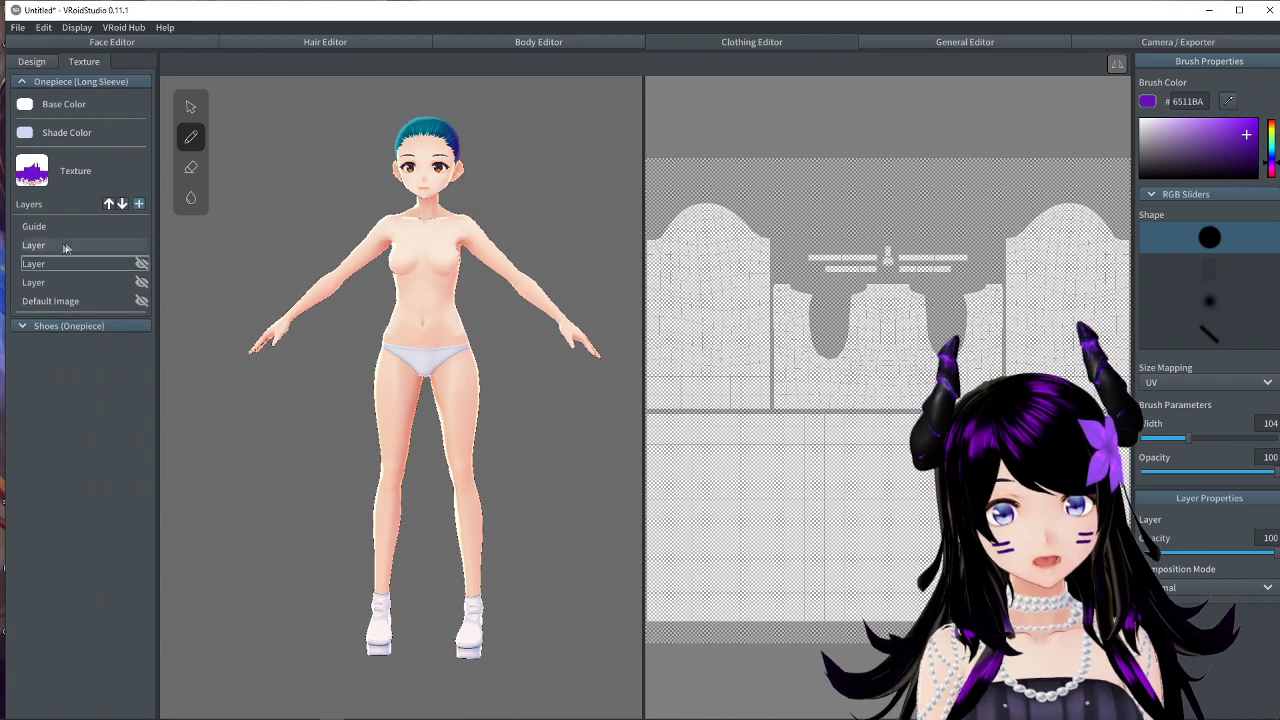
Export the new empty layer to the Desktop as purple_dress.png, replacing the existing file.
right_click(58, 247)
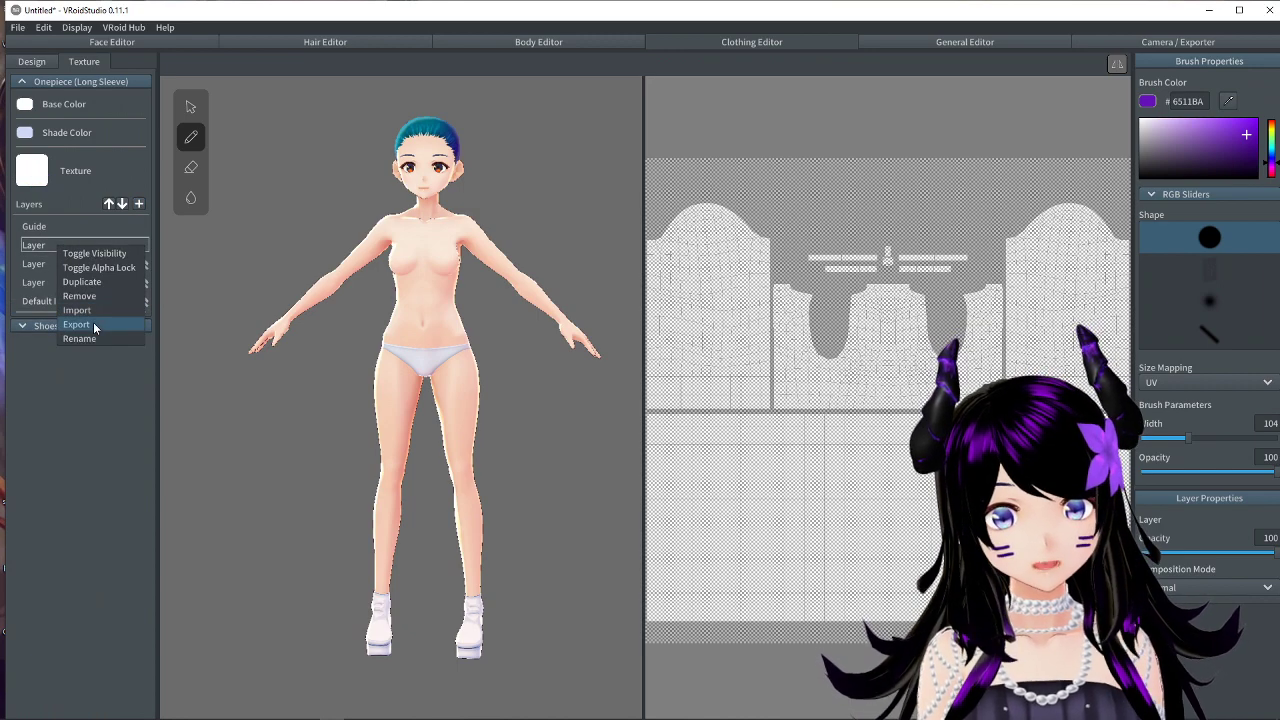
click(88, 325)
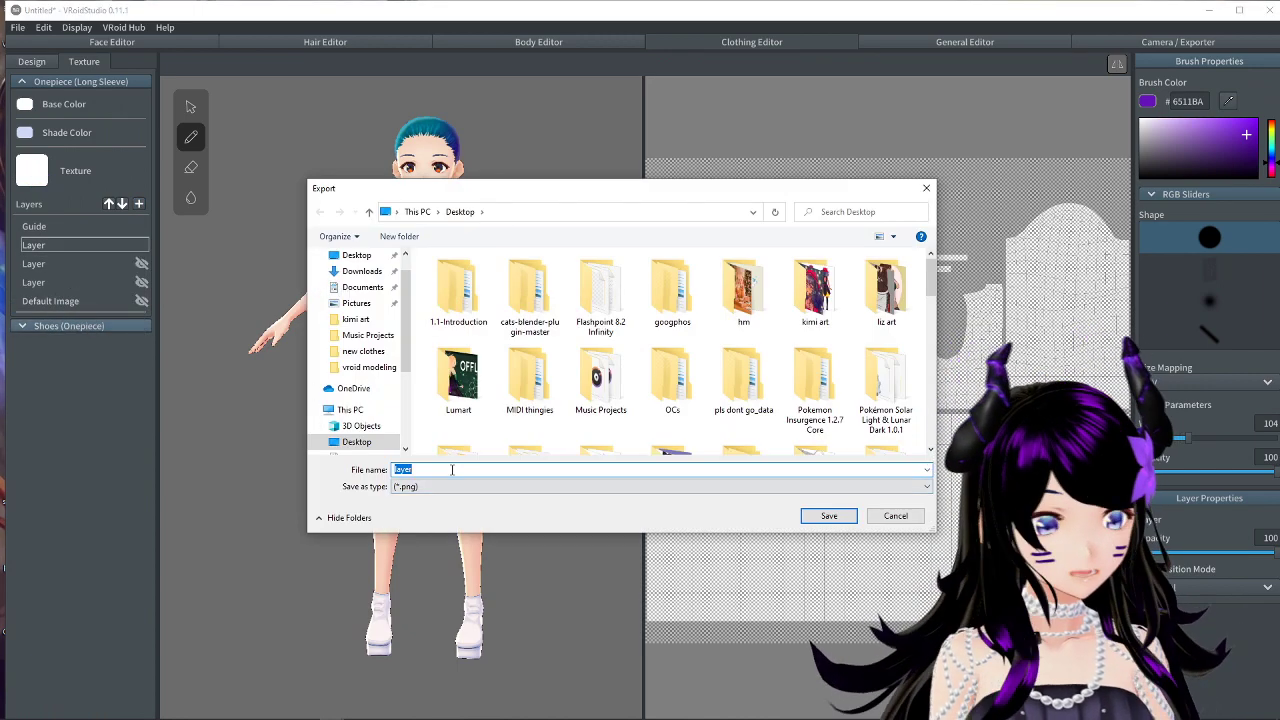
text(pur)
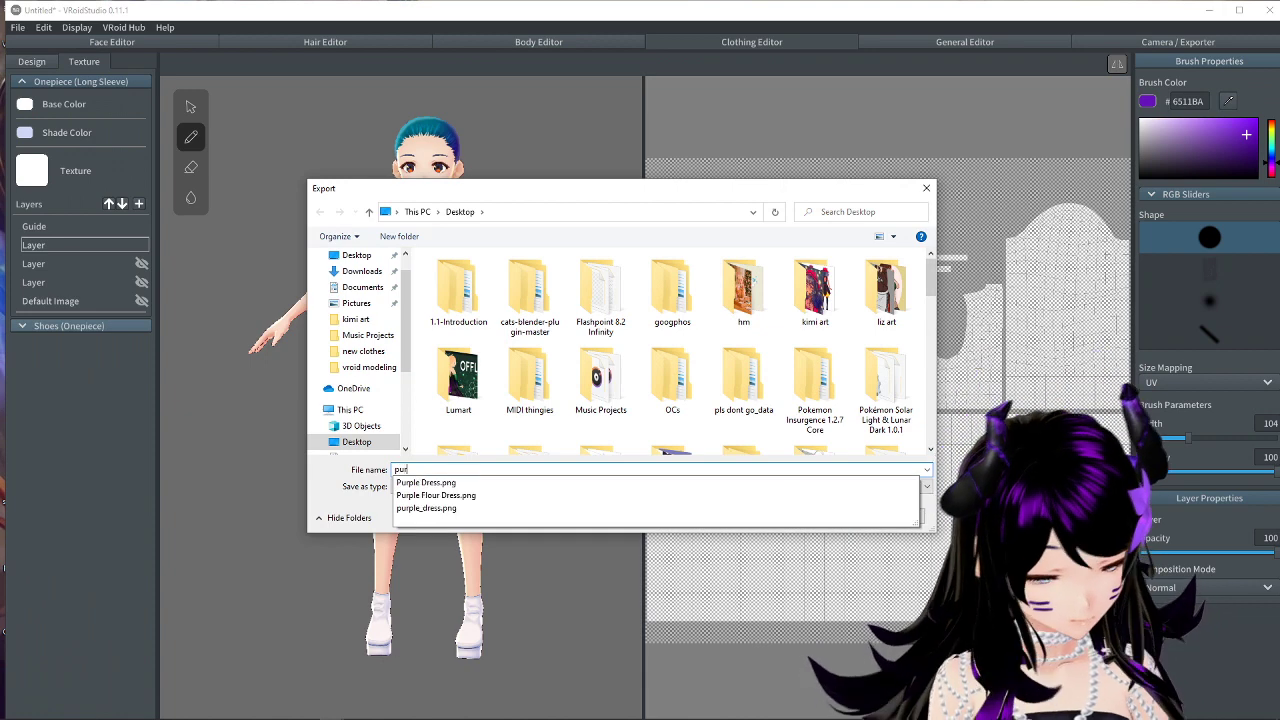
key(Down)
key(Down)
key(Down)
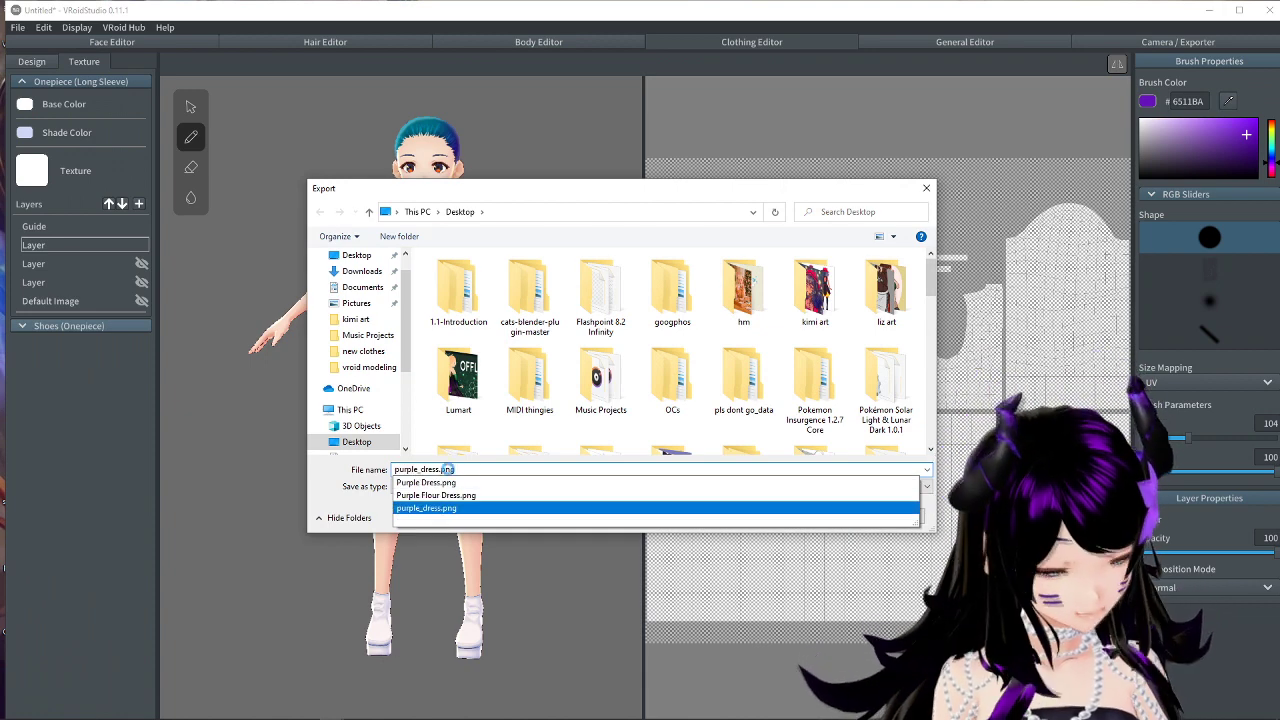
key(Return)
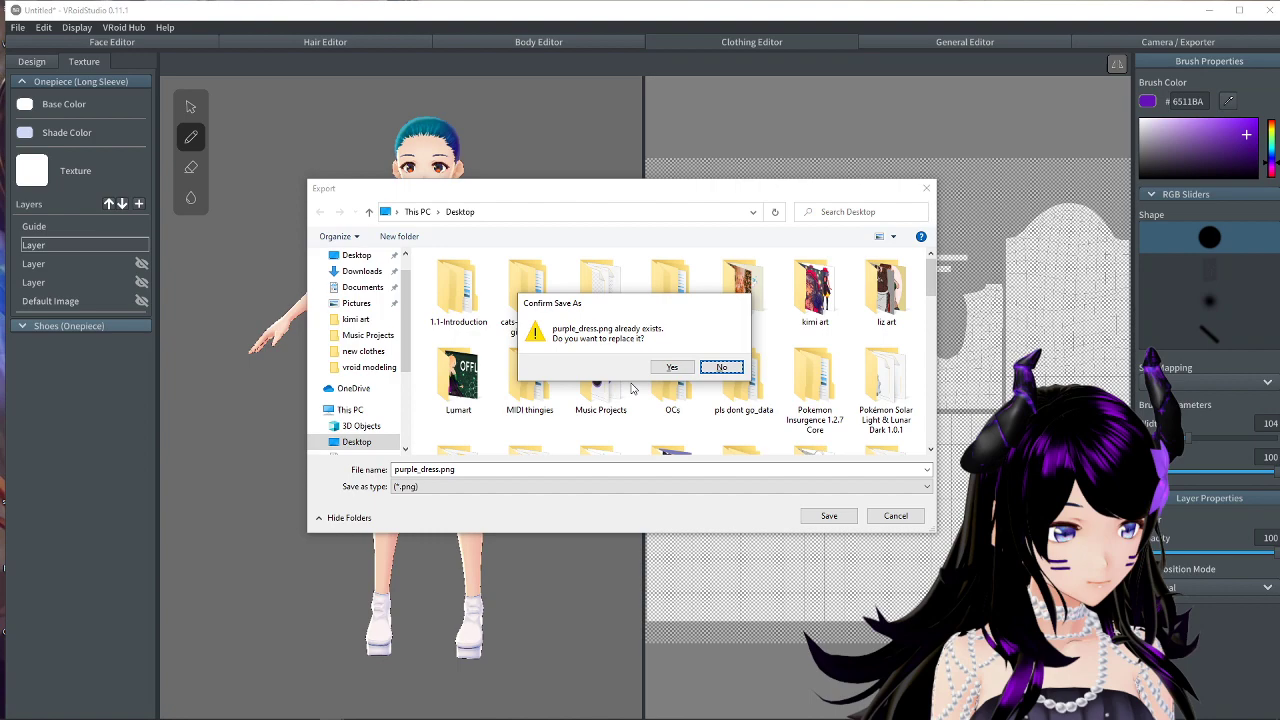
click(672, 368)
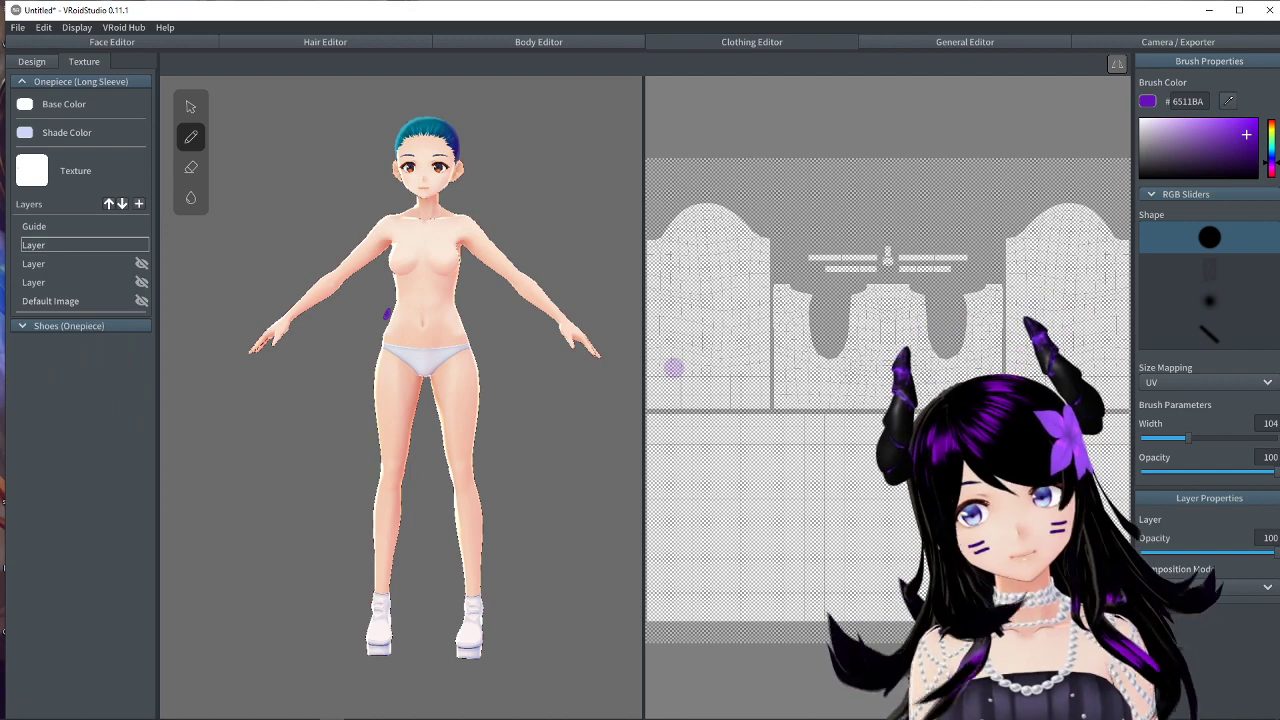
Try a short purple brush stroke across the model's waist on the new layer, and undo it.
right_drag(388, 326, 393, 332)
drag(392, 328, 424, 322)
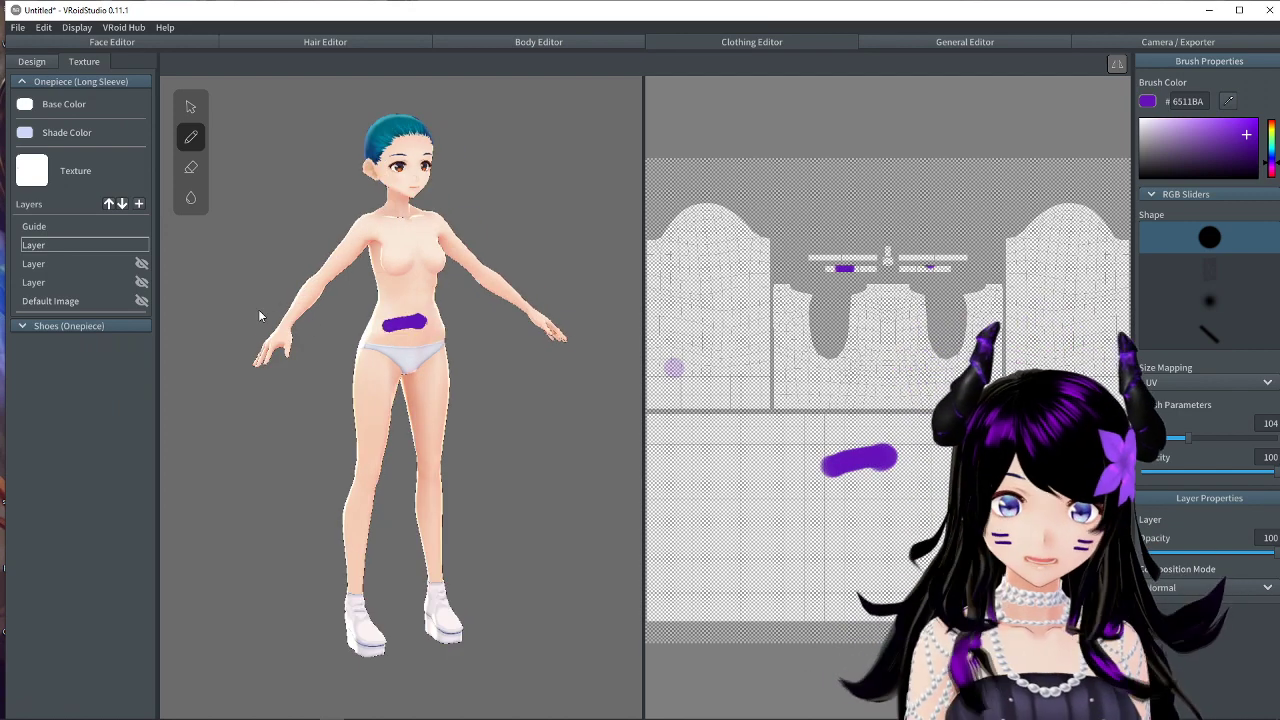
key(ctrl+z)
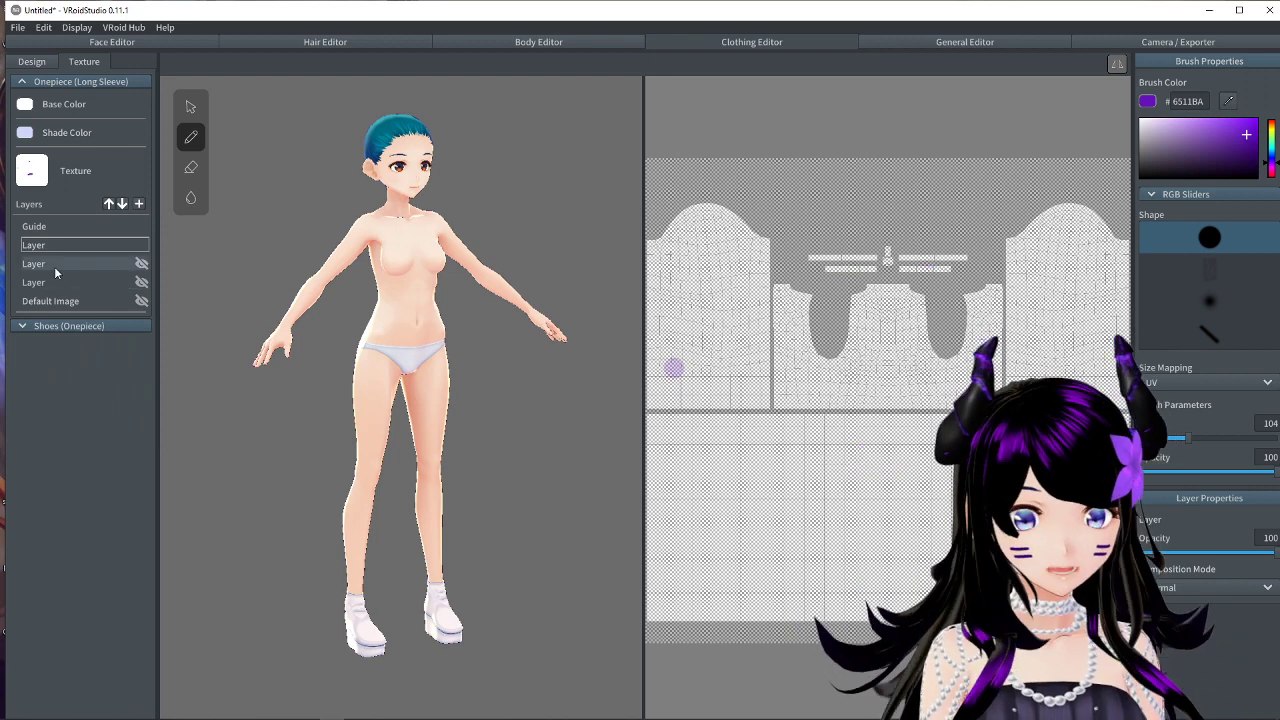
Show the purple floral dress layer briefly on the model and hide it again.
click(60, 263)
right_click(120, 263)
click(126, 268)
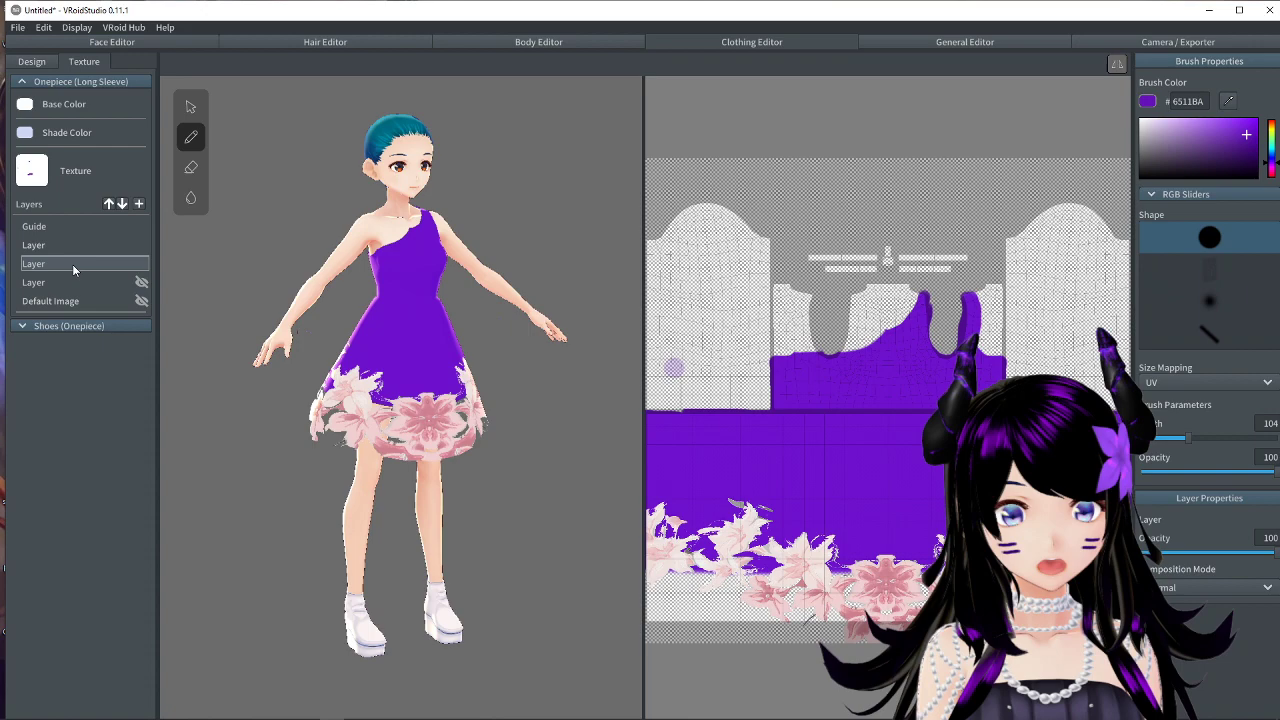
right_click(72, 264)
click(76, 276)
Select the topmost empty layer of the one-piece texture and import purple_dress.png from the Desktop into it.
click(69, 248)
right_click(70, 246)
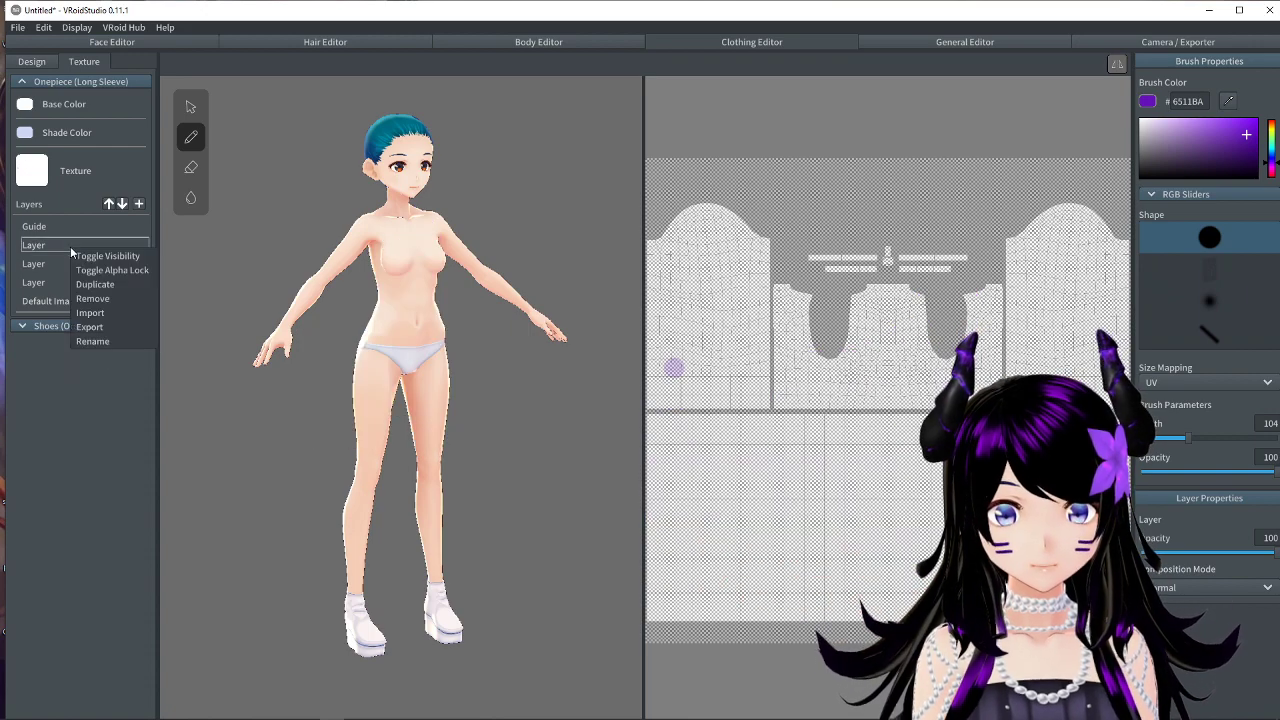
click(96, 313)
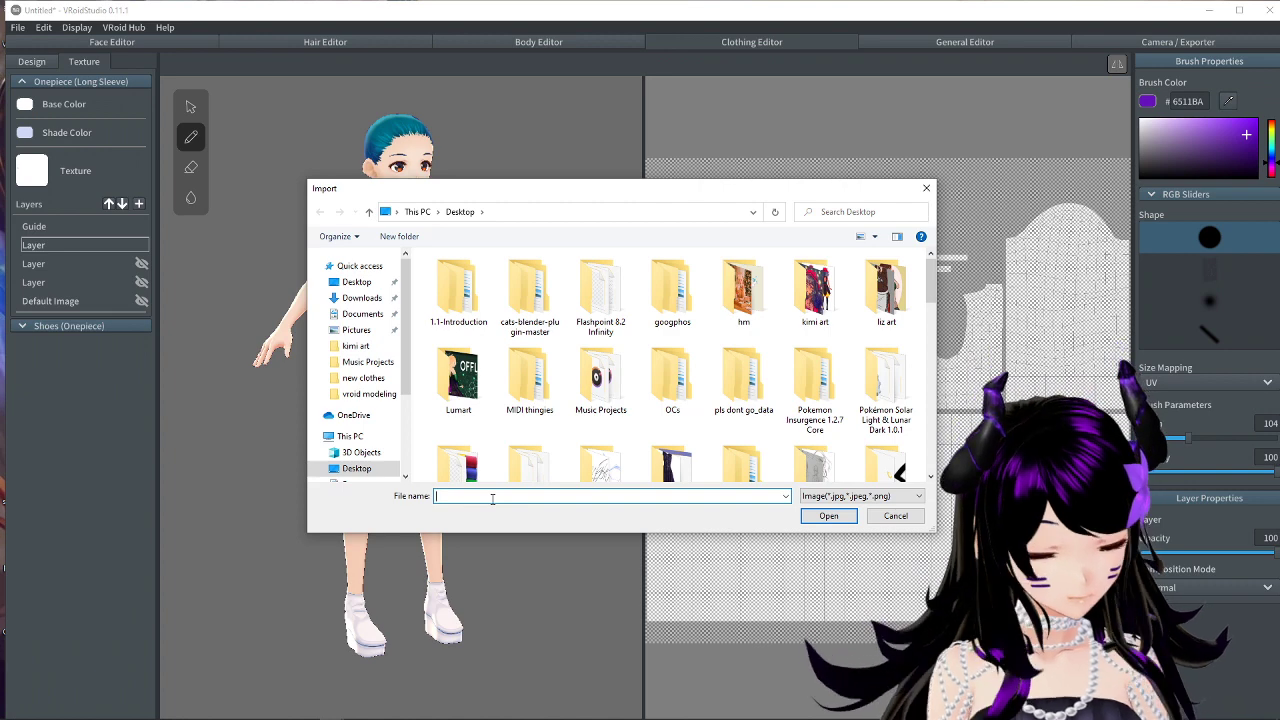
text(pu)
key(Down)
key(Down)
key(Down)
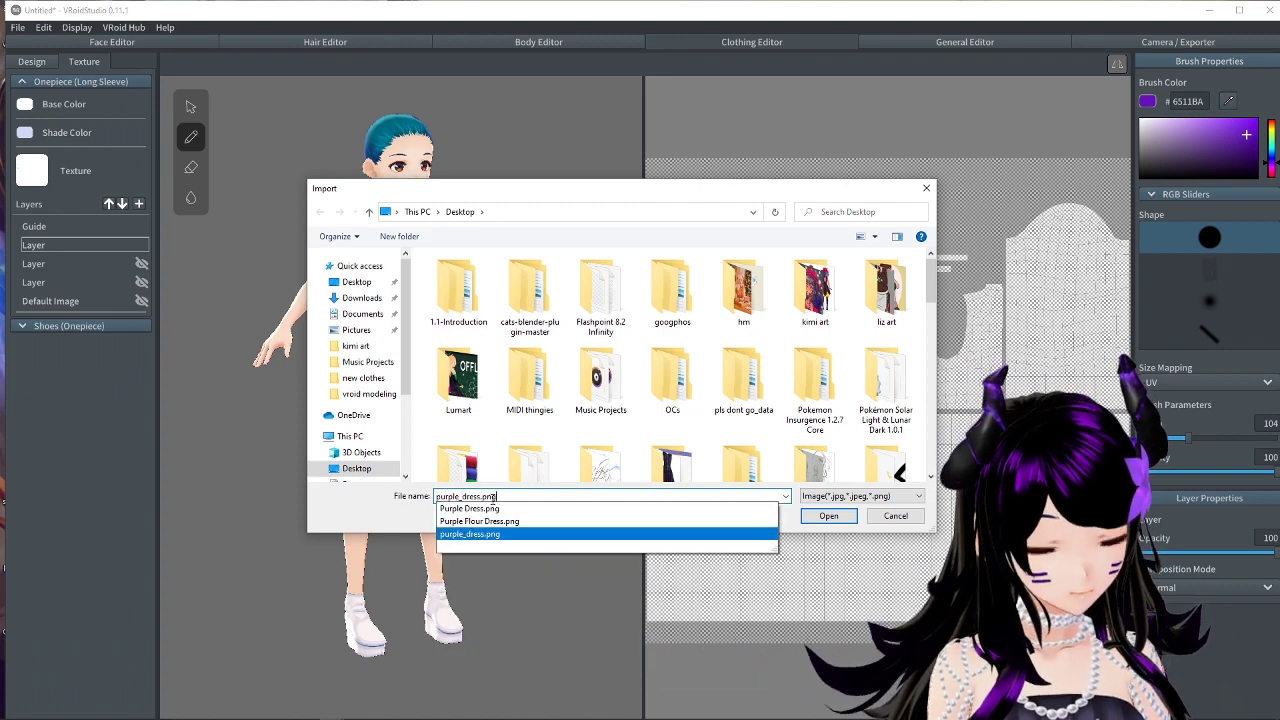
key(Return)
Try a short purple brush stroke on the model's waist on the selected layer, and undo it.
scroll(411, 332, up, 2)
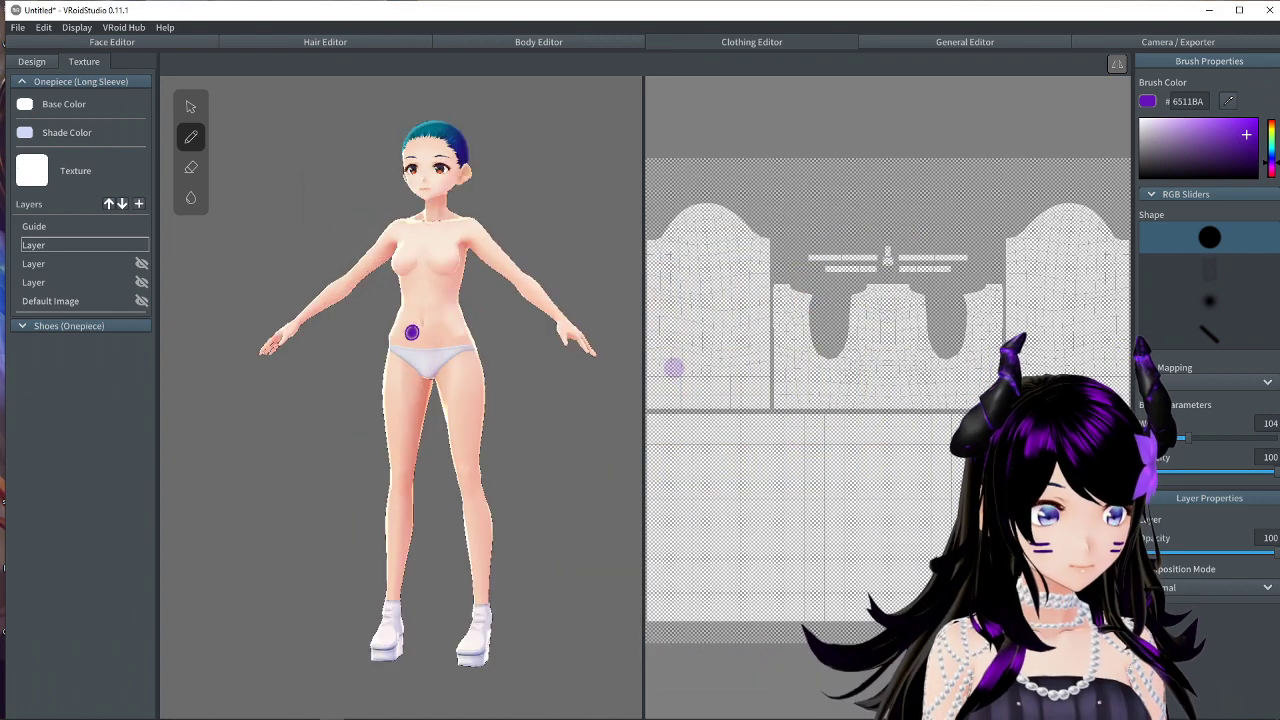
drag(418, 320, 438, 320)
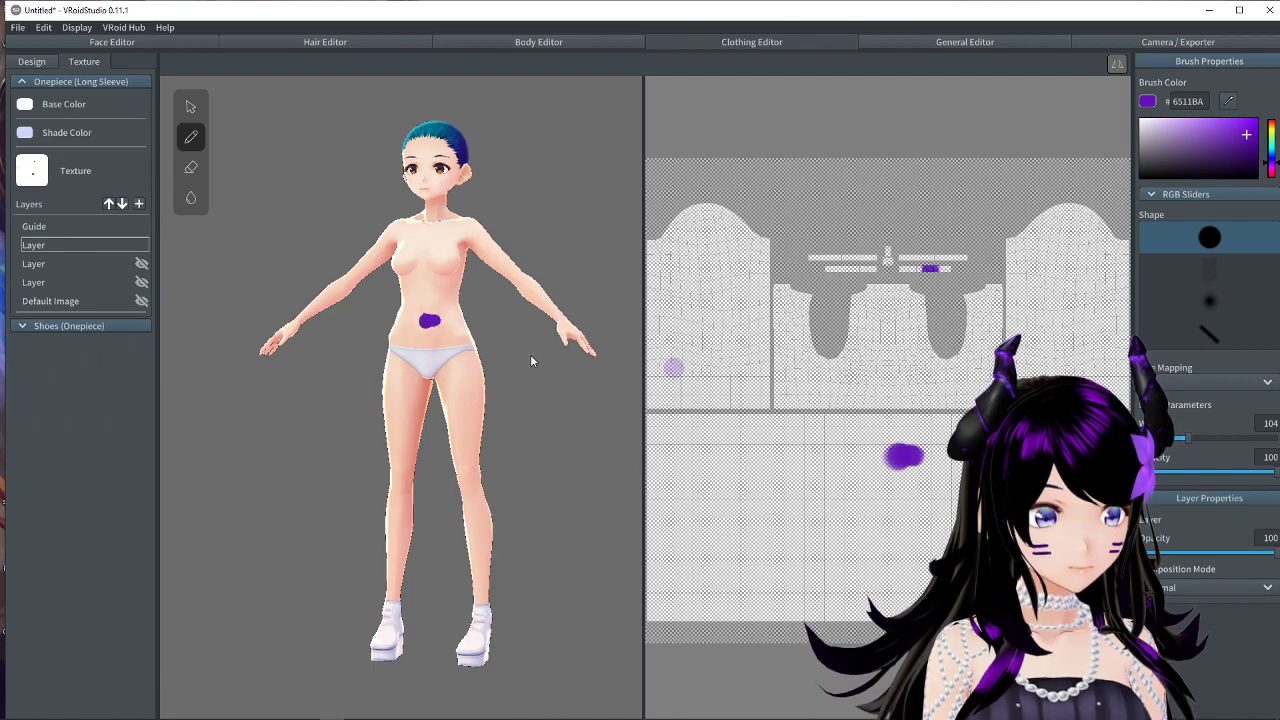
key(ctrl+z)
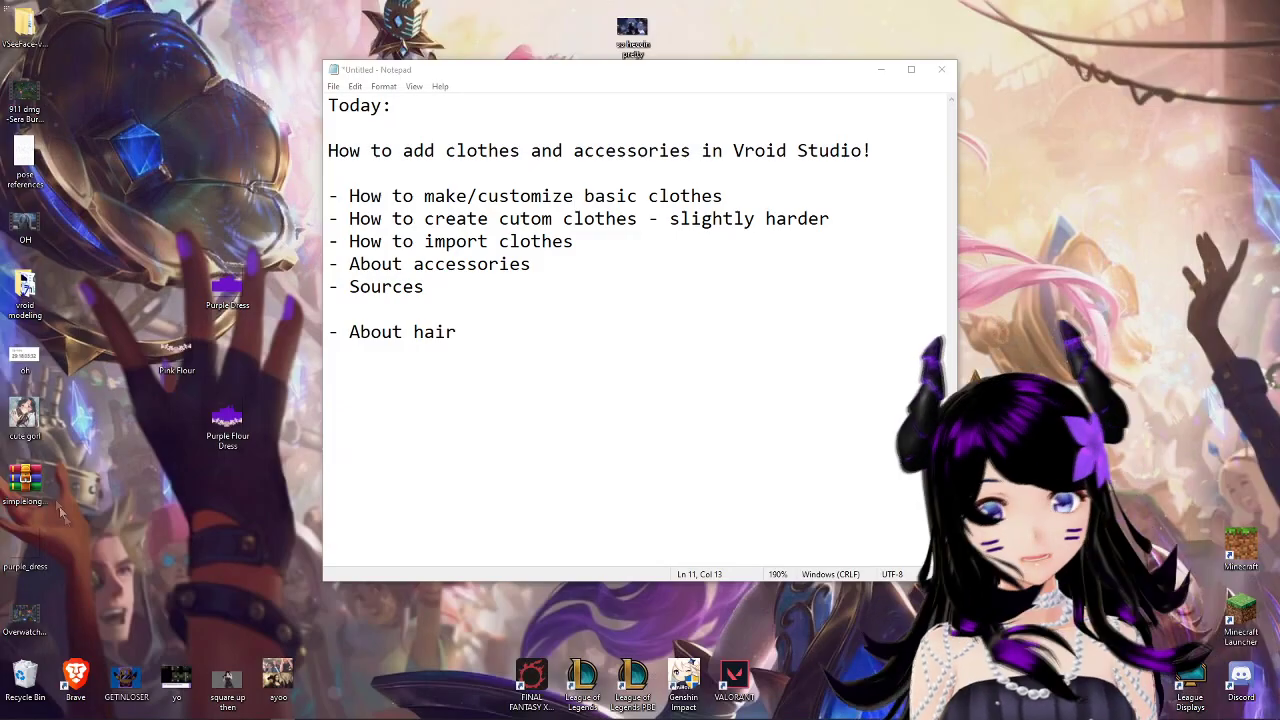
Move the purple_dress image aside on the desktop, inspect its content in Photos and close the viewer.
drag(25, 548, 150, 552)
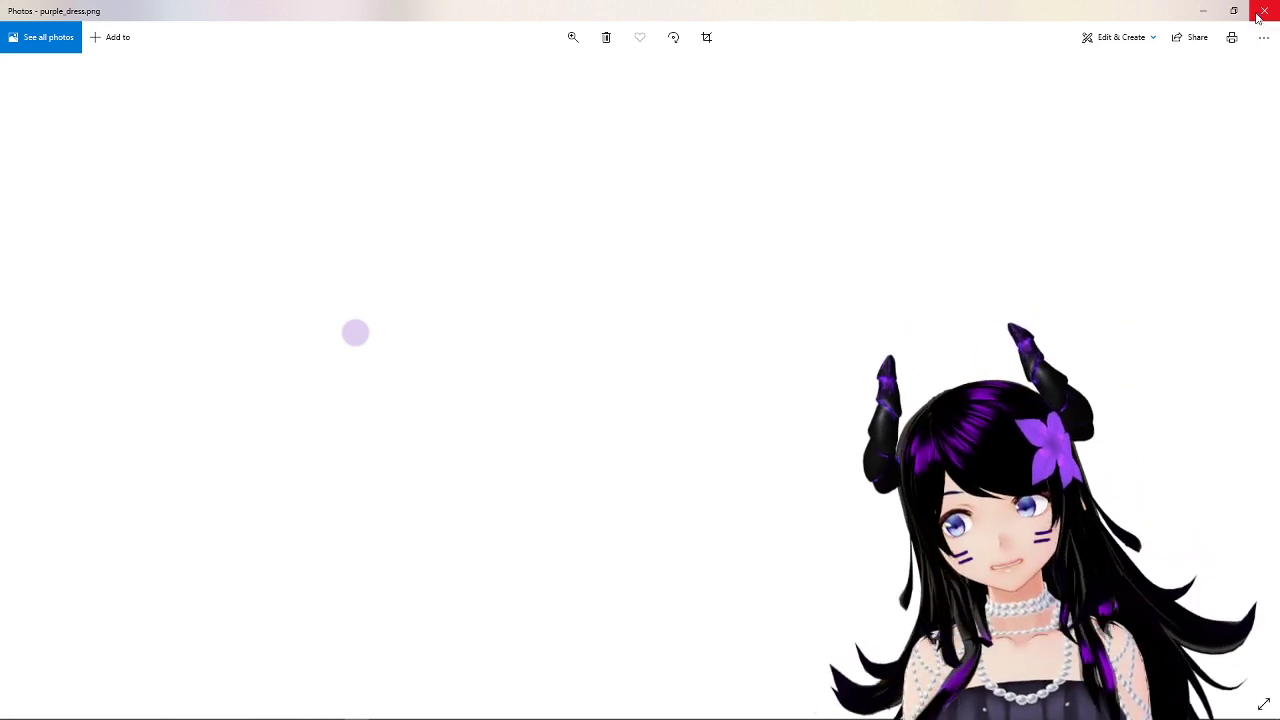
click(1262, 12)
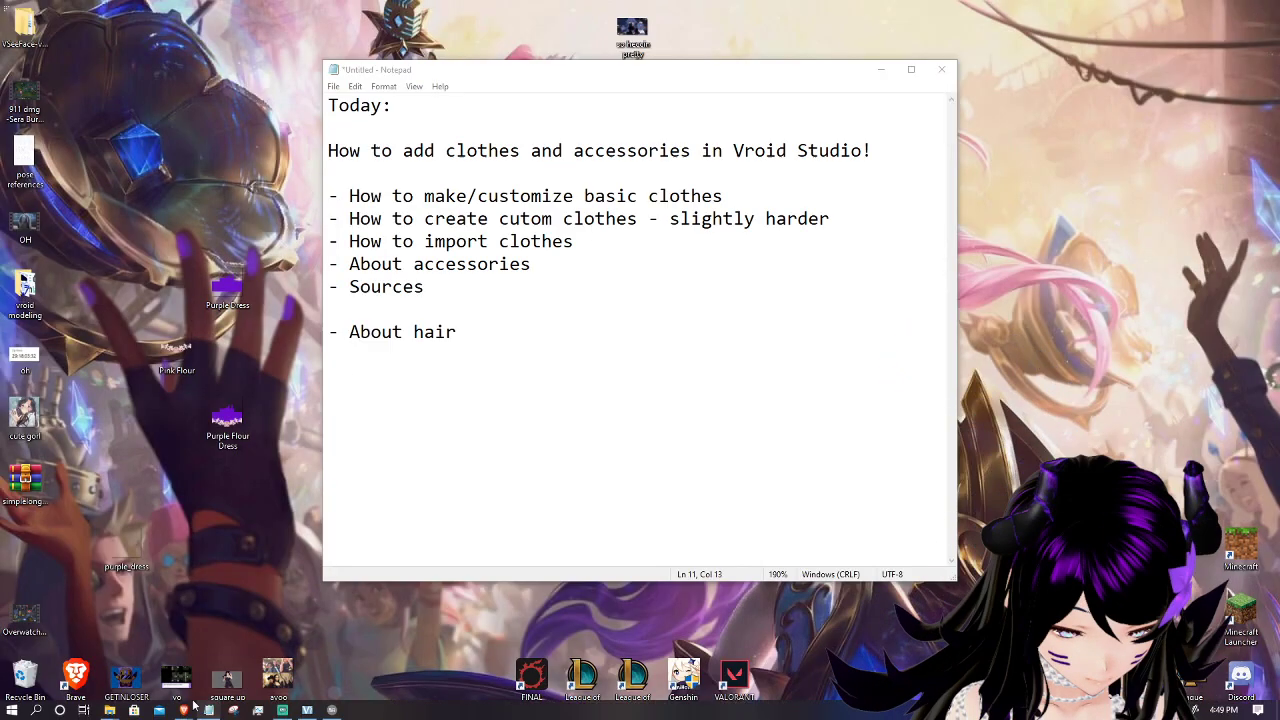
Switch to the browser's BOOTH Fancy Dress page and download the Purple Dress to the Desktop as purple_dress (1).png.
click(105, 640)
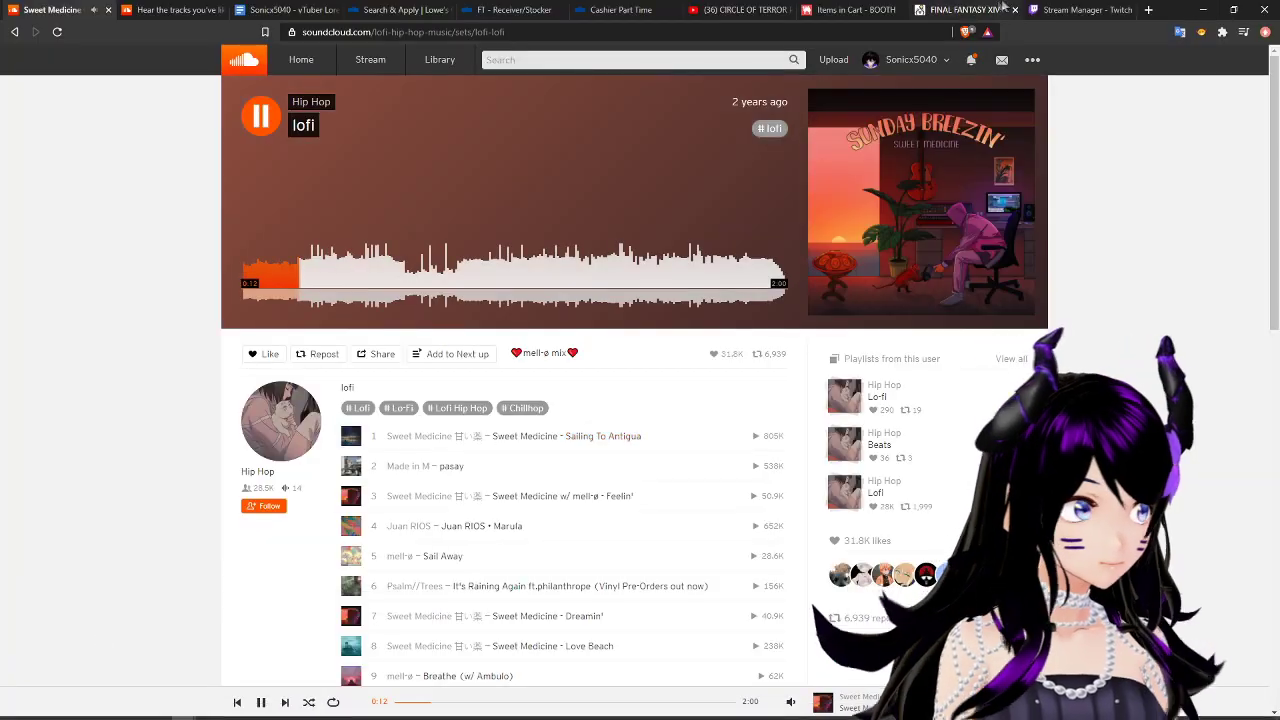
click(184, 710)
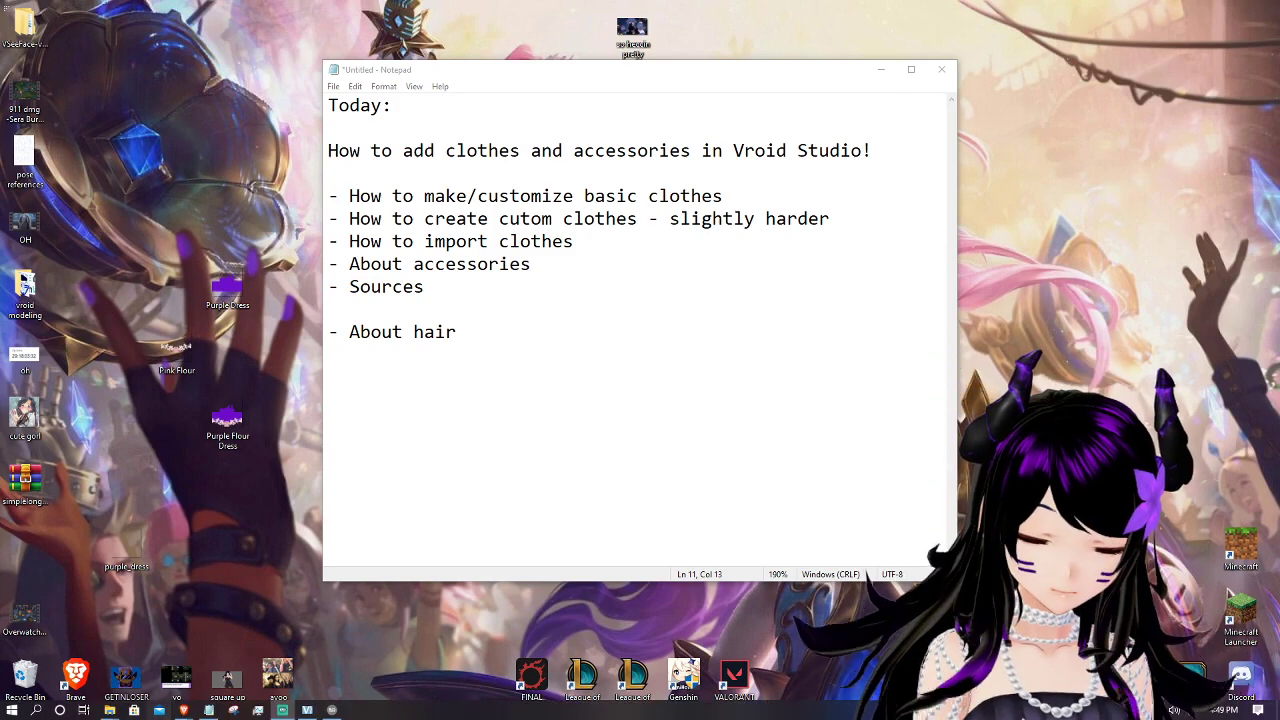
mouse_move(184, 710)
mouse_move(204, 668)
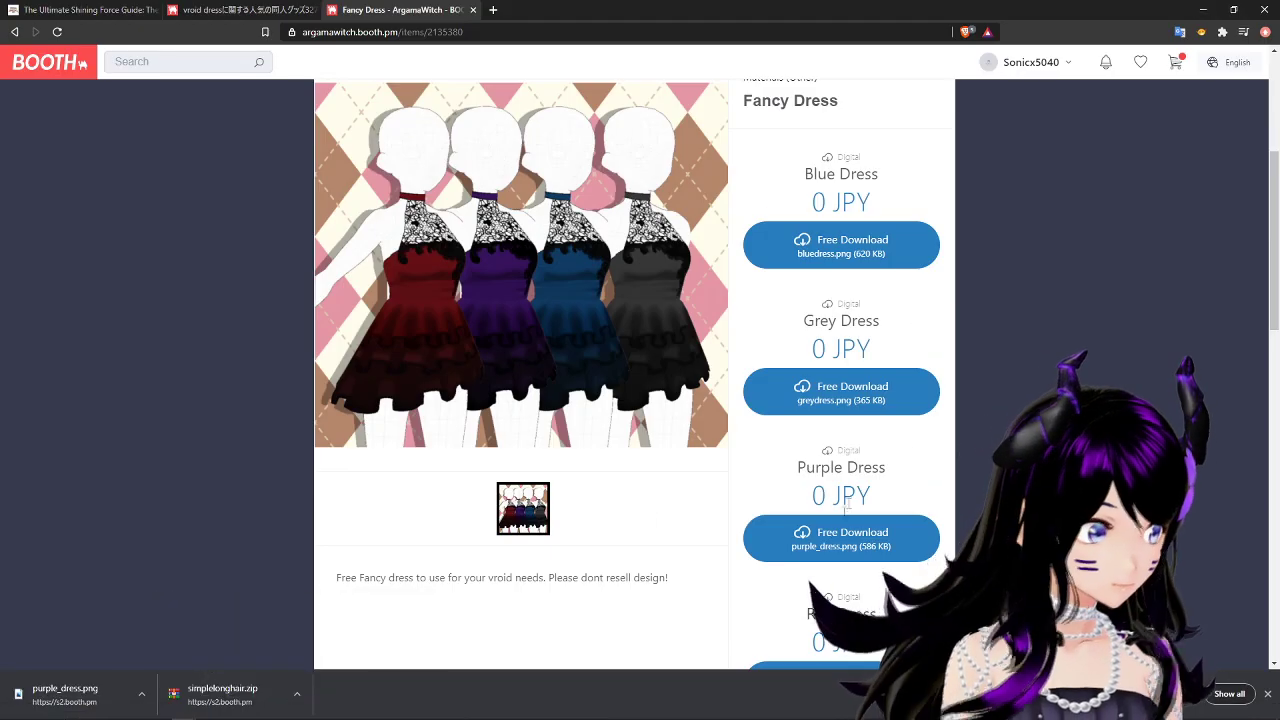
click(830, 532)
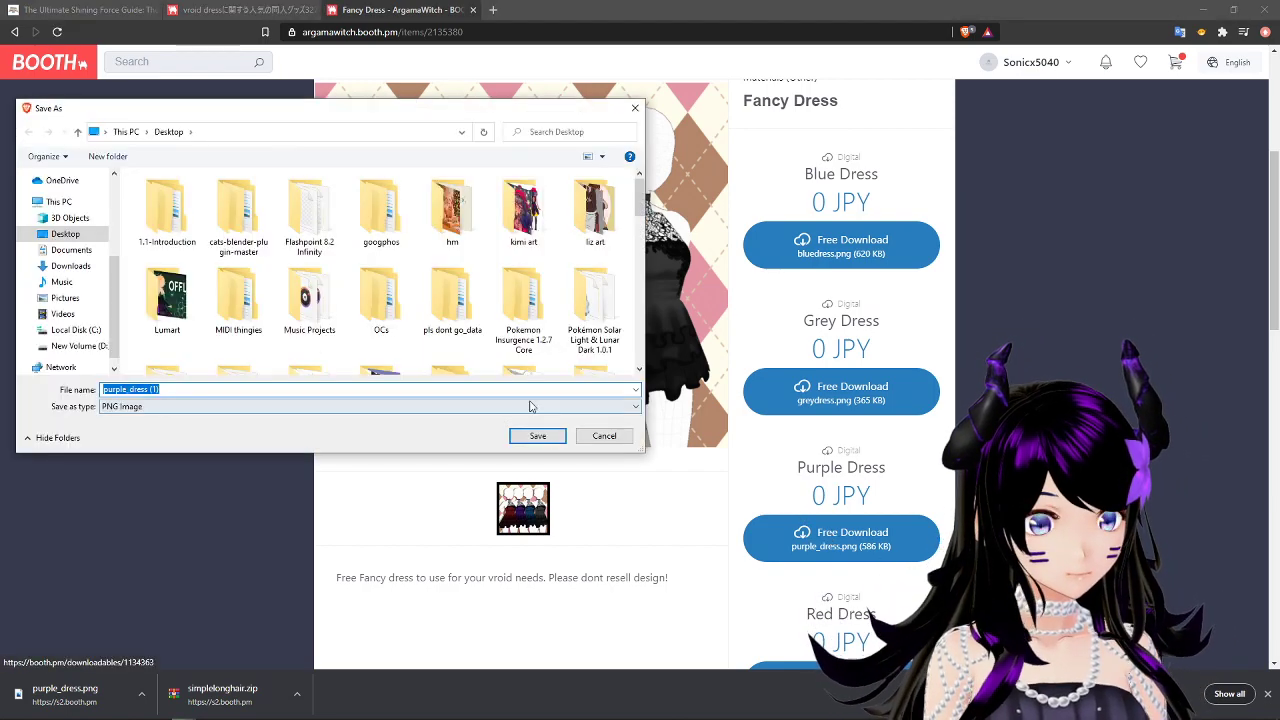
click(538, 437)
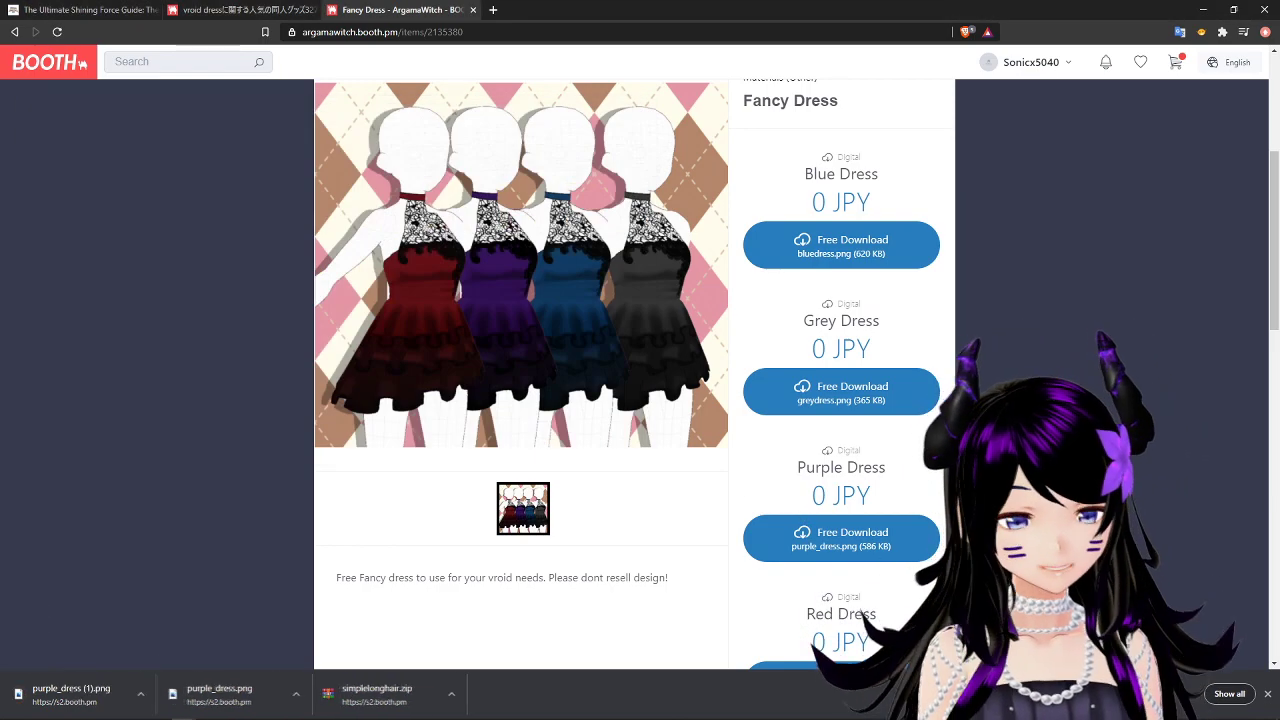
Switch back to VRoid Studio and import purple_dress (1).png from the Desktop into the topmost one-piece texture layer.
click(227, 710)
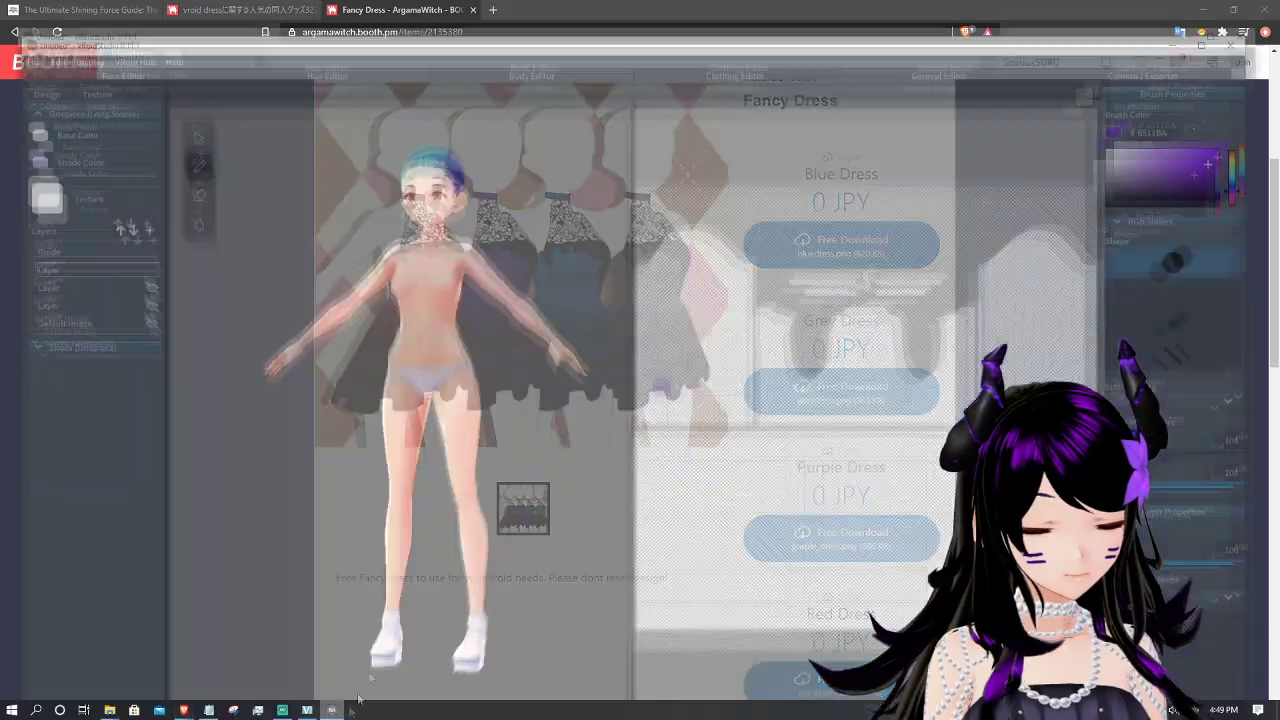
right_click(41, 245)
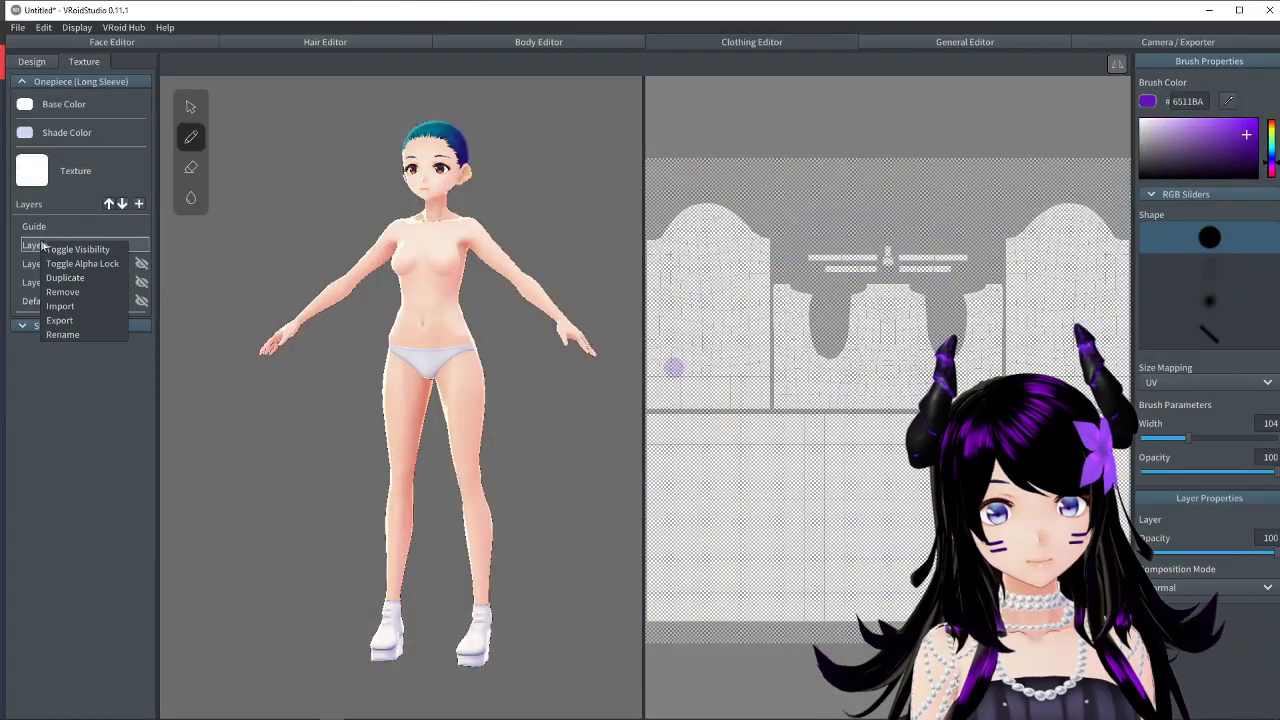
click(74, 305)
text(pu)
key(Down)
key(Down)
key(Down)
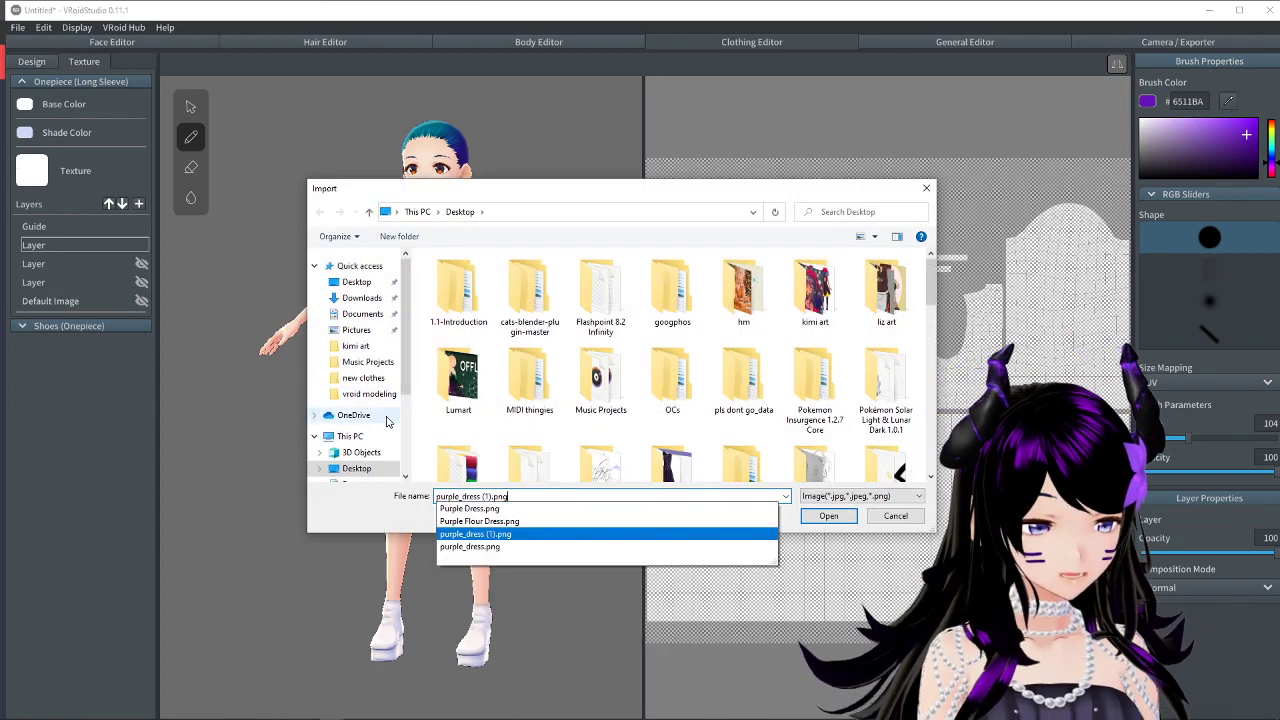
key(Return)
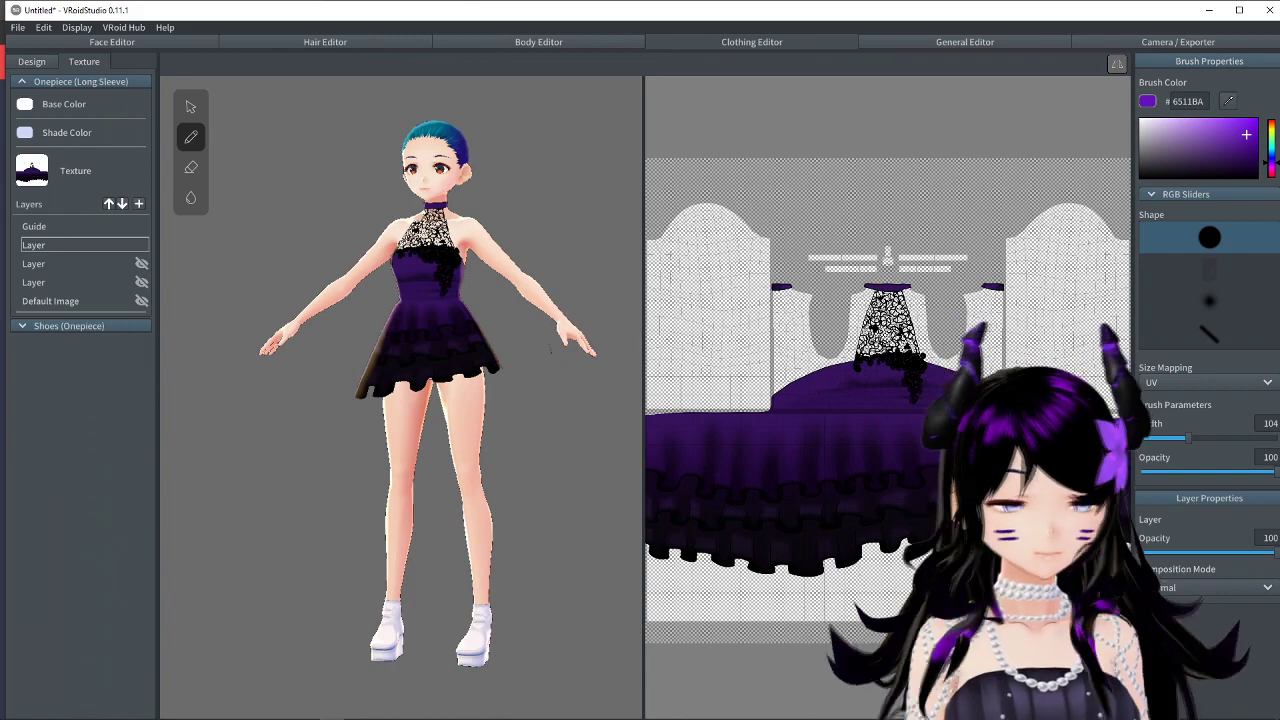
mouse_move(429, 322)
right_down()
mouse_move(370, 325)
mouse_move(429, 322)
right_up()
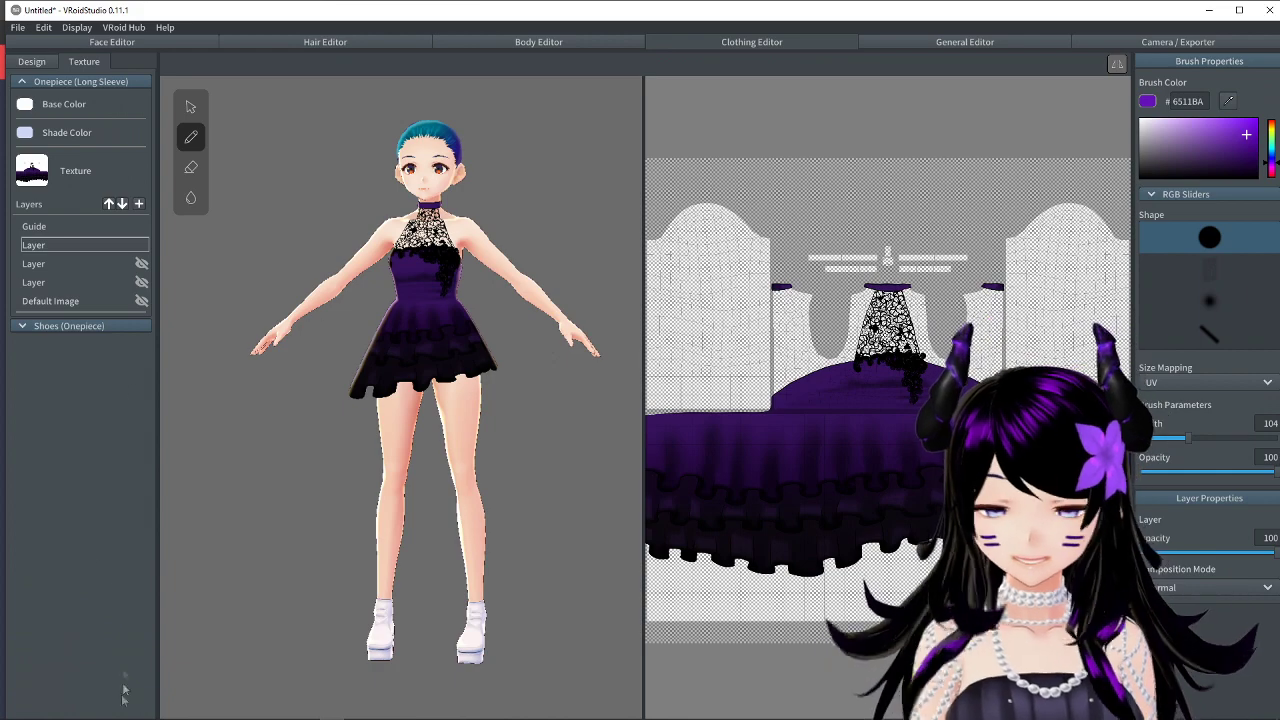
mouse_move(176, 712)
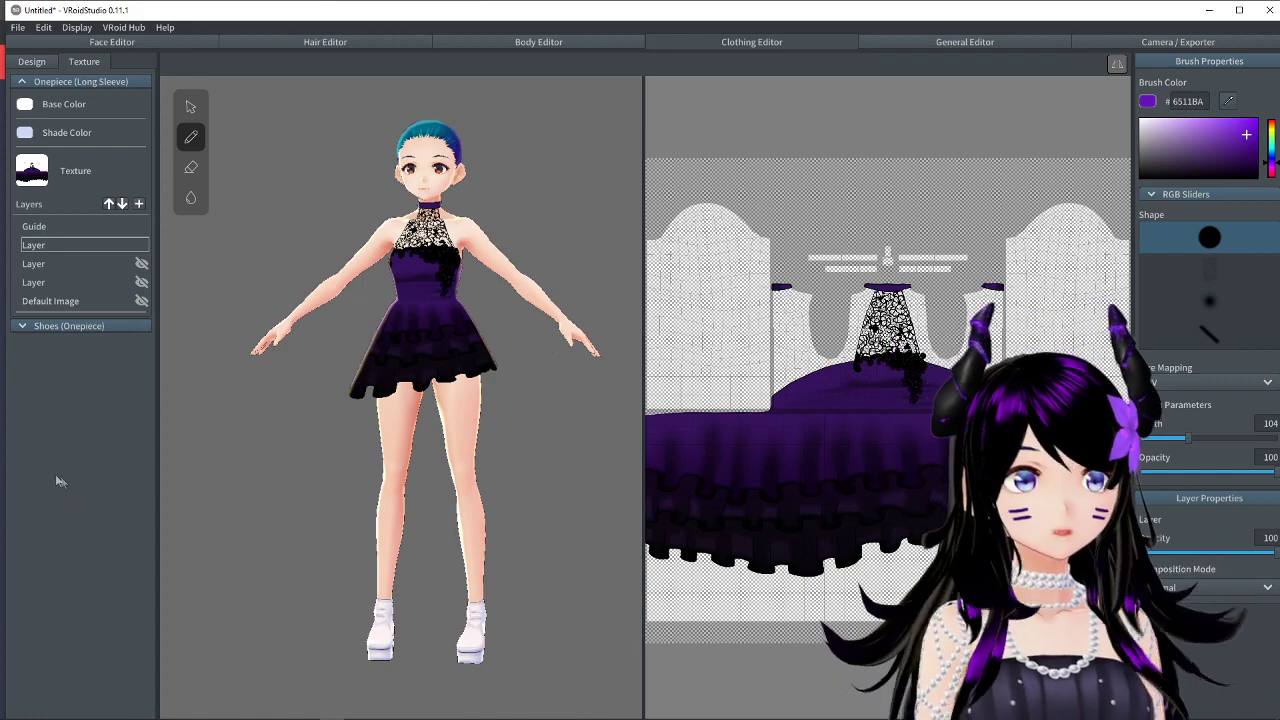
click(405, 262)
right_drag(405, 262, 281, 195)
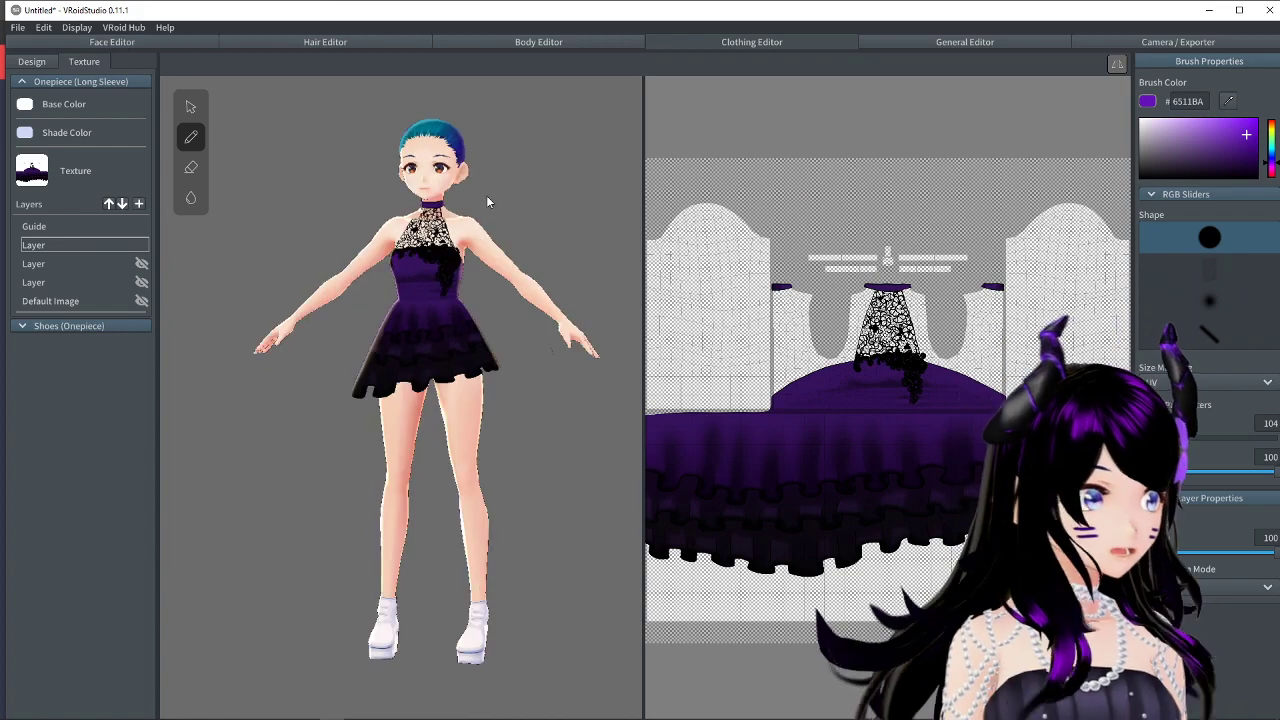
Save the avatar under the name Video Model.
key(ctrl+s)
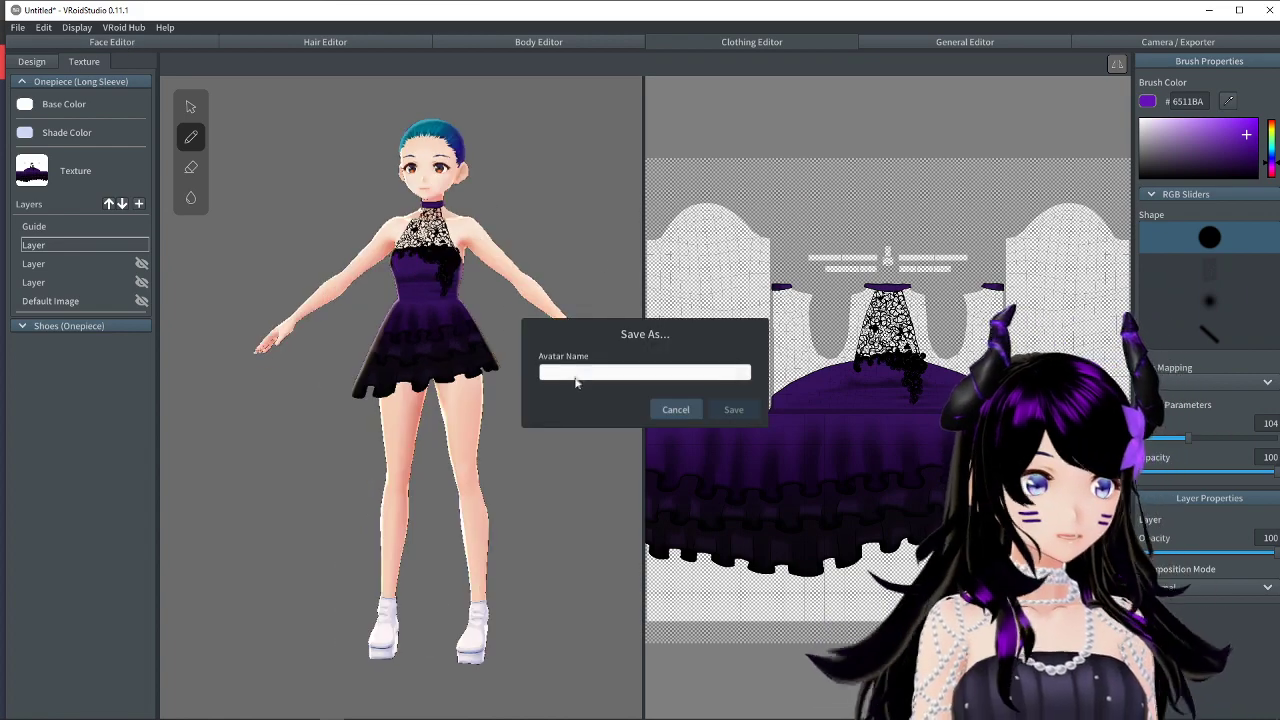
text(Video Model)
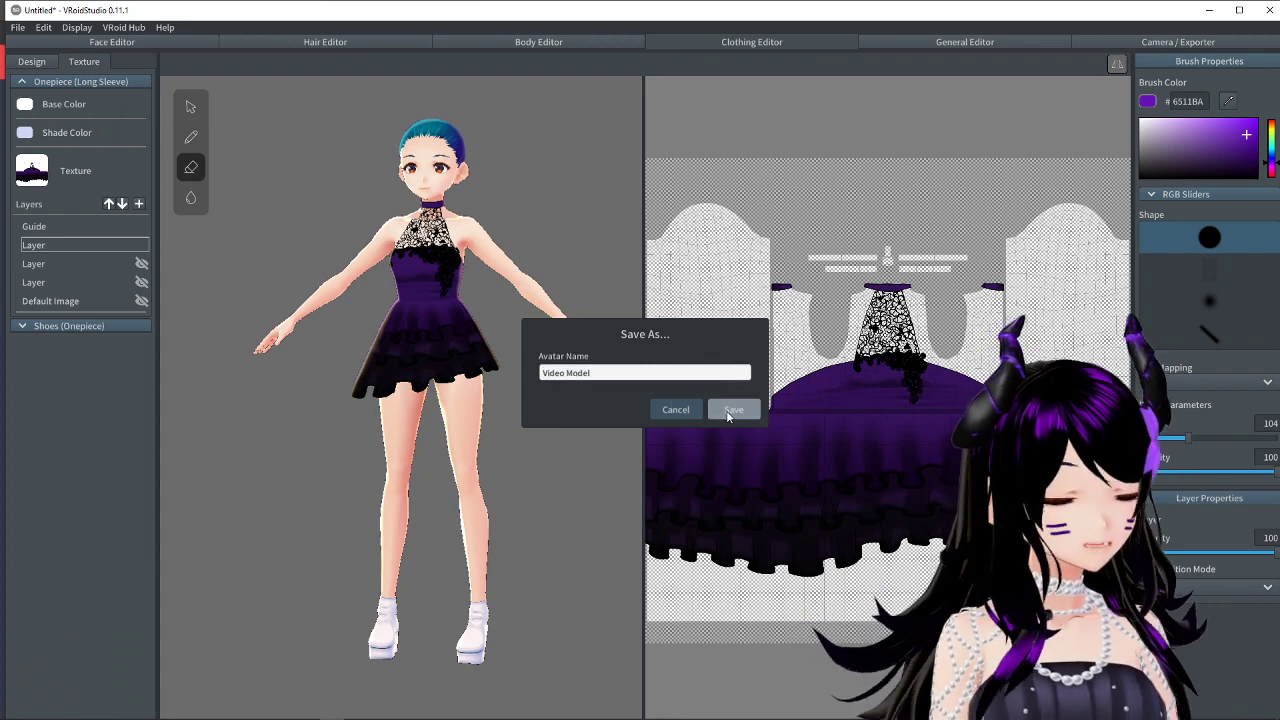
click(668, 413)
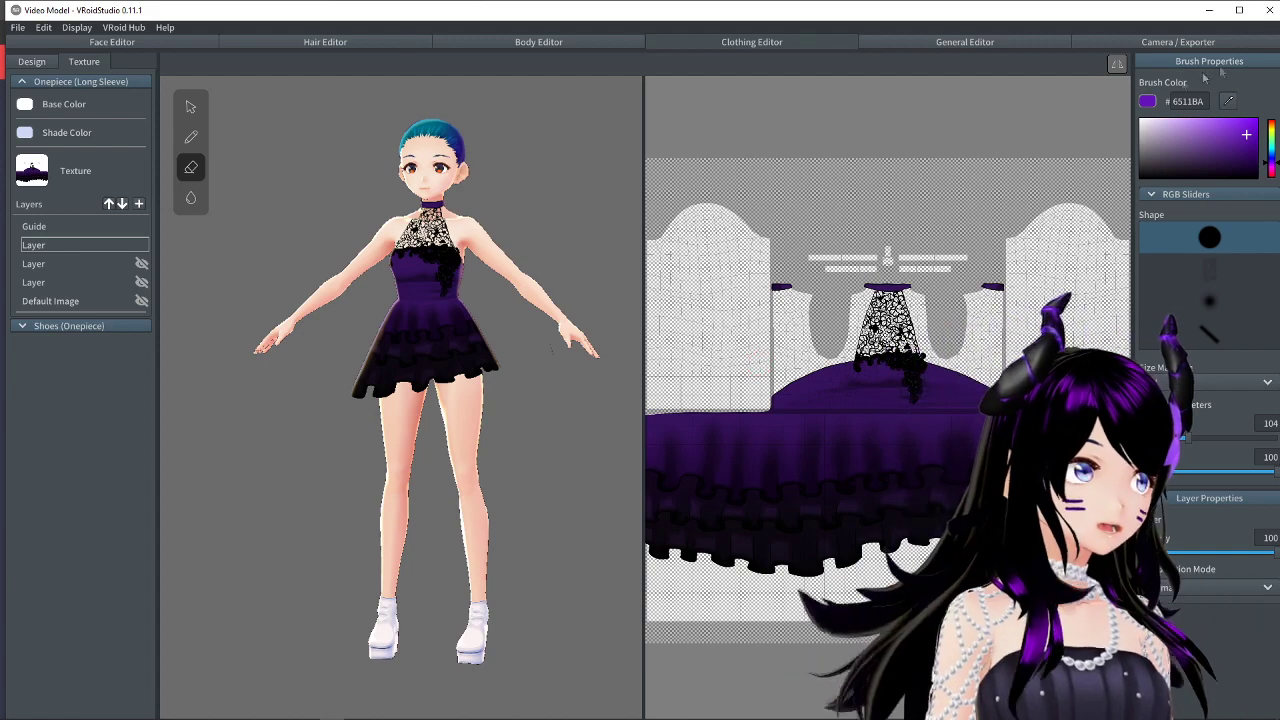
Quit VRoid Studio without saving the remaining changes.
click(757, 264)
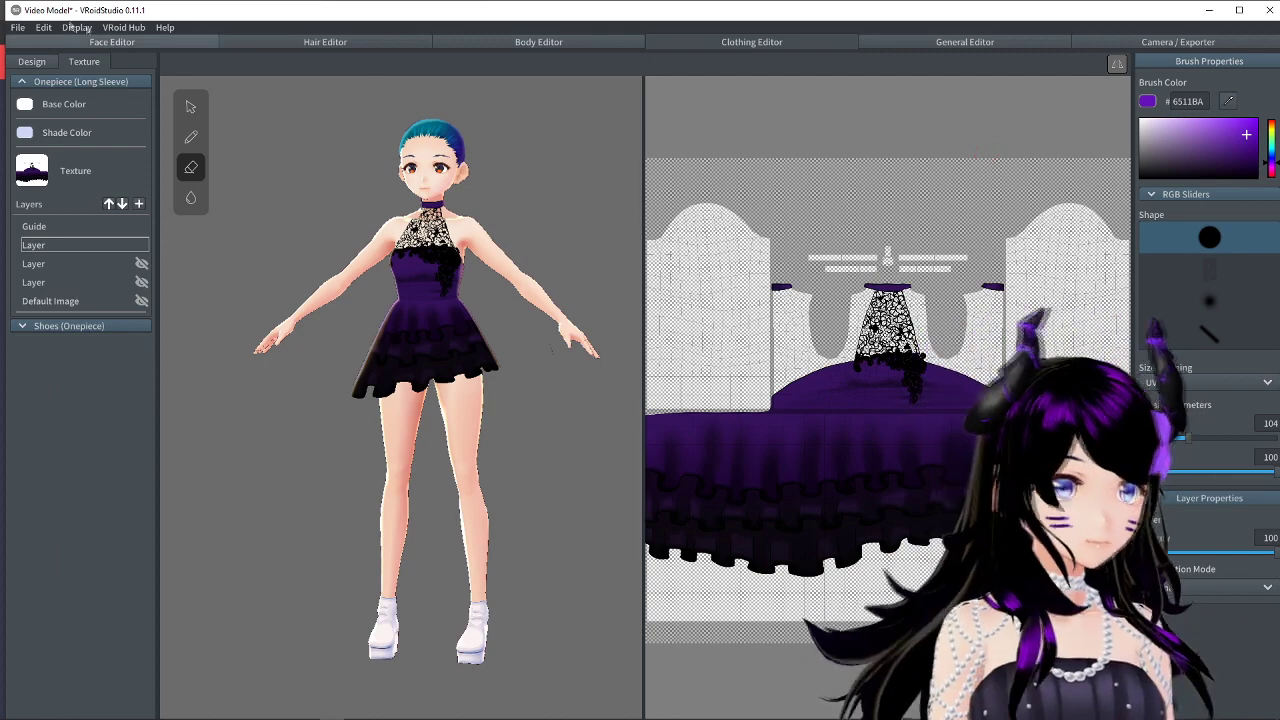
click(1266, 10)
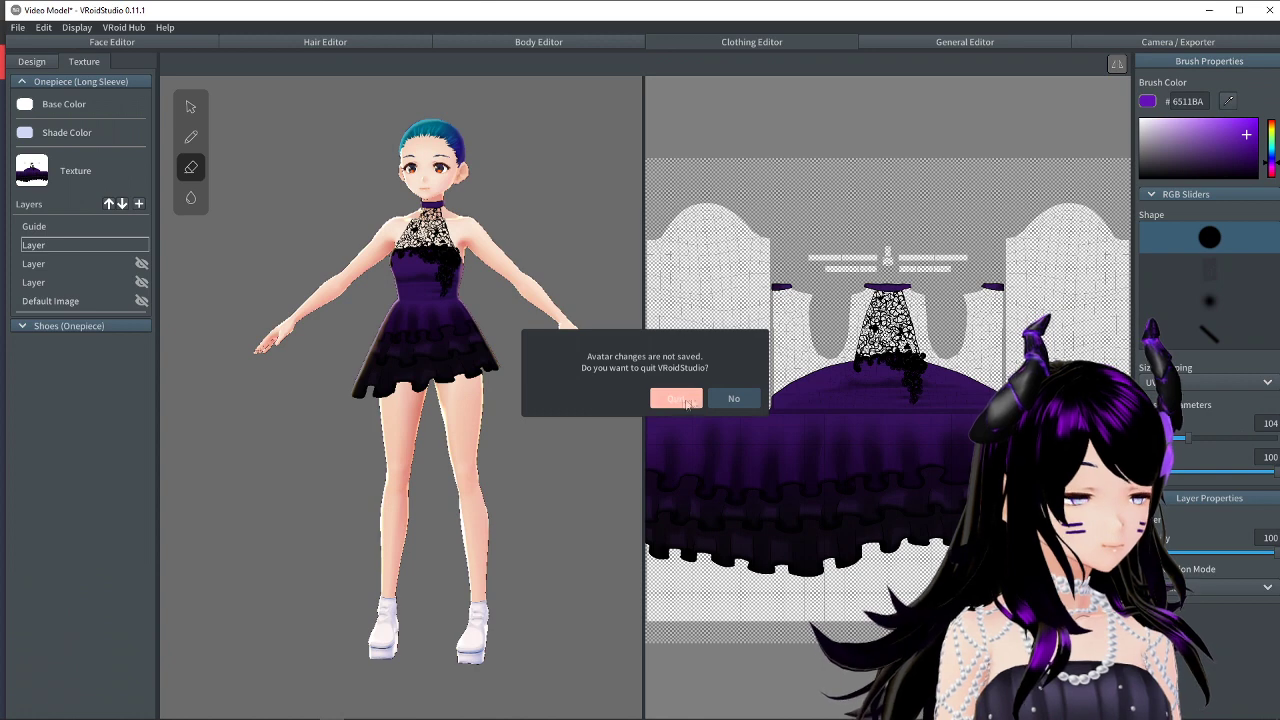
click(734, 398)
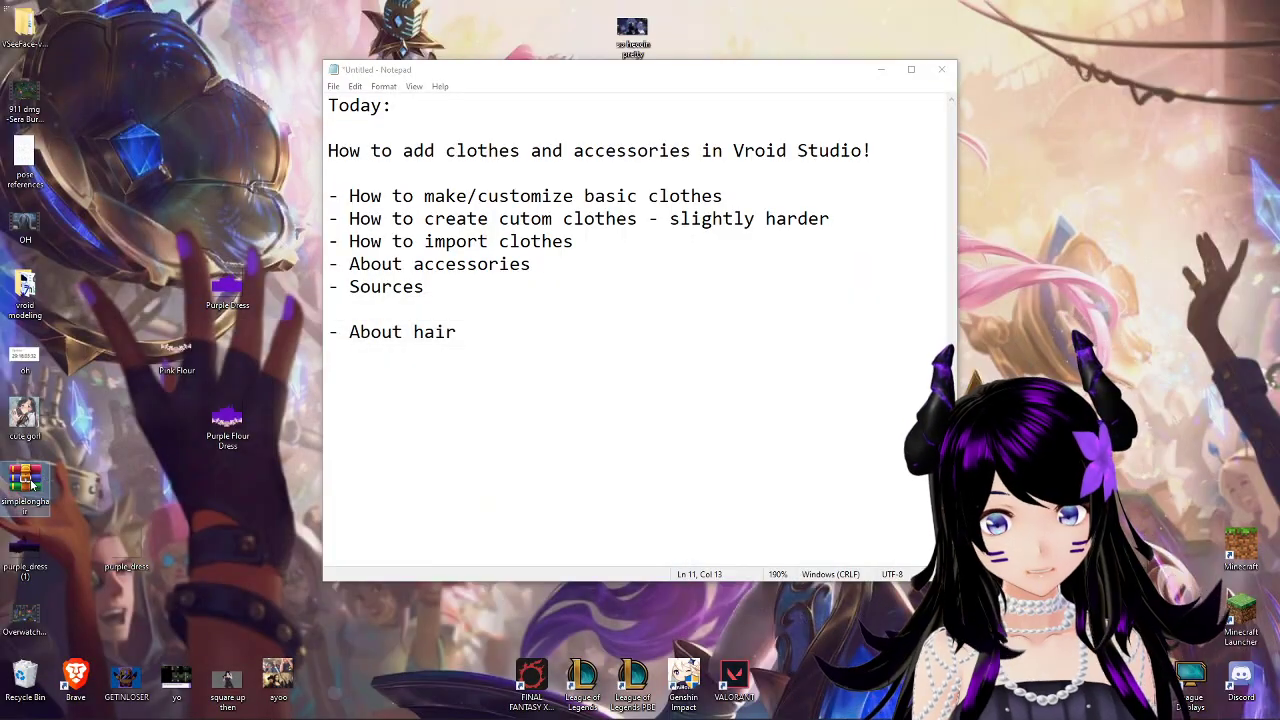
Extract the simplelonghair archive onto the desktop and move the extracted preset33 folder to a free spot there.
right_click(31, 484)
click(62, 254)
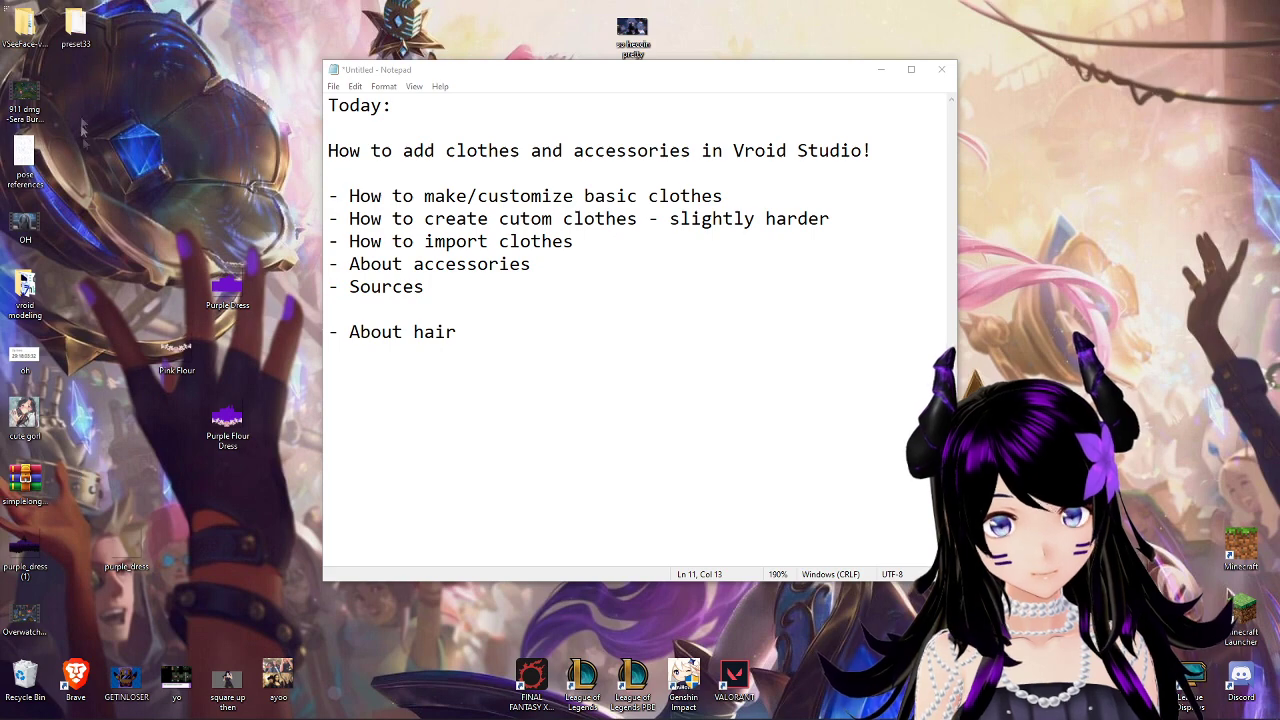
drag(76, 25, 242, 115)
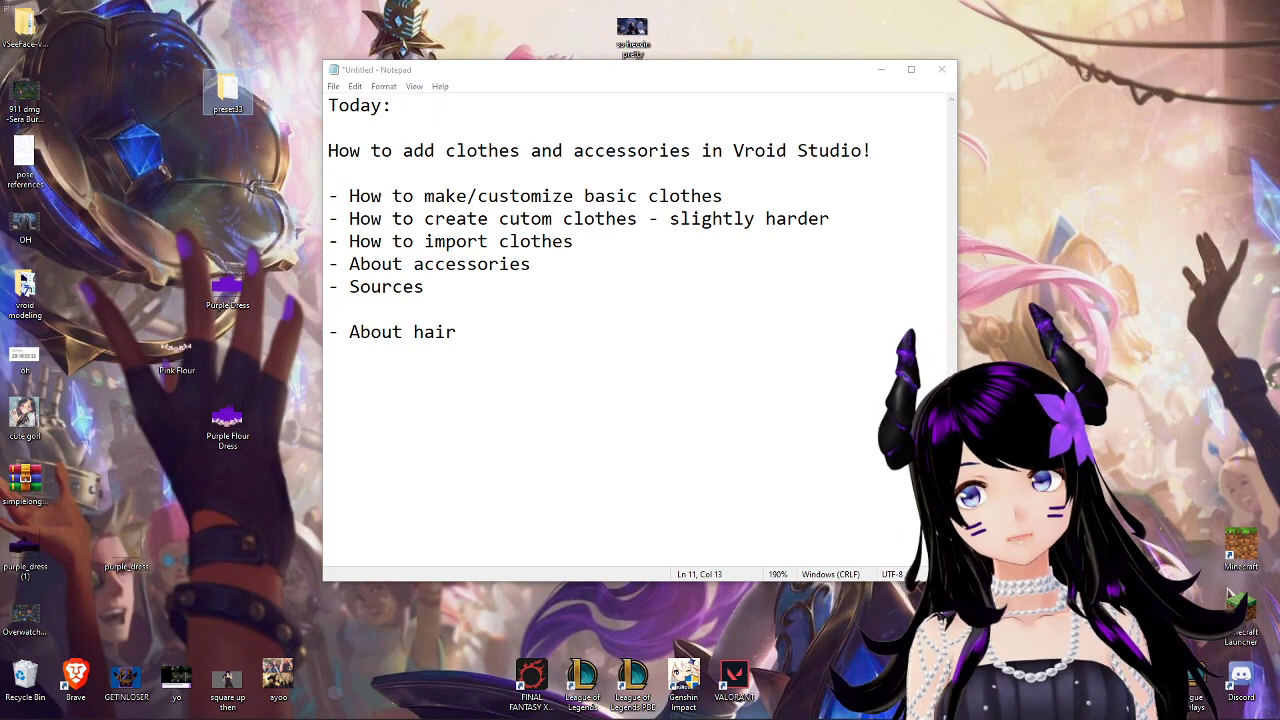
click(231, 570)
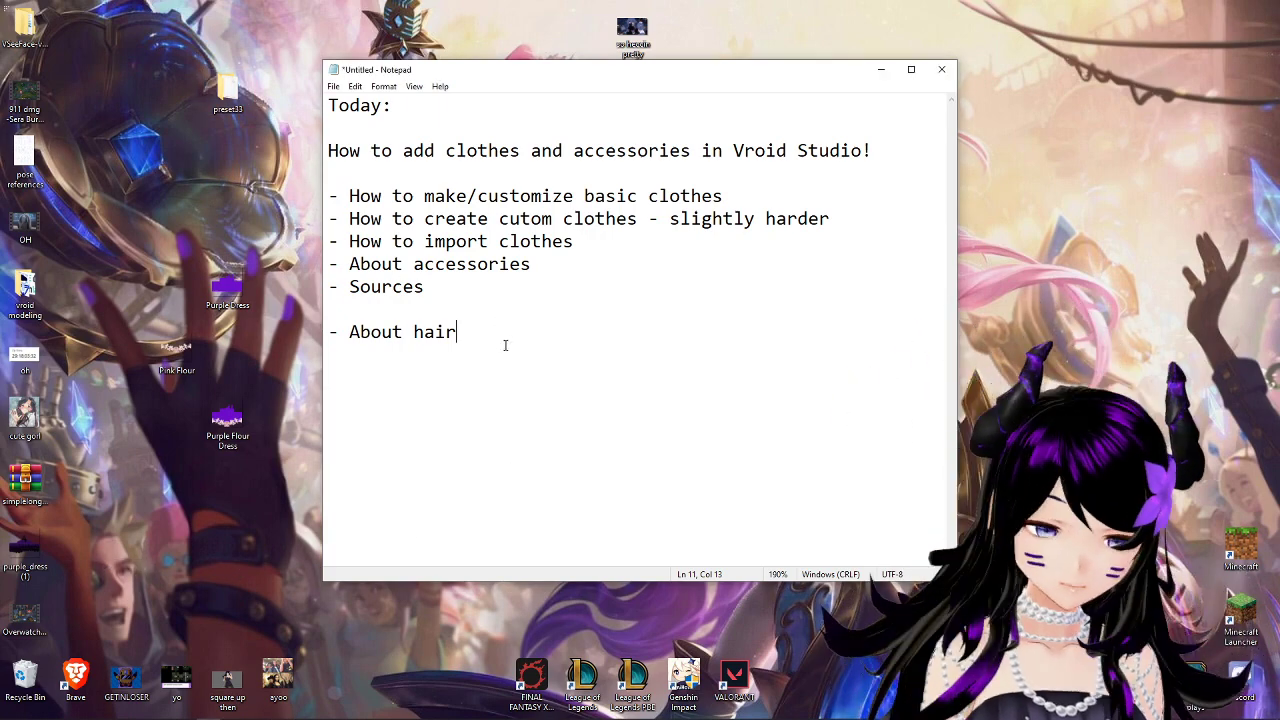
Open the %appdata% folder through the Windows Run dialog.
key(super)
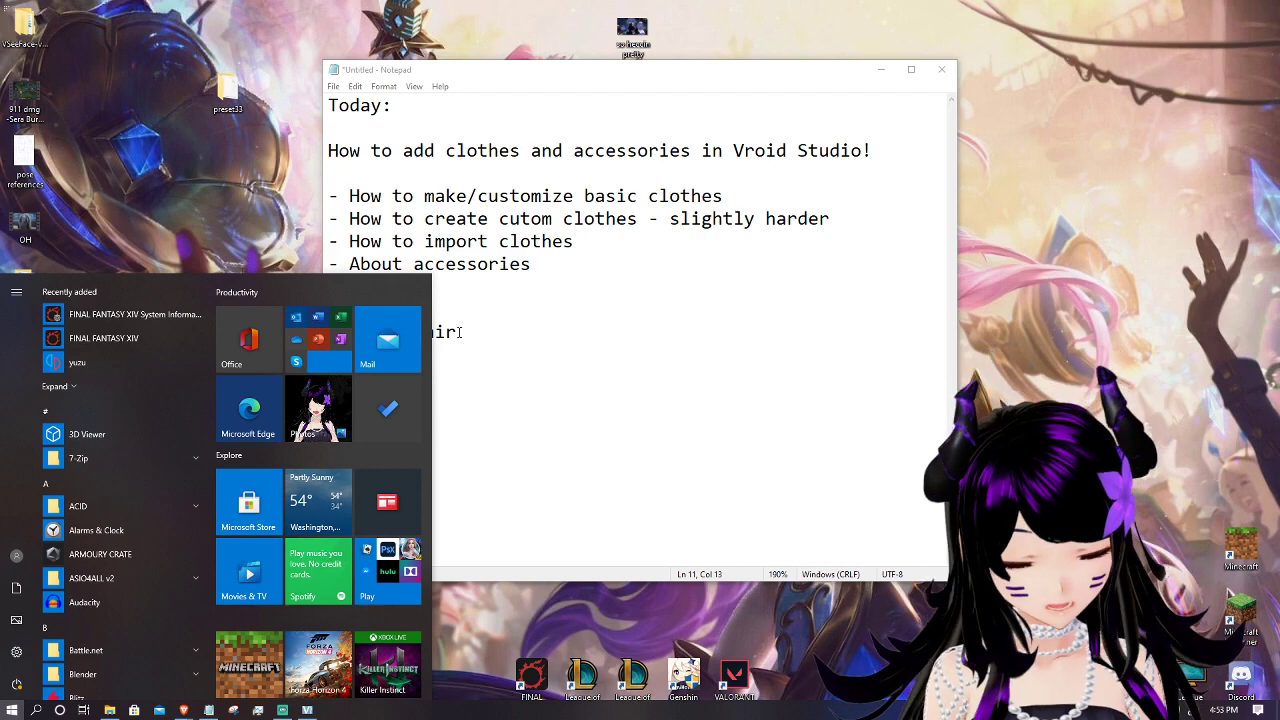
text(run)
key(Return)
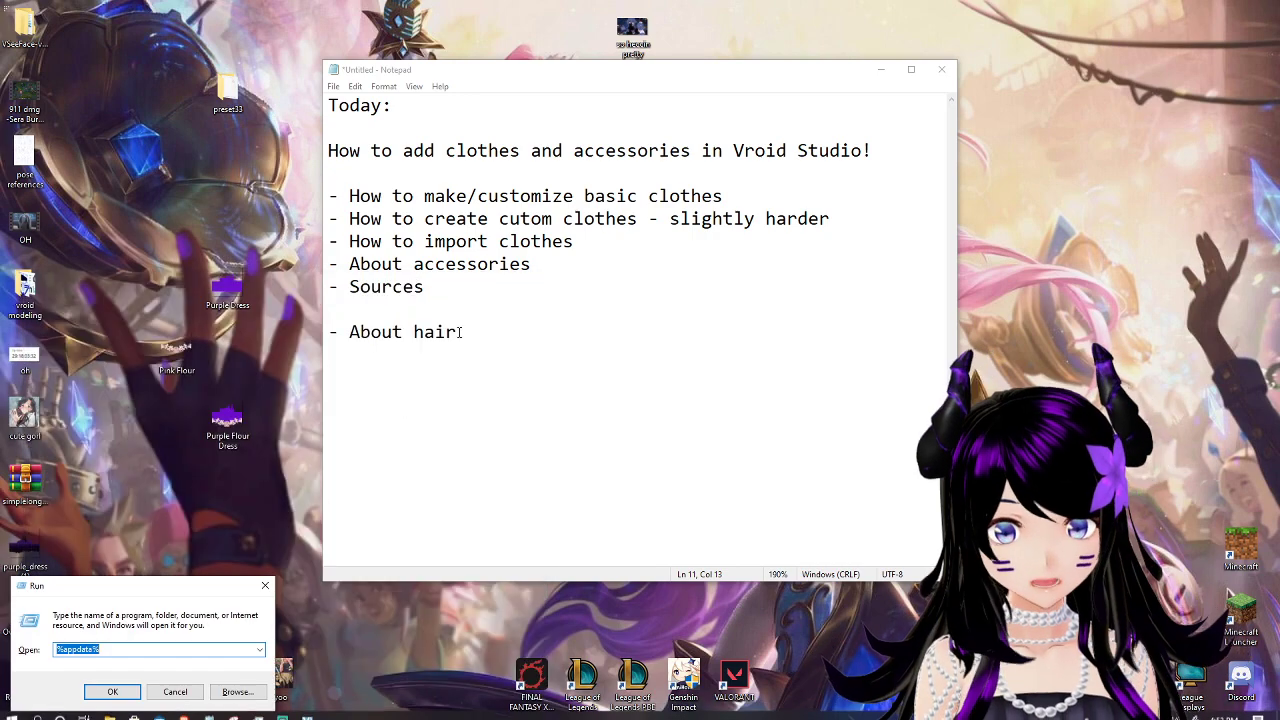
drag(147, 587, 496, 261)
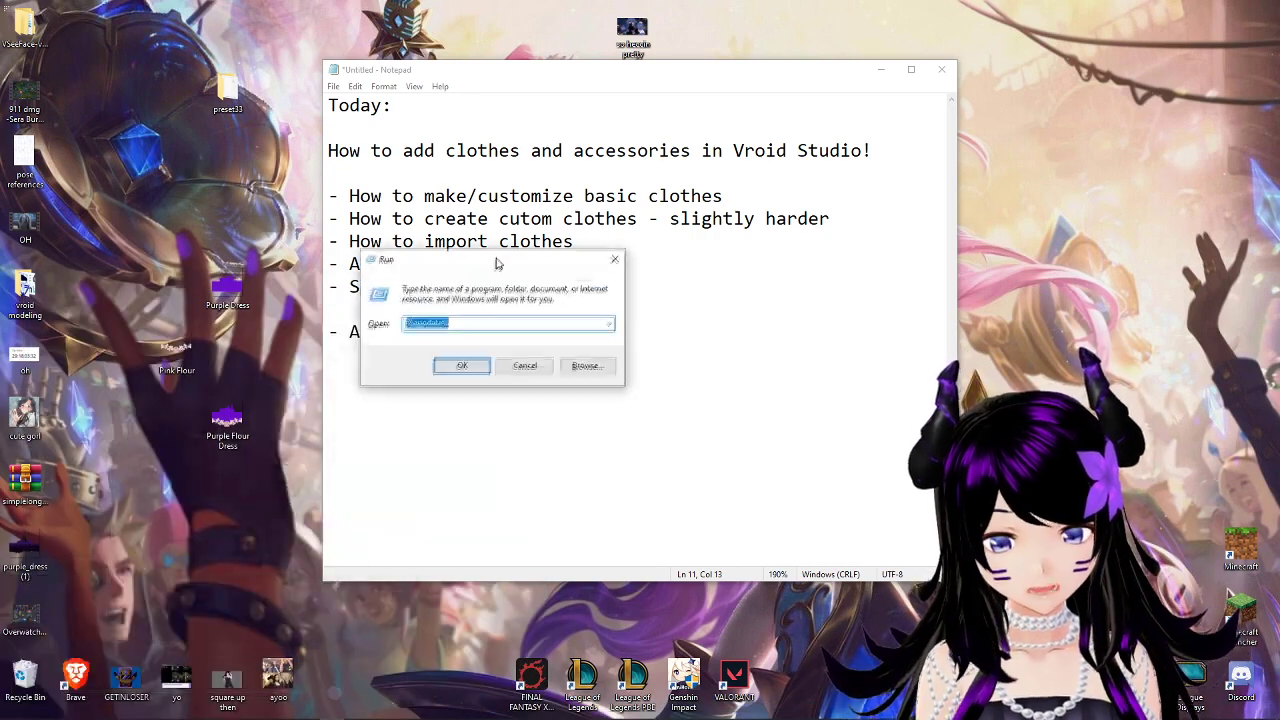
click(465, 364)
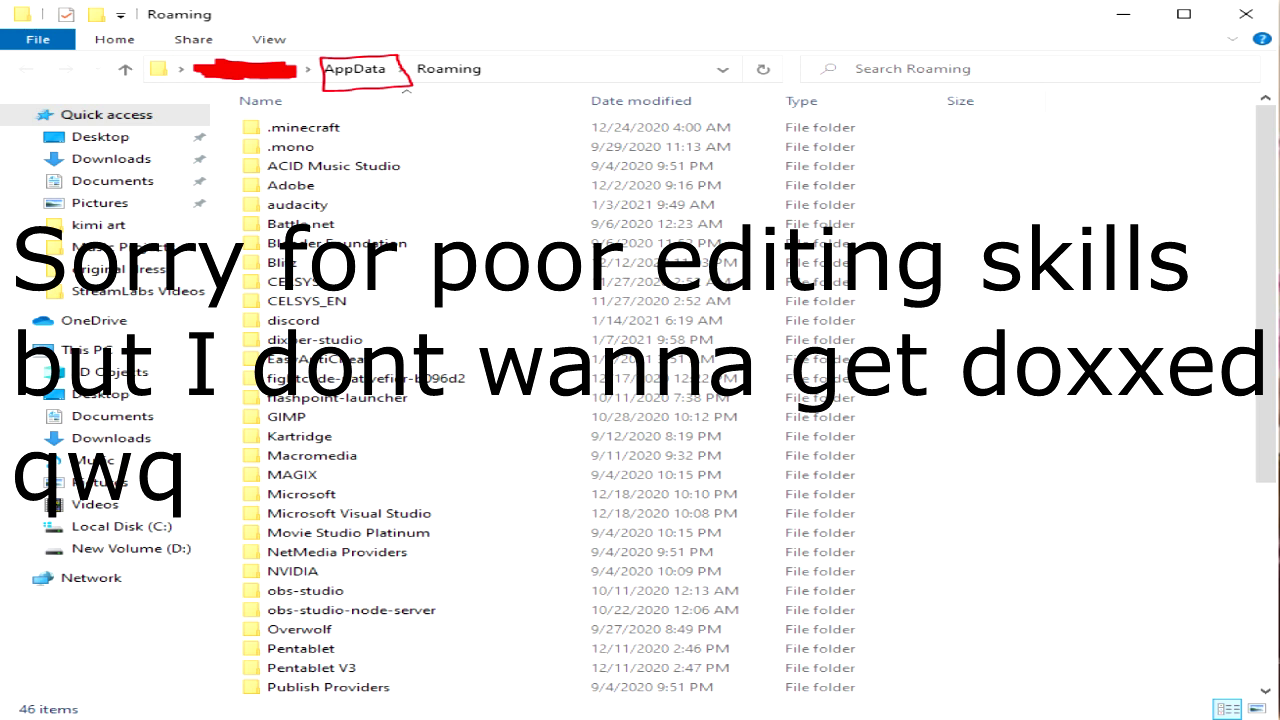
Go up to AppData and open the hair_presets folder under LocalLow, pixiv, VRoidStudio.
key(alt+Up)
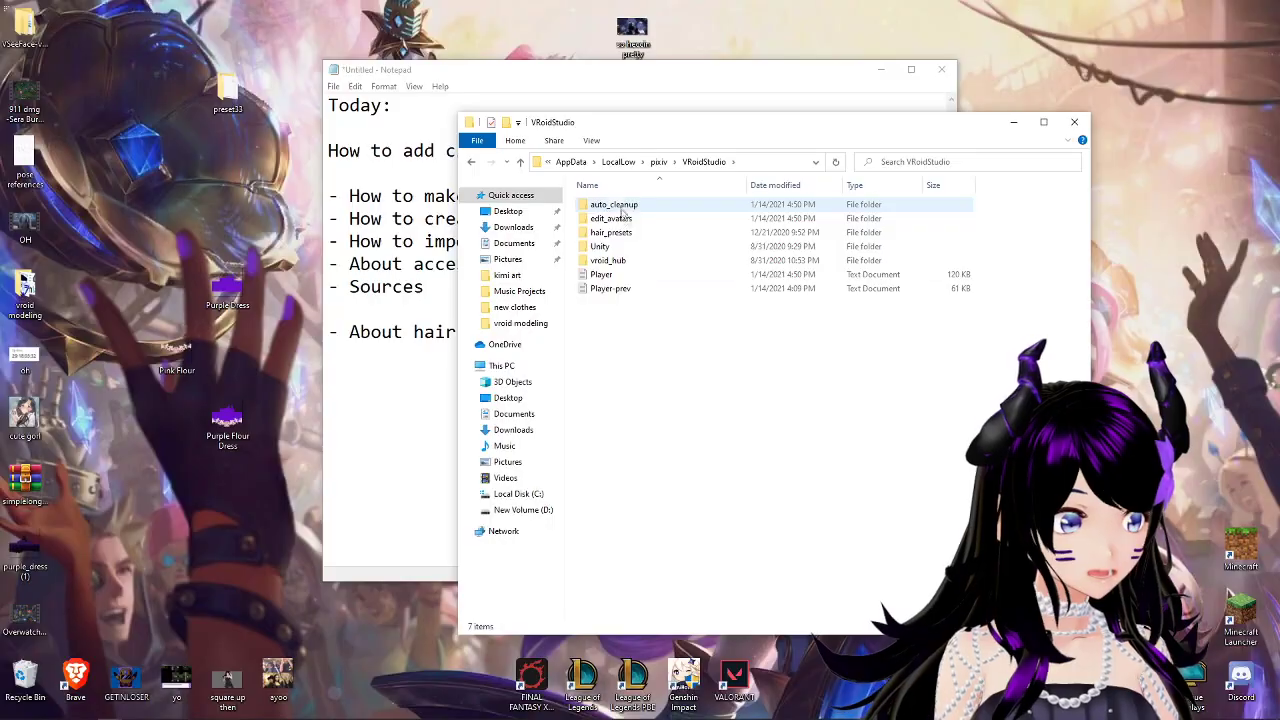
click(620, 234)
double_click(620, 234)
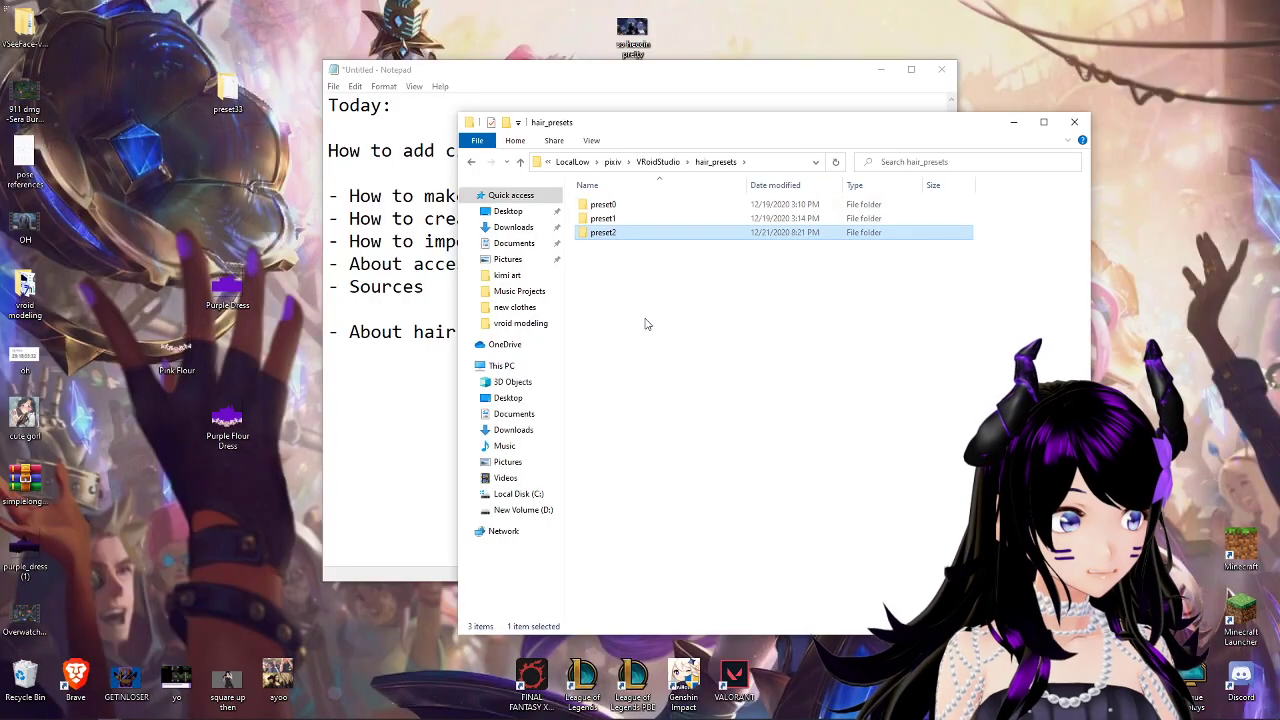
Move the preset33 folder from the desktop into the hair_presets folder and close the folder window.
drag(660, 131, 465, 132)
drag(228, 92, 465, 290)
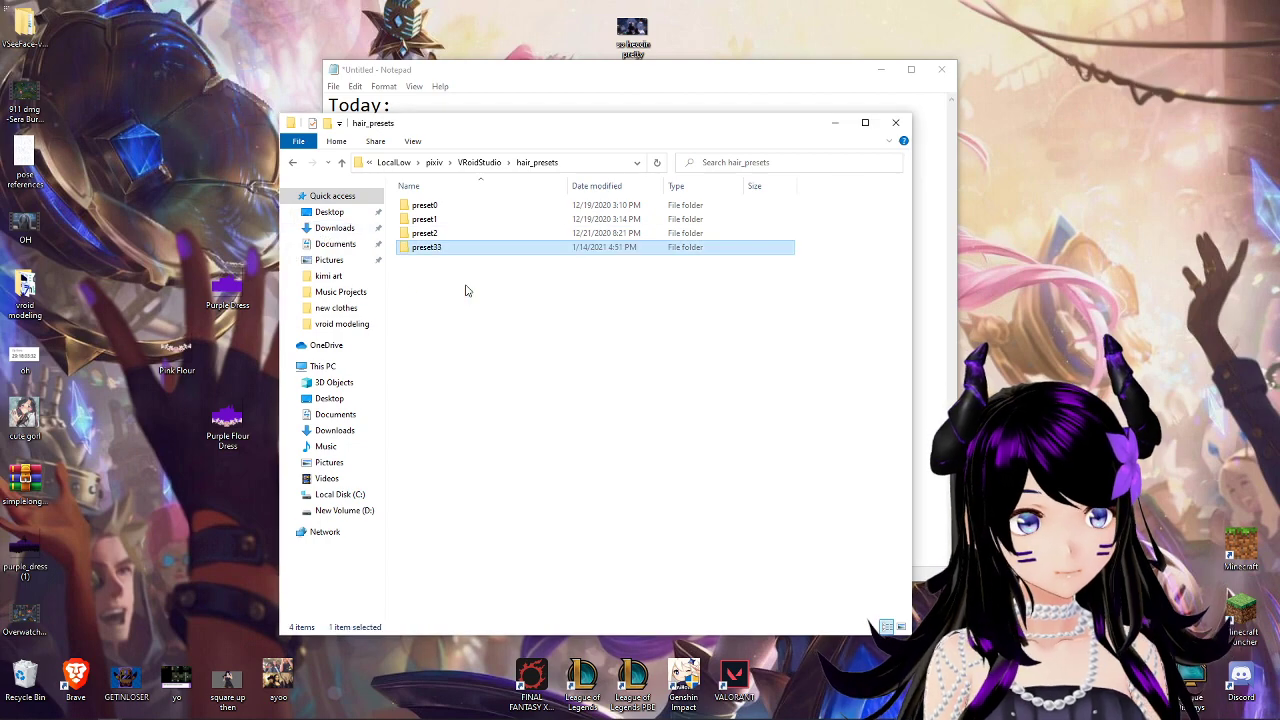
click(494, 314)
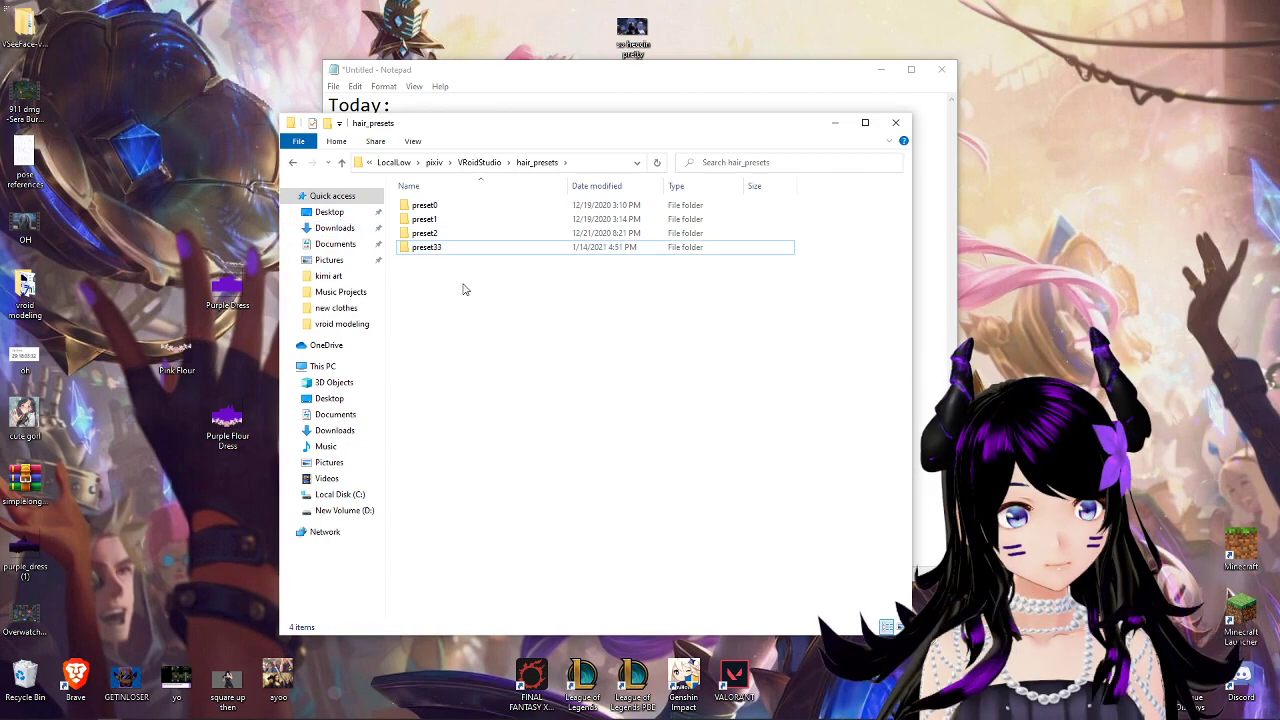
click(896, 124)
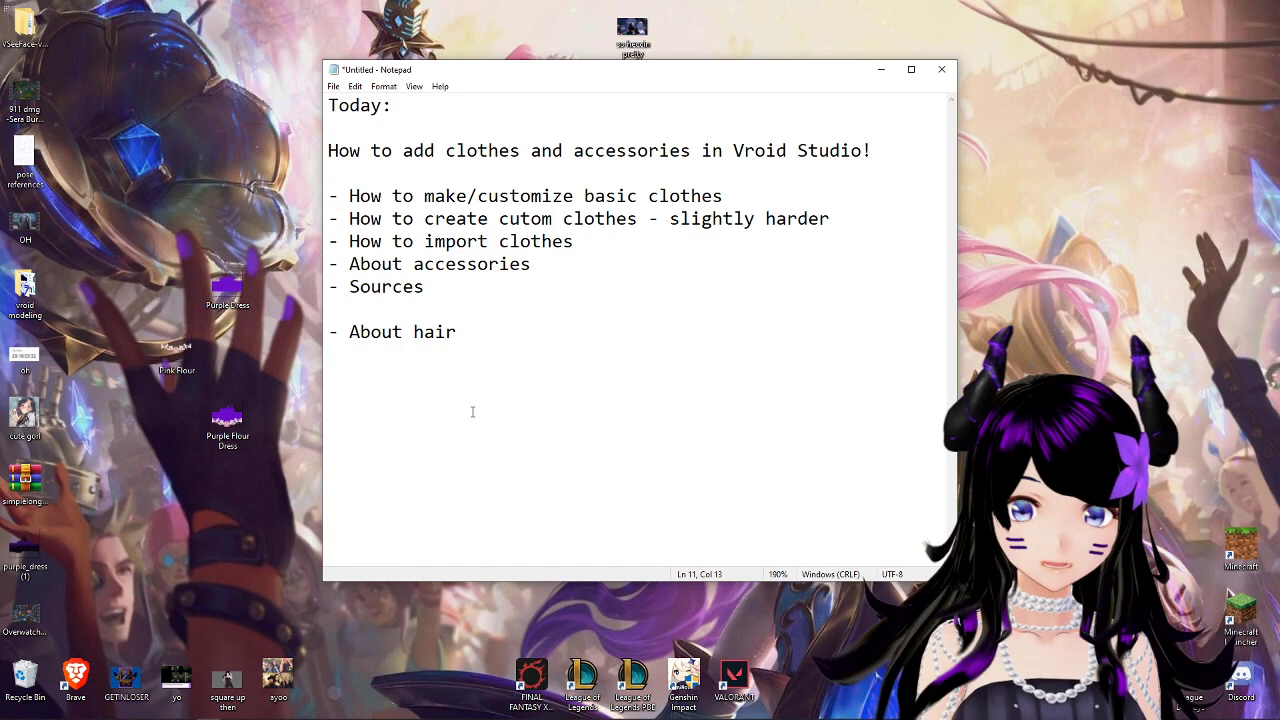
Minimize the notes, relaunch VRoid Studio and open the Video Model project.
click(879, 71)
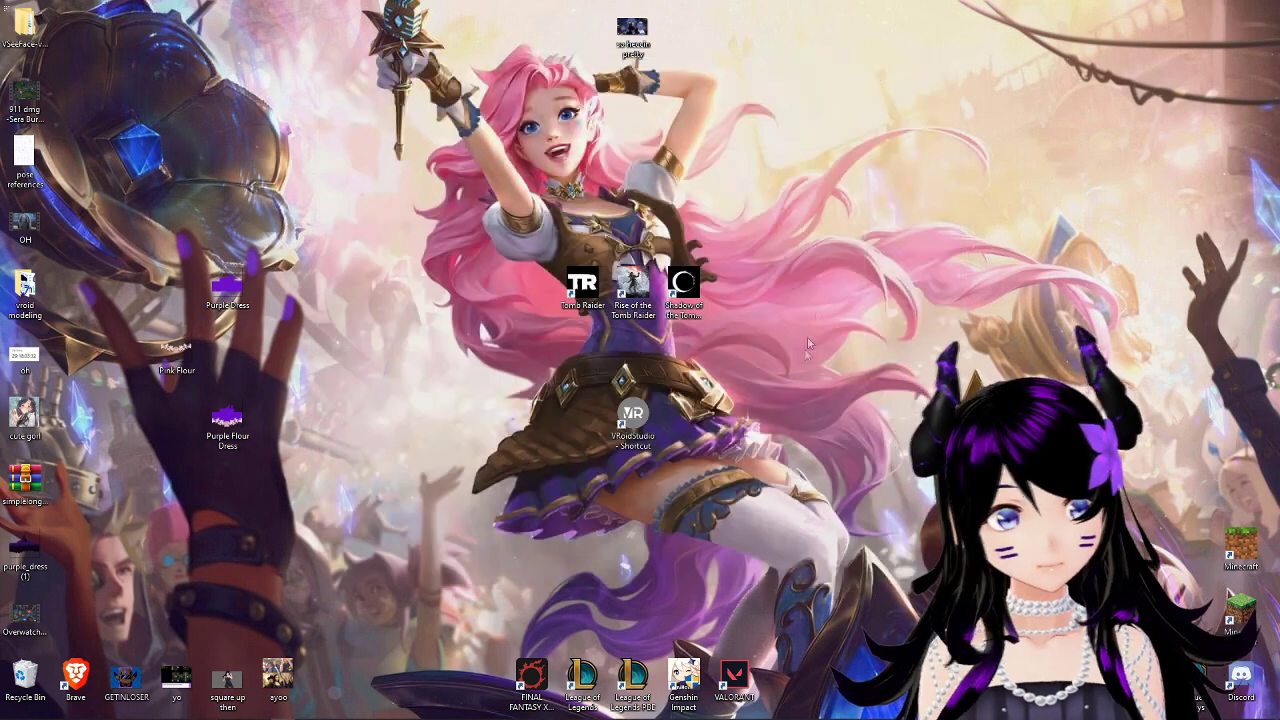
double_click(633, 415)
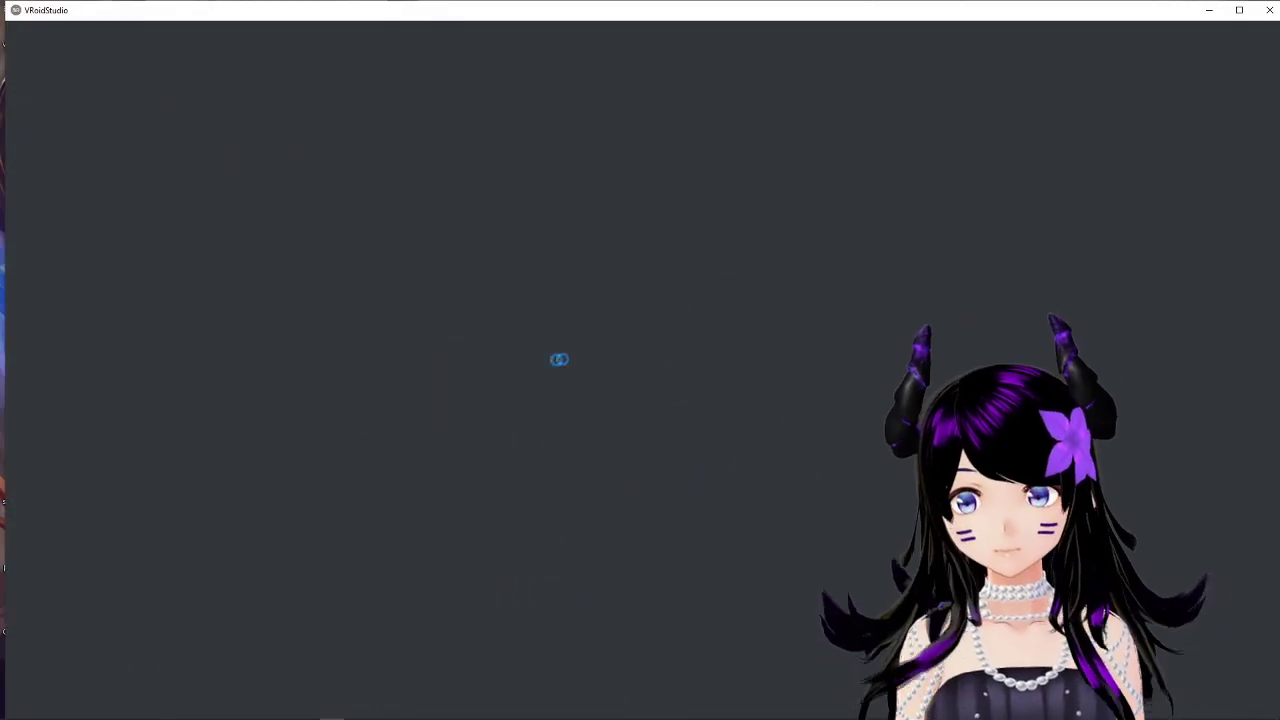
click(182, 267)
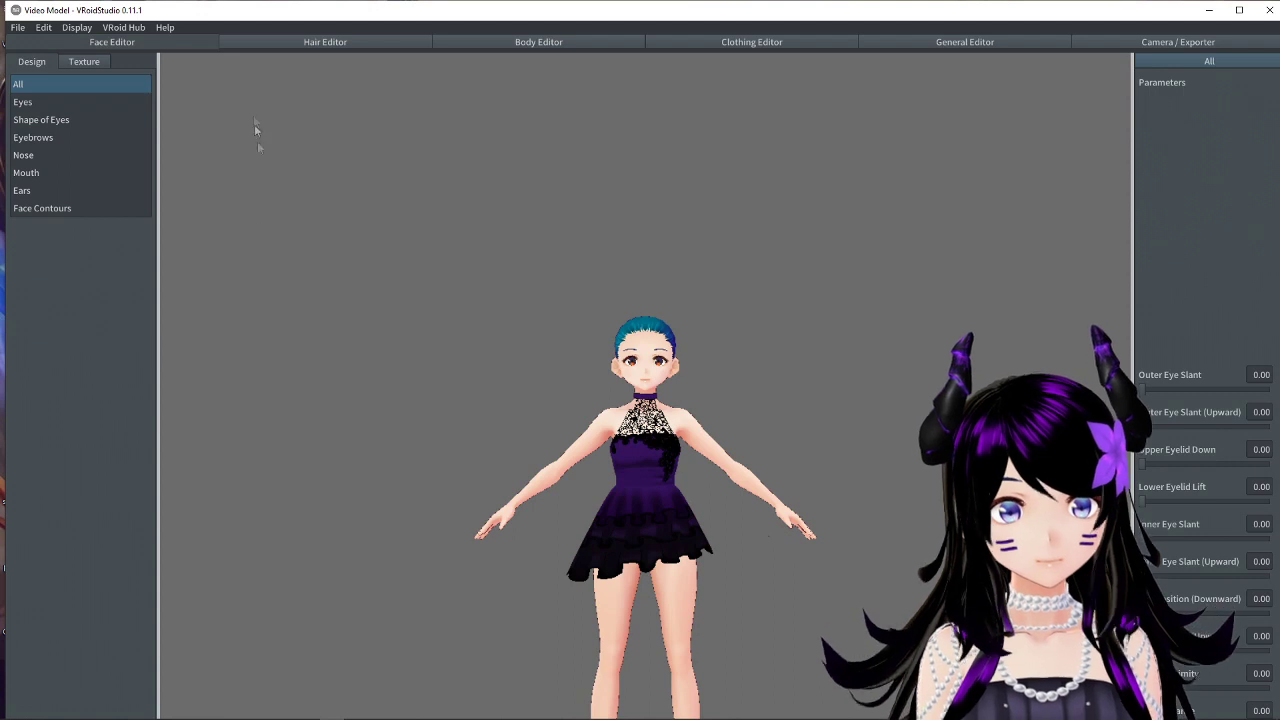
Import hair Preset 33 onto the model in the Hair Editor and activate the hair brush.
click(310, 41)
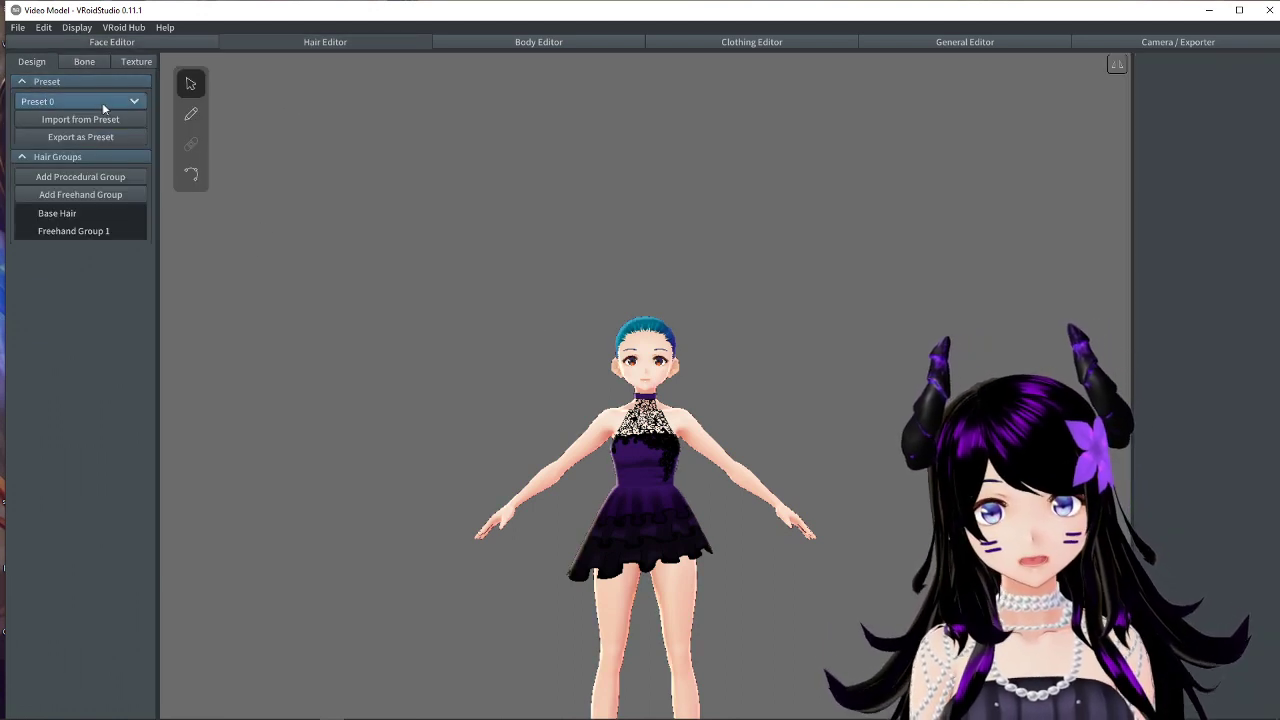
click(83, 102)
click(58, 156)
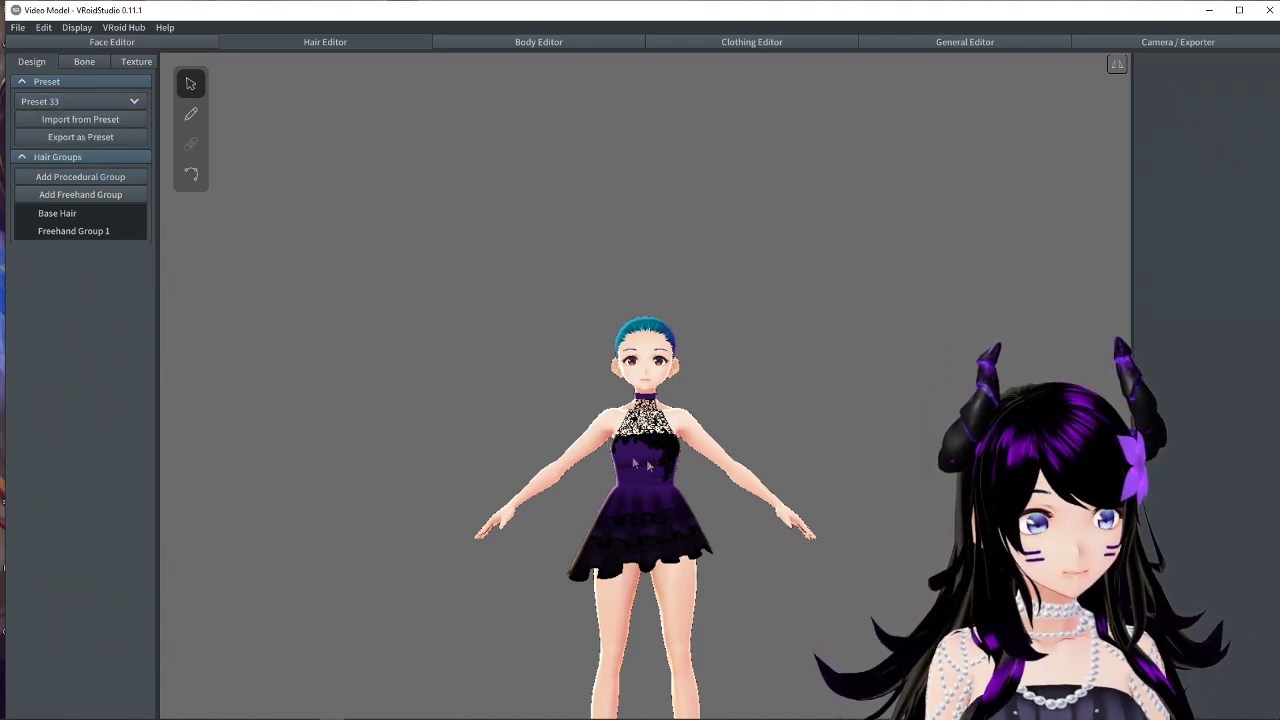
click(82, 118)
mouse_move(620, 470)
right_down()
mouse_move(695, 468)
mouse_move(566, 440)
mouse_move(635, 454)
mouse_move(619, 455)
right_up()
scroll(620, 456, up, 8)
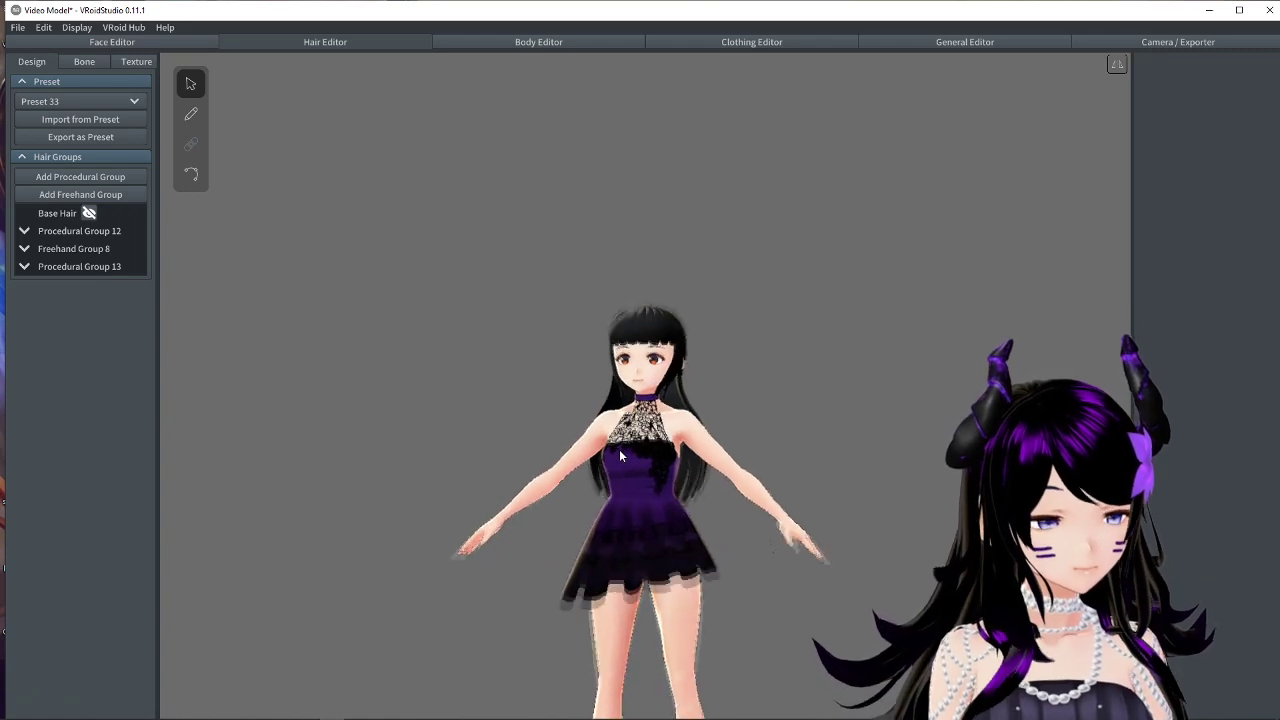
right_drag(620, 456, 330, 300)
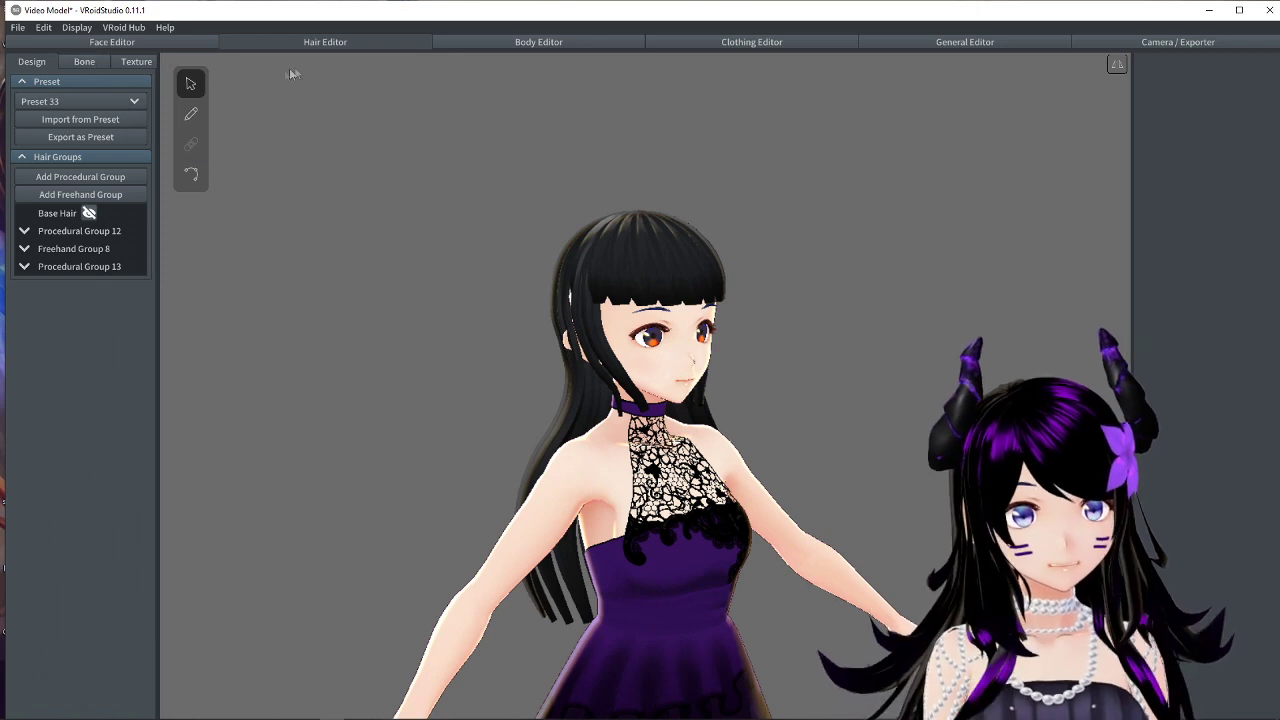
click(191, 114)
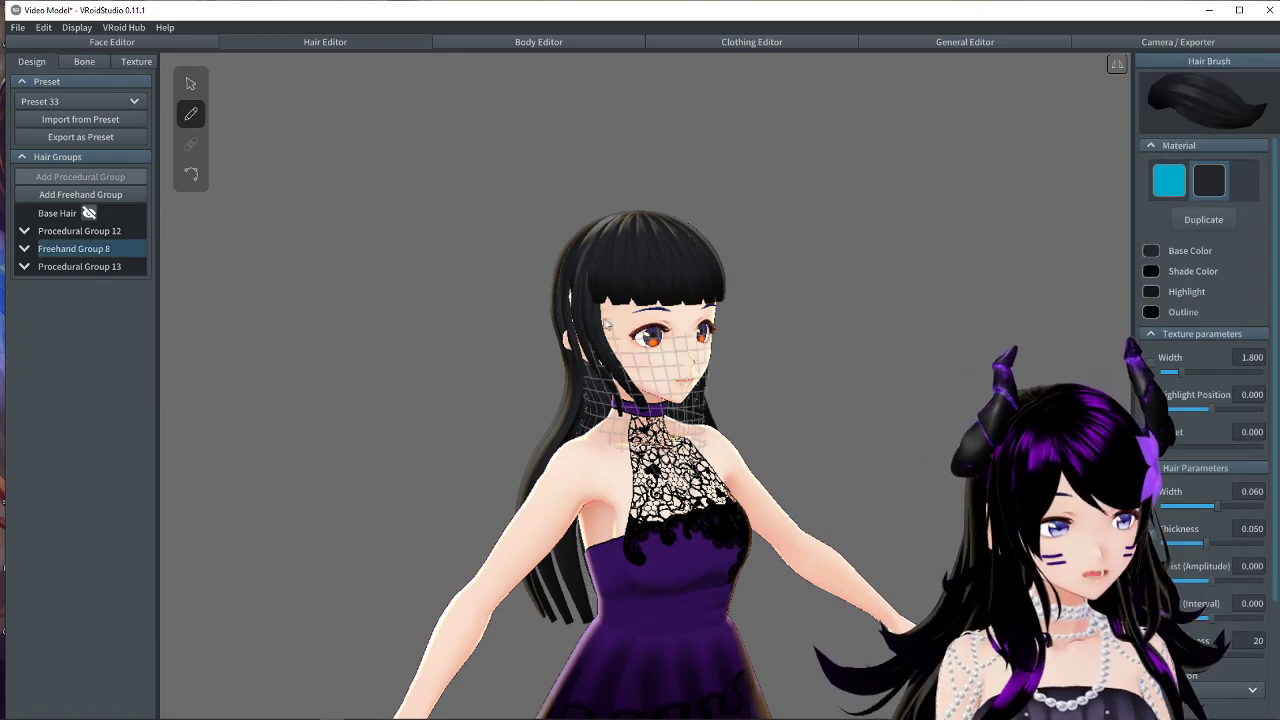
drag(570, 300, 596, 380)
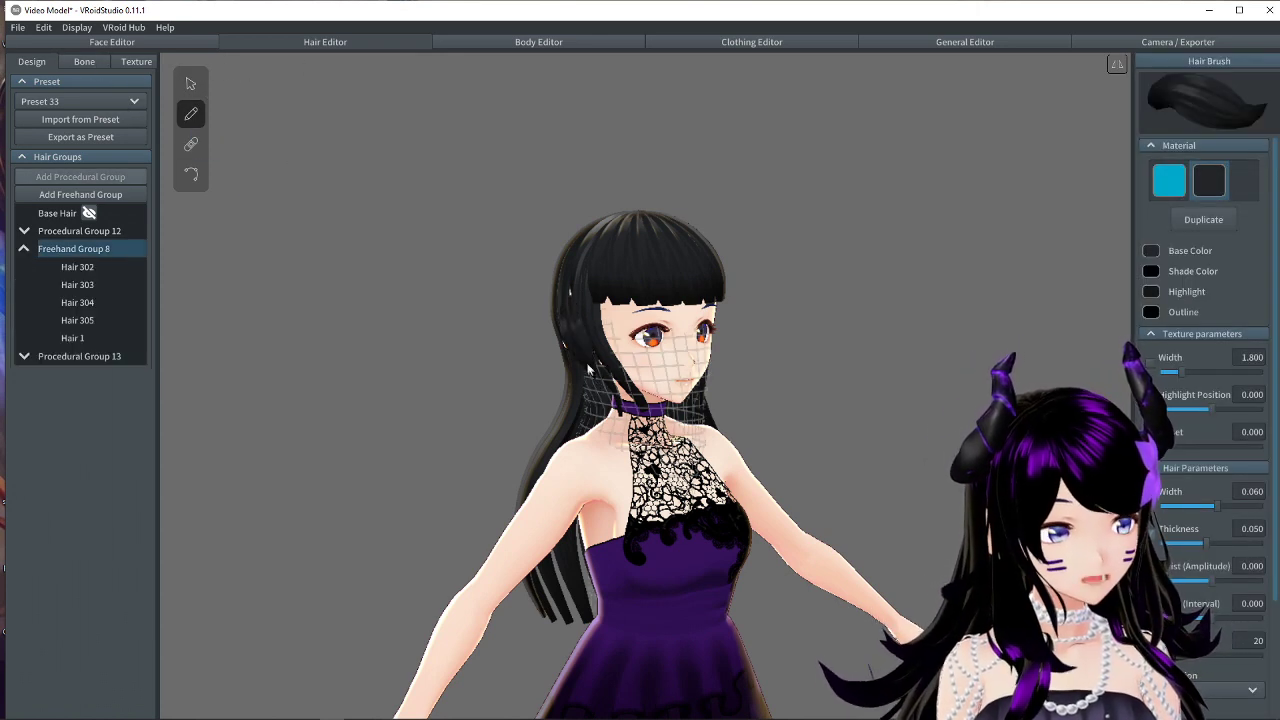
drag(472, 617, 643, 576)
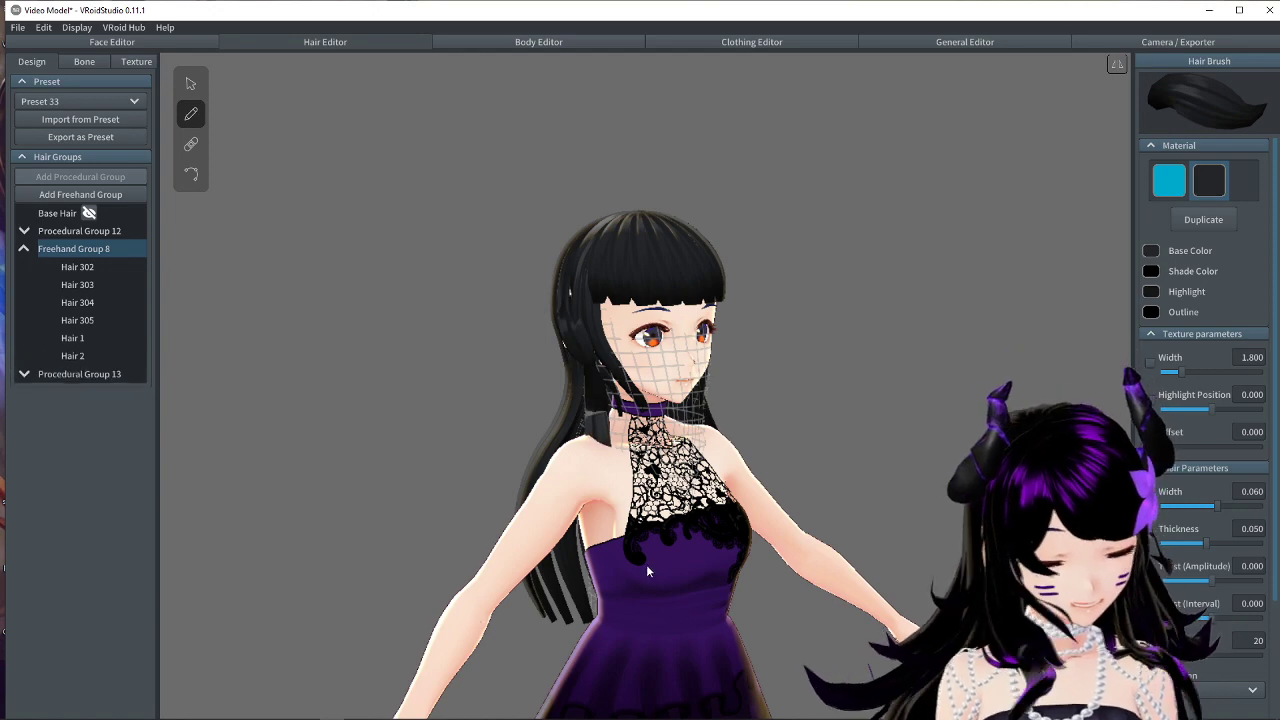
key(ctrl+z)
key(ctrl+z)
Draw short freehand hair strands over the ears on both sides of the head in Freehand Group 8.
mouse_move(716, 460)
right_down()
mouse_move(777, 471)
mouse_move(746, 466)
right_up()
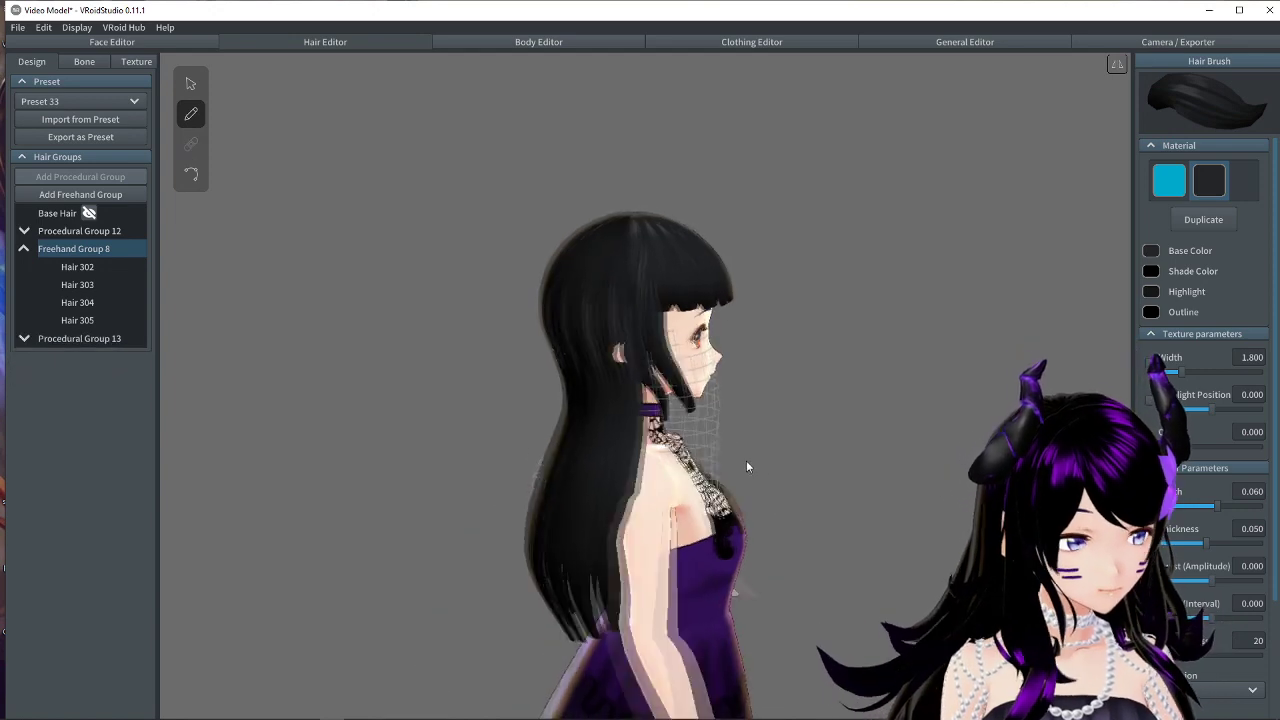
drag(614, 336, 608, 412)
mouse_move(612, 342)
mouse_down()
mouse_move(605, 301)
mouse_move(610, 414)
mouse_up()
drag(608, 318, 611, 420)
right_drag(703, 372, 648, 354)
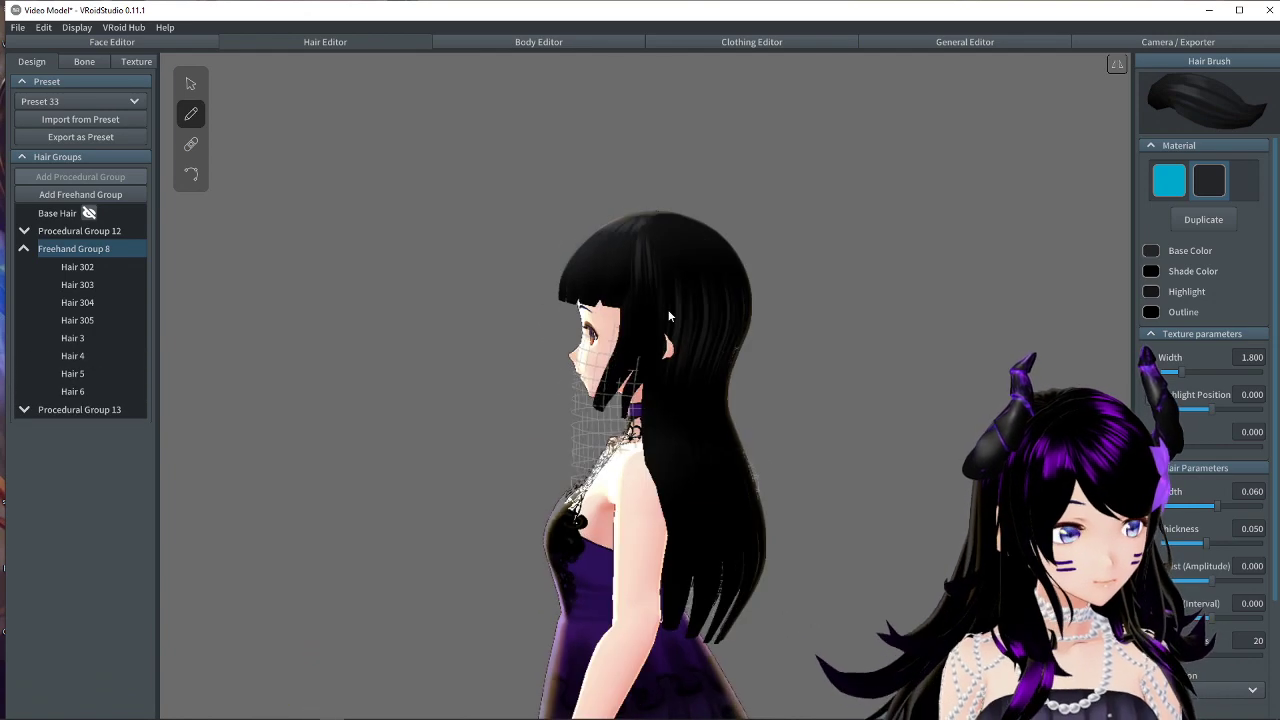
drag(669, 316, 667, 341)
drag(671, 457, 673, 459)
right_drag(703, 408, 759, 402)
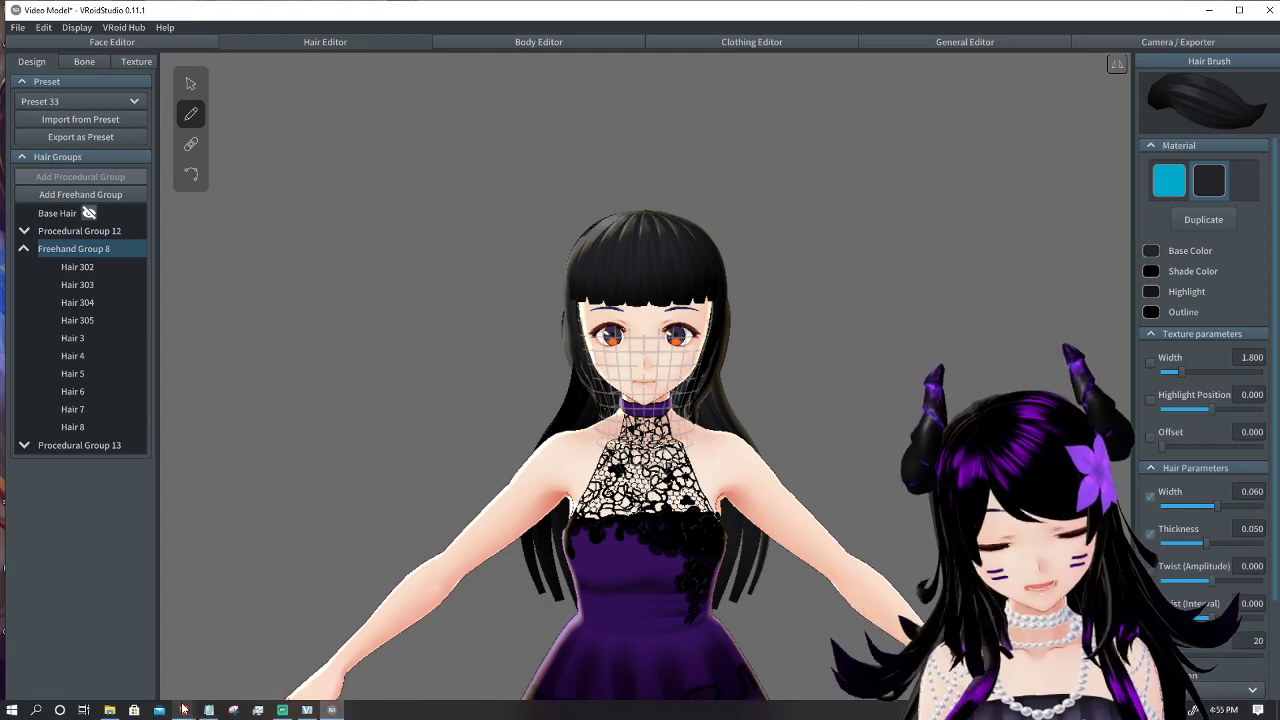
Switch to BOOTH in the browser, browse the vroid dress results, search for "vroid" and return to VRoid Studio.
click(176, 656)
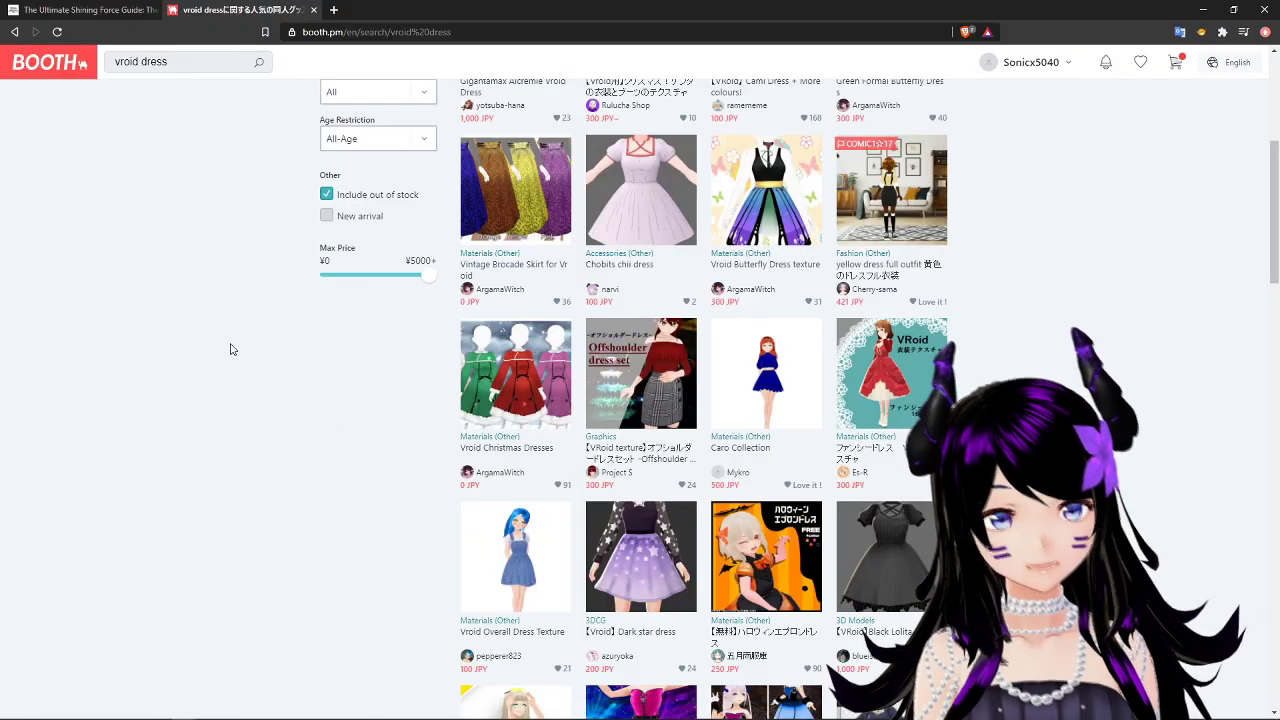
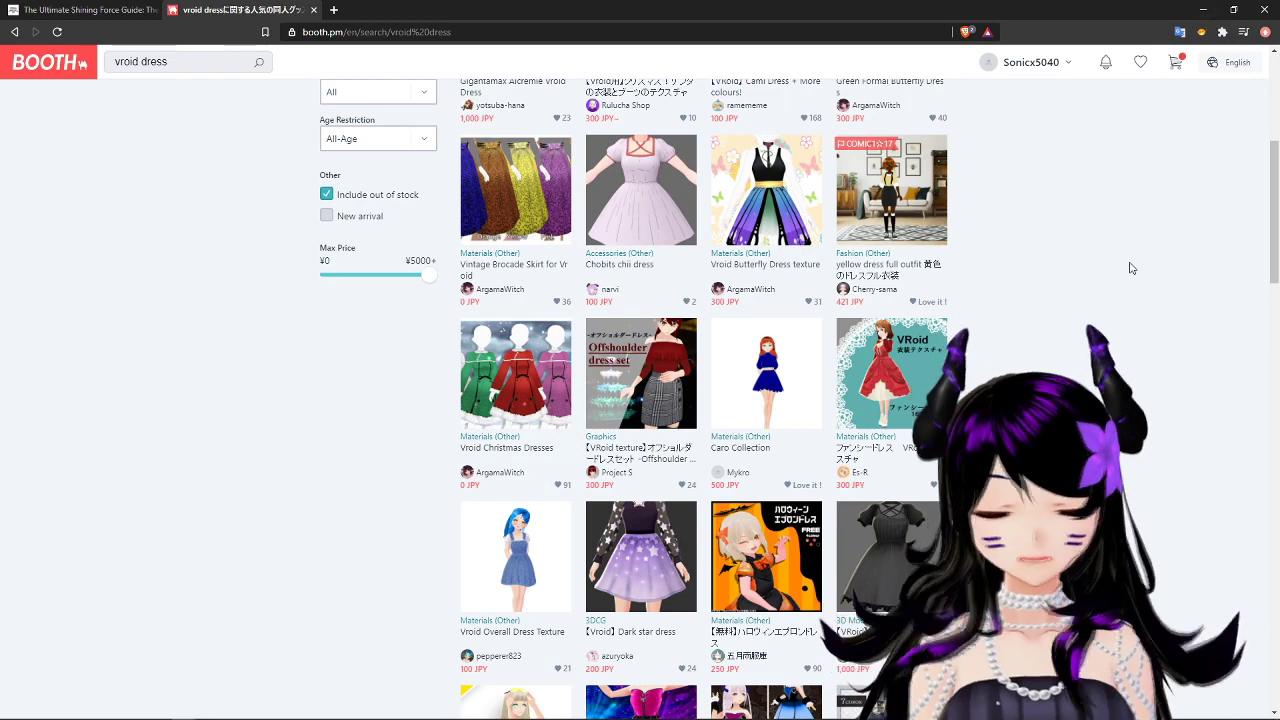
scroll(1130, 268, down, 20)
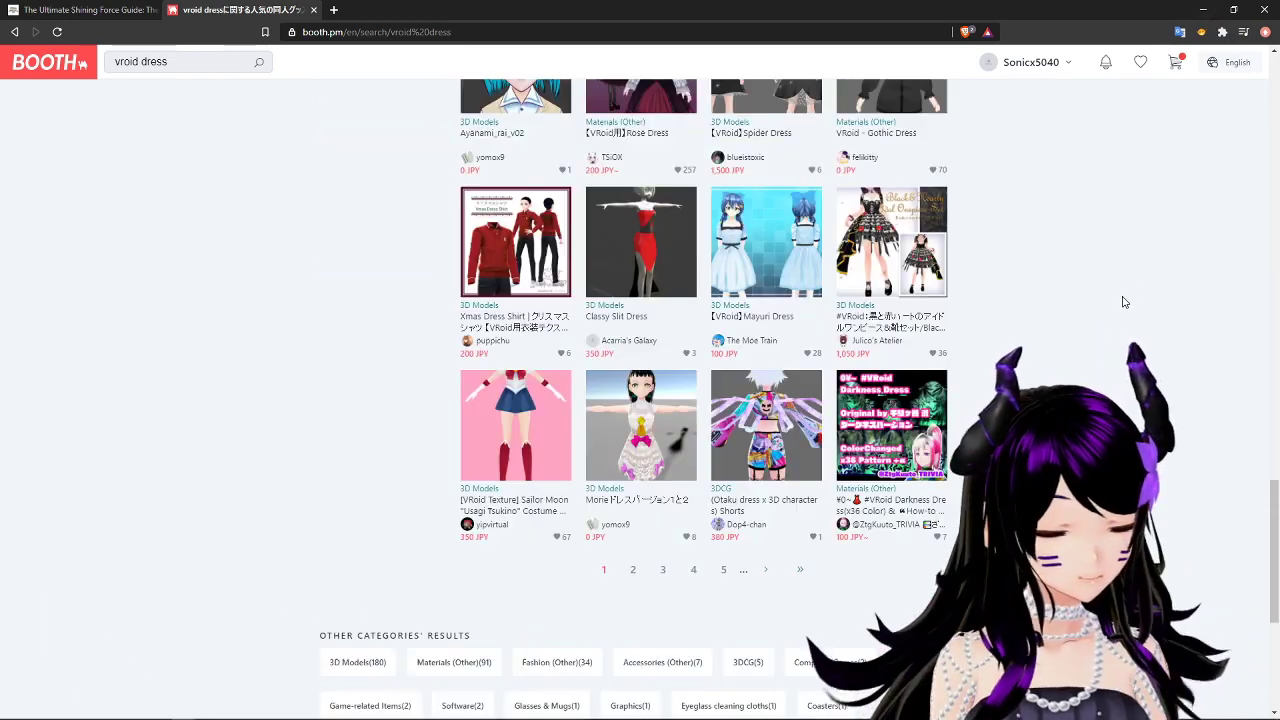
scroll(1120, 305, up, 2)
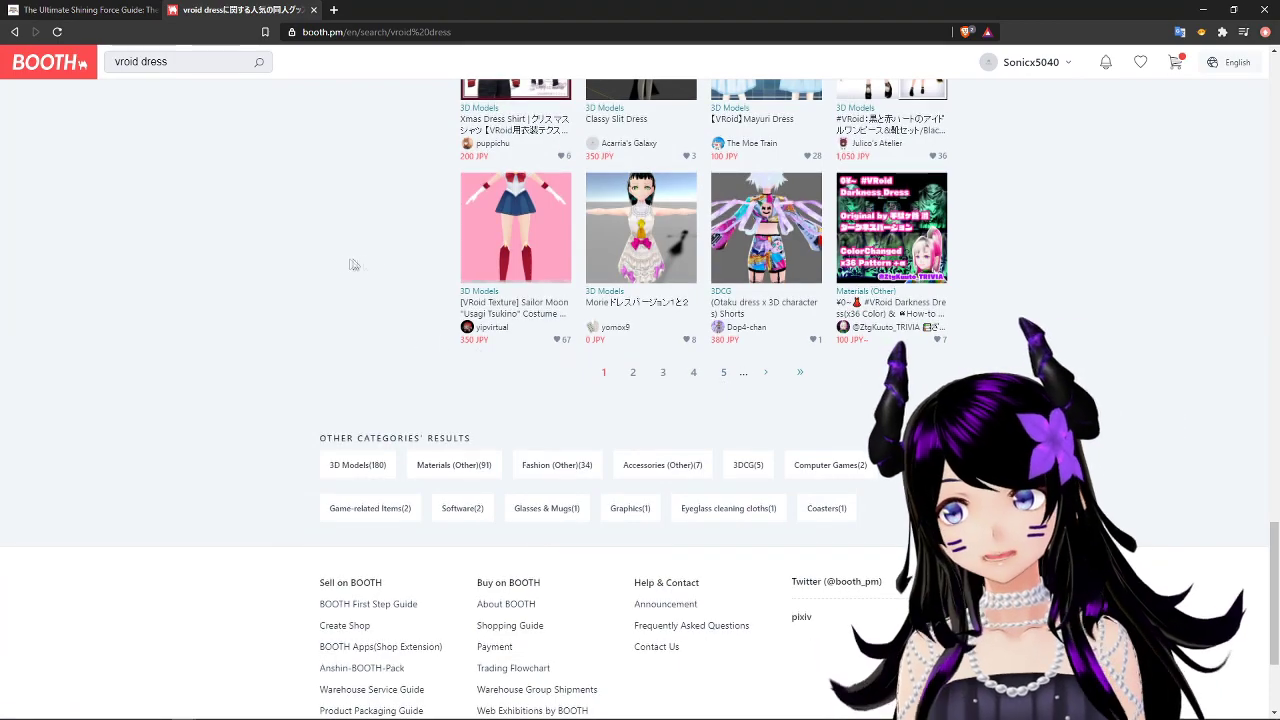
scroll(340, 263, up, 15)
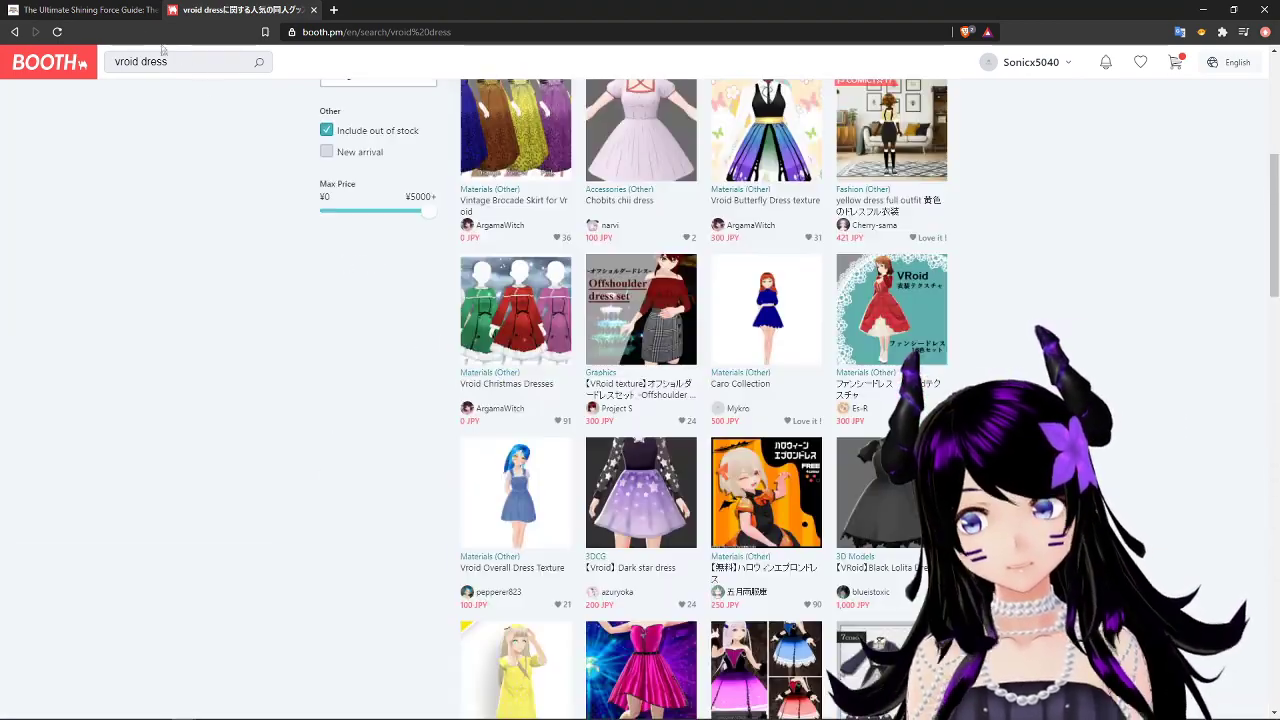
drag(170, 62, 138, 62)
key(Return)
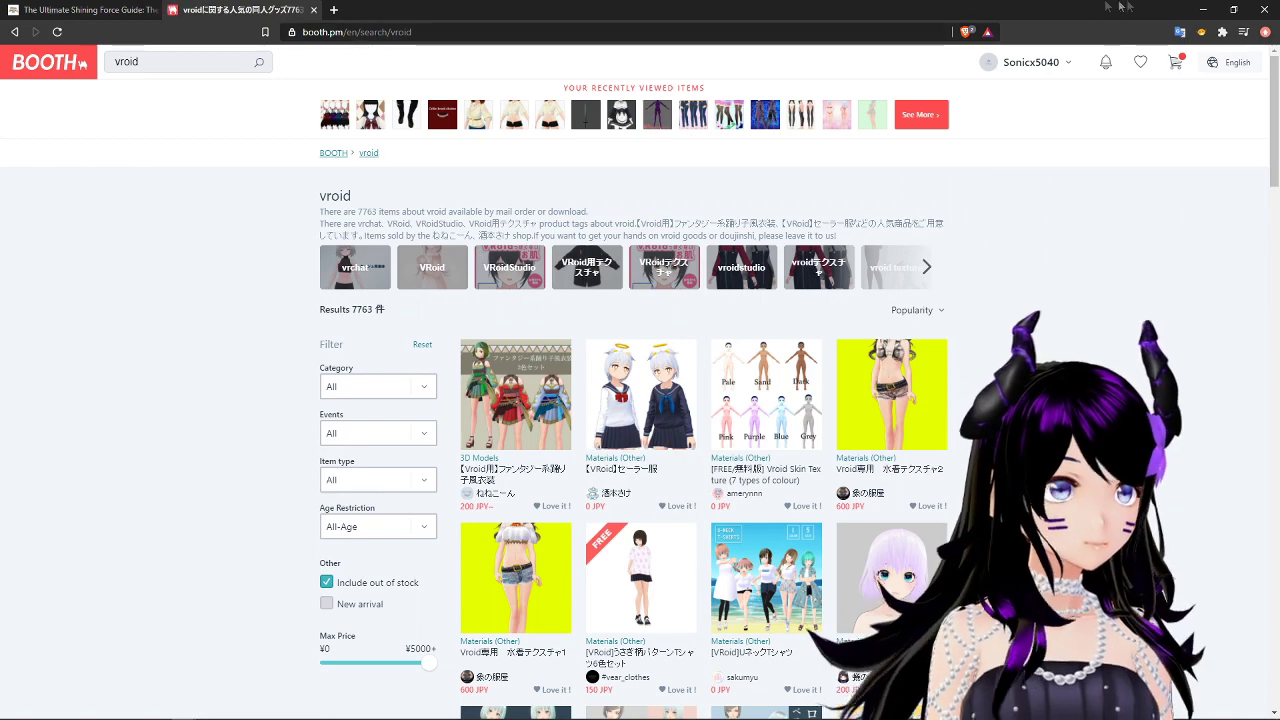
click(1201, 9)
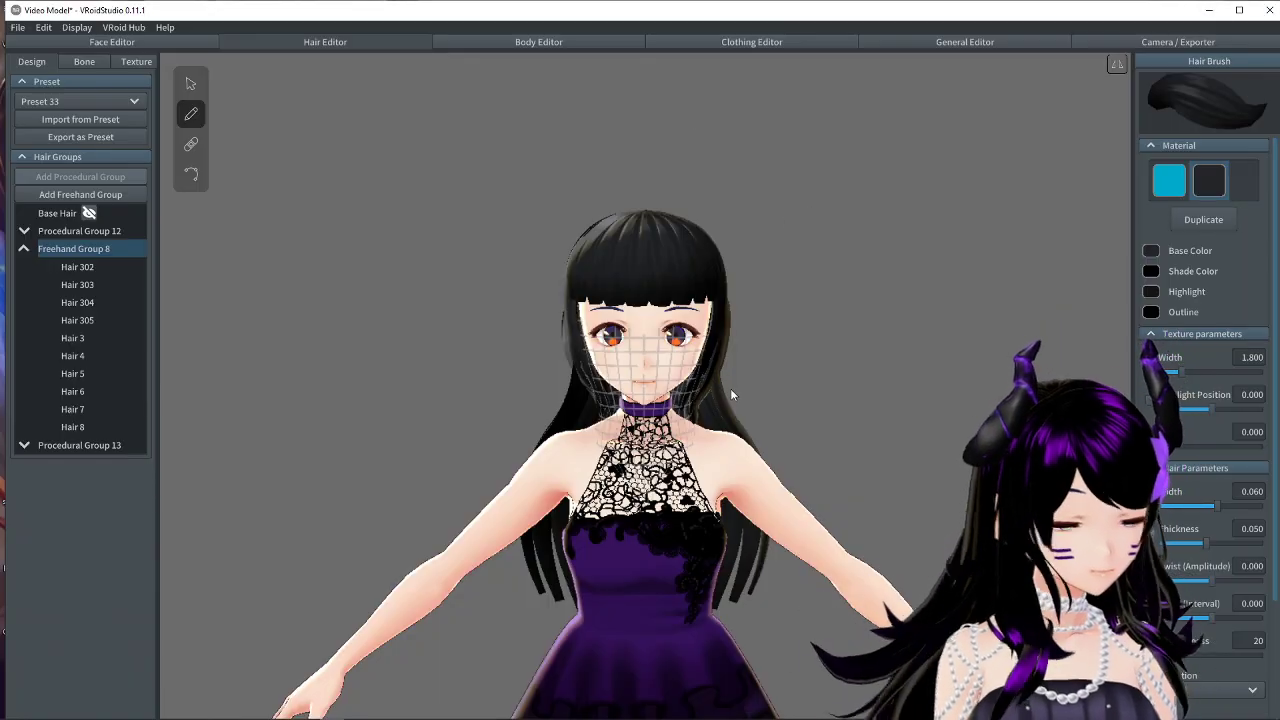
Collapse the strand list of Freehand Group 8.
scroll(730, 393, down, 5)
scroll(666, 405, up, 5)
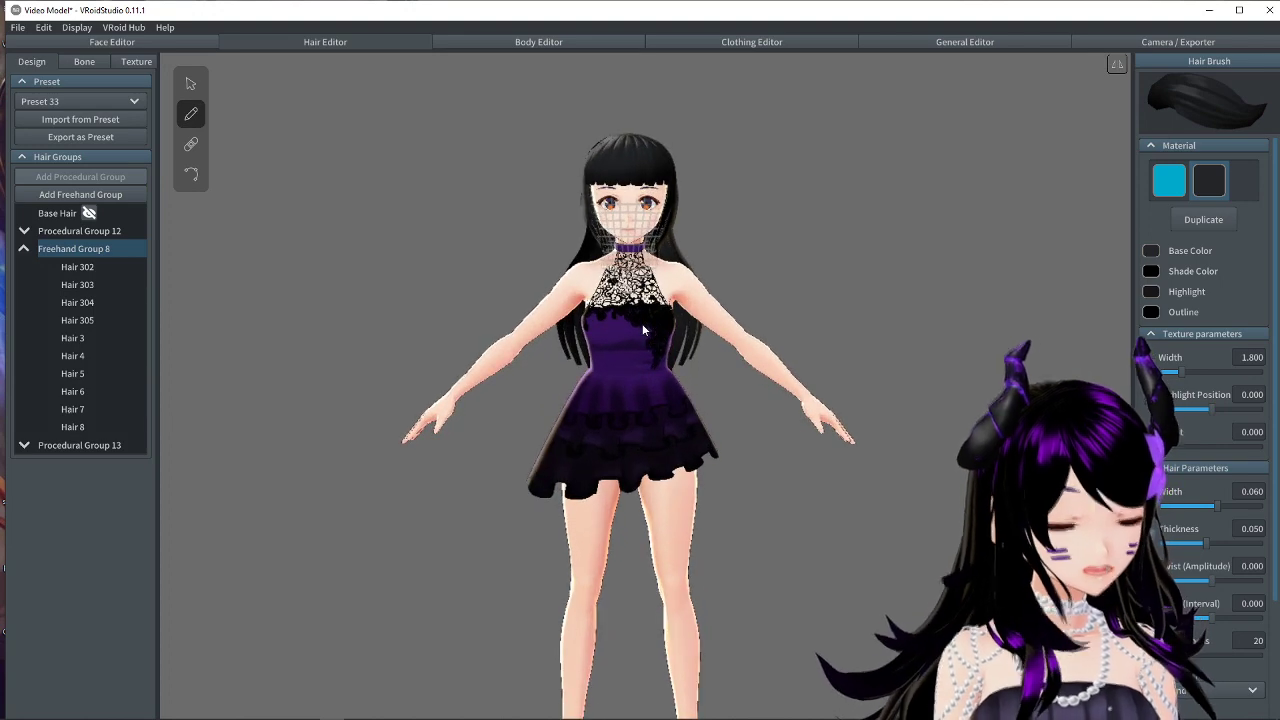
scroll(648, 338, up, 2)
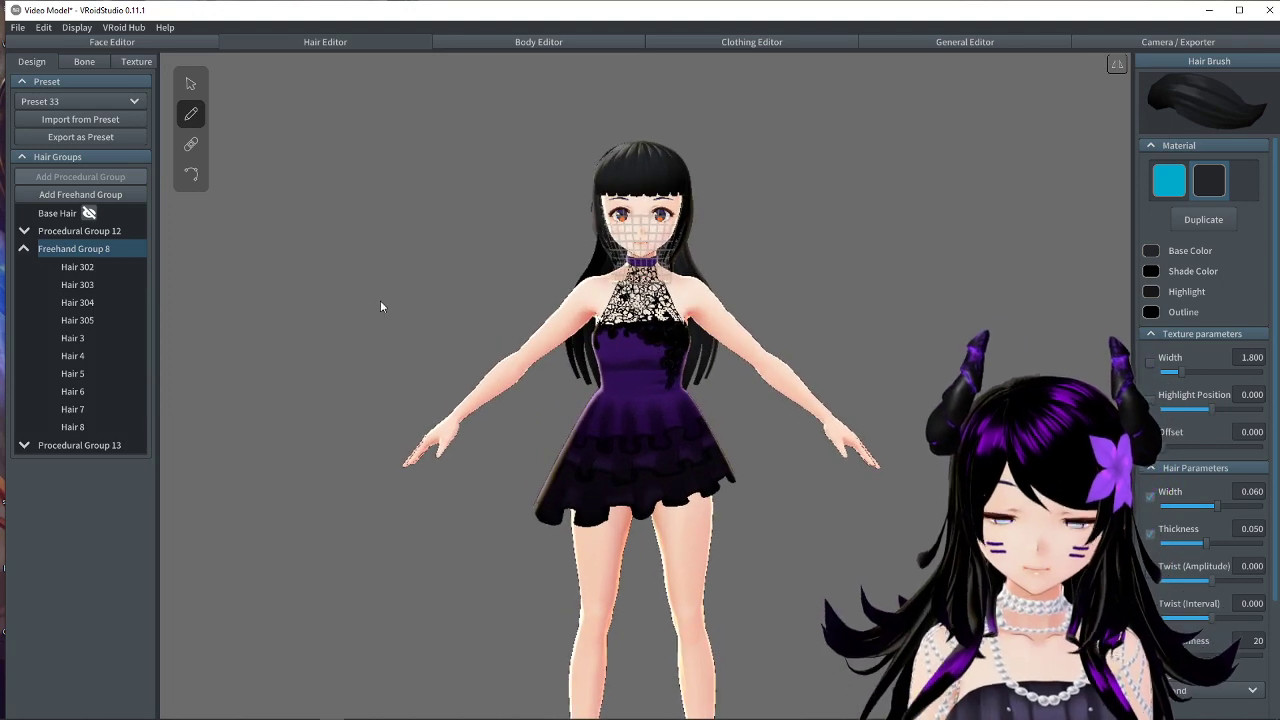
click(23, 248)
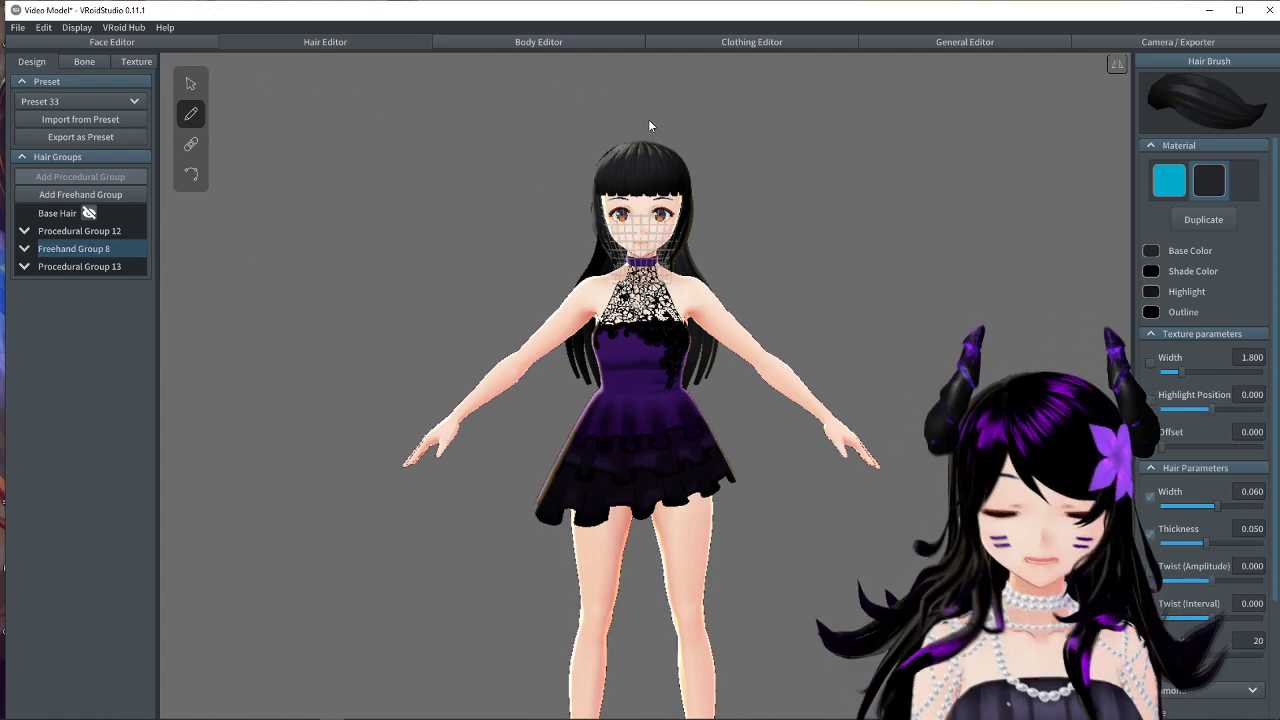
Open the Accessories category of the Clothing Editor and check which head and face accessories are offered.
click(694, 44)
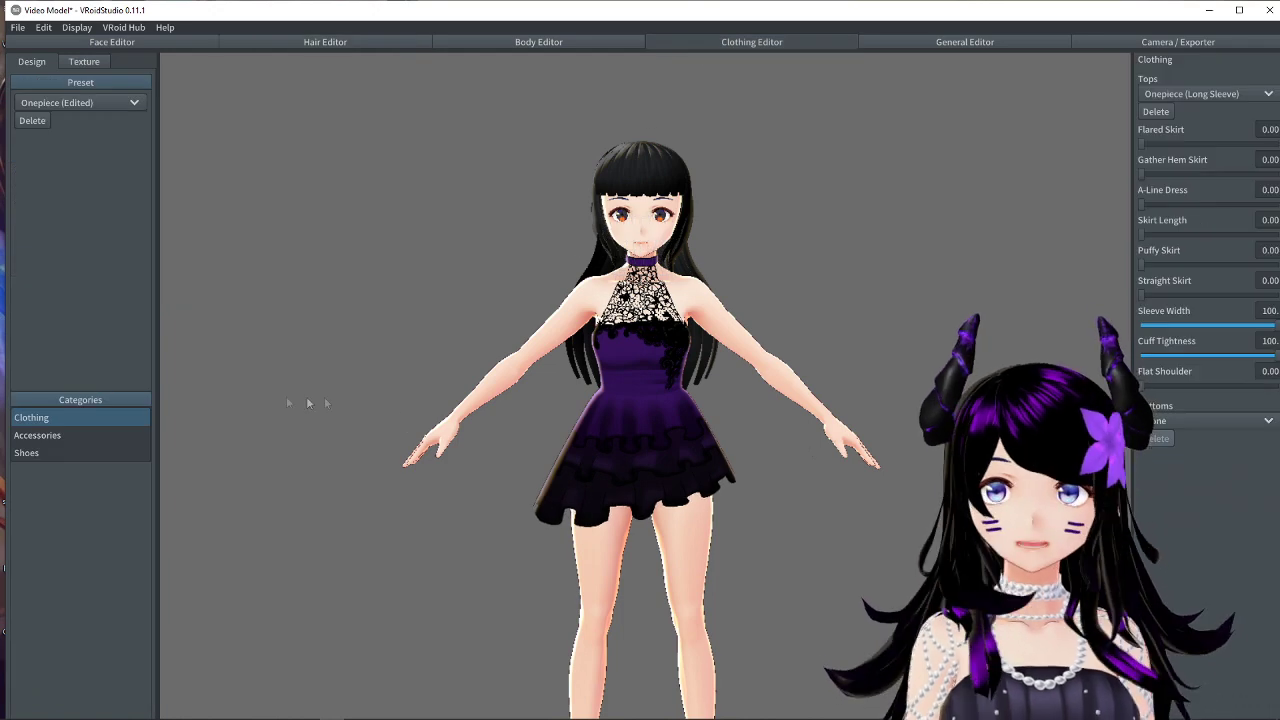
click(40, 436)
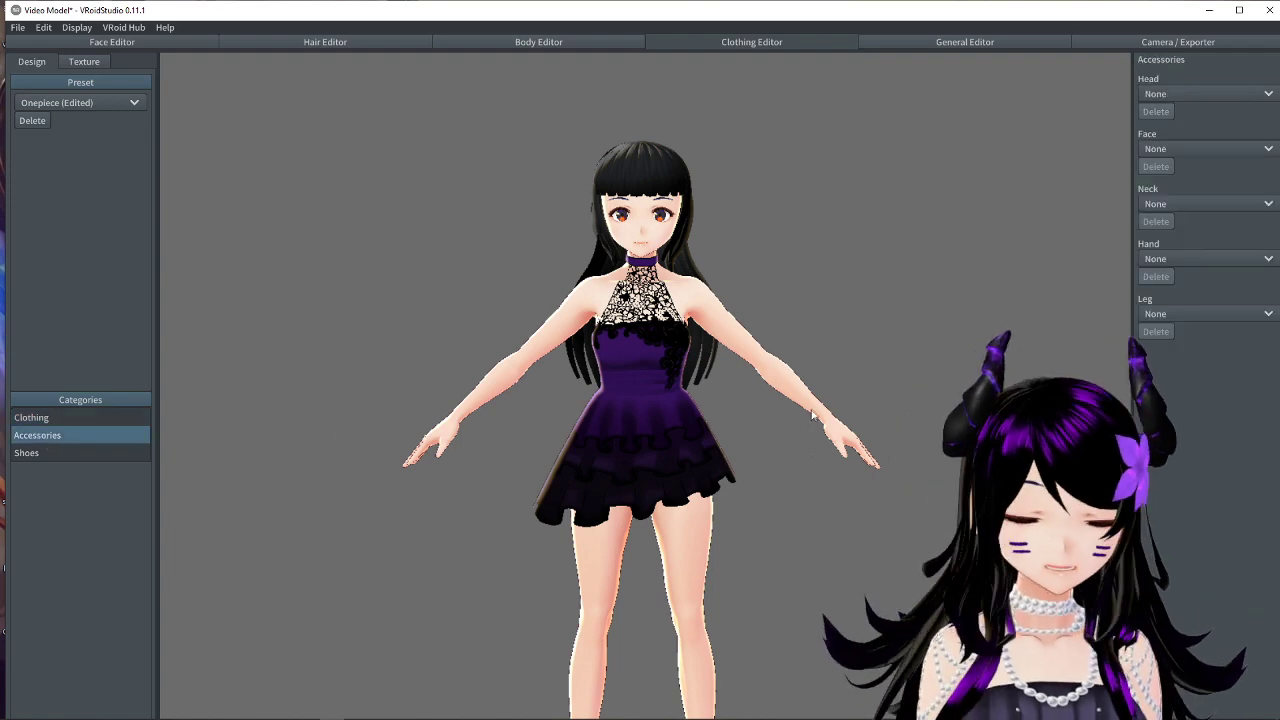
click(1187, 94)
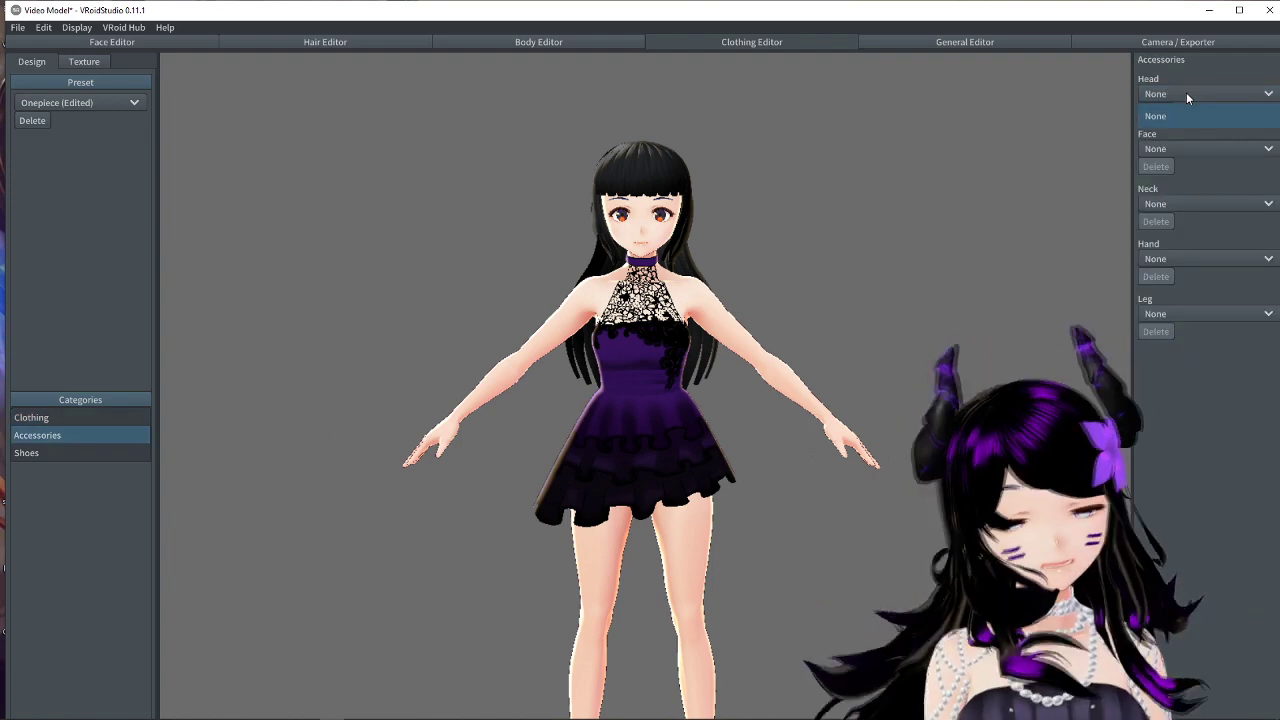
click(1188, 116)
click(1193, 148)
click(1190, 166)
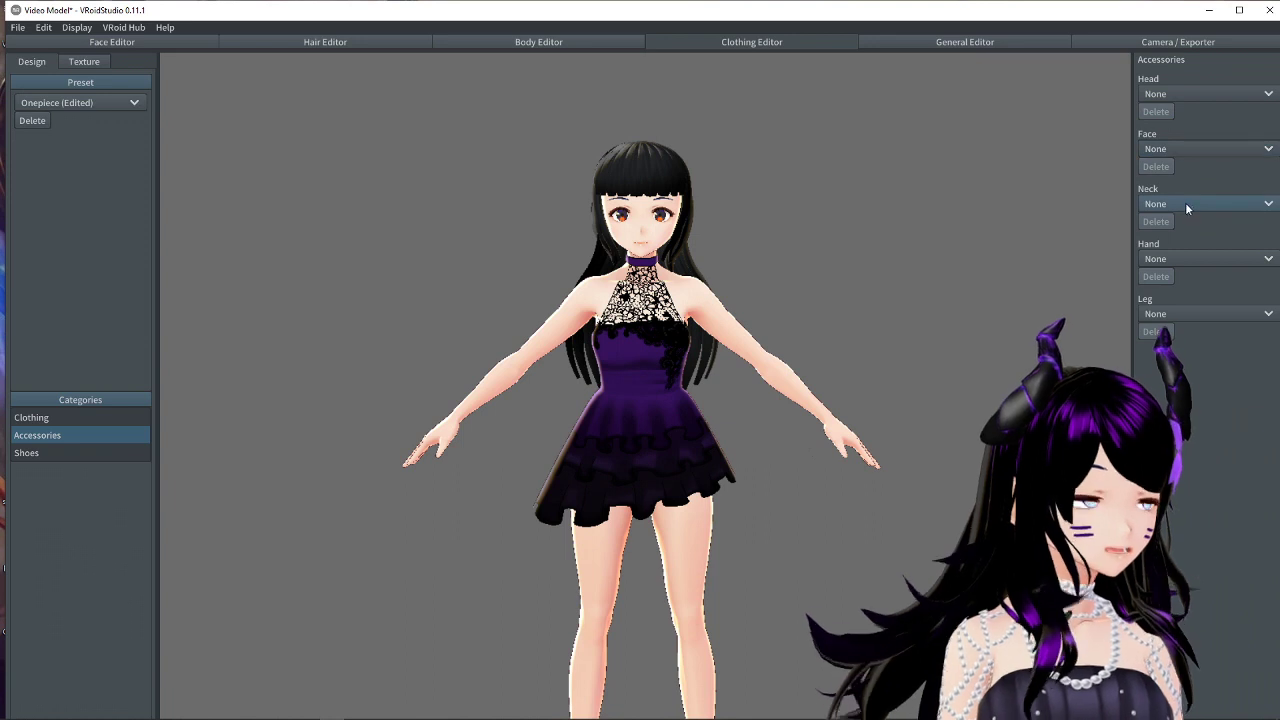
Try the Uniform Ribbon, the Uniform Tie and the second Uniform Ribbon in turn as the model's neck accessory.
click(1185, 202)
click(1182, 238)
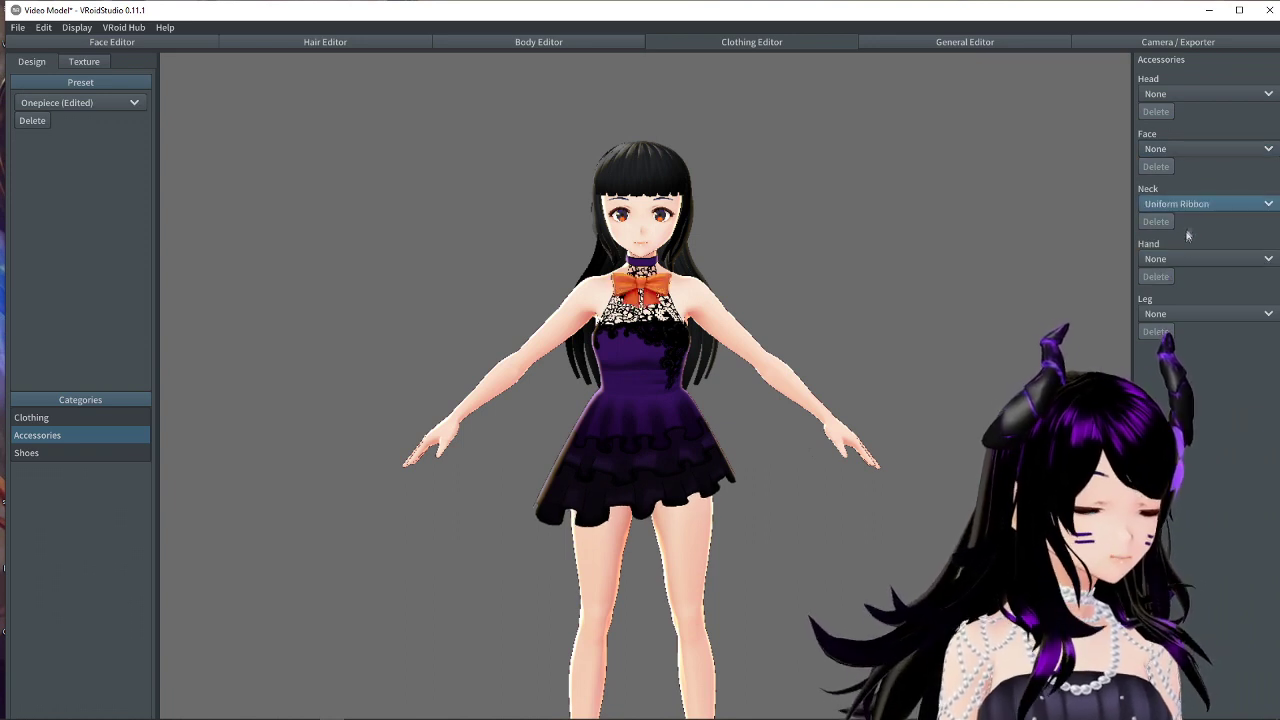
click(1194, 203)
click(1194, 256)
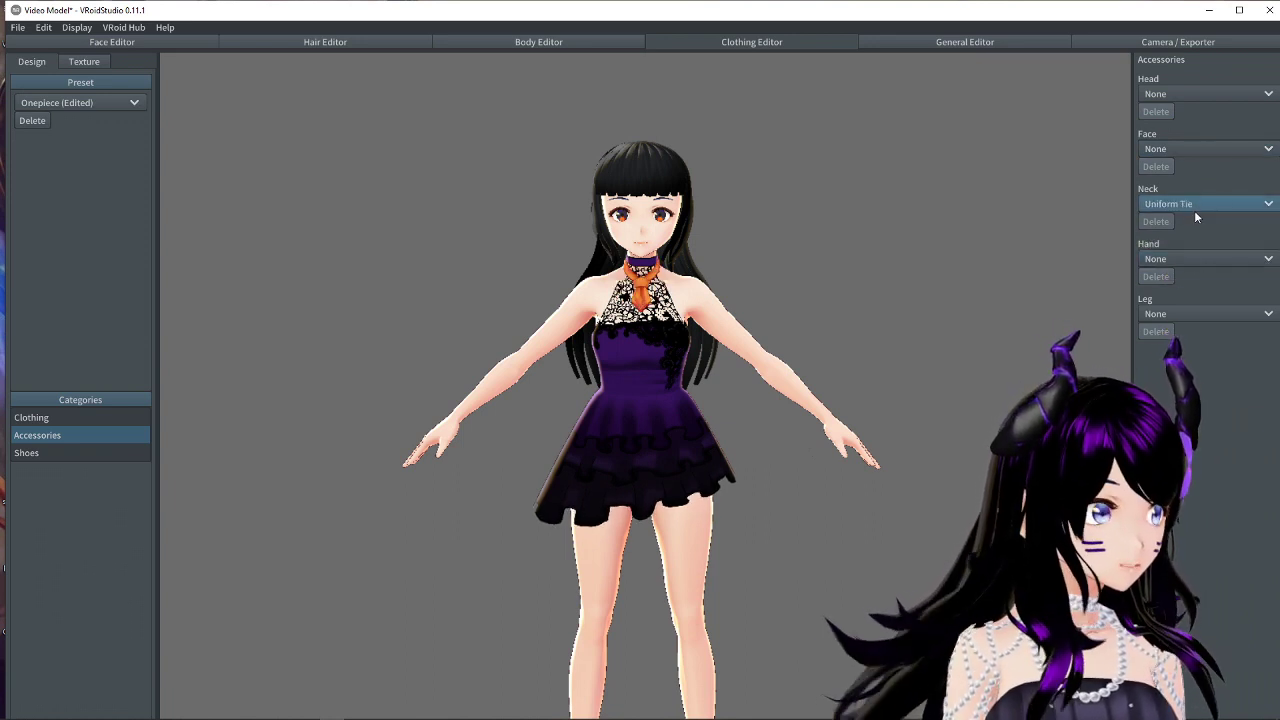
click(1194, 208)
click(1190, 200)
click(1185, 203)
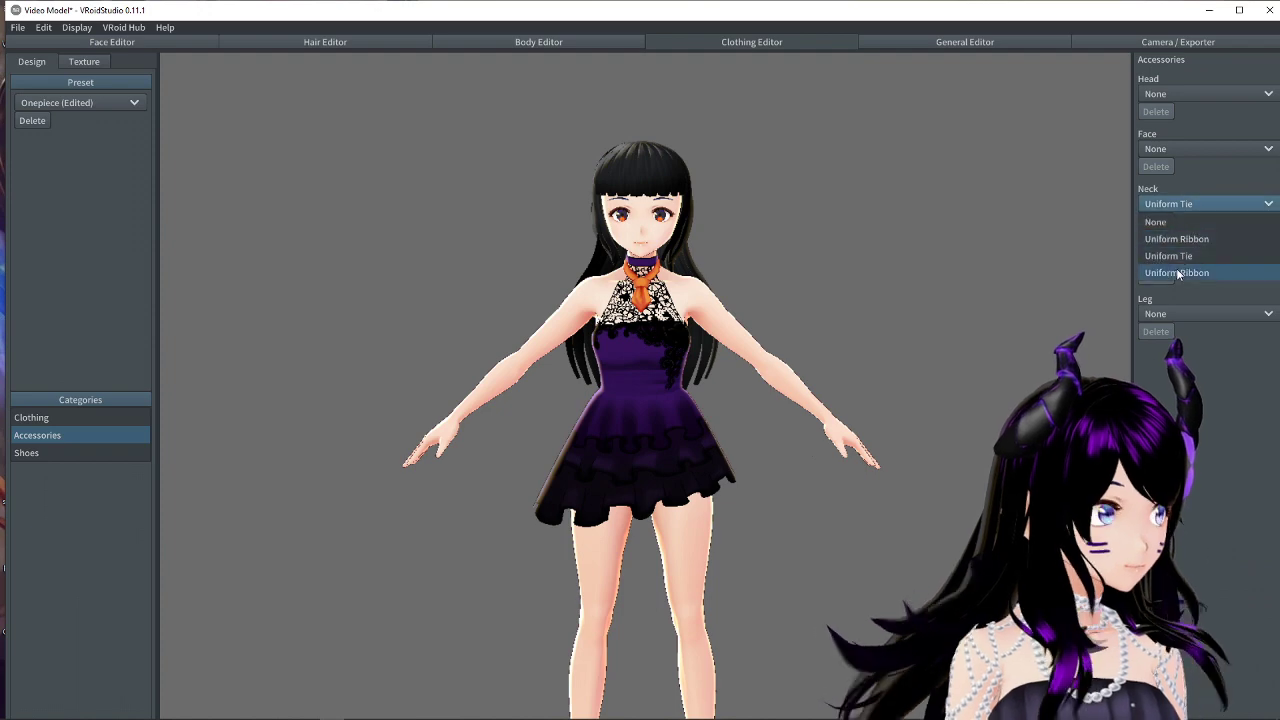
click(1176, 270)
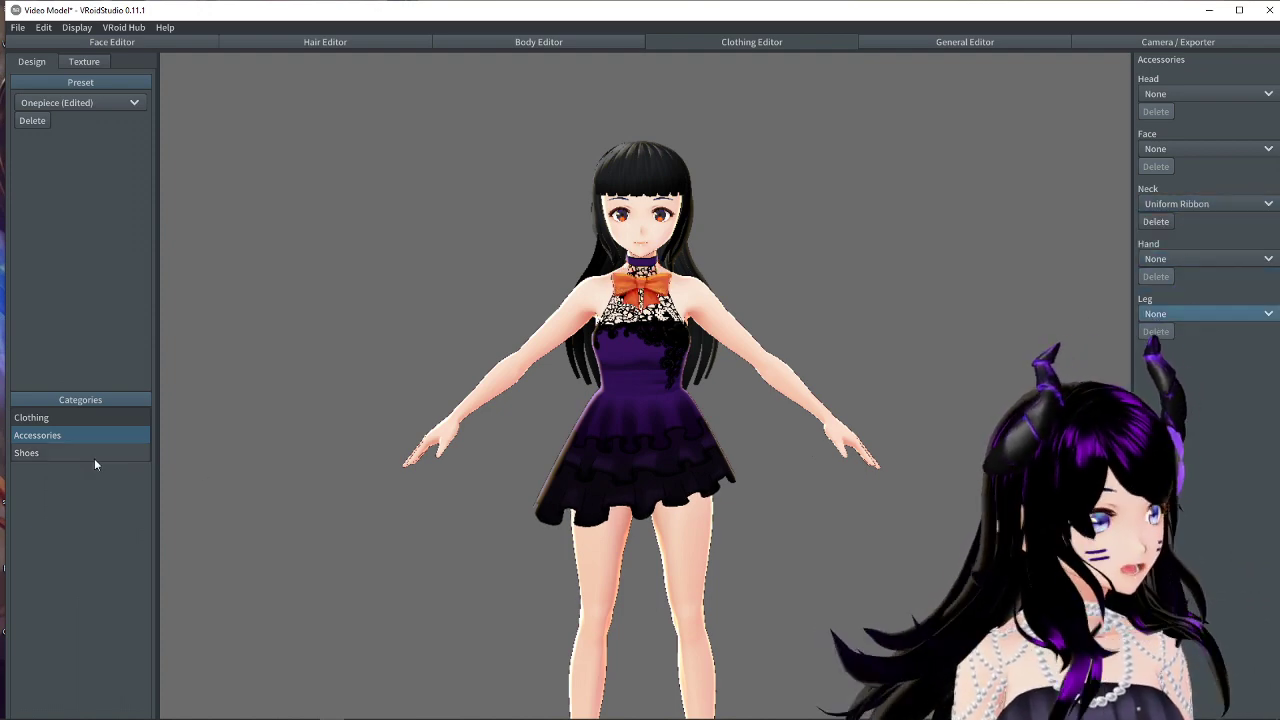
Try the Uniform Tie on the model's neck, view it up close, and reset the neck accessory to None.
click(1195, 204)
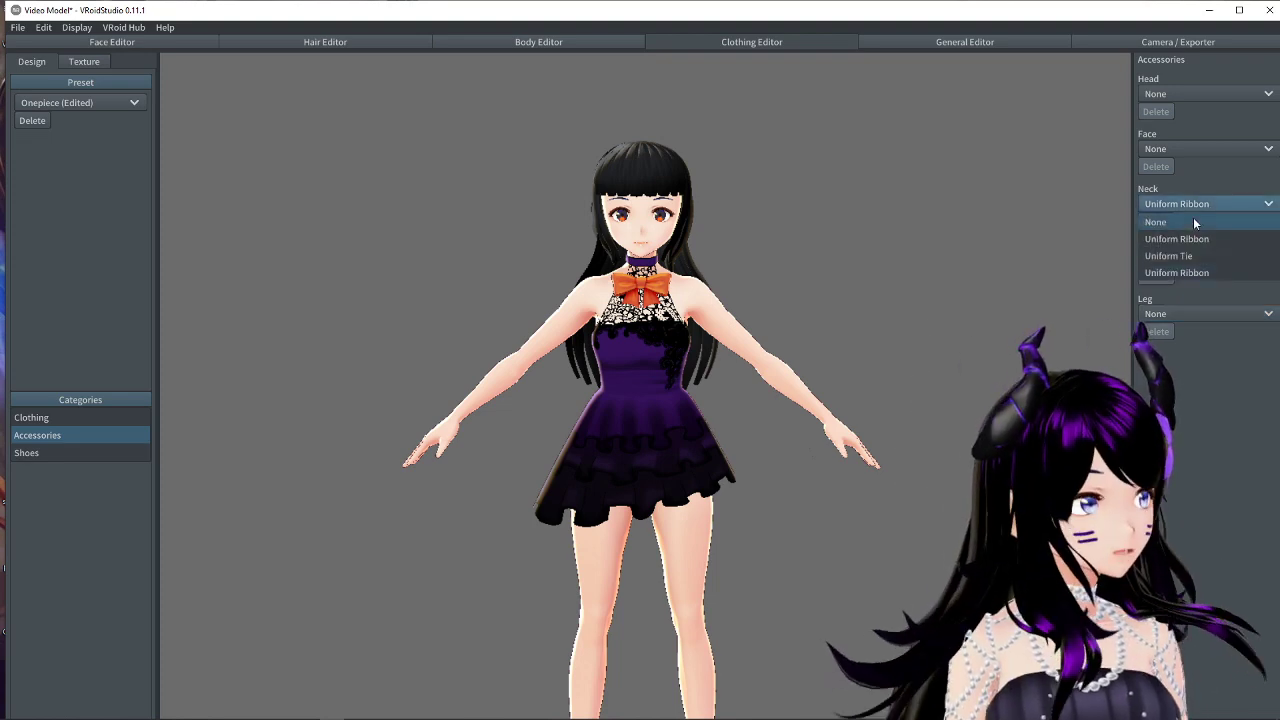
click(1187, 256)
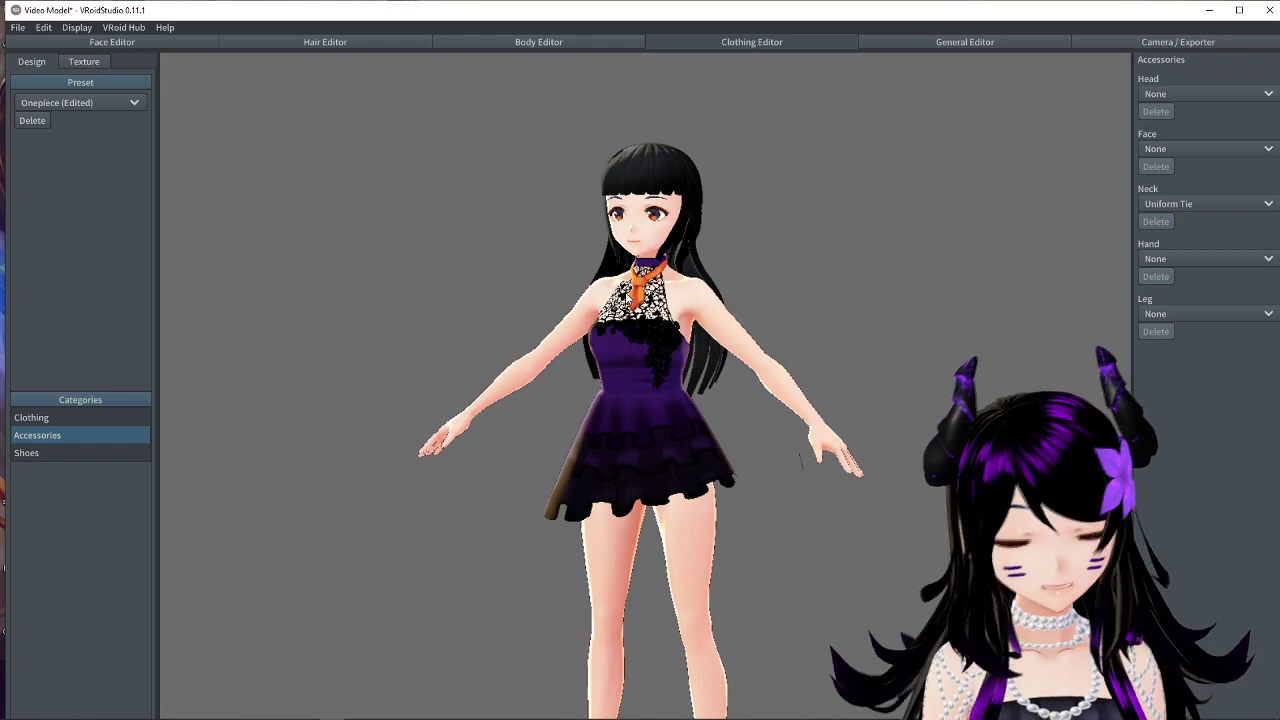
scroll(640, 380, up, 3)
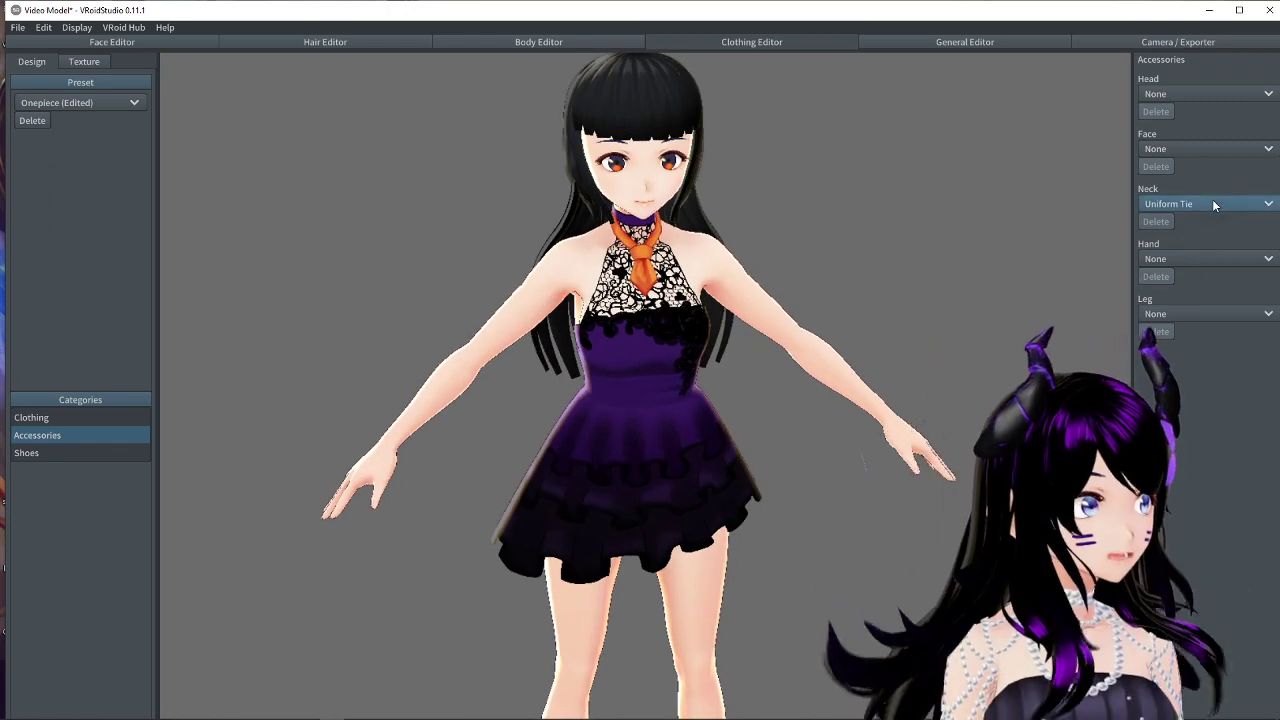
click(1212, 203)
click(1185, 222)
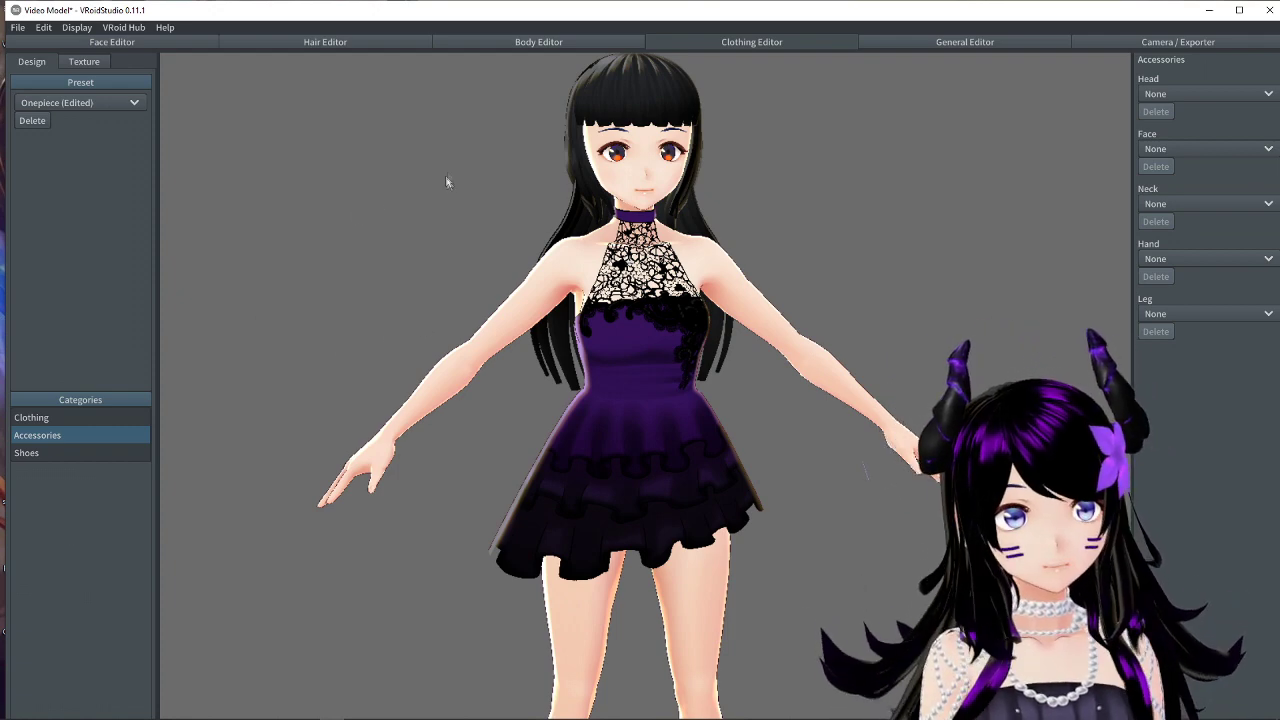
Open the body texture in the Body Editor and select its Default Image layer.
click(537, 42)
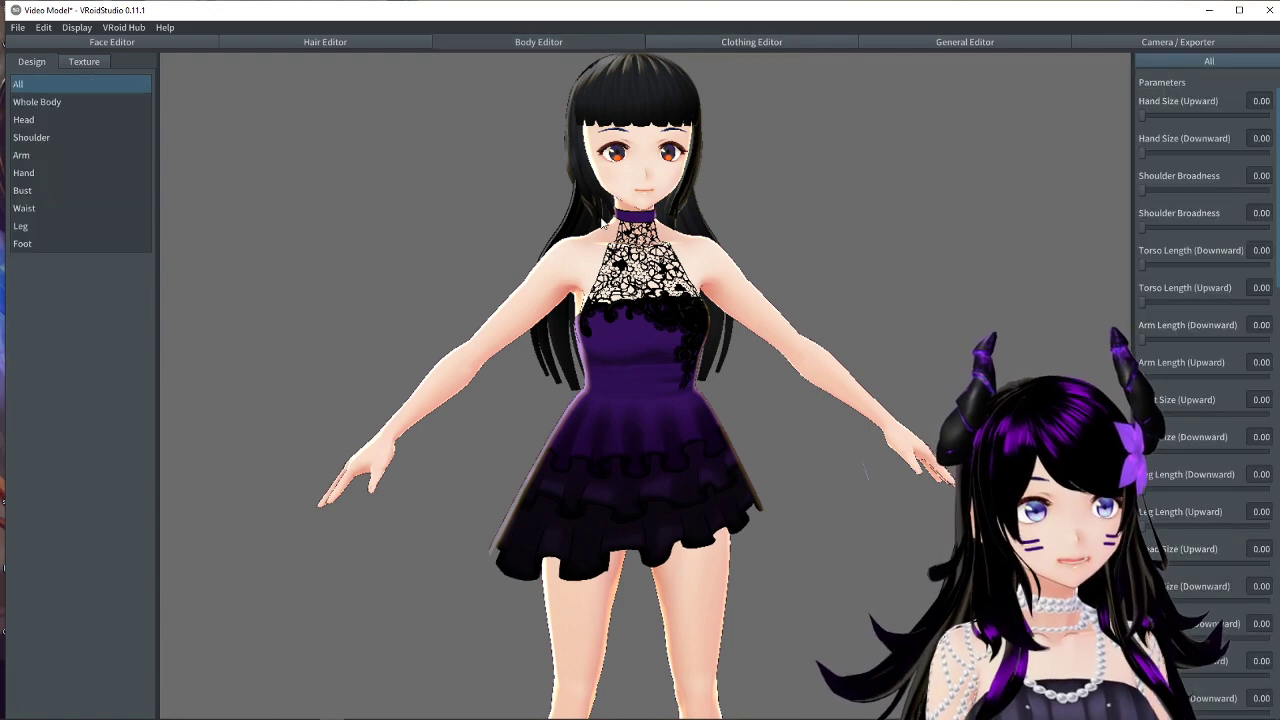
click(84, 61)
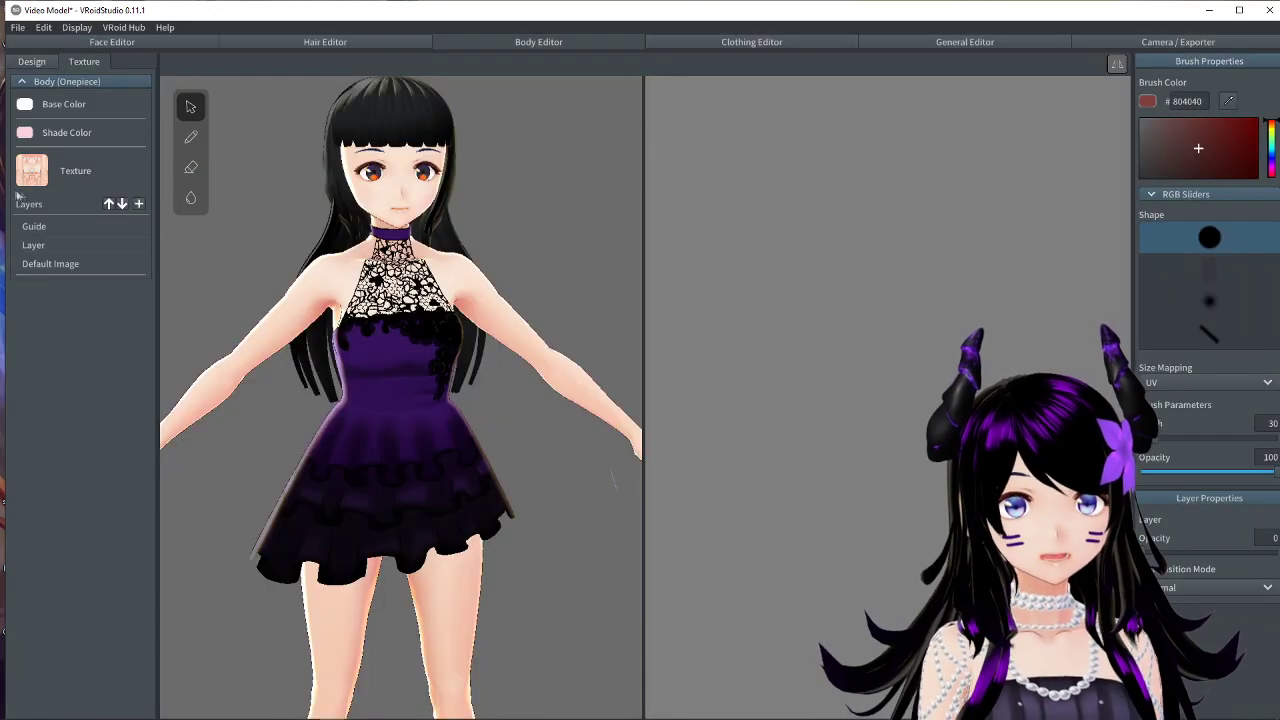
click(67, 265)
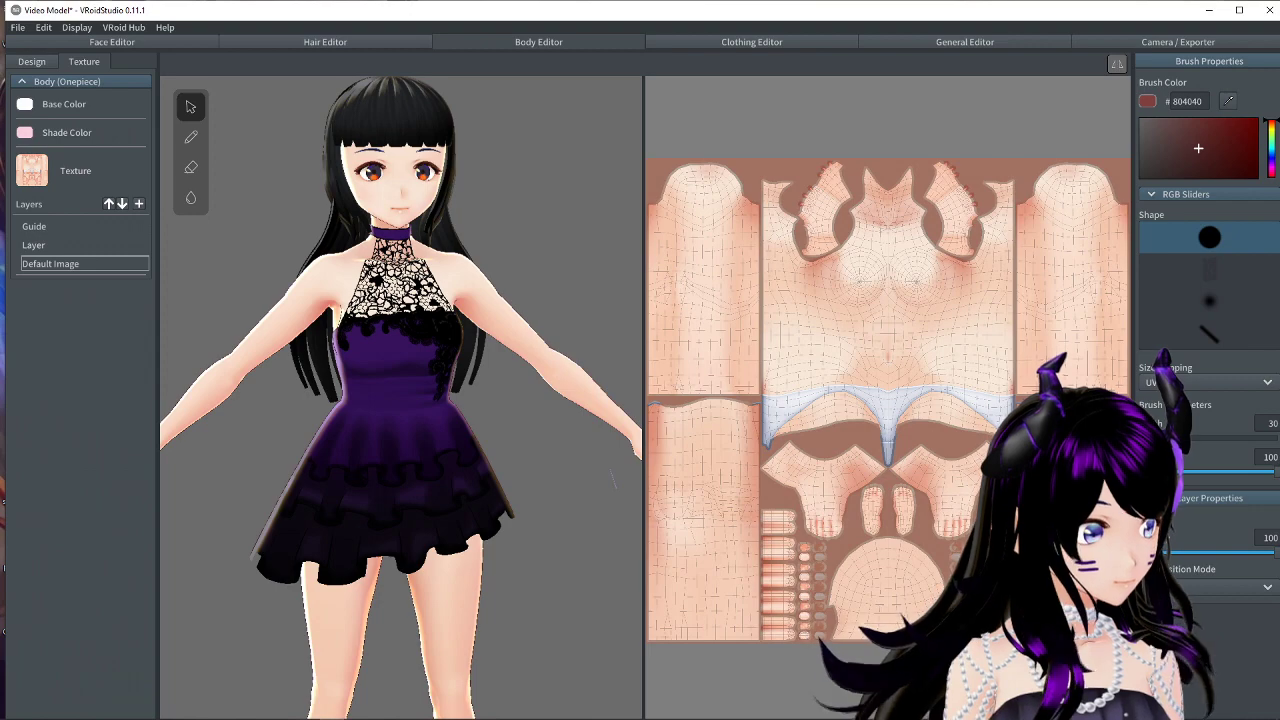
Paint a short vertical test stroke on the leg area of the body texture's Default Image layer, check the model and undo it.
mouse_move(470, 366)
mouse_down()
mouse_move(600, 370)
mouse_move(440, 374)
mouse_move(457, 372)
mouse_up()
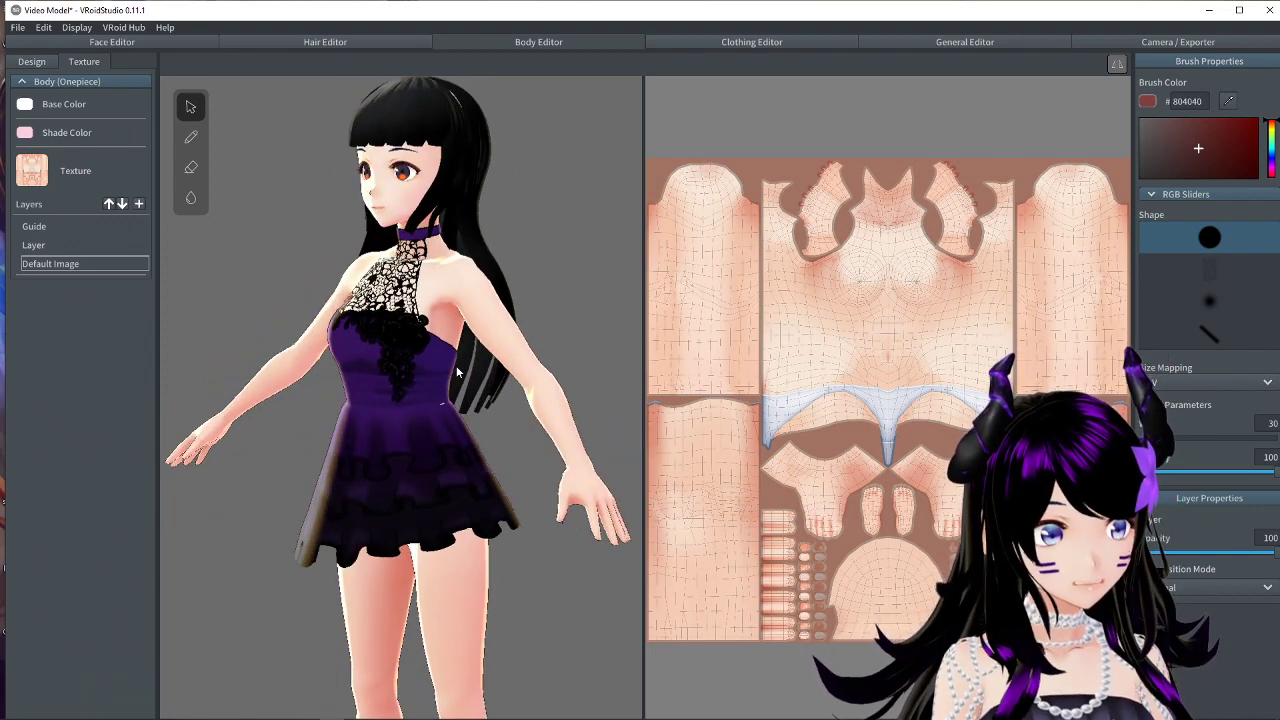
middle_drag(450, 367, 428, 342)
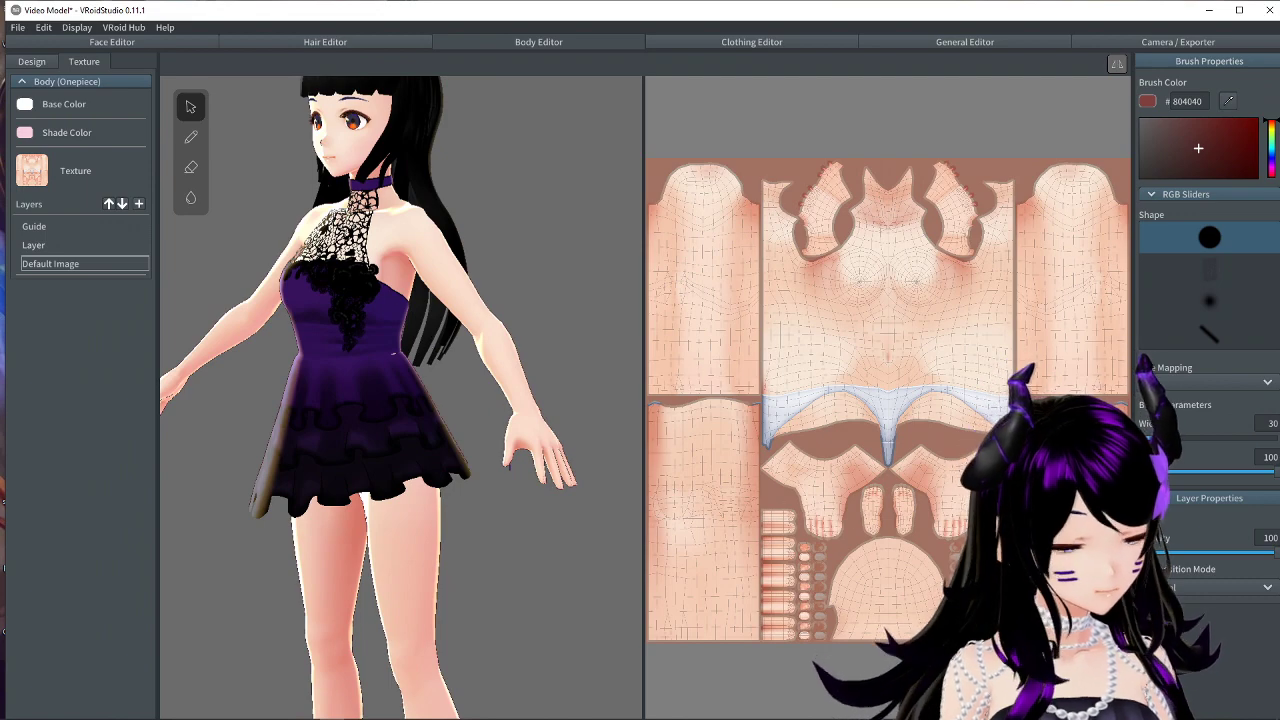
drag(693, 451, 692, 553)
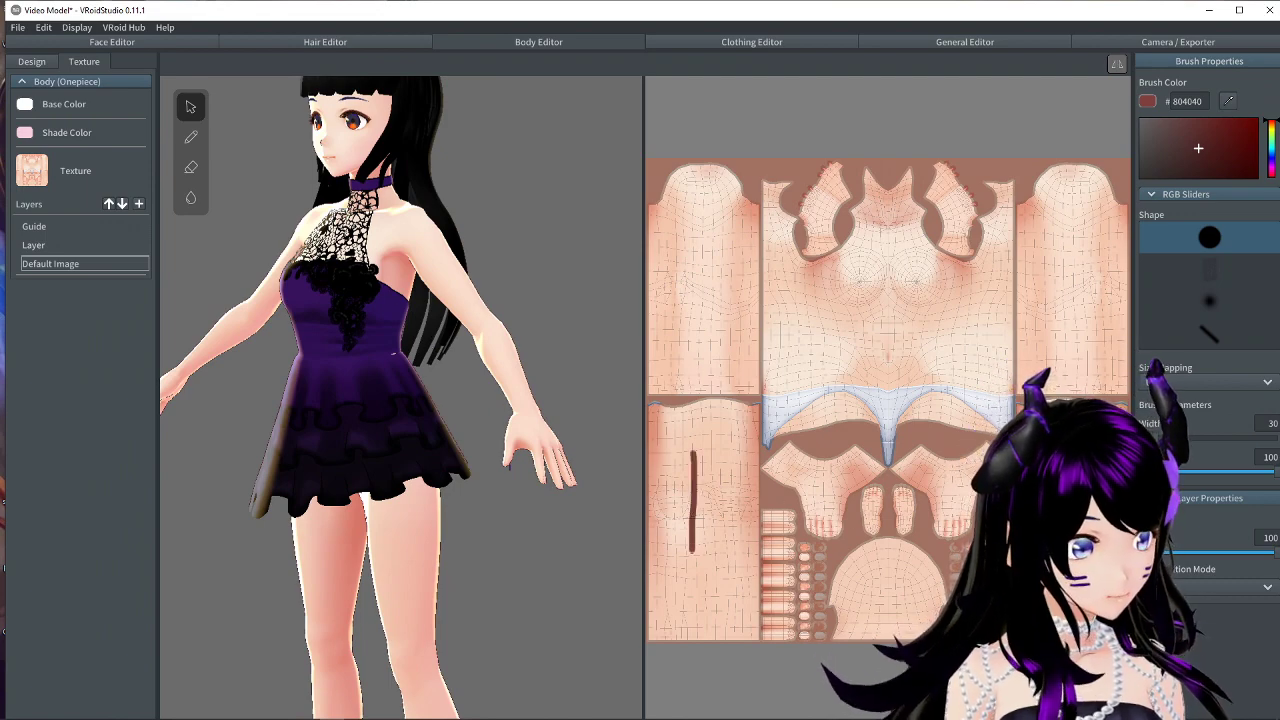
drag(598, 468, 453, 392)
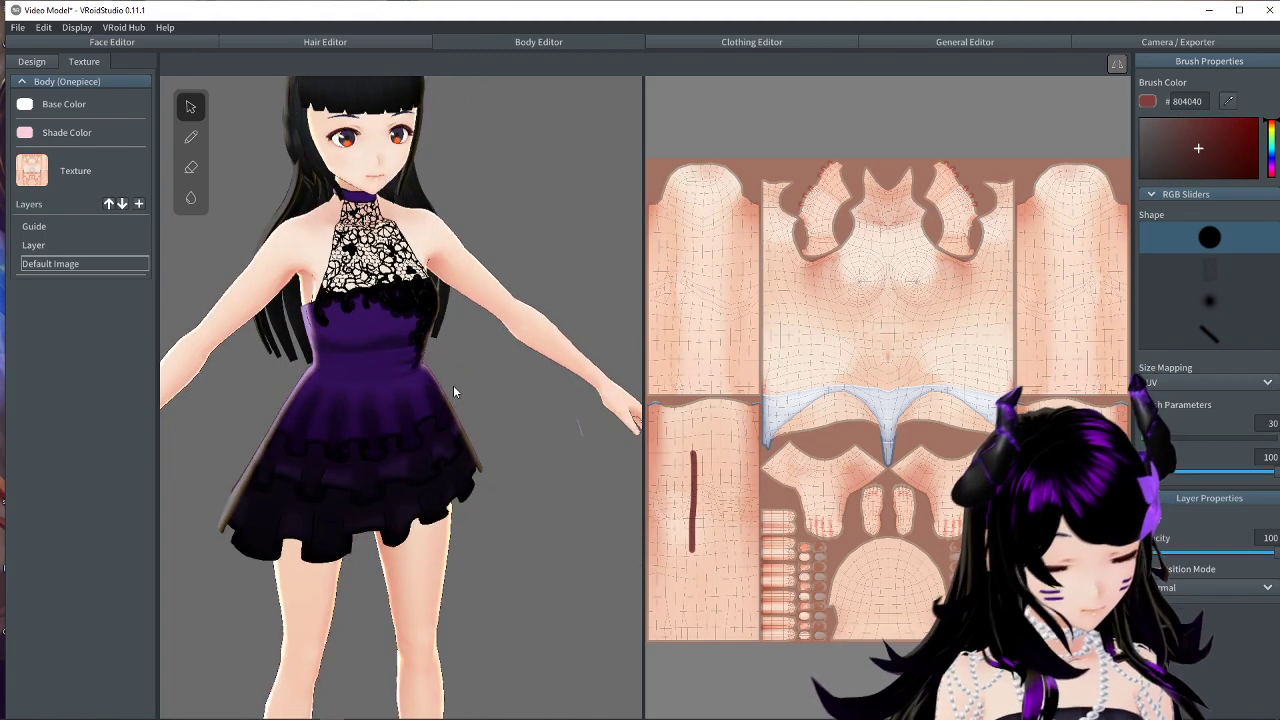
key(ctrl+z)
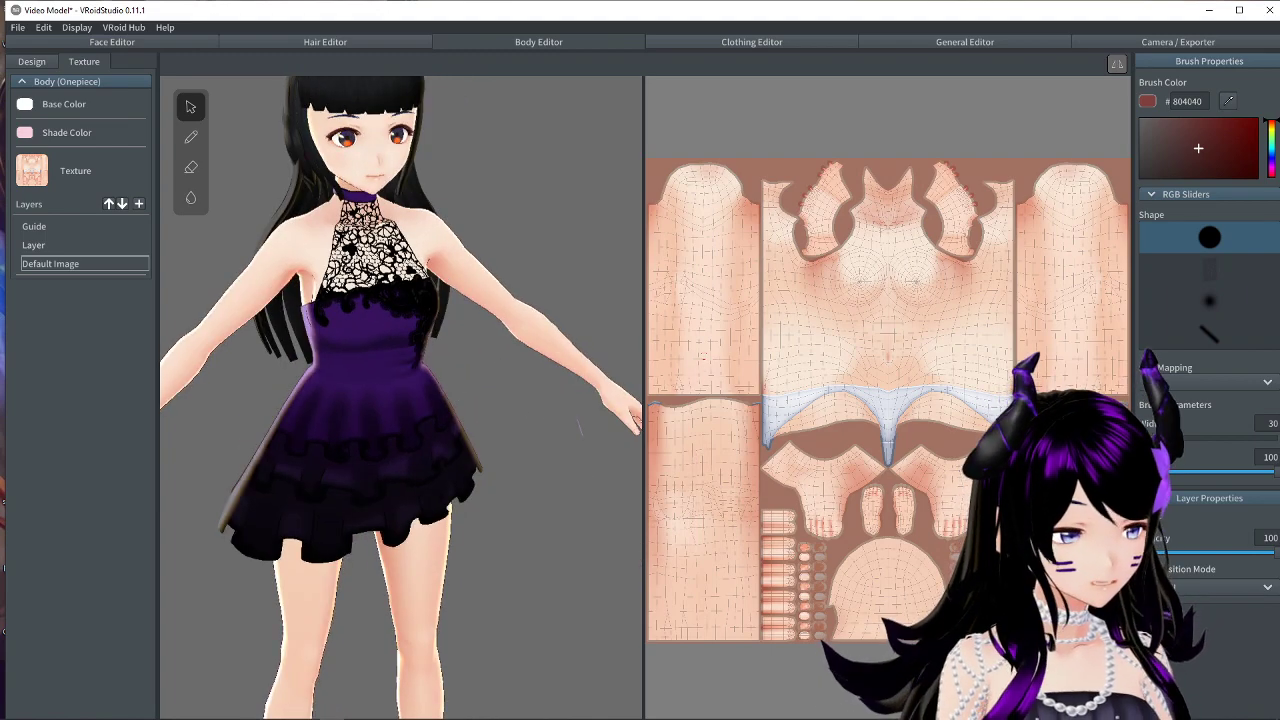
Paint test strokes on the arm area of the body texture, one lengthwise and bands around the arm and wrist, undoing each.
drag(691, 222, 696, 340)
mouse_move(470, 322)
mouse_down()
mouse_move(426, 324)
mouse_move(470, 324)
mouse_up()
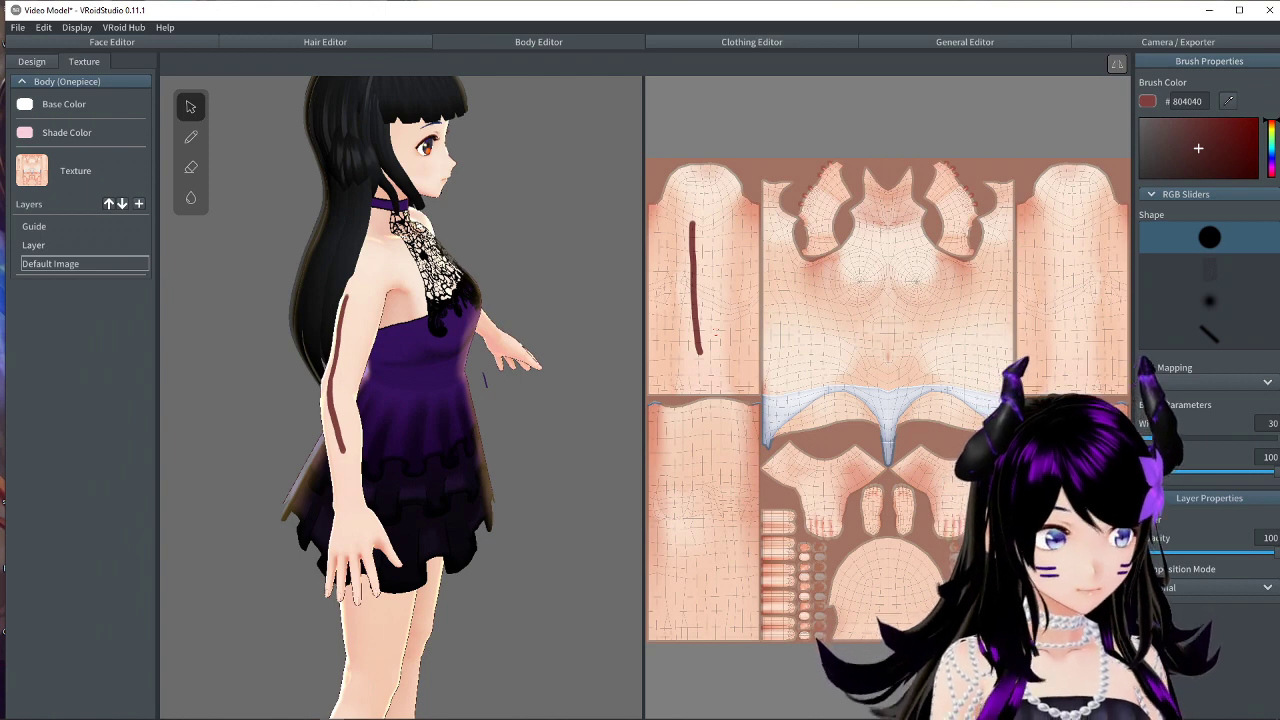
key(ctrl+z)
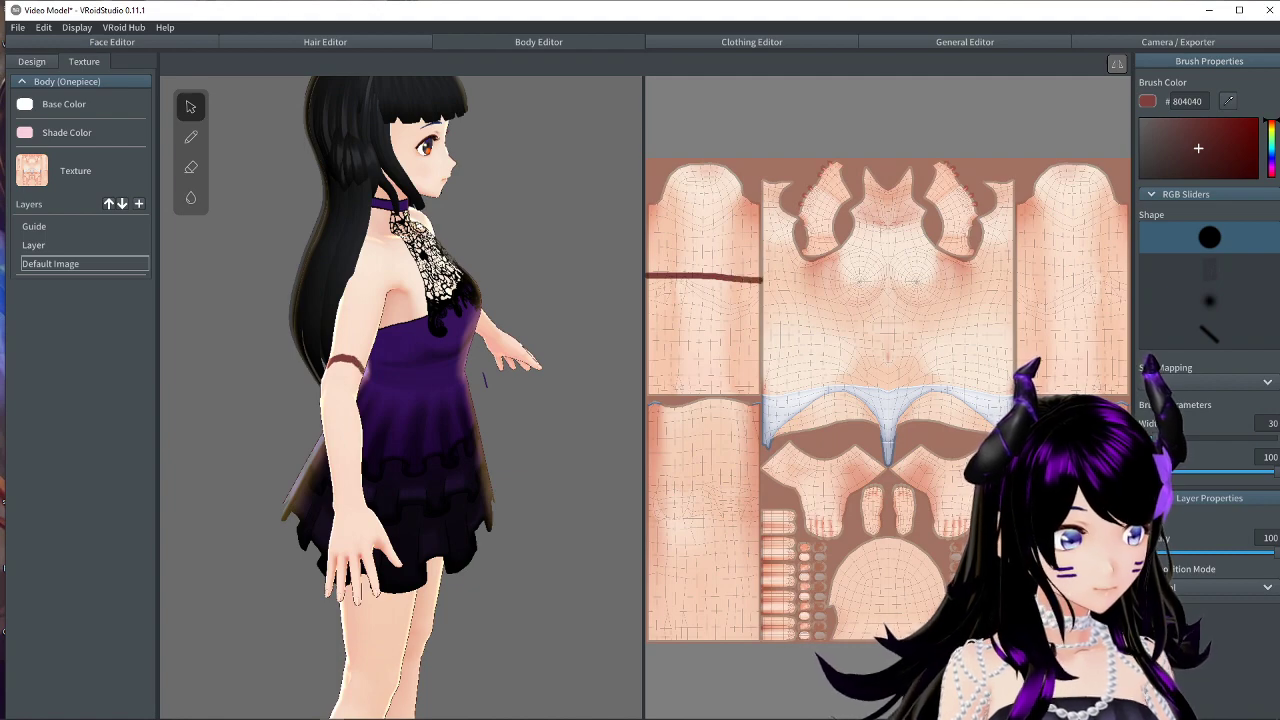
right_drag(472, 360, 562, 429)
key(ctrl+z)
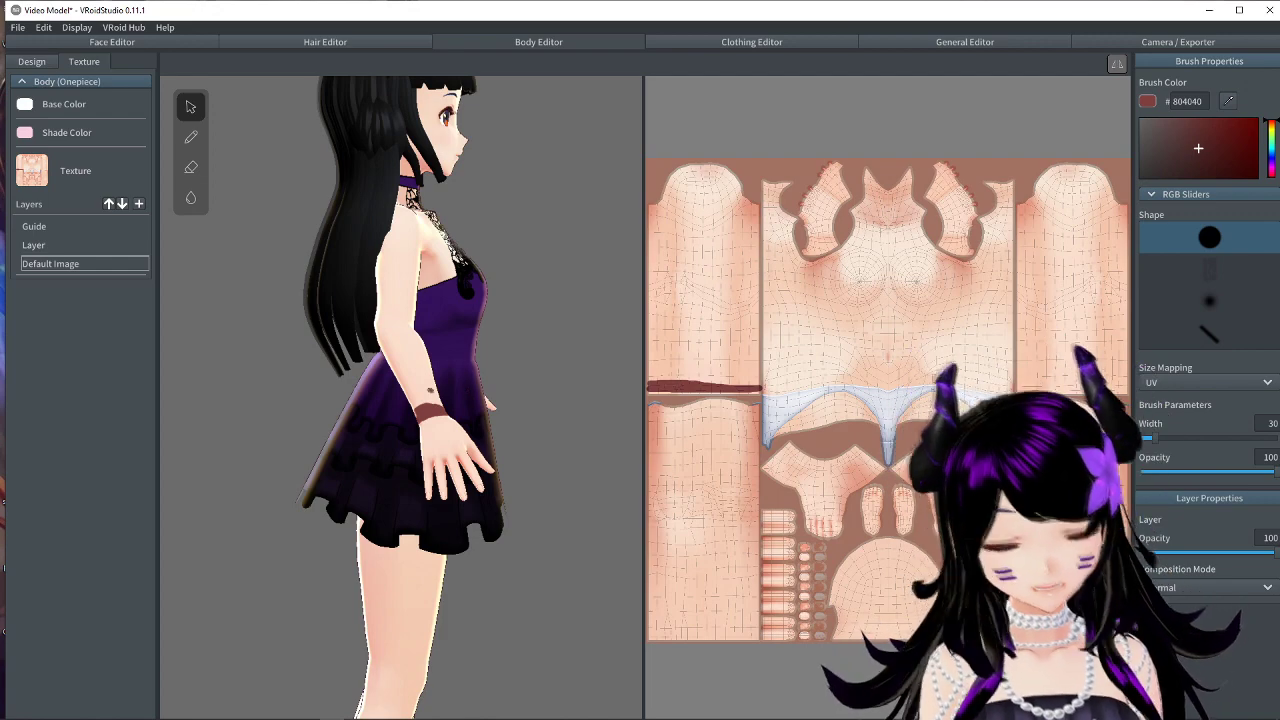
key(ctrl+z)
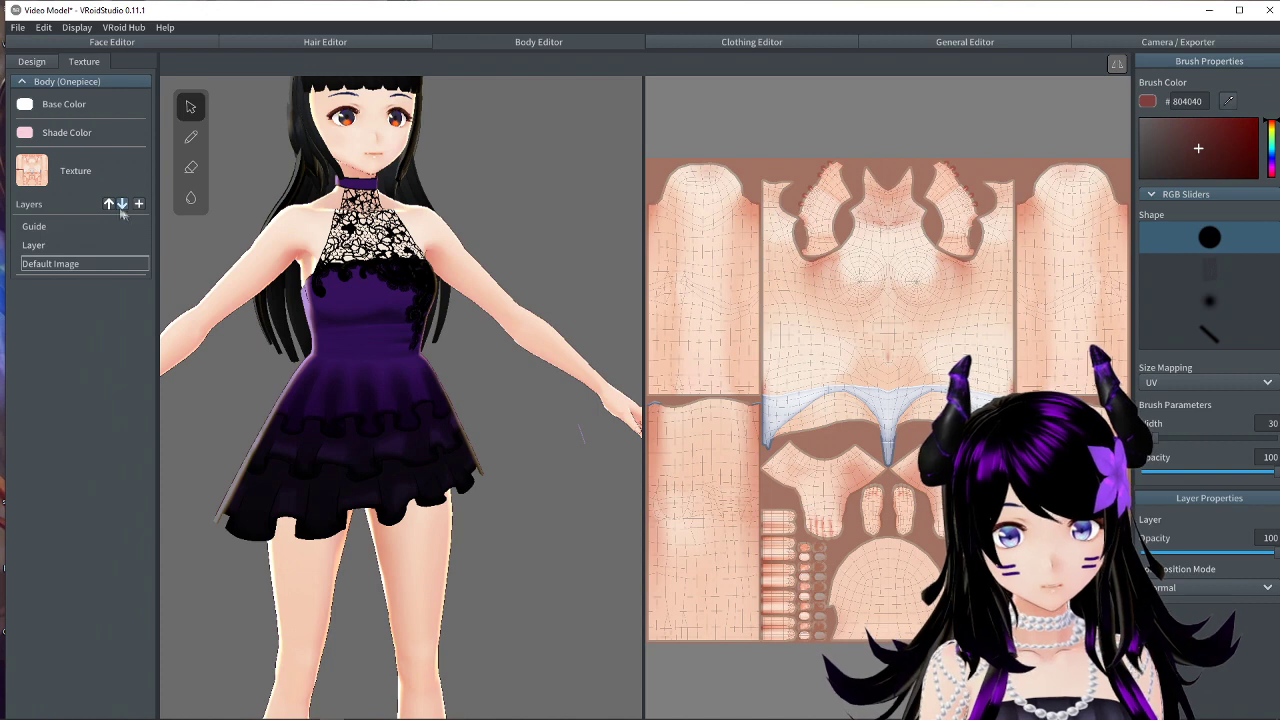
Start importing an image into the body texture's layer named Layer and open the vroid modeling folder on the Desktop.
click(73, 245)
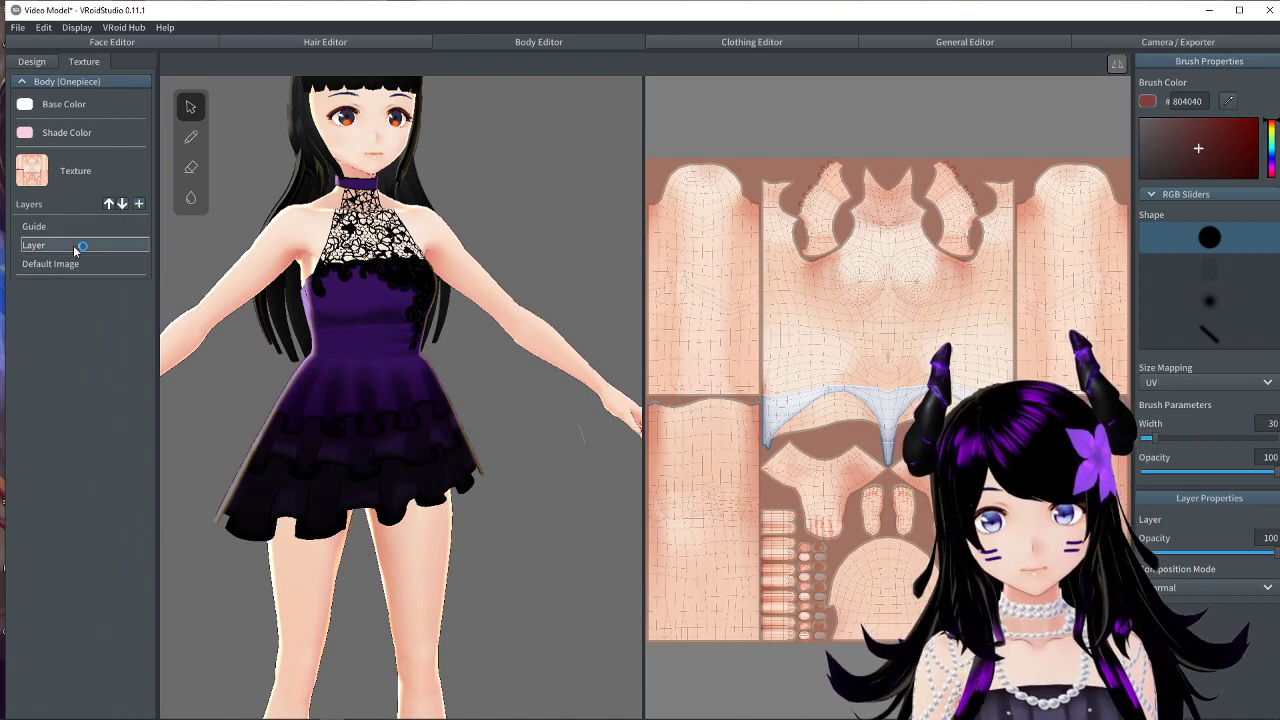
right_click(73, 245)
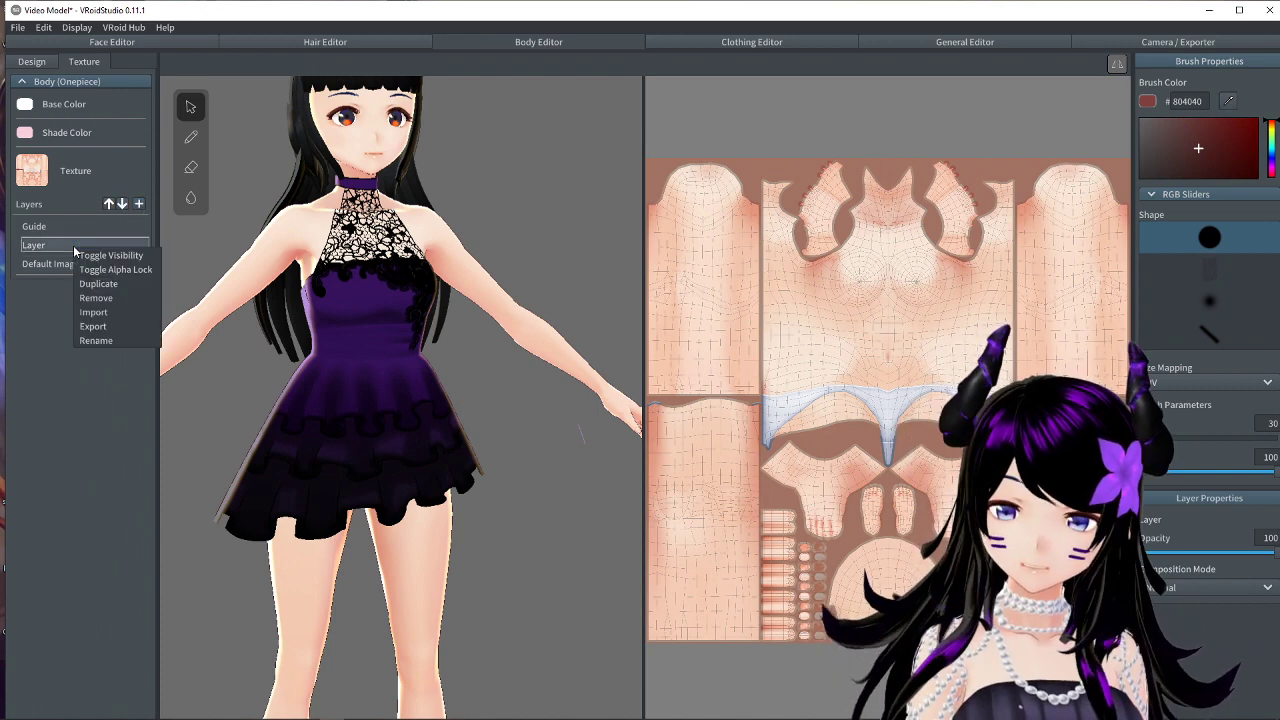
click(102, 318)
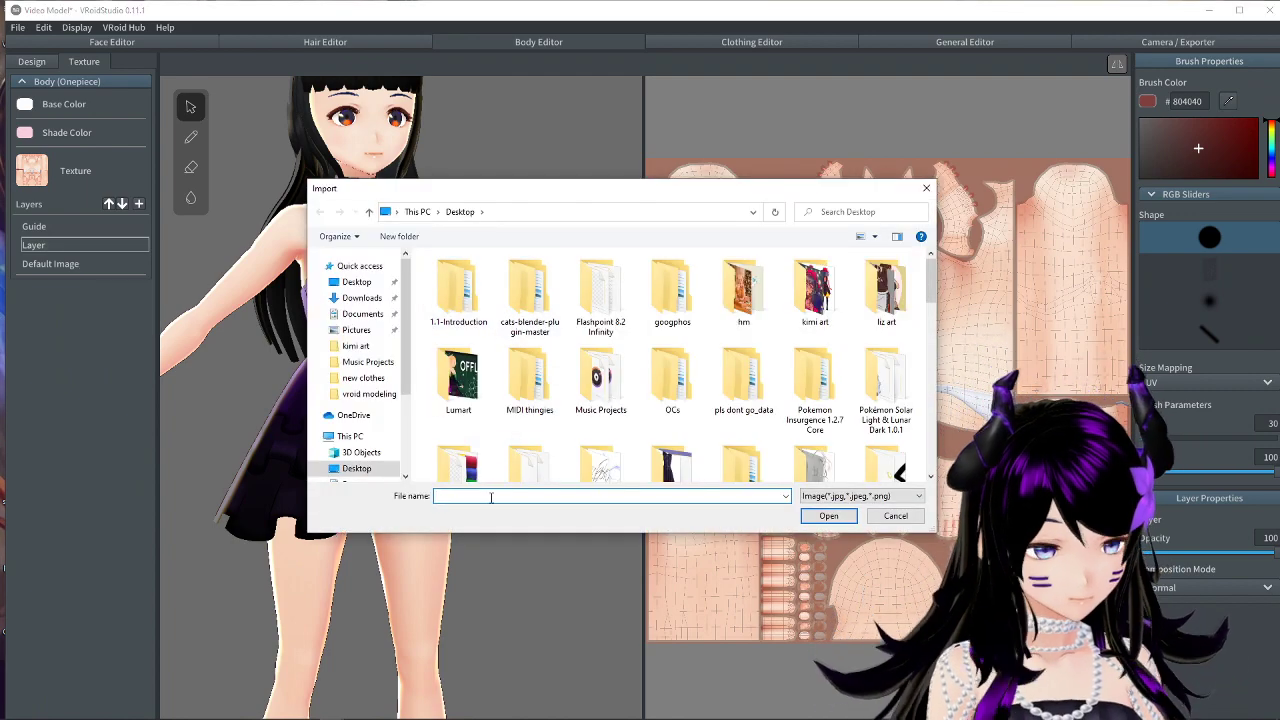
text(vr)
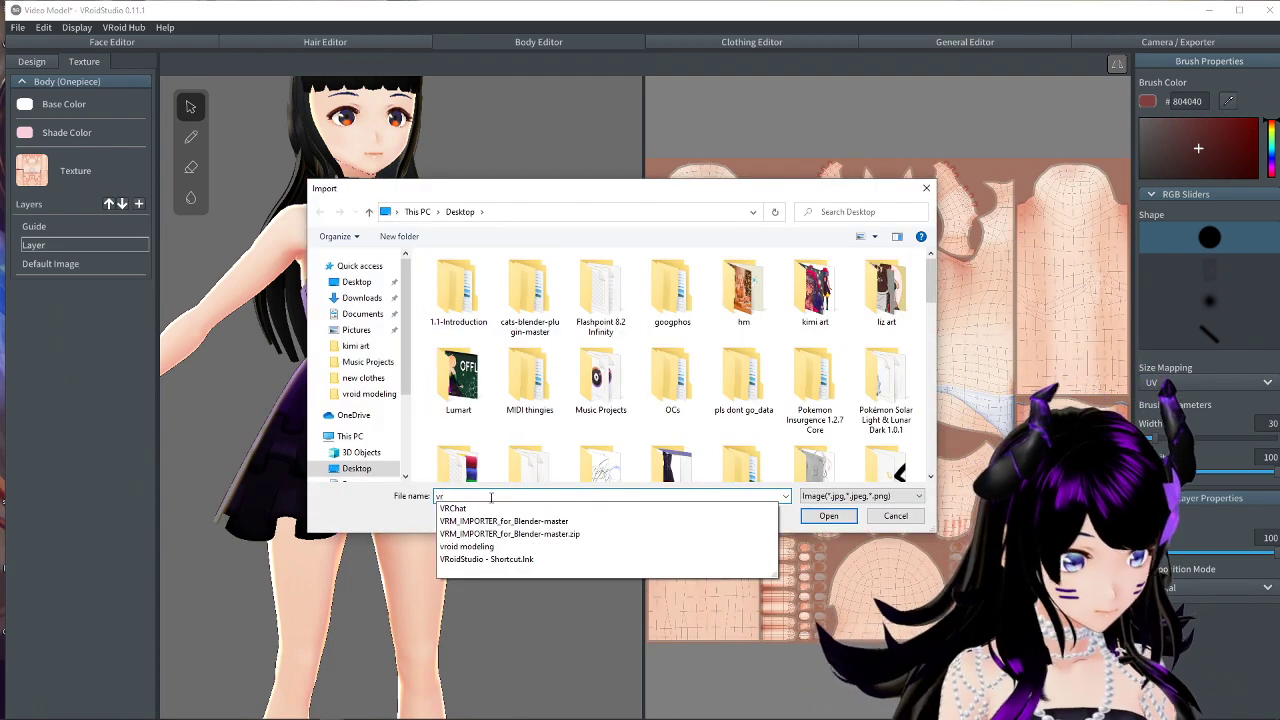
click(680, 547)
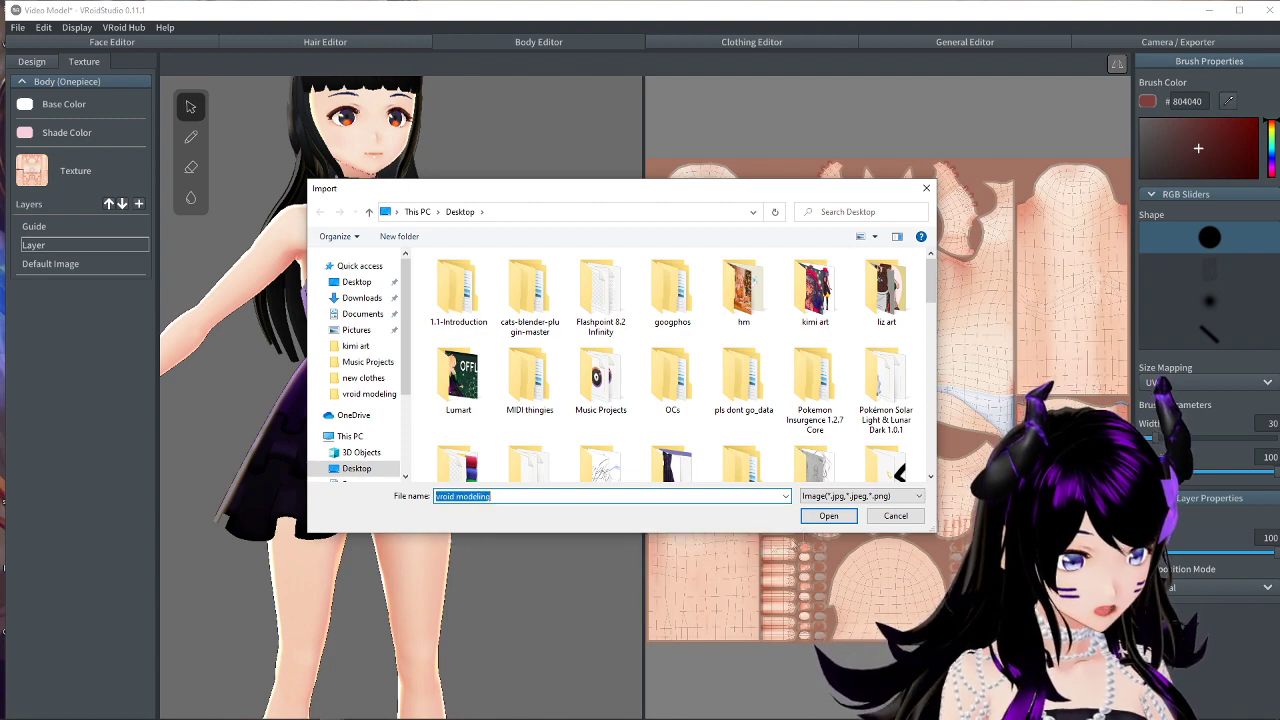
click(834, 519)
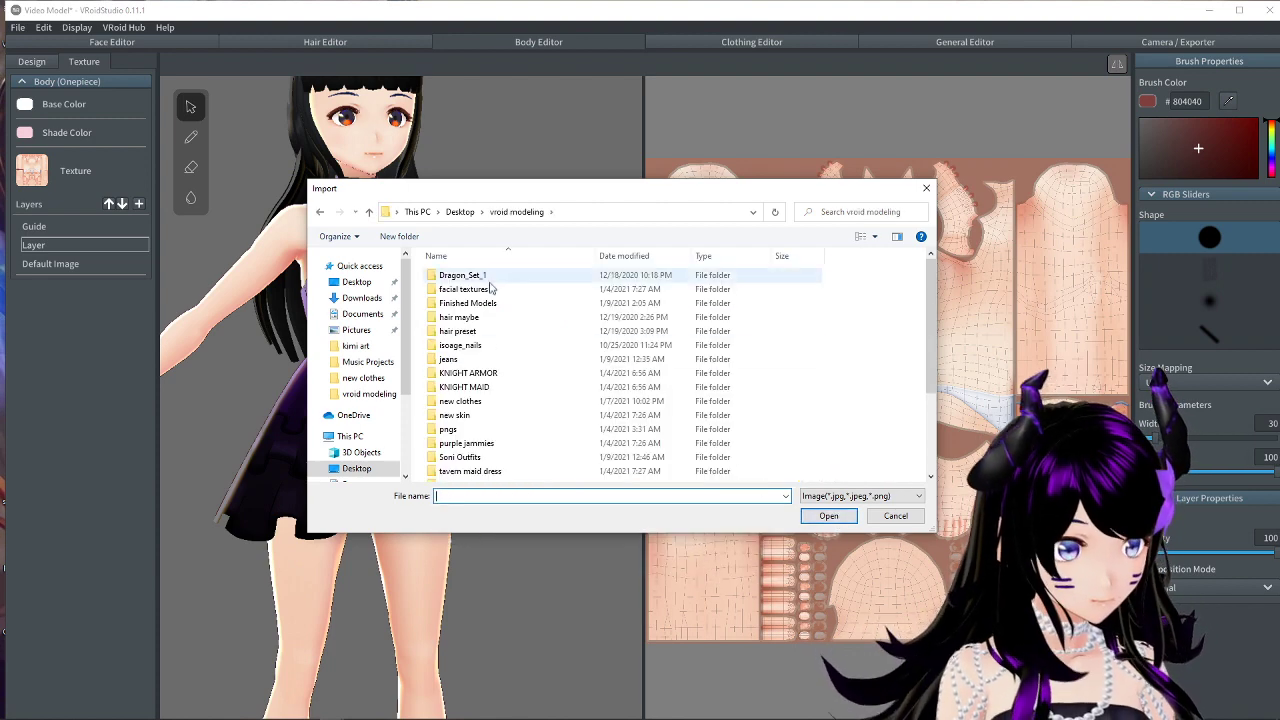
Find the latex stockings PNG in the vroid modeling folder and import it into the layer.
scroll(487, 368, down, 1)
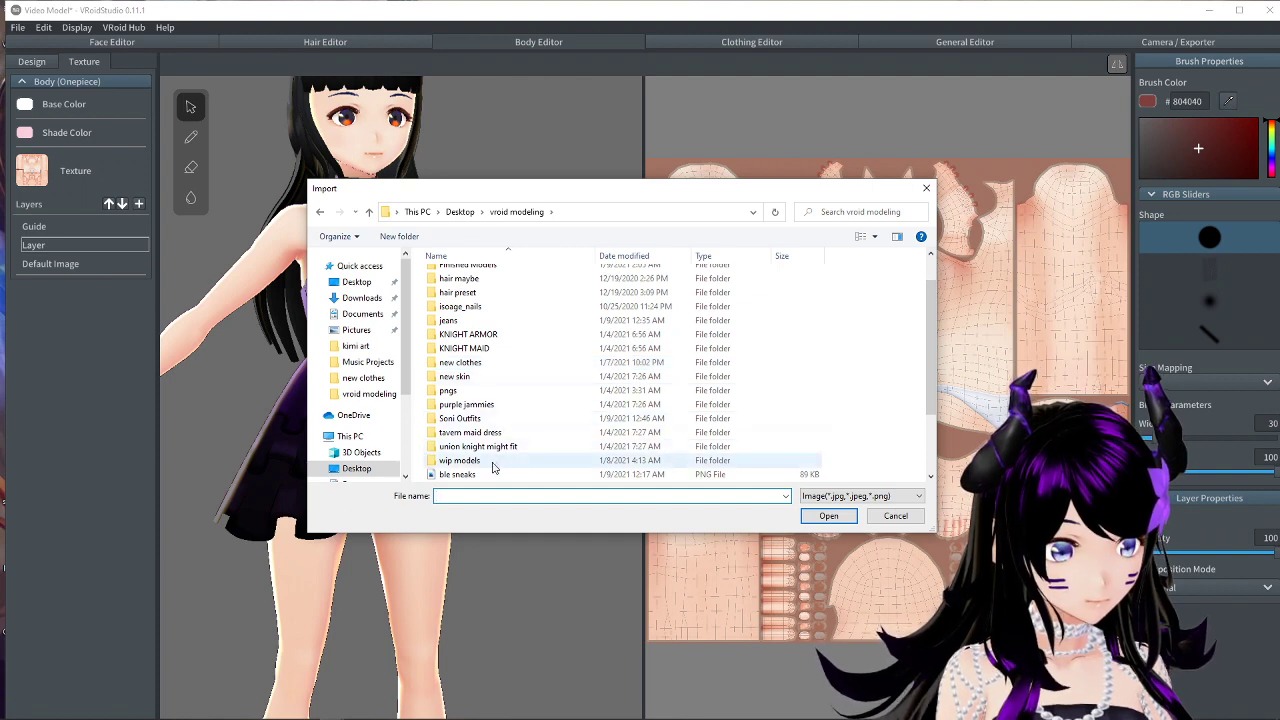
scroll(494, 461, down, 1)
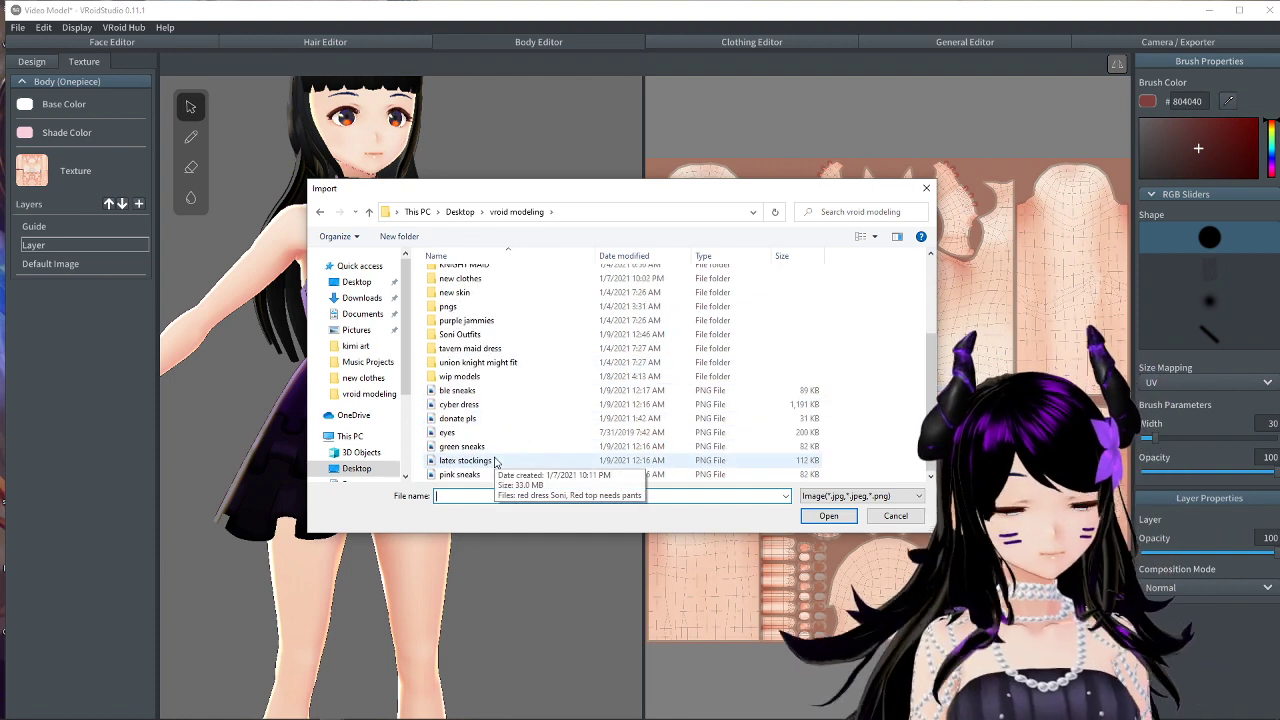
scroll(494, 461, up, 2)
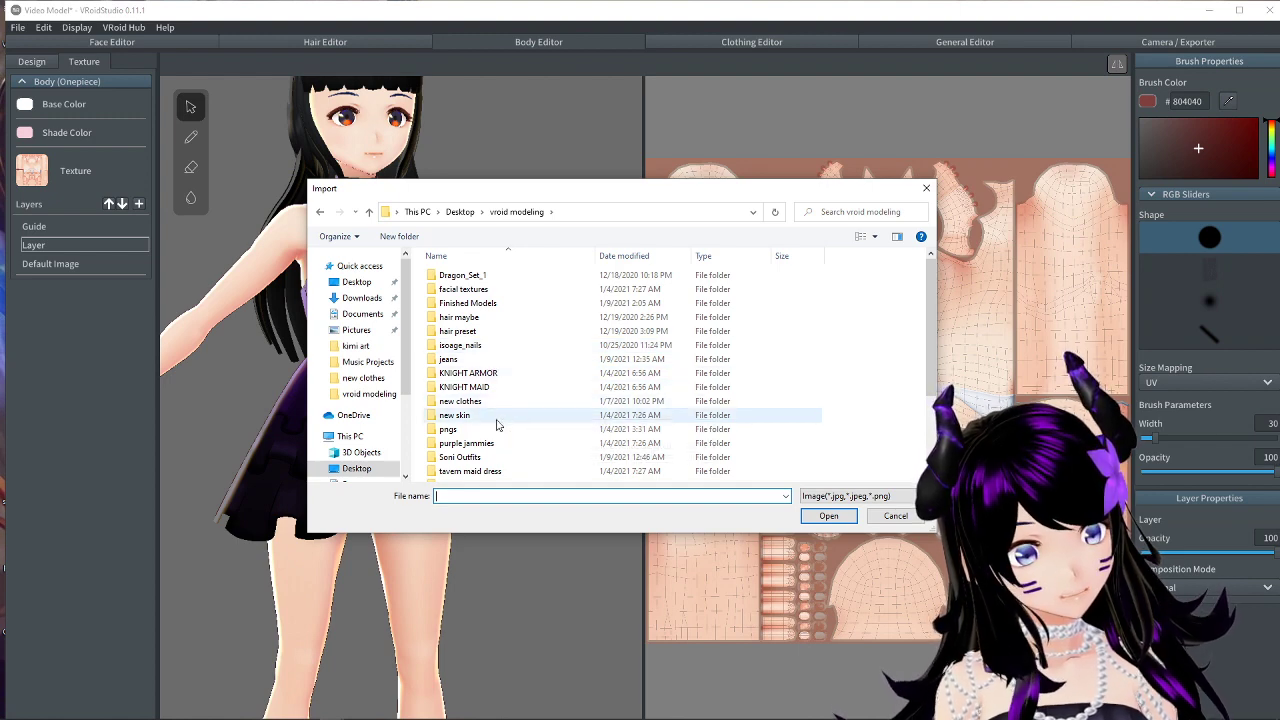
scroll(500, 412, down, 3)
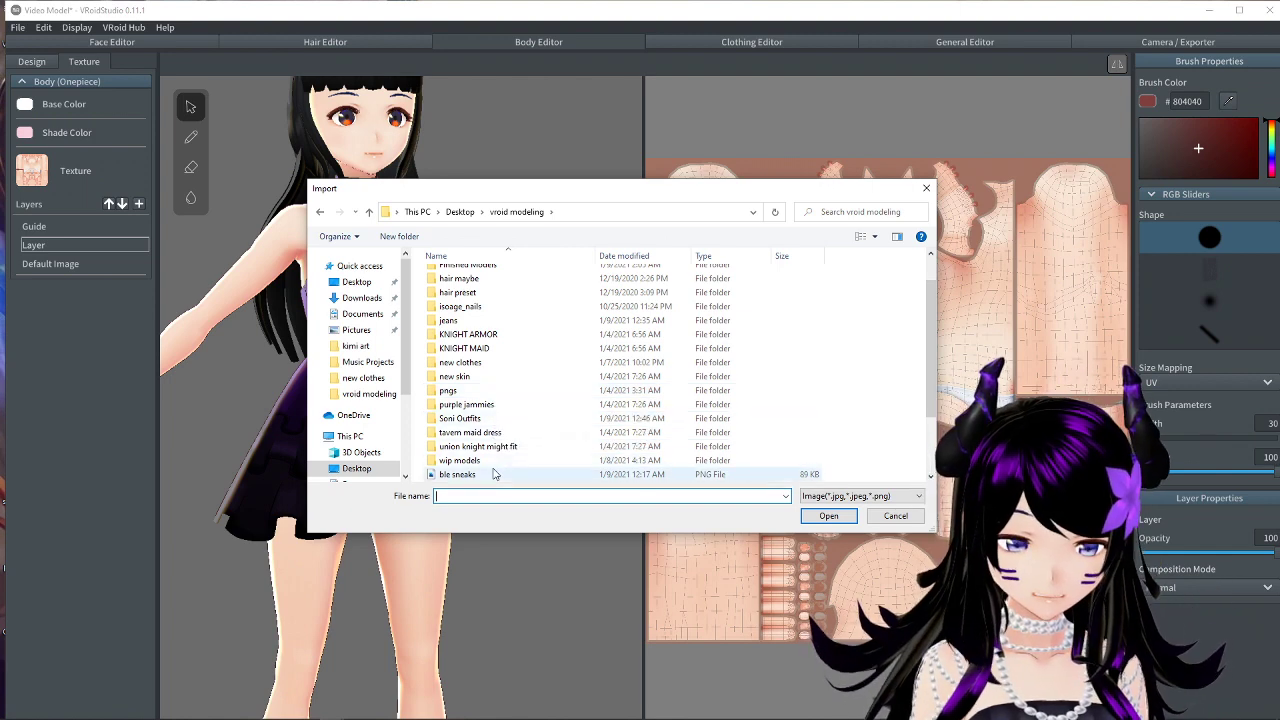
scroll(493, 472, down, 2)
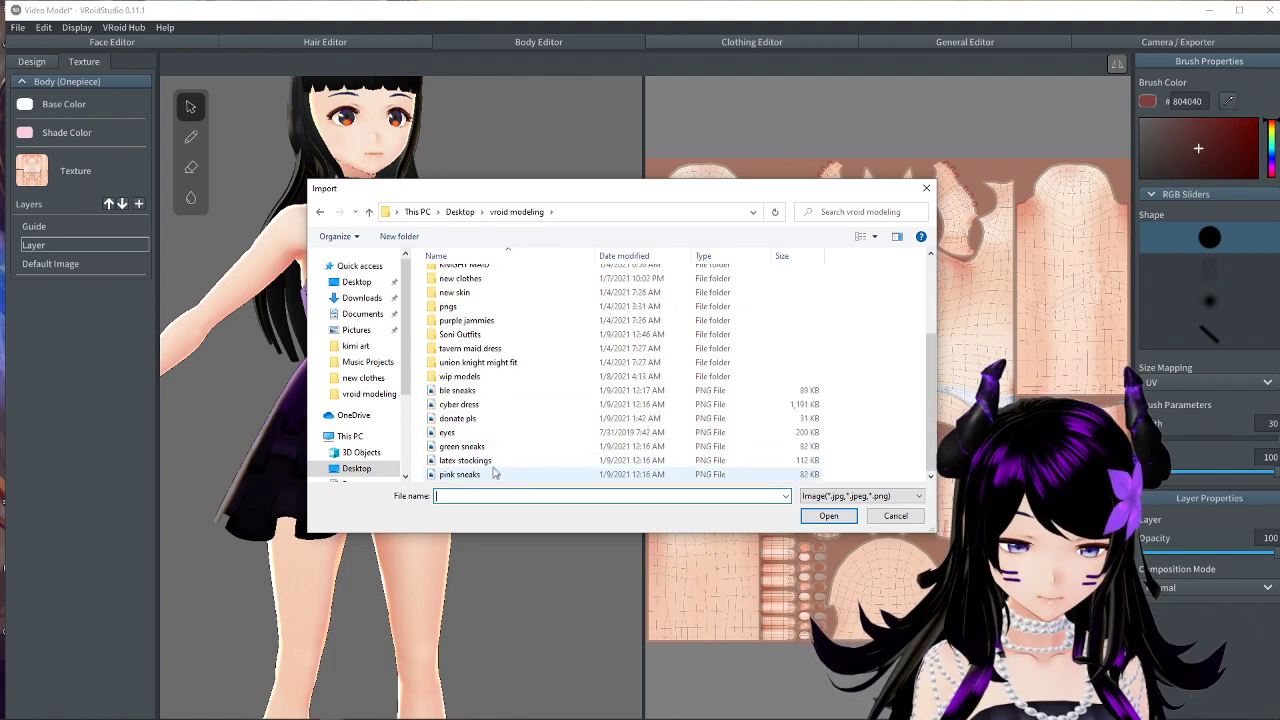
double_click(471, 461)
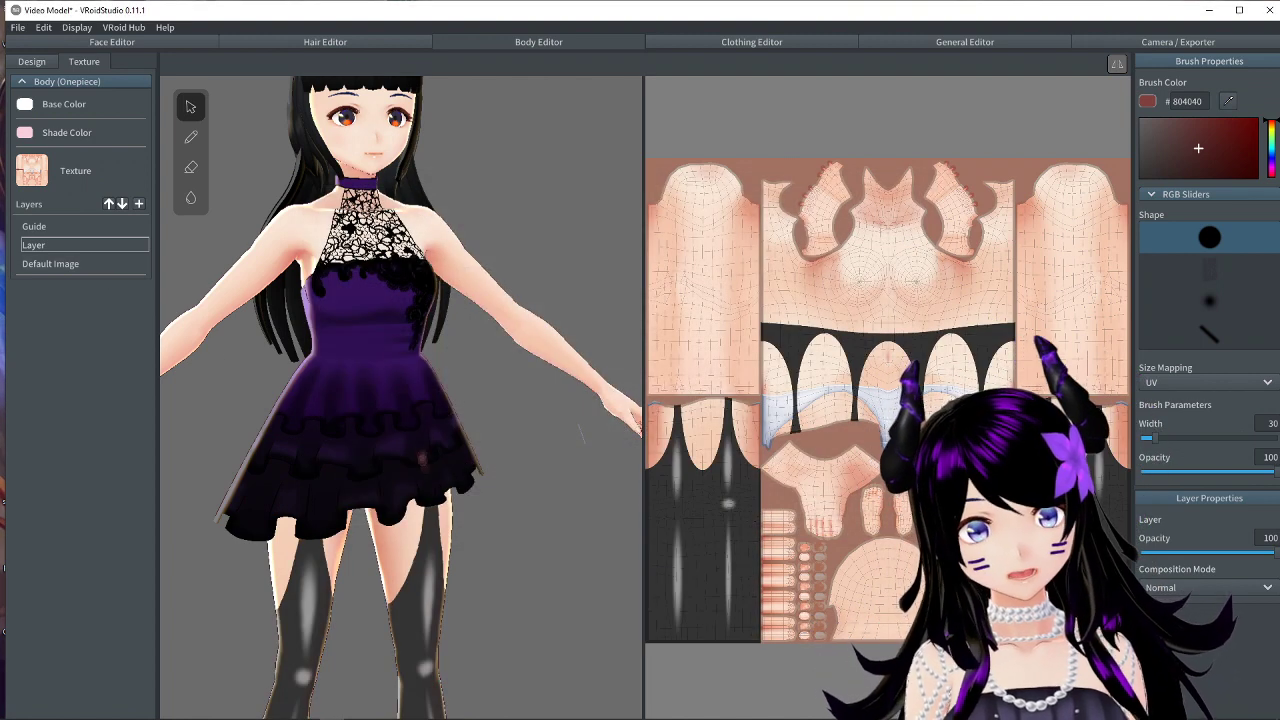
Examine the imported latex stockings on the model's legs up close and from different angles.
scroll(438, 312, up, 5)
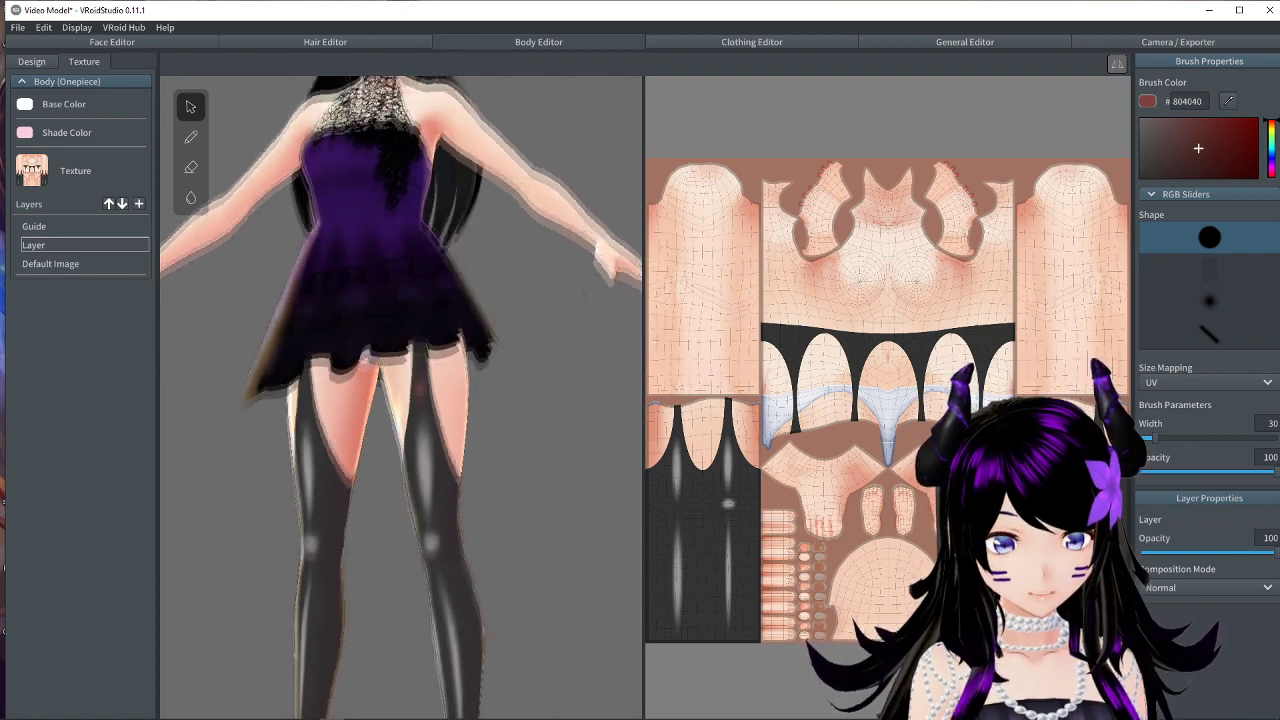
right_drag(438, 312, 395, 375)
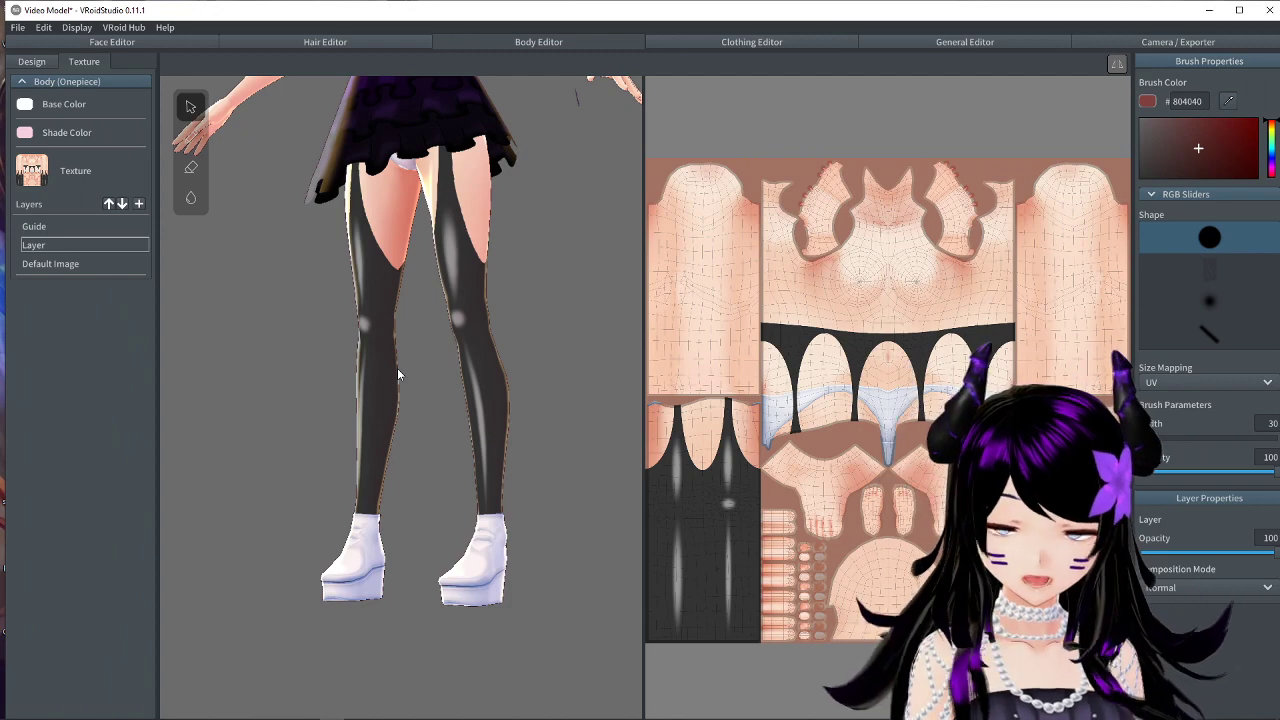
click(372, 357)
right_drag(372, 357, 400, 357)
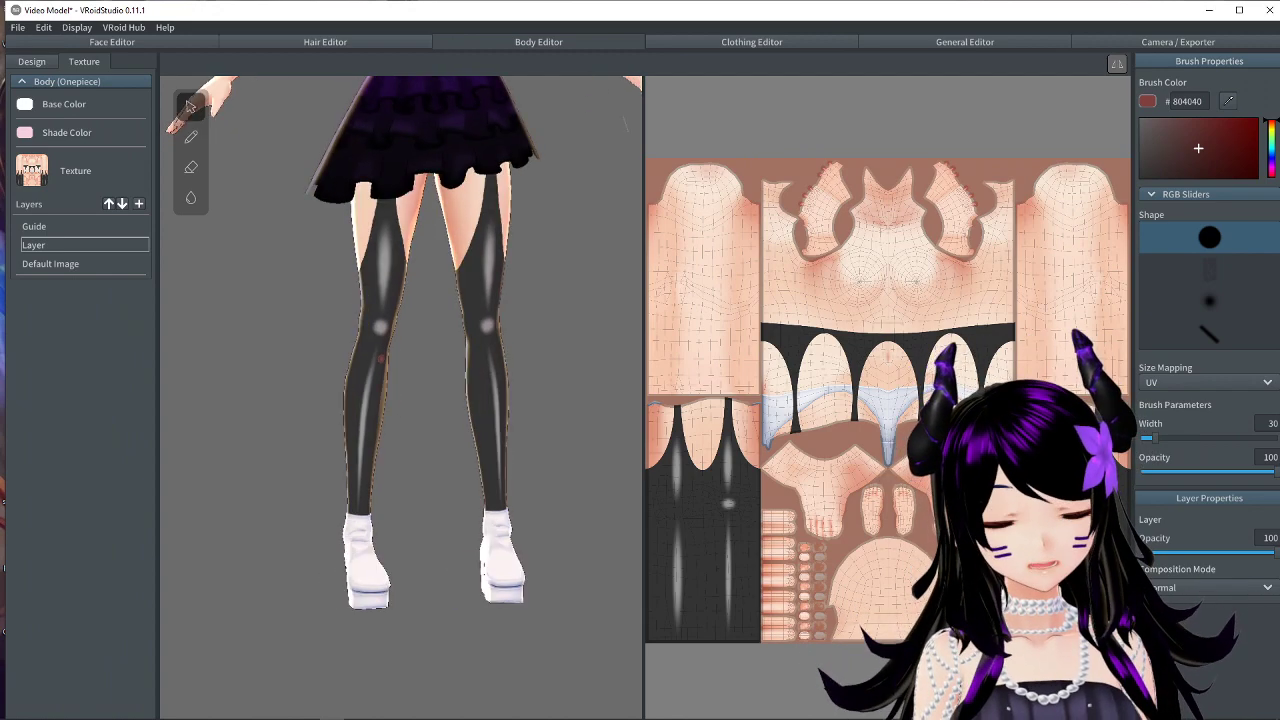
Paint a test stroke across the neck area of the body texture and undo it.
scroll(418, 360, down, 5)
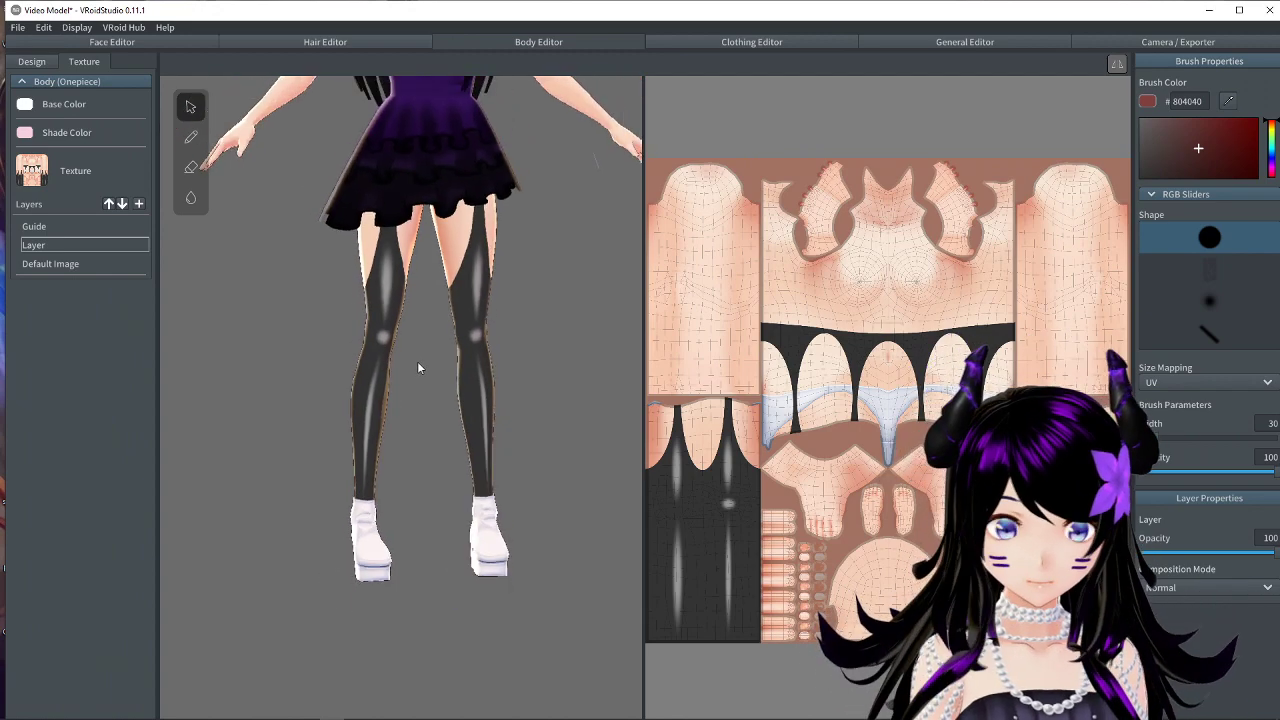
right_drag(424, 357, 440, 335)
scroll(440, 400, up, 6)
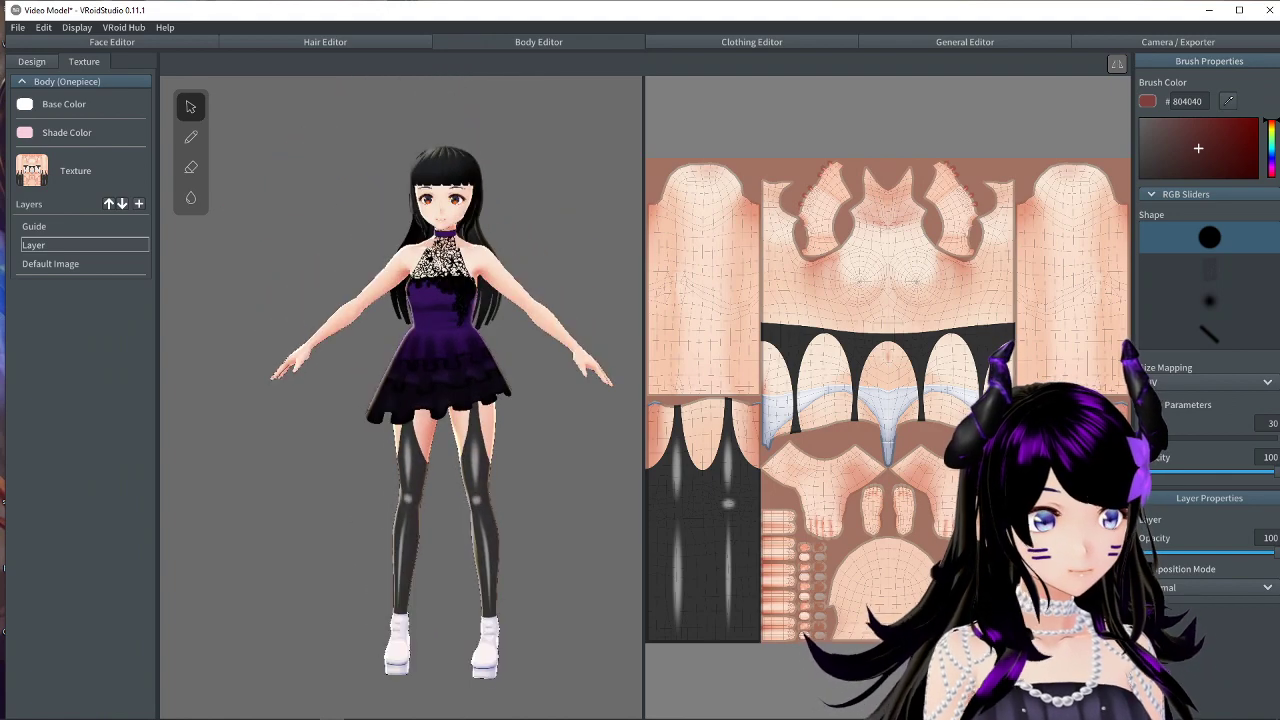
right_drag(440, 400, 375, 396)
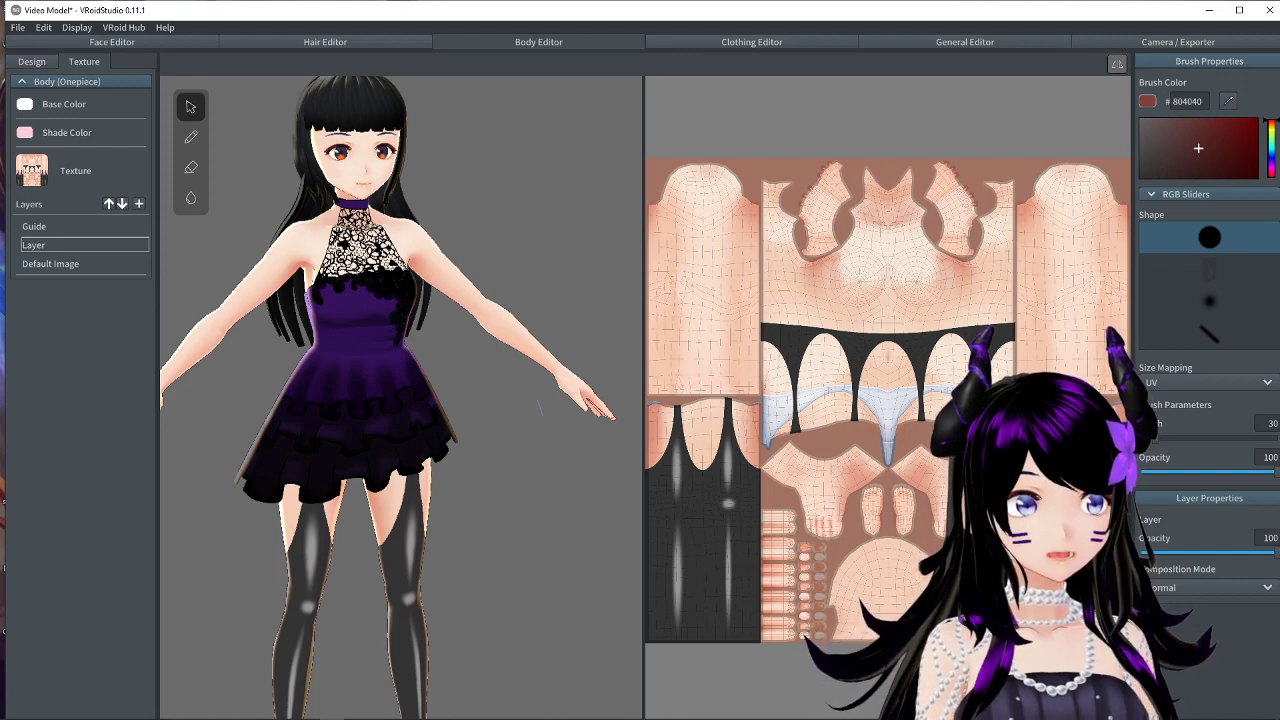
mouse_move(874, 194)
mouse_down()
mouse_move(892, 195)
mouse_move(858, 199)
mouse_move(914, 203)
mouse_up()
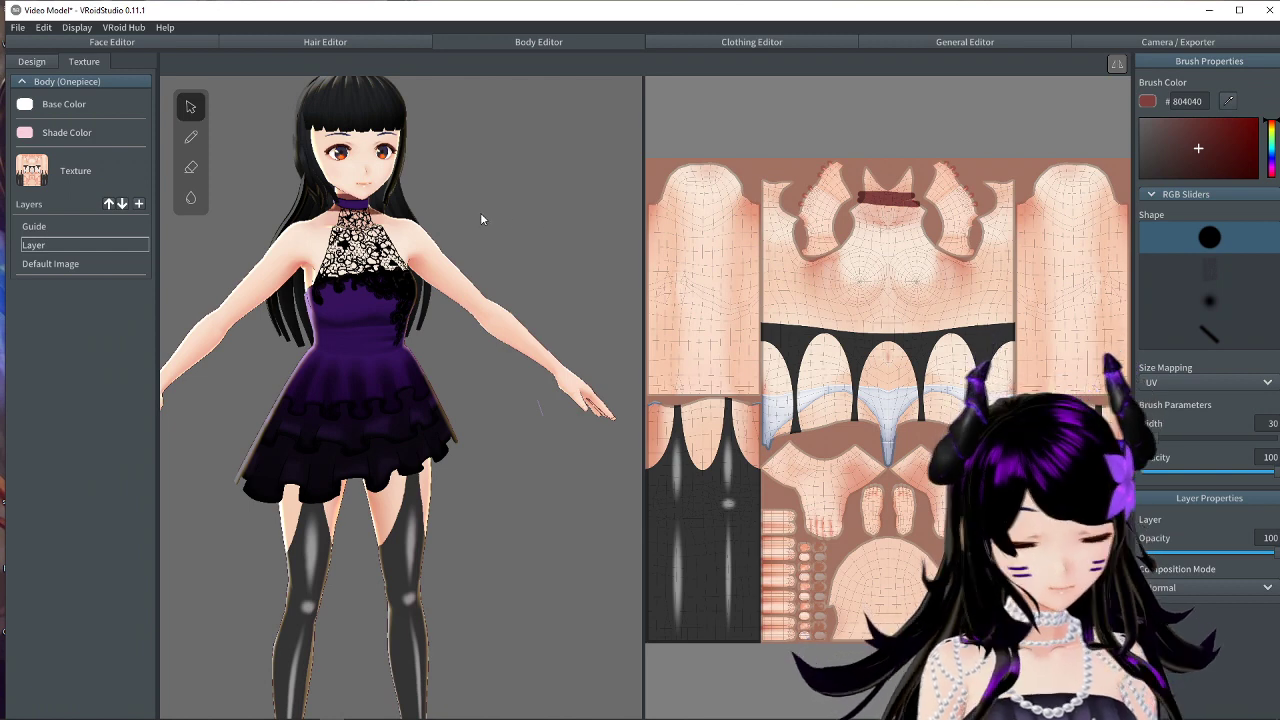
key(ctrl+z)
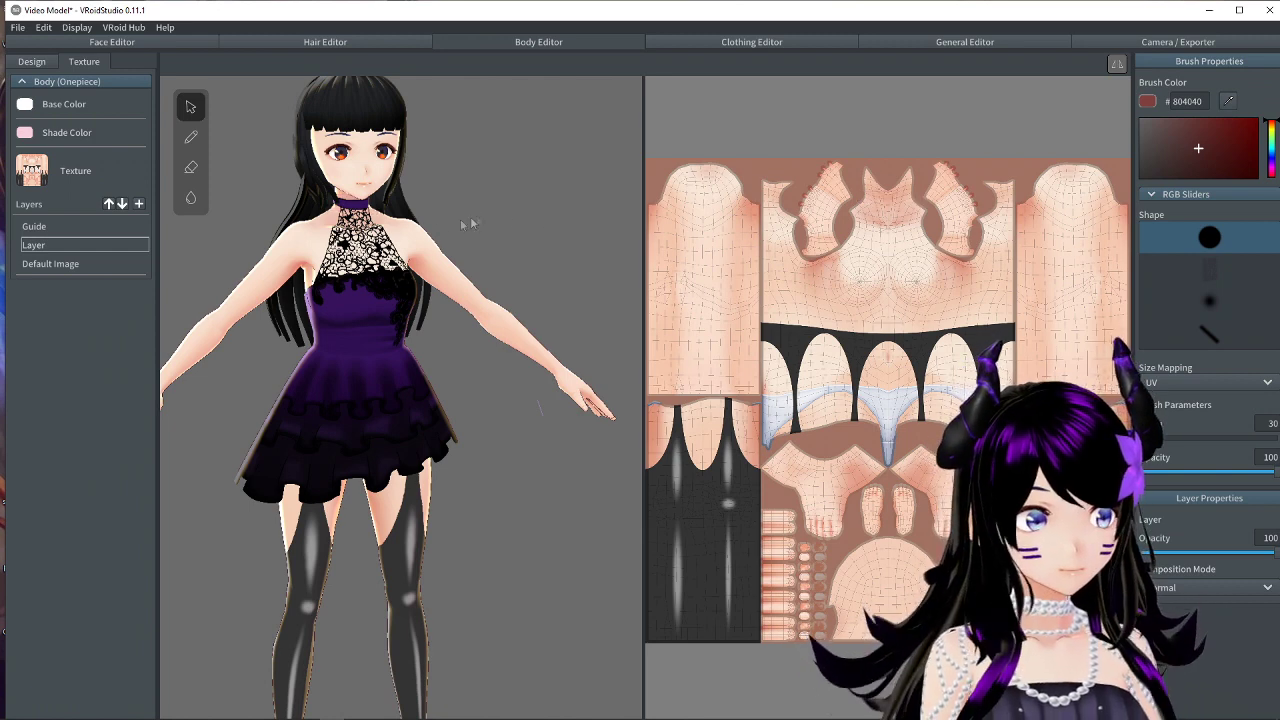
Add a new body texture layer, import the choker PNG from the new clothes folder into it, and inspect the choker area.
click(139, 204)
right_click(50, 250)
click(85, 315)
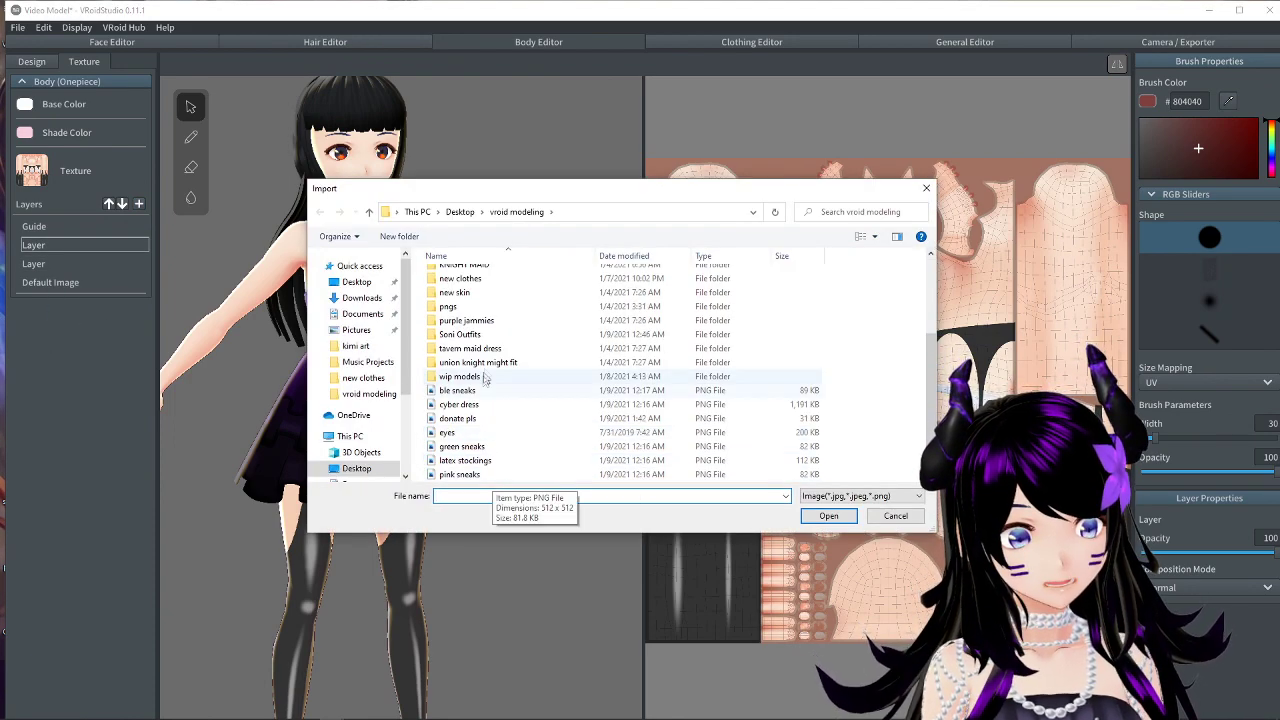
scroll(478, 338, up, 1)
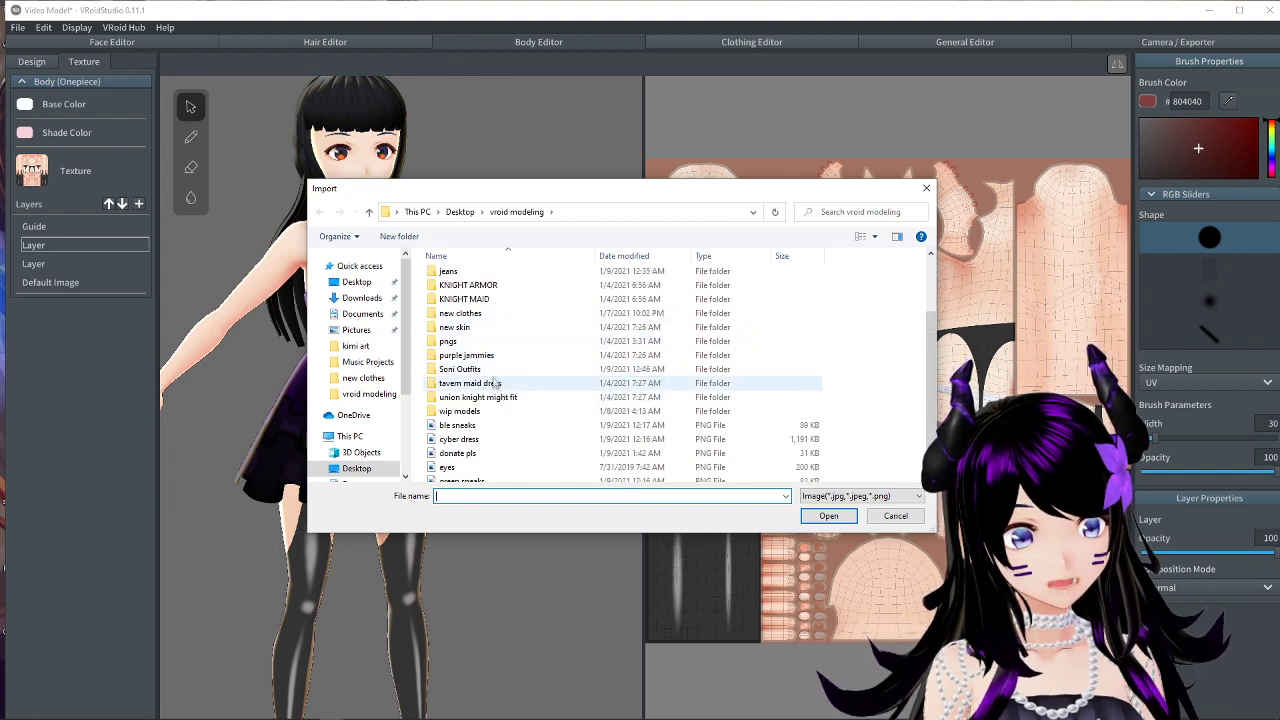
double_click(482, 314)
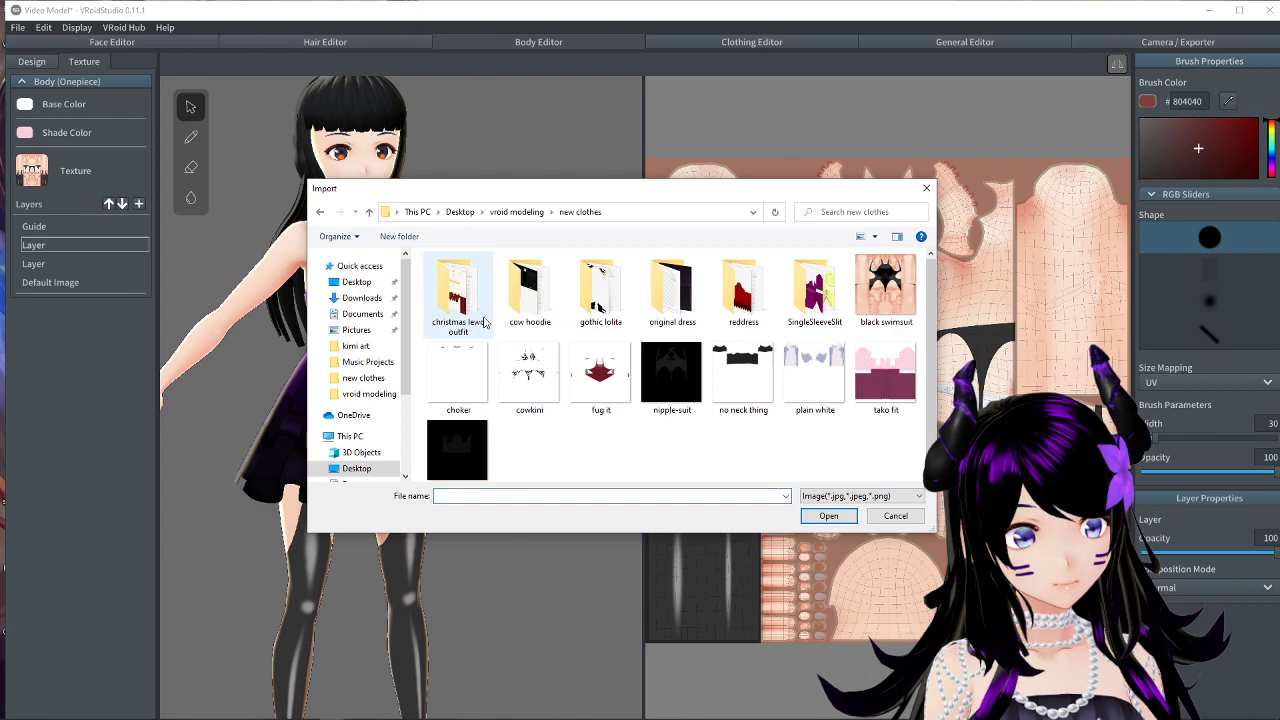
double_click(457, 368)
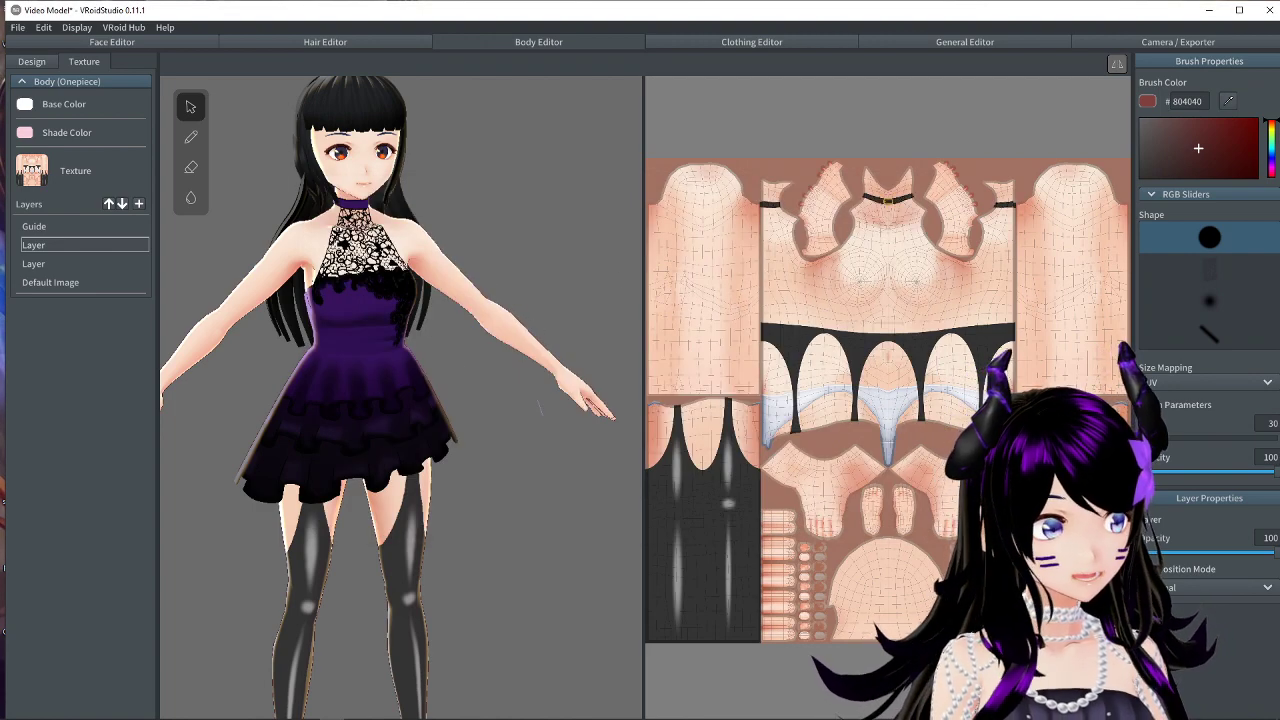
scroll(886, 202, up, 2)
mouse_move(431, 188)
right_down()
mouse_move(320, 195)
mouse_move(410, 195)
right_up()
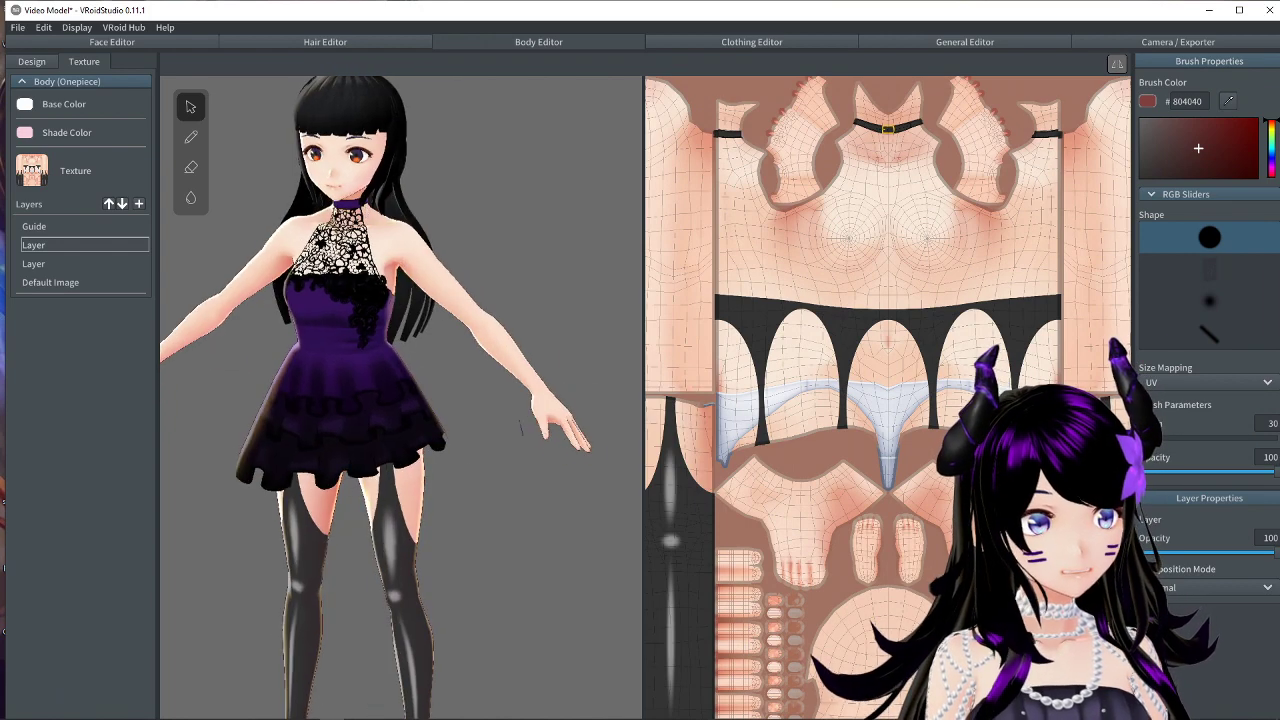
mouse_move(555, 293)
right_down()
mouse_move(590, 293)
mouse_move(565, 293)
right_up()
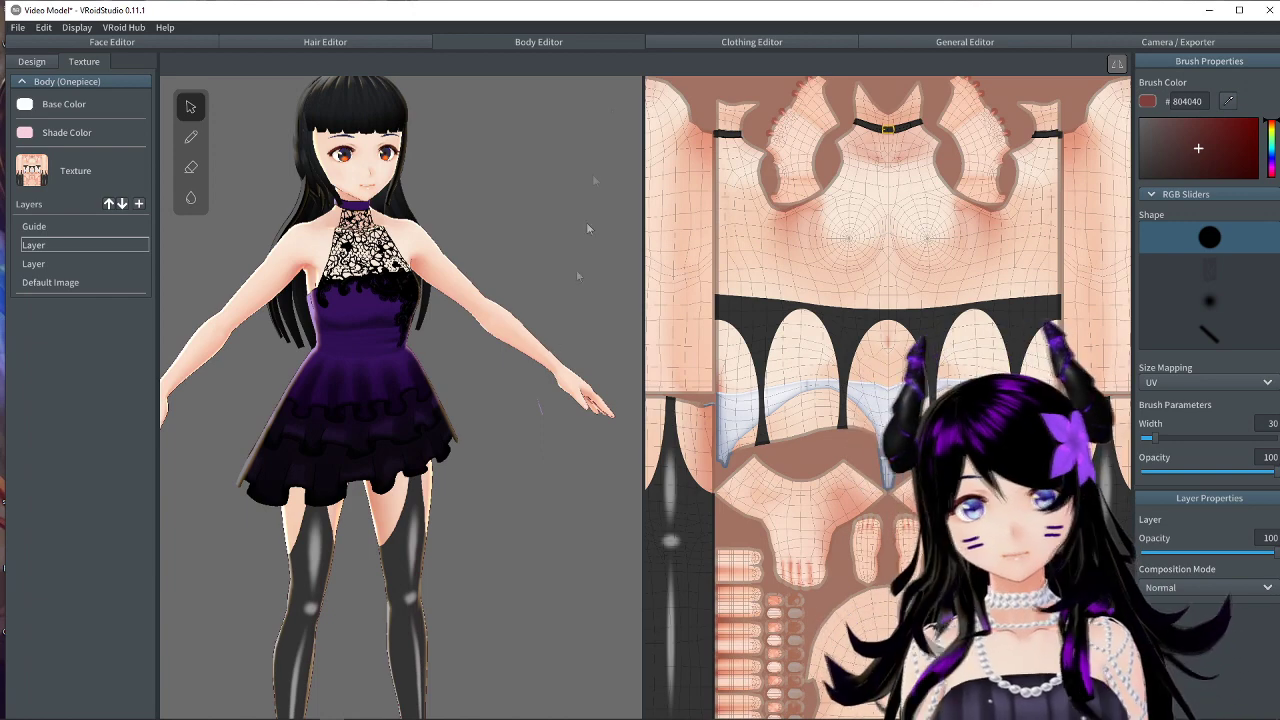
Open the long-sleeve onepiece's texture in the Clothing Editor, select its Default Image layer, and examine the lace and collar up close.
click(767, 42)
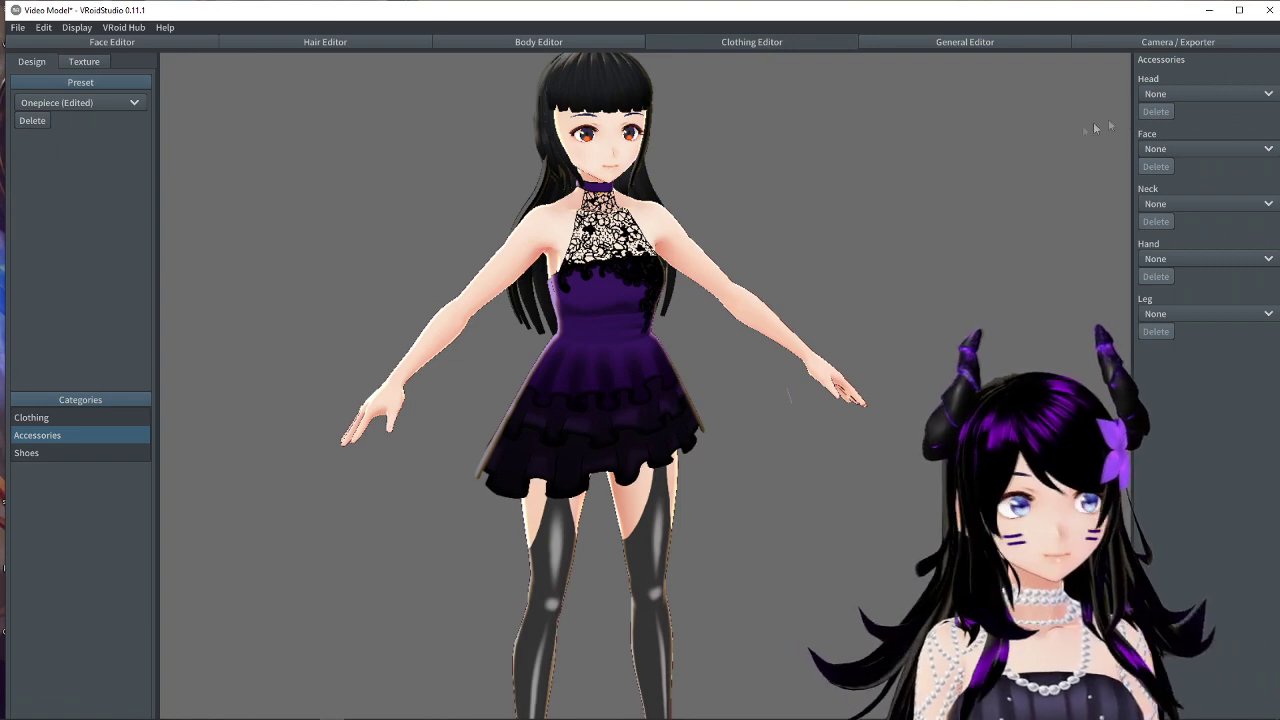
click(31, 417)
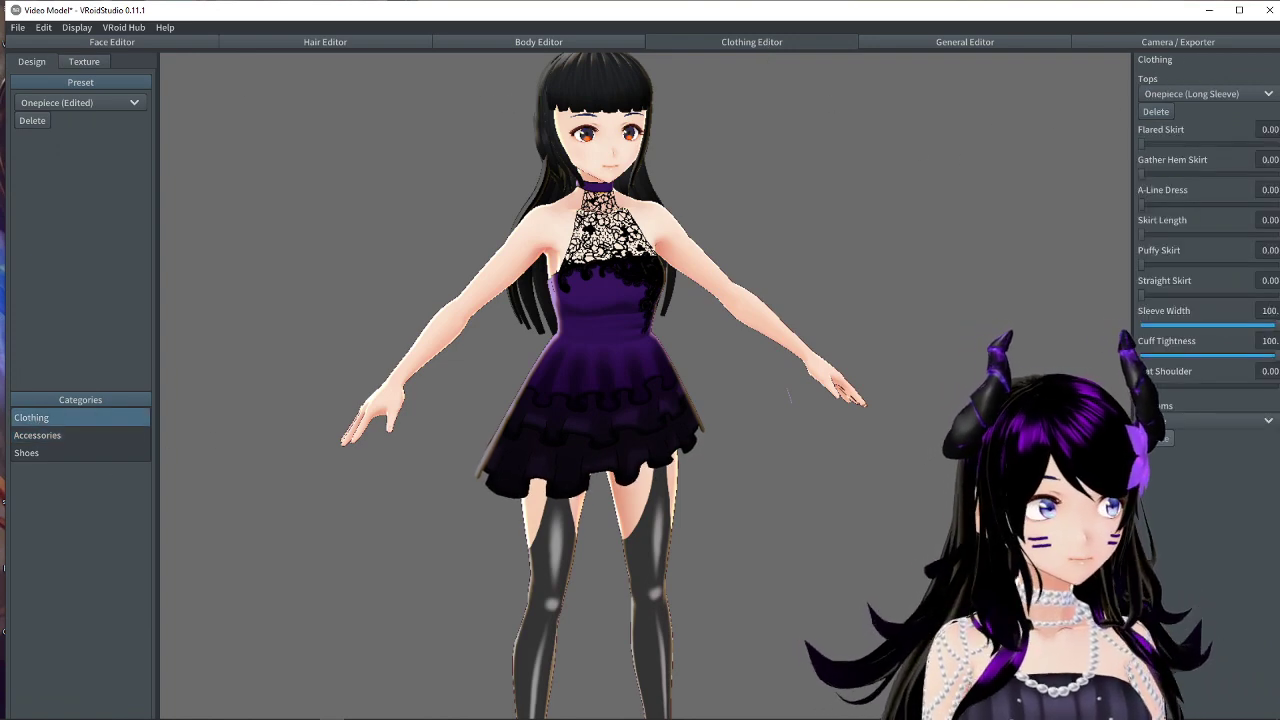
mouse_move(624, 263)
mouse_down()
mouse_move(562, 263)
mouse_move(607, 265)
mouse_up()
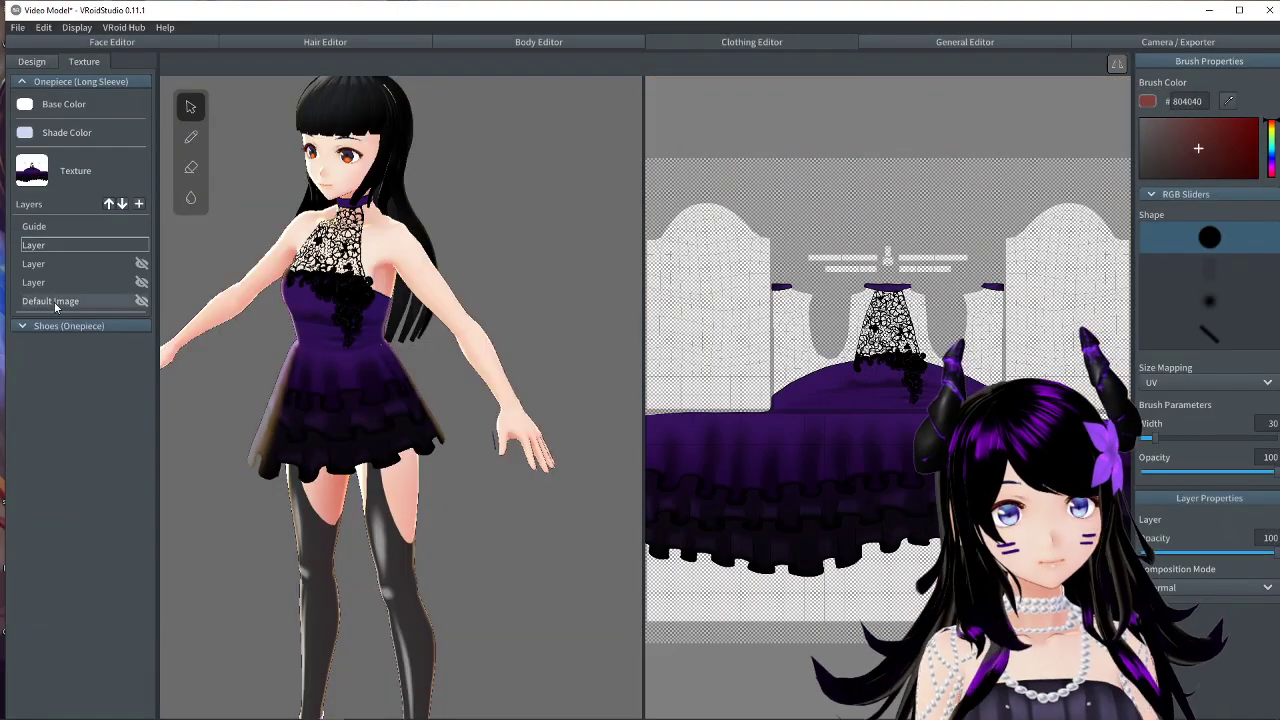
click(55, 302)
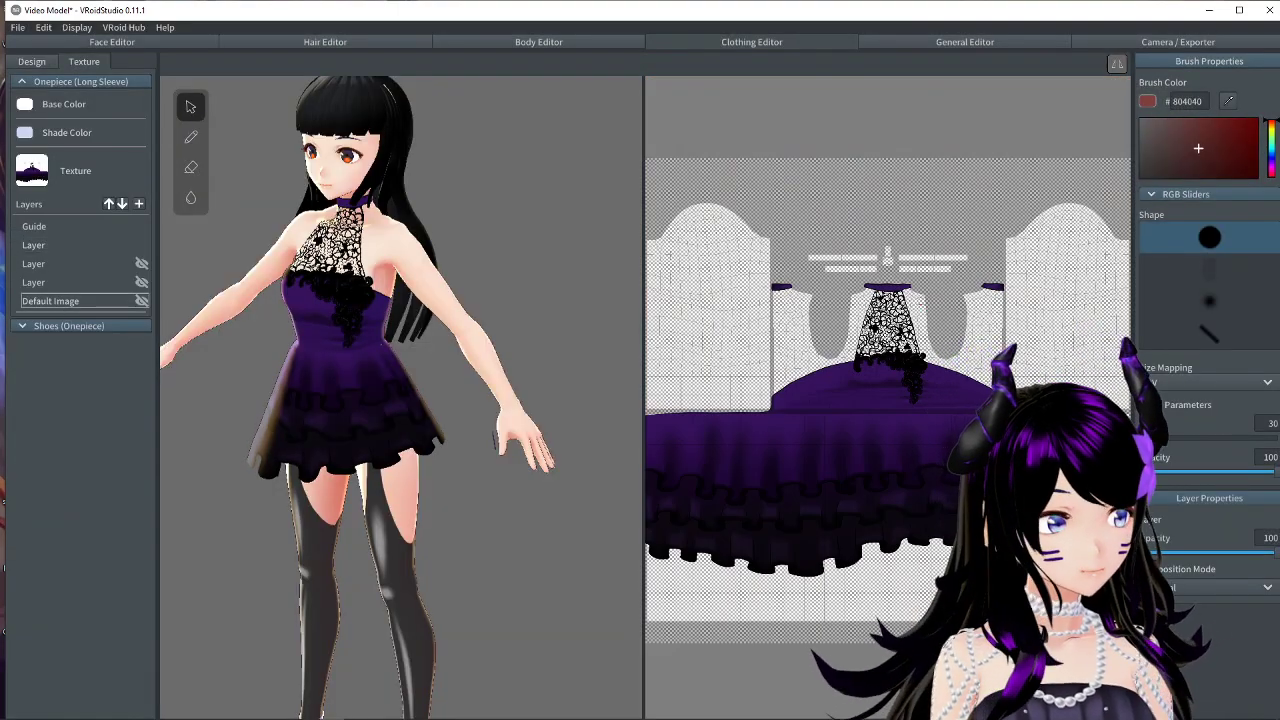
scroll(888, 398, up, 5)
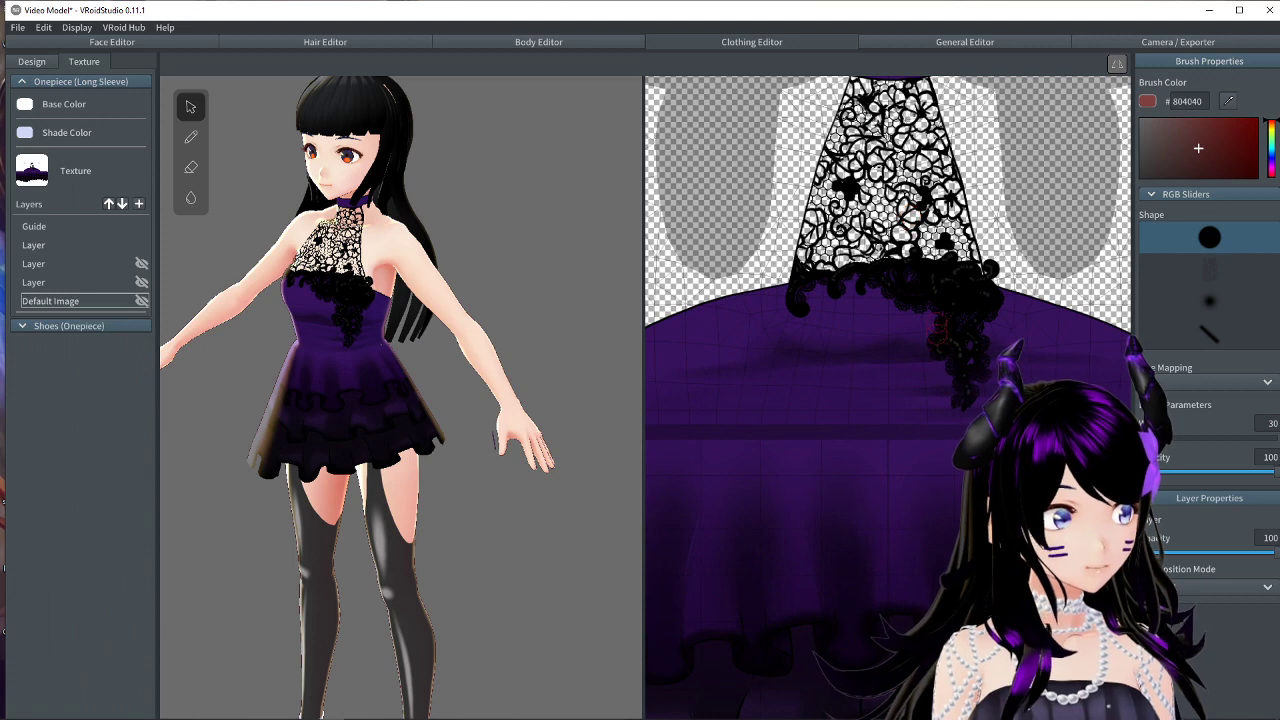
scroll(925, 280, down, 3)
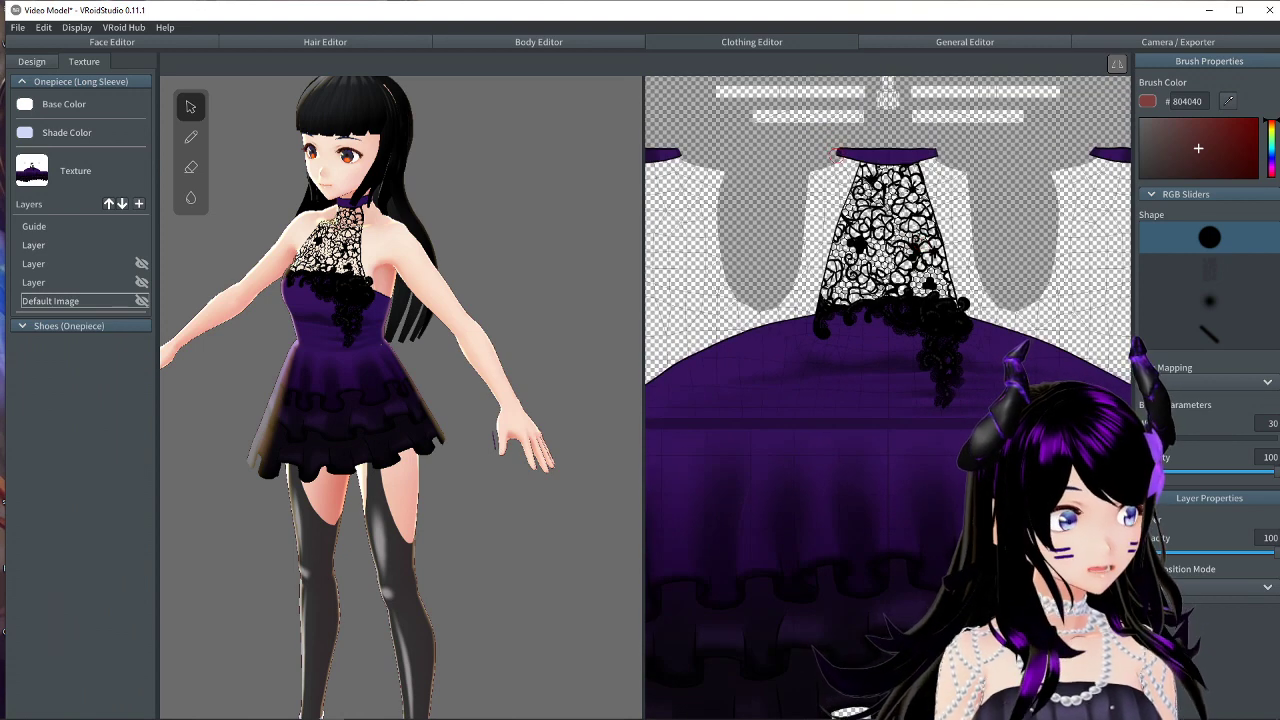
Paint a red EA0505 test stroke over the collar on the dress texture's uppermost Layer, view it on the model, and undo it.
click(191, 136)
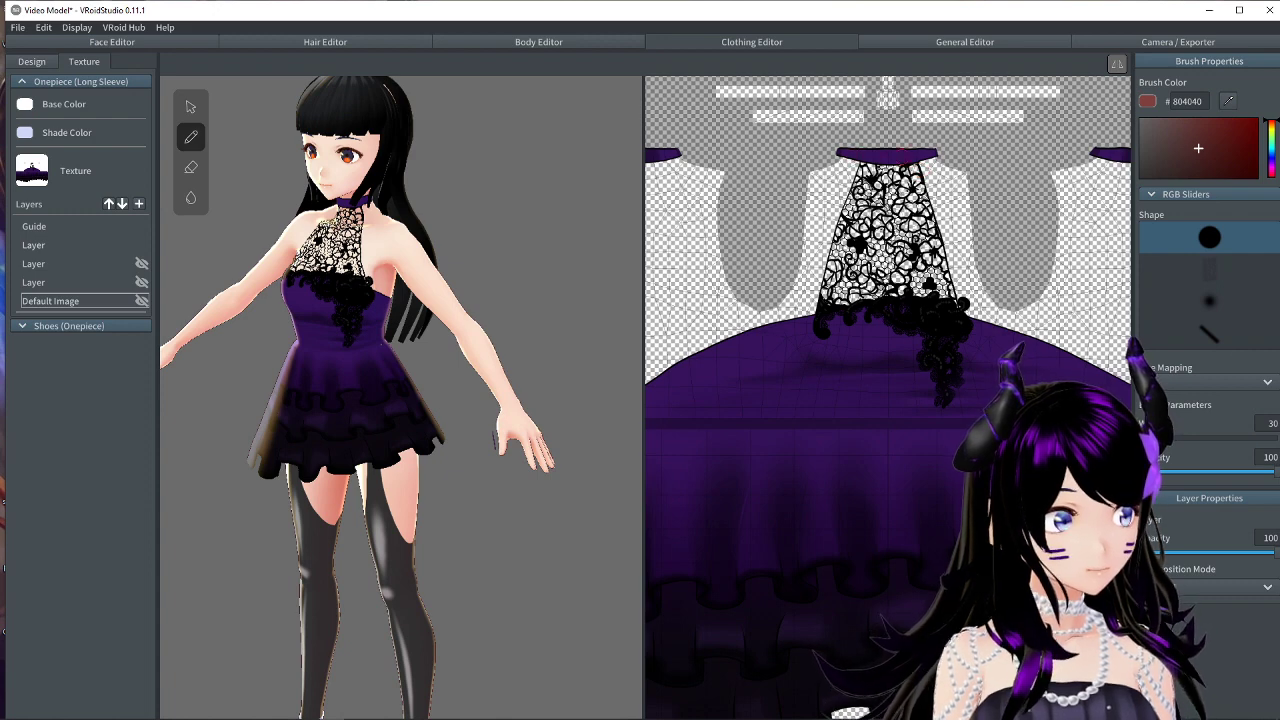
click(1255, 123)
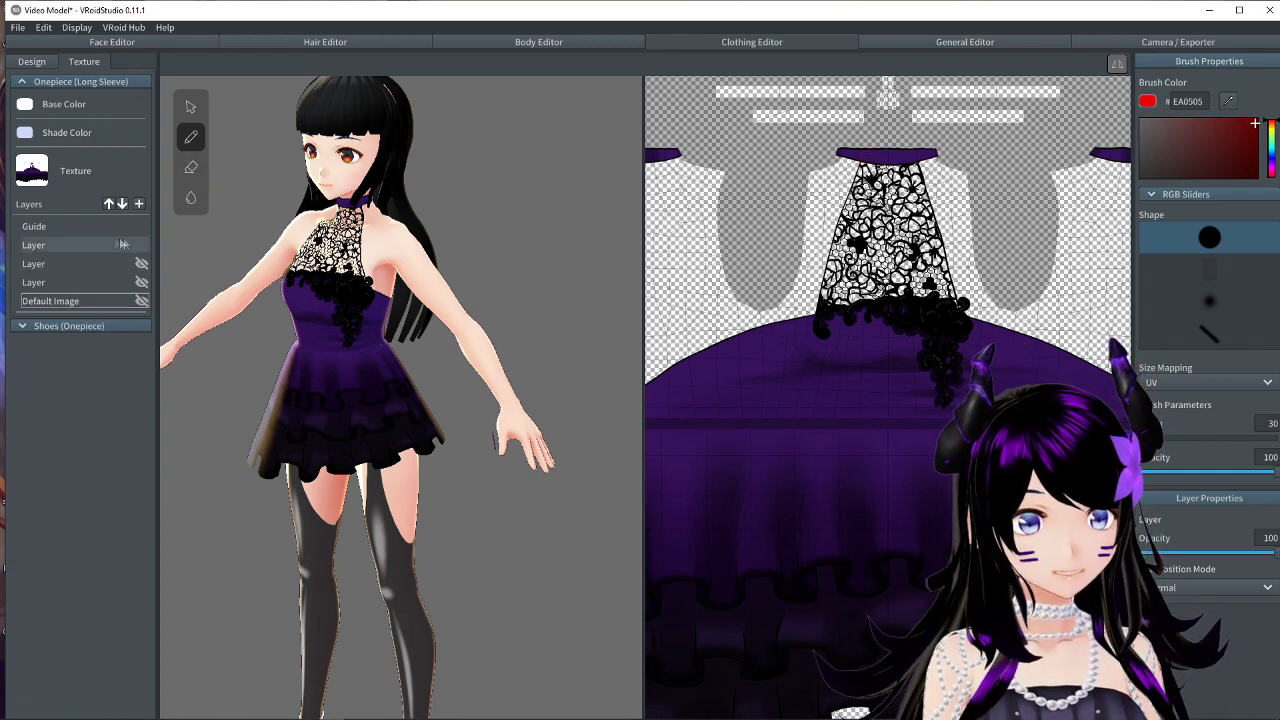
click(48, 246)
drag(826, 153, 944, 155)
right_drag(494, 439, 466, 254)
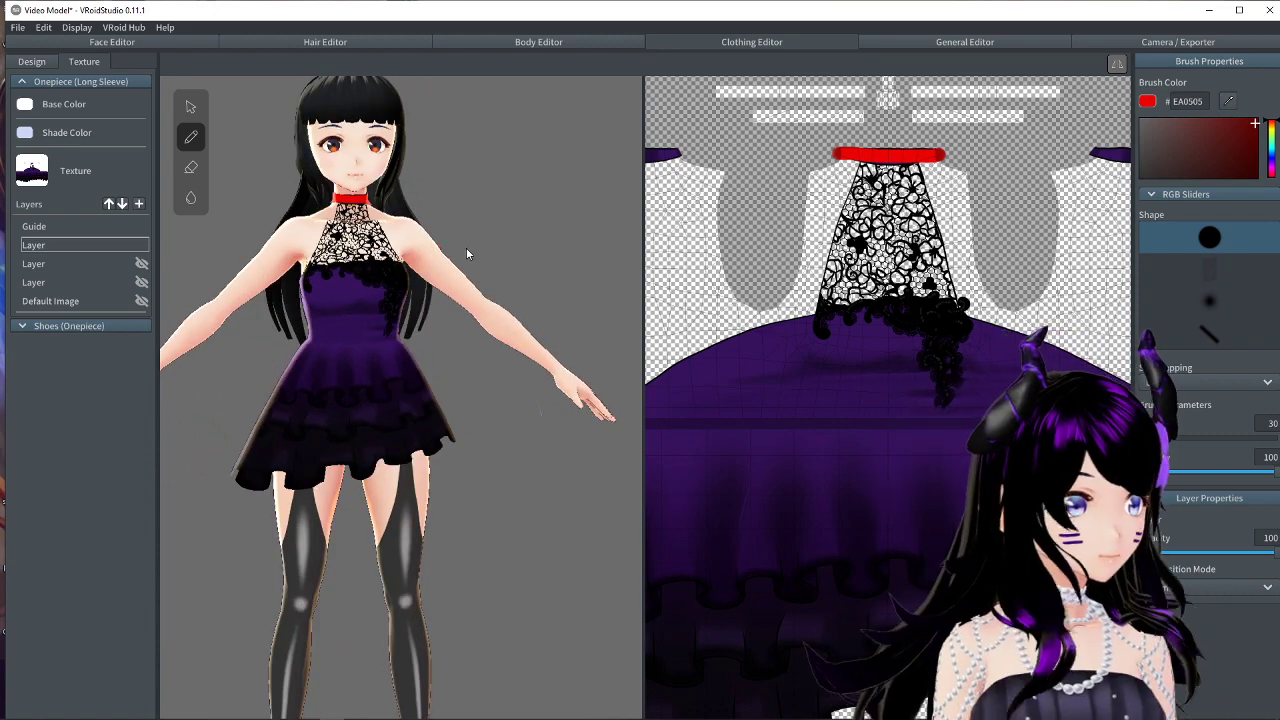
key(ctrl+z)
Draw a red oval in the empty area above the dress parts of the texture and undo it.
scroll(412, 283, down, 2)
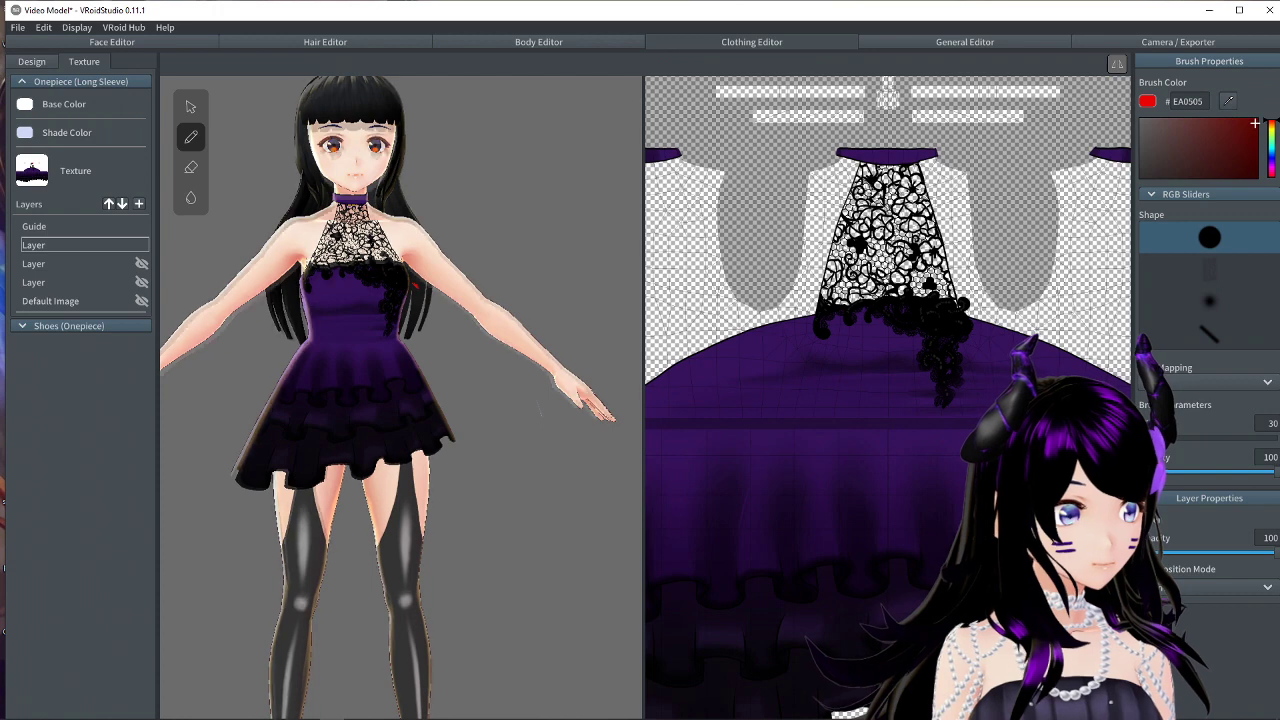
scroll(414, 284, down, 2)
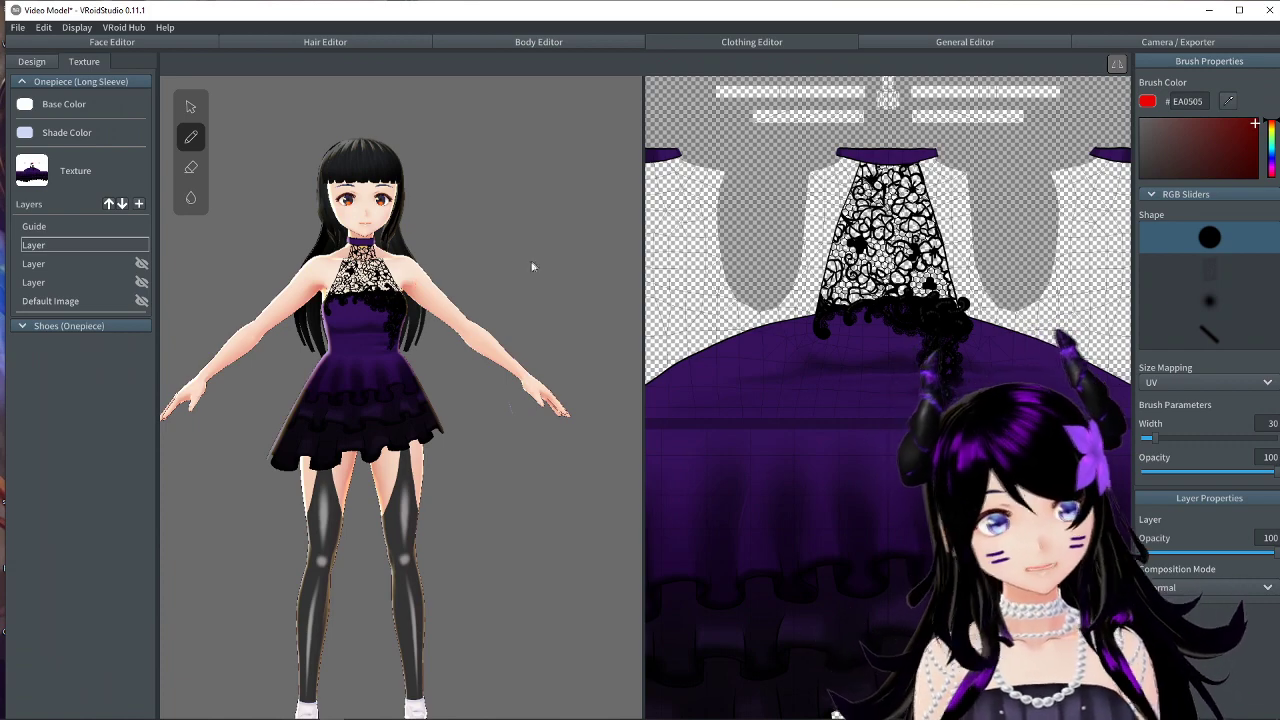
right_drag(555, 298, 532, 298)
scroll(888, 398, down, 5)
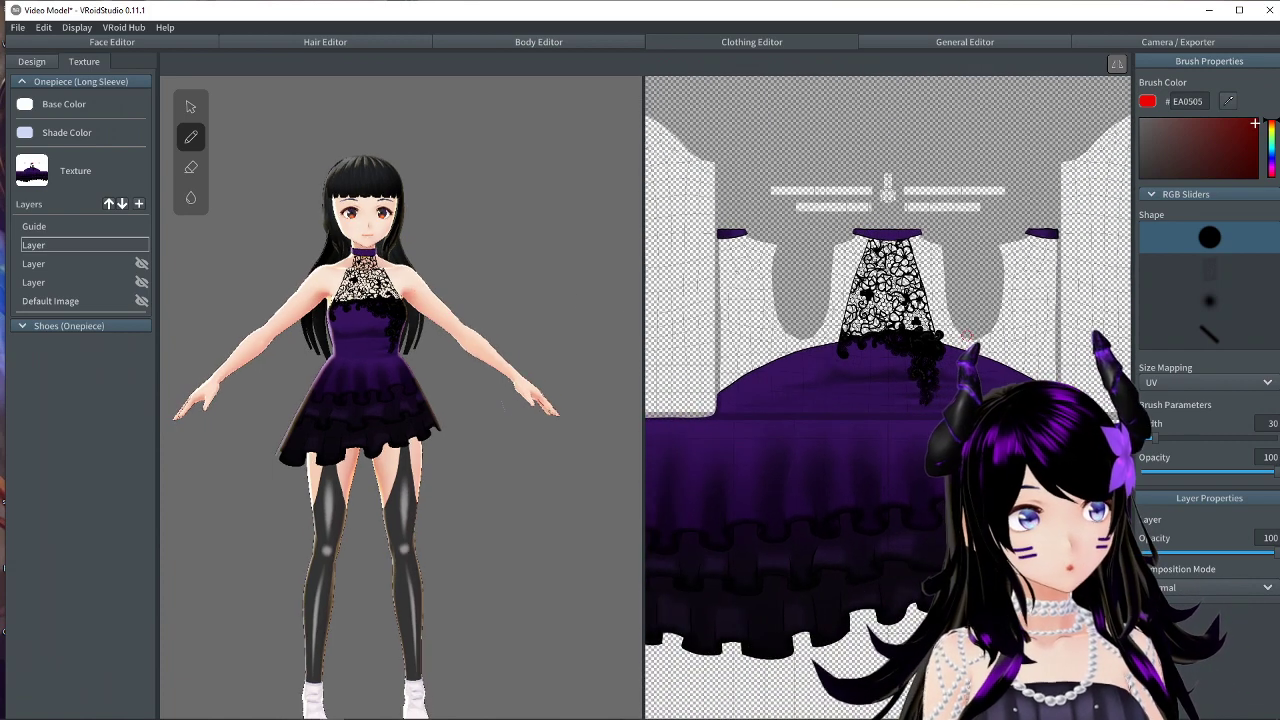
mouse_move(905, 228)
mouse_down()
mouse_move(846, 250)
mouse_move(925, 269)
mouse_move(937, 245)
mouse_move(888, 227)
mouse_up()
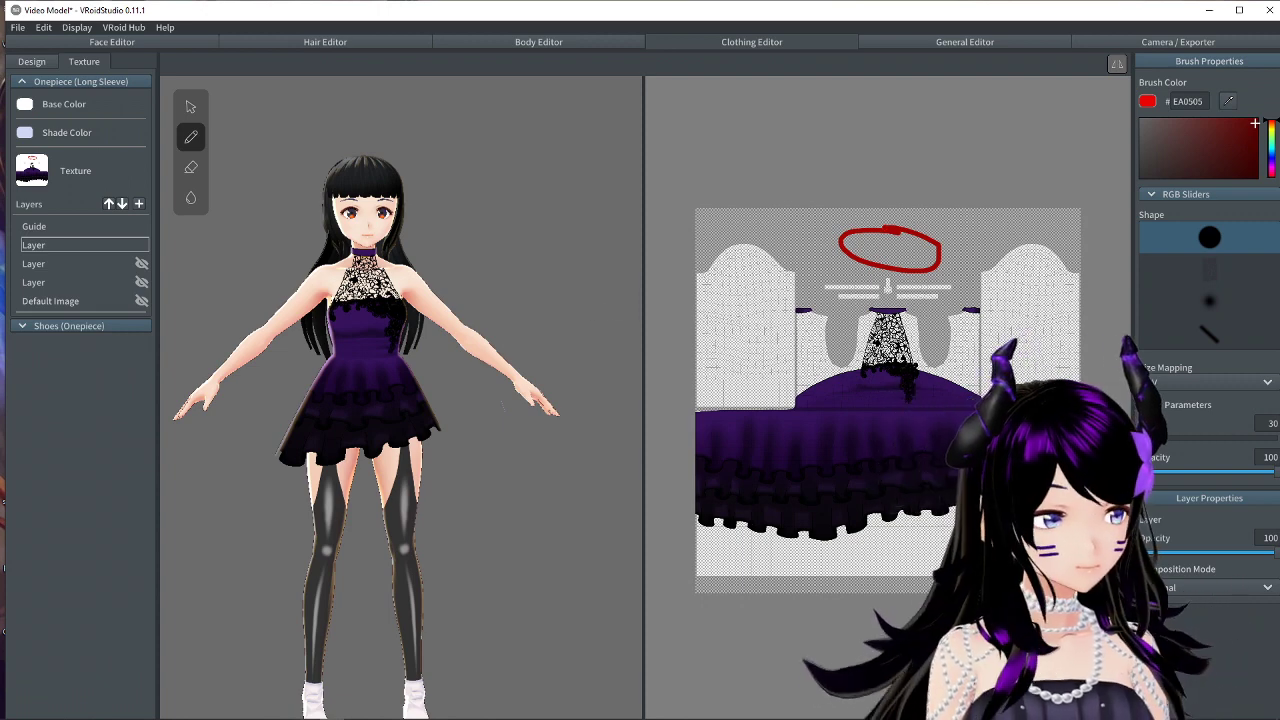
key(ctrl+z)
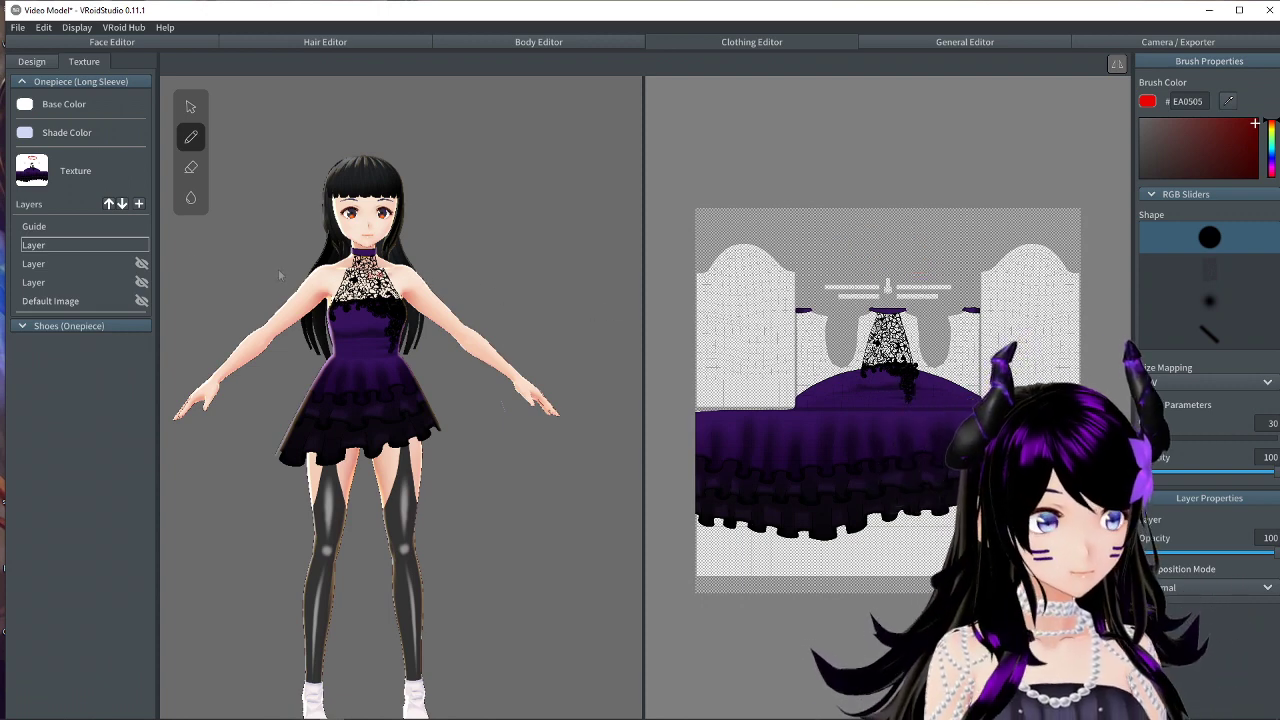
Change the model's shoes to Pumps in the Shoes category and view them from different angles.
middle_drag(425, 509, 436, 427)
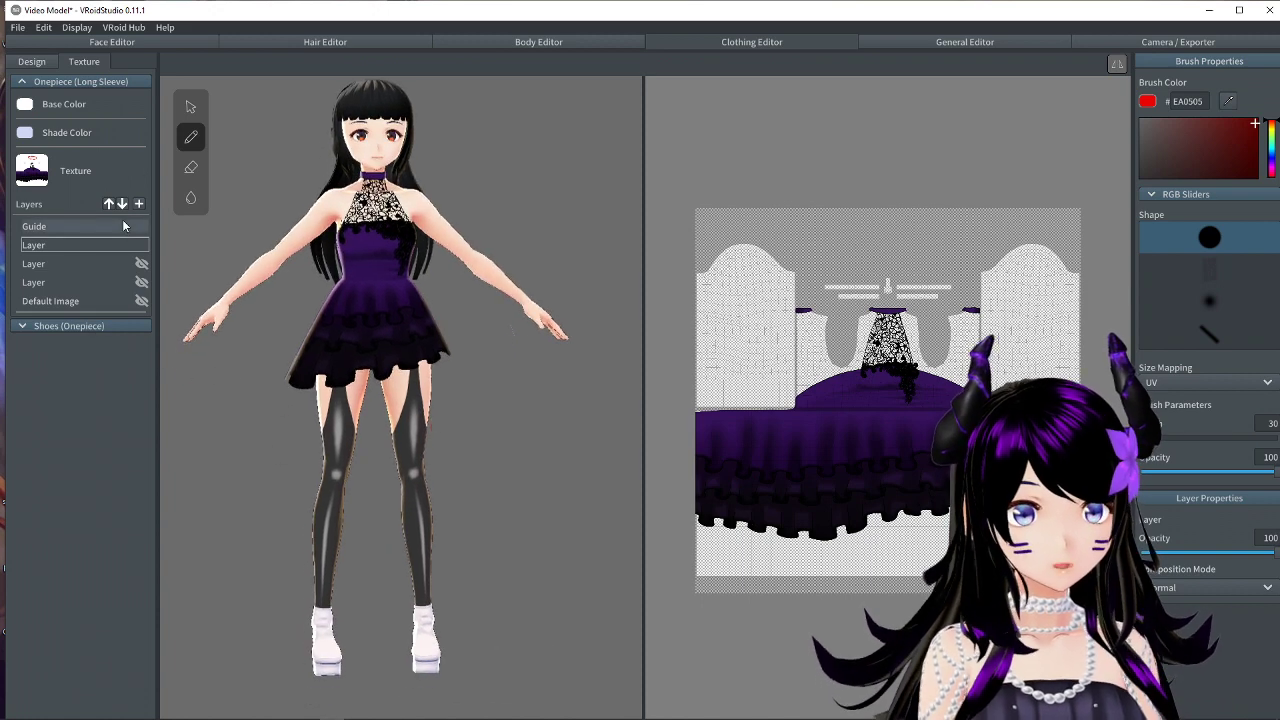
click(40, 64)
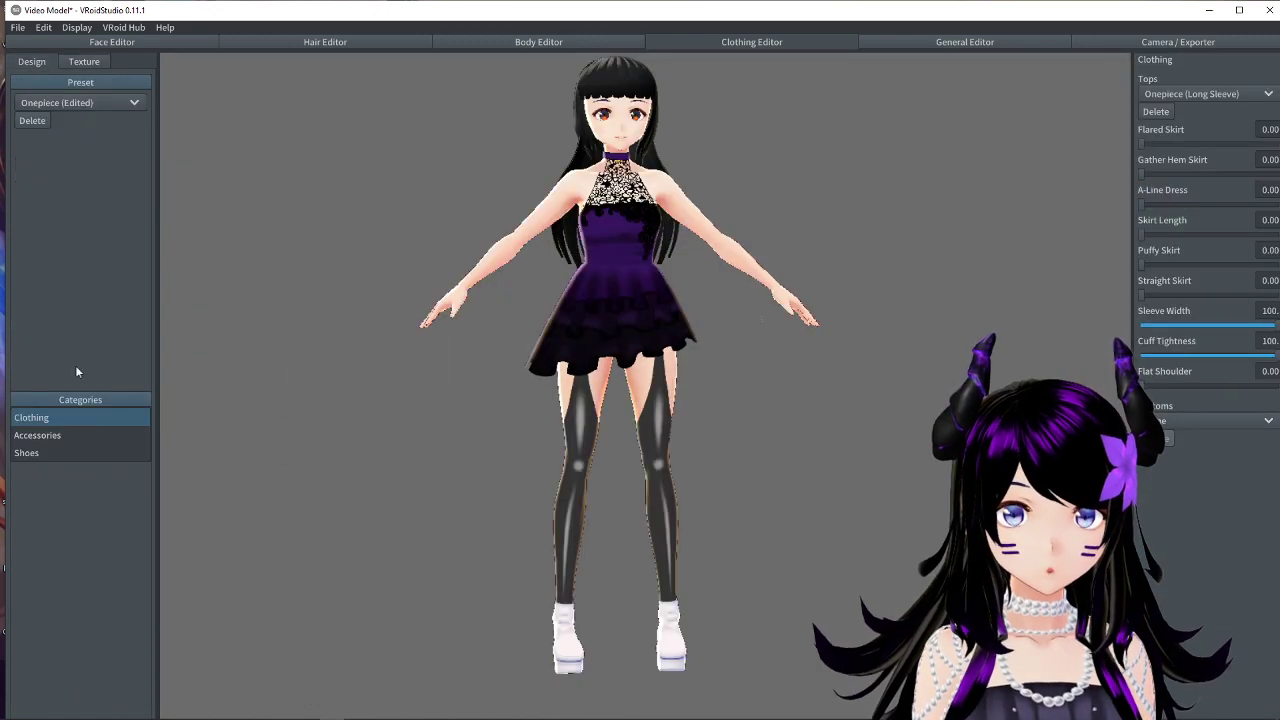
click(44, 452)
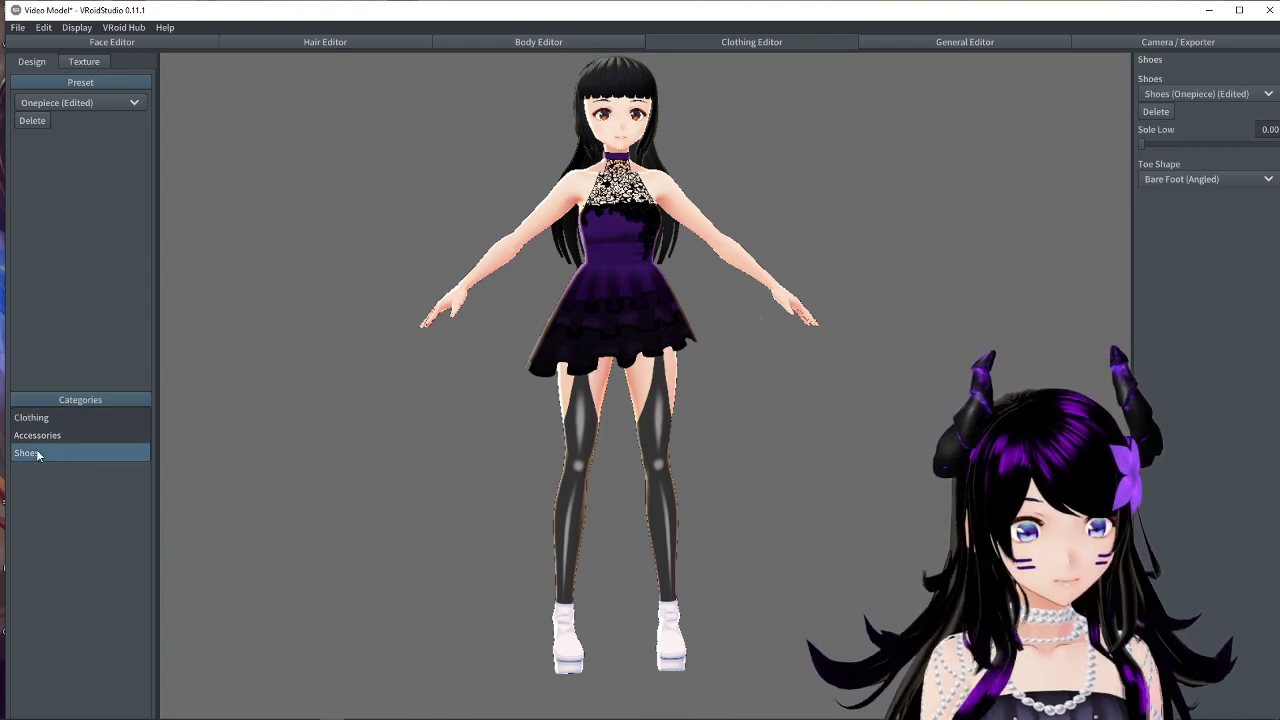
click(85, 61)
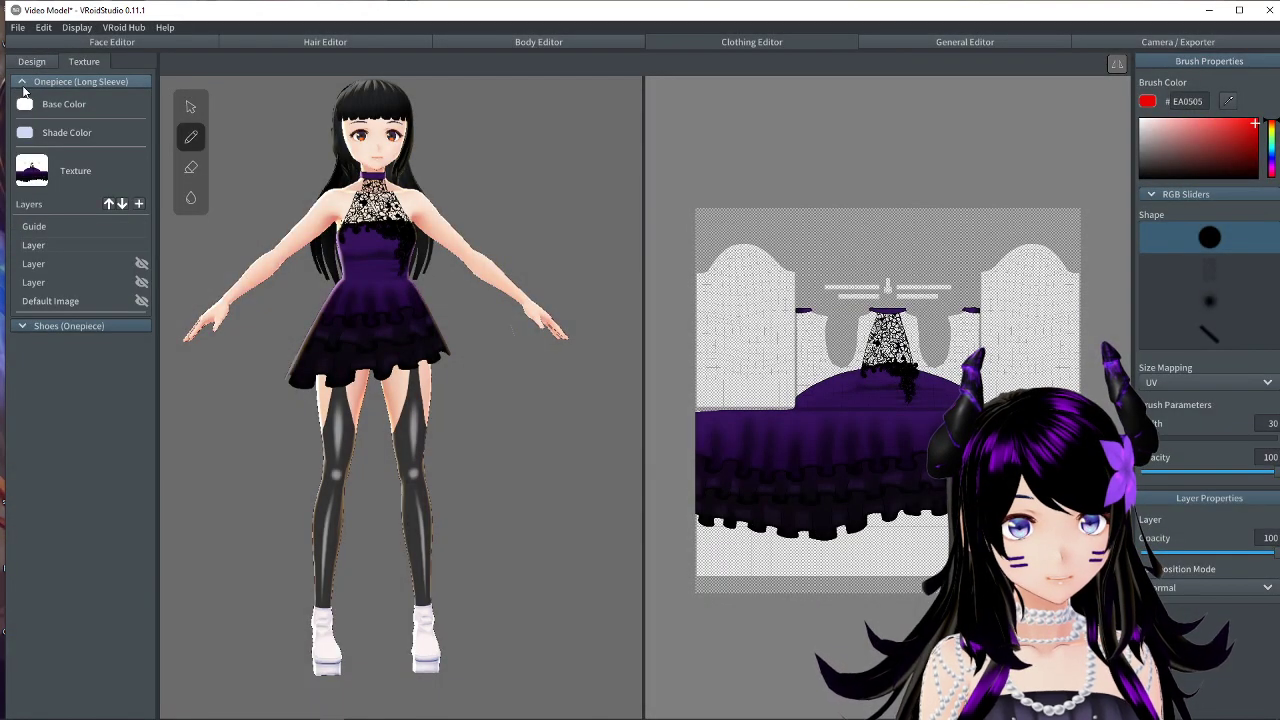
click(22, 84)
click(31, 61)
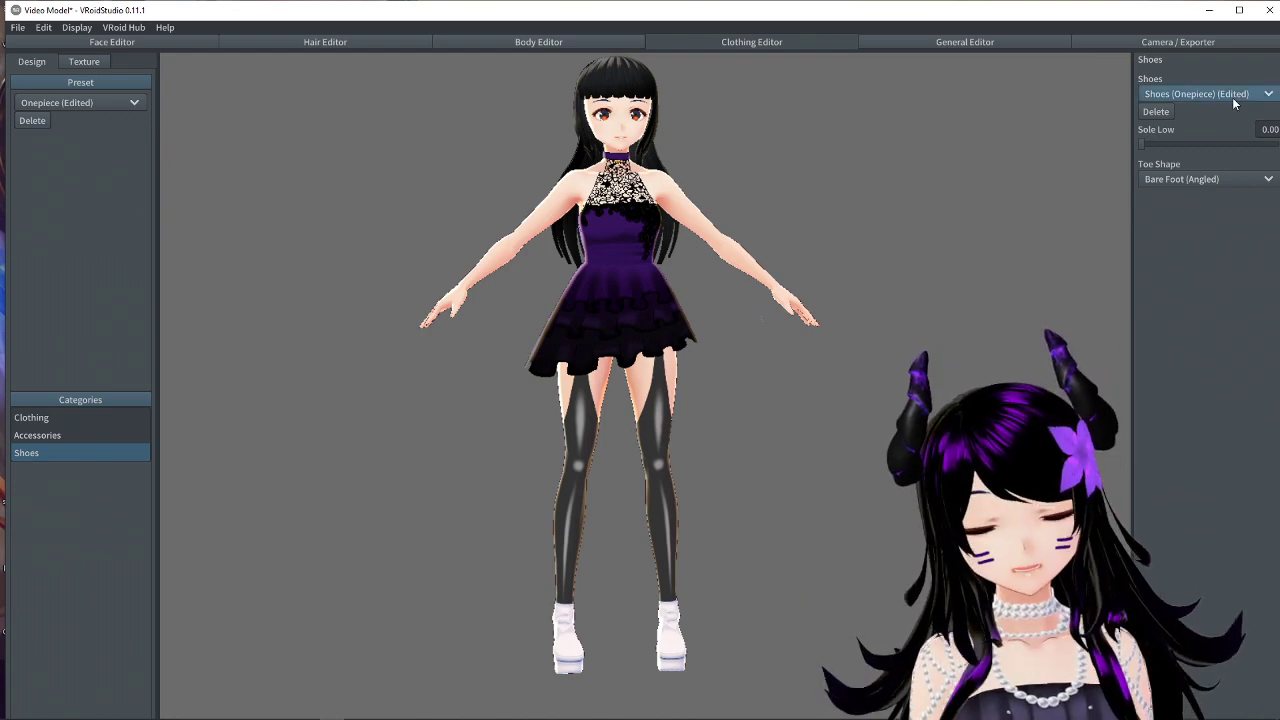
click(1232, 97)
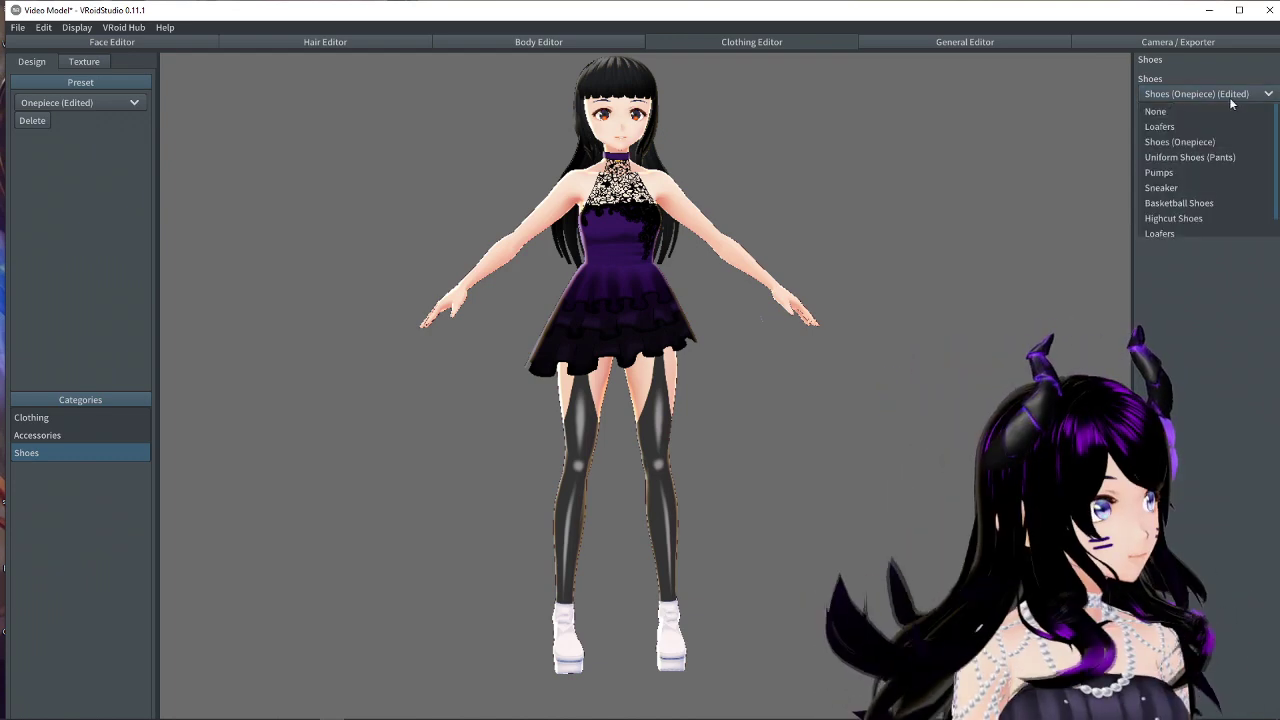
click(1177, 175)
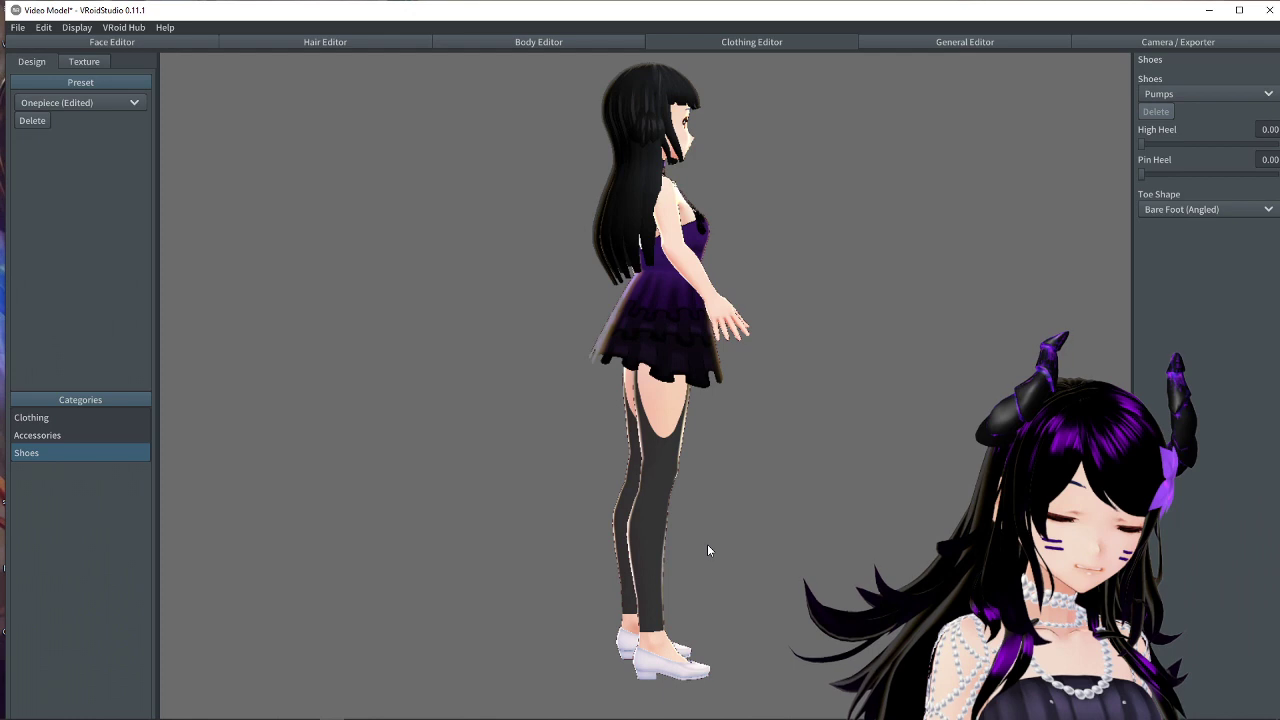
drag(707, 551, 674, 551)
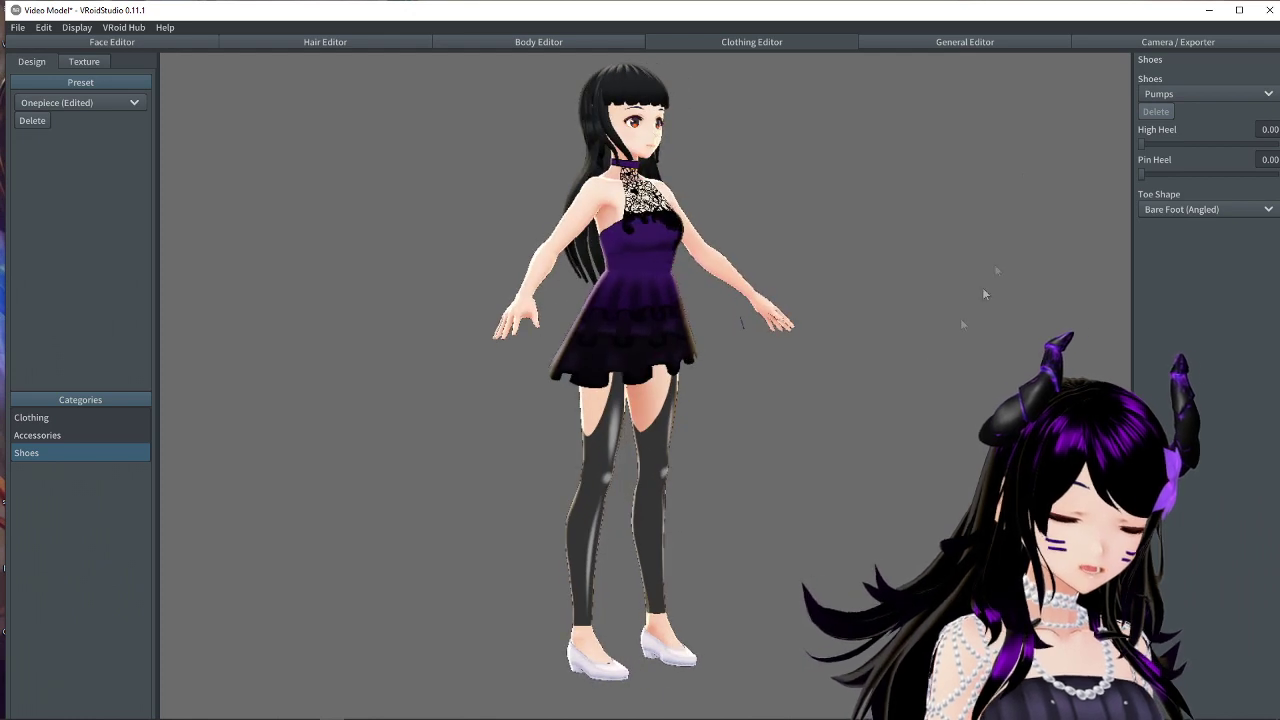
Change the model's shoes to Shoes (Onepiece) and view them from the front.
click(1180, 94)
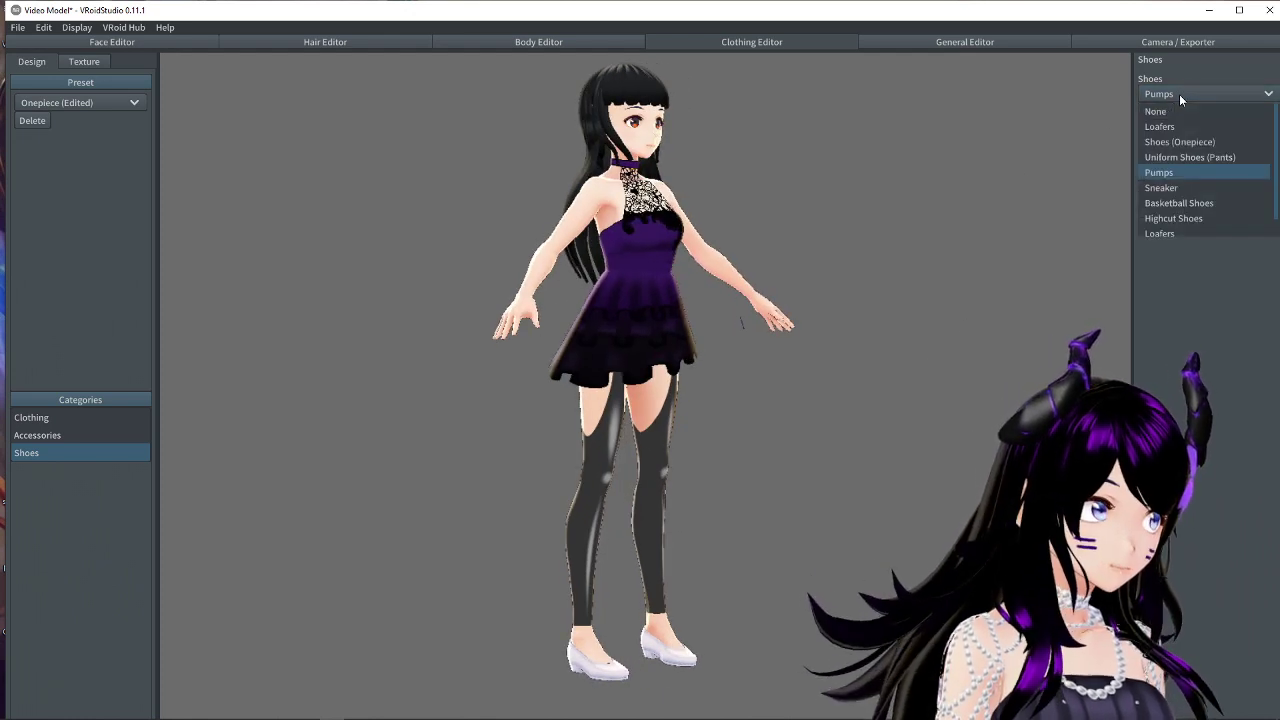
scroll(1174, 135, down, 1)
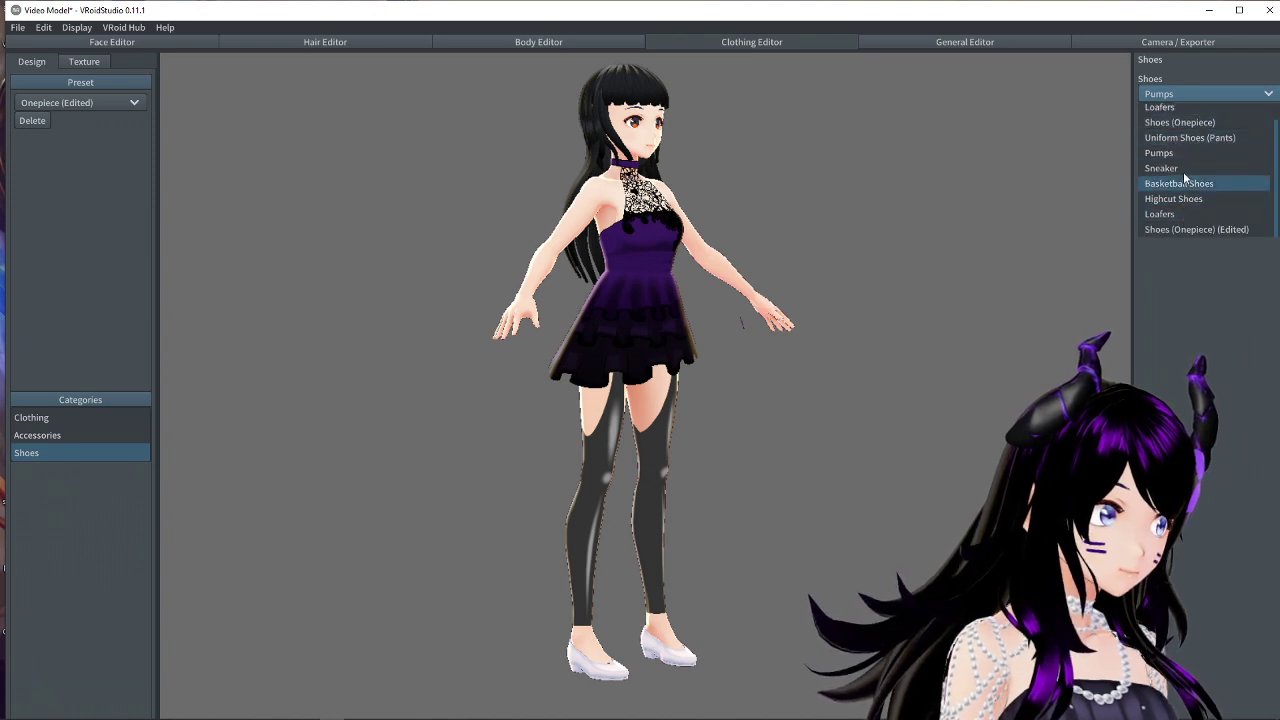
scroll(1182, 162, up, 1)
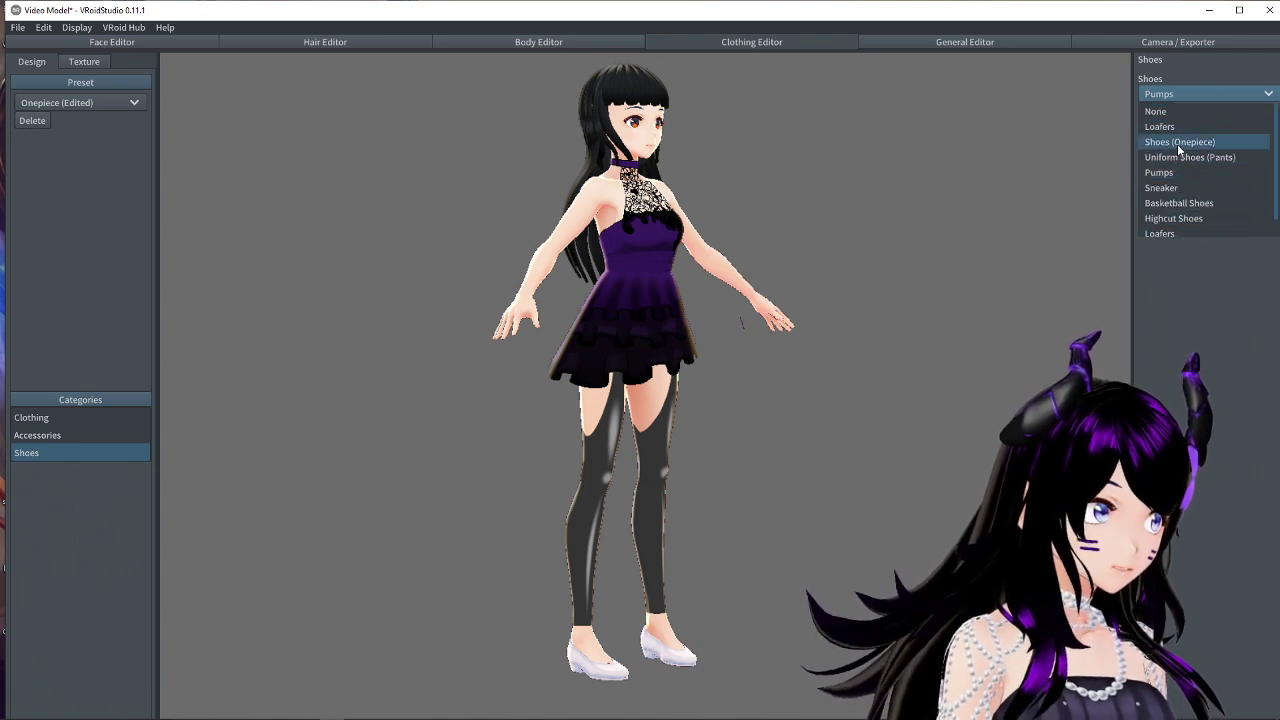
click(1180, 142)
mouse_move(630, 540)
right_down()
mouse_move(697, 537)
mouse_move(617, 537)
right_up()
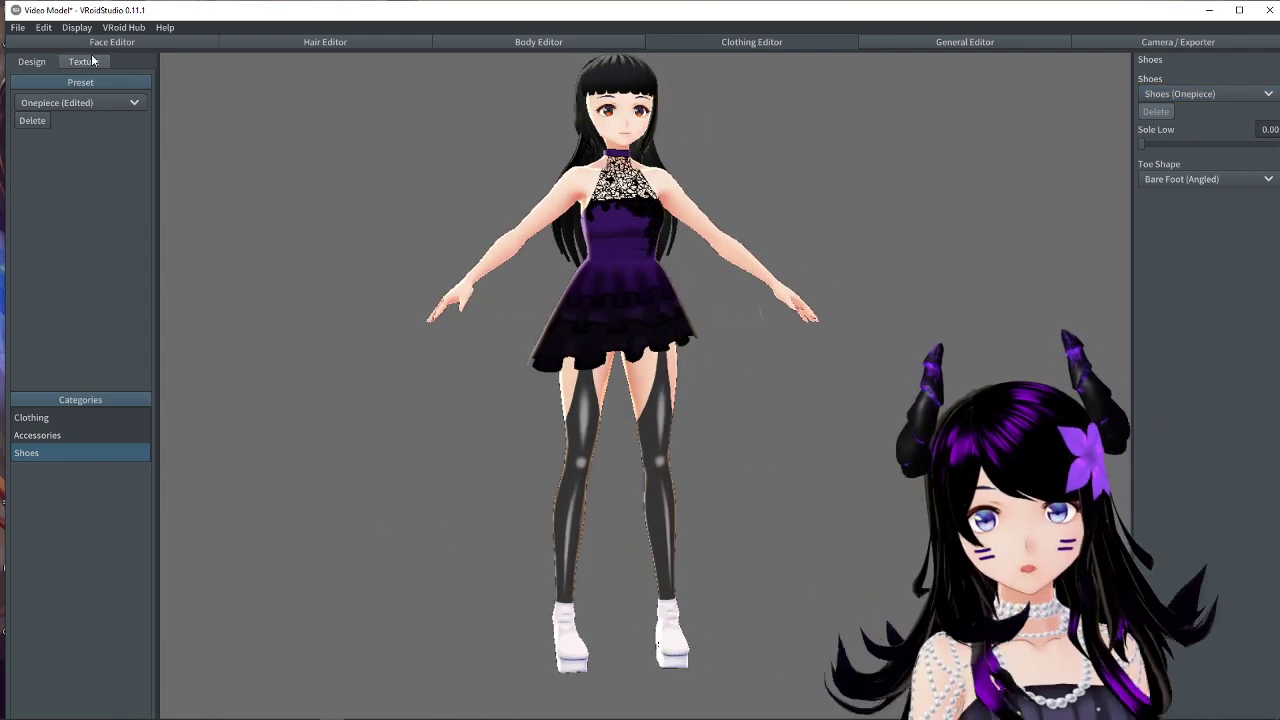
Import shoes_01_black_gold from the original dress folder into the Layer of the Shoes (Onepiece) texture.
click(86, 61)
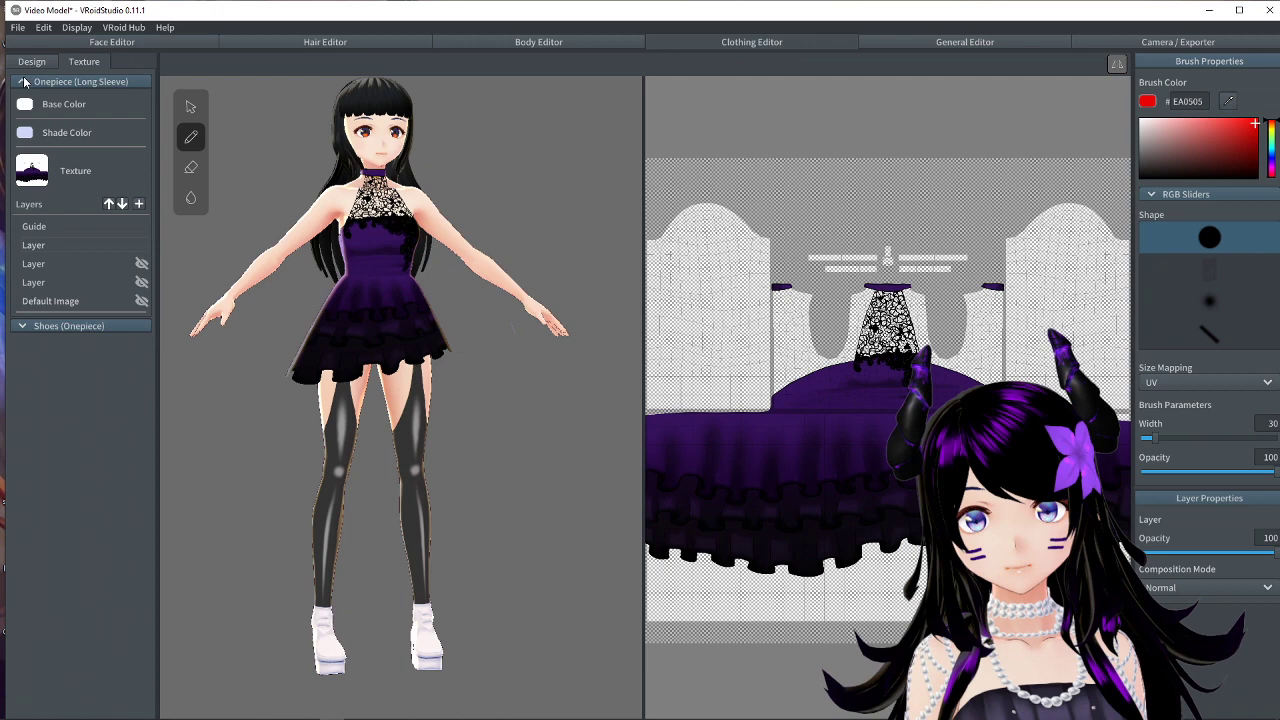
click(24, 82)
click(40, 98)
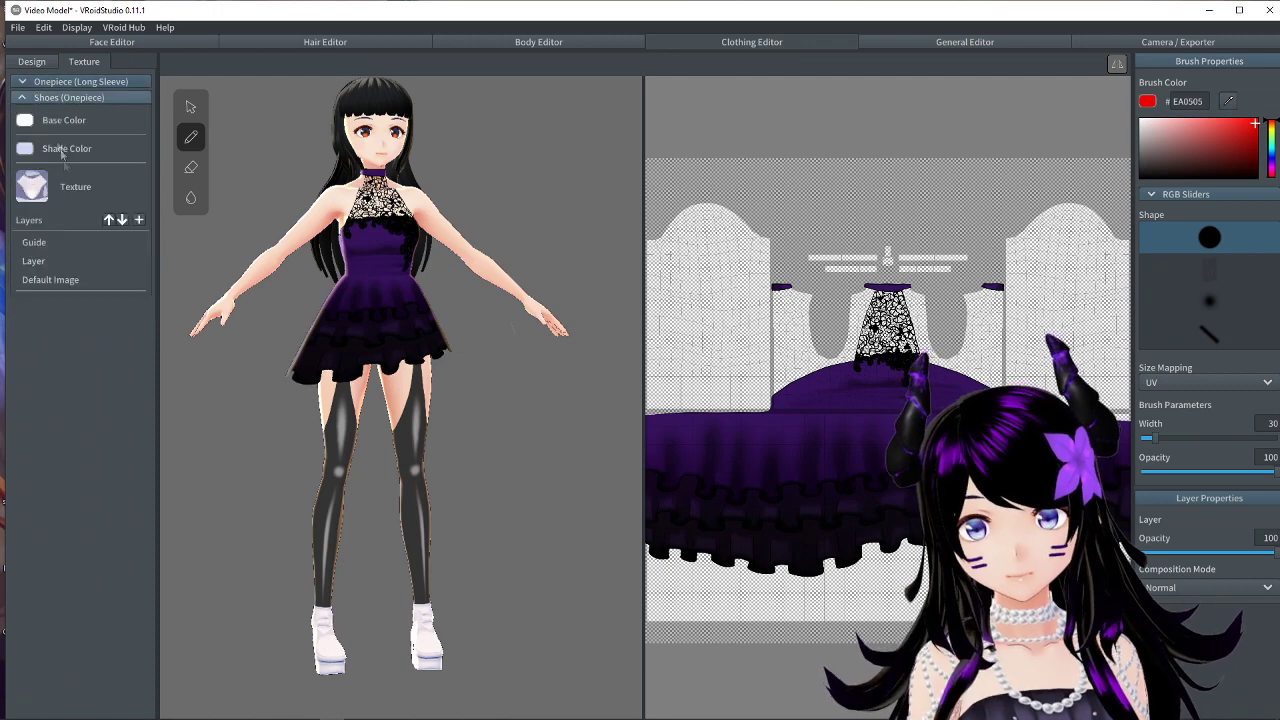
click(54, 264)
right_click(58, 264)
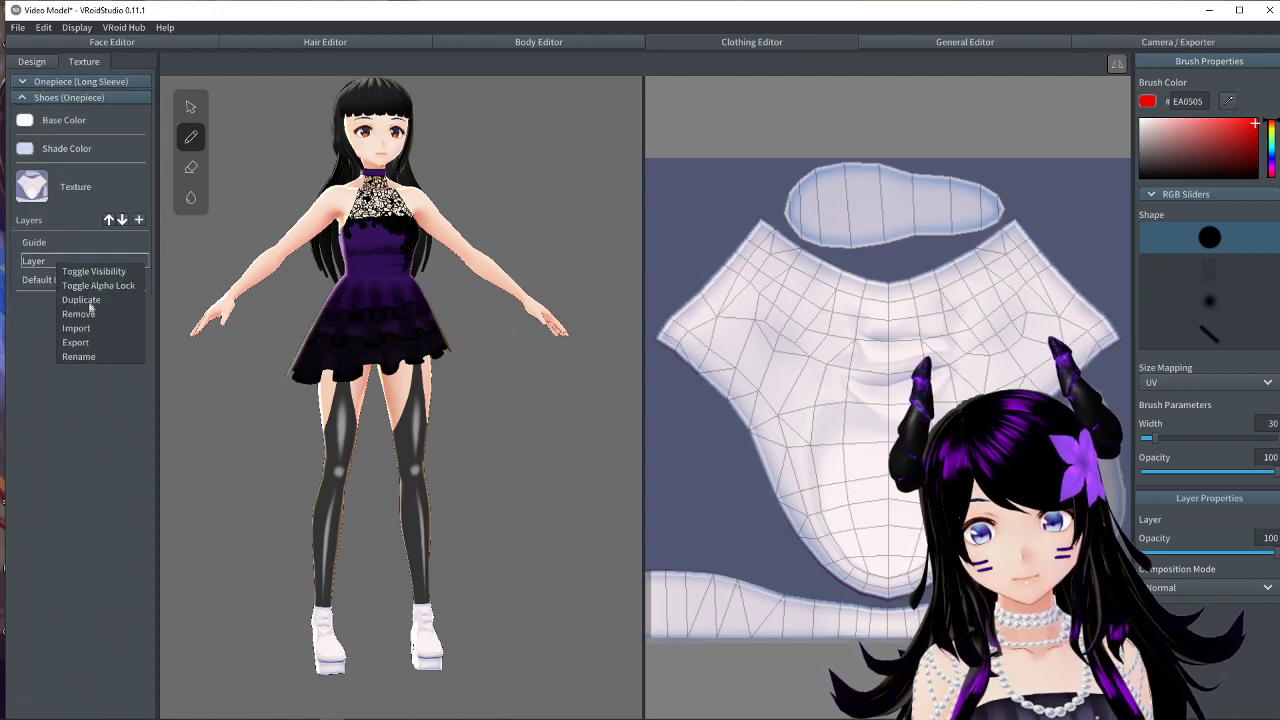
click(86, 329)
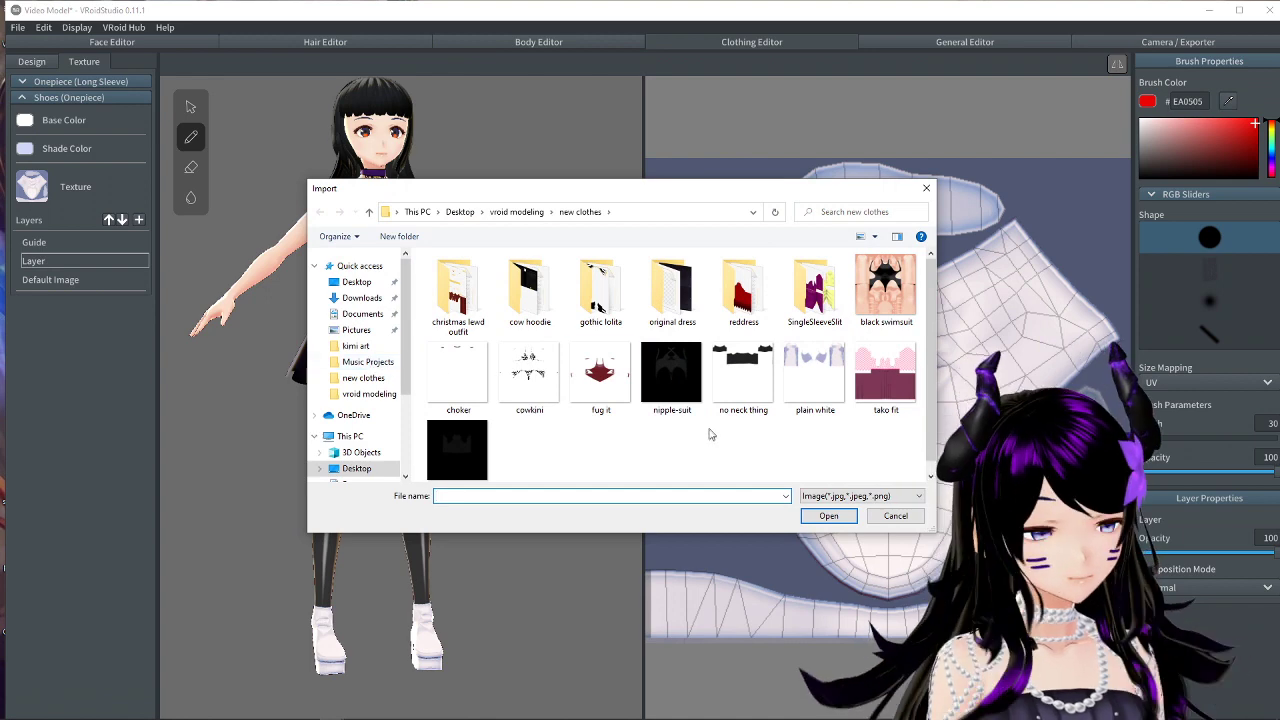
double_click(670, 295)
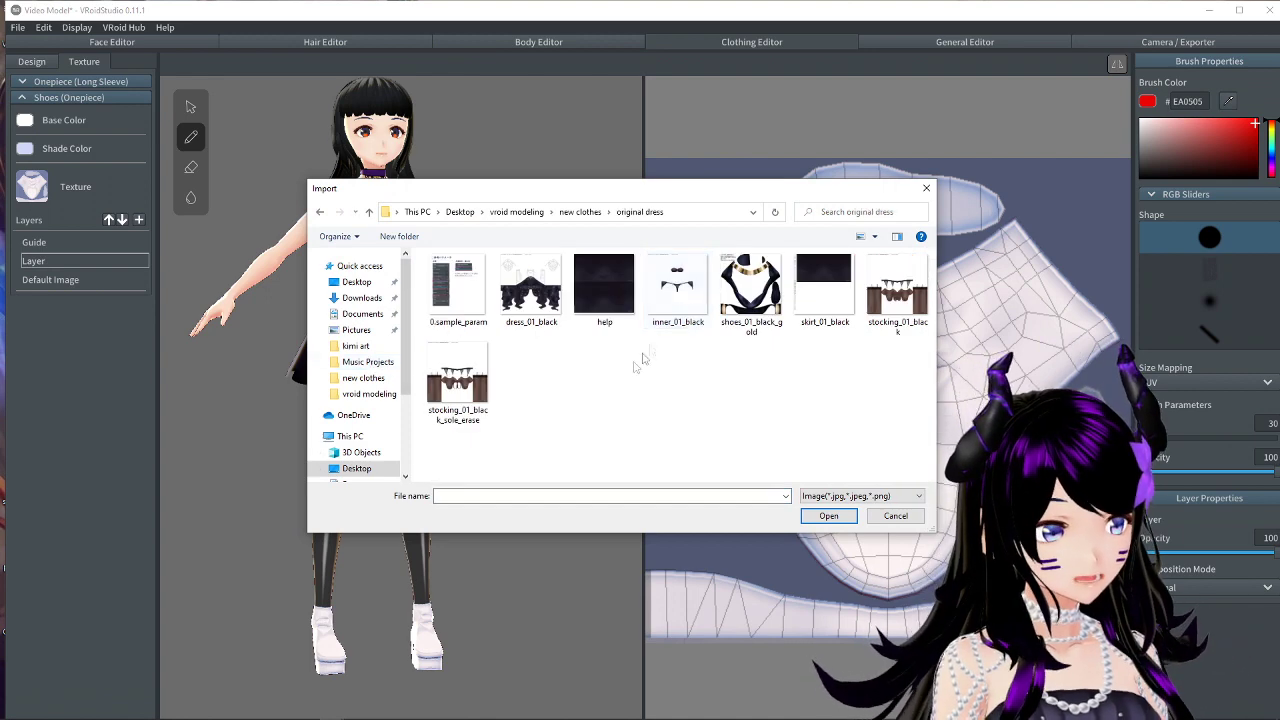
double_click(750, 290)
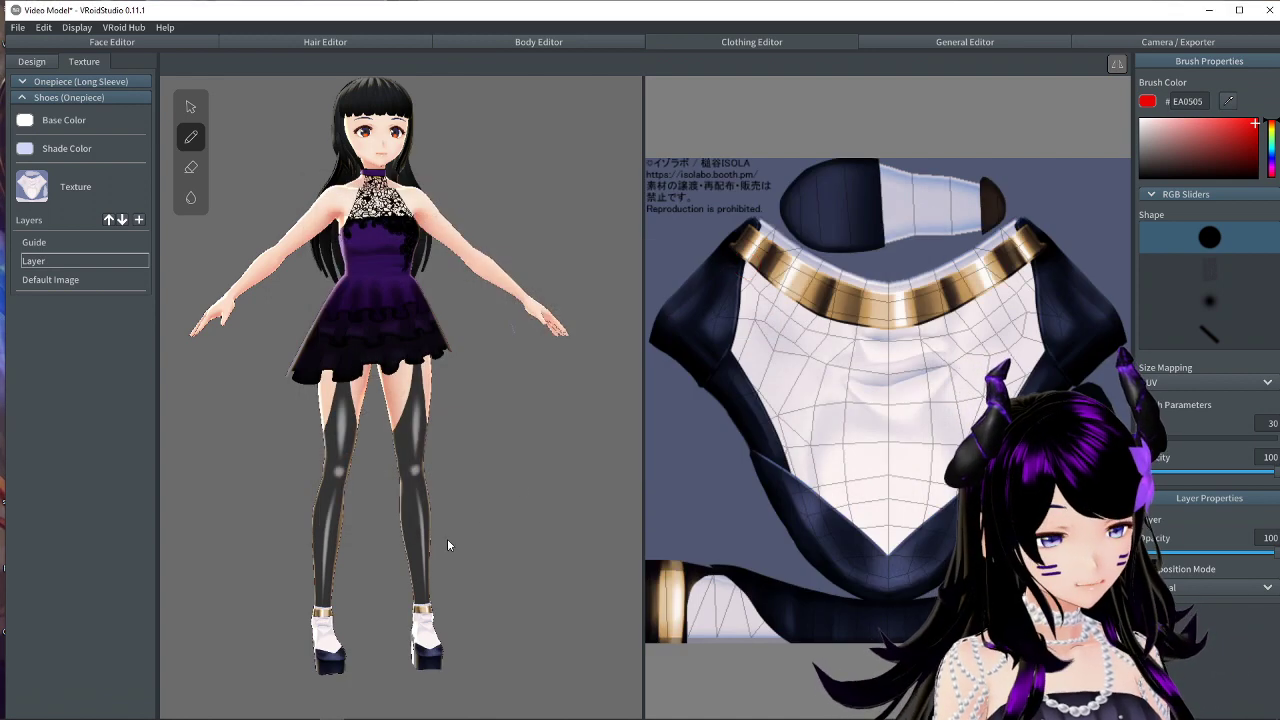
Paint a red EA0505 test spot on the white sole area of the shoe texture and check it on the model from the side.
scroll(825, 459, down, 2)
right_drag(452, 596, 560, 596)
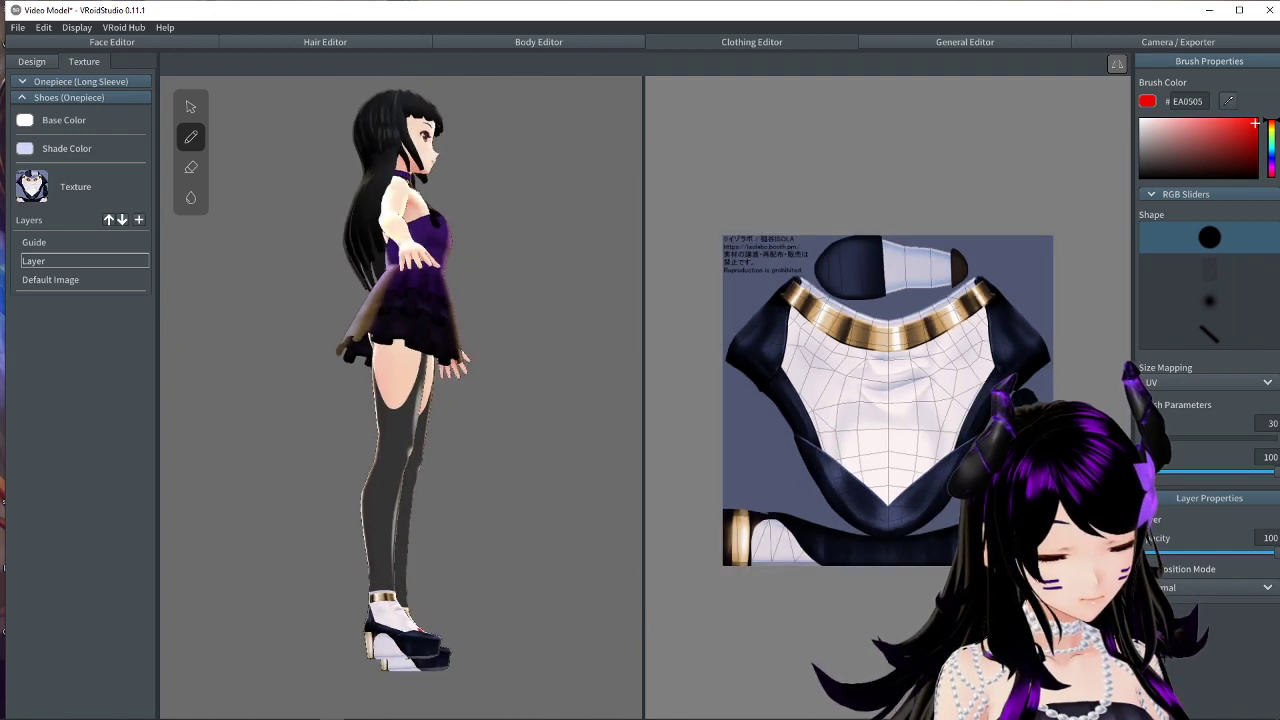
drag(769, 537, 769, 558)
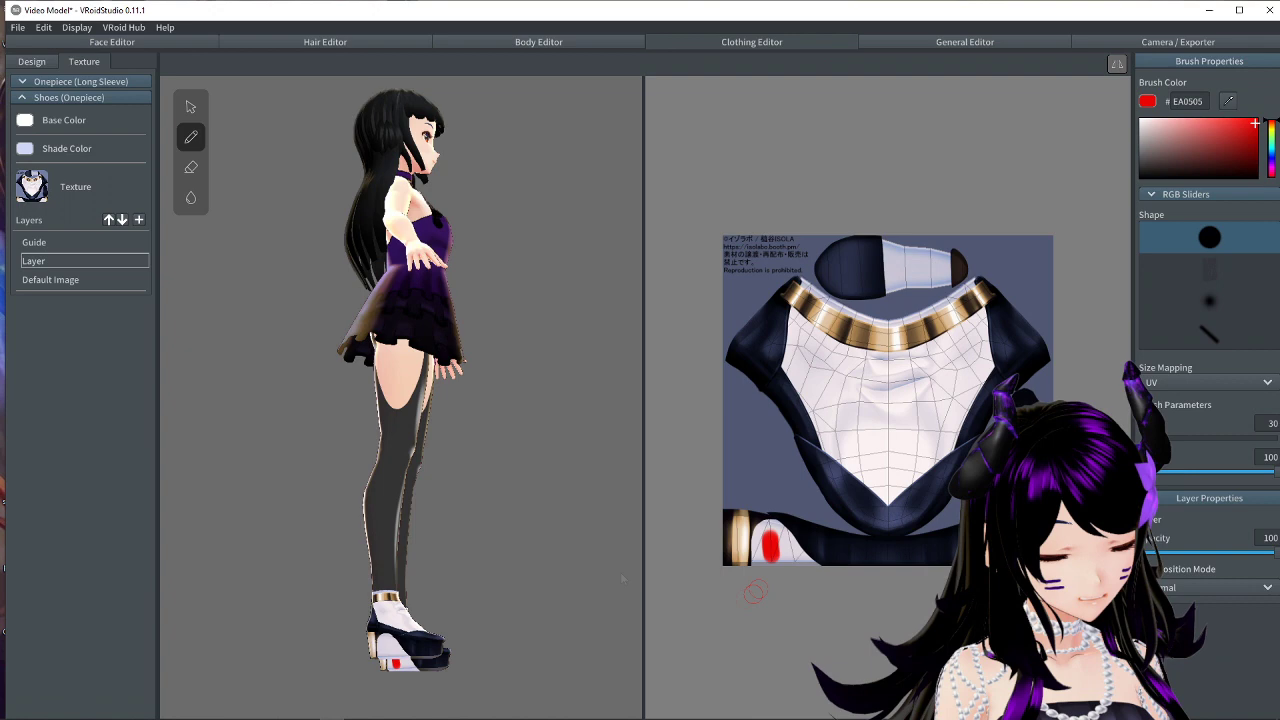
click(192, 168)
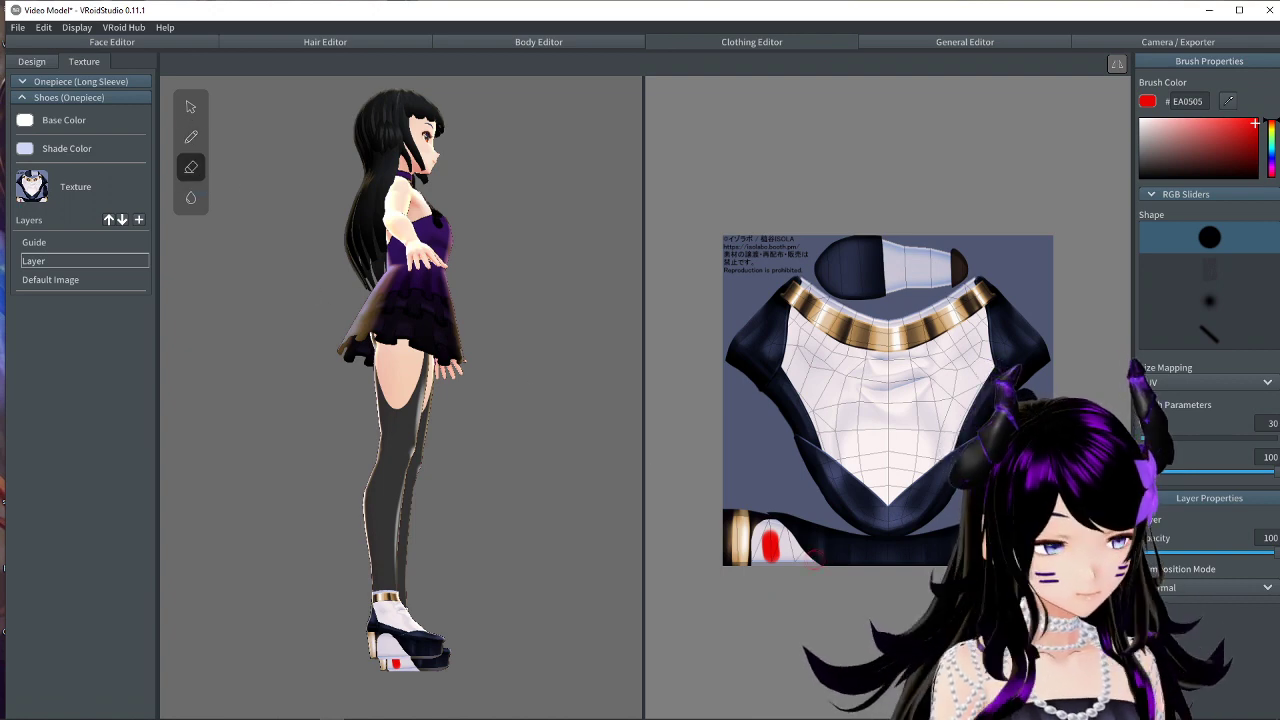
drag(485, 576, 454, 580)
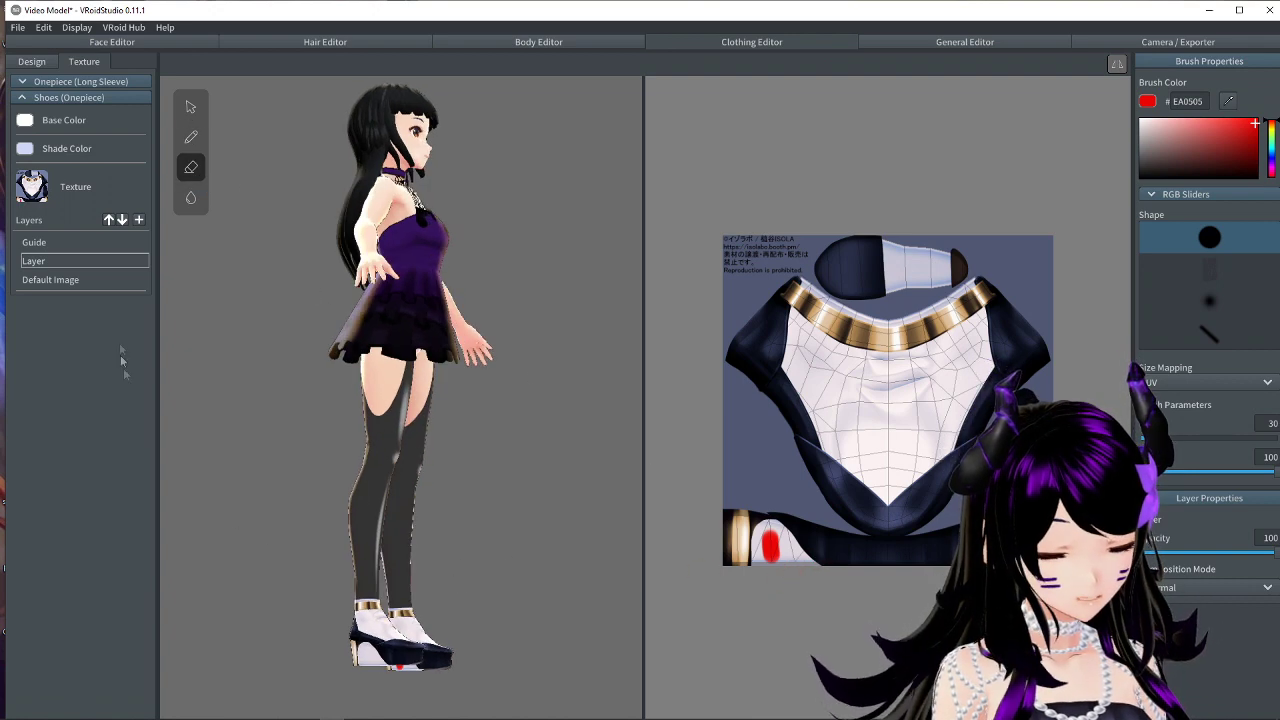
Examine the retextured shoes on the model in the design view, from the front and from behind.
click(31, 61)
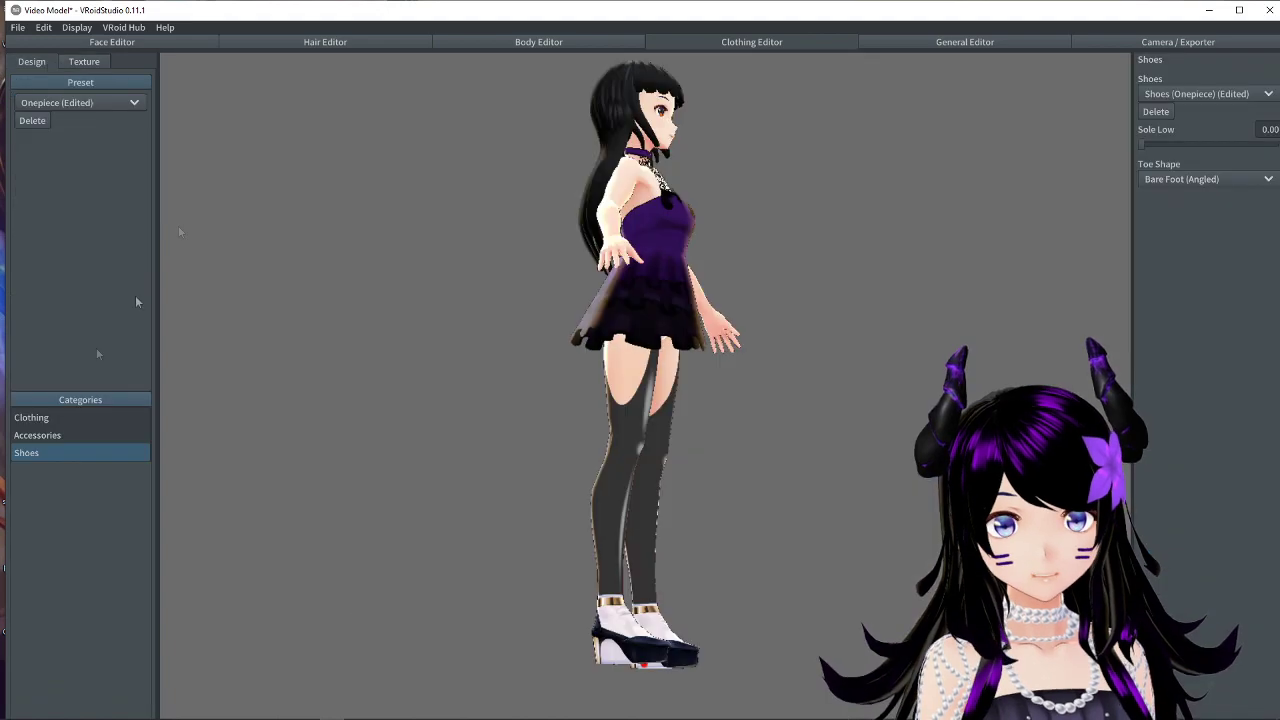
drag(430, 650, 597, 677)
scroll(620, 650, up, 5)
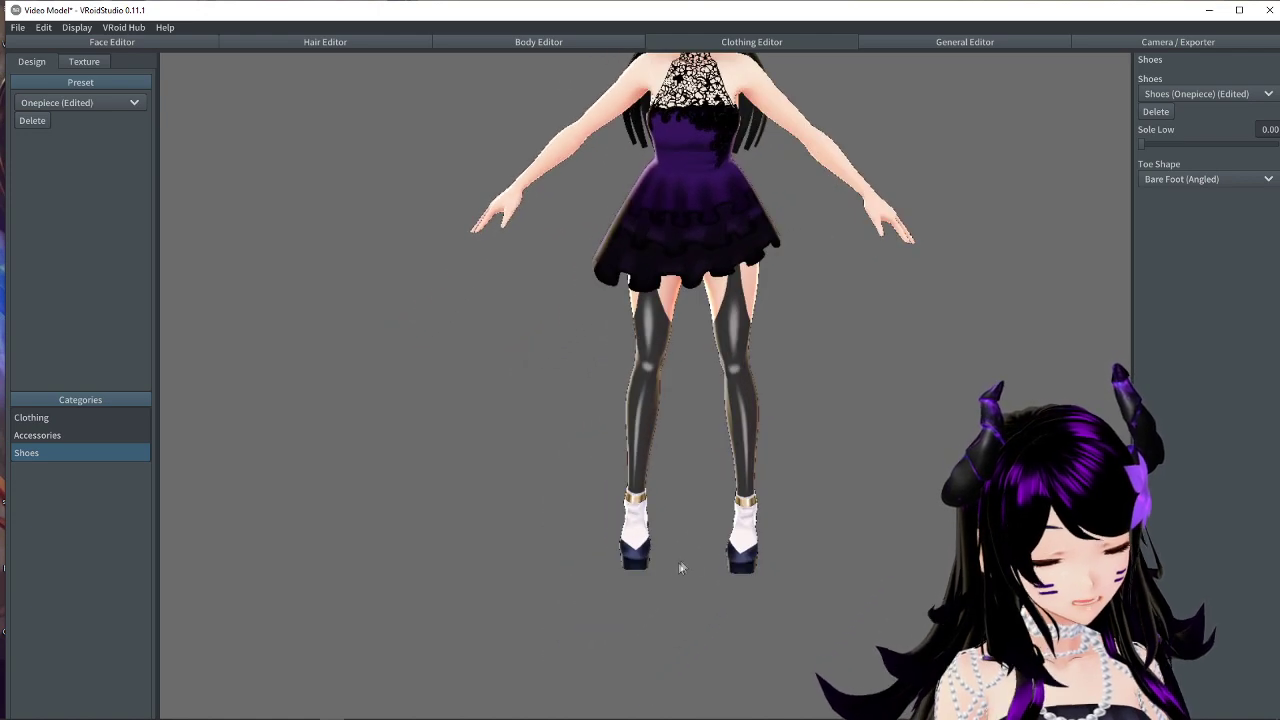
drag(680, 567, 749, 543)
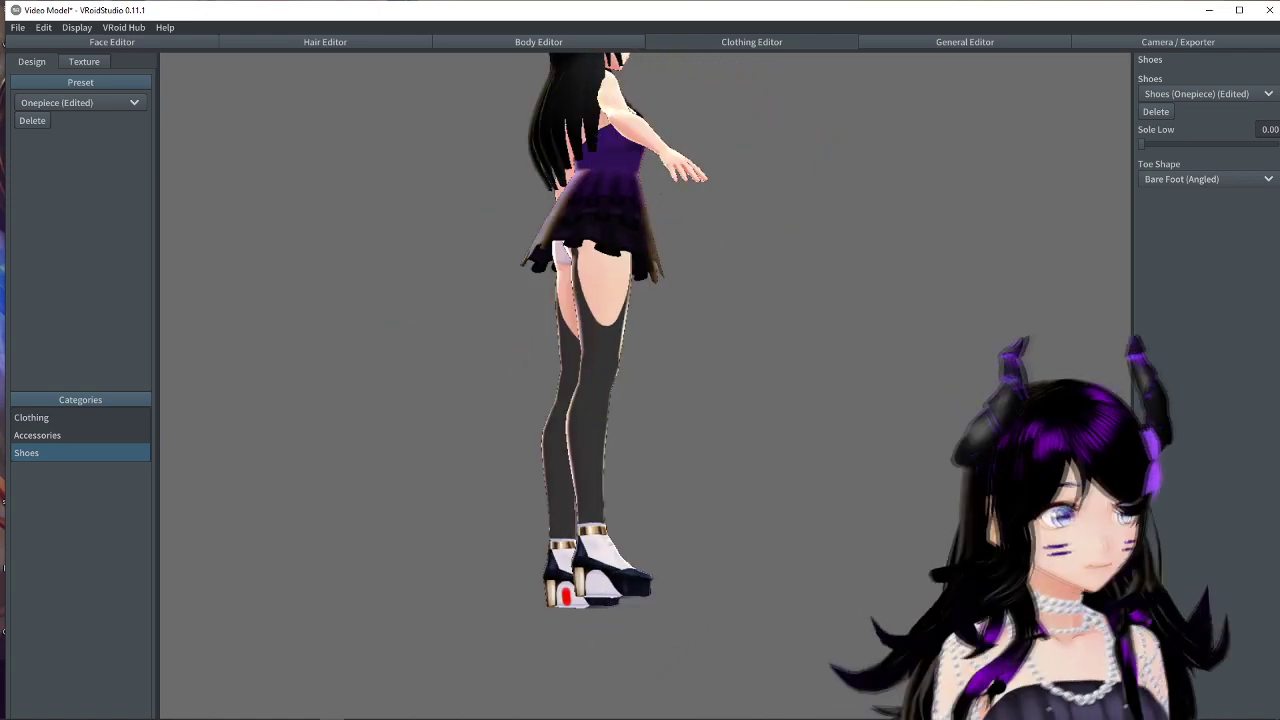
Switch the shoes to Pumps and import shoes_01_black_gold into the Layer of the Pumps texture.
click(1195, 95)
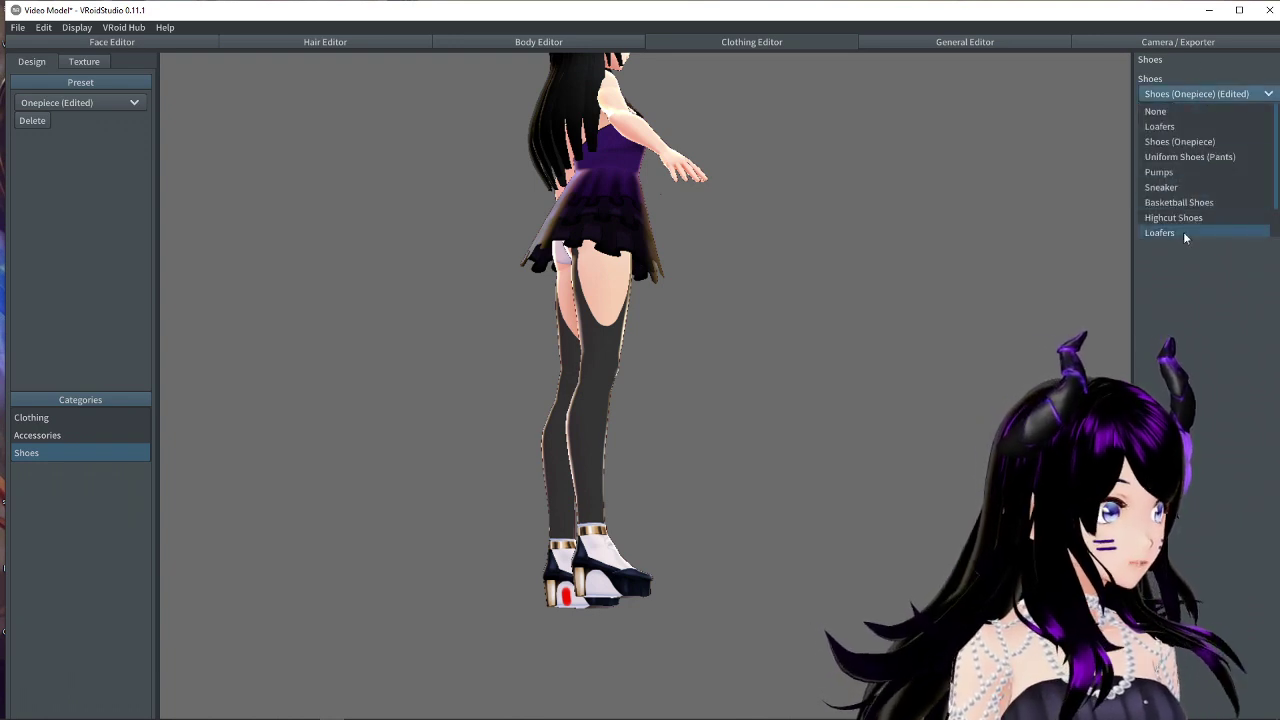
click(1180, 172)
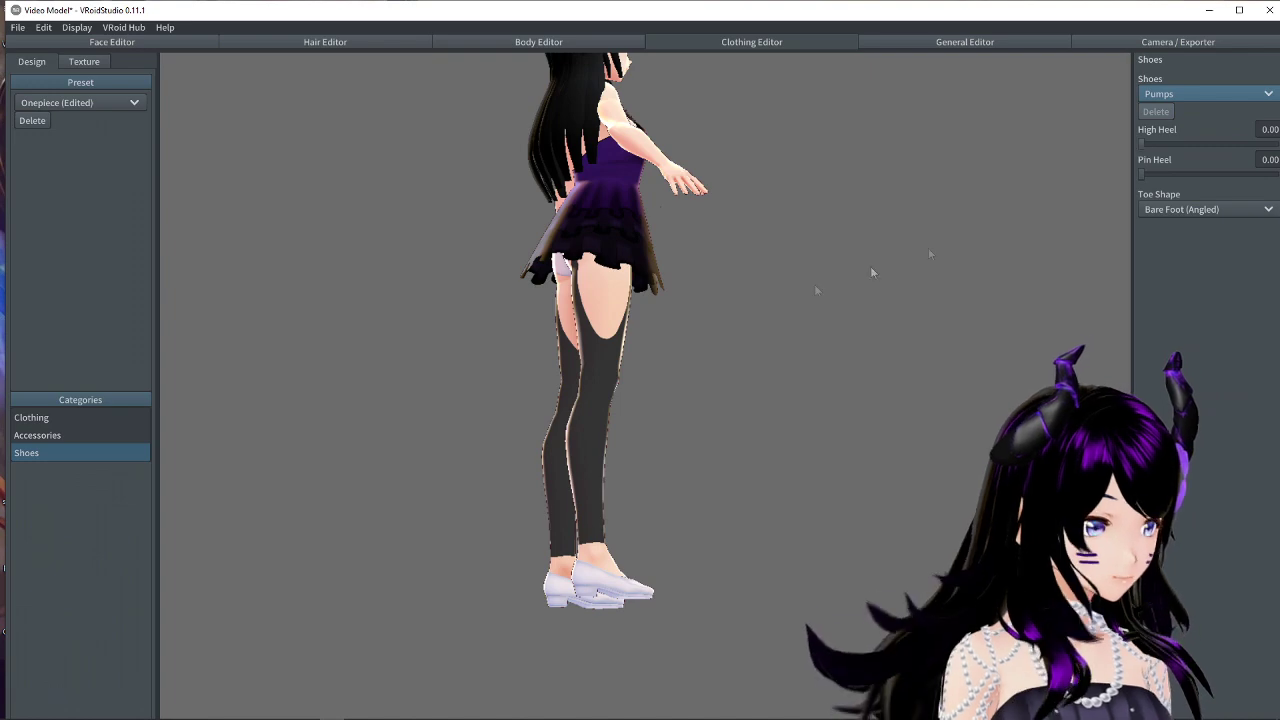
click(84, 61)
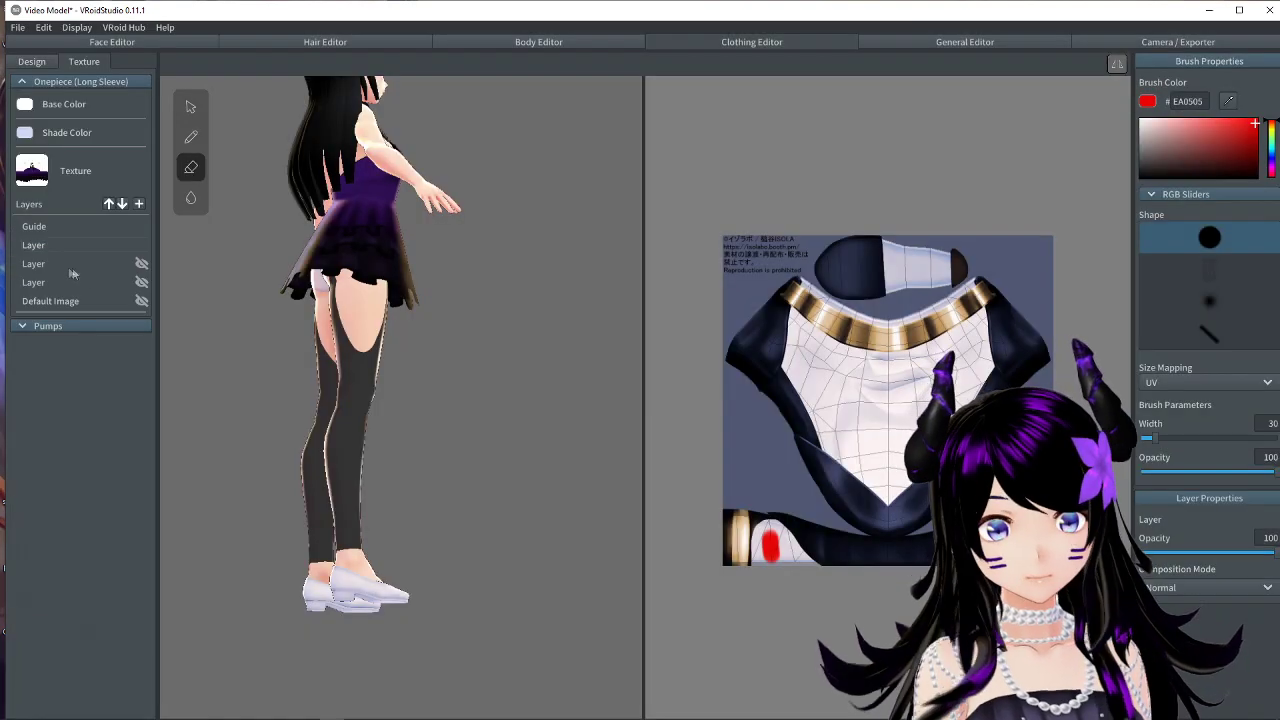
click(60, 245)
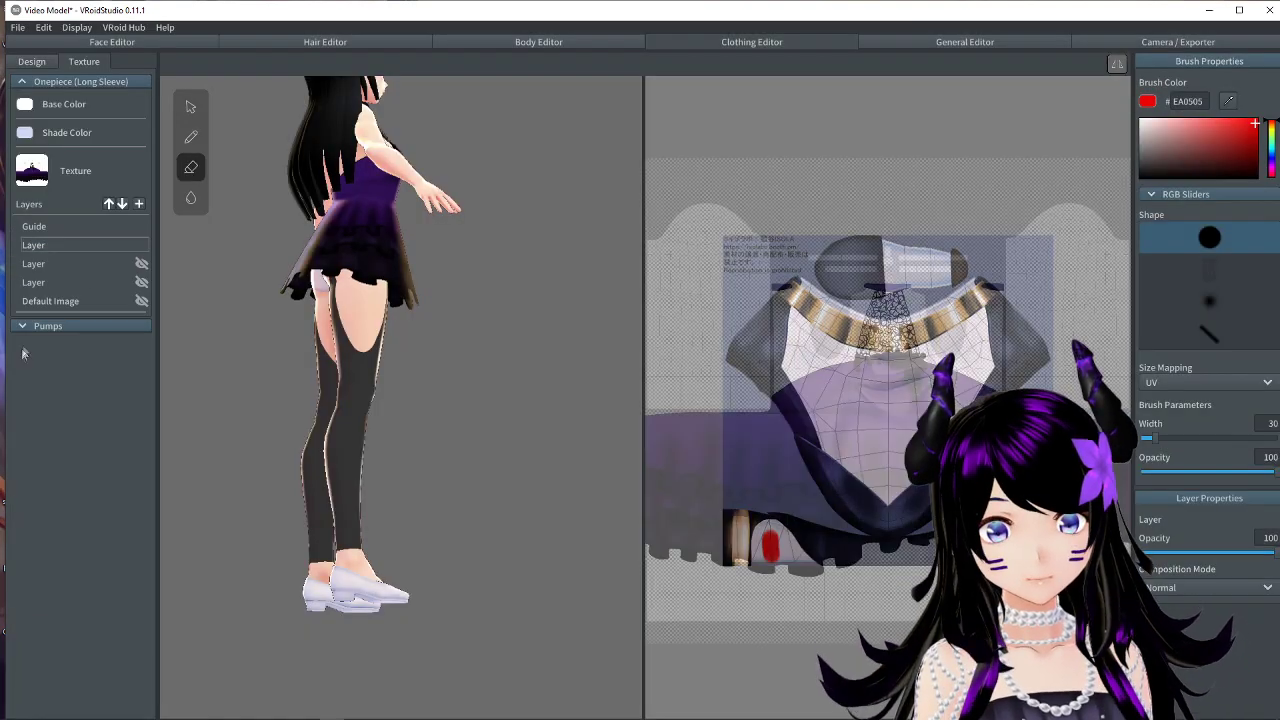
click(35, 328)
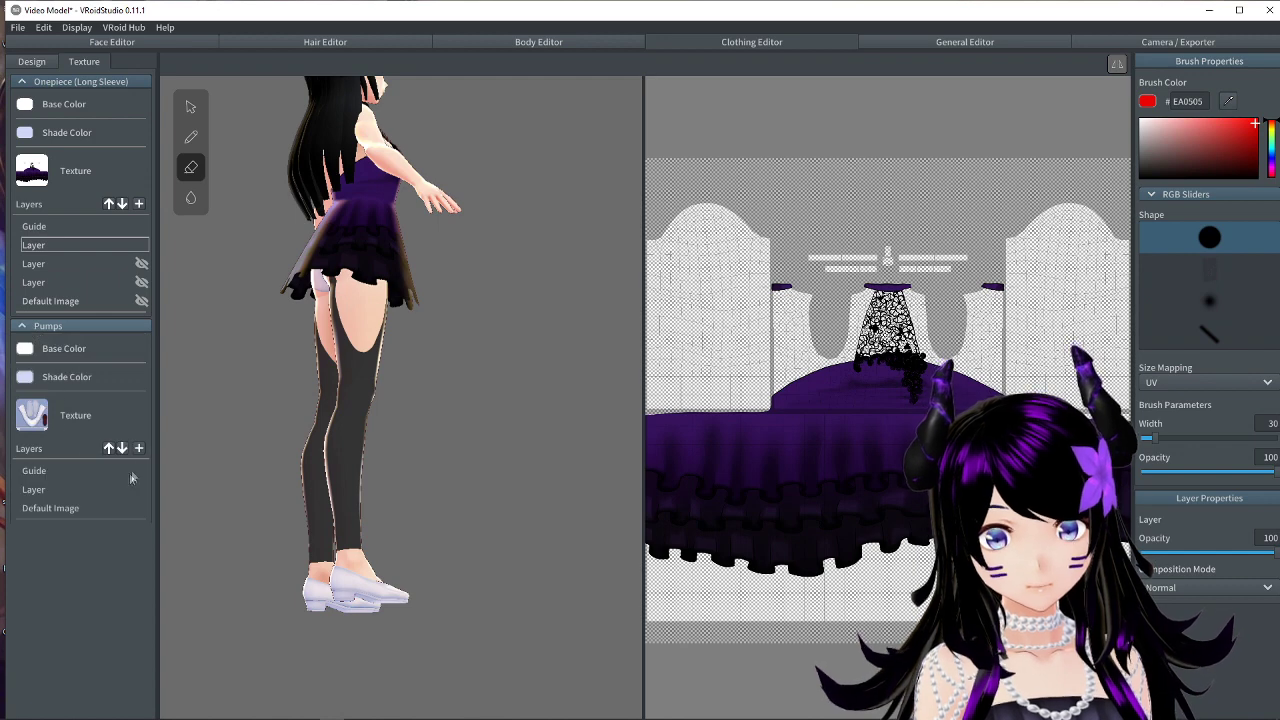
click(47, 490)
right_click(59, 494)
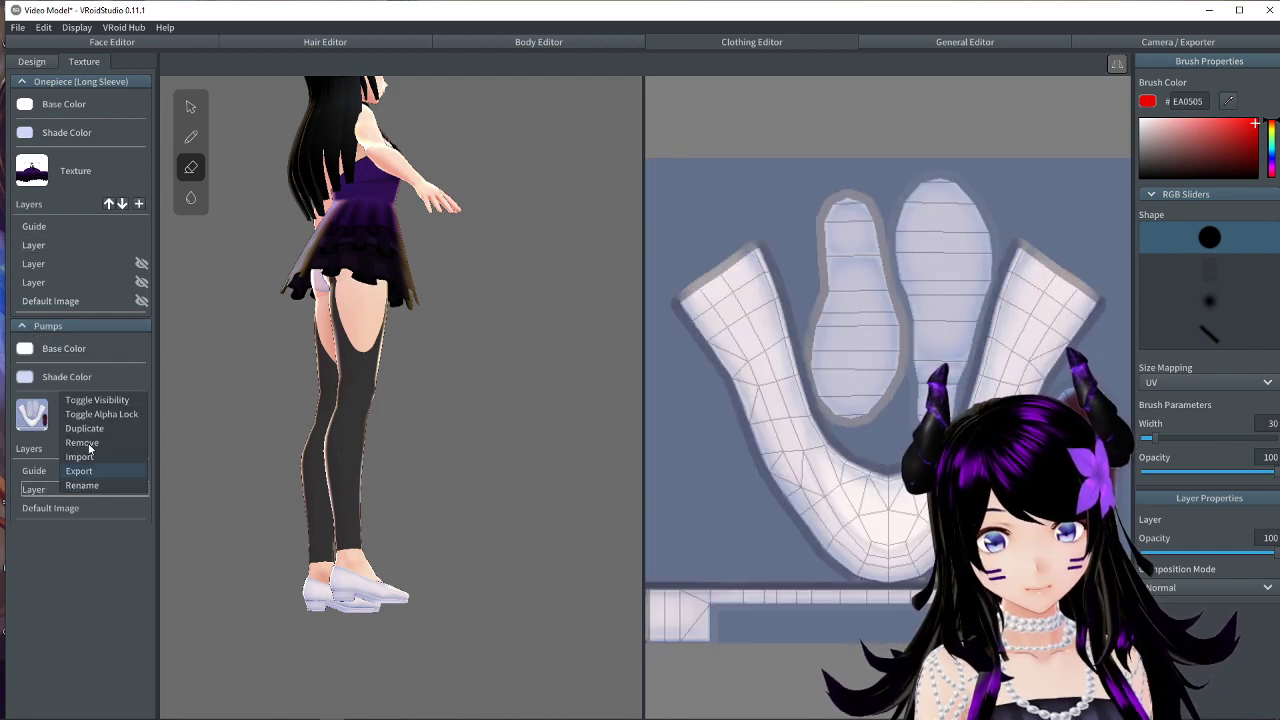
click(79, 456)
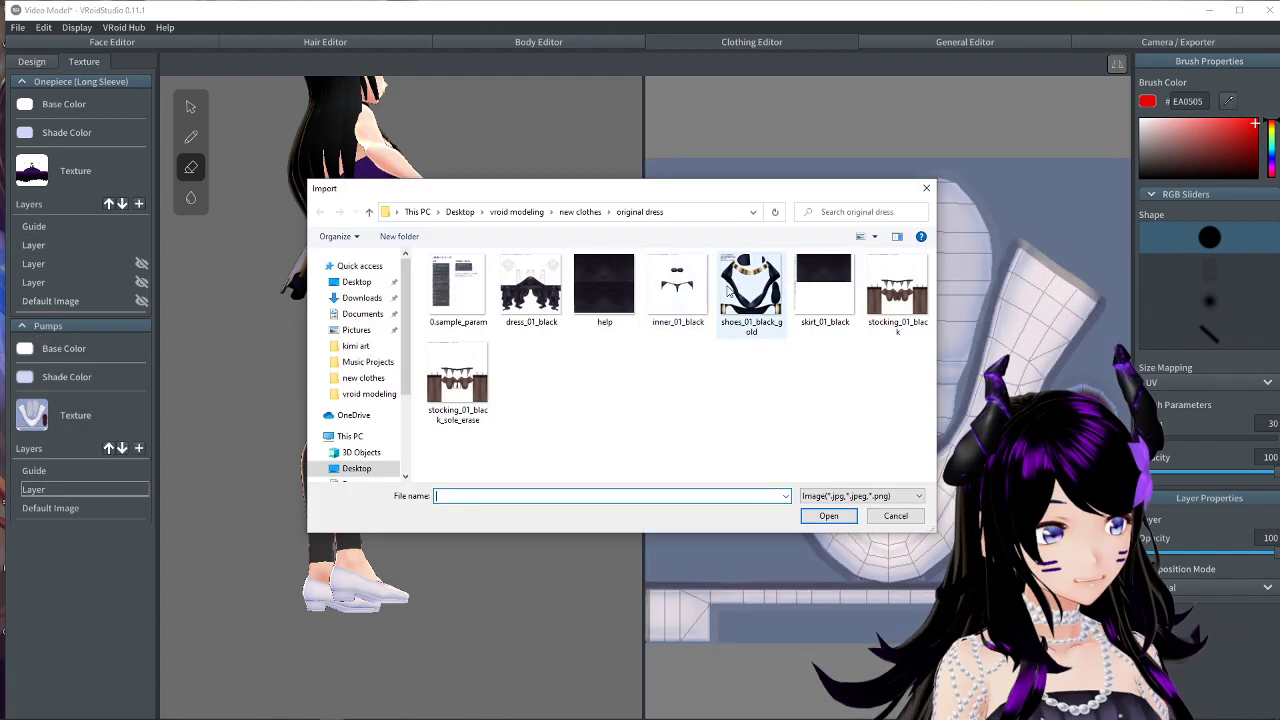
double_click(735, 290)
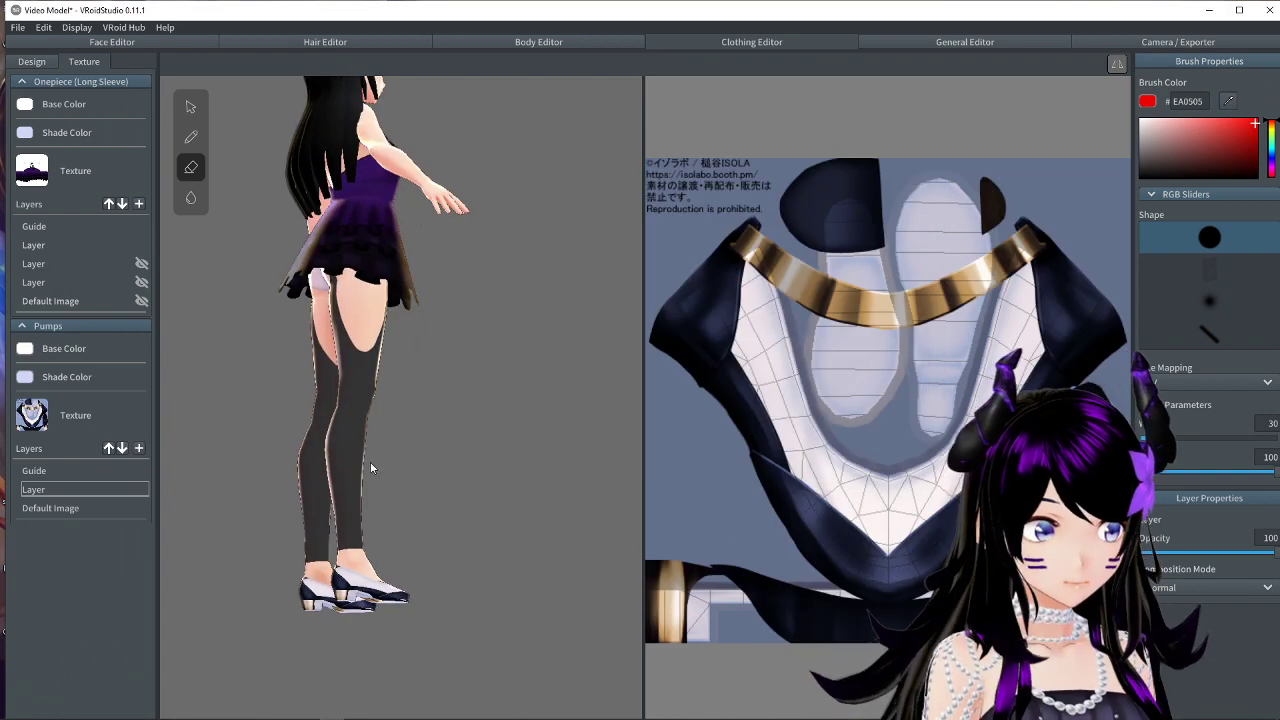
Try Uniform Shoes (Pants) on the model, and set the shoes back to the unedited Shoes (Onepiece).
click(31, 61)
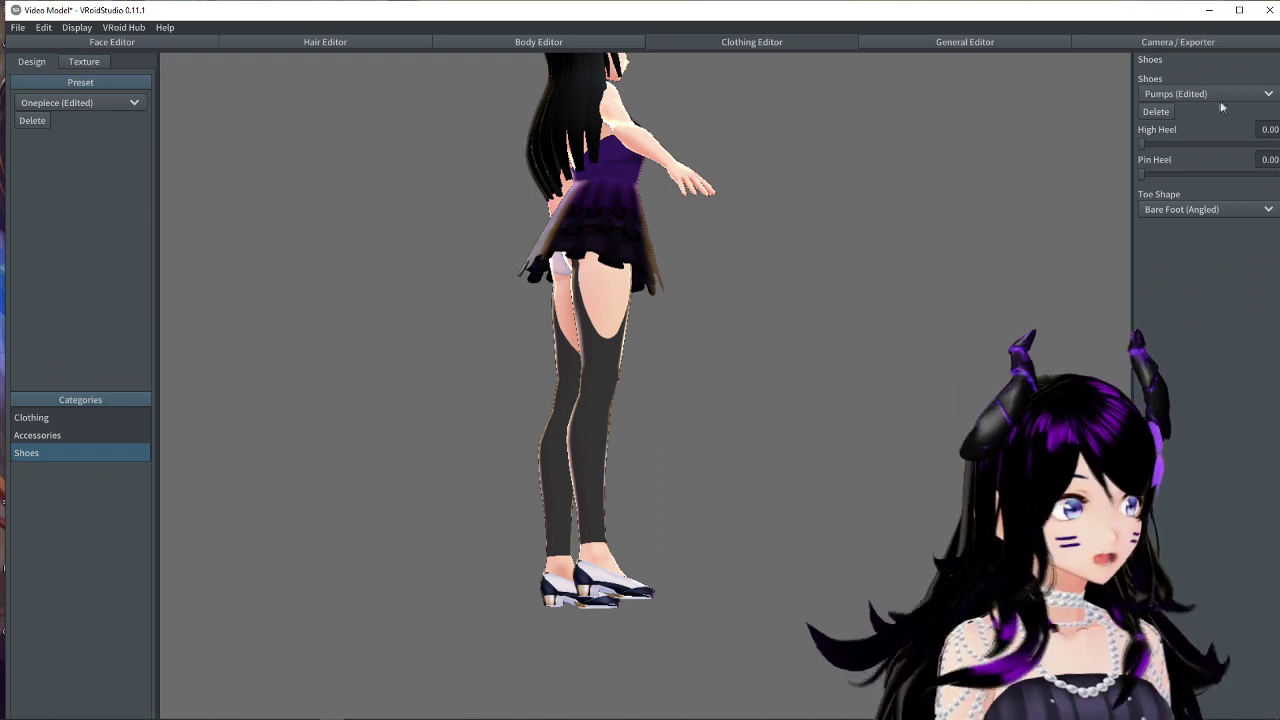
click(1212, 95)
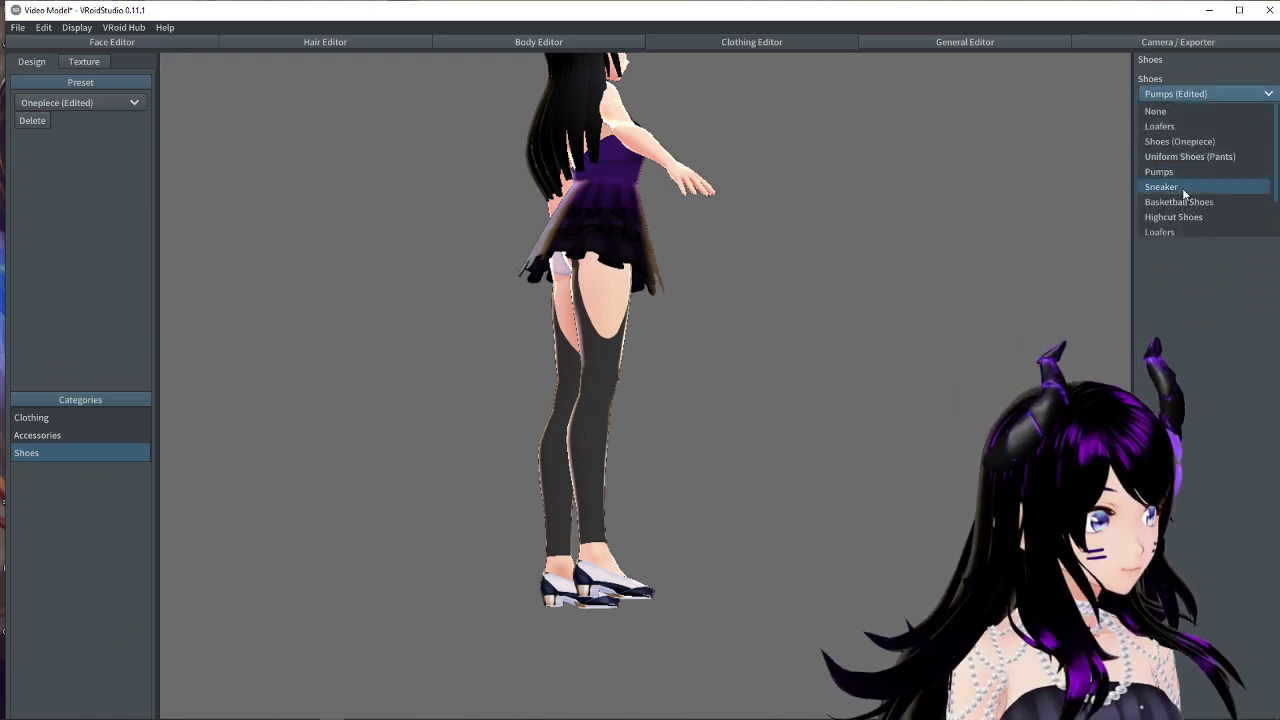
click(1183, 158)
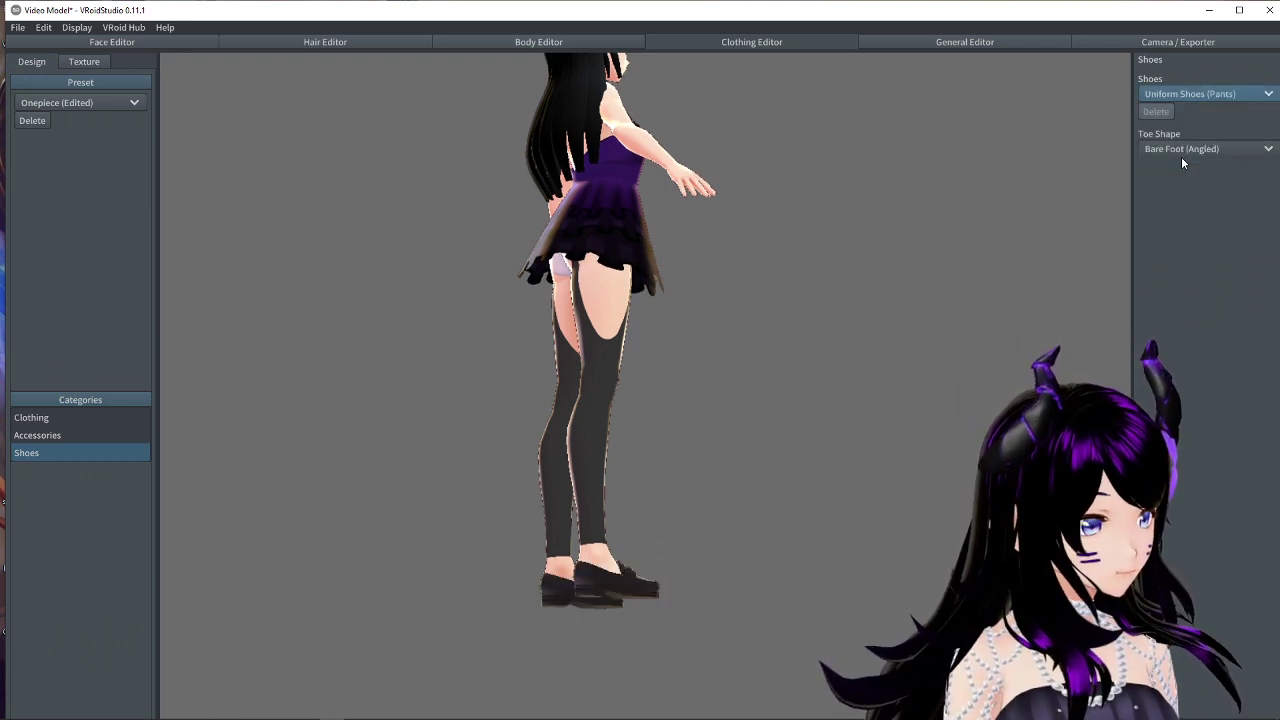
click(1193, 96)
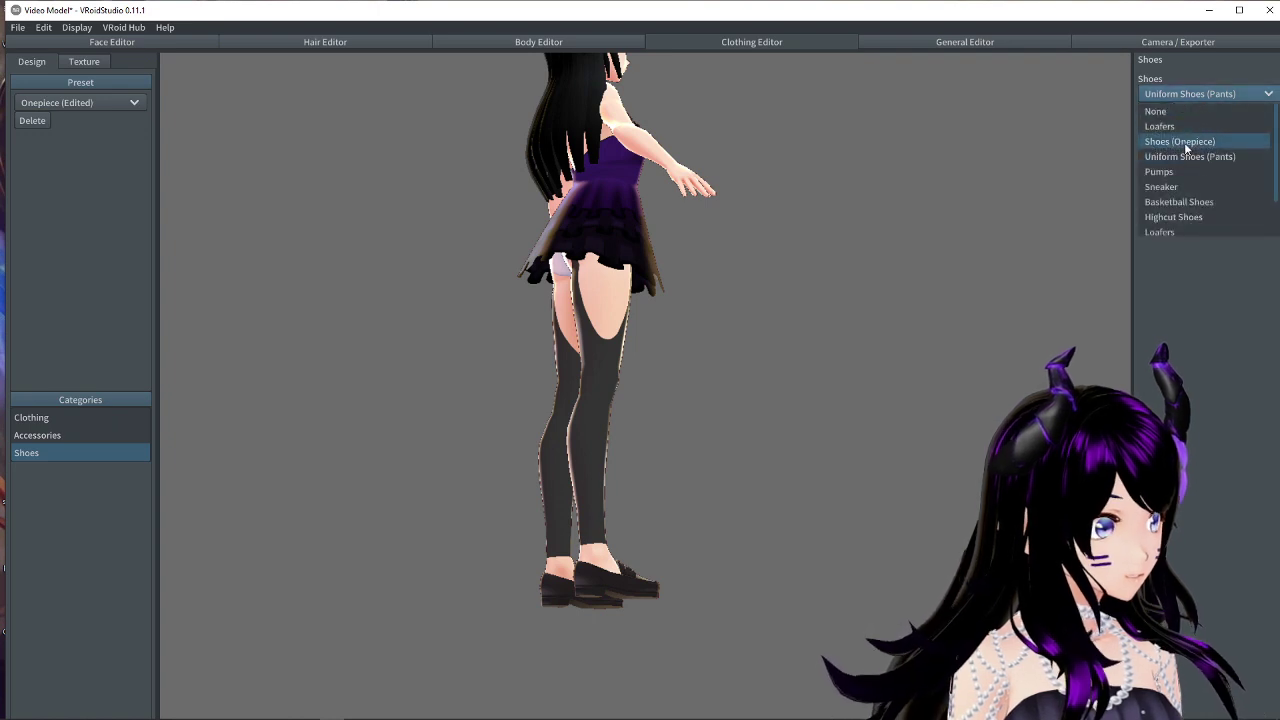
click(1175, 141)
click(1194, 97)
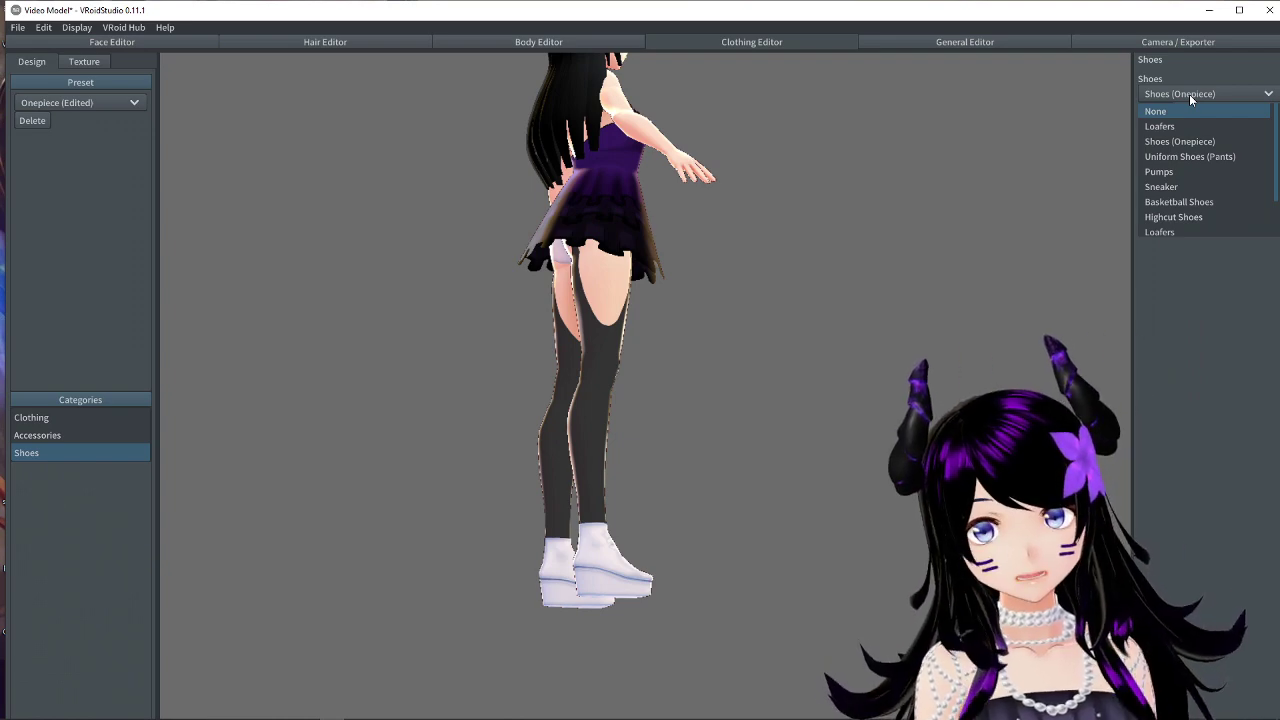
click(1192, 99)
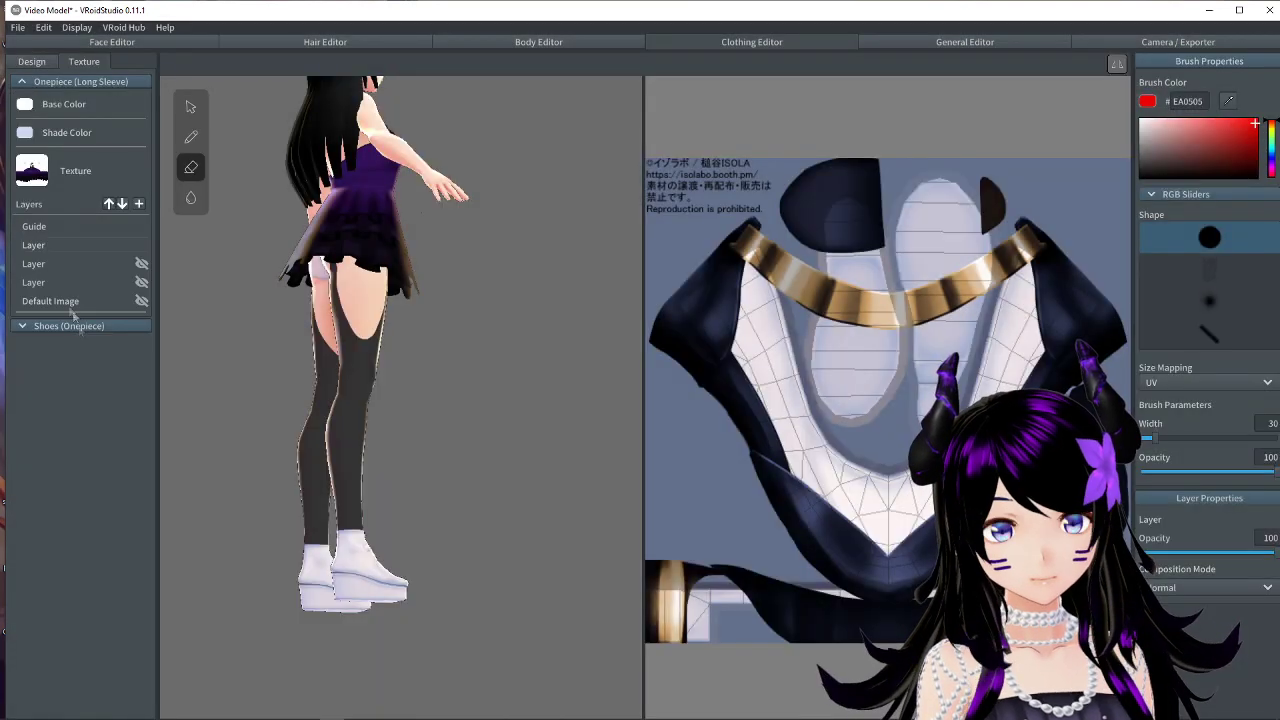
Import shoes_01_black_gold into the Layer of the Shoes (Onepiece) texture, keeping only one Layer between Guide and Default Image.
click(47, 327)
click(60, 489)
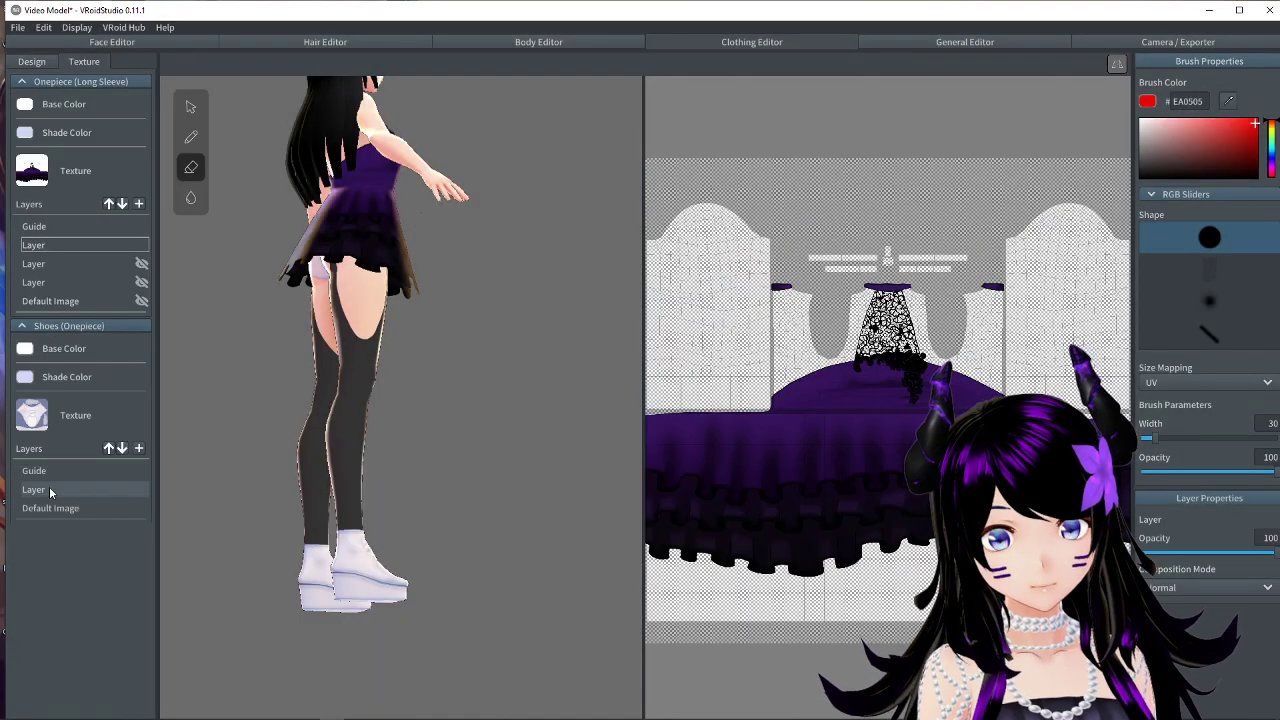
click(138, 448)
right_click(48, 491)
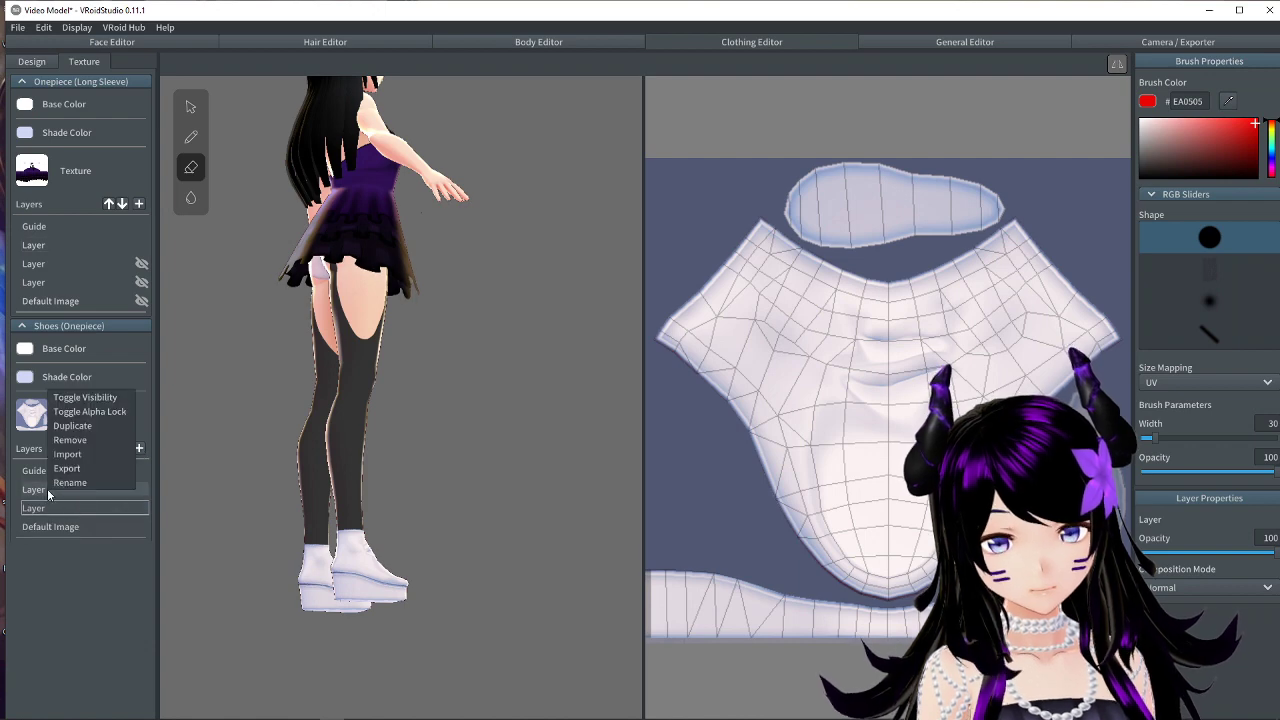
click(72, 449)
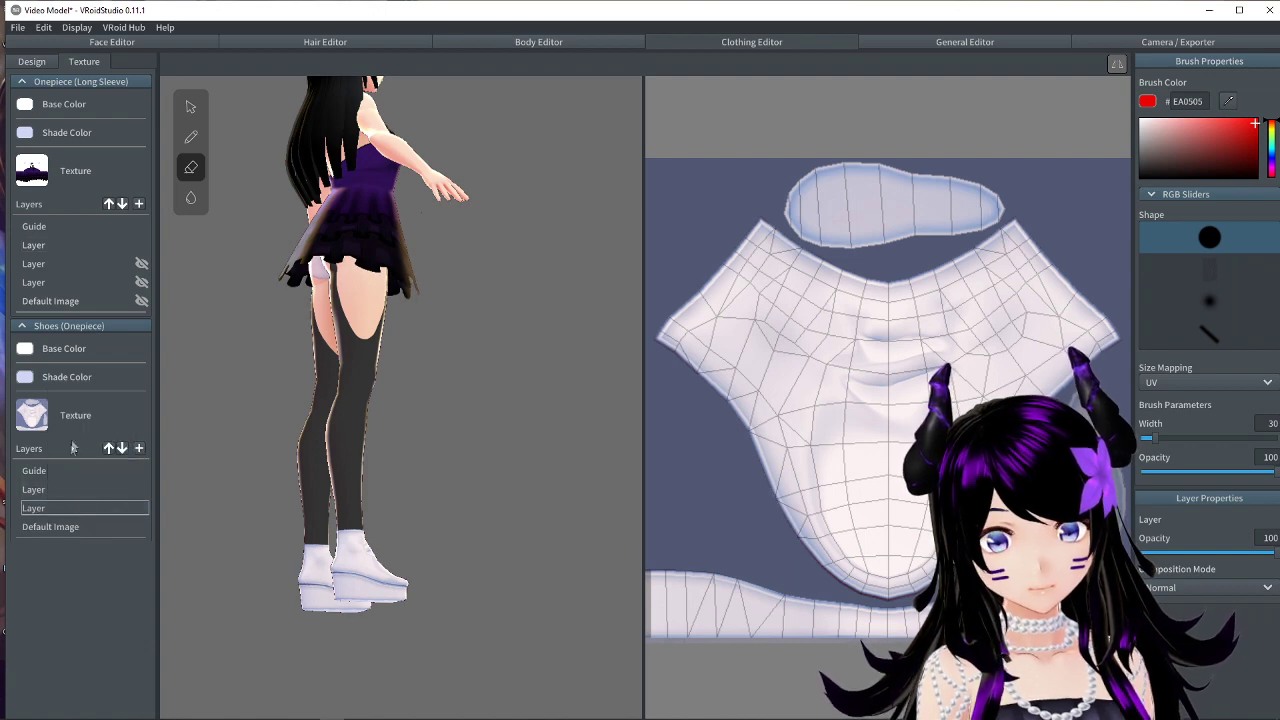
right_click(43, 489)
click(60, 452)
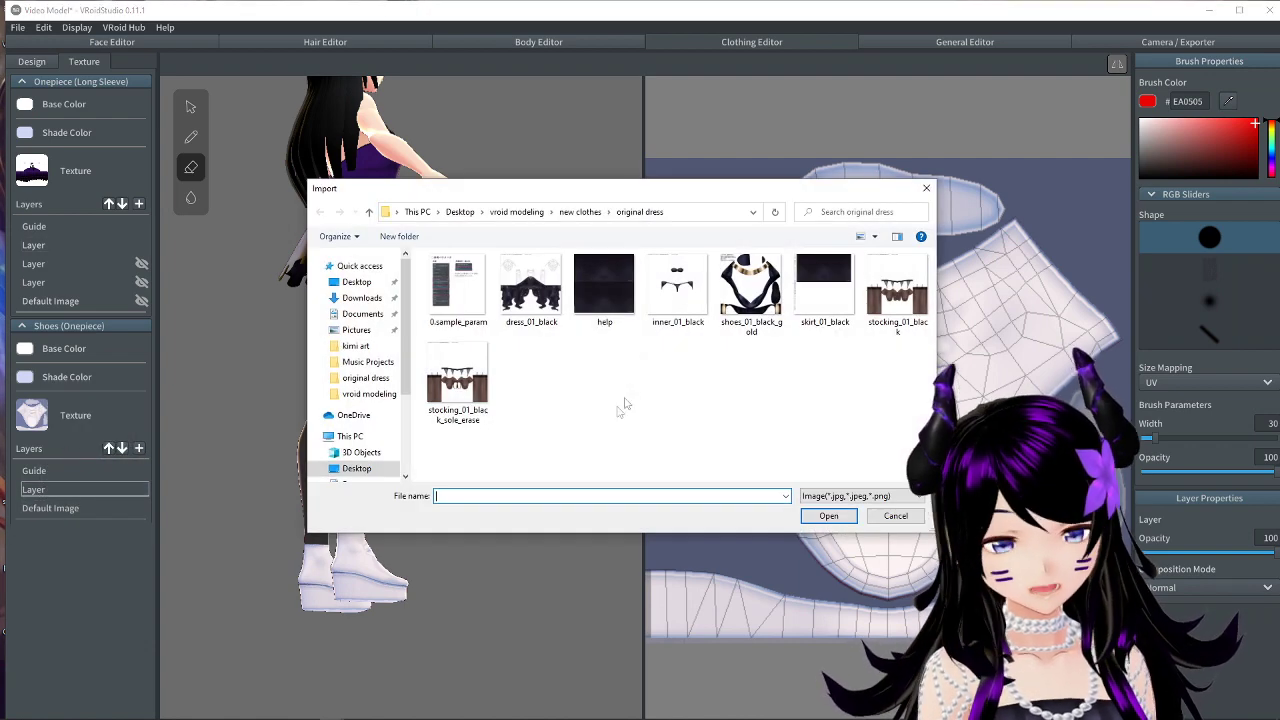
double_click(750, 290)
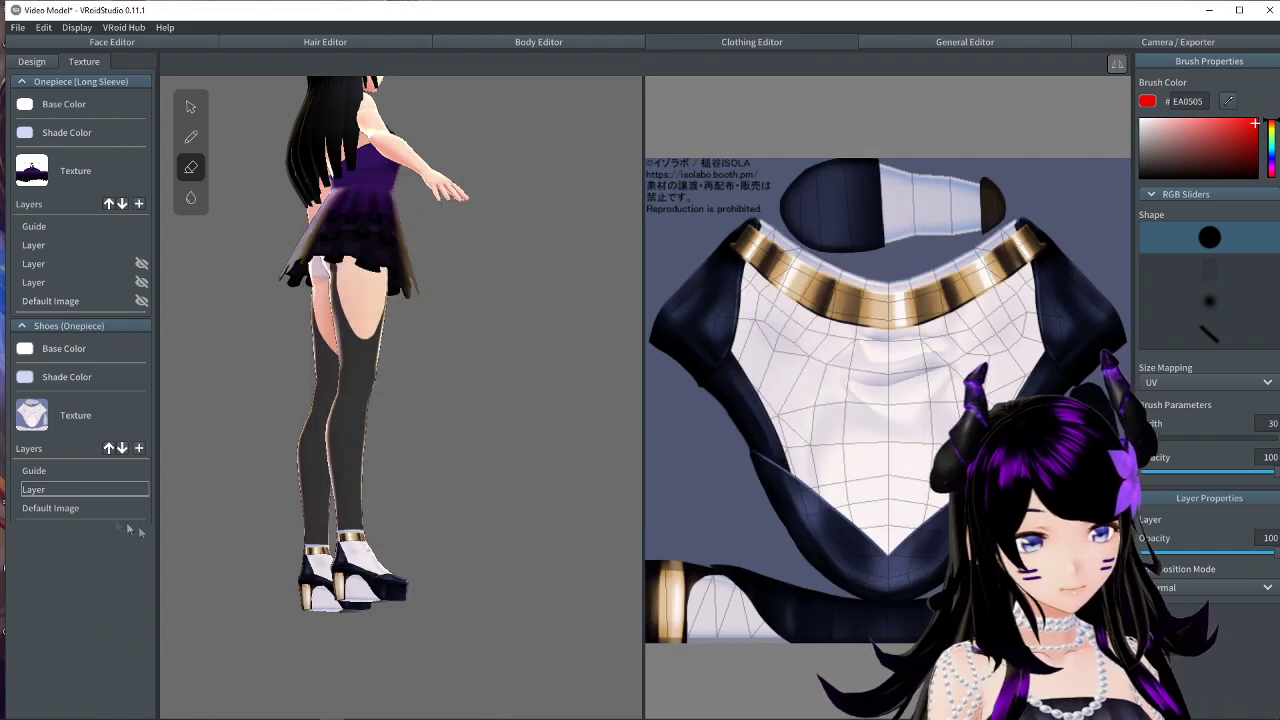
Hide the Default Image layer of the Shoes (Onepiece) texture.
click(69, 507)
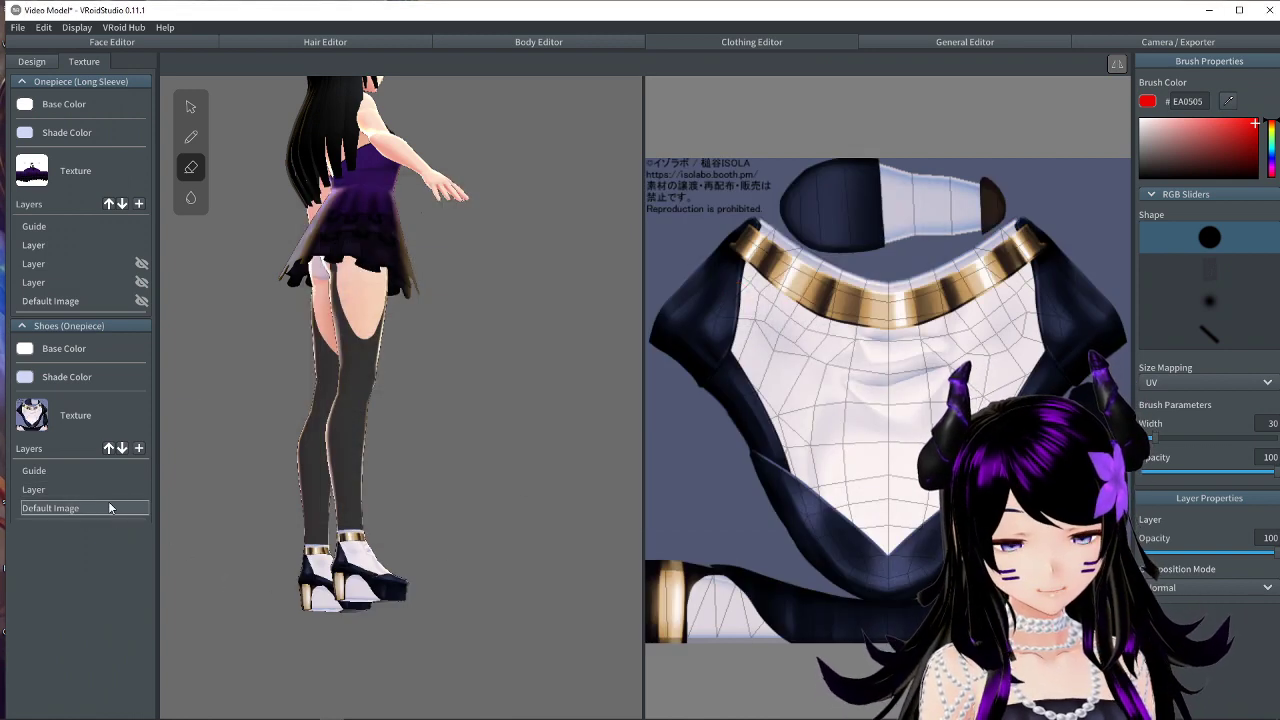
right_click(112, 508)
click(144, 406)
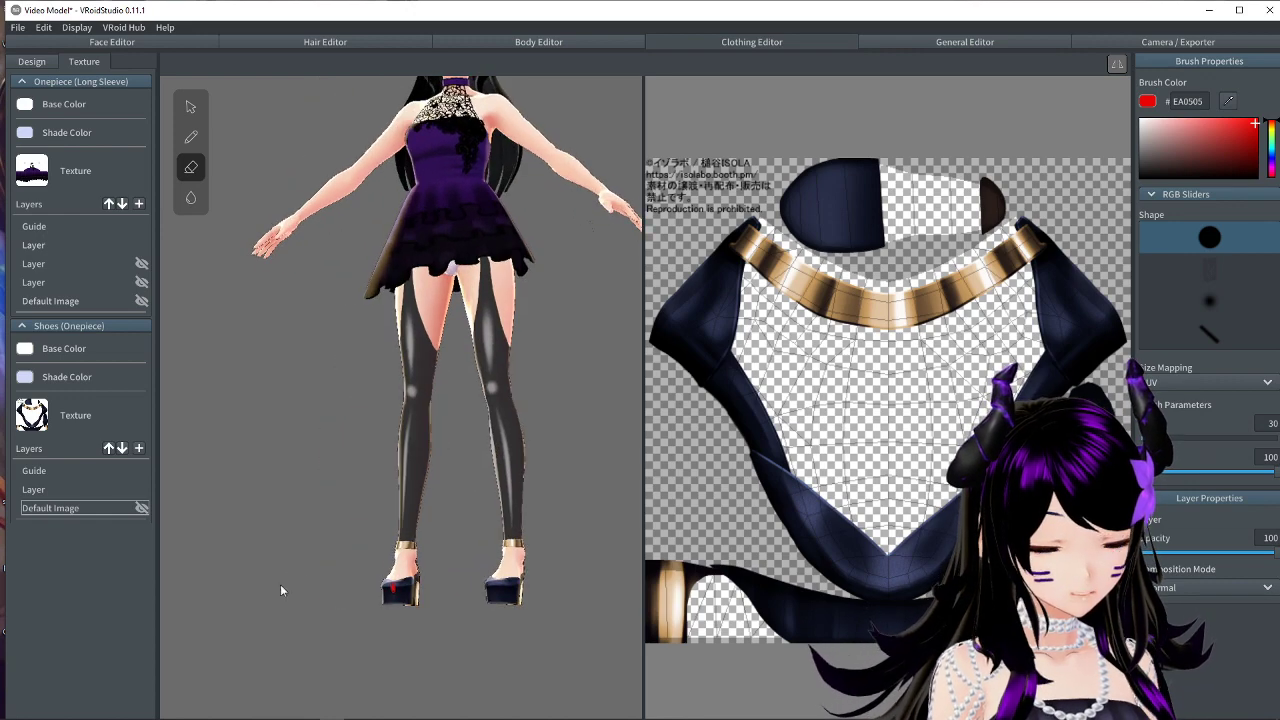
Examine the full model with the dress, stockings and black-and-gold shoes from the front and at an angle from both sides.
right_drag(426, 468, 375, 525)
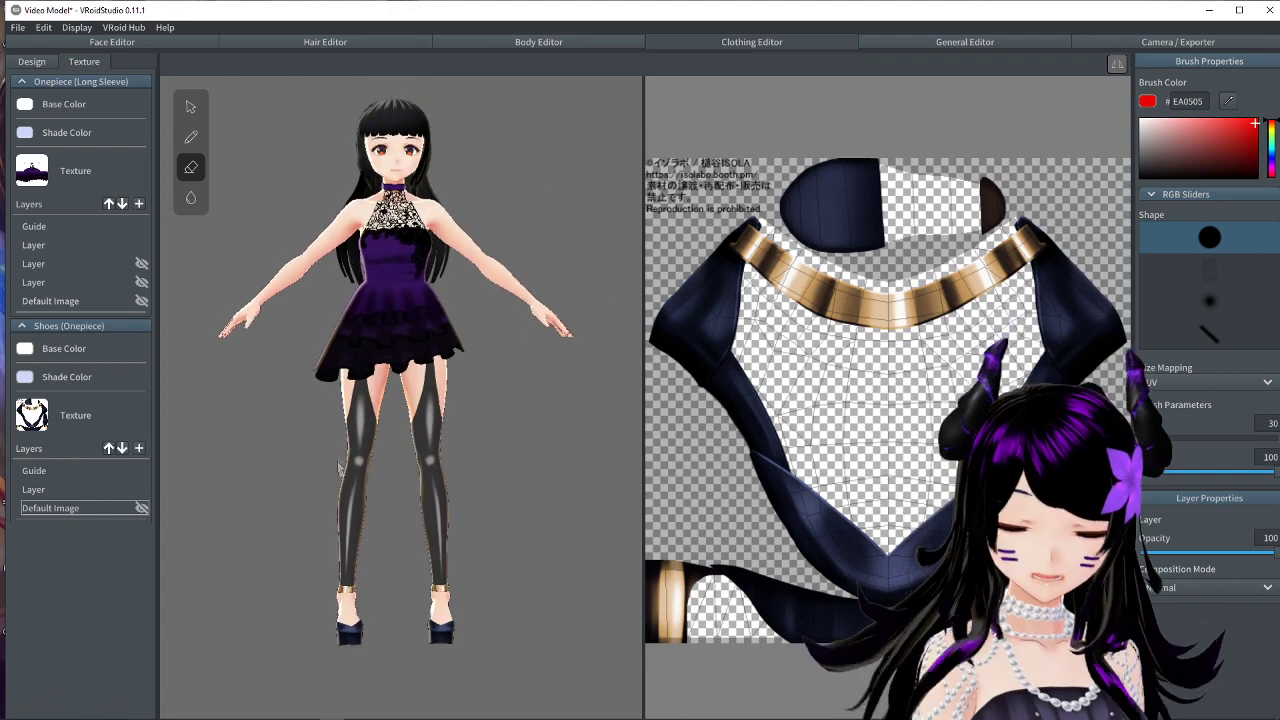
drag(394, 376, 388, 282)
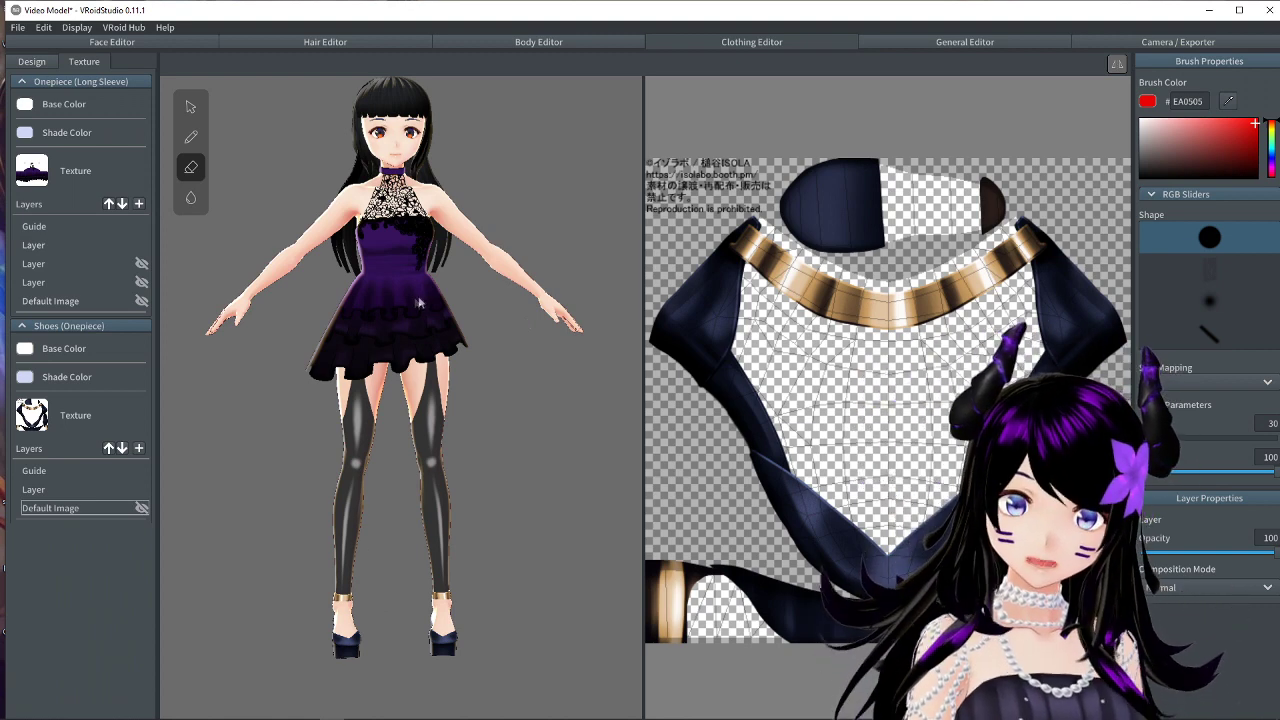
right_drag(412, 306, 385, 306)
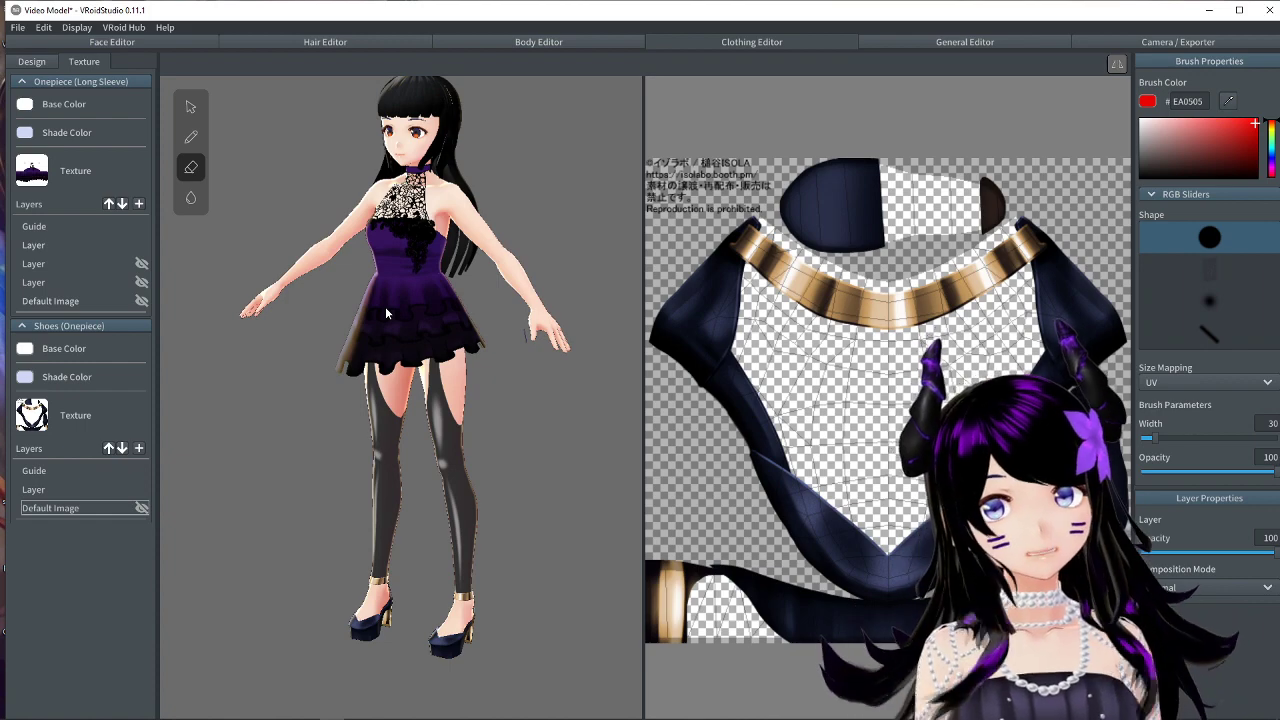
mouse_move(385, 306)
right_down()
mouse_move(404, 300)
mouse_move(404, 315)
right_up()
scroll(404, 315, up, 2)
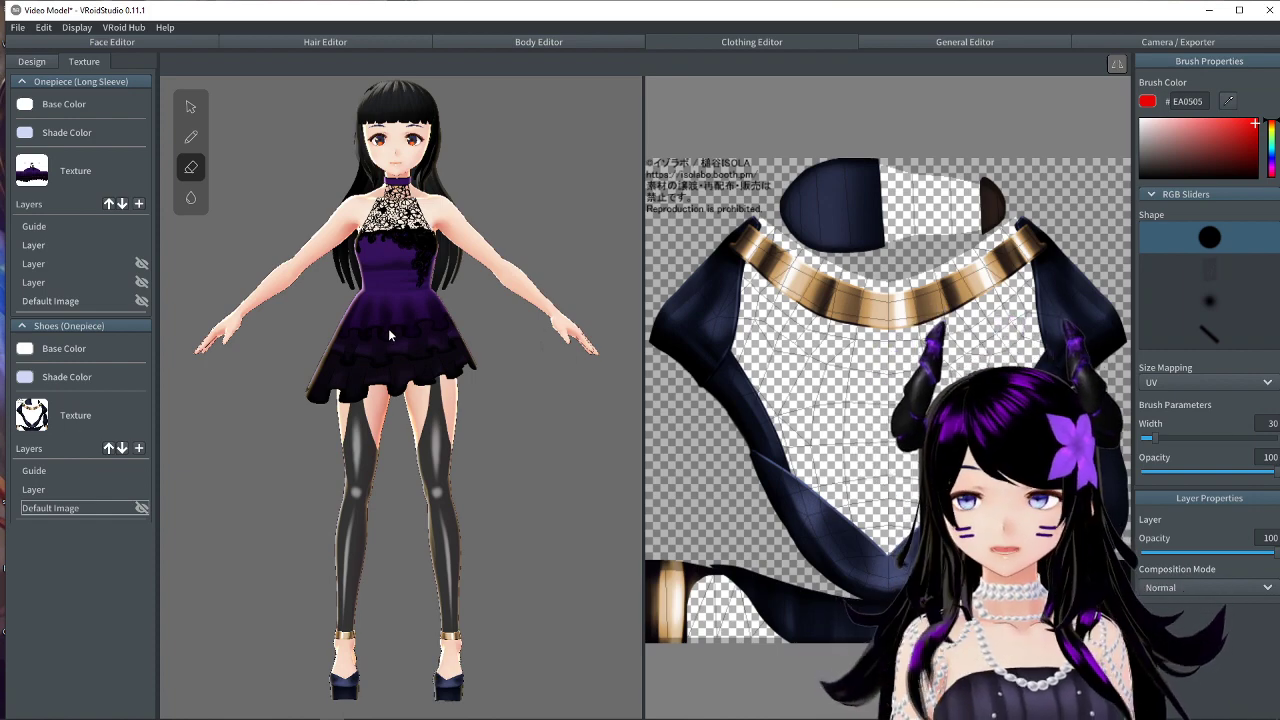
mouse_move(379, 331)
right_down()
mouse_move(448, 337)
mouse_move(394, 333)
right_up()
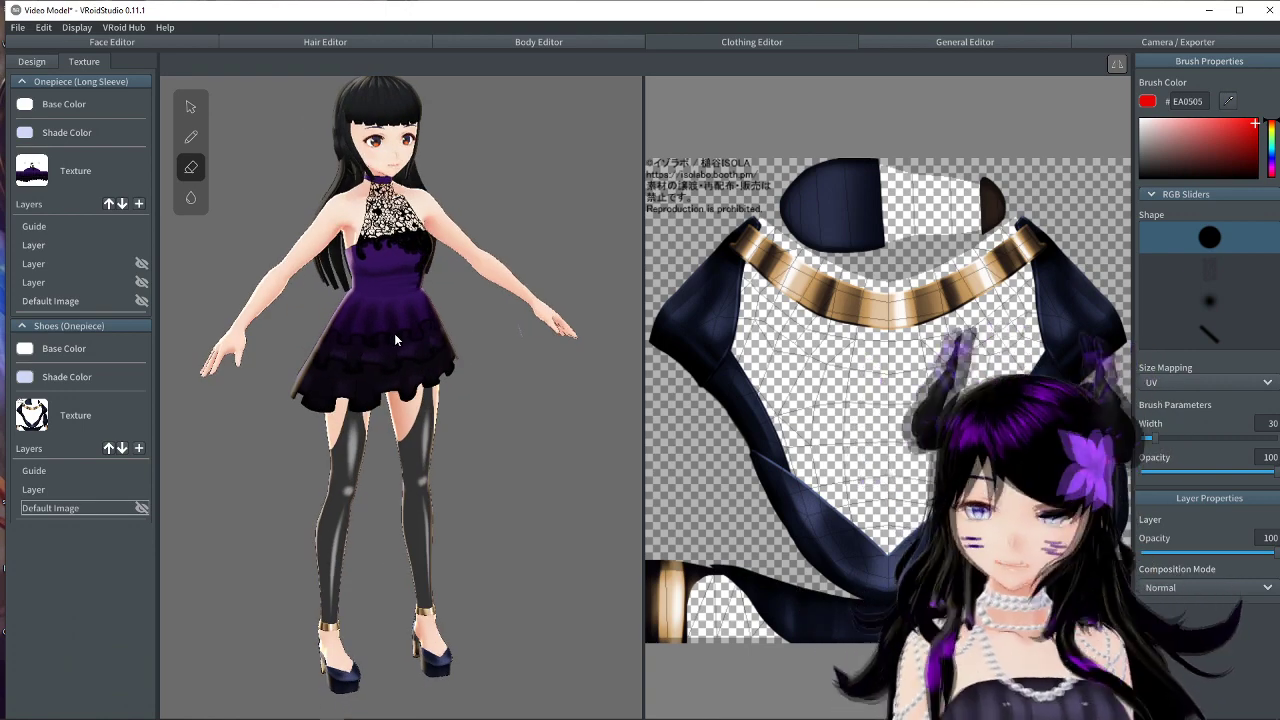
Switch to the Notepad outline and place the text cursor at the end of the Sources line.
mouse_move(210, 716)
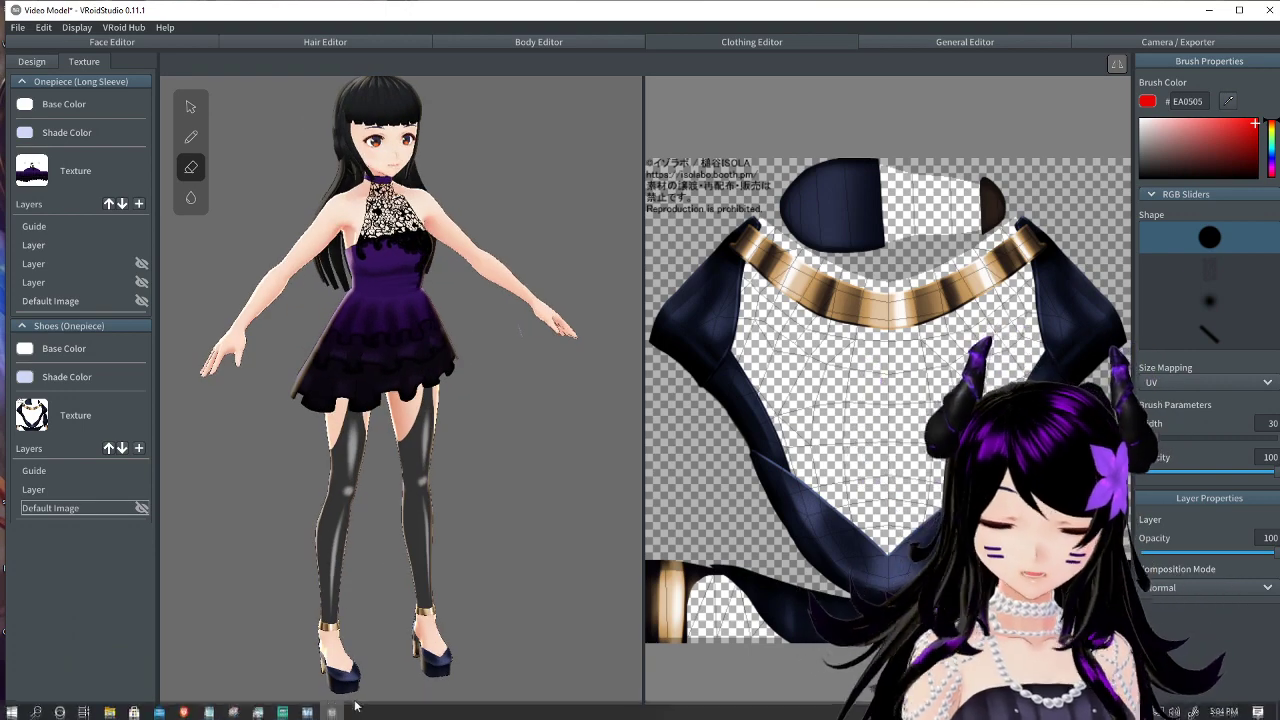
click(217, 715)
click(435, 289)
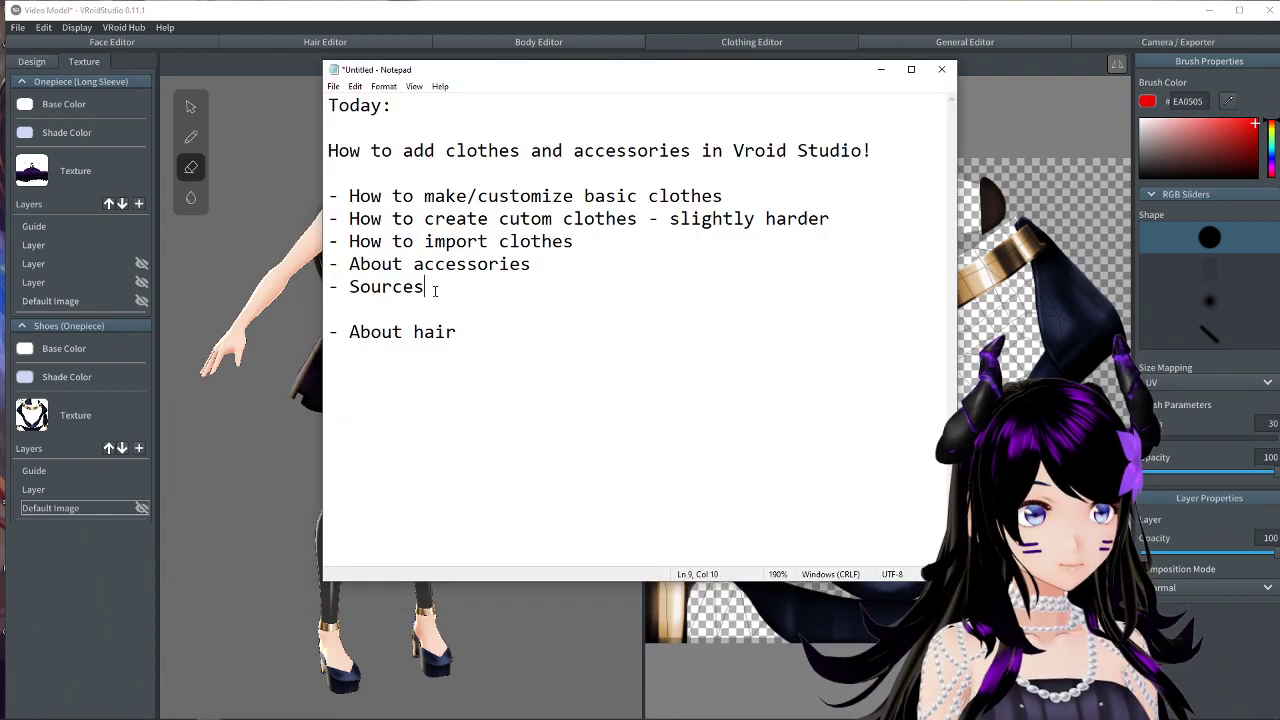